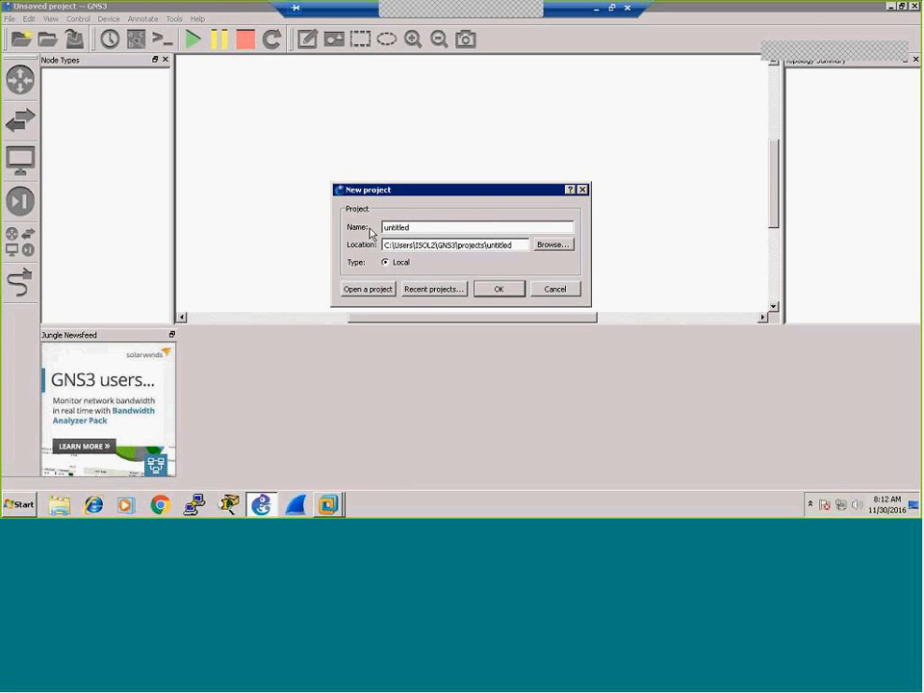
Step: Replace the default project name with 'Site to Site VPN' and create the project
drag(414, 231, 343, 232)
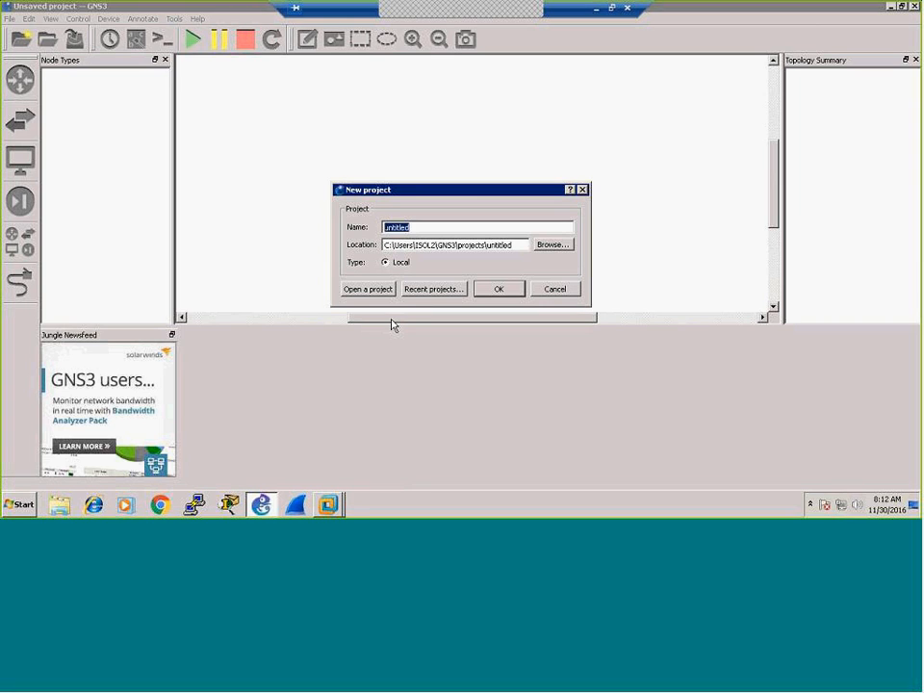
text(Site to Site VPN)
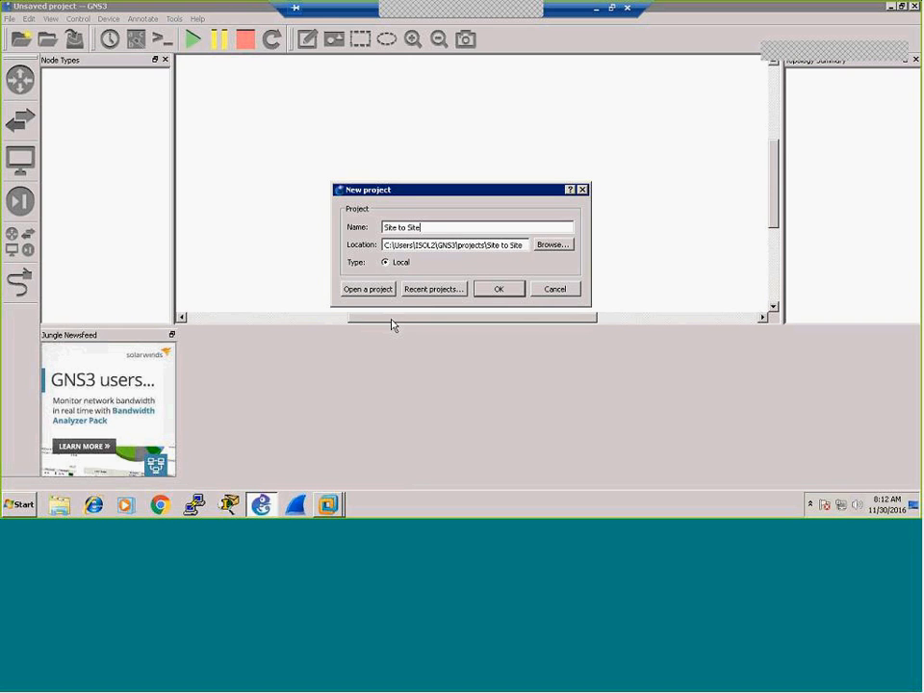
click(499, 289)
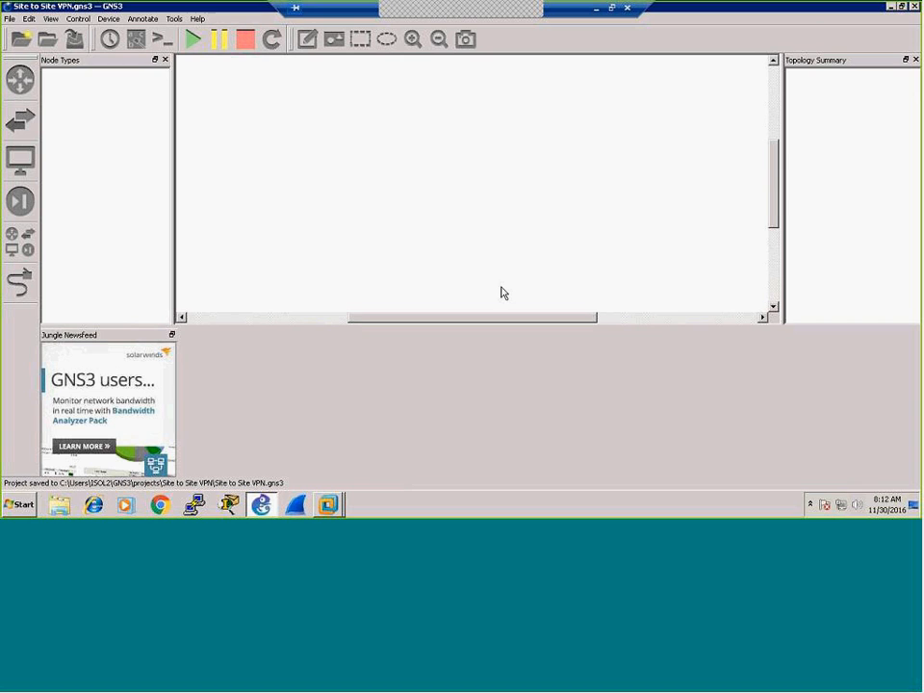
Step: Dock the Jungle Newsfeed panel with the Topology Summary and show the Topology Summary tab
click(171, 334)
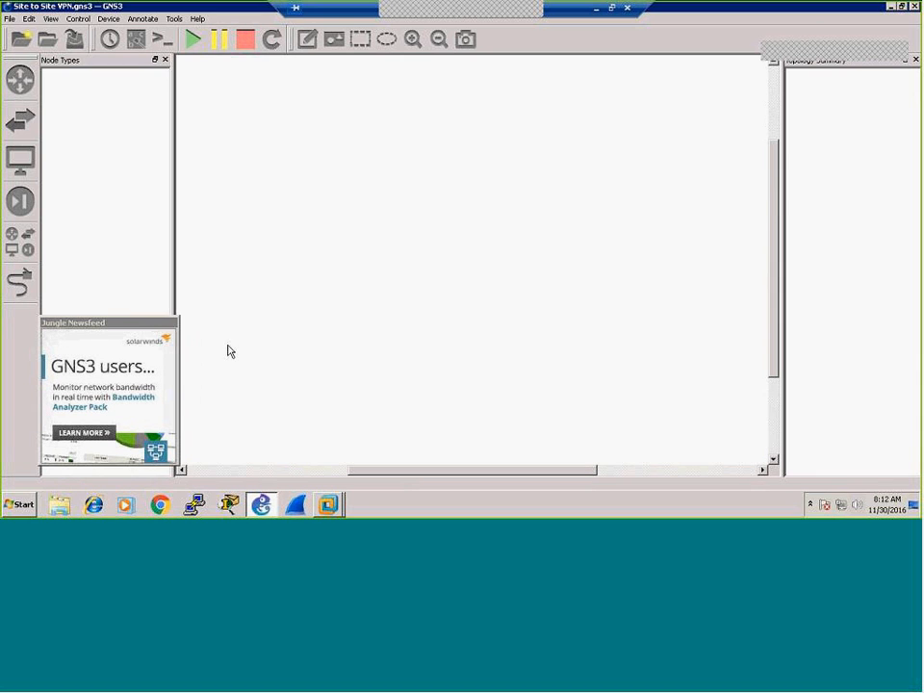
drag(118, 326, 841, 283)
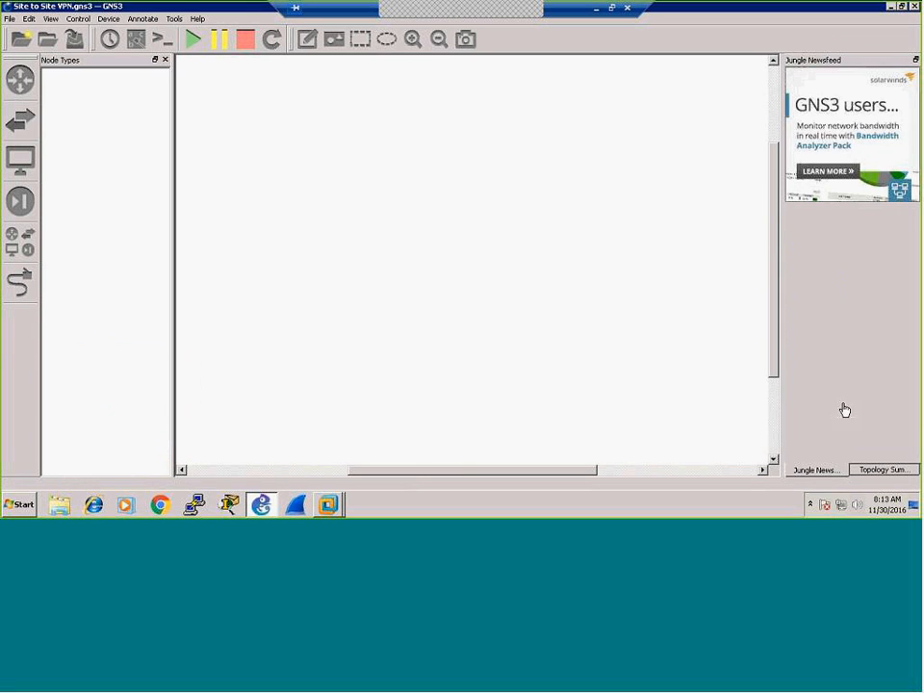
click(867, 470)
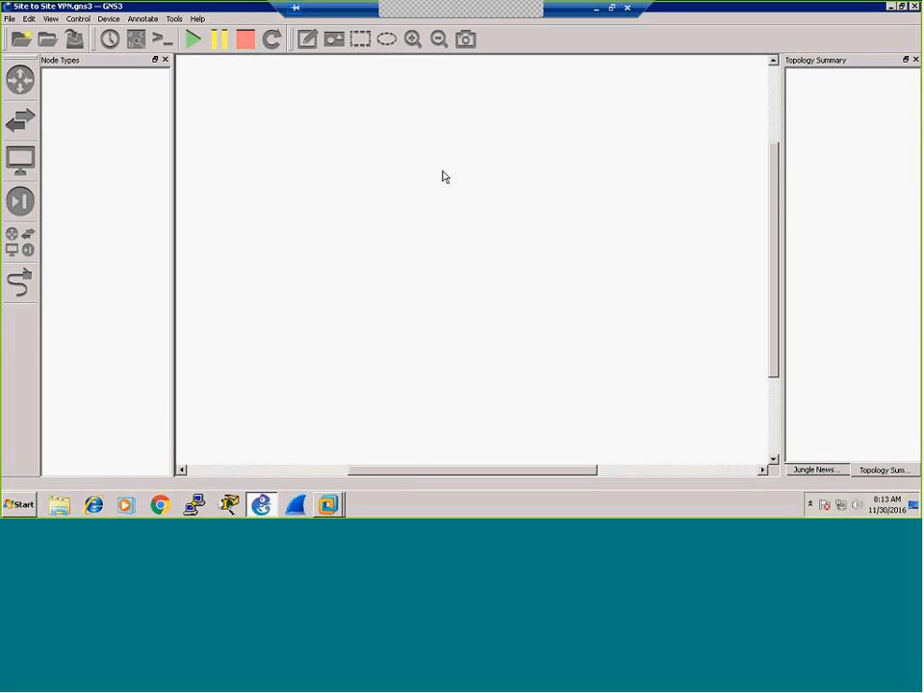
Step: Check the GNS3 version in Help > About, then close it
click(197, 20)
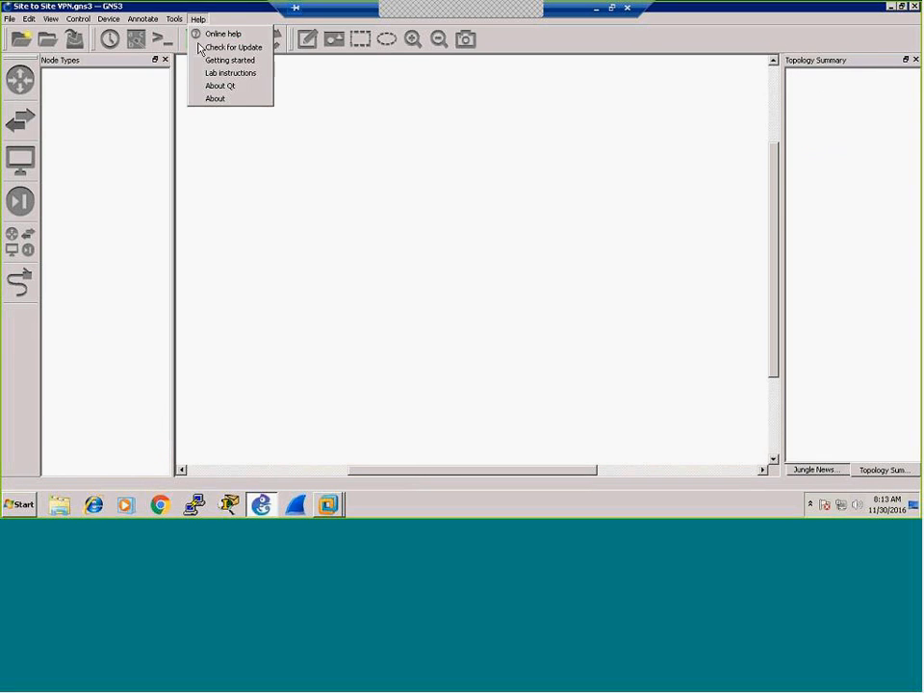
click(213, 99)
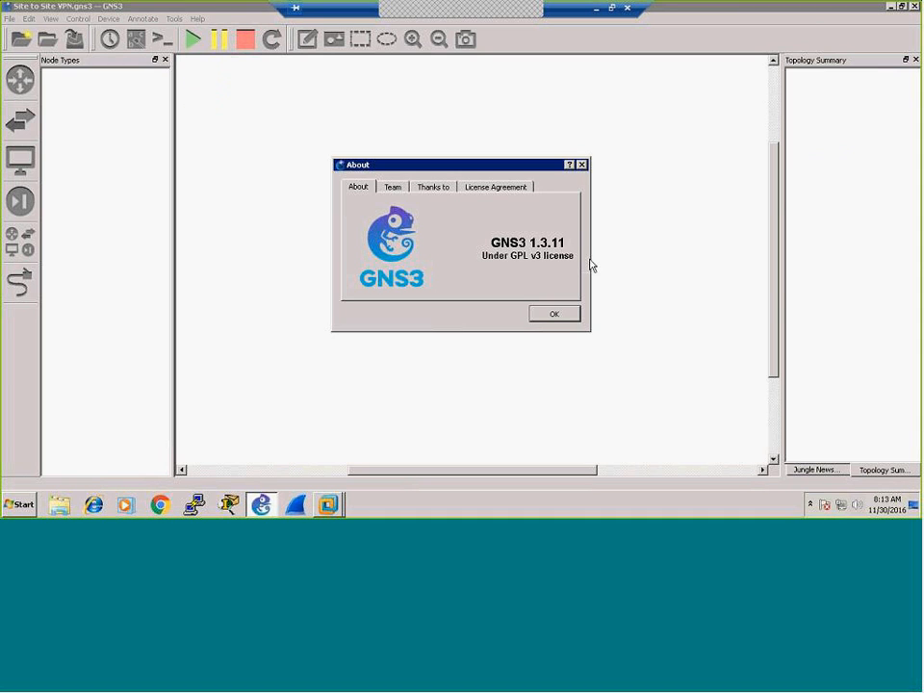
click(552, 316)
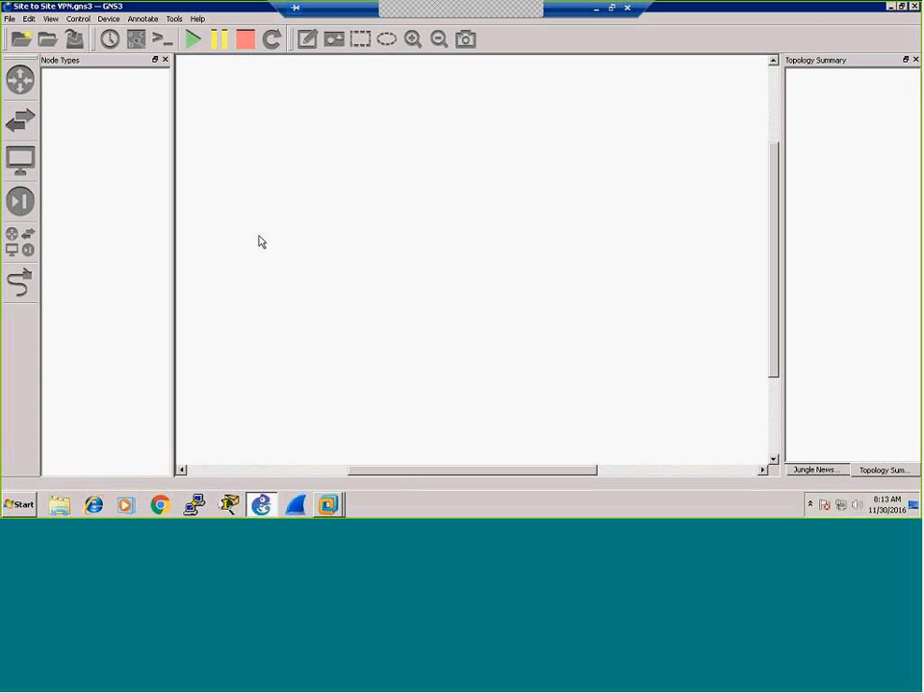
click(328, 504)
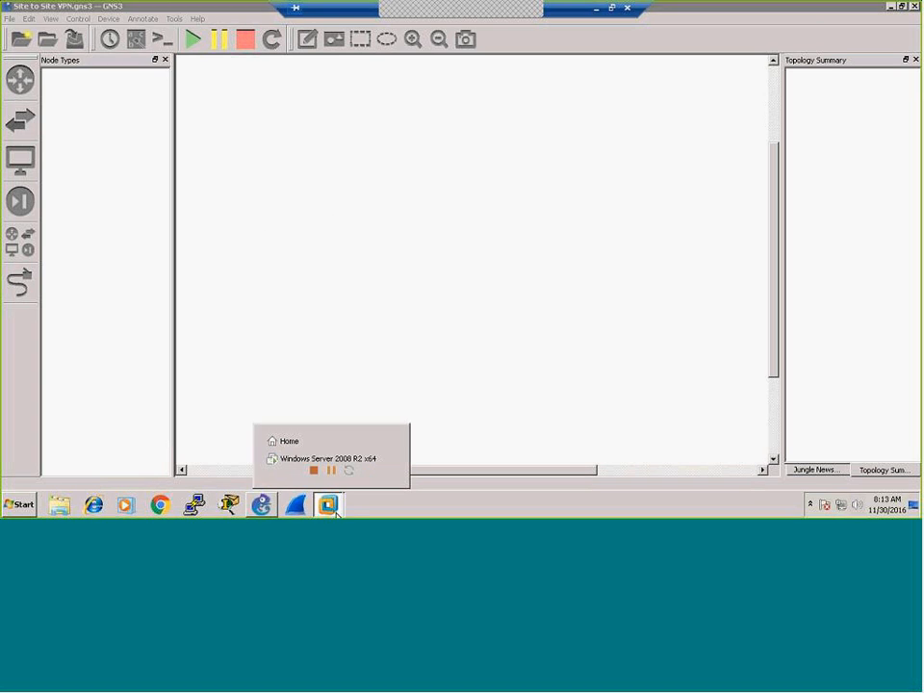
click(358, 459)
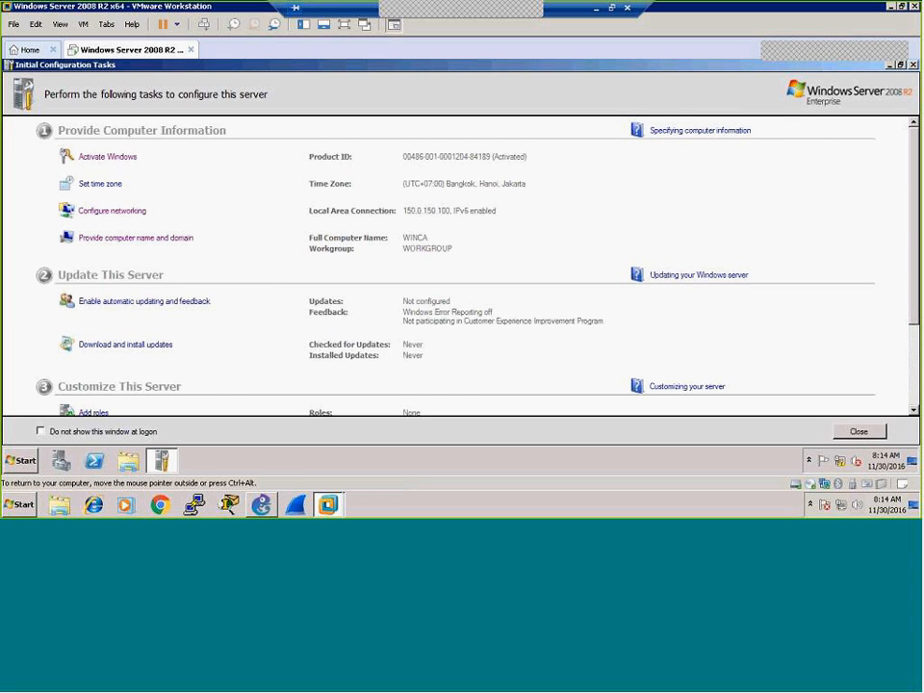
click(264, 510)
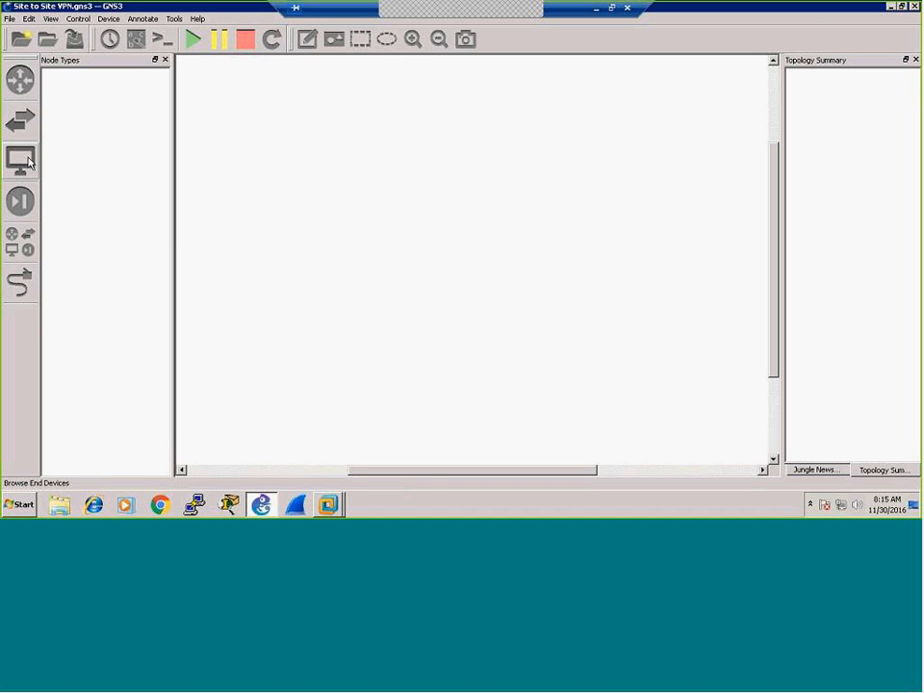
Step: Place the first ASA firewall, ASA-1, on the left of the canvas
click(20, 200)
click(64, 86)
drag(64, 88, 330, 188)
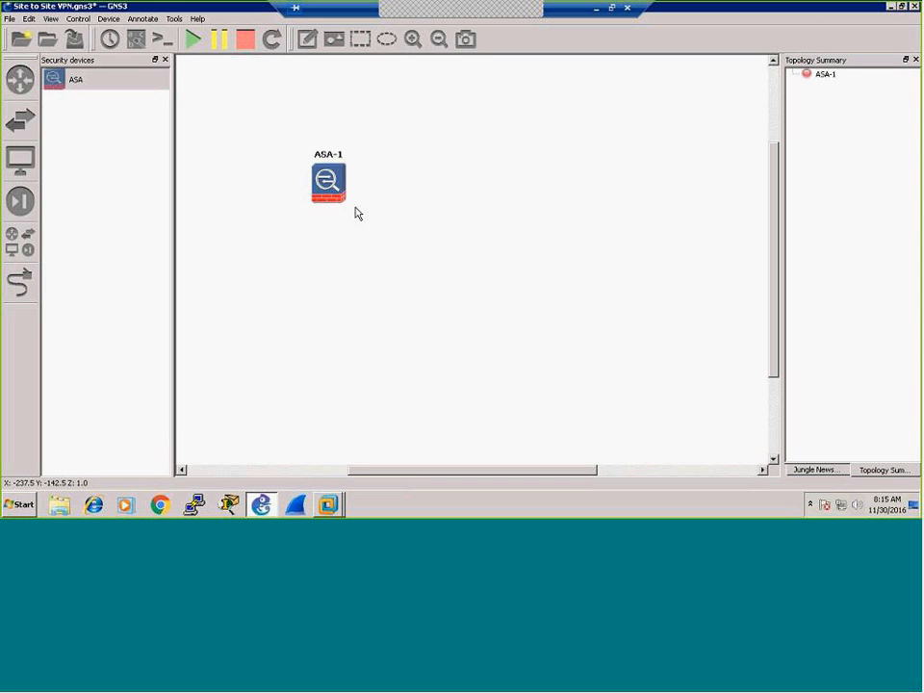
drag(344, 196, 358, 195)
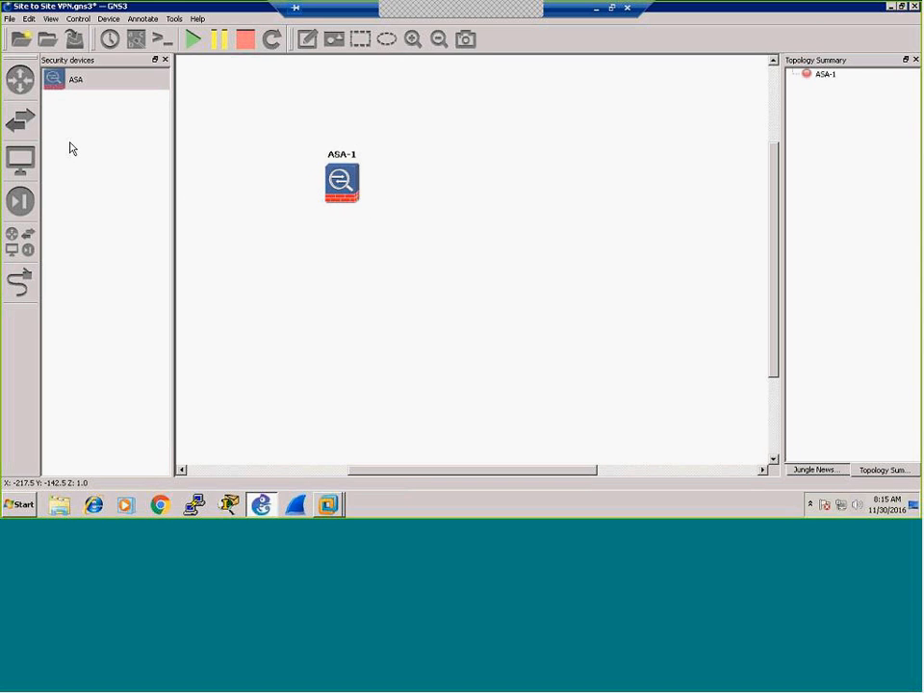
Step: Add ASA-2 to the right and align ASA-1 level with it
click(53, 83)
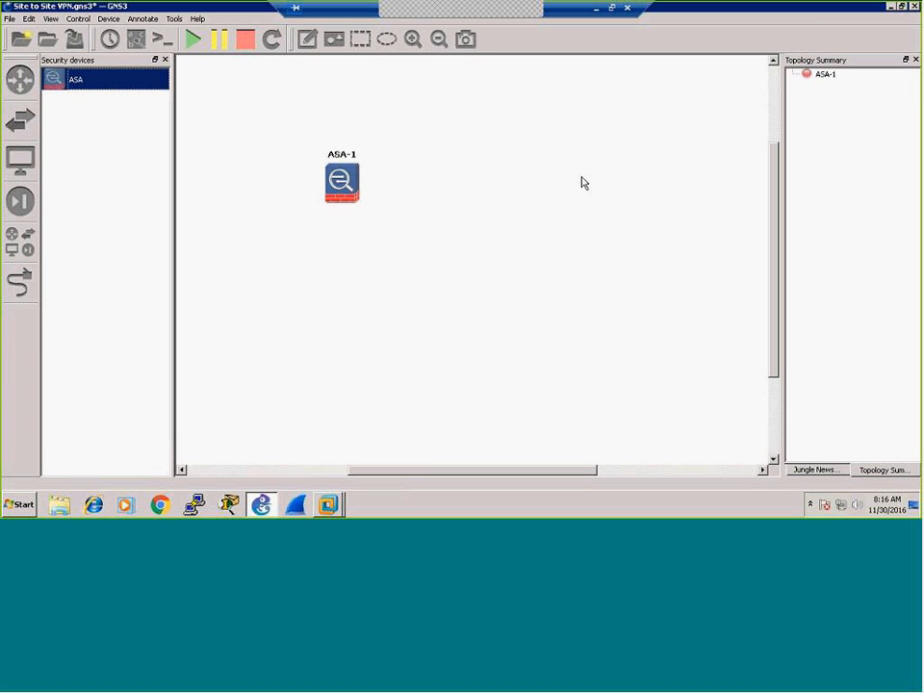
click(582, 183)
drag(582, 183, 590, 311)
drag(340, 196, 348, 308)
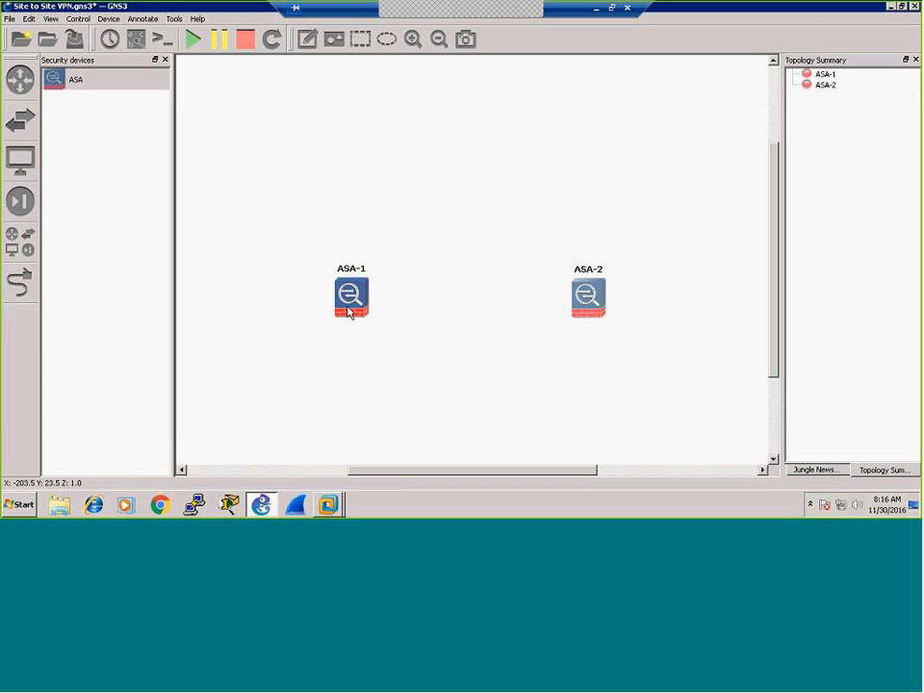
Step: Place c3745 routers R1 left of ASA-1 and R2 right of ASA-2, nudging the firewalls into line
click(25, 89)
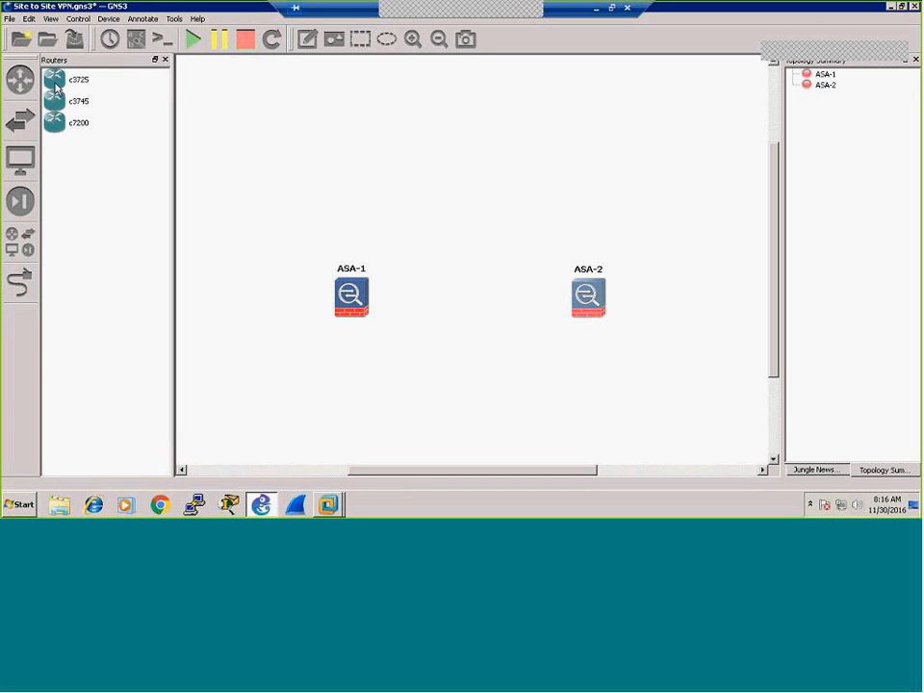
click(57, 100)
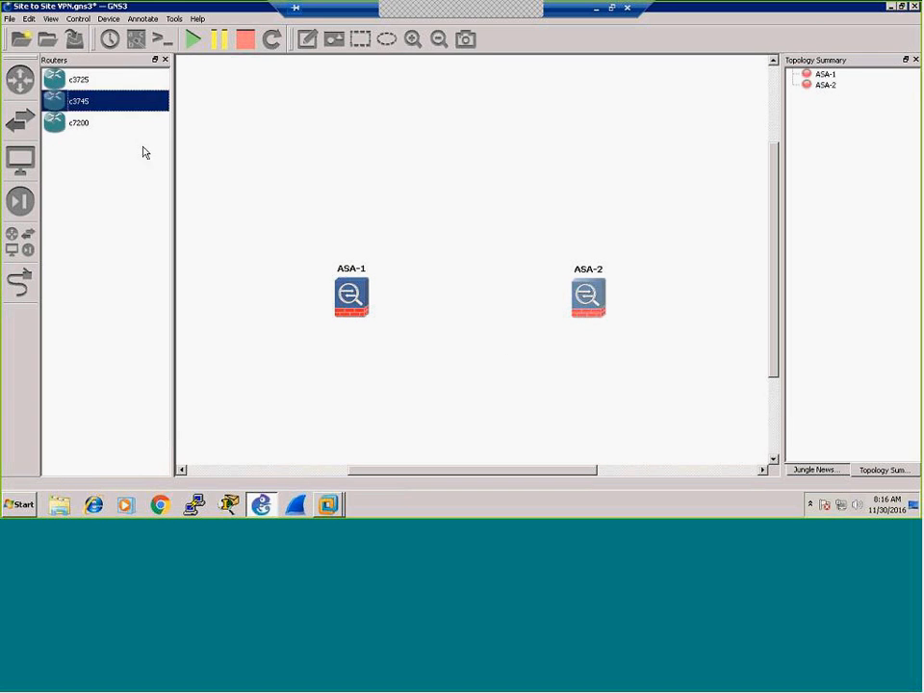
click(228, 299)
click(231, 298)
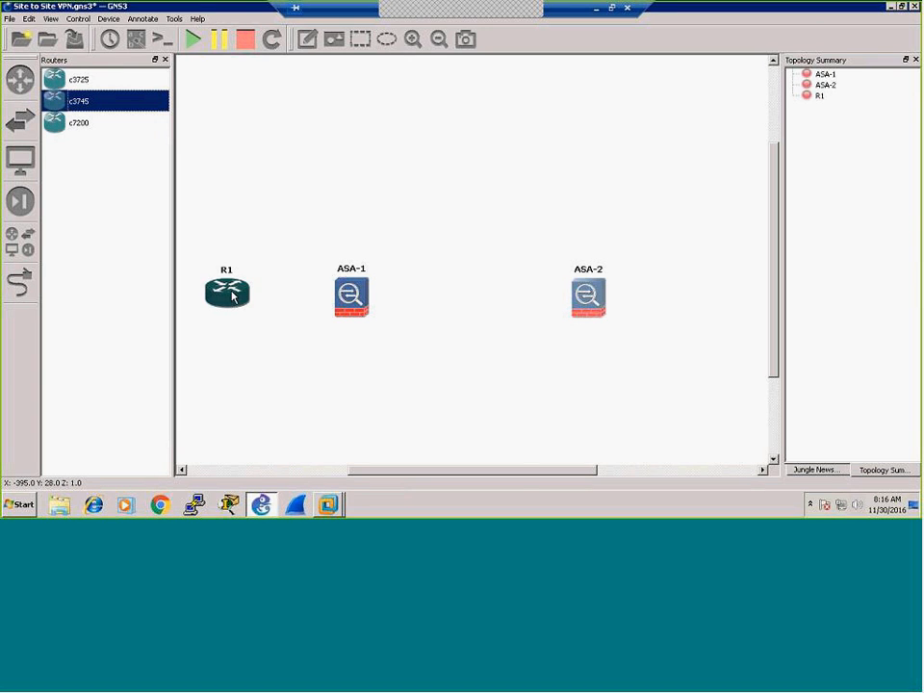
click(201, 462)
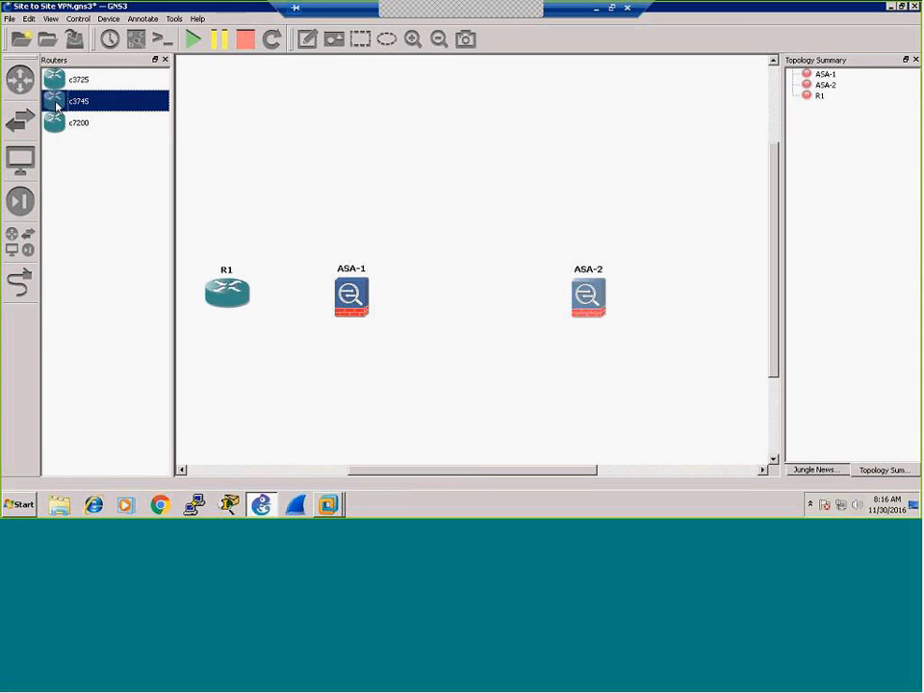
drag(711, 298, 714, 291)
drag(597, 299, 599, 294)
drag(361, 304, 359, 302)
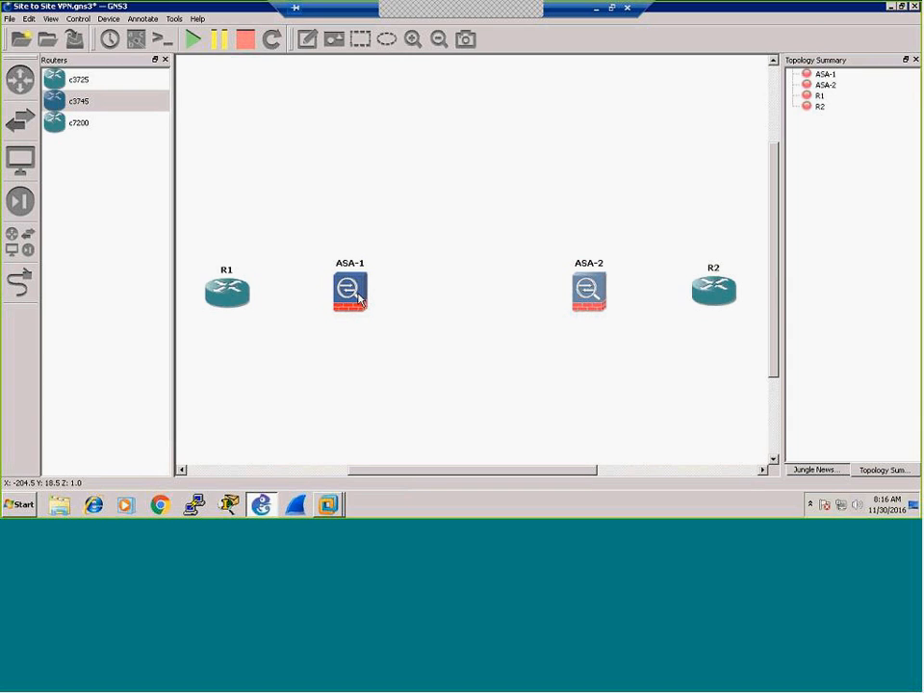
Step: Add a third c3745 router, R3, above and between the two firewalls
click(54, 100)
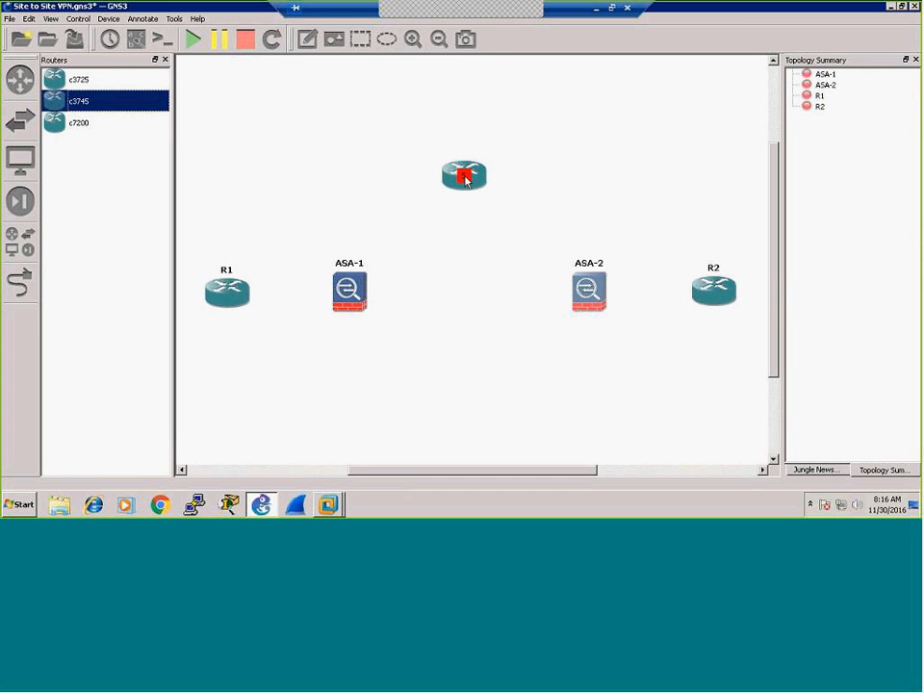
click(463, 175)
drag(464, 182, 458, 187)
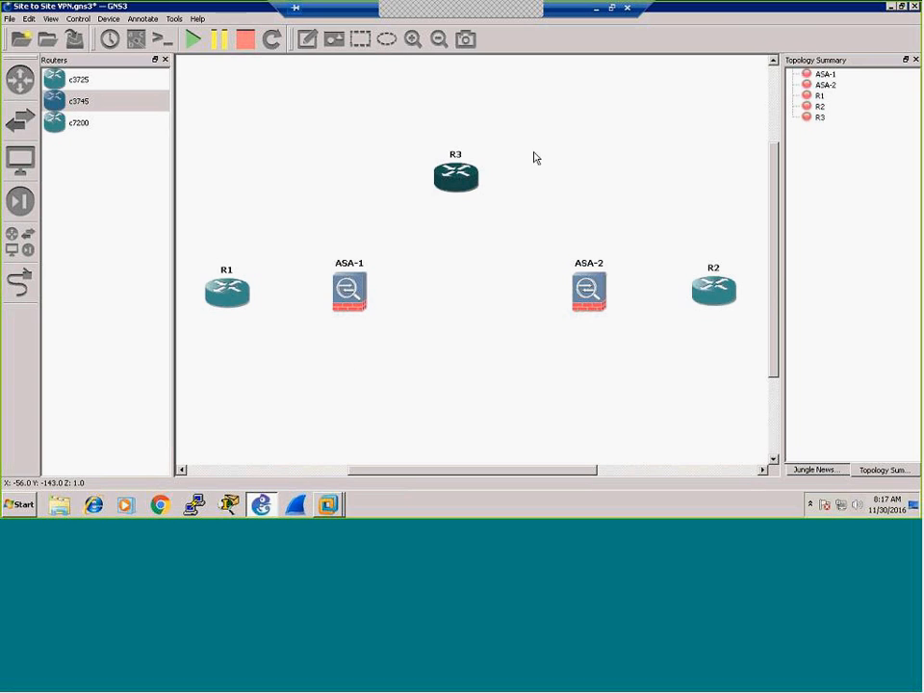
Step: Change R3's hostname to ISP and move its label to the router's right side
click(457, 156)
drag(457, 157, 490, 180)
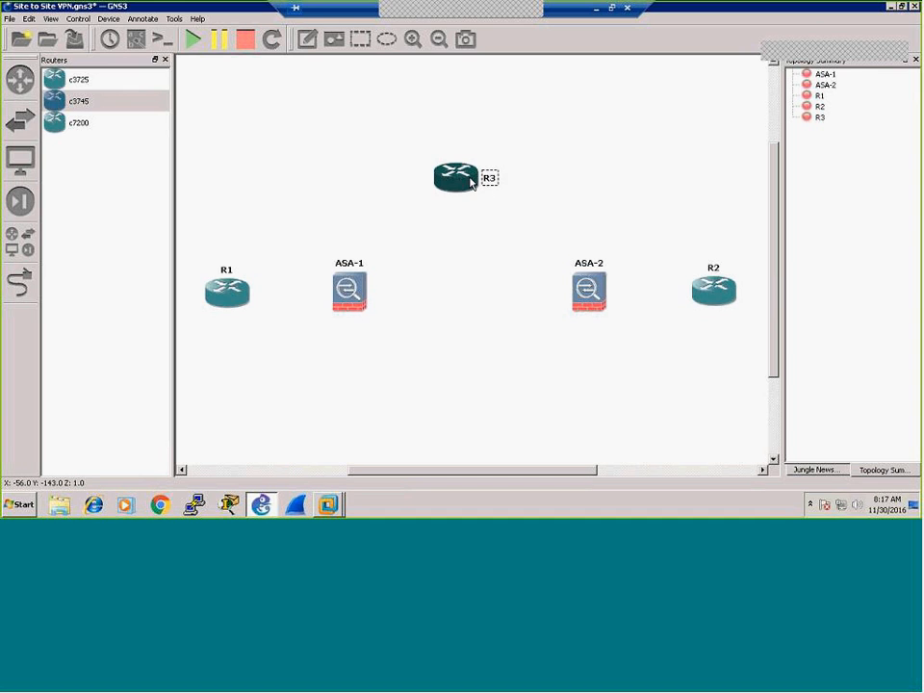
right_click(477, 183)
click(476, 201)
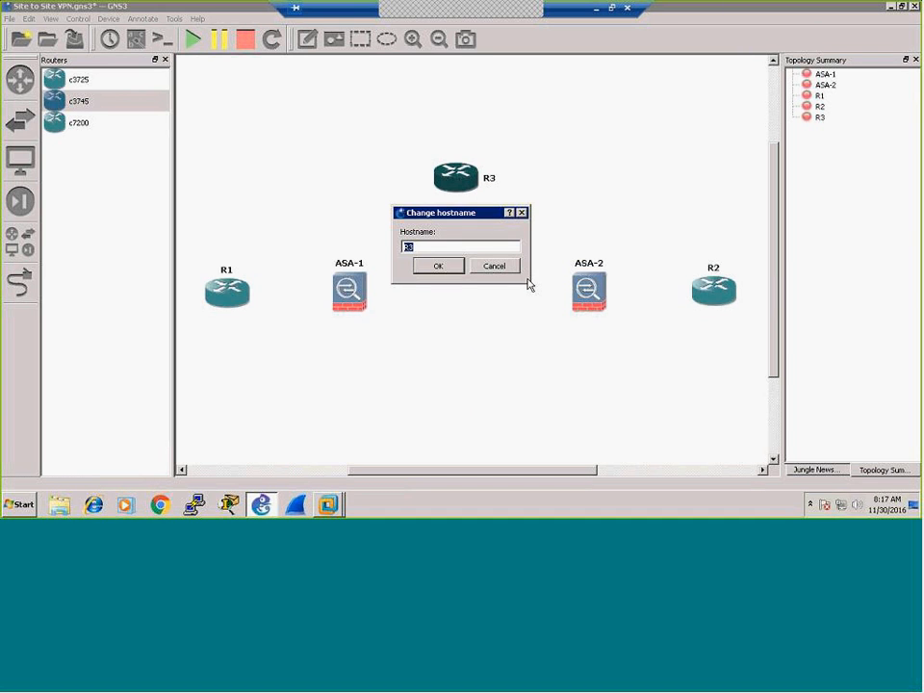
text(ISP)
click(460, 270)
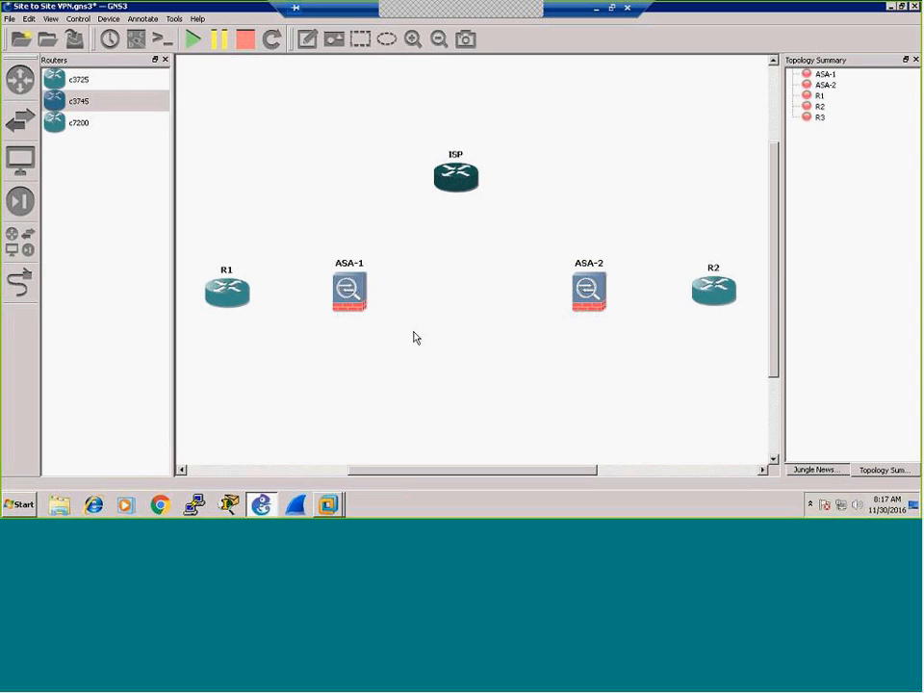
drag(458, 156, 492, 177)
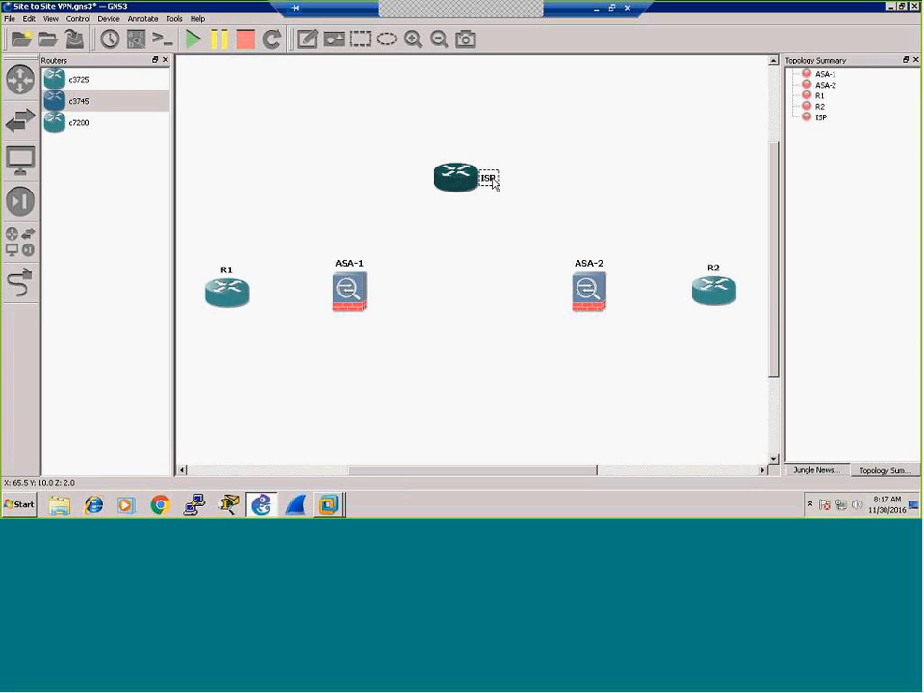
click(587, 208)
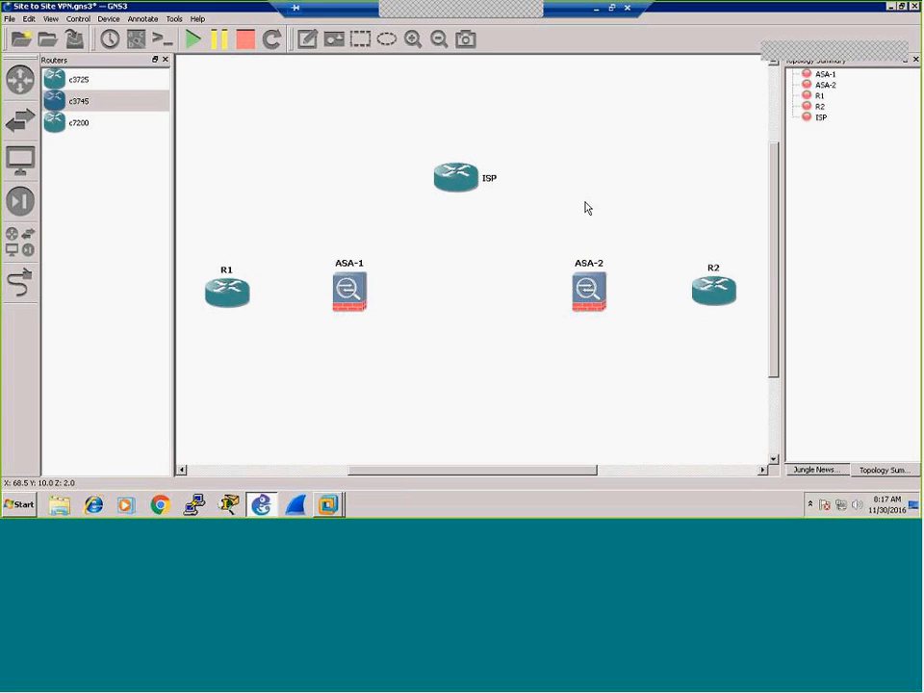
Step: Place a Cloud node above the ISP router and hide the device list
click(19, 241)
click(96, 189)
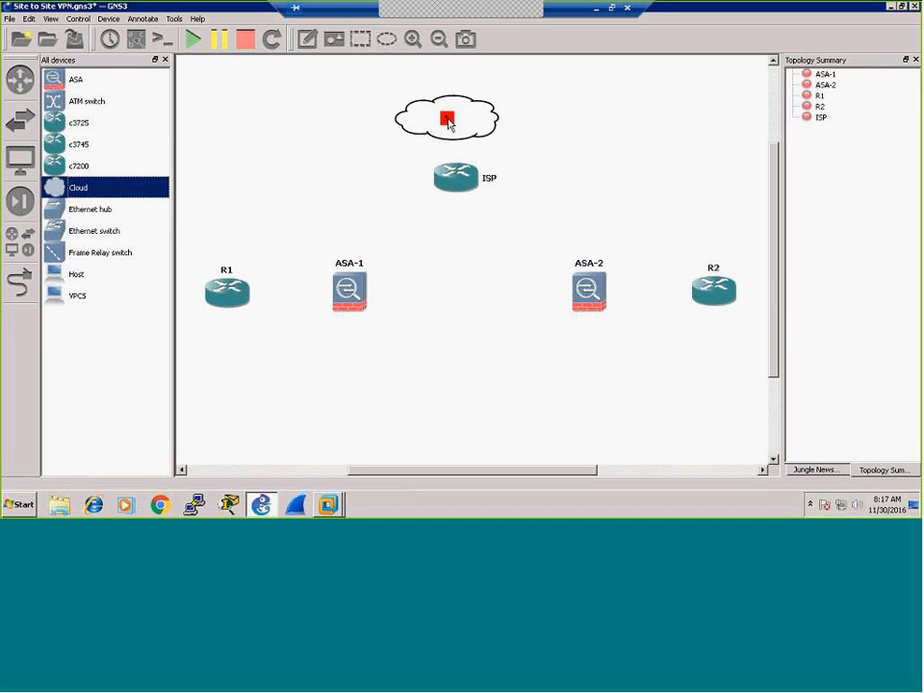
click(446, 117)
drag(467, 116, 471, 116)
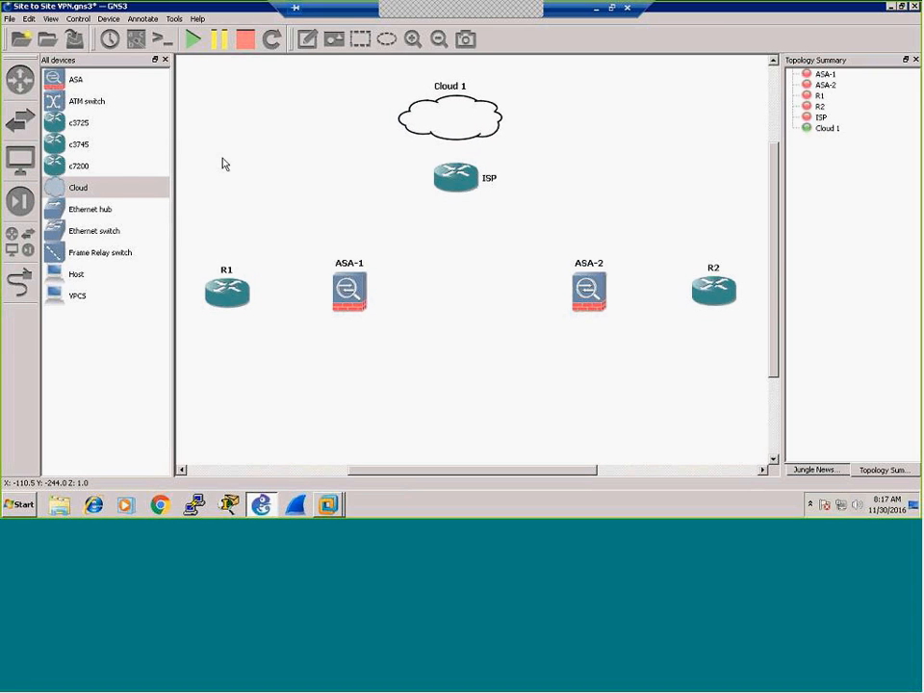
click(164, 61)
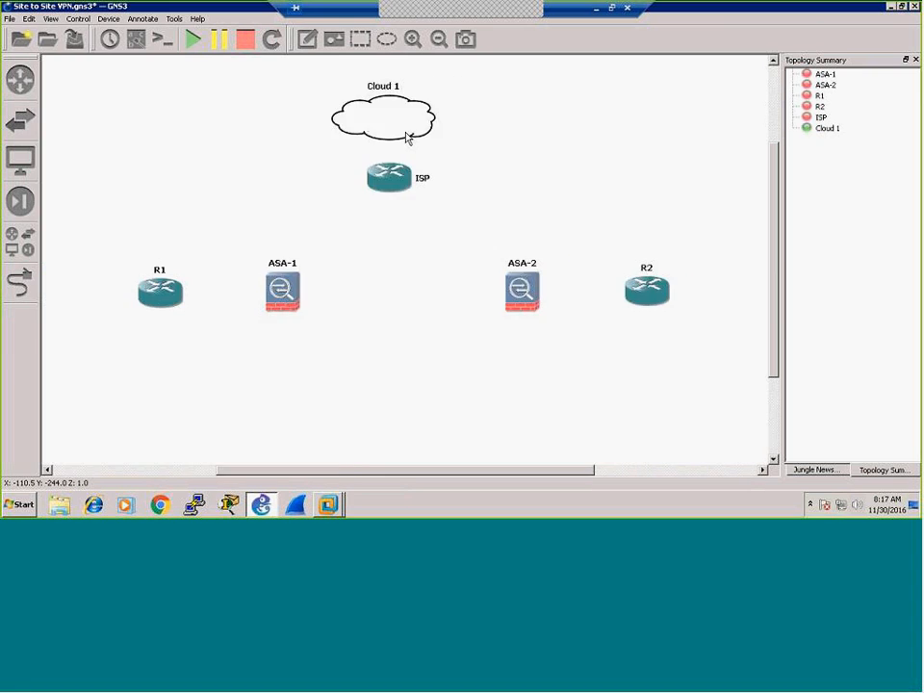
Step: Rename Cloud 1 to Internet and move its label into the cloud's centre
right_click(408, 122)
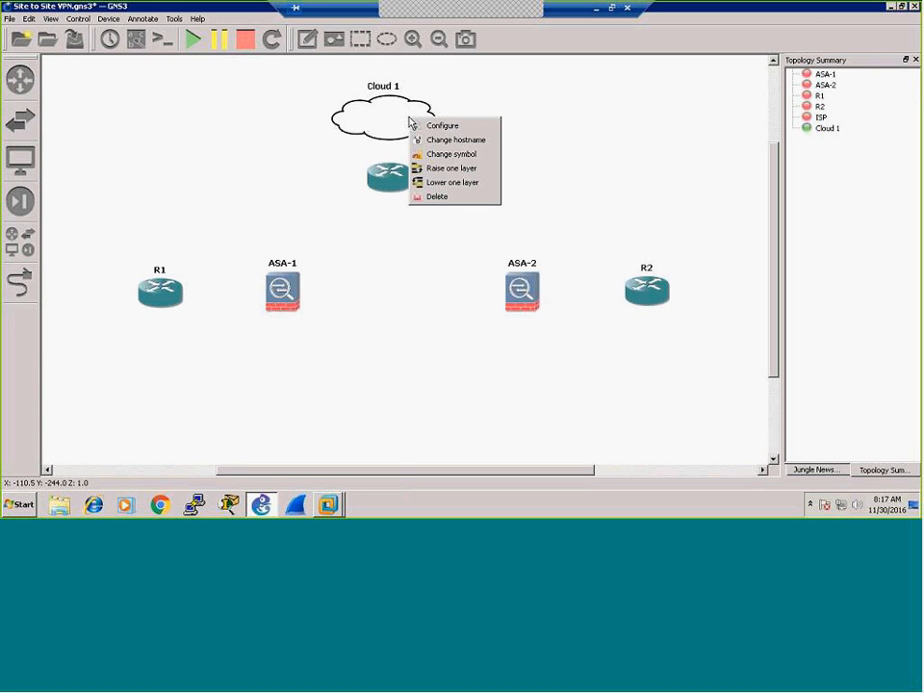
click(444, 83)
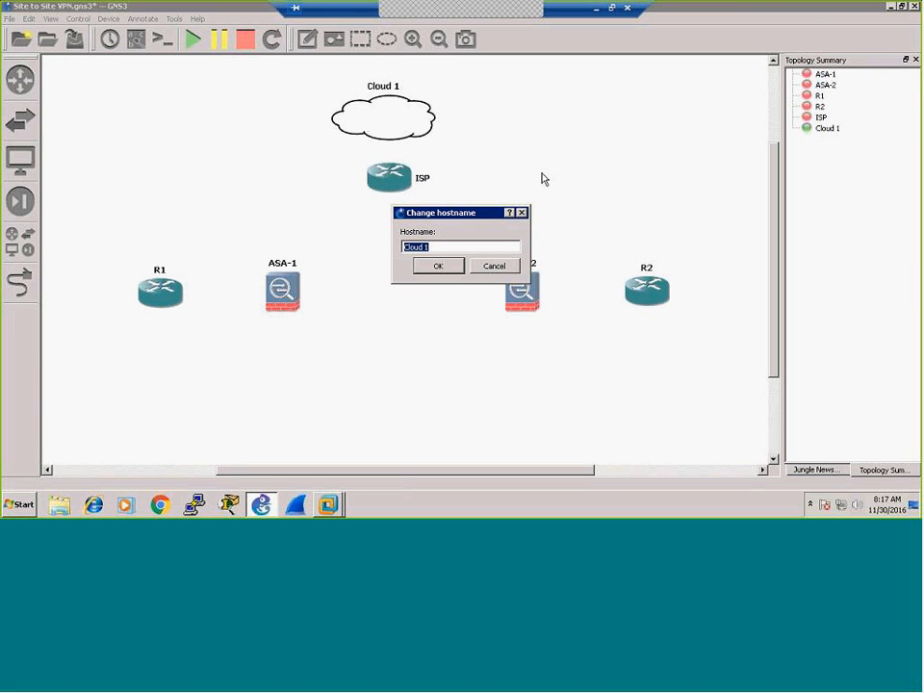
text(Internet)
click(444, 269)
drag(398, 90, 401, 121)
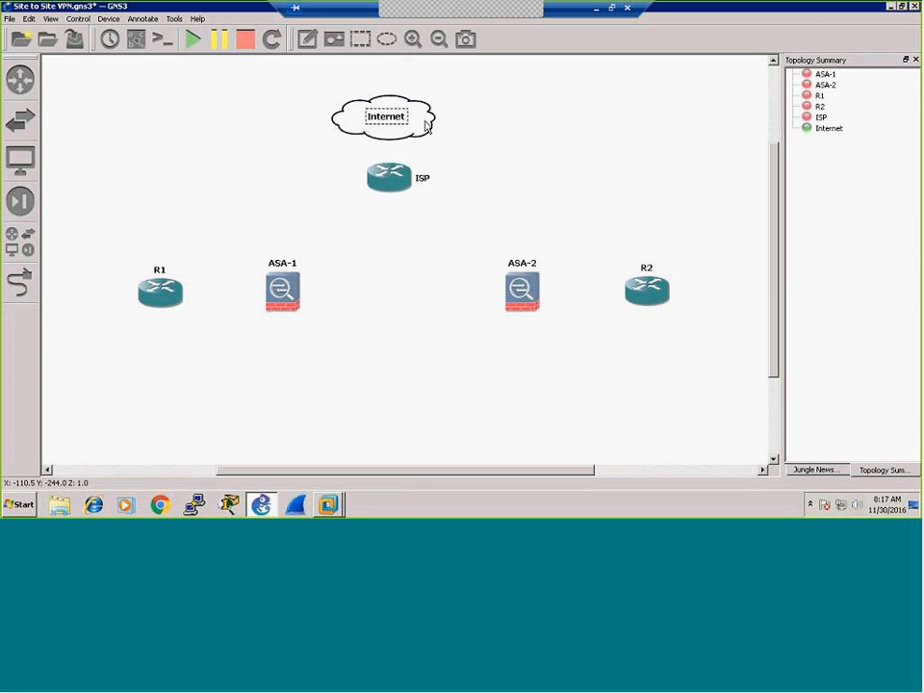
Step: Add VMware Network Adapter VMnet1 as the Internet cloud's generic Ethernet NIO and save
right_click(426, 125)
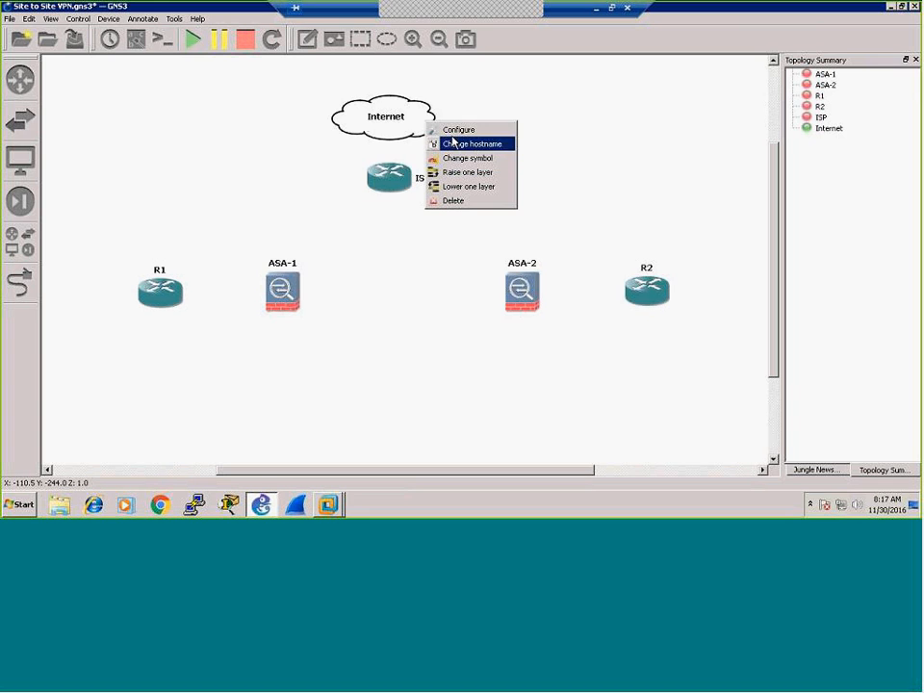
click(458, 129)
click(292, 121)
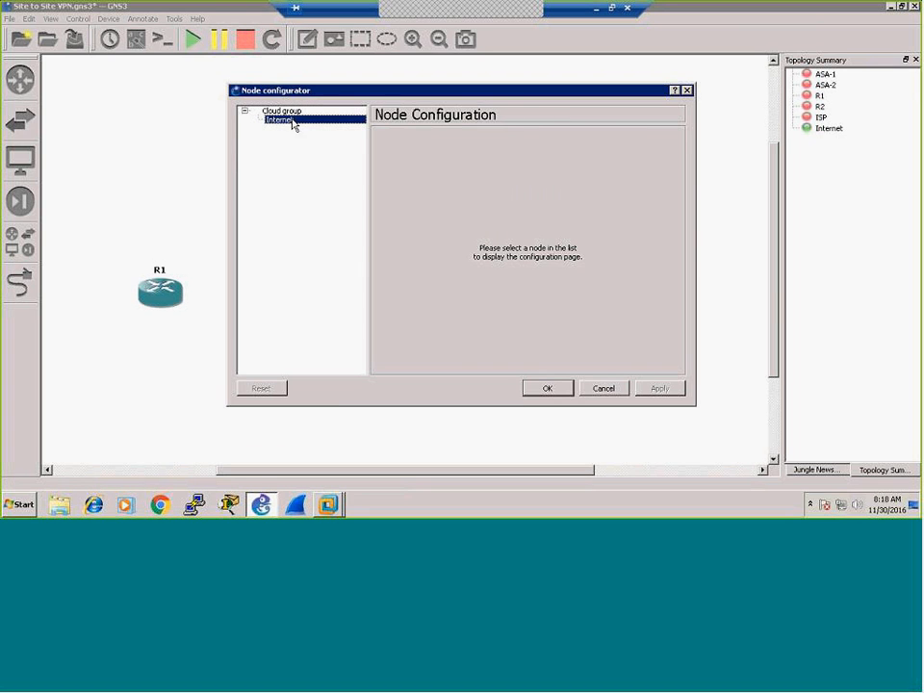
click(658, 181)
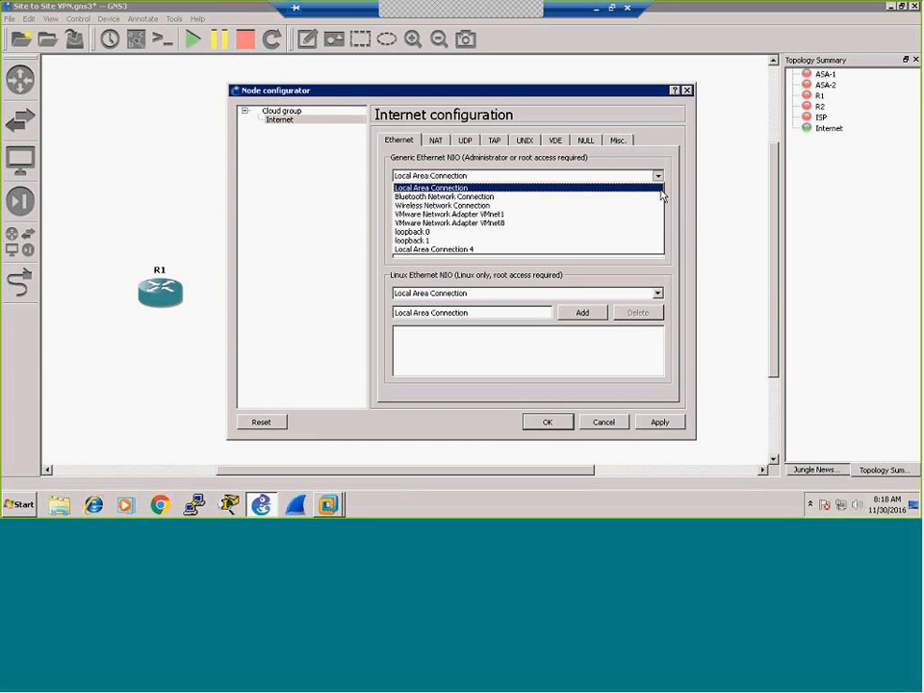
click(513, 214)
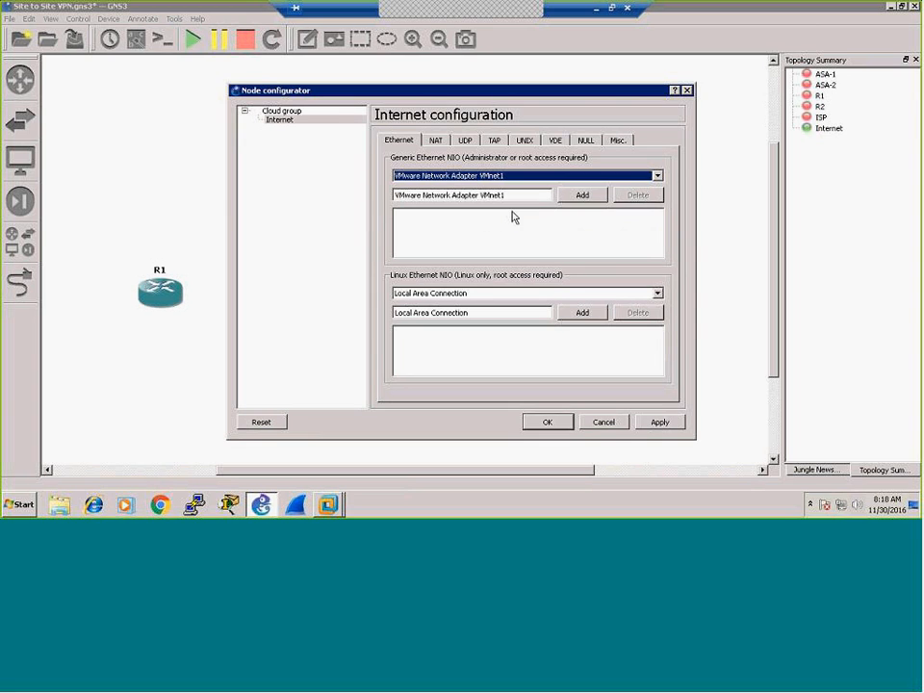
click(580, 197)
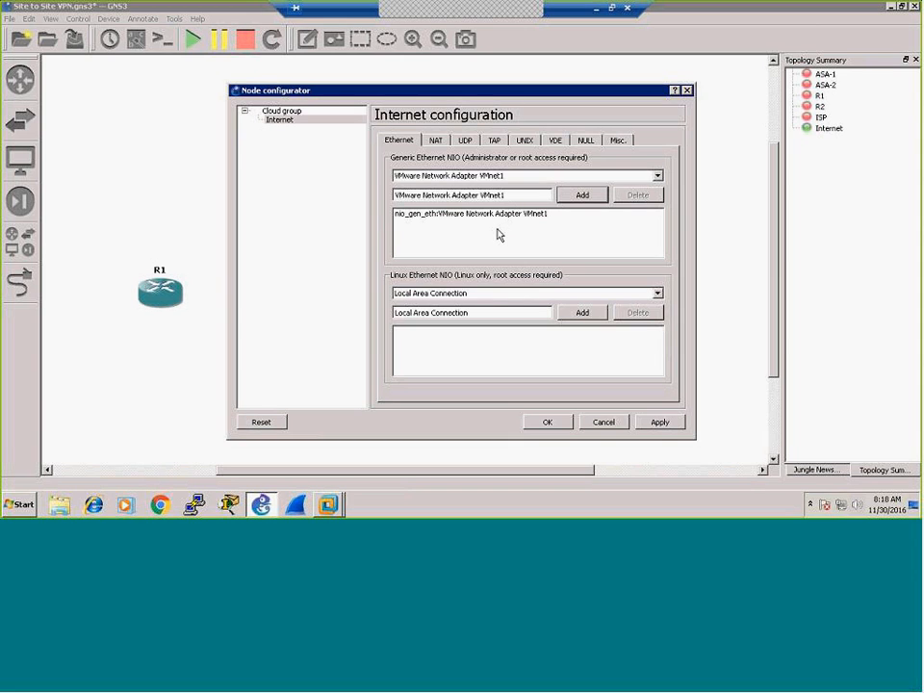
click(548, 422)
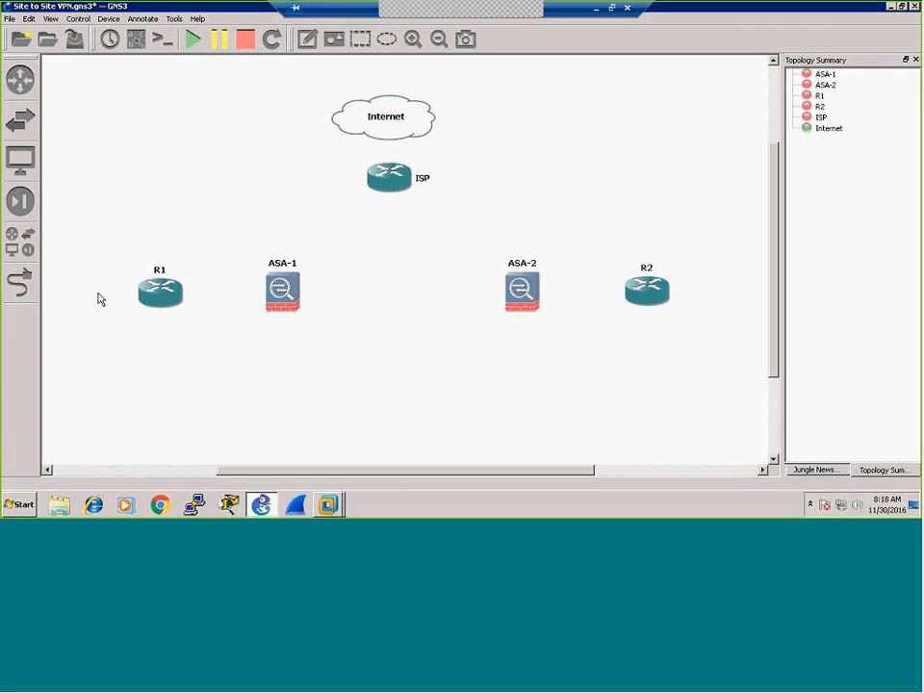
Step: Add notes 192.168.10.0/24 between R1 and ASA-1 and 192.168.20.0/24 between ASA-2 and R2
click(306, 39)
click(193, 326)
text(192)
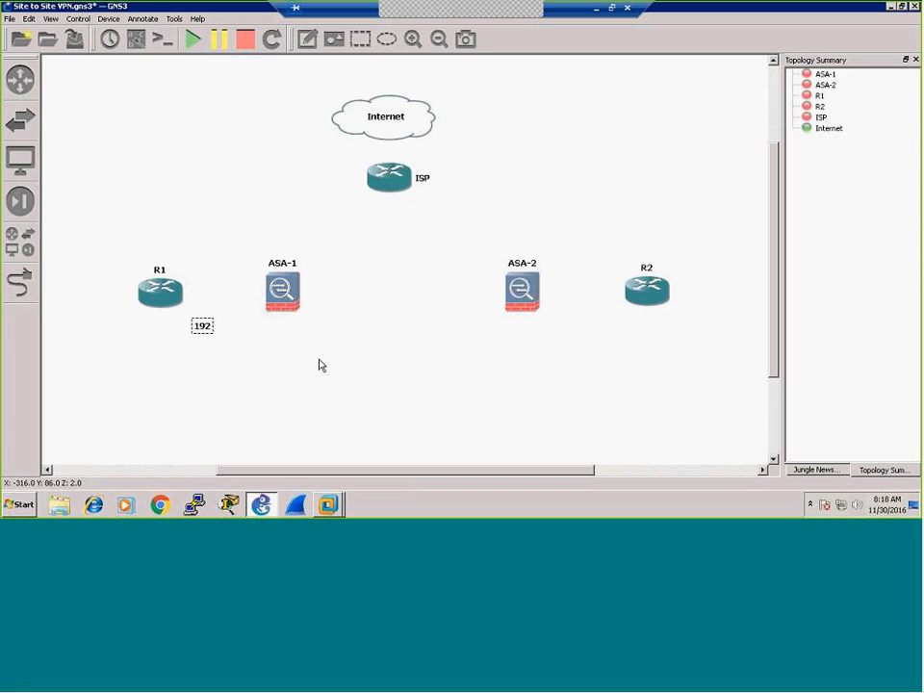
text(.168.10.0/24)
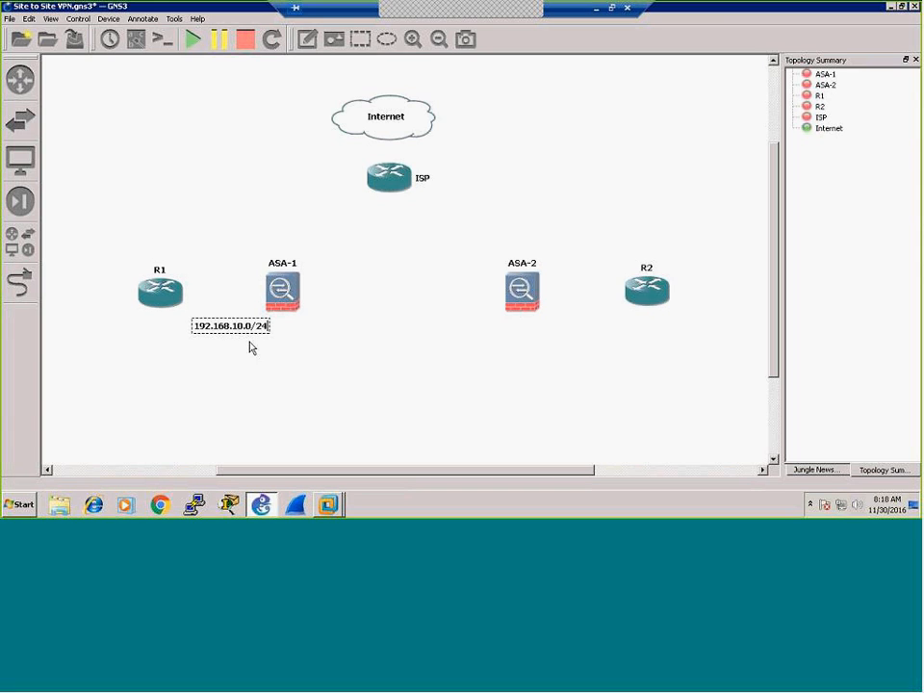
drag(231, 330, 217, 332)
click(307, 39)
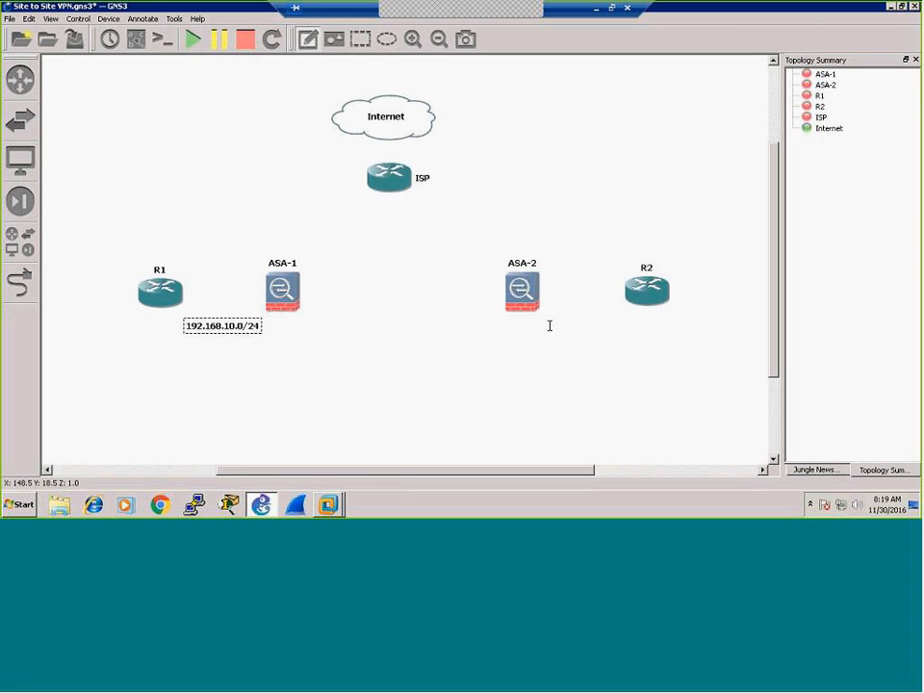
click(549, 325)
text(19)
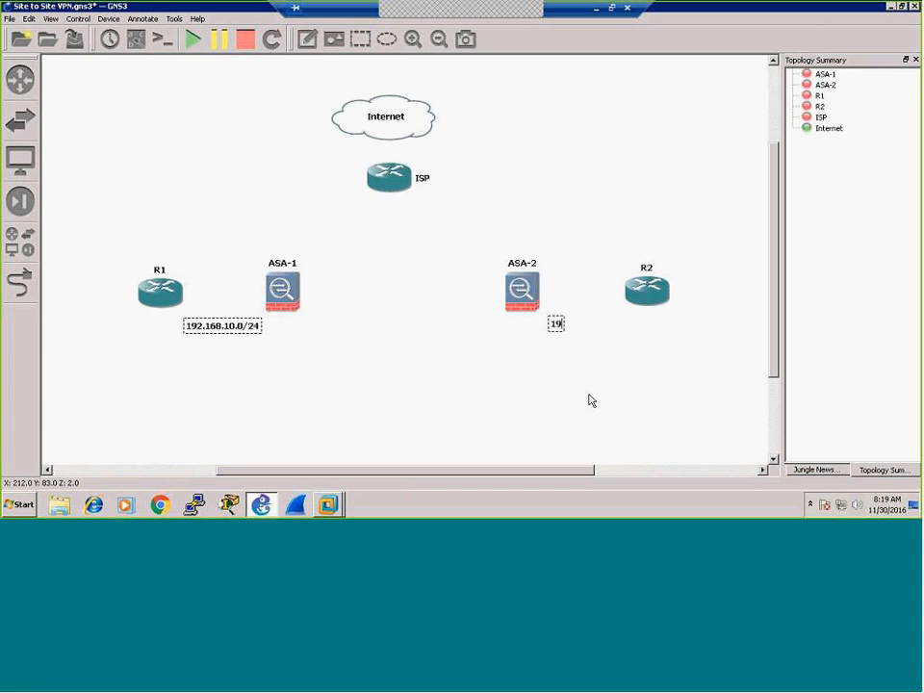
text(2.168.20.0)
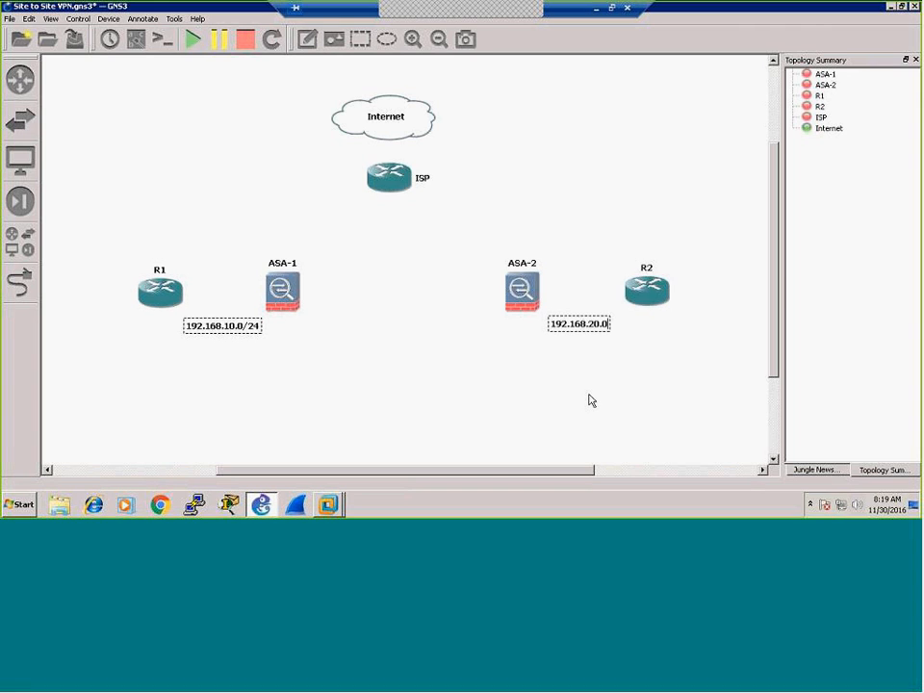
text(/24)
click(569, 372)
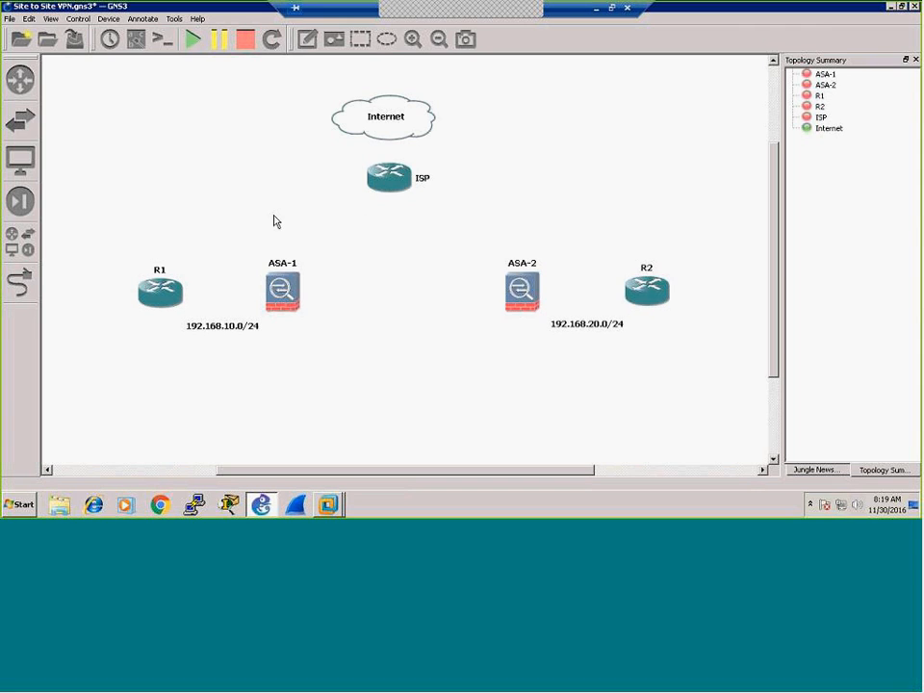
Step: Add a 100.0.100.0/30 note between ASA-1 and ISP
click(307, 39)
click(258, 215)
text(100.0.100.0/30)
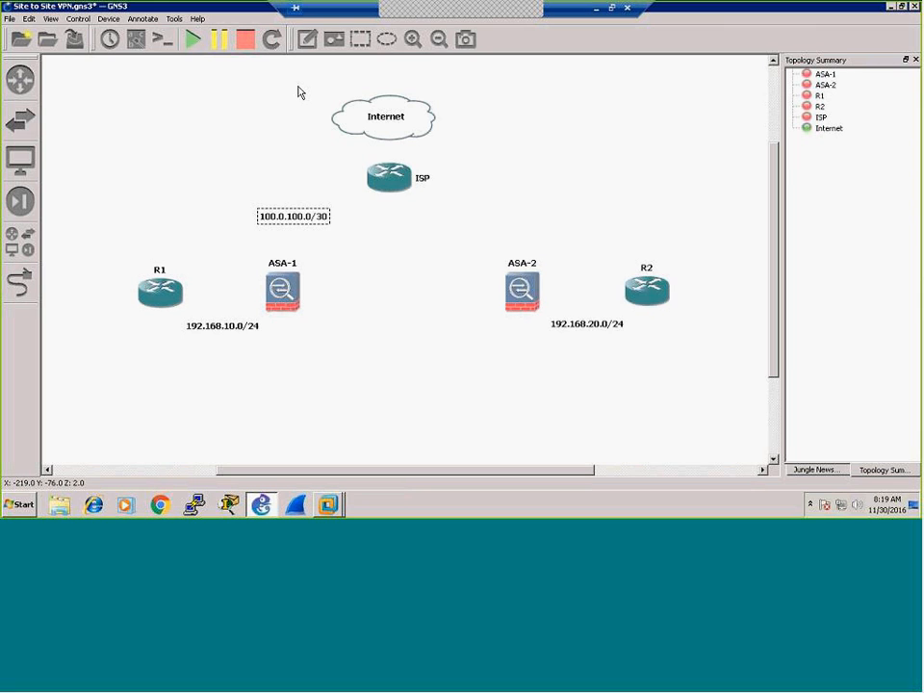
Step: Add notes 200.0.200.0/30 between ISP and ASA-2, and 150.0.150.0/24 between Internet and ISP
click(307, 39)
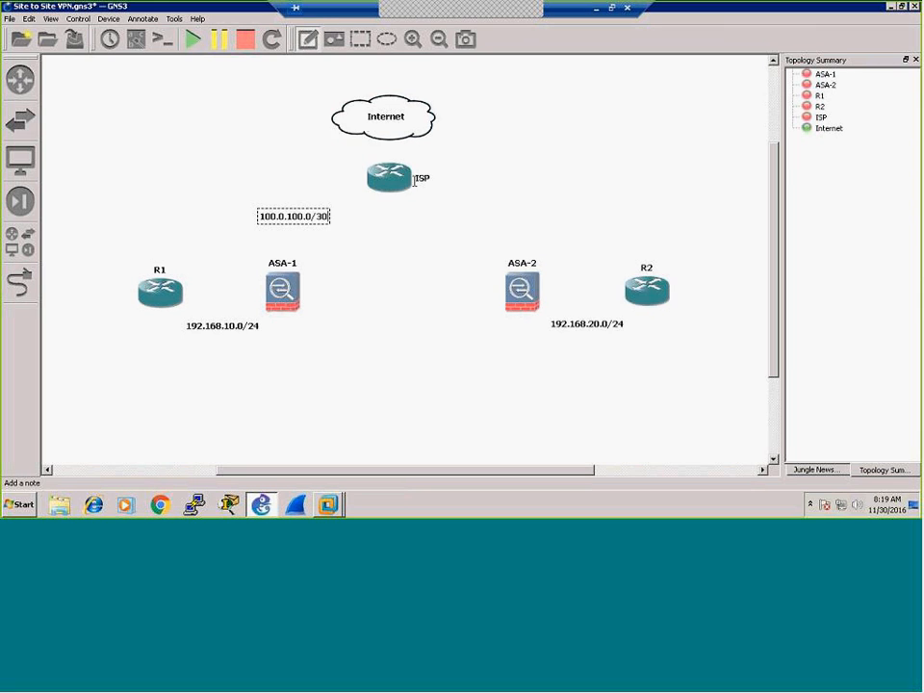
click(471, 214)
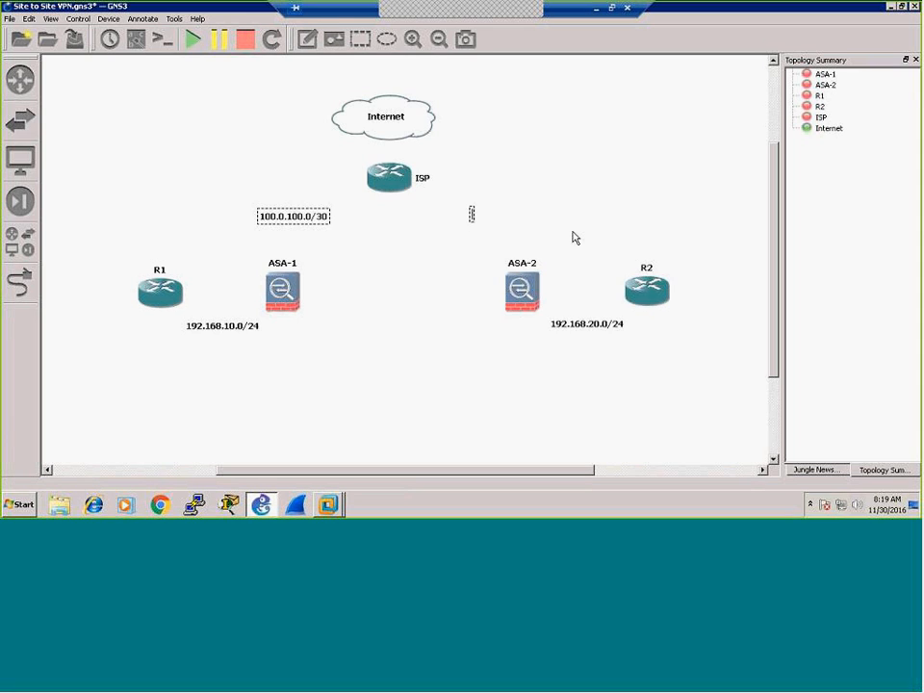
text(200.0.200)
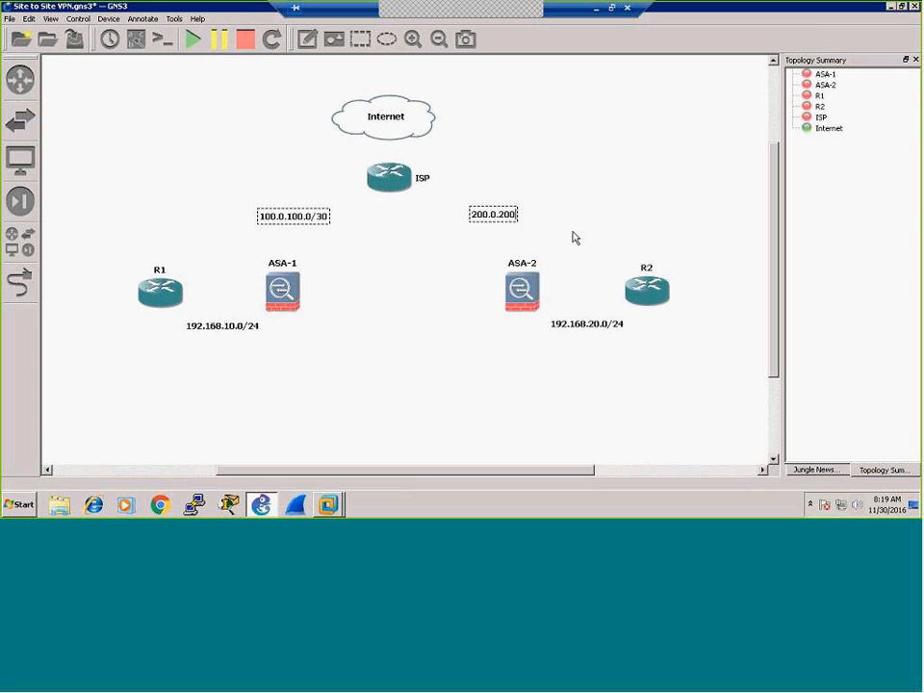
text(.0/30)
click(589, 148)
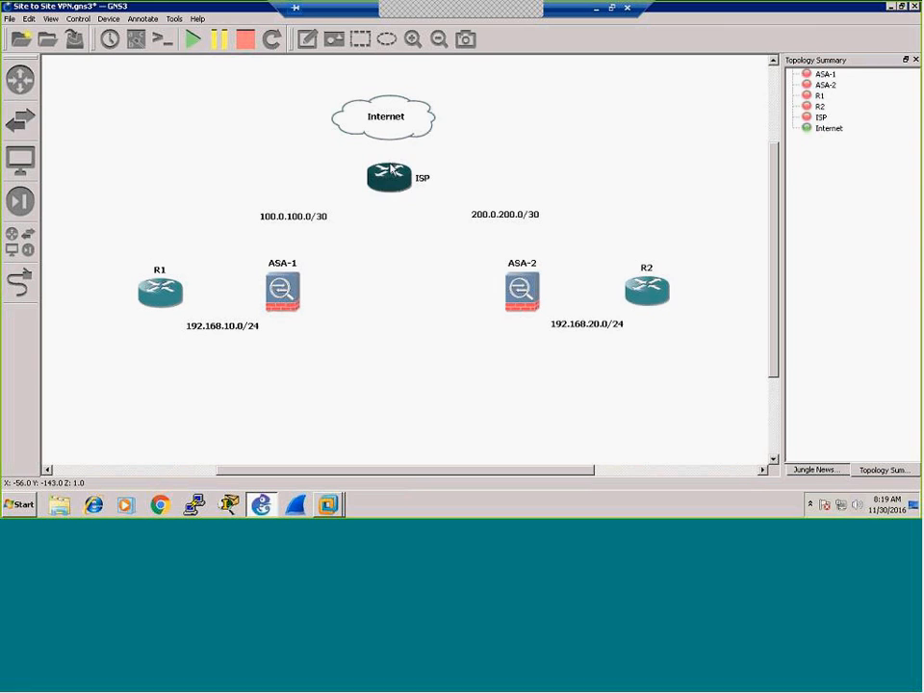
click(308, 38)
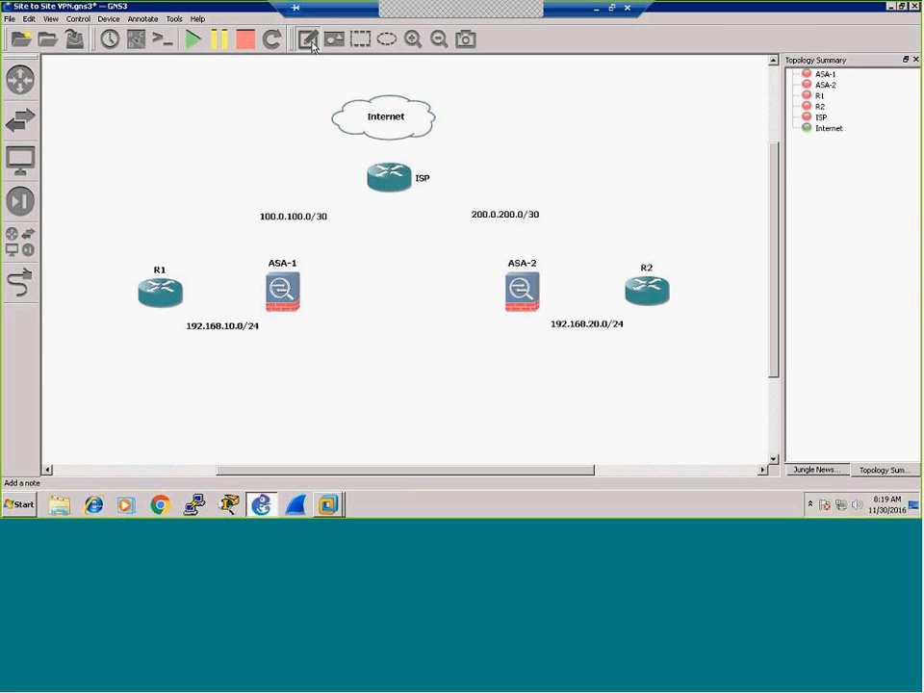
click(405, 149)
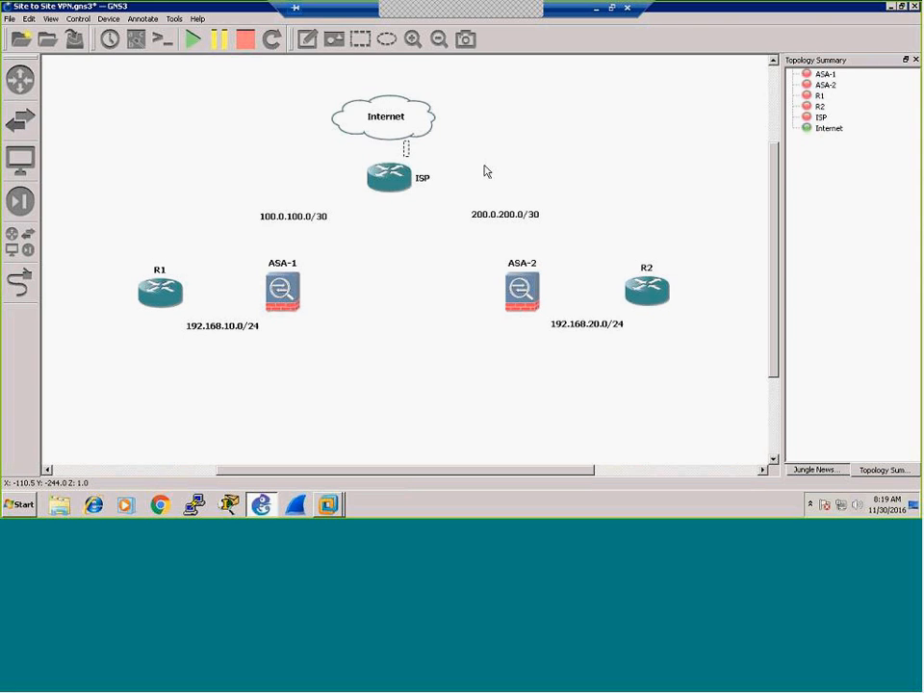
text(150.0.150.0/24)
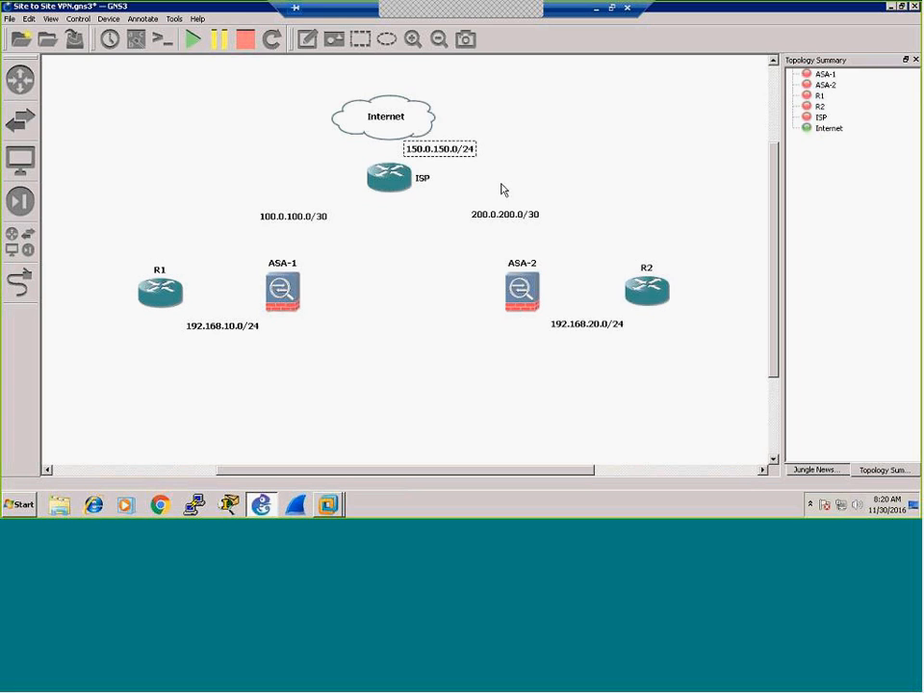
click(419, 258)
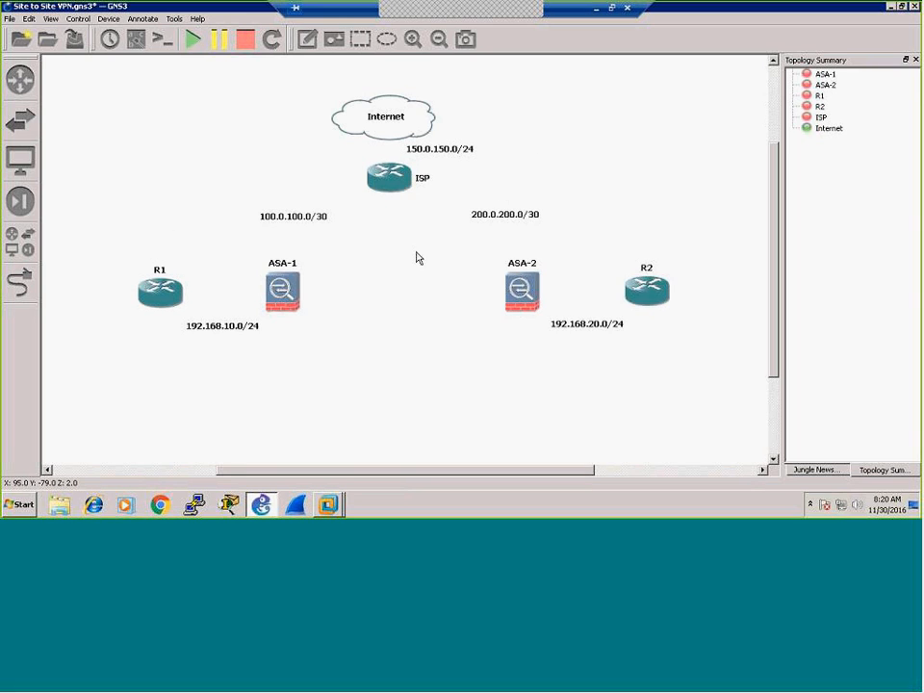
click(29, 19)
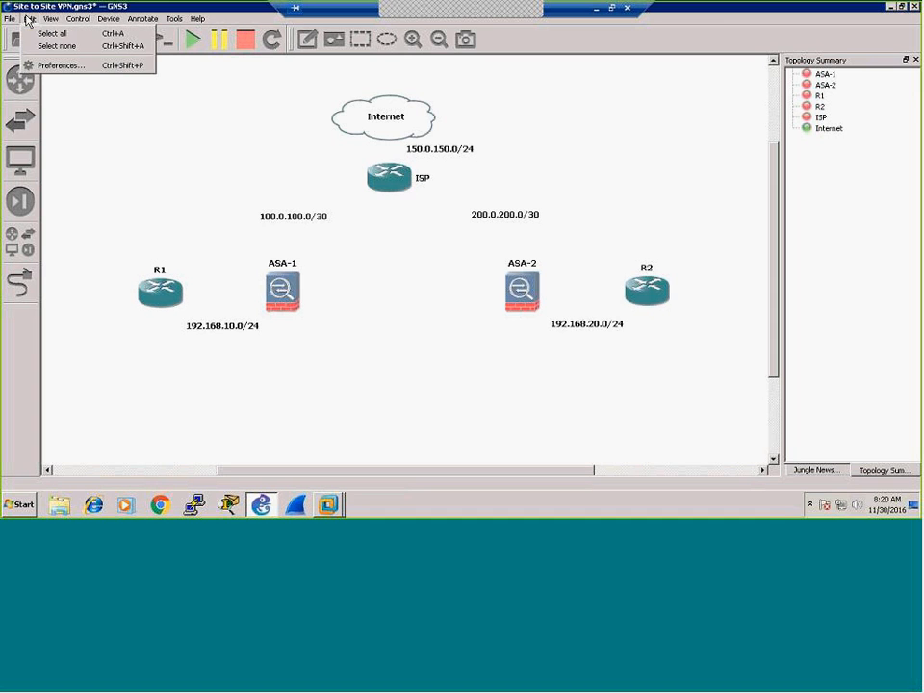
click(38, 64)
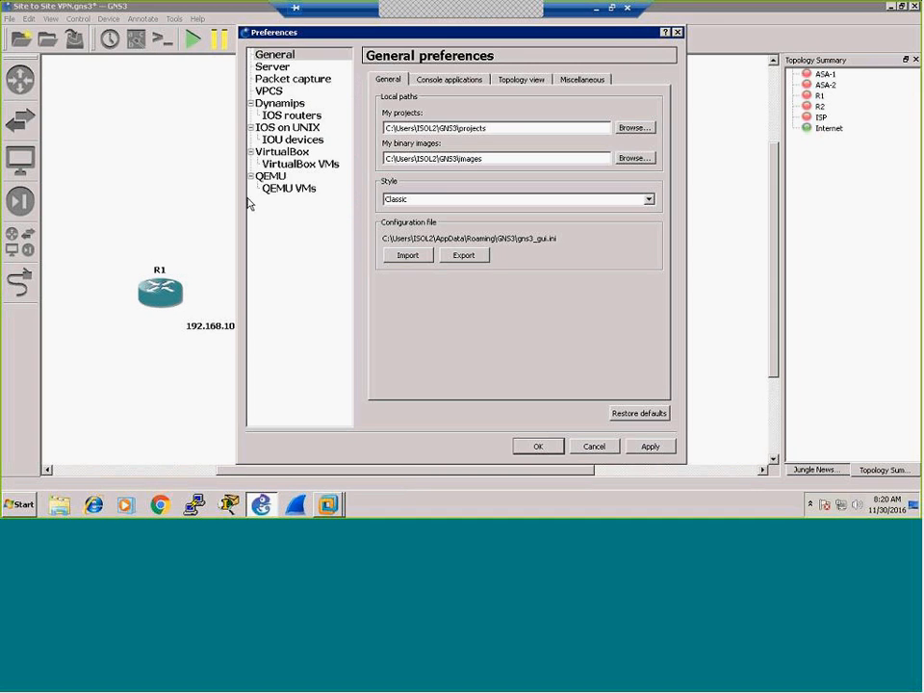
click(289, 163)
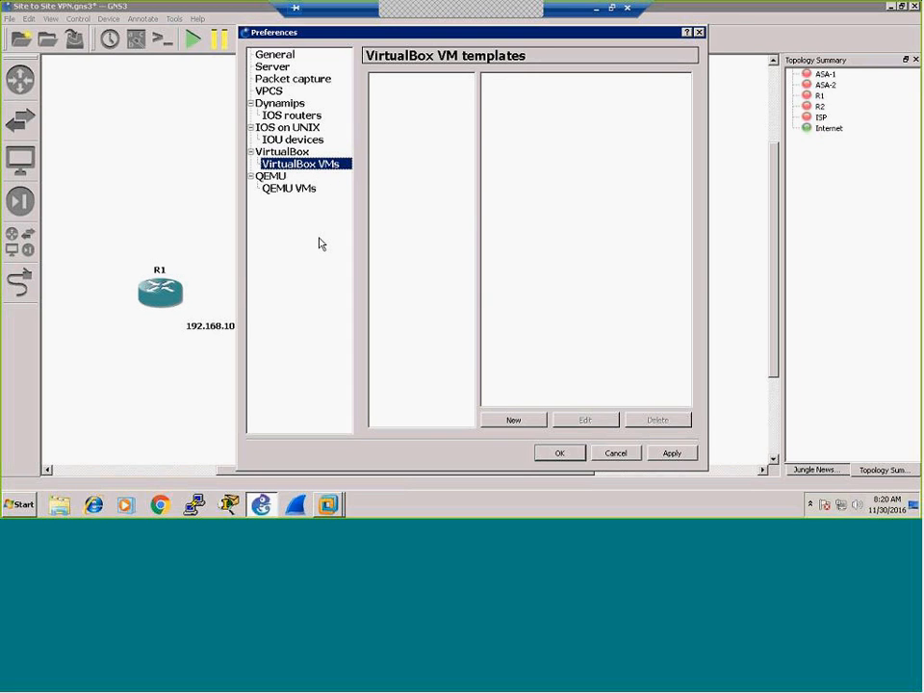
click(515, 421)
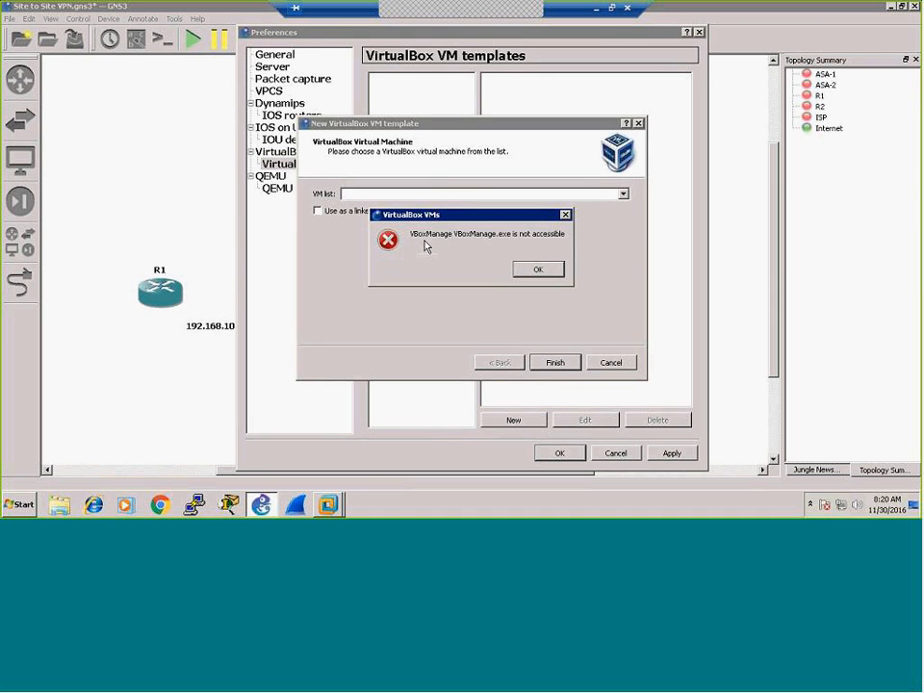
click(530, 270)
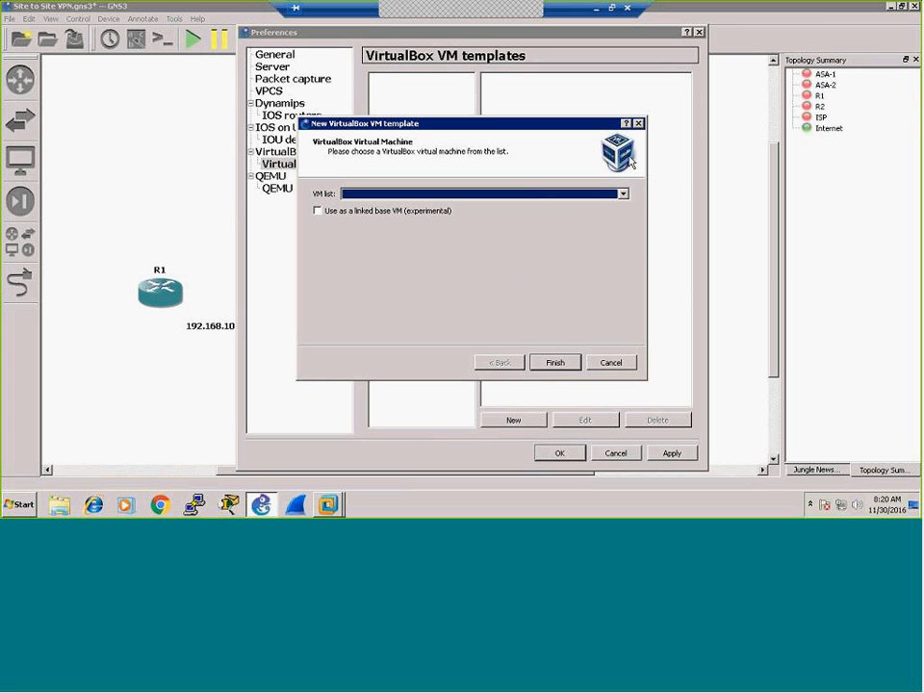
click(612, 363)
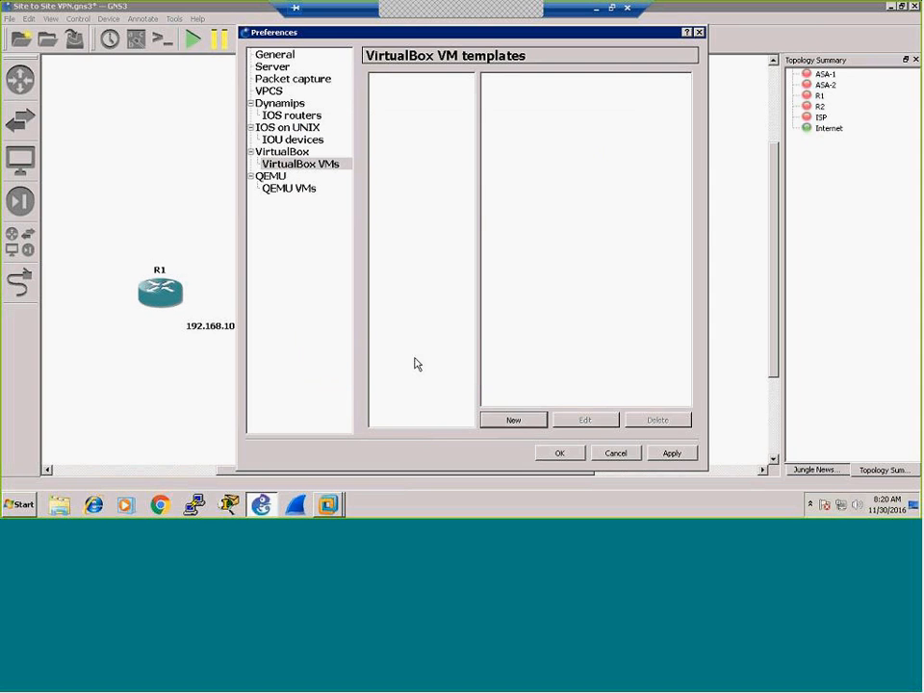
click(612, 458)
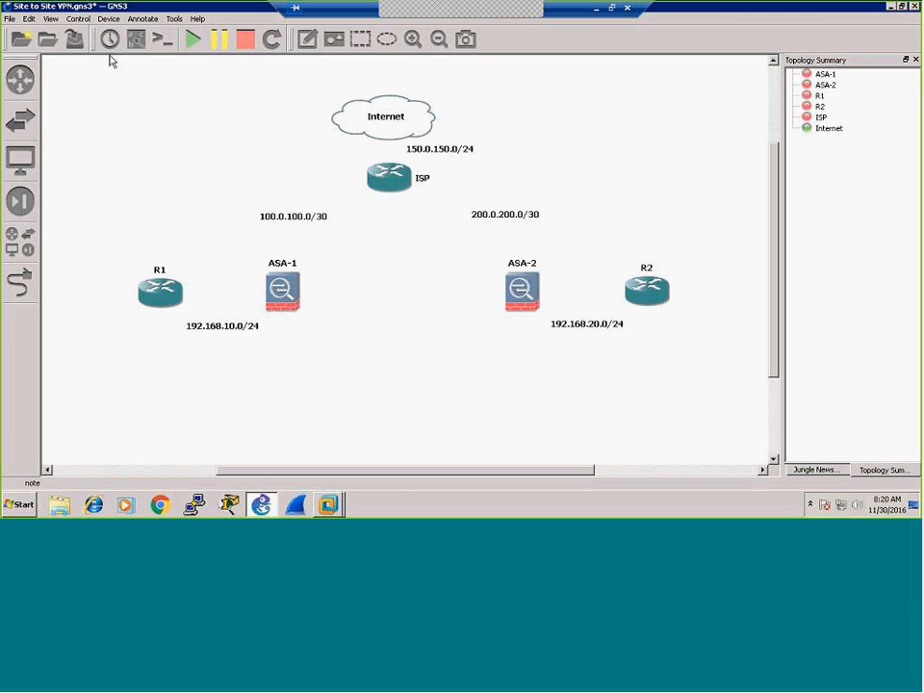
Step: Link R1 Fa0/0 to ASA-1 Ethernet1, and ASA-1 Ethernet0 to ISP Fa0/0
click(26, 294)
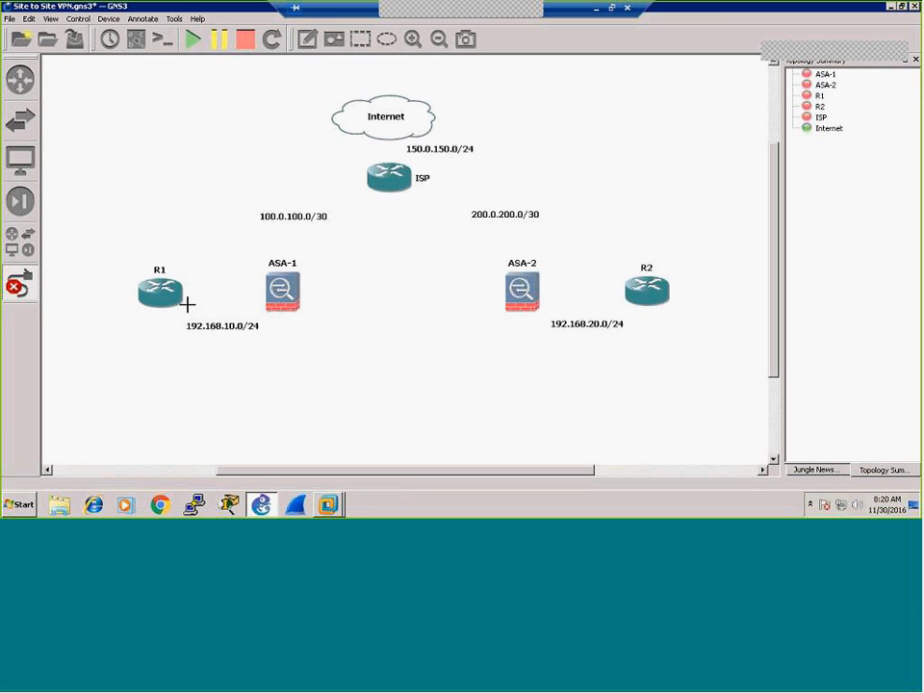
click(182, 301)
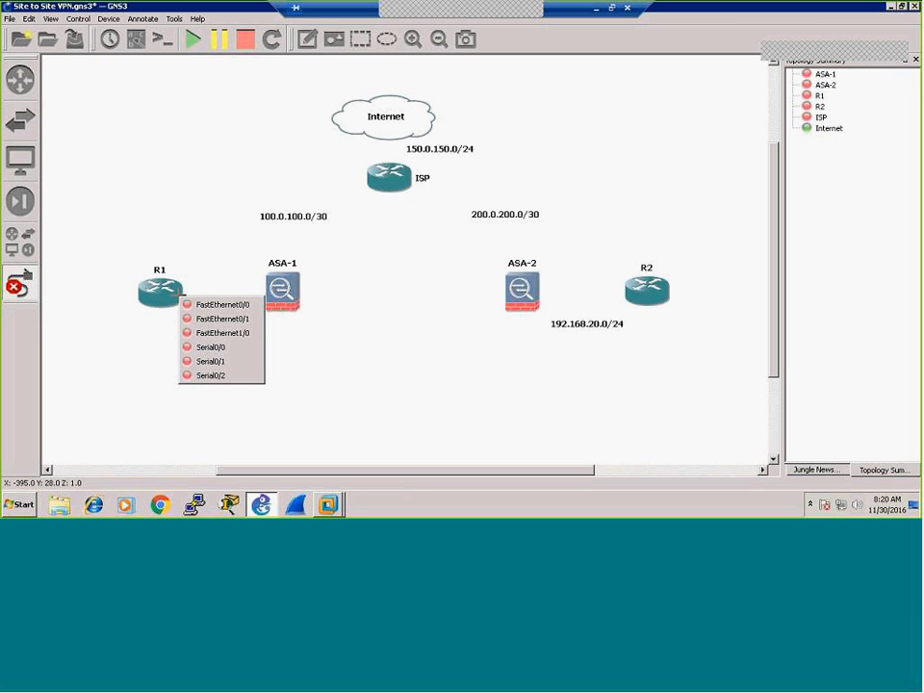
click(202, 307)
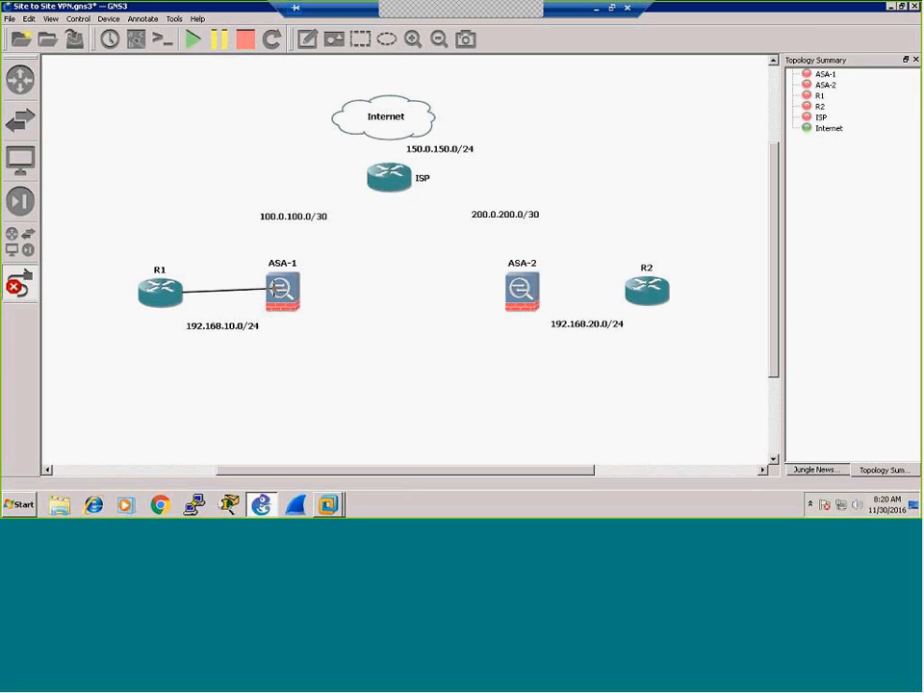
click(277, 291)
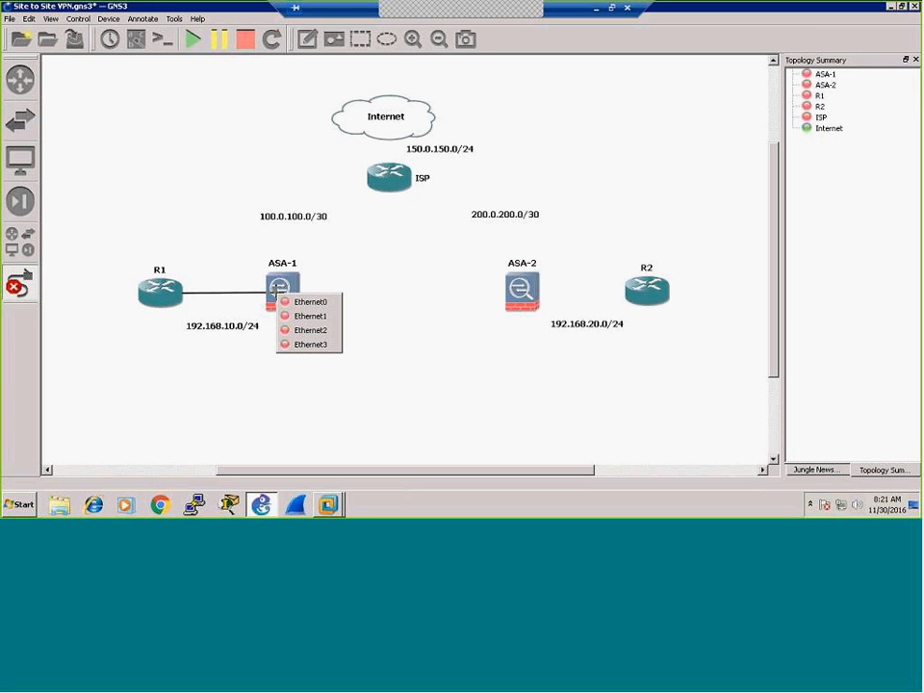
click(289, 316)
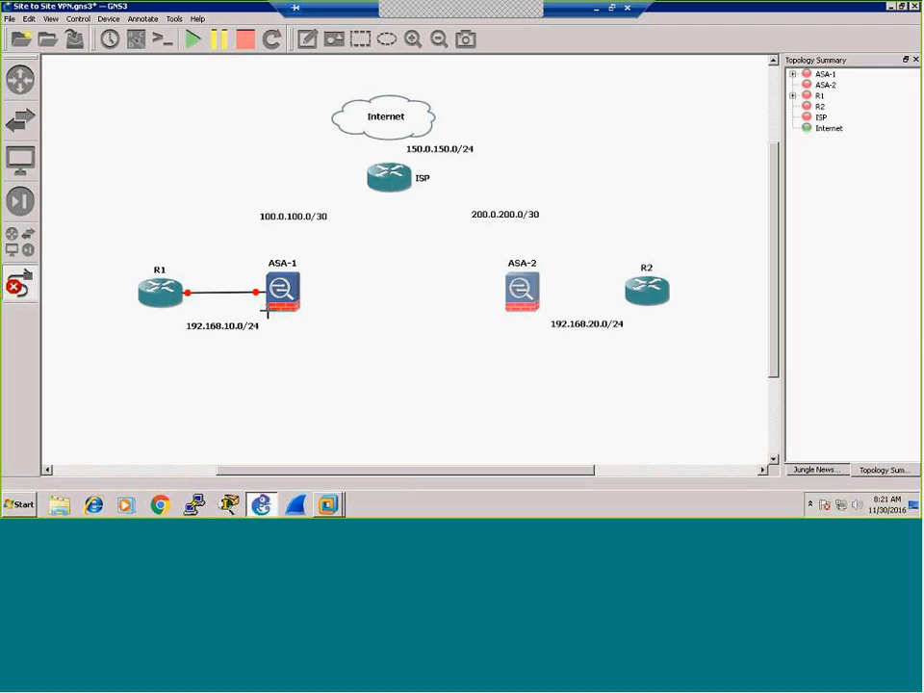
mouse_move(281, 308)
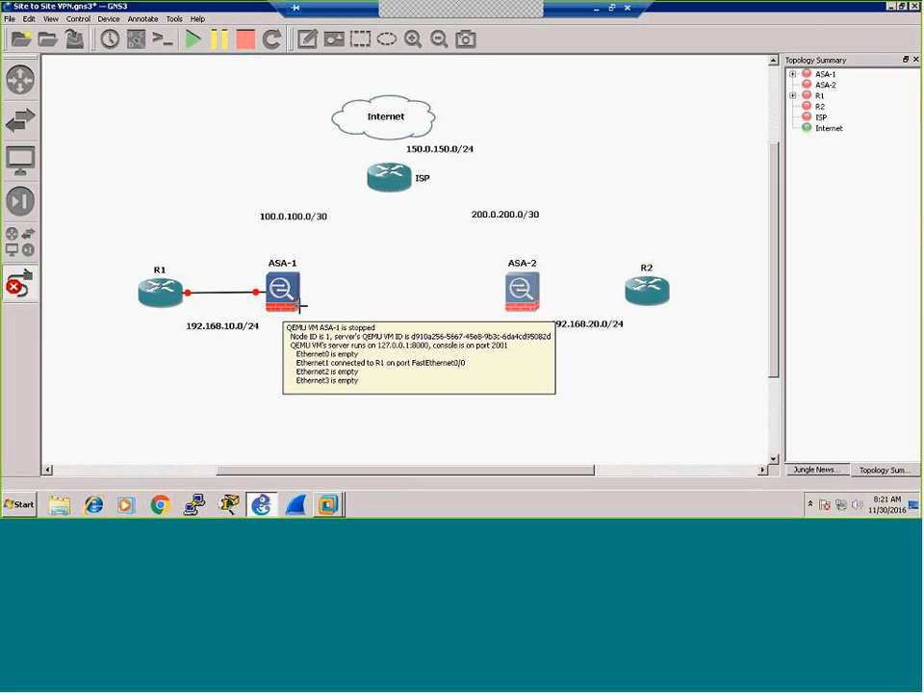
click(290, 289)
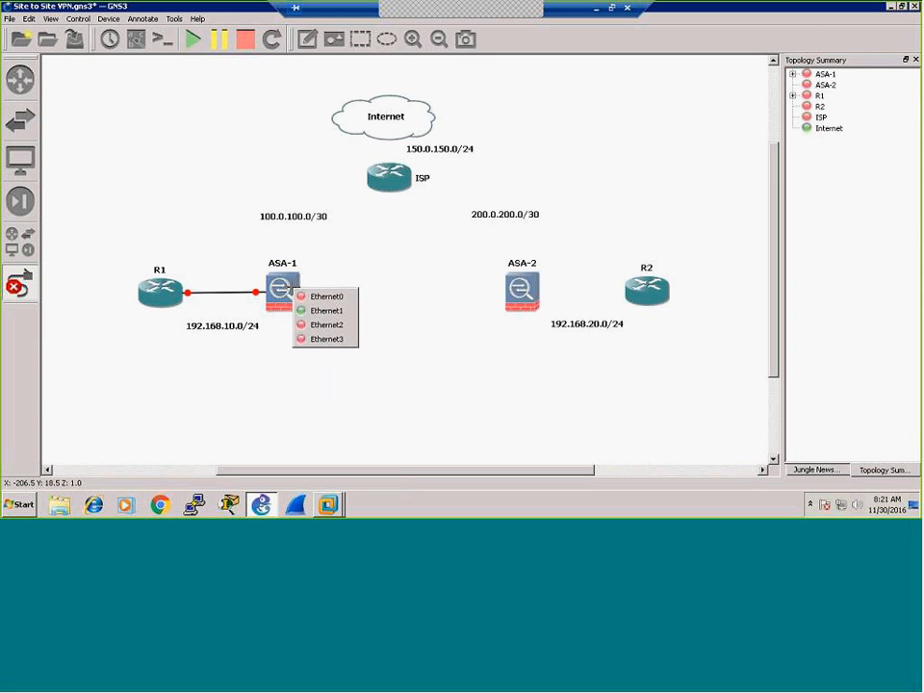
click(325, 296)
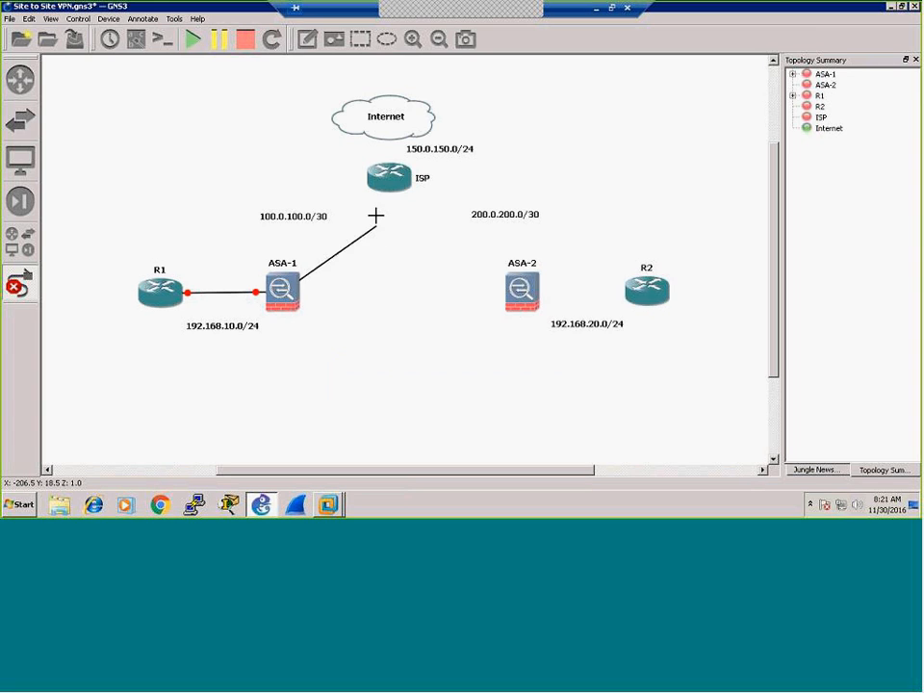
click(377, 185)
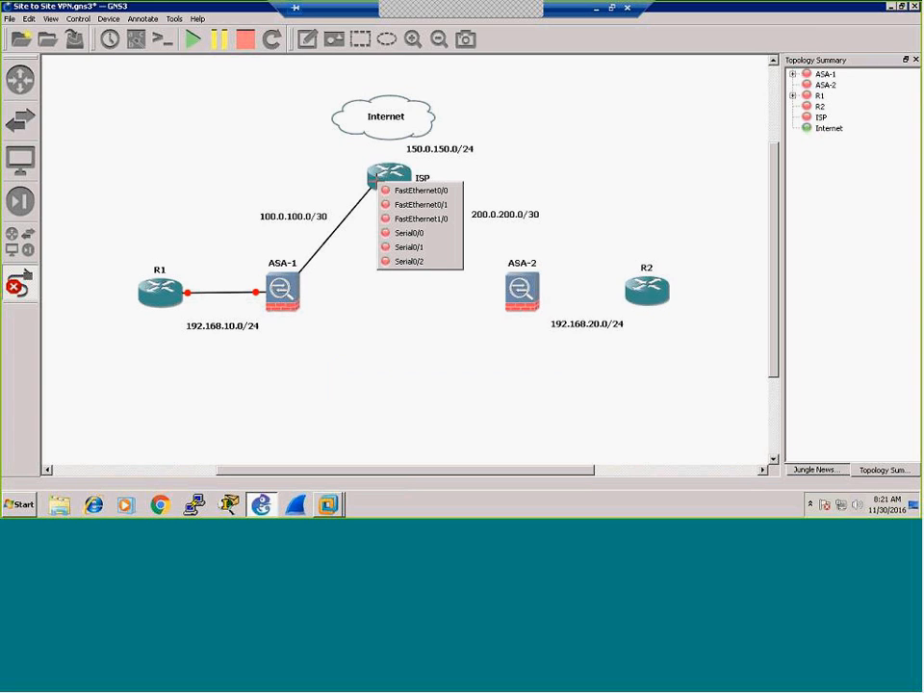
click(393, 191)
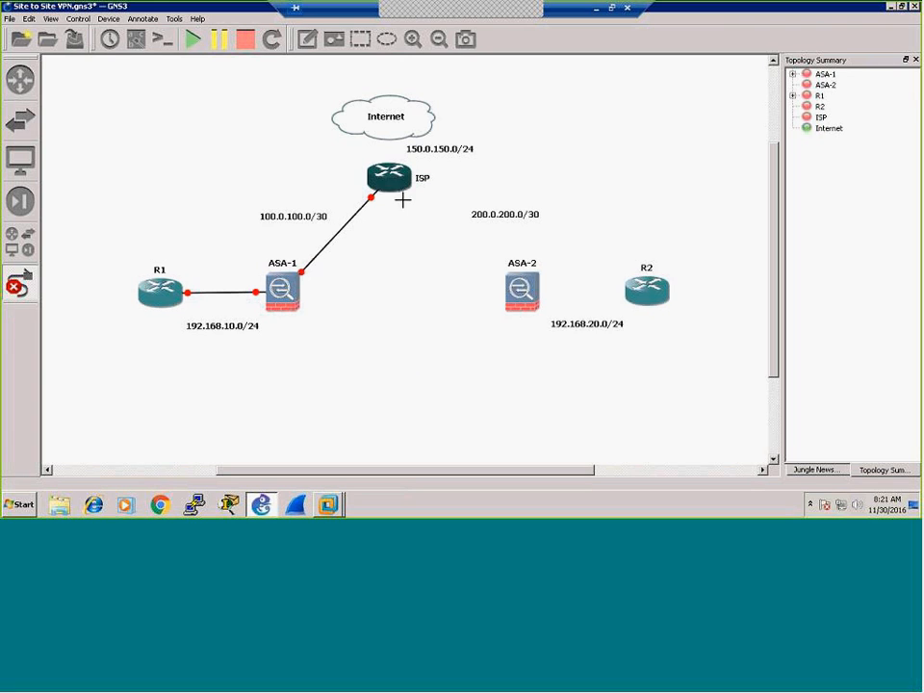
Step: Link ISP Fa0/1 to ASA-2 Ethernet0, and ASA-2 Ethernet1 to R2 Fa0/0
click(404, 183)
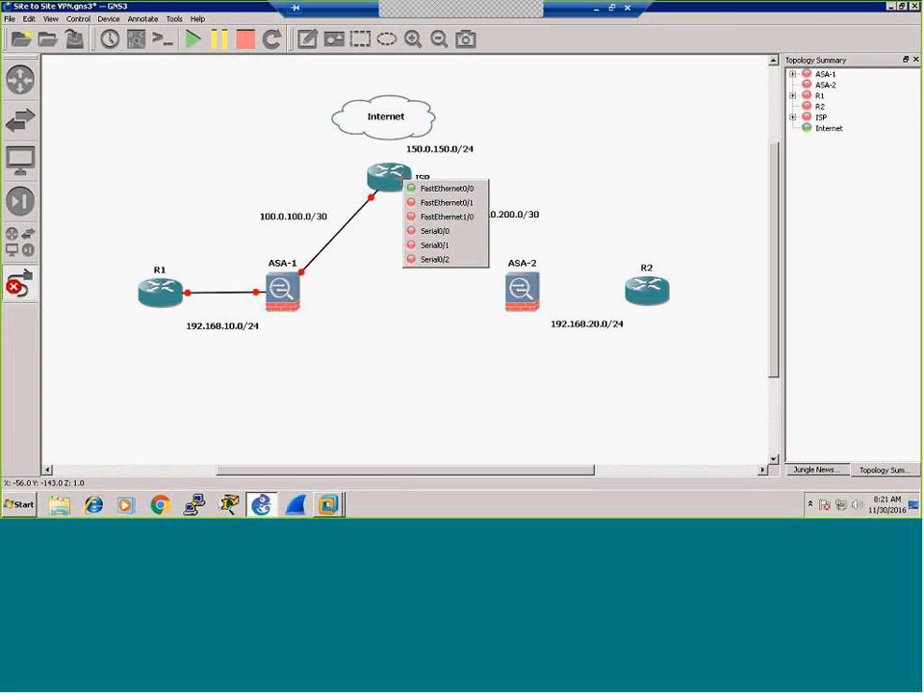
click(426, 203)
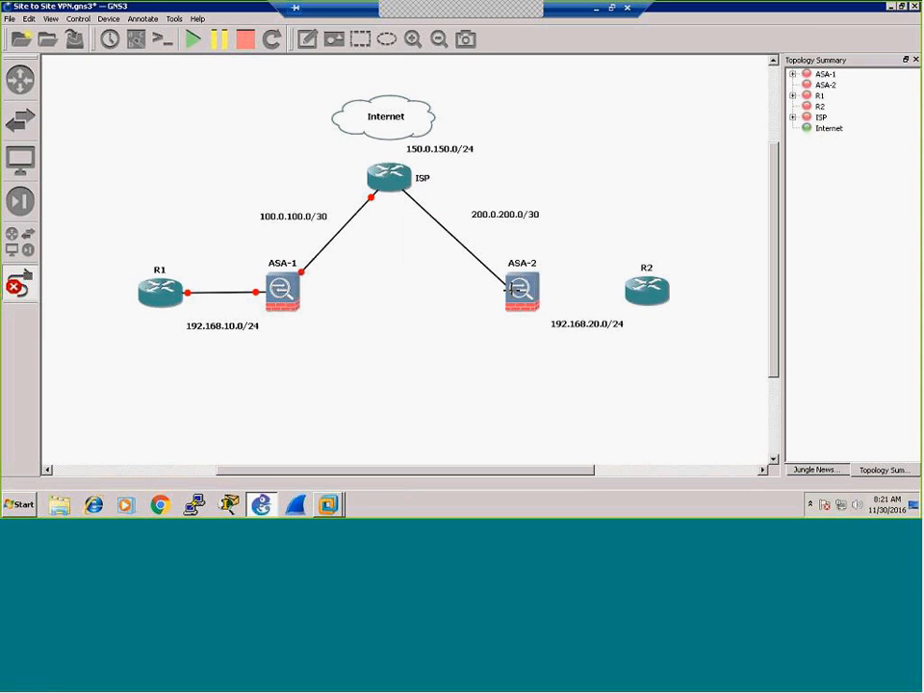
click(508, 286)
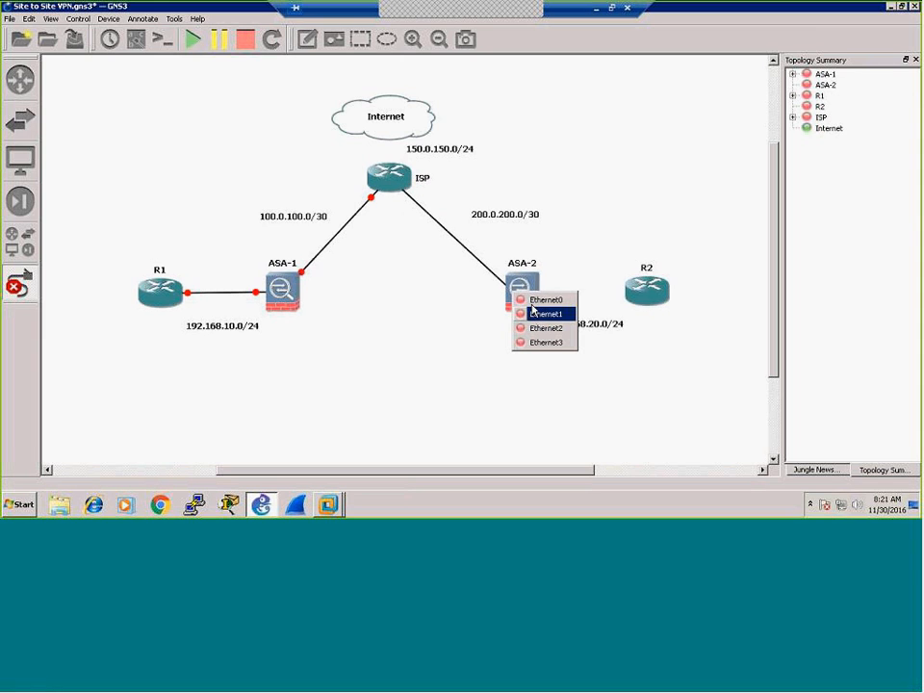
click(533, 302)
click(524, 290)
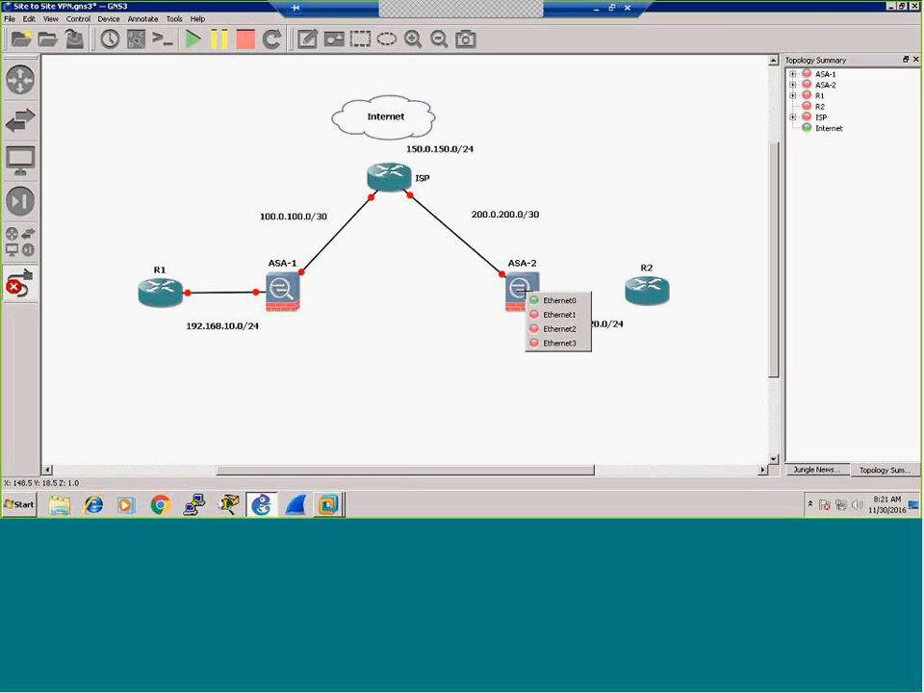
click(558, 315)
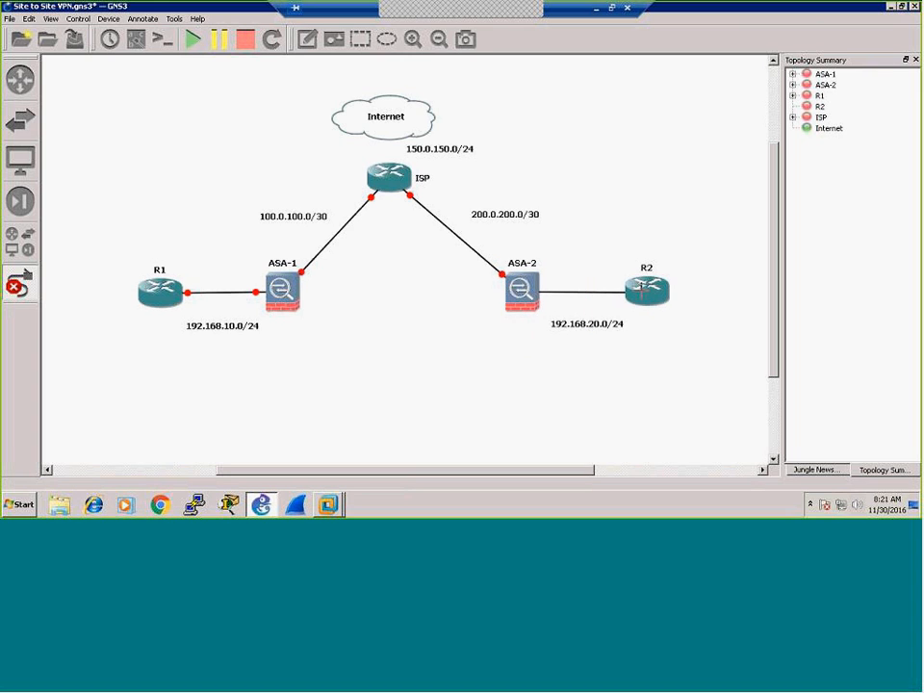
click(643, 292)
click(673, 300)
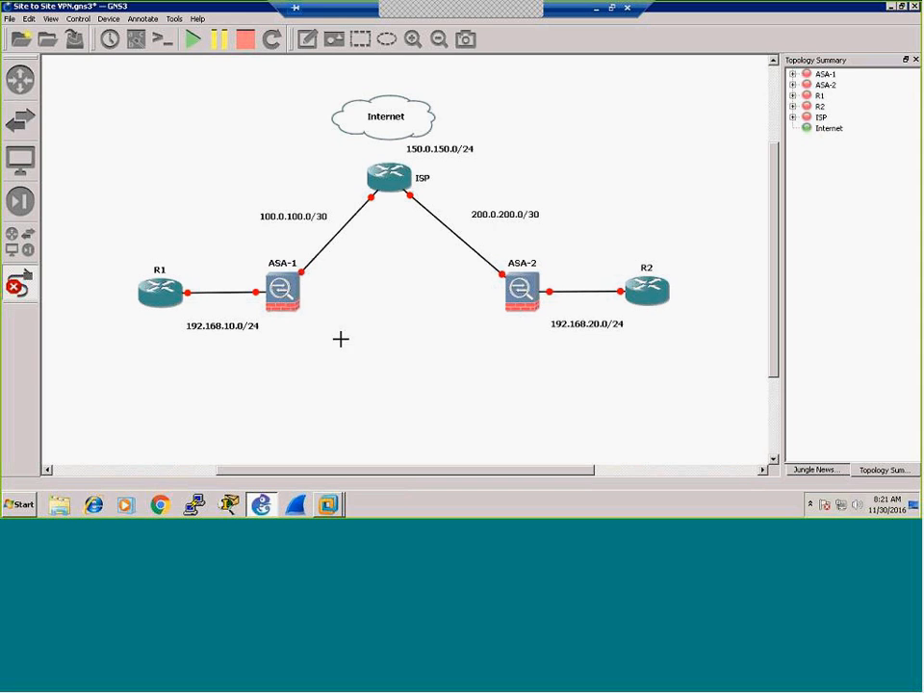
Step: Connect the Internet cloud's VMnet1 adapter to ISP FastEthernet1/0
click(385, 132)
click(414, 139)
click(386, 175)
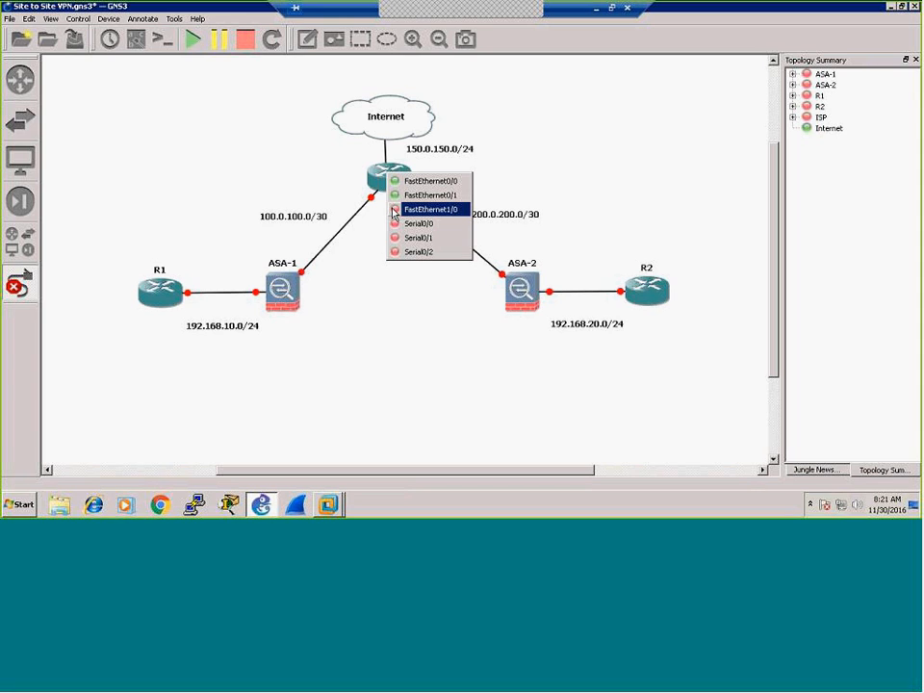
click(424, 208)
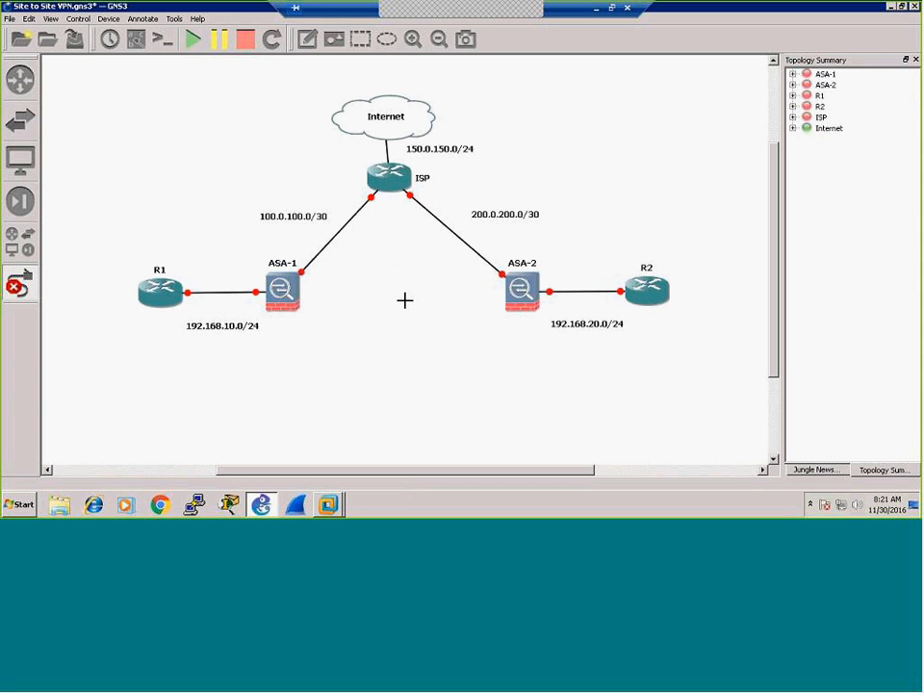
click(16, 285)
Step: Move the Internet cloud and its 150.0.150.0/24 label slightly upward
drag(416, 121, 417, 99)
drag(435, 160, 438, 143)
click(384, 309)
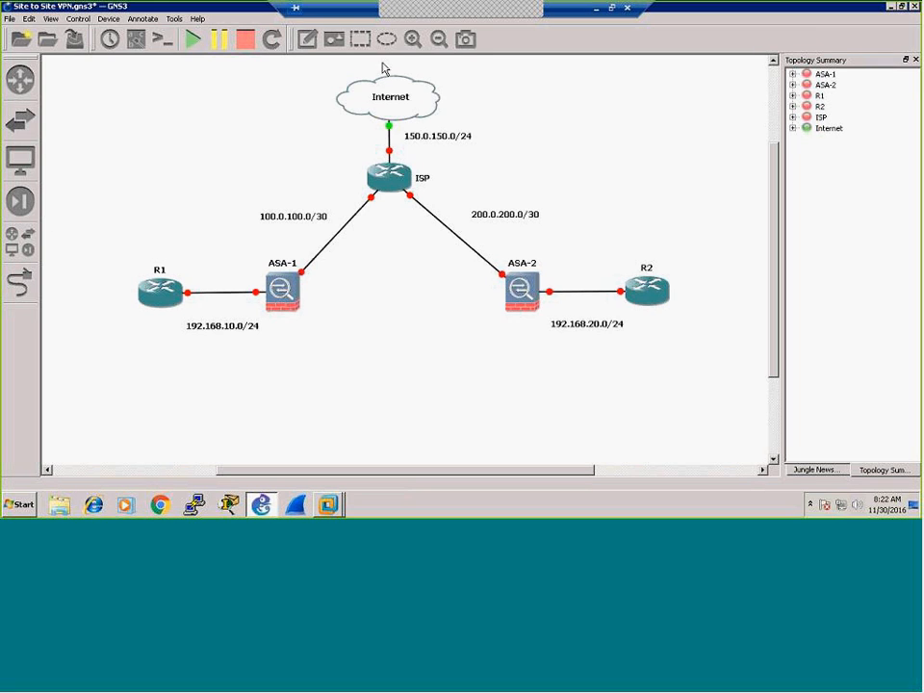
Step: Add a '.10 … .1' note on the R1–ASA-1 link, with .10 beside R1
click(307, 38)
click(187, 280)
text(.10                    .1)
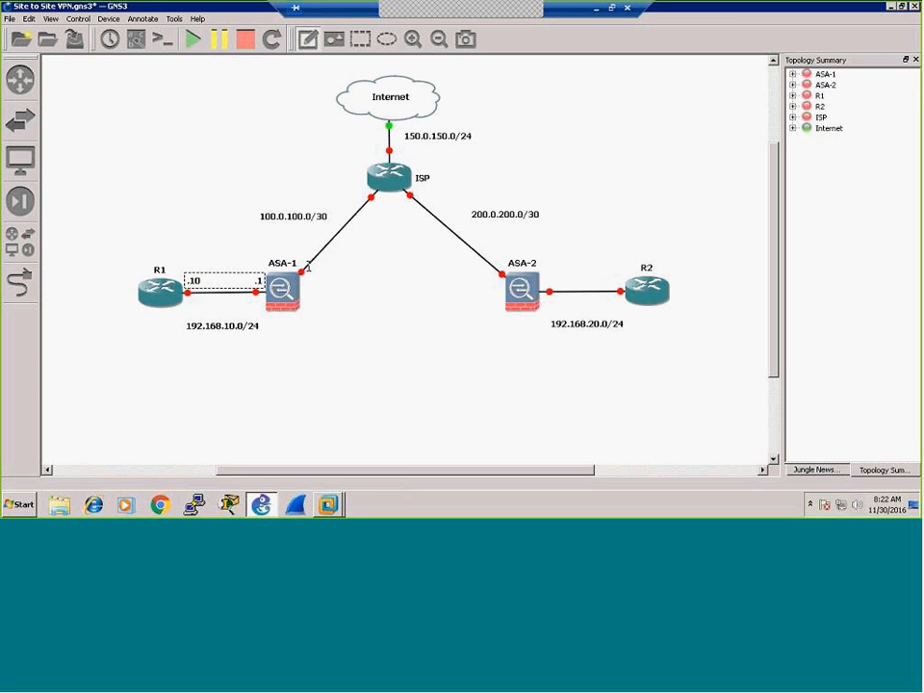
Step: Add '.2 .2' and '.1 .10' host-address notes near ASA-1, trimming the extra spaces
click(305, 279)
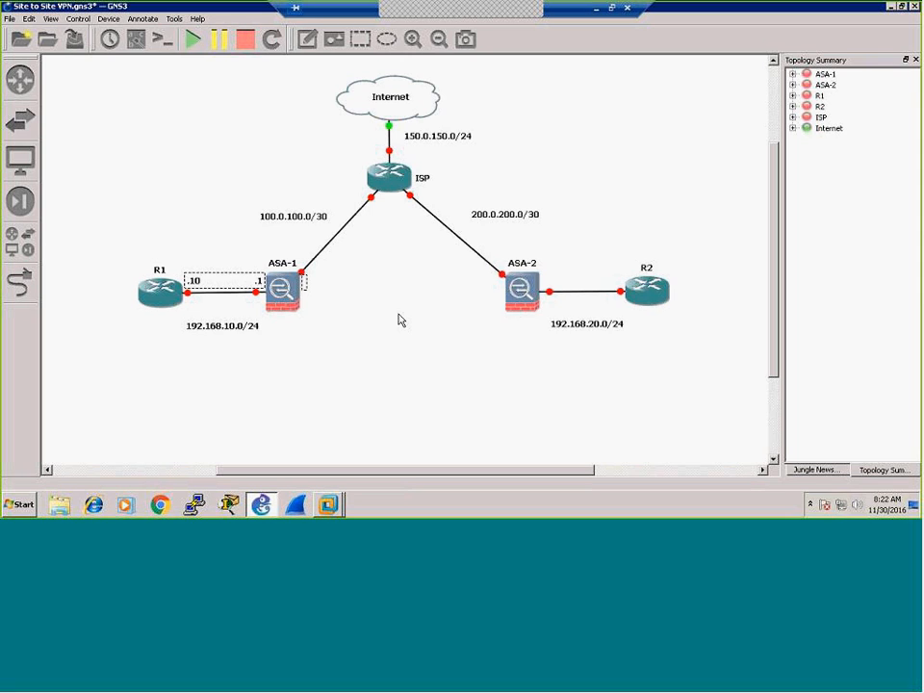
text(.2                                          )
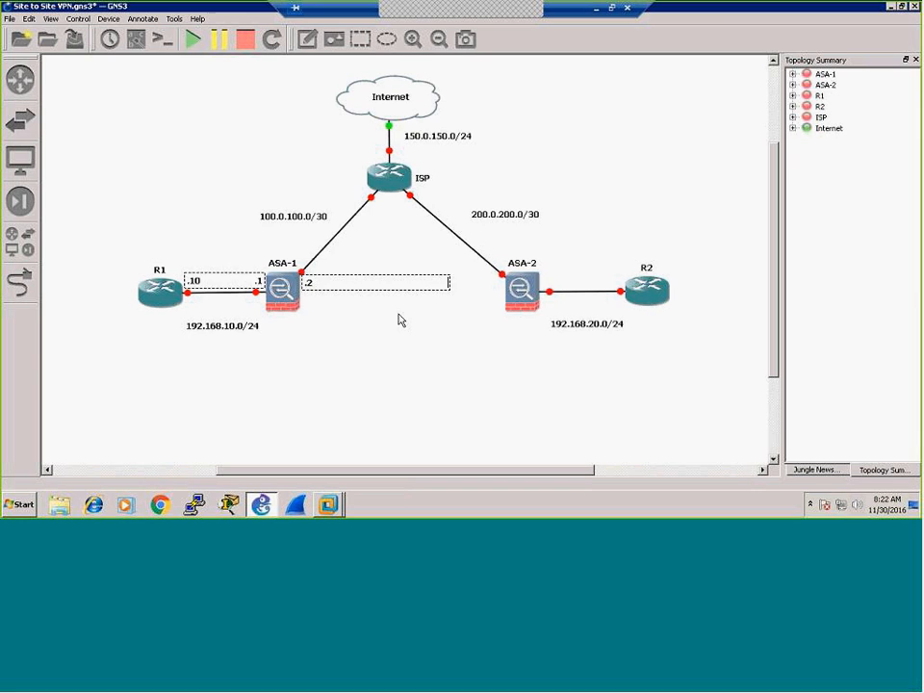
text( .2)
key(Left)
key(Left)
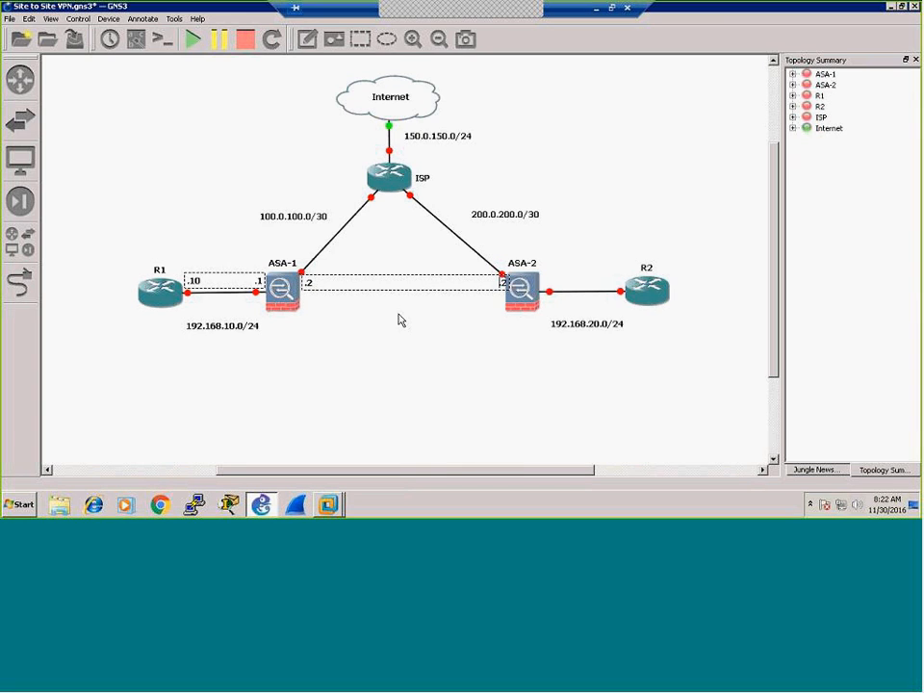
key(BackSpace)
key(BackSpace)
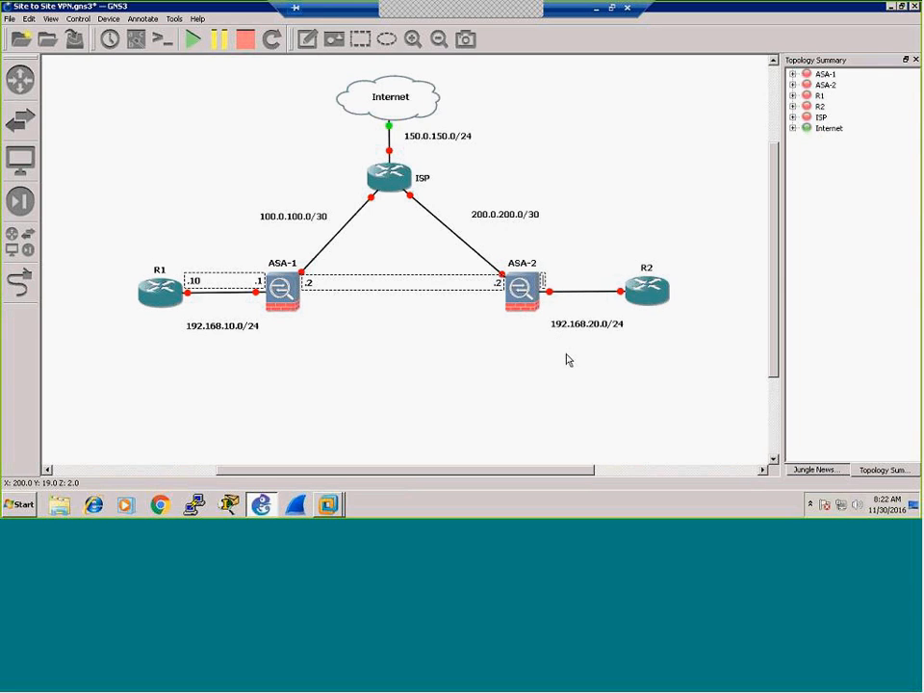
text(.1)
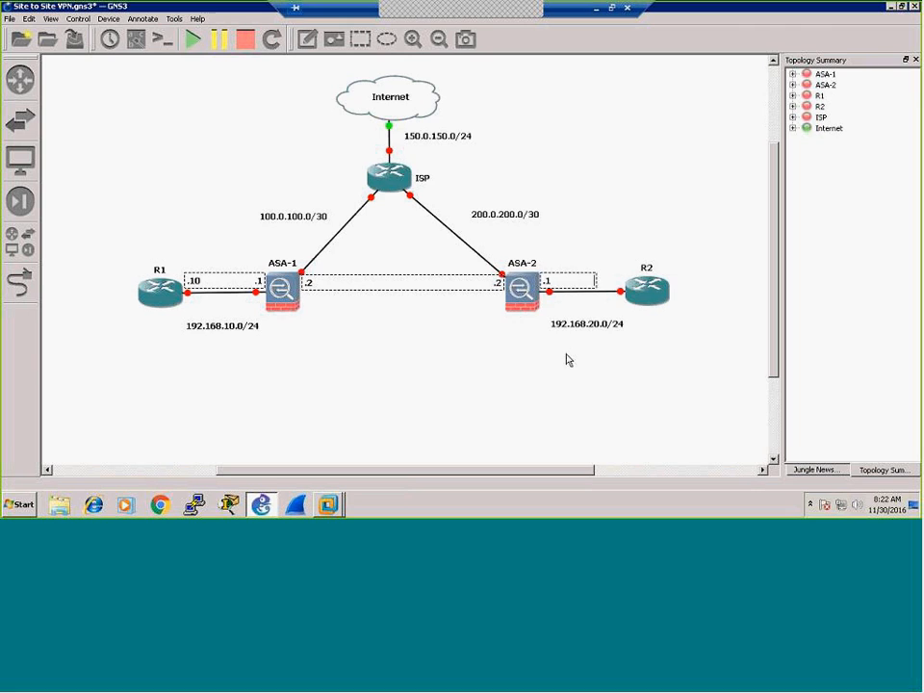
text(                            .10)
key(Left)
key(Left)
key(BackSpace)
key(BackSpace)
key(BackSpace)
key(BackSpace)
Step: Label the ISP router's transit links with '.1' host-address notes
click(307, 38)
click(378, 202)
text(.1    )
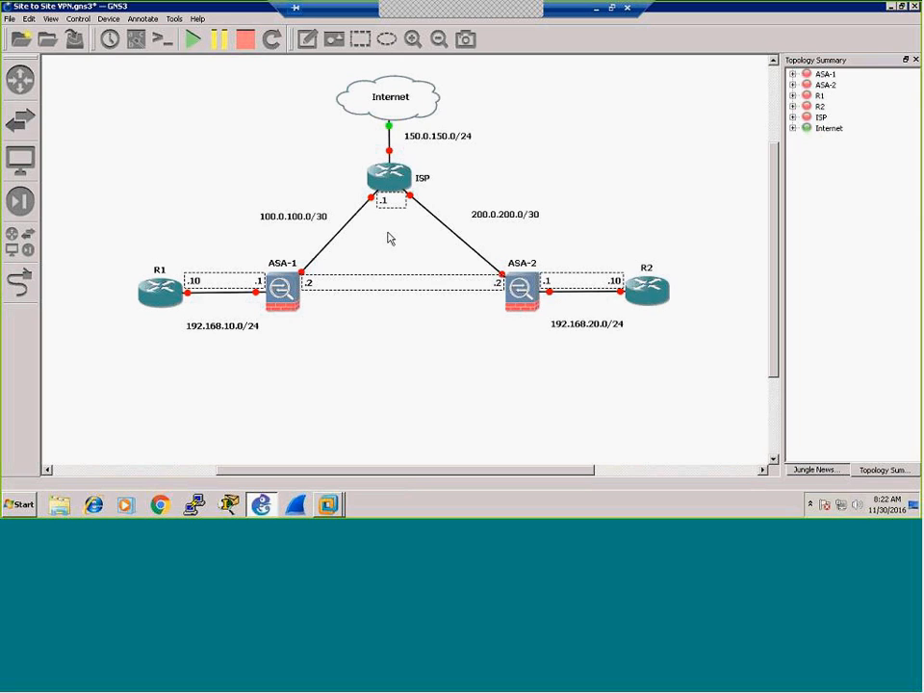
text(.1)
Step: Add a '.100' note at the cloud end and move the 150.0.150.0/24 label beside that link
click(309, 42)
click(396, 147)
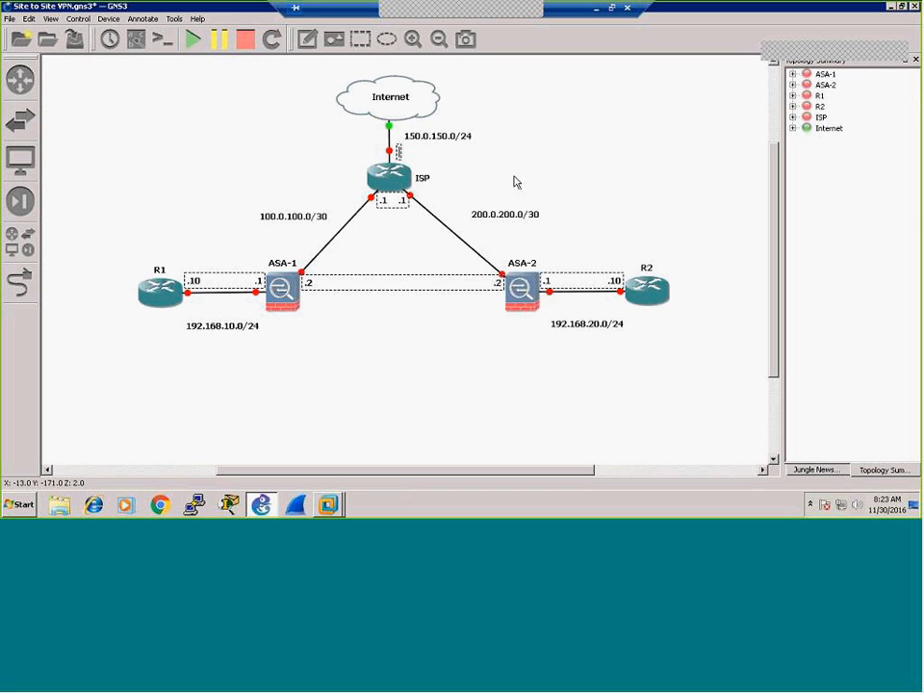
text(.1)
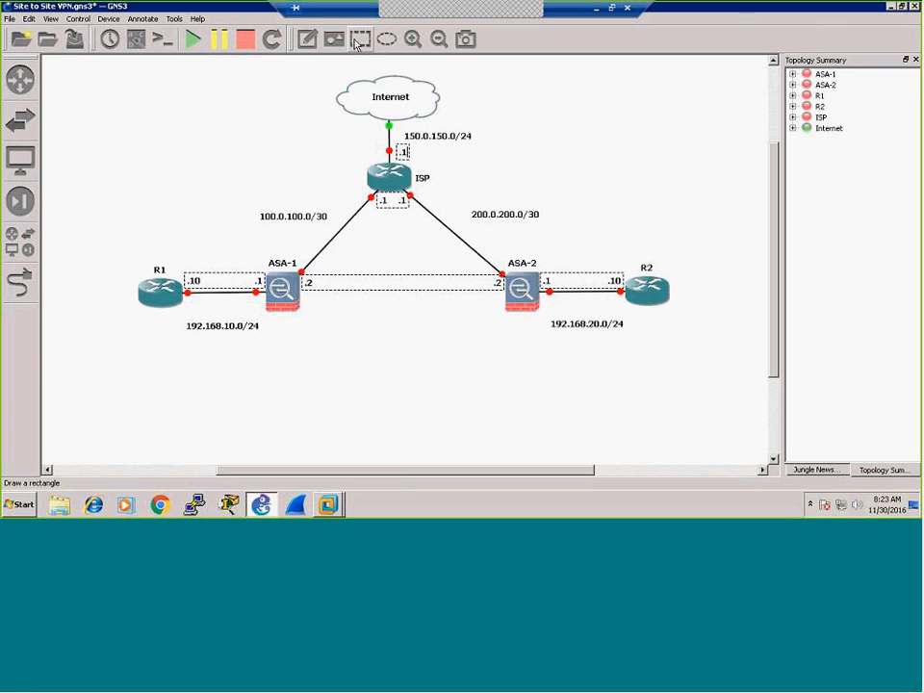
click(306, 38)
click(396, 126)
text(.100)
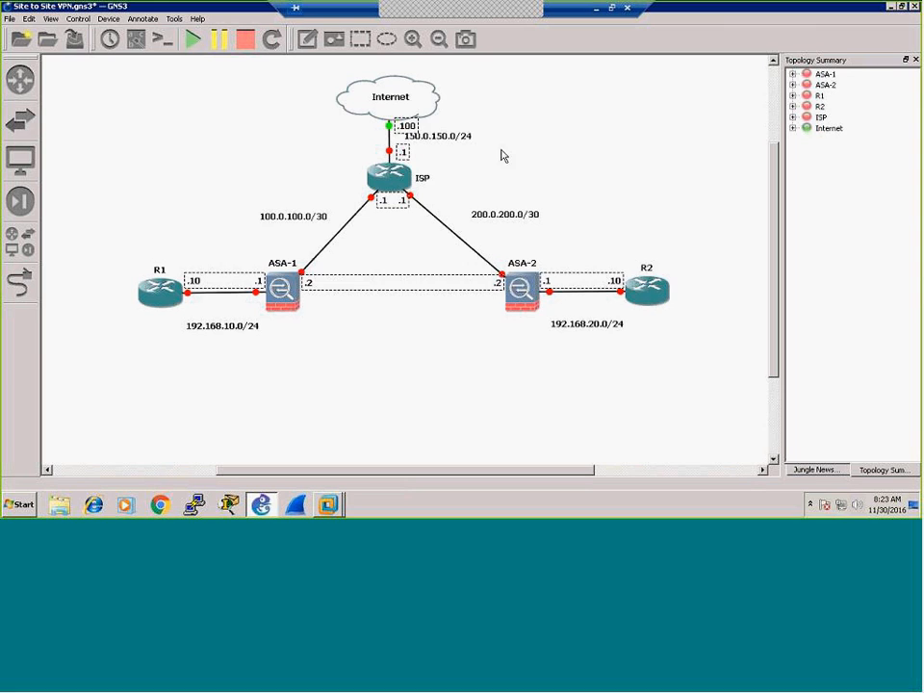
click(547, 170)
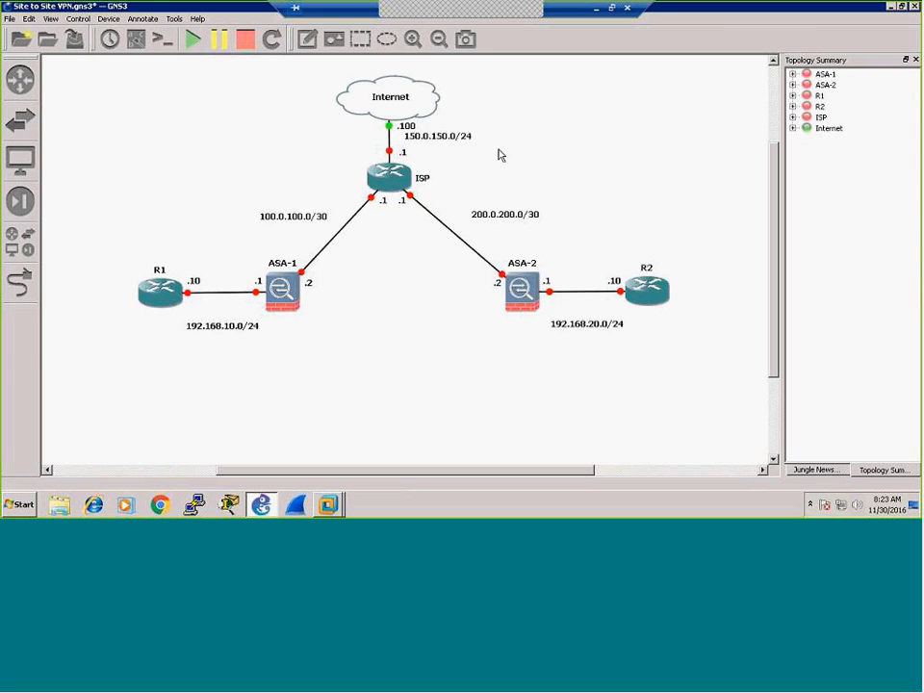
drag(429, 138, 341, 144)
click(560, 182)
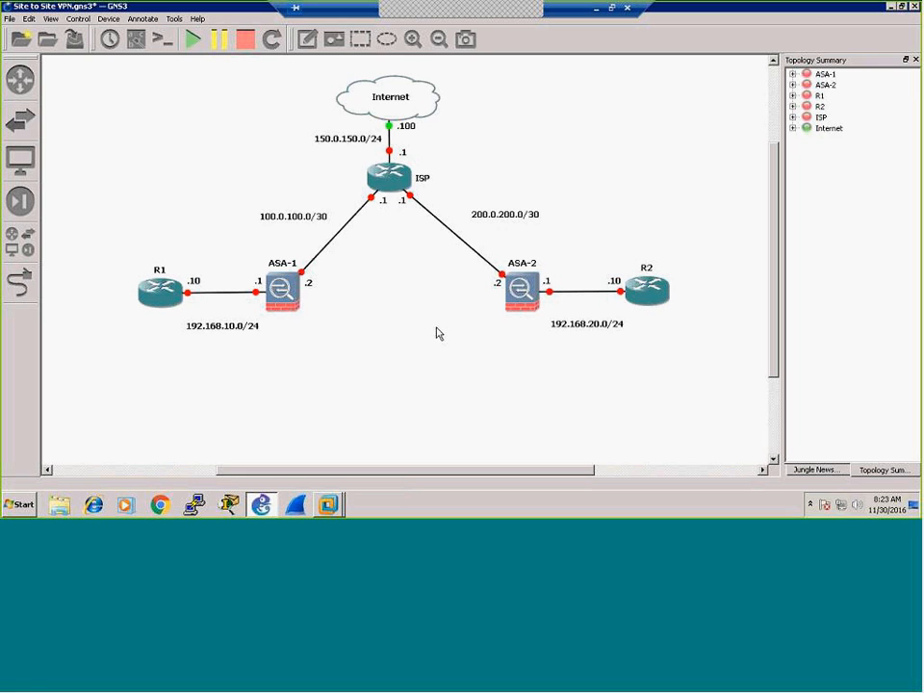
Step: Start all devices in the topology and check CPU load in Task Manager
click(193, 39)
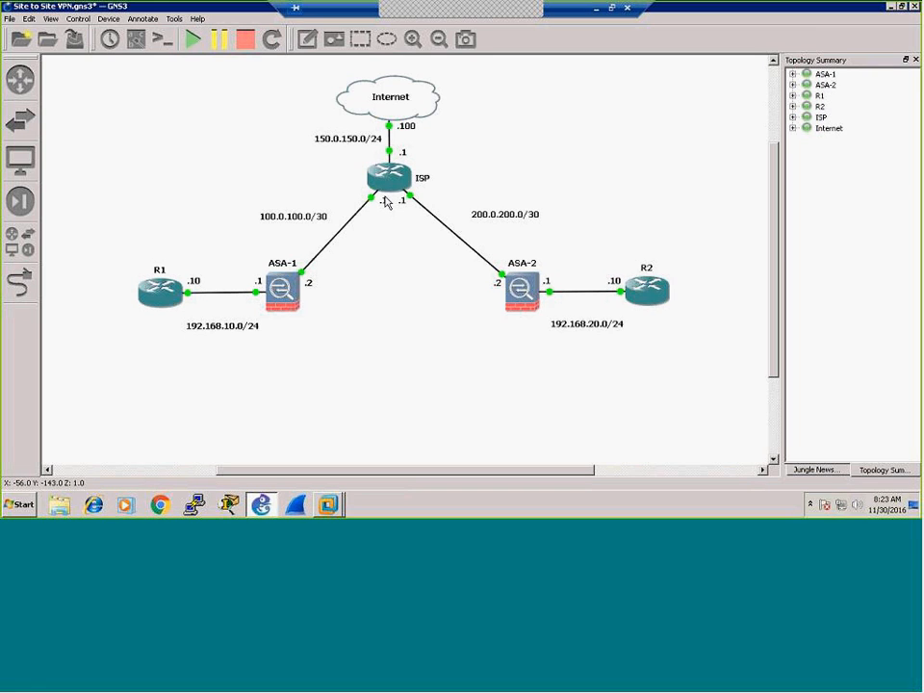
right_click(557, 508)
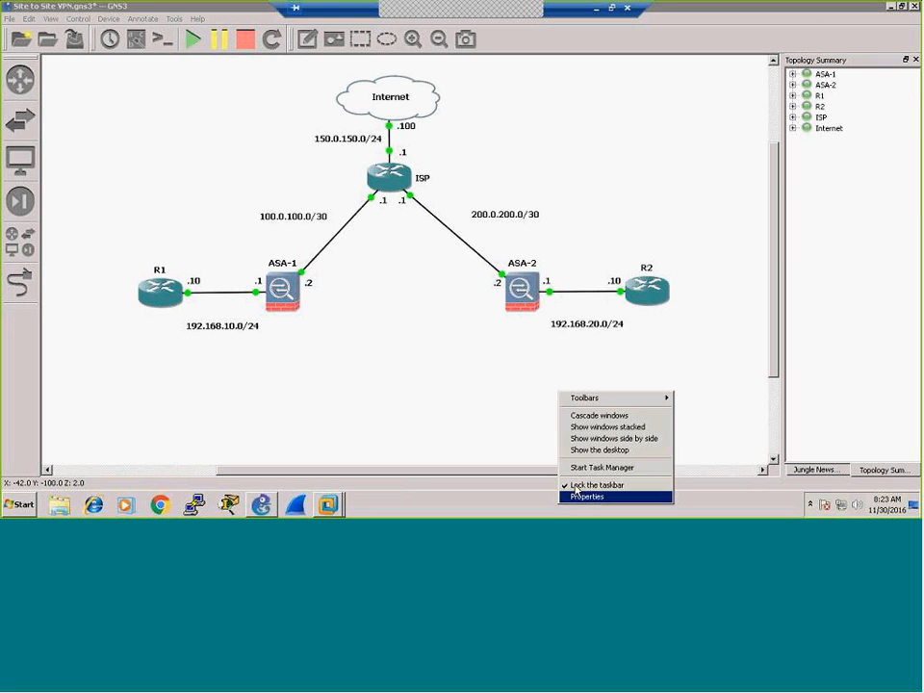
click(587, 474)
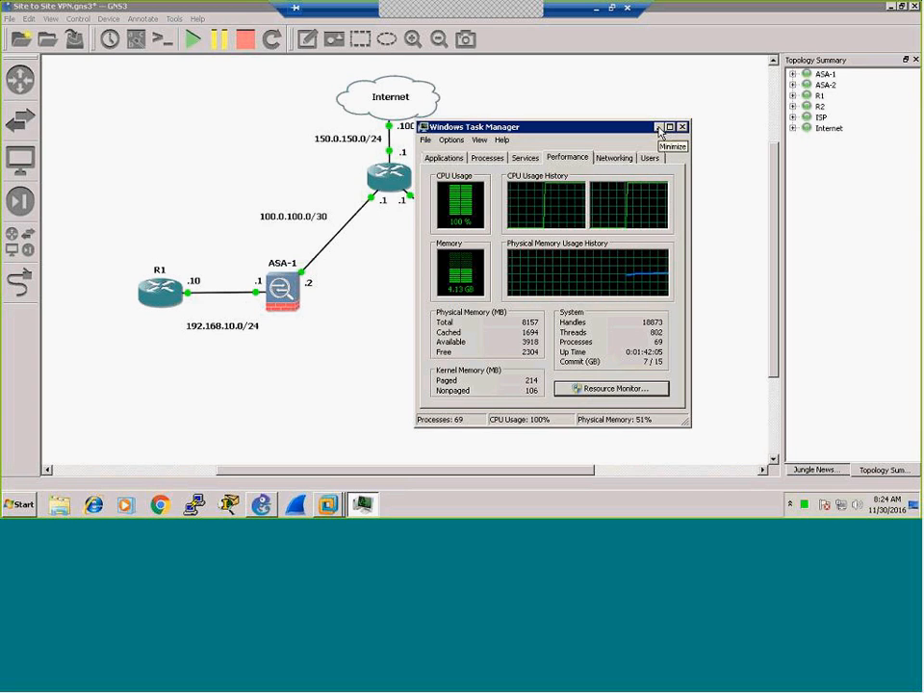
click(344, 412)
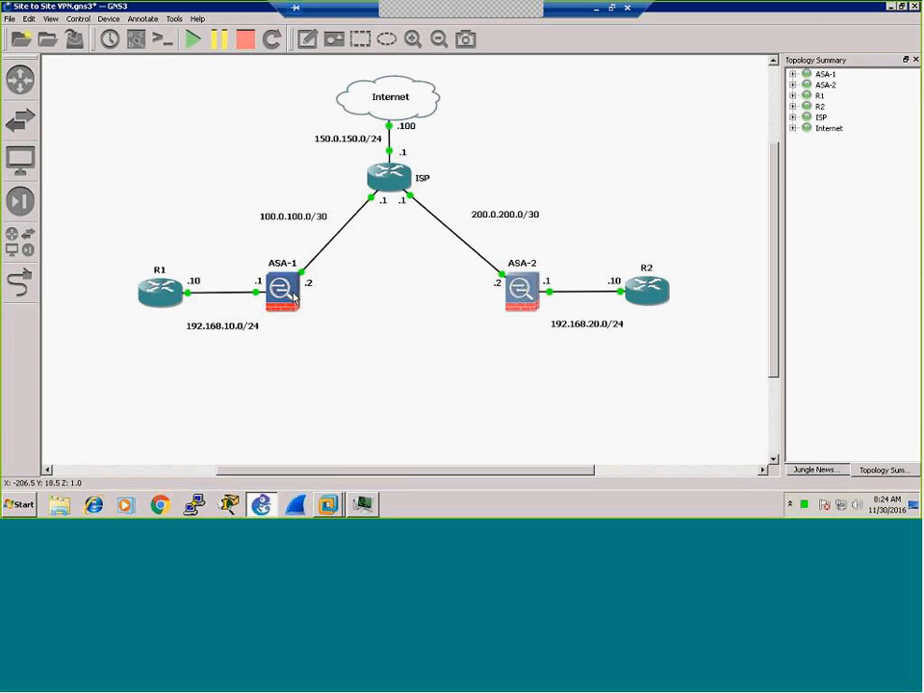
Step: Open consoles to all running devices, refresh the ISP prompt, and bring up ASA-2's console
click(162, 42)
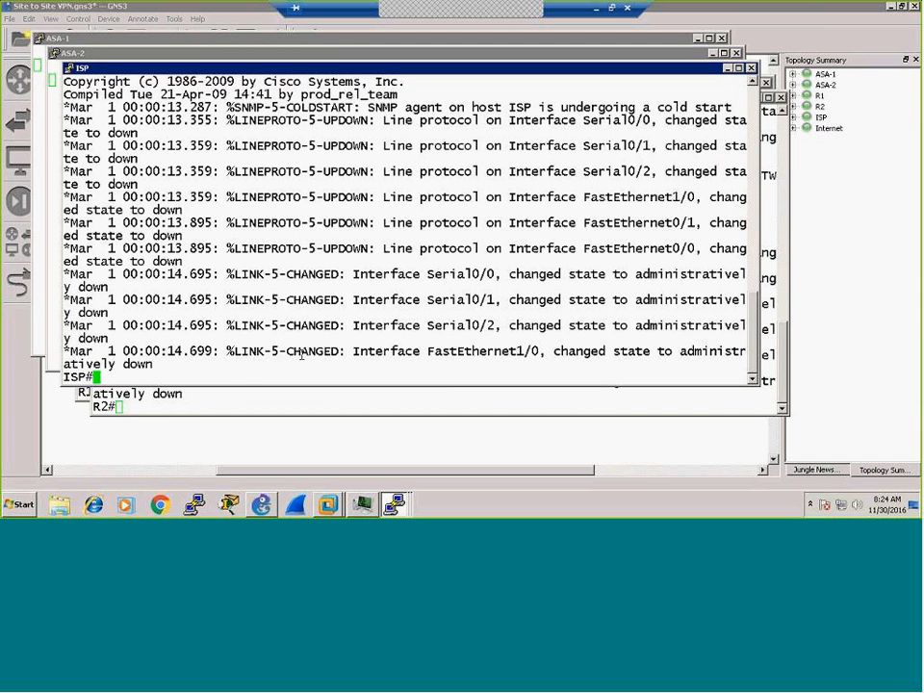
key(Return)
key(Return)
key(Return)
key(Return)
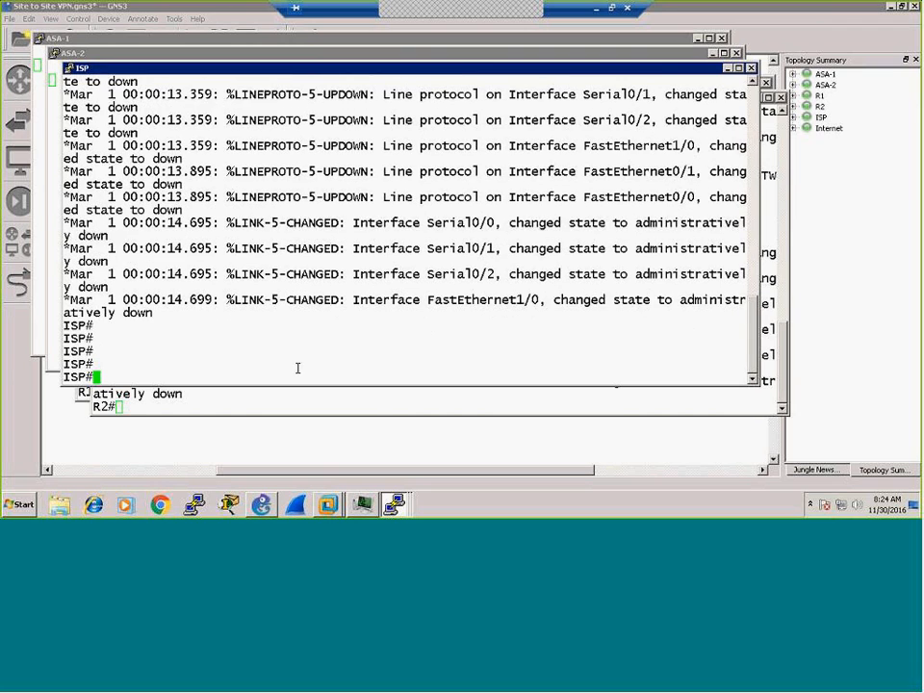
click(547, 54)
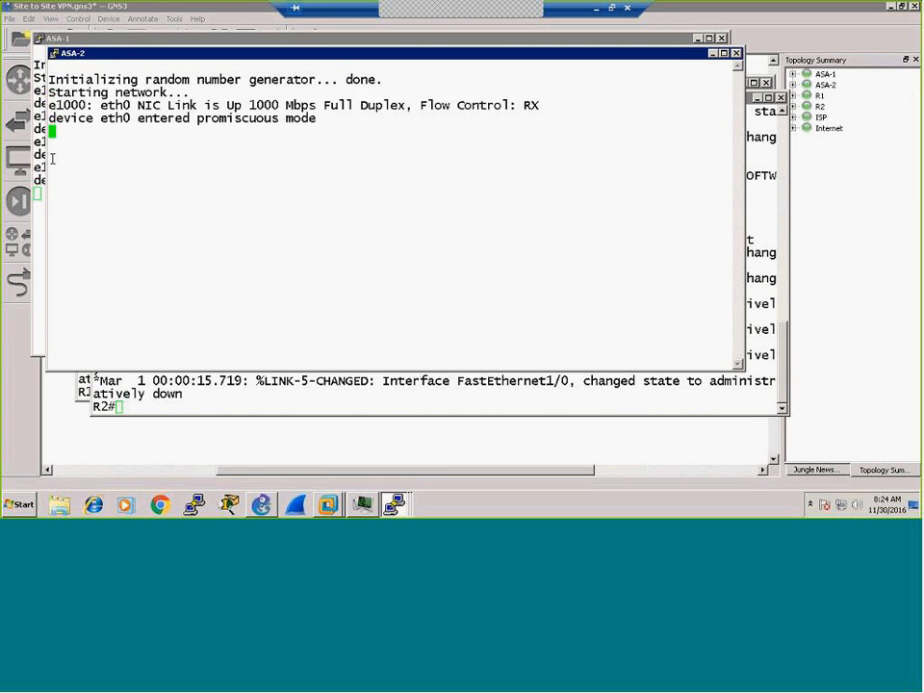
click(351, 511)
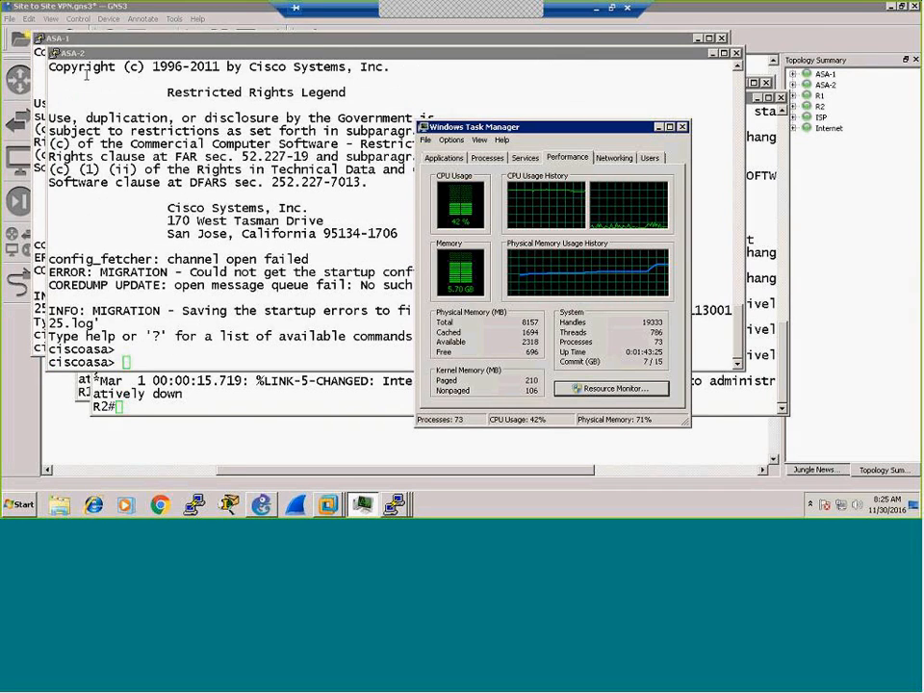
Step: On ASA-1, enter privileged mode and review the 'sh ver' version and licence output
click(713, 53)
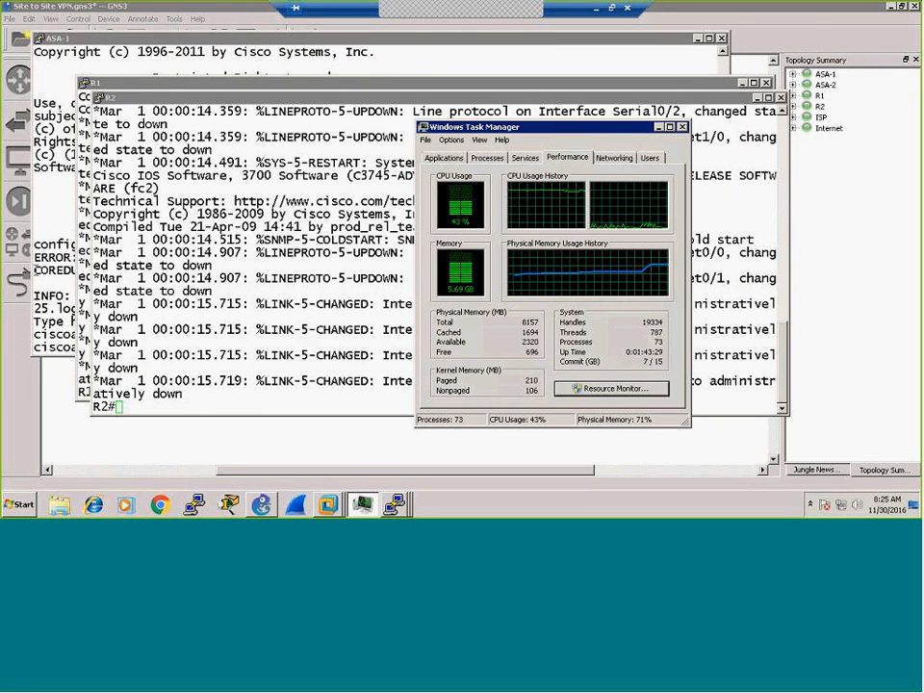
click(49, 267)
key(Return)
key(Return)
key(Return)
key(Return)
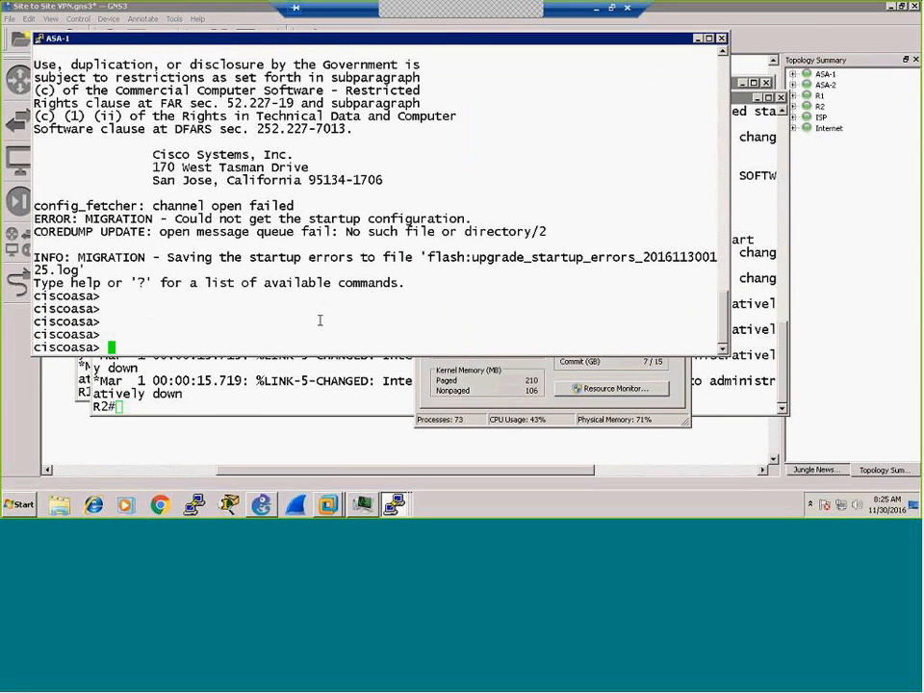
text(en)
key(Return)
key(Return)
key(Return)
key(Return)
key(Return)
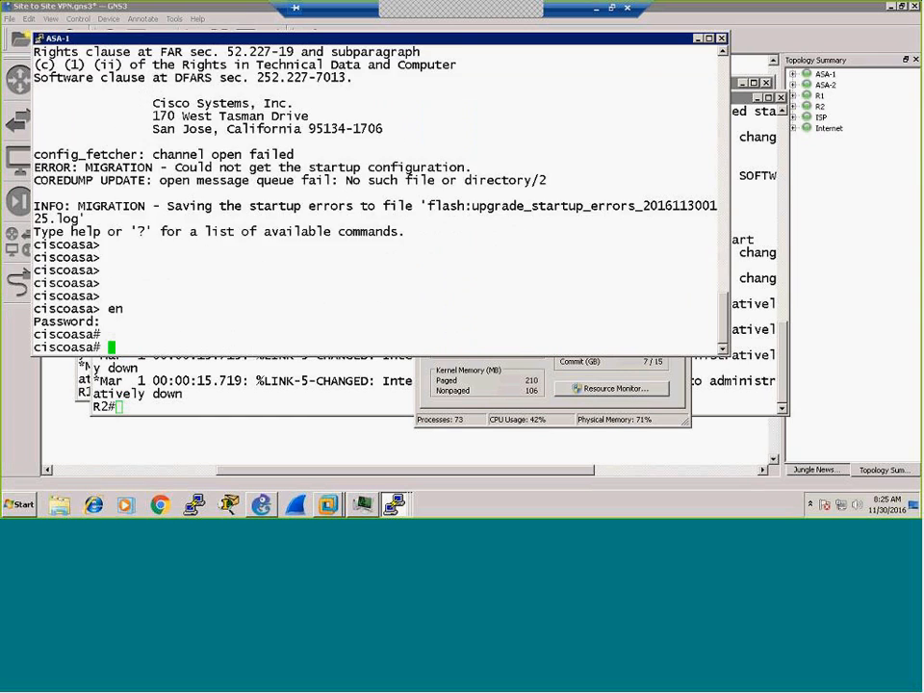
click(474, 382)
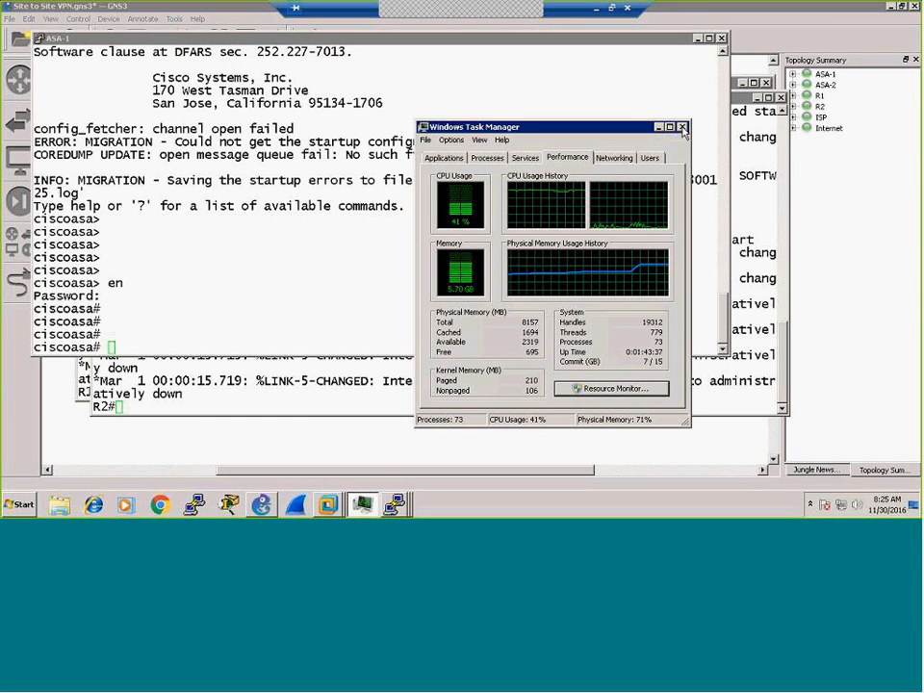
click(682, 129)
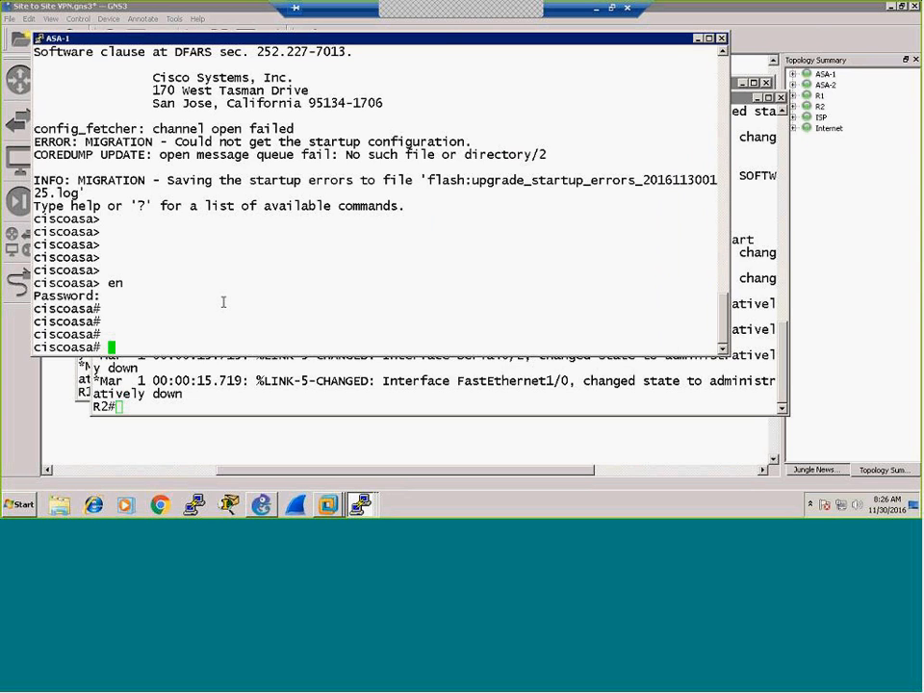
text(sh ver)
key(Return)
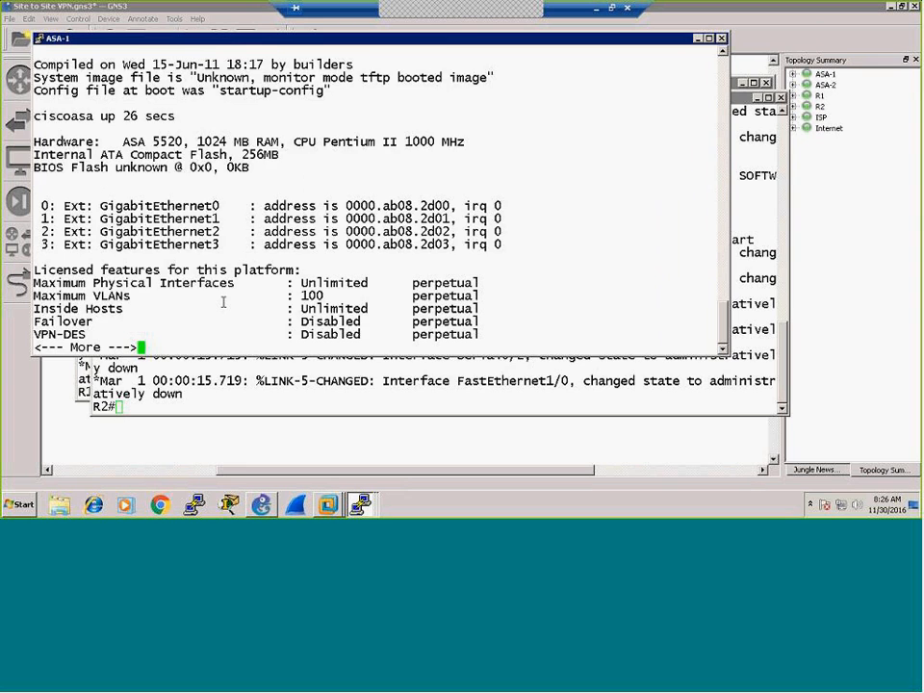
key(space)
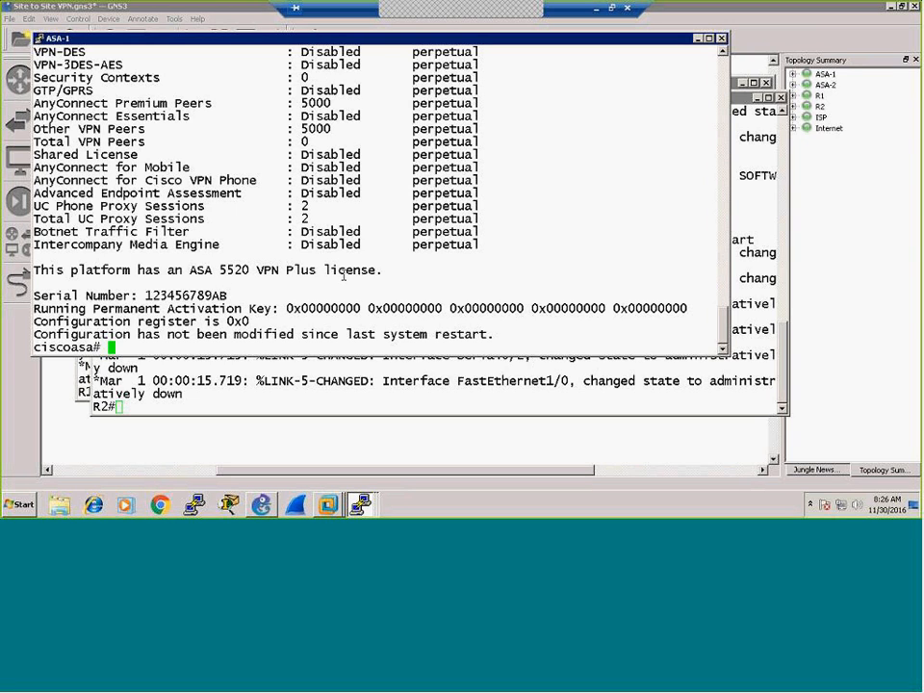
scroll(288, 287, up, 4)
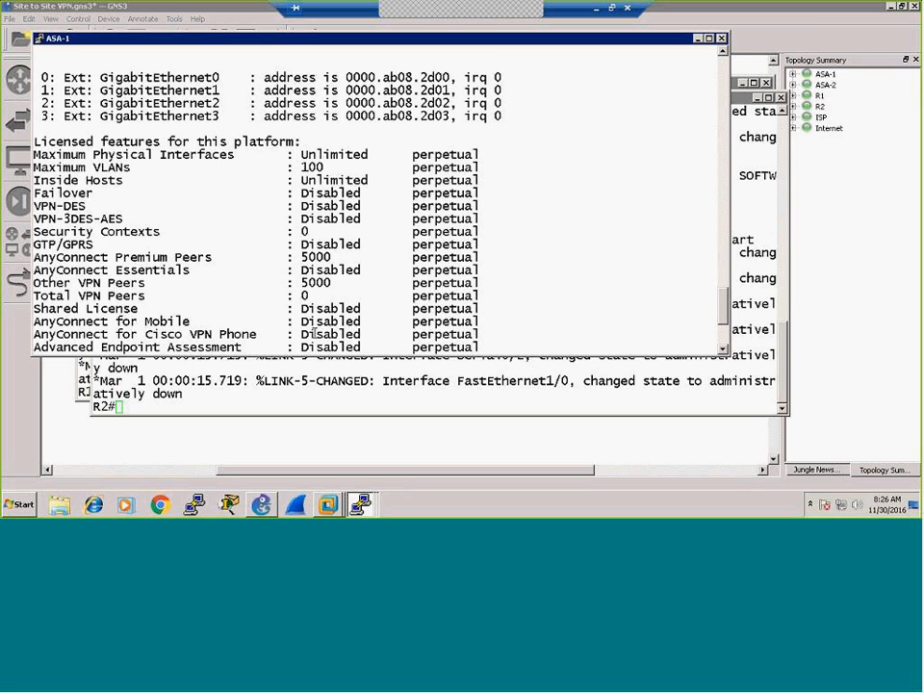
scroll(316, 319, down, 4)
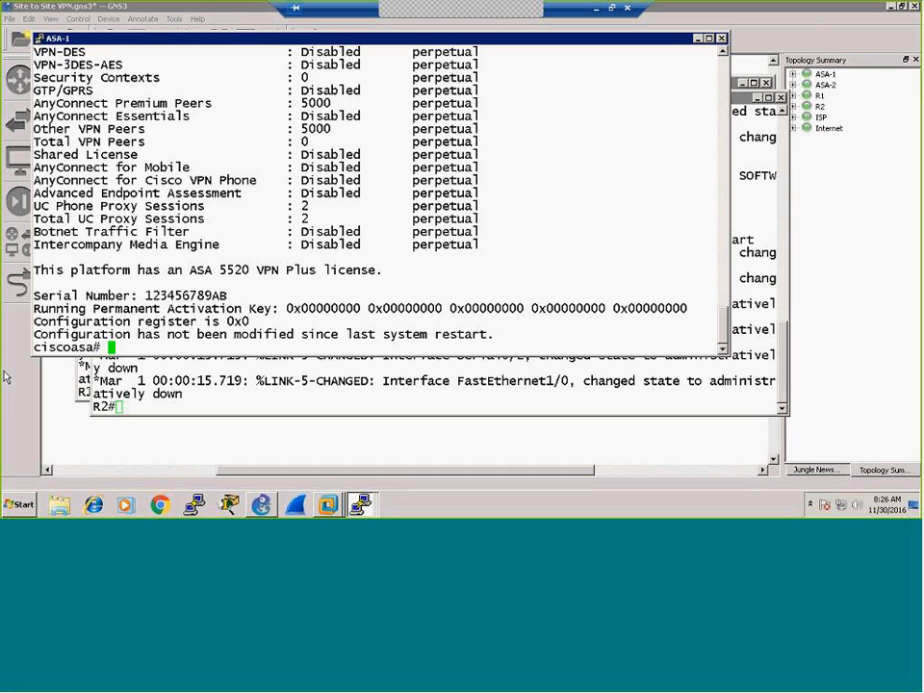
Step: In ASA-1's configuration mode, paste the activation-key command and confirm the flash update
text(conf t)
key(Return)
key(Return)
key(Return)
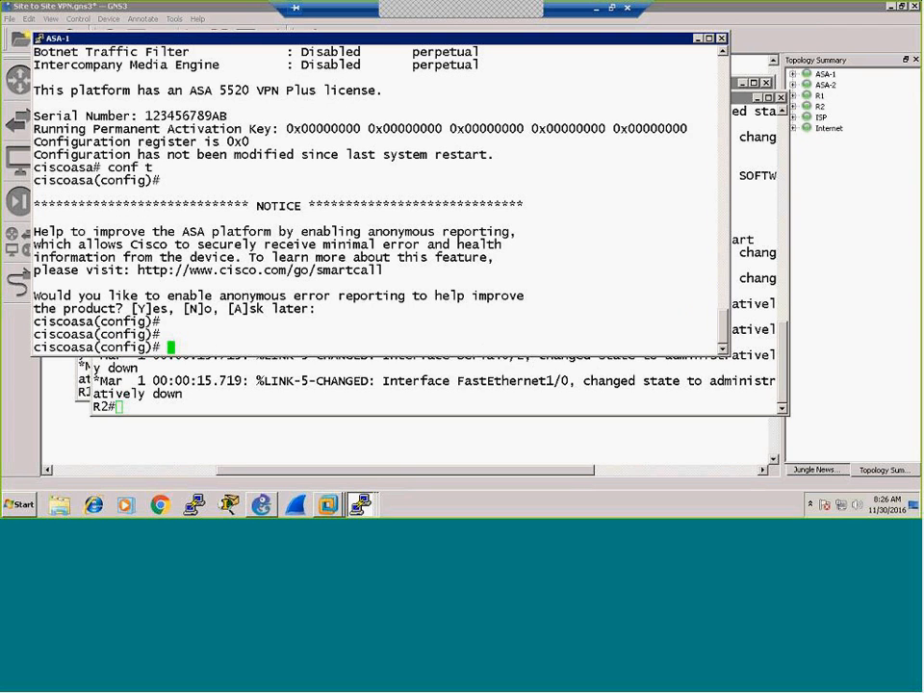
right_click(240, 270)
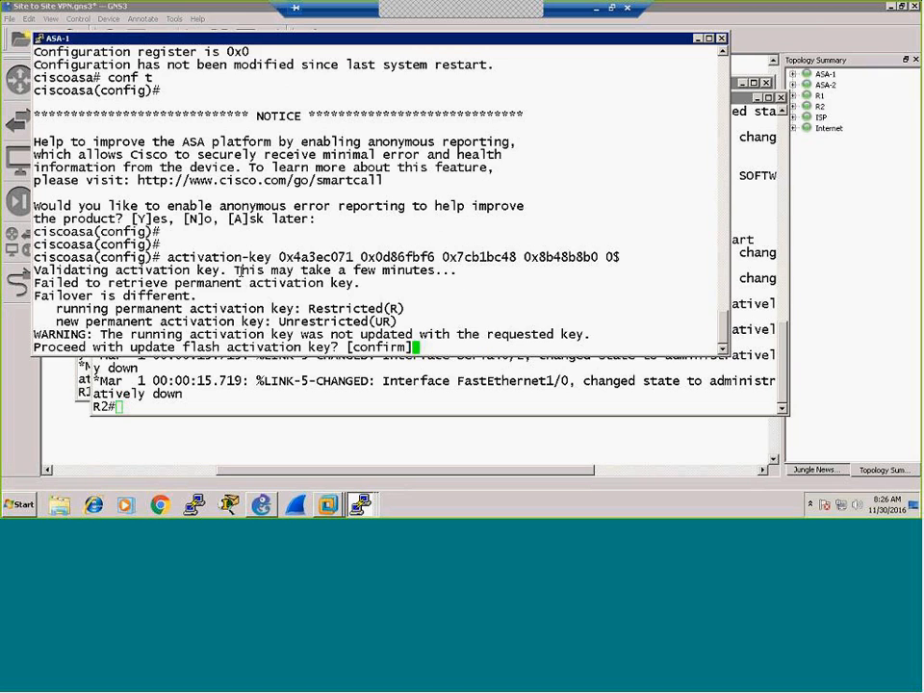
key(Return)
key(Return)
key(Return)
key(Return)
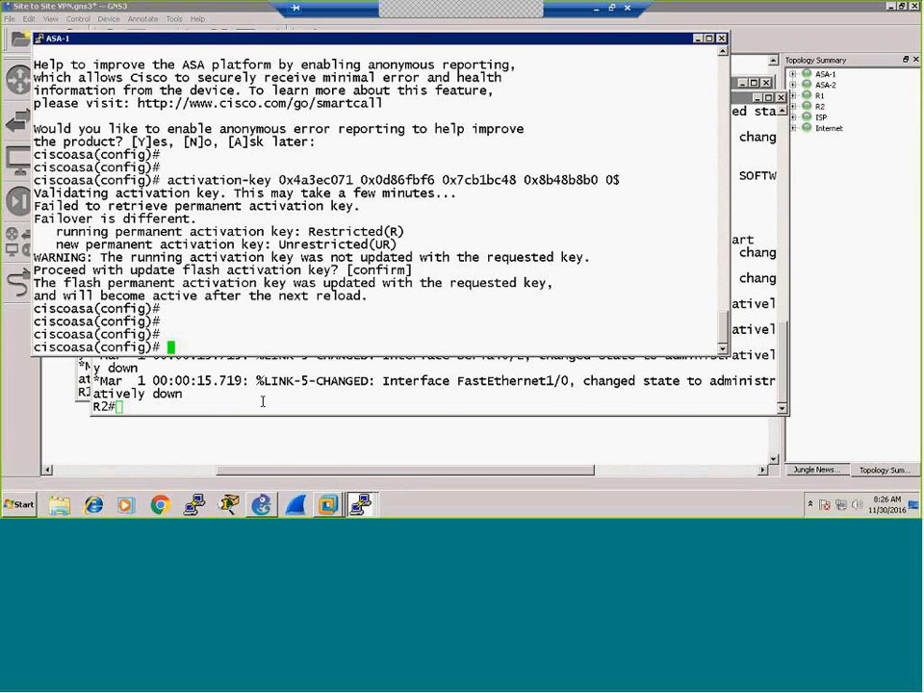
Step: On ASA-2, enter en and conf t, then submit the activation-key command
click(361, 505)
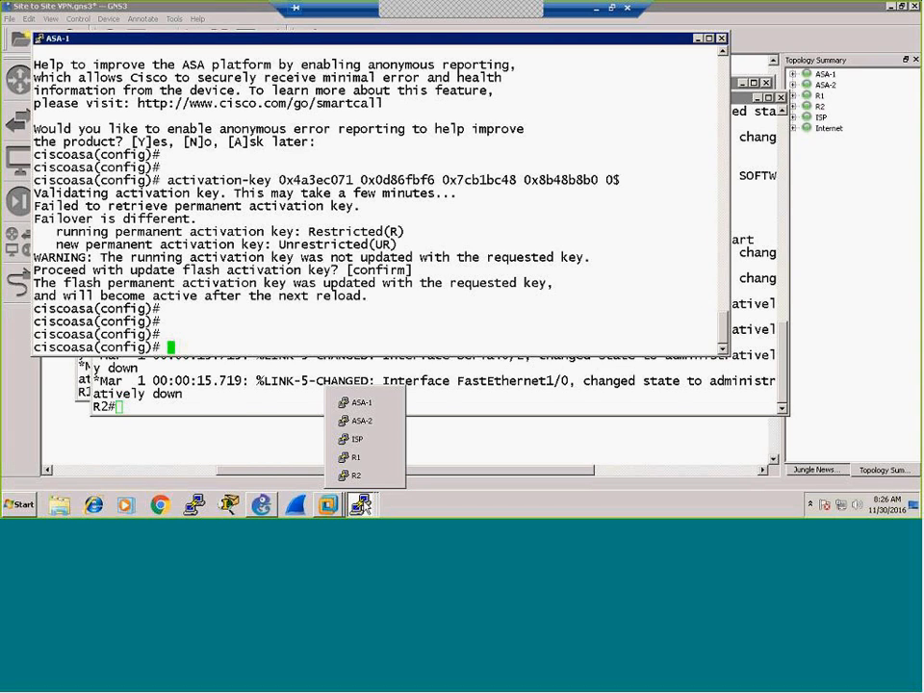
click(361, 420)
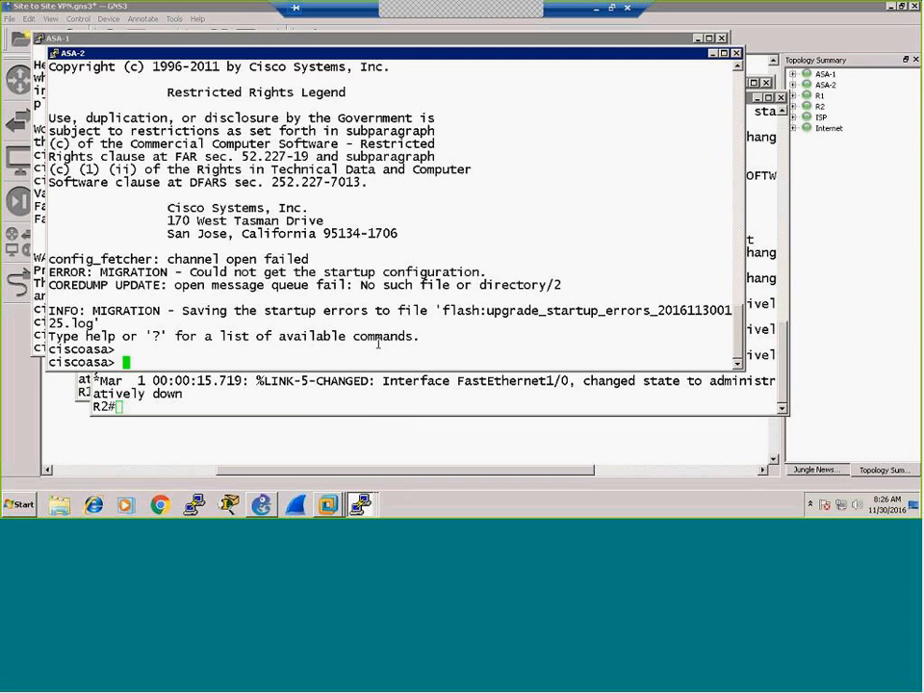
text(en)
key(Return)
key(Return)
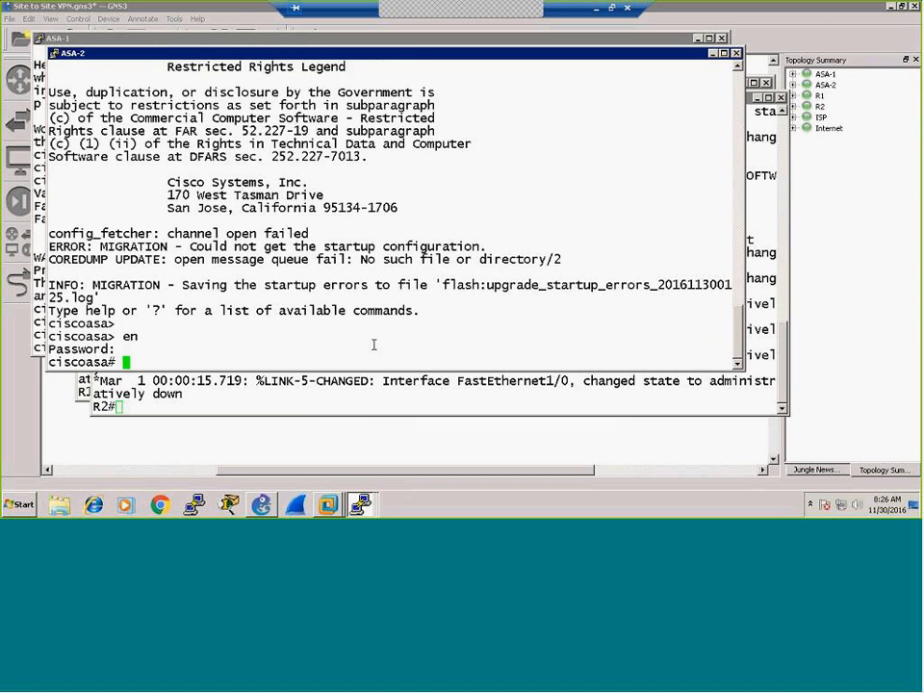
key(Return)
key(Return)
key(Return)
text(cof)
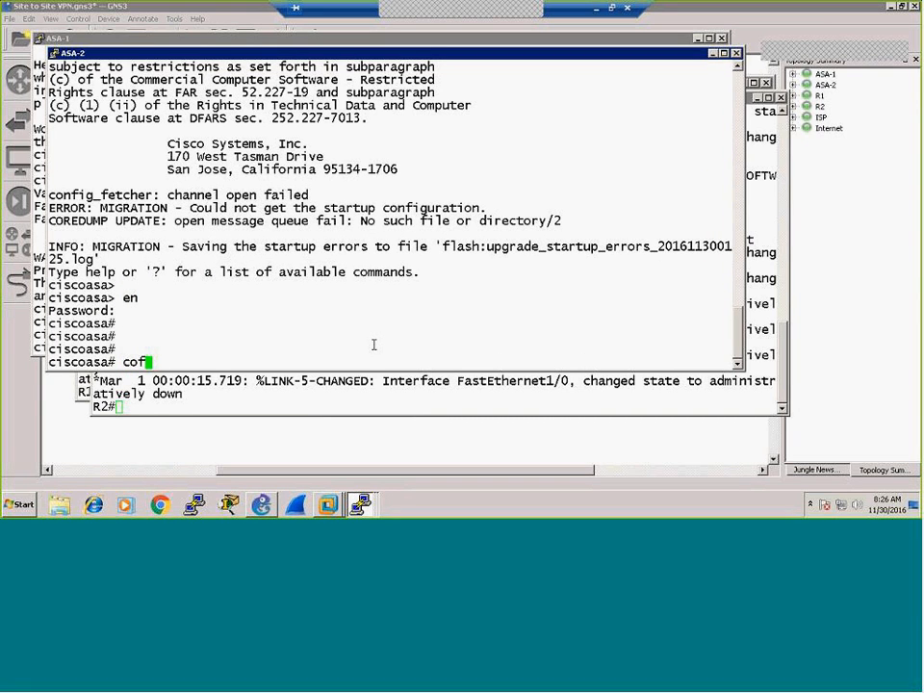
key(BackSpace)
text(nf t)
key(Return)
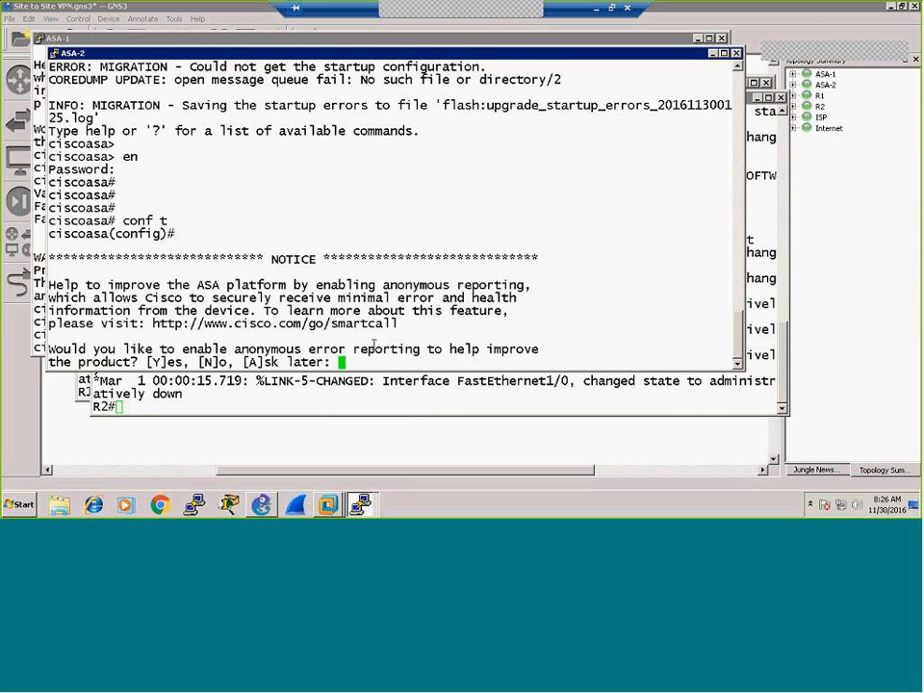
key(Return)
key(Return)
key(Return)
key(Return)
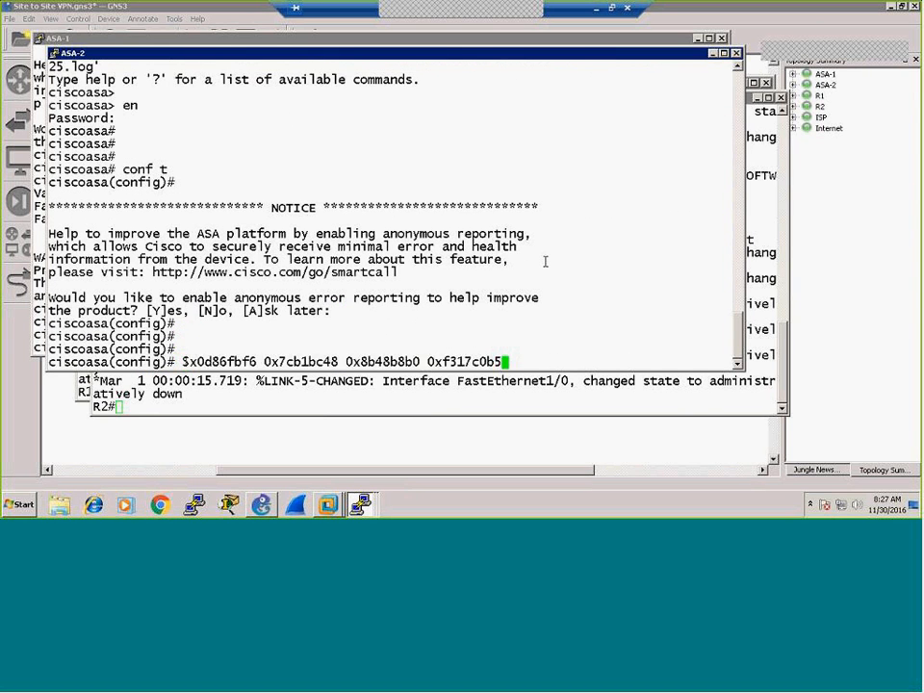
key(Return)
key(Return)
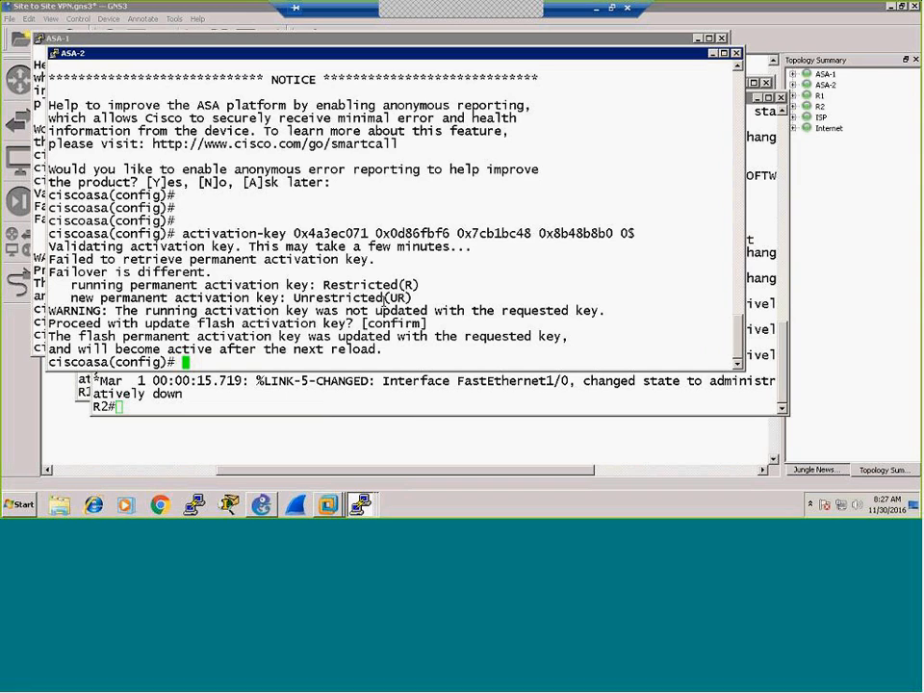
click(384, 437)
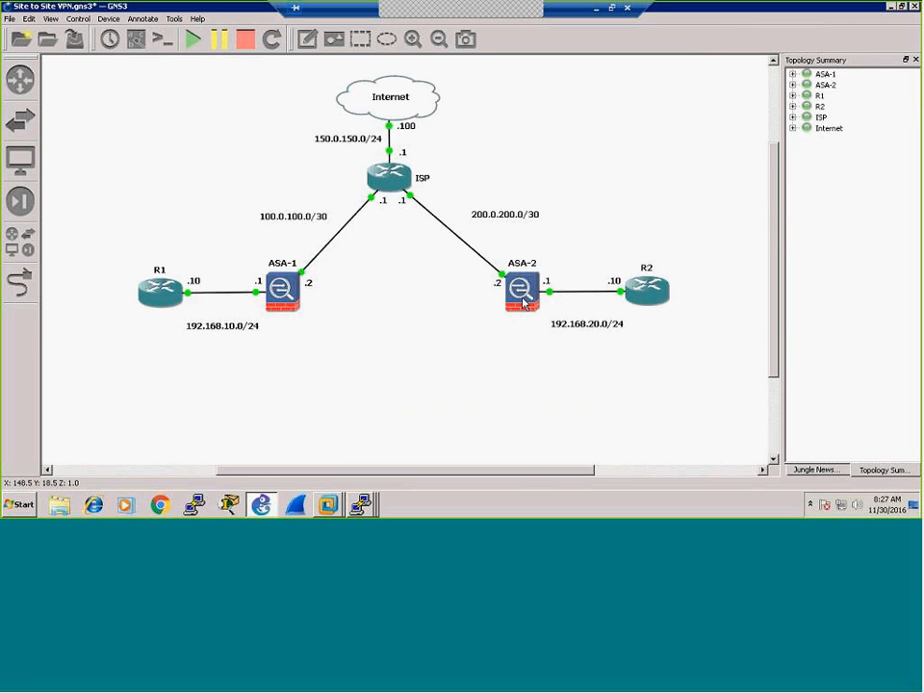
Step: Stop the ASA firewalls via ASA-2's context menu, then minimize the ASA-1 and ASA-2 consoles
right_click(522, 302)
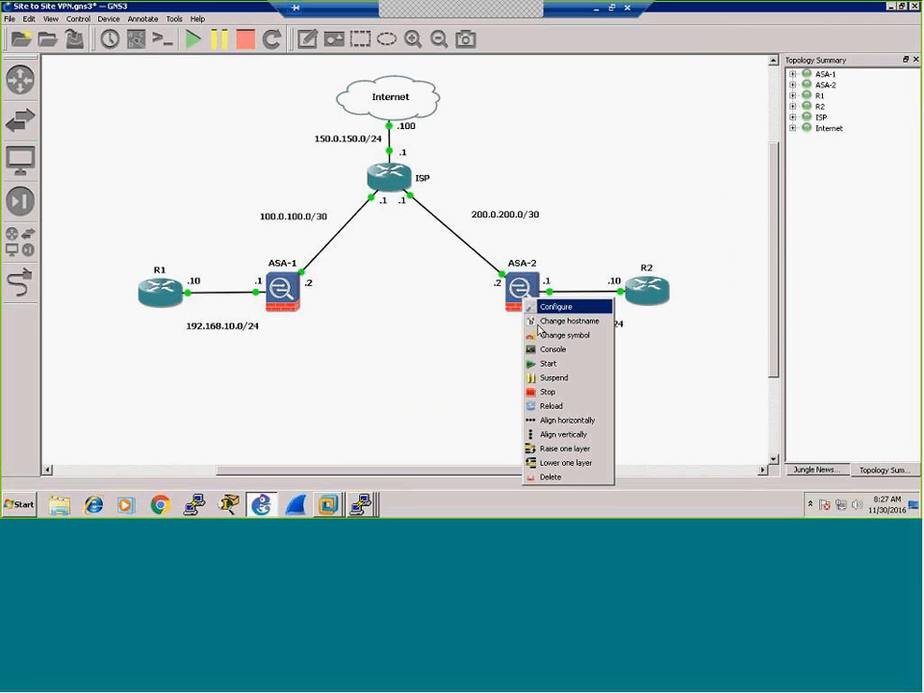
click(547, 391)
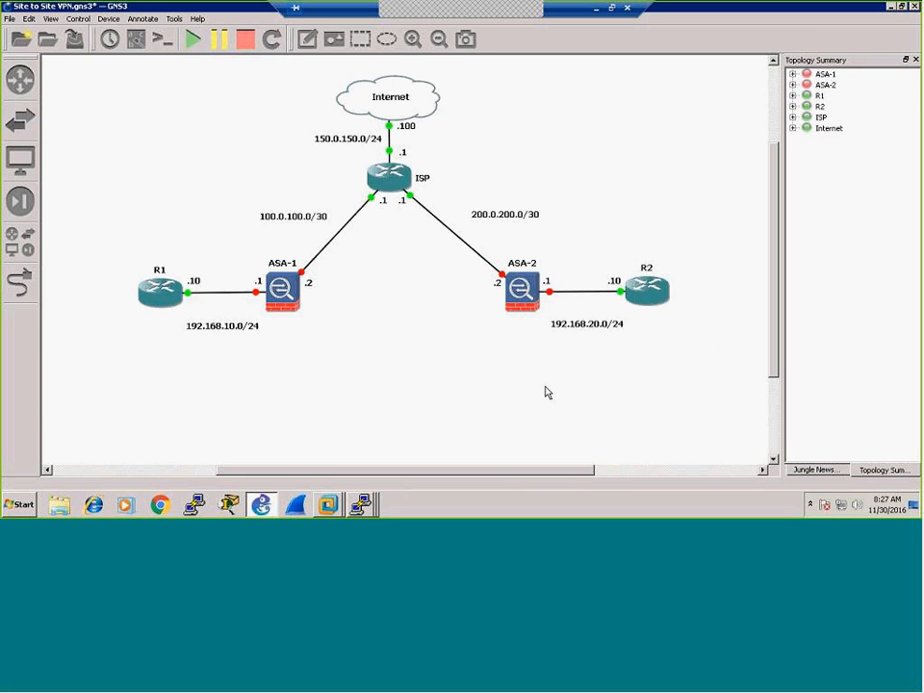
mouse_move(293, 304)
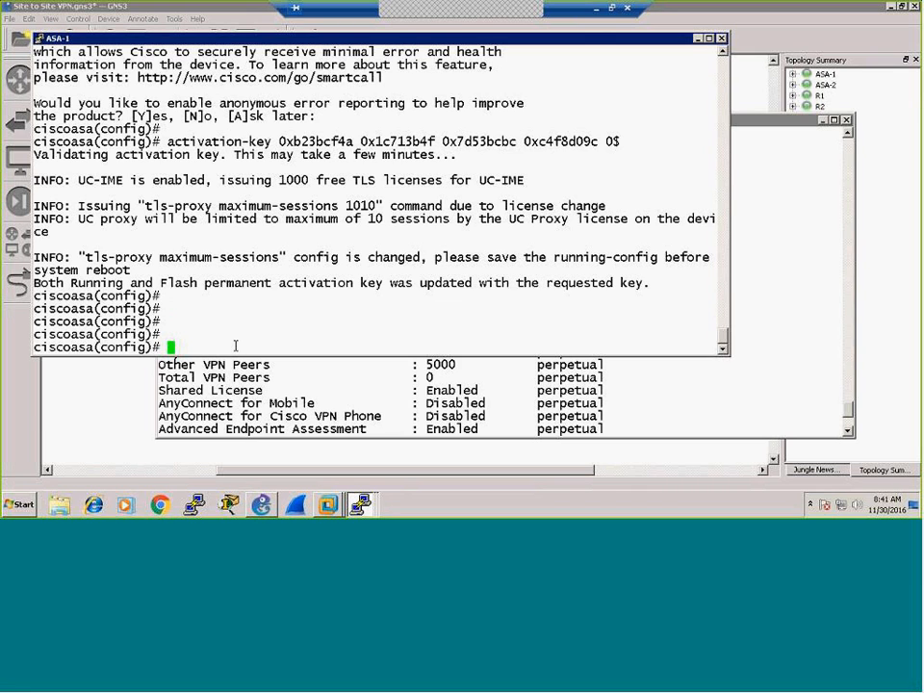
key(Return)
key(Return)
key(Return)
key(Return)
key(Return)
key(Return)
key(Return)
key(Return)
key(Return)
key(Return)
key(Return)
key(Return)
key(Return)
key(Return)
key(Return)
key(Return)
key(Return)
key(Return)
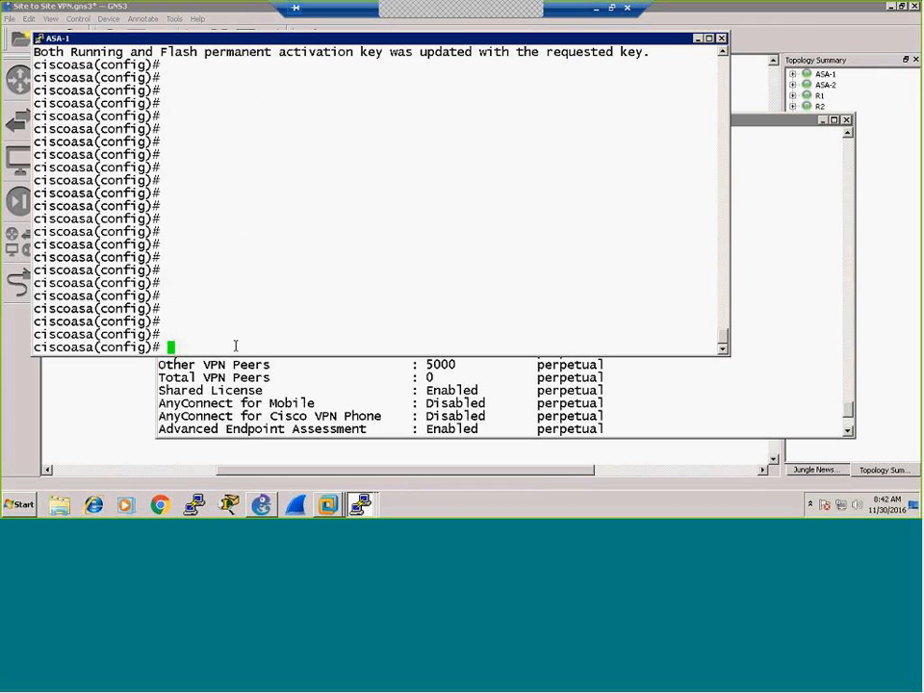
click(698, 40)
click(822, 121)
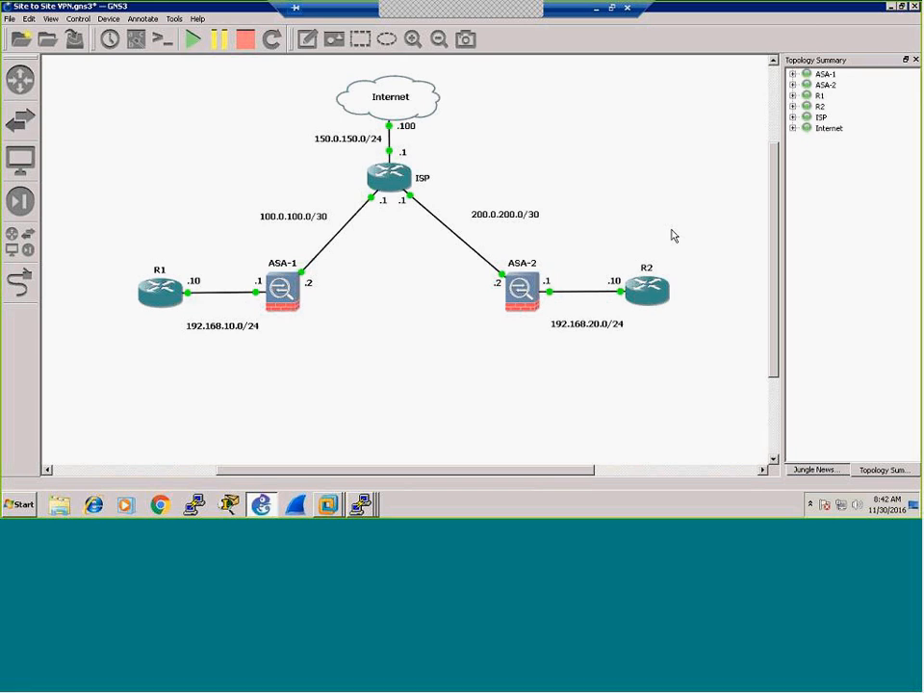
Step: On R1, assign 192.168.10.10 255.255.255.0 to FastEthernet0/0 and enable it with no shut
click(366, 510)
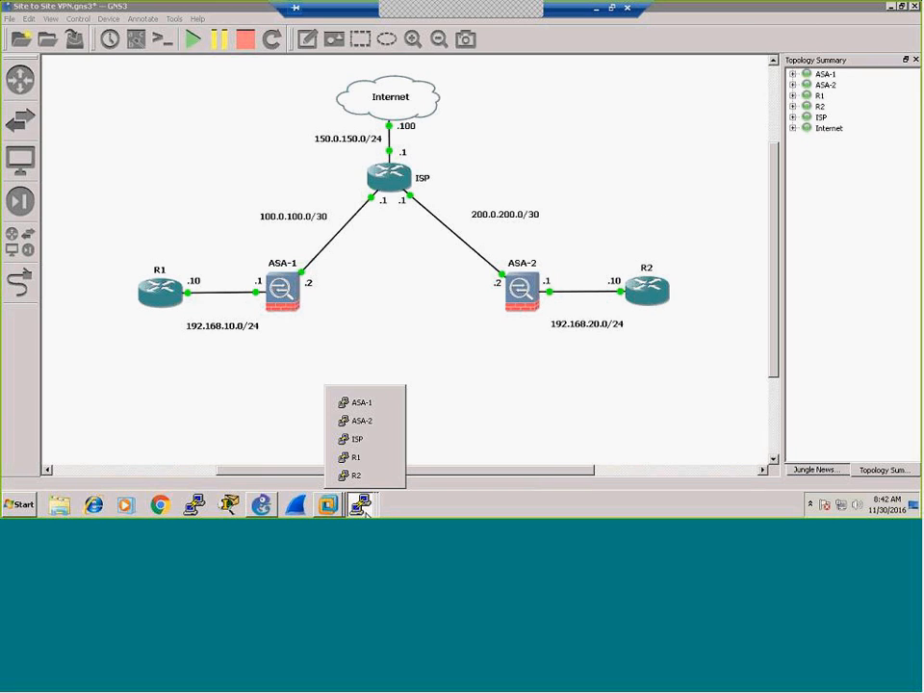
click(357, 459)
key(Return)
key(Return)
key(Return)
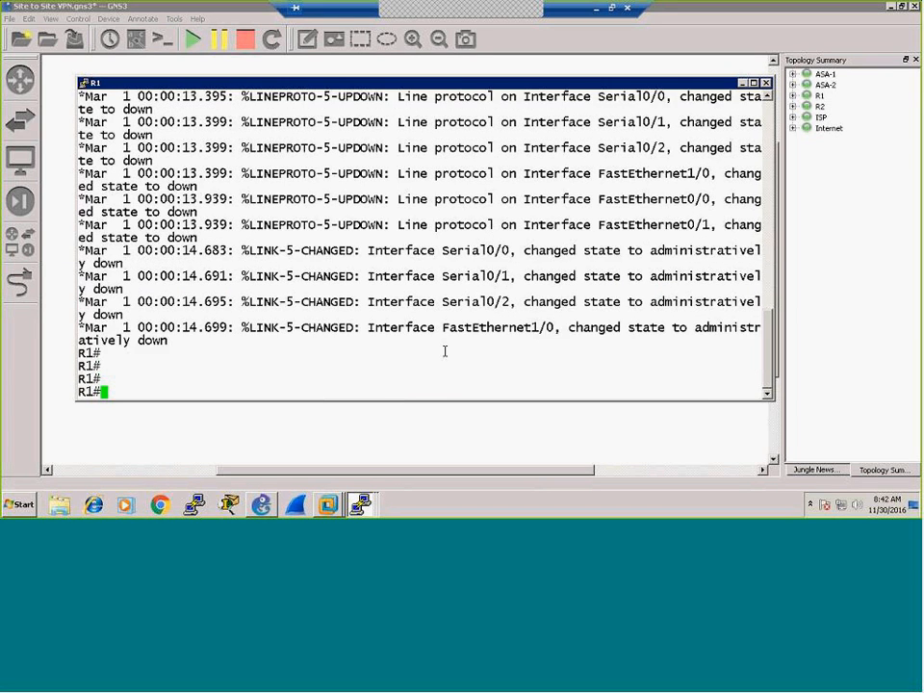
key(Return)
key(Return)
key(Return)
text(conf t)
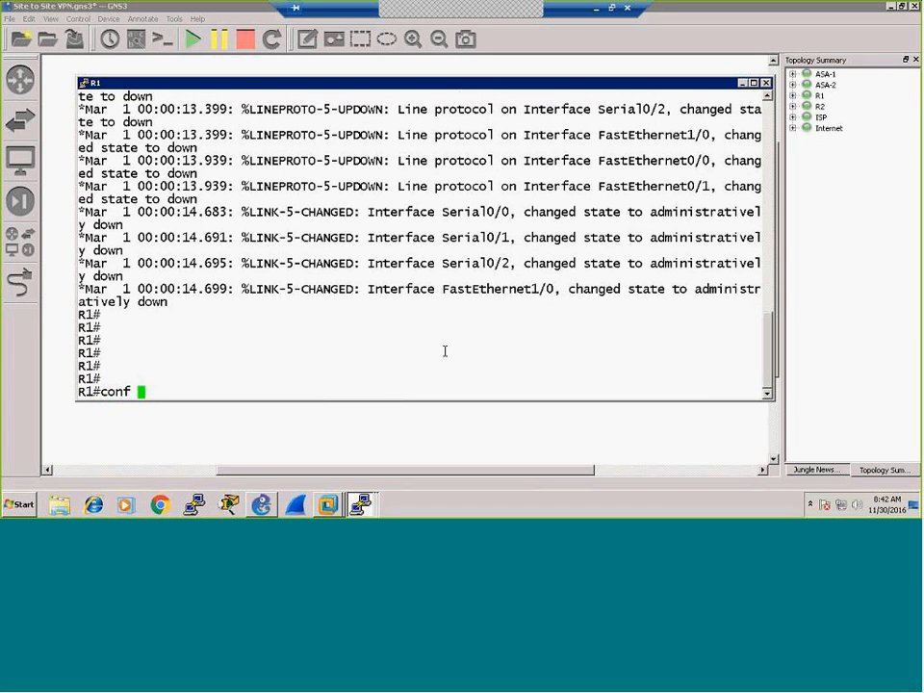
key(Return)
key(Return)
key(Return)
key(Return)
text(int f0/0)
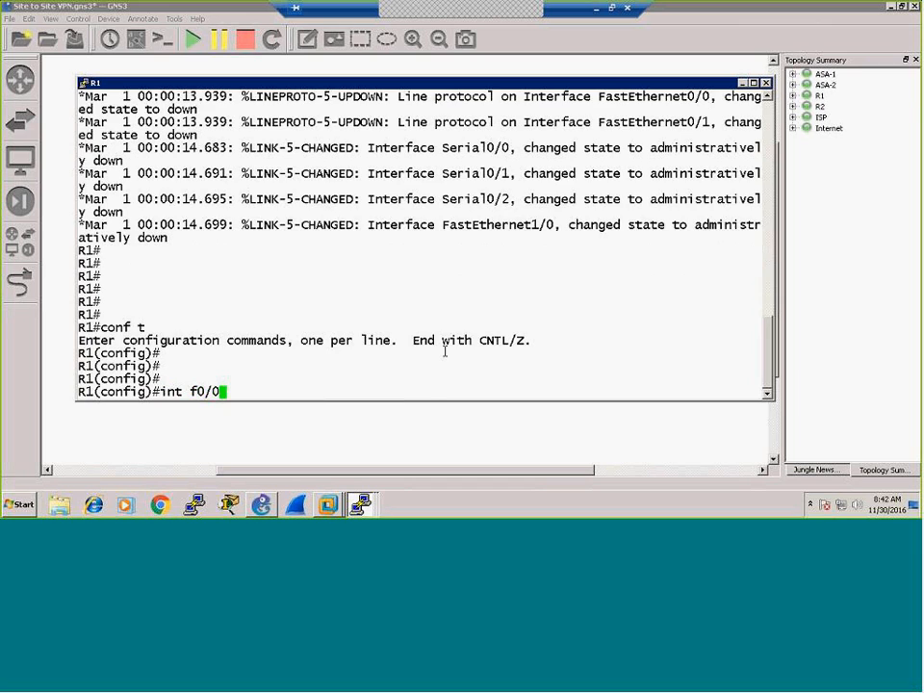
key(Return)
text(ip add )
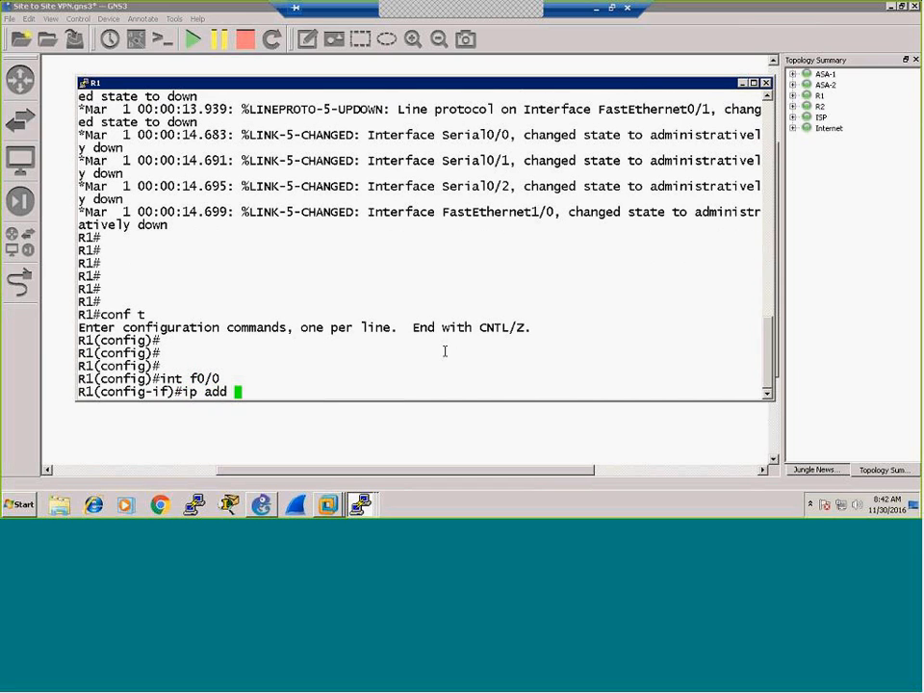
text(192.168.10)
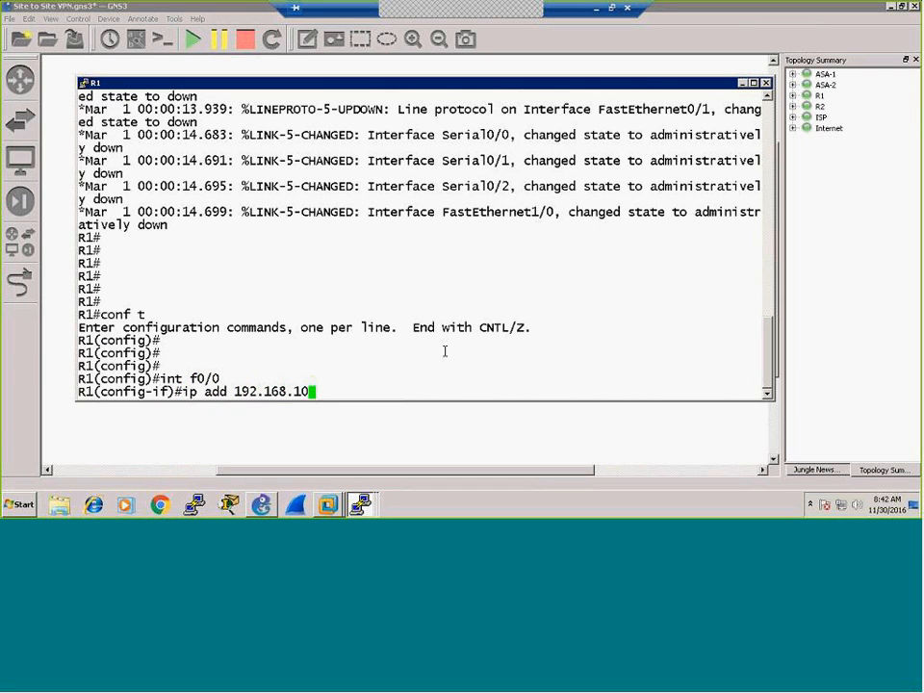
text(.10 255.255)
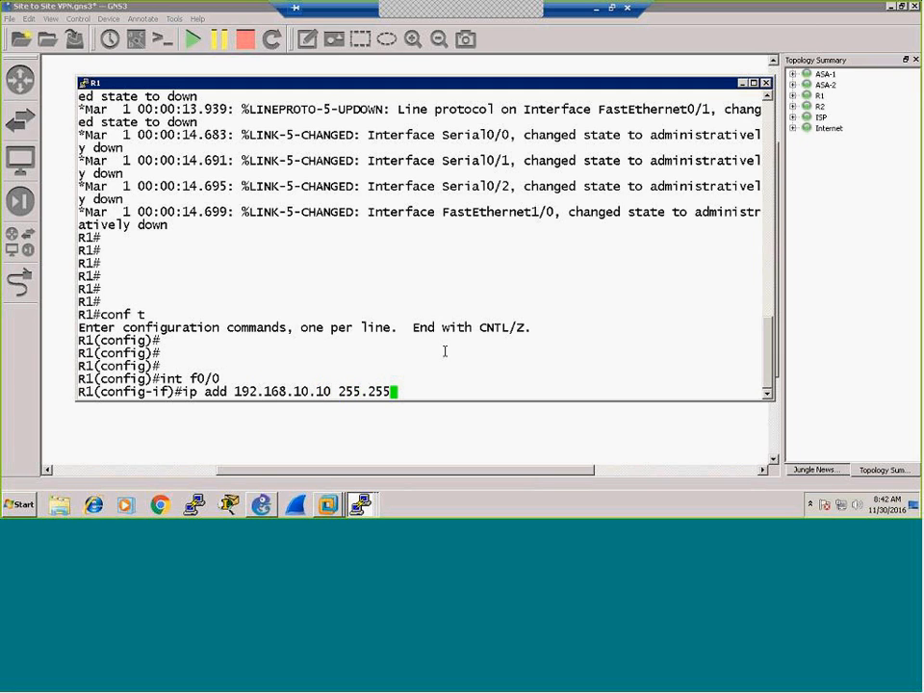
text(.255.0)
key(Return)
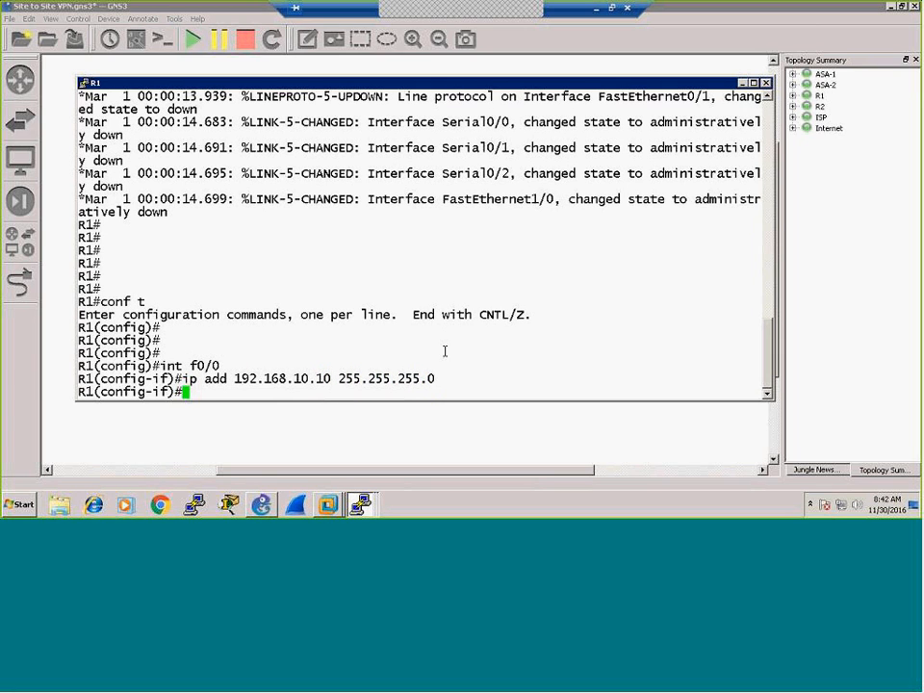
text(no shut)
key(Return)
key(Return)
key(Return)
key(Return)
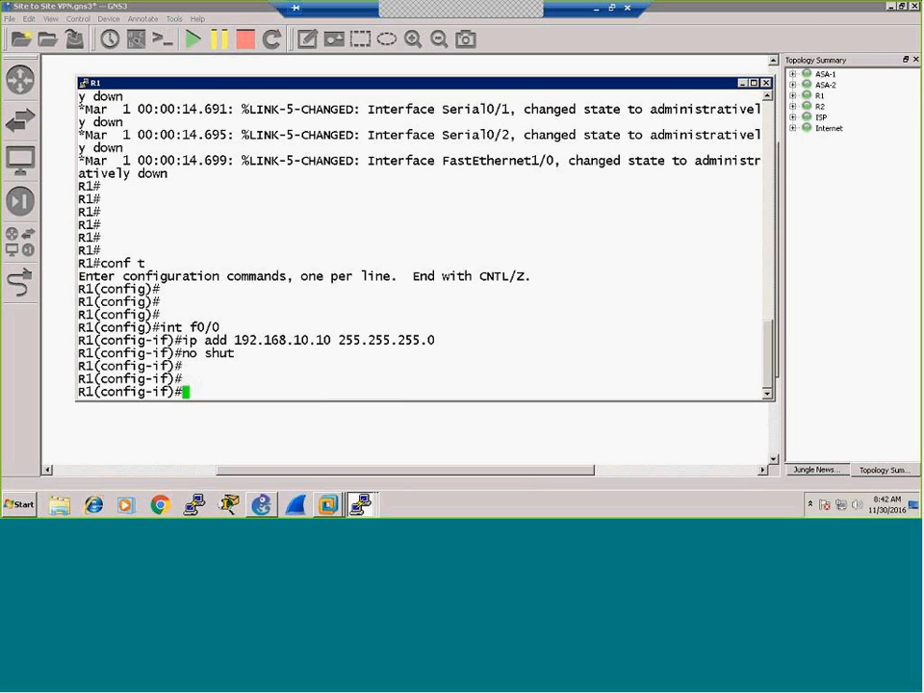
text(exi)
key(Return)
key(Return)
key(Return)
key(Return)
key(Return)
key(Return)
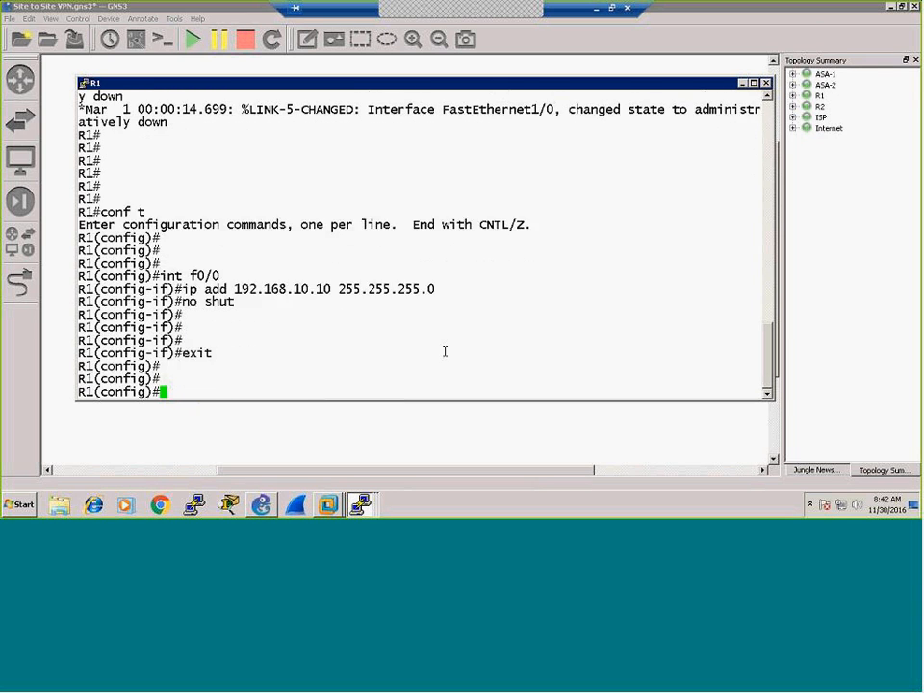
Step: Add R1's default route 0.0.0.0 0.0.0.0 via 192.168.10.1 and save with wr
text(ip route 0.0.0.0 0.0.0.0 192.168.10.1)
key(Return)
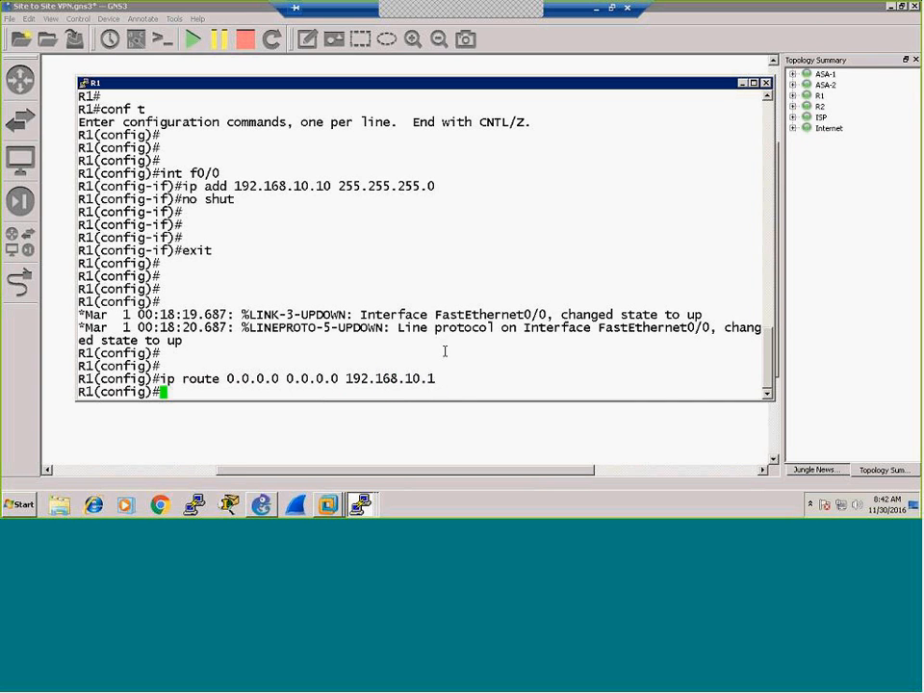
key(ctrl+z)
text(wr)
key(Return)
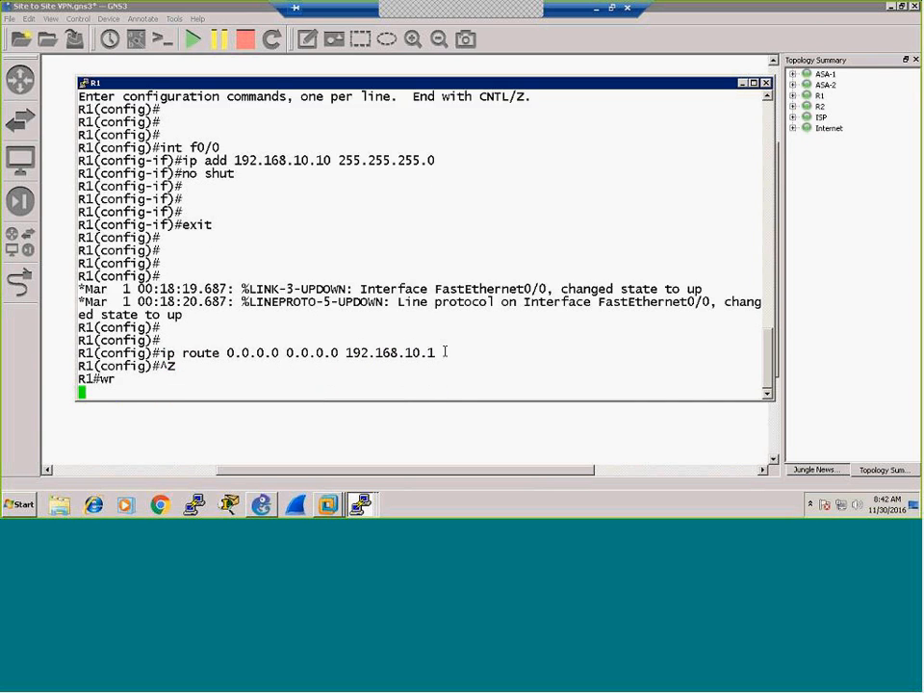
Step: On R2, assign 192.168.20.10 255.255.255.0 to FastEthernet0/0 and enable it with no shut
click(743, 82)
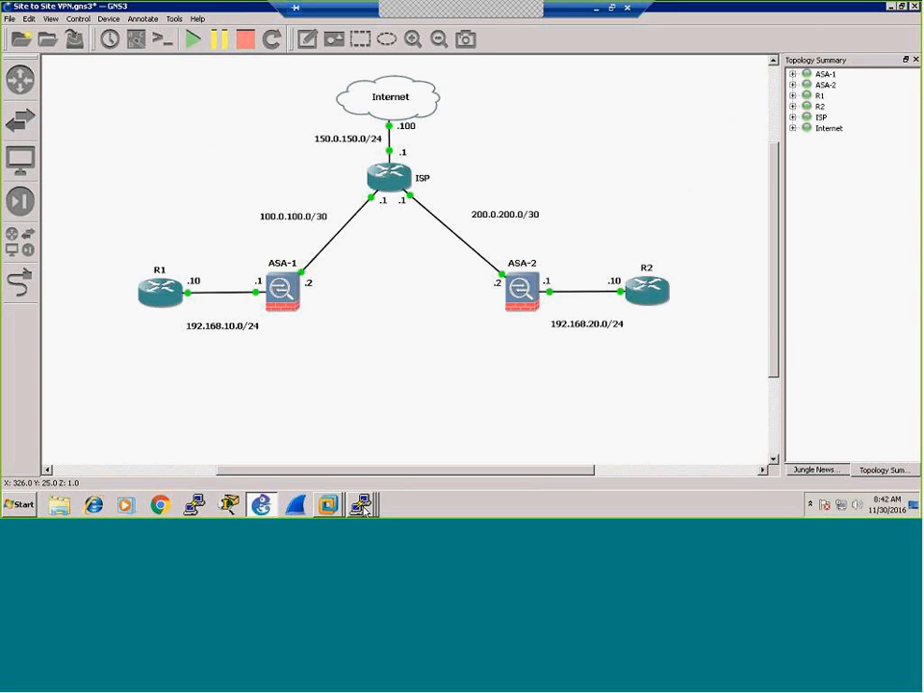
mouse_move(363, 507)
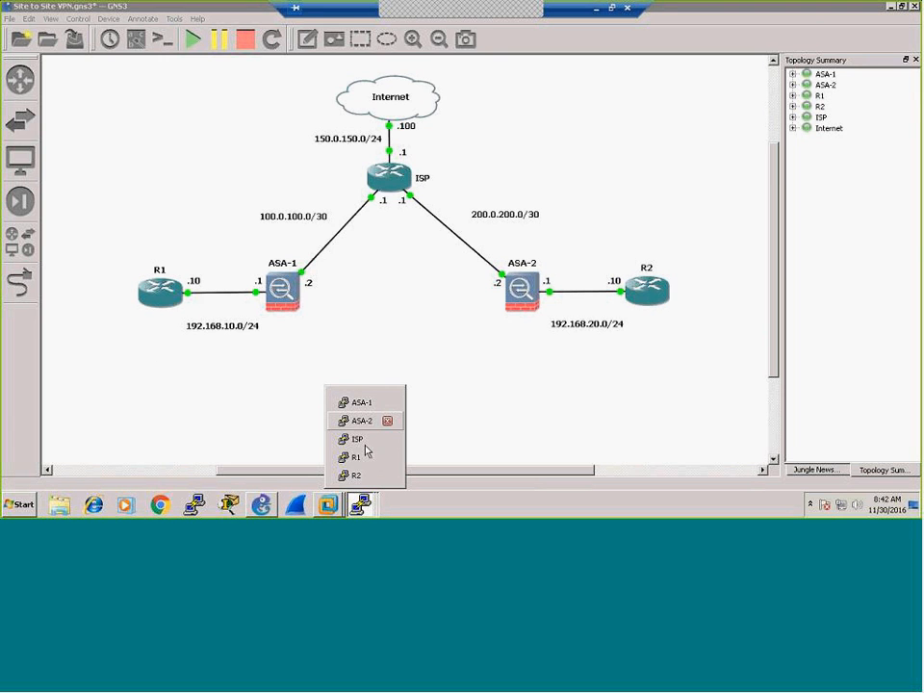
click(367, 476)
key(Return)
key(Return)
key(Return)
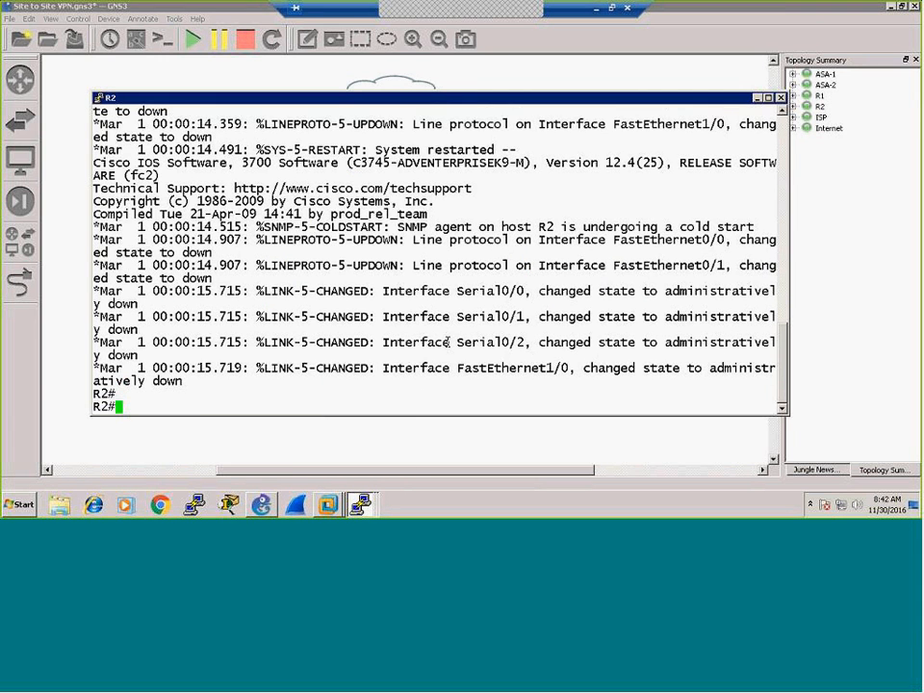
key(Return)
text(conf t)
key(Return)
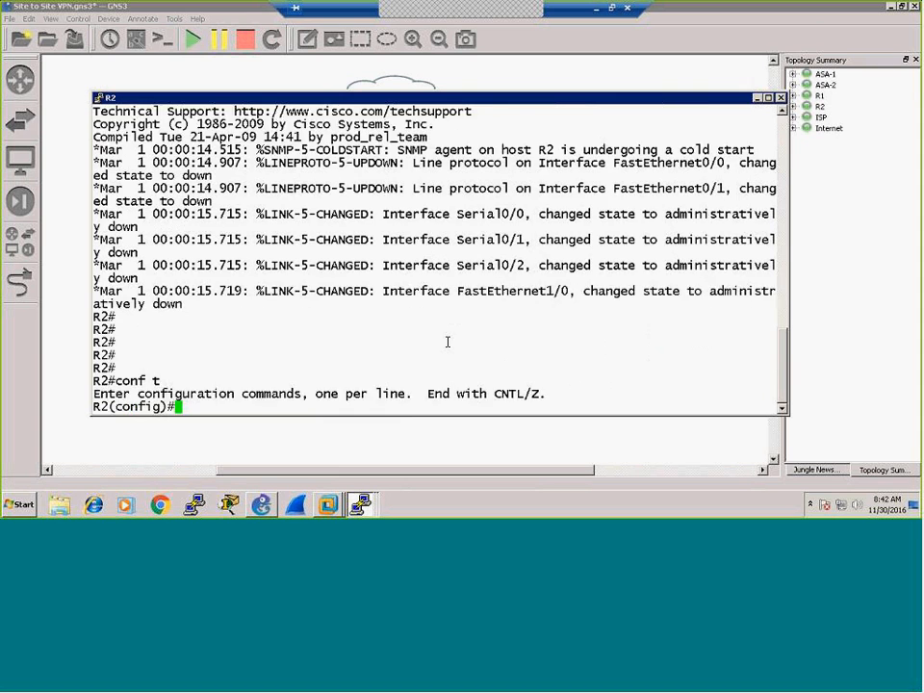
key(Return)
key(Return)
key(Return)
text(int f0/0)
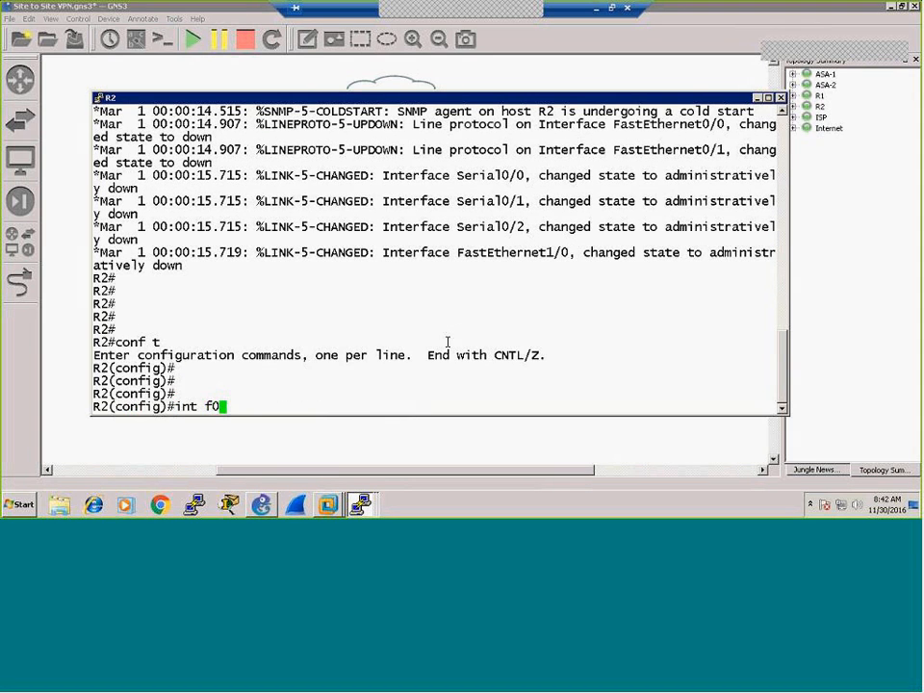
key(Return)
text(ip add )
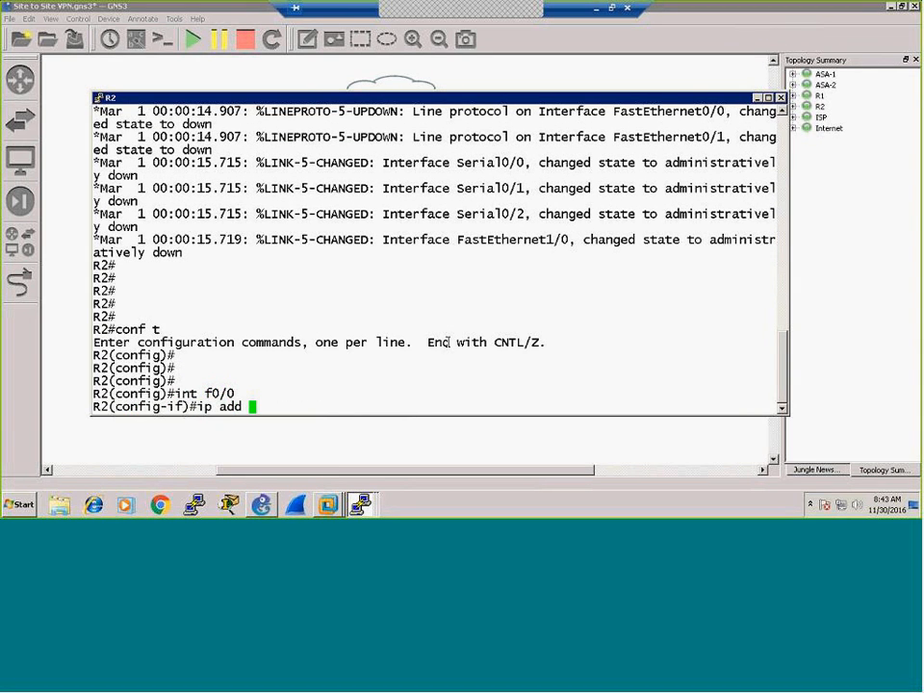
text(192.168.20.)
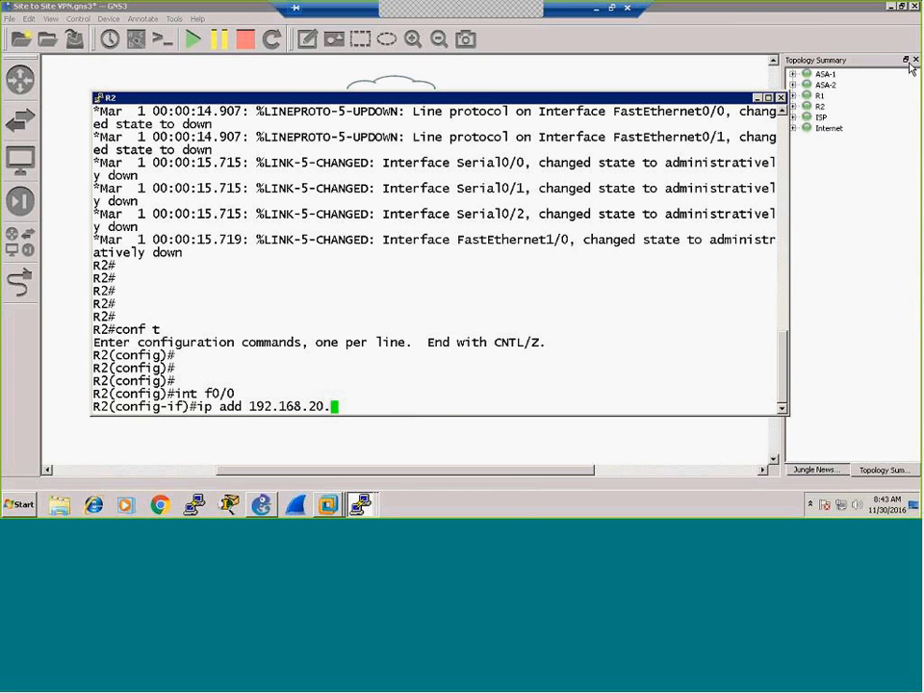
drag(680, 104, 659, 132)
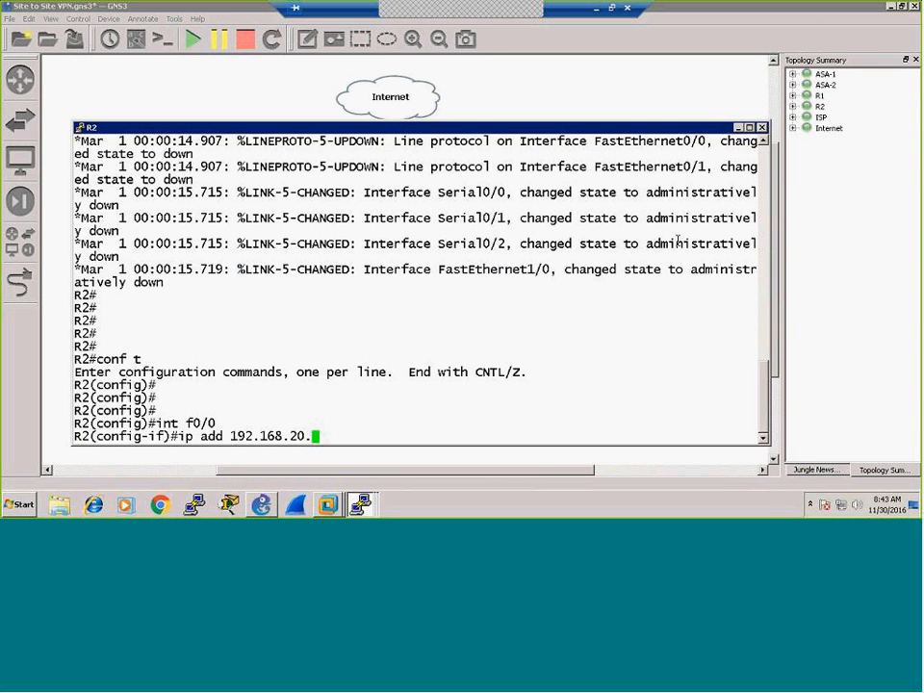
text(10 255.25)
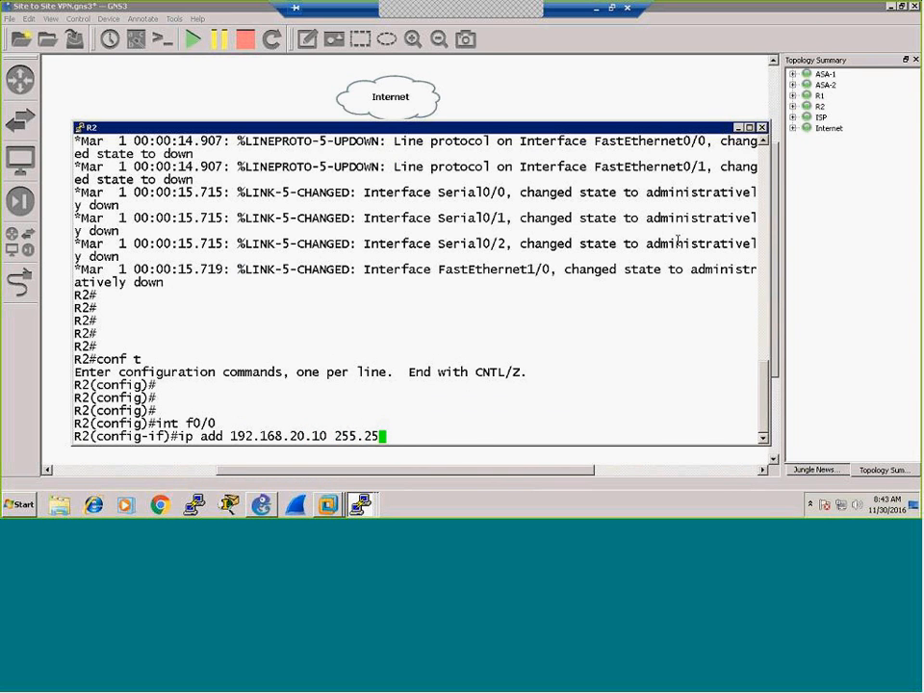
text(5.255.0)
key(Return)
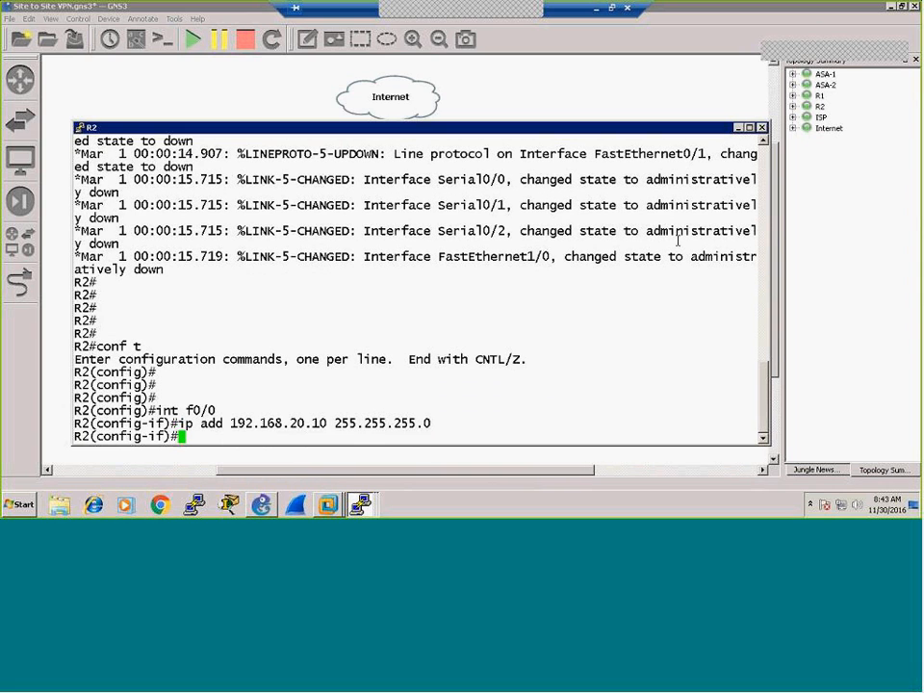
text(no shut)
key(Return)
key(Return)
key(Return)
key(Return)
key(Return)
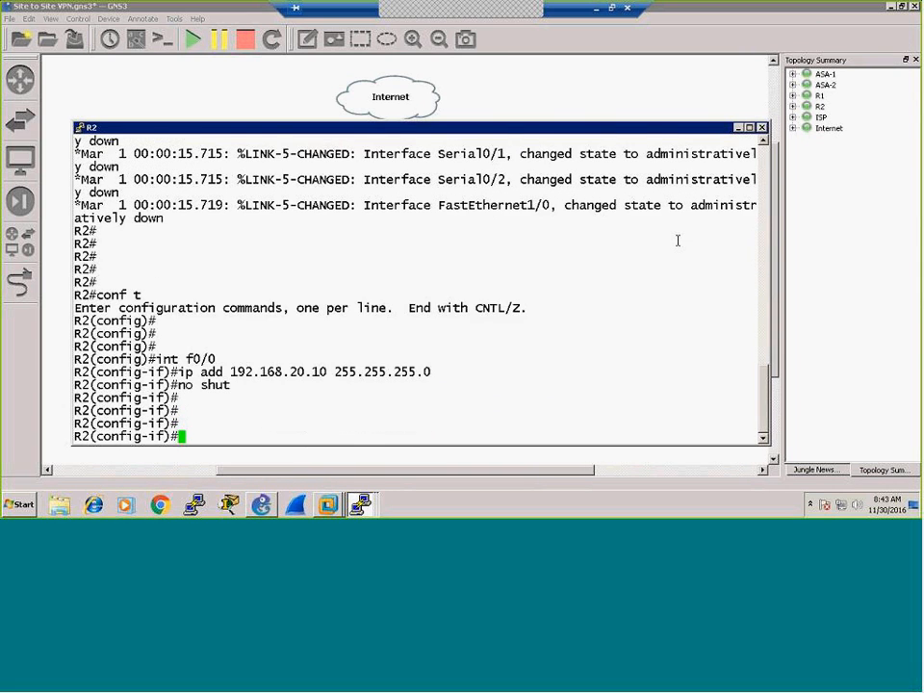
Step: Add R2's default route via 192.168.20.1, save with wr, and hide the console
text(ip rout)
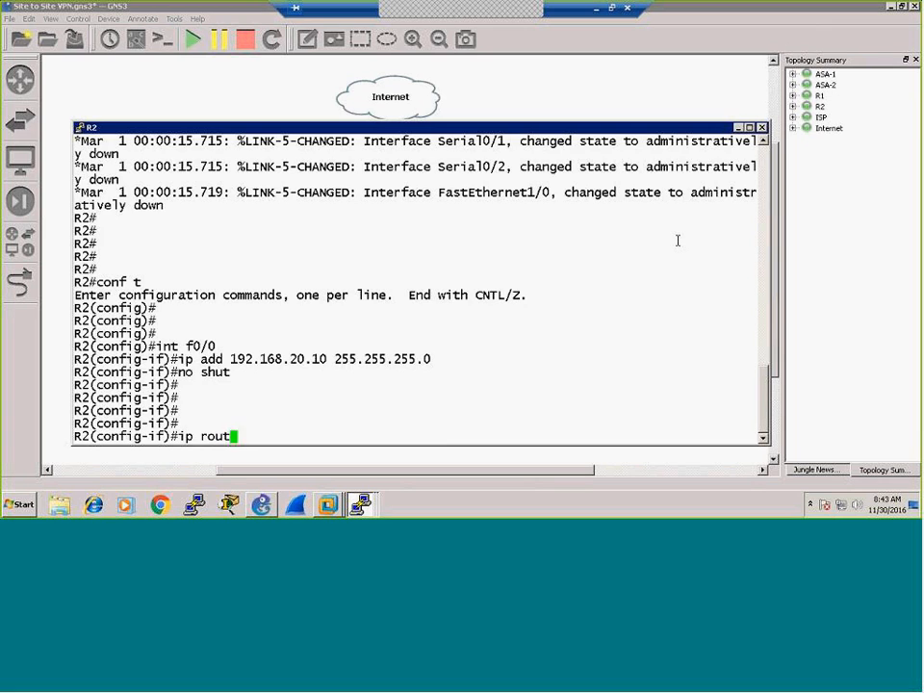
text(e 0.0.0.0 )
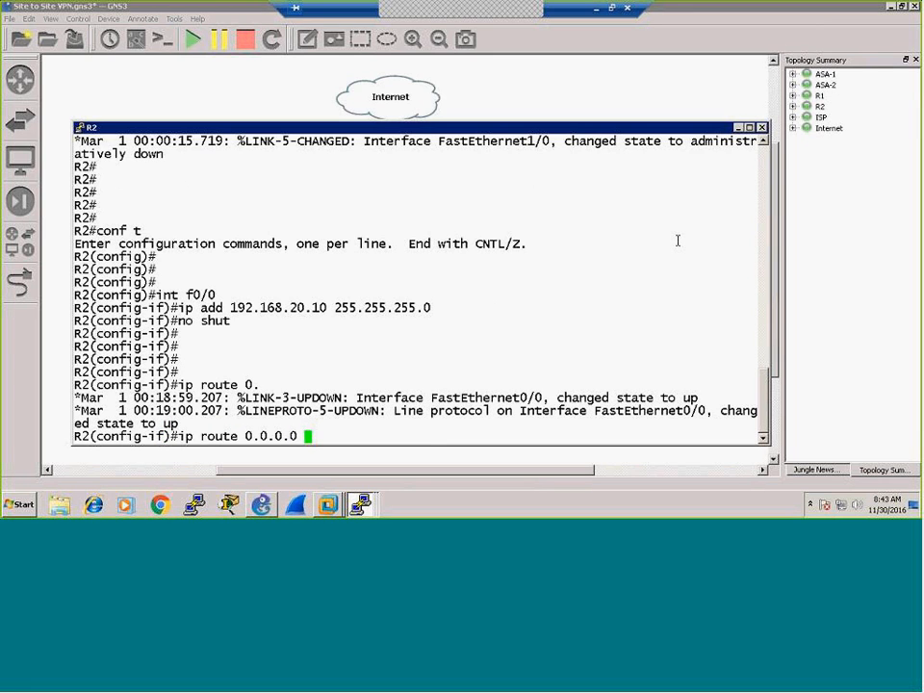
text(0.0.0.0 192.168.20.1)
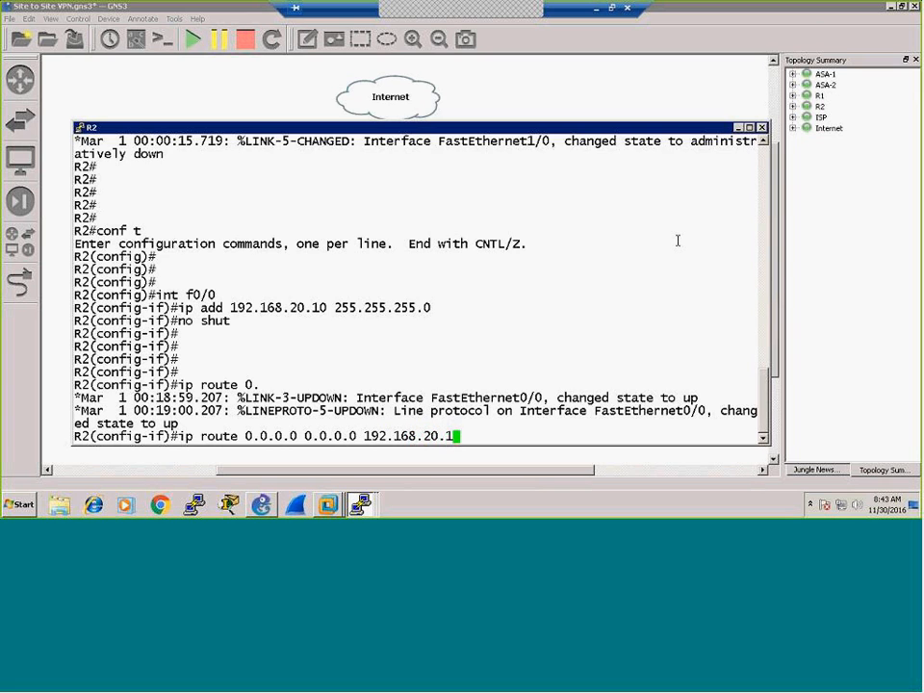
key(Return)
key(ctrl+z)
text(wr)
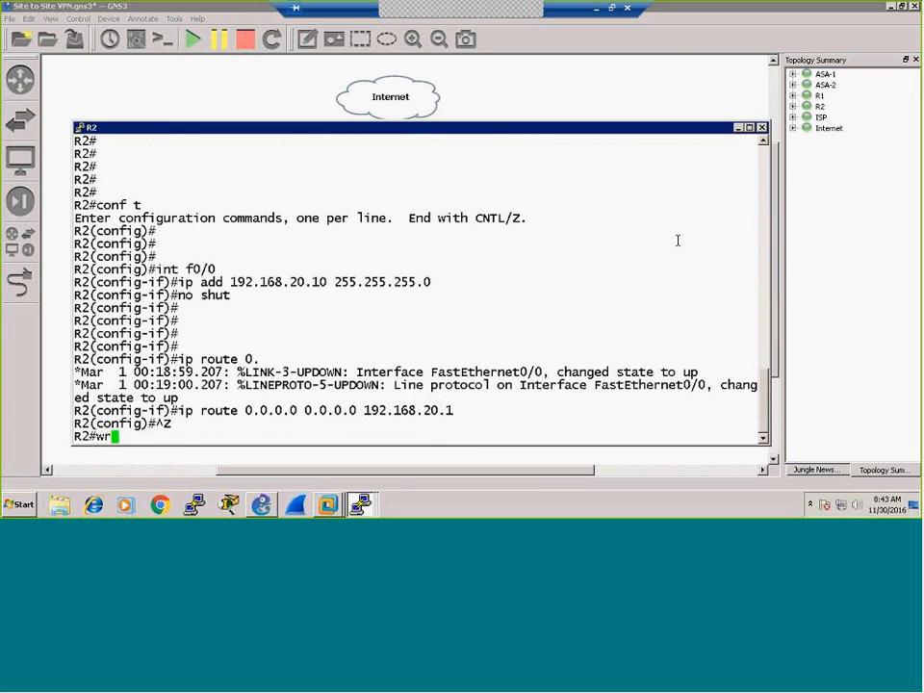
key(Return)
key(Return)
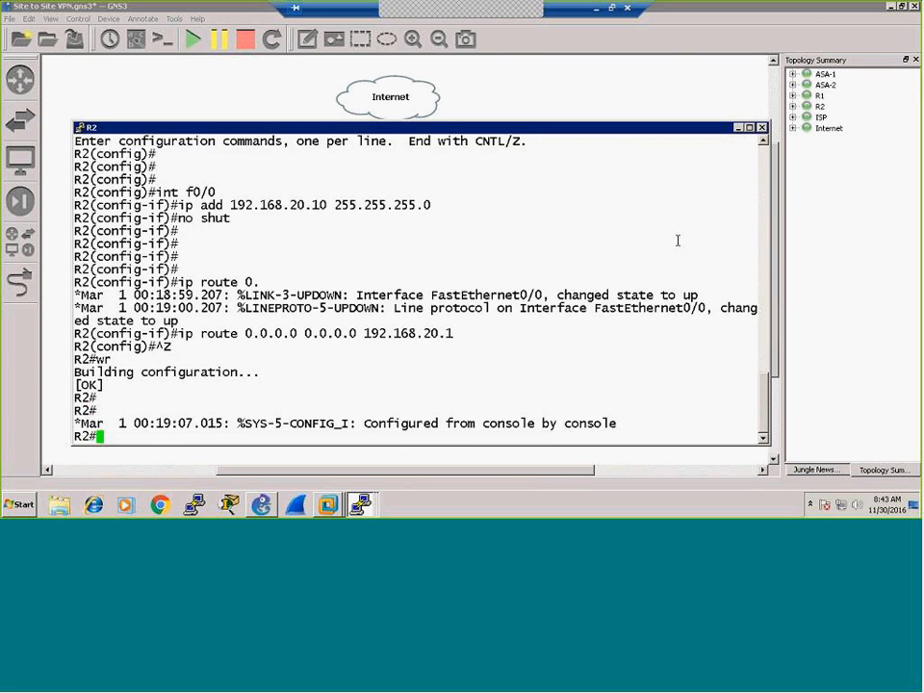
click(739, 128)
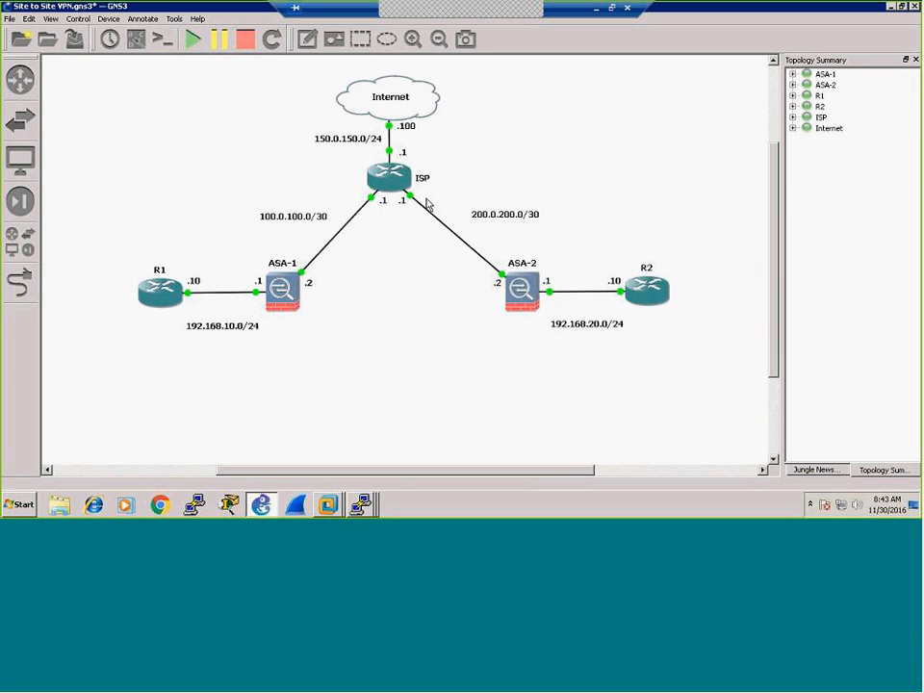
Step: On the ISP router, enter configuration mode and give f0/0 address 100.0.100.1 255.255.255.252, enabled
click(360, 504)
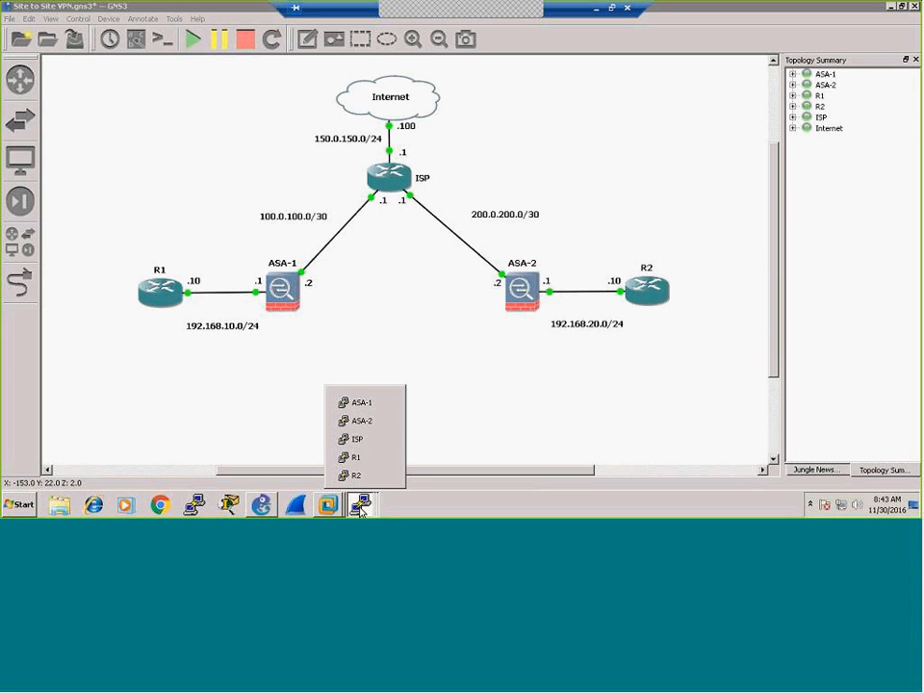
click(358, 438)
key(Return)
key(Return)
key(Return)
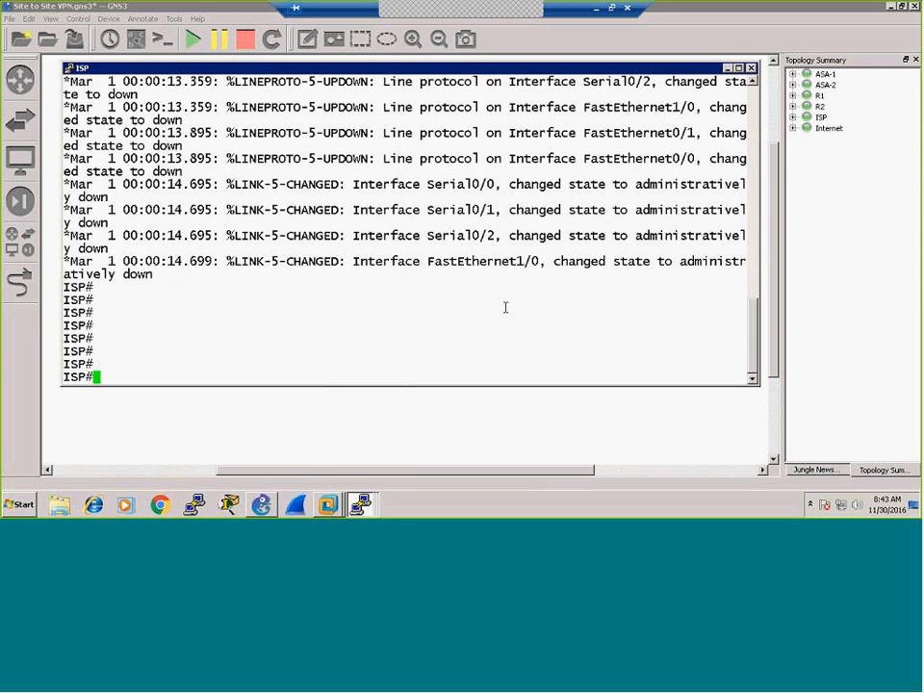
text(conf t)
key(Return)
key(Return)
key(Return)
key(Return)
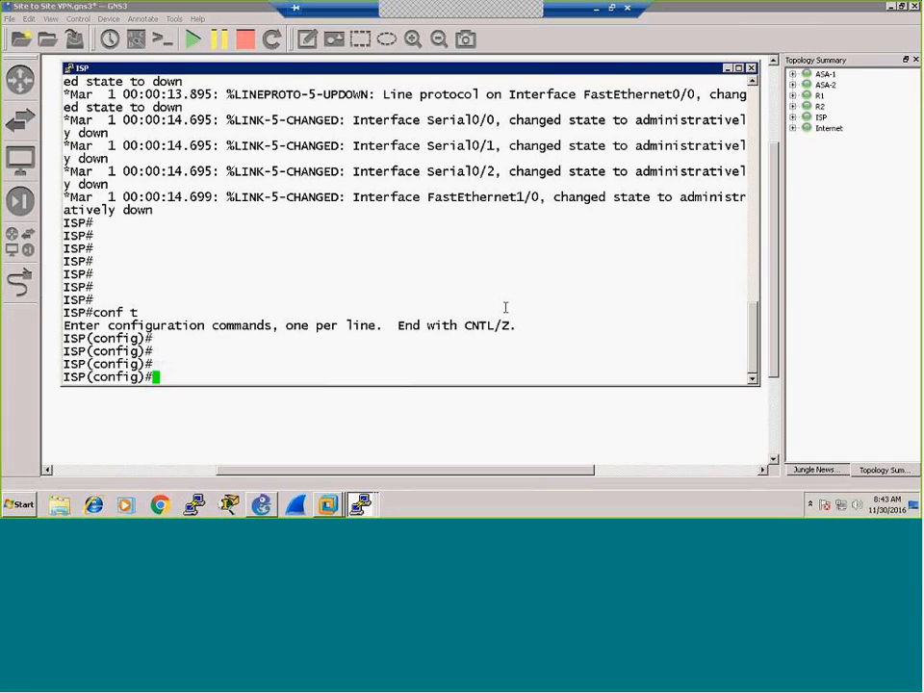
text(int f0/0)
key(Return)
text(ip add 100)
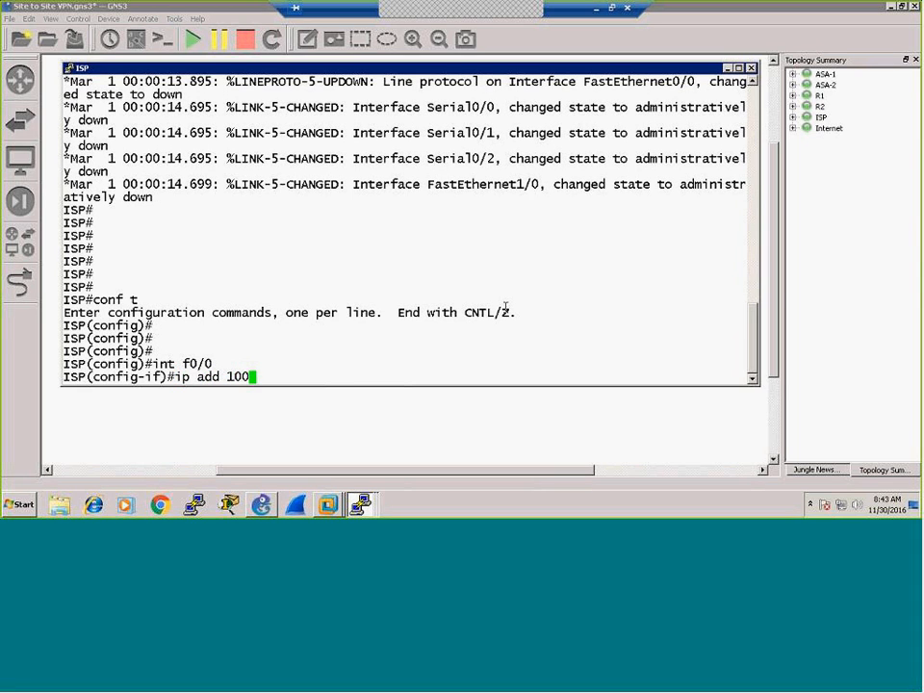
text(.0.100.1 255)
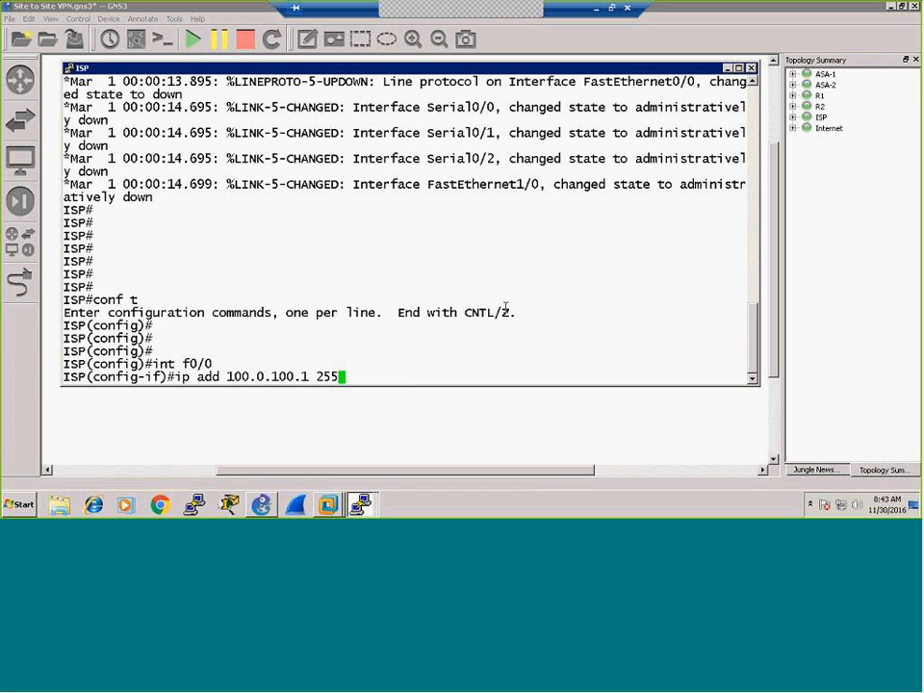
text(.255.255.252)
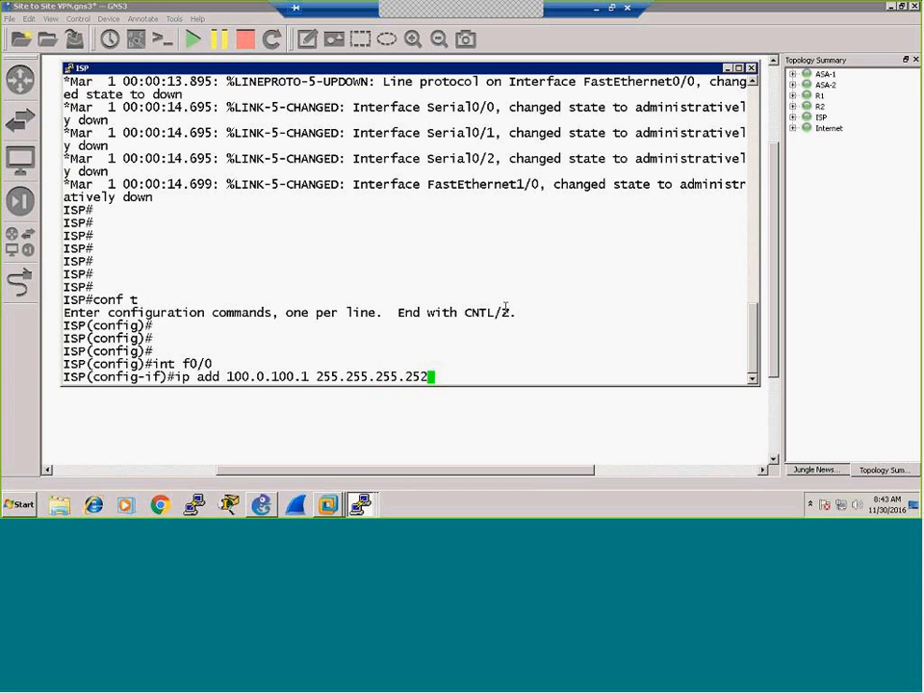
key(Return)
text(no shut)
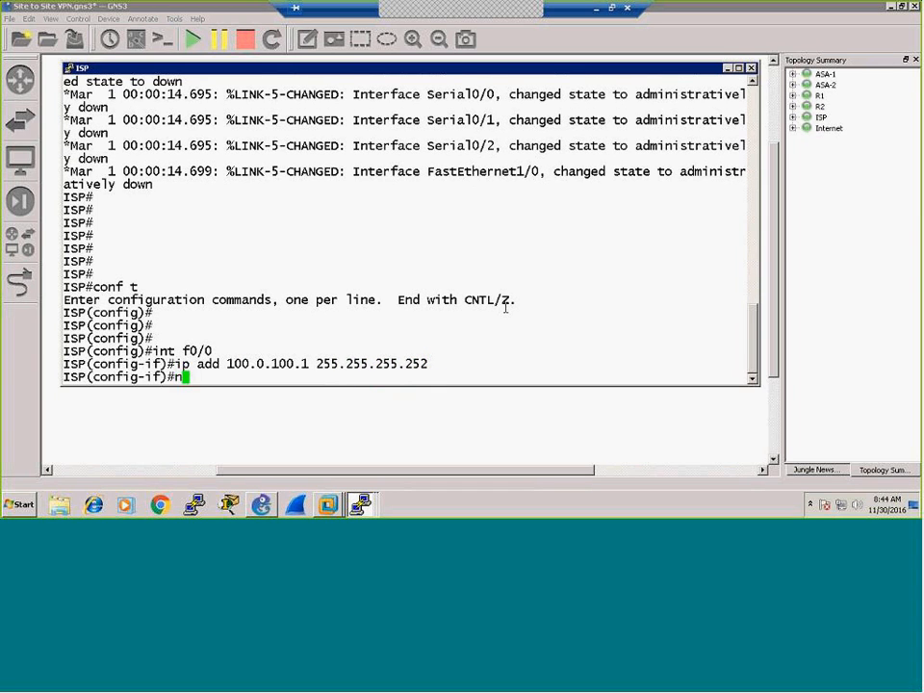
key(Return)
key(Return)
key(Return)
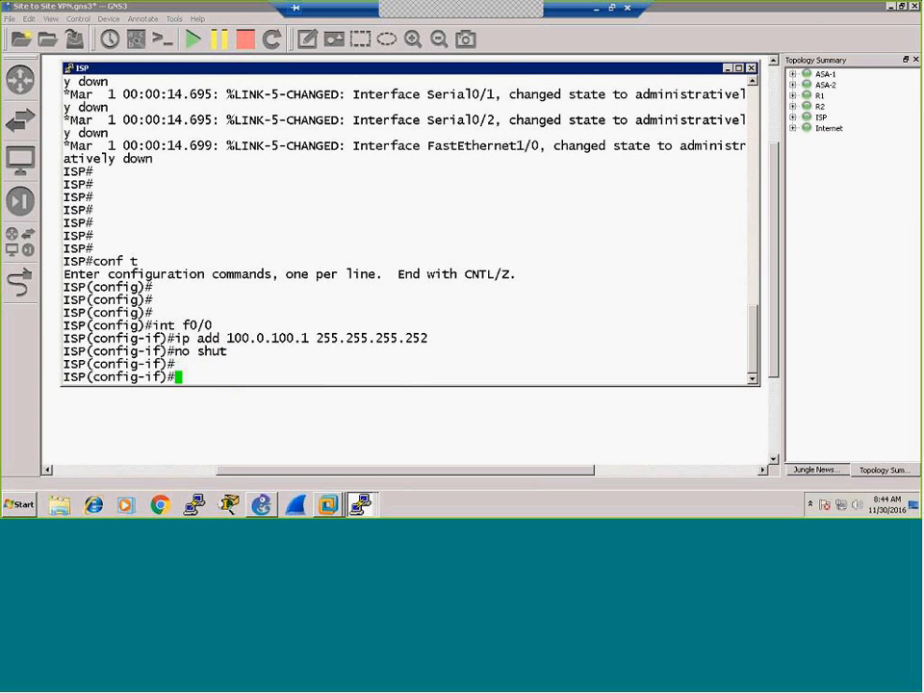
Step: Give ISP interface f0/1 address 200.0.200.1 255.255.255.252 and bring it up
text(int f0/1)
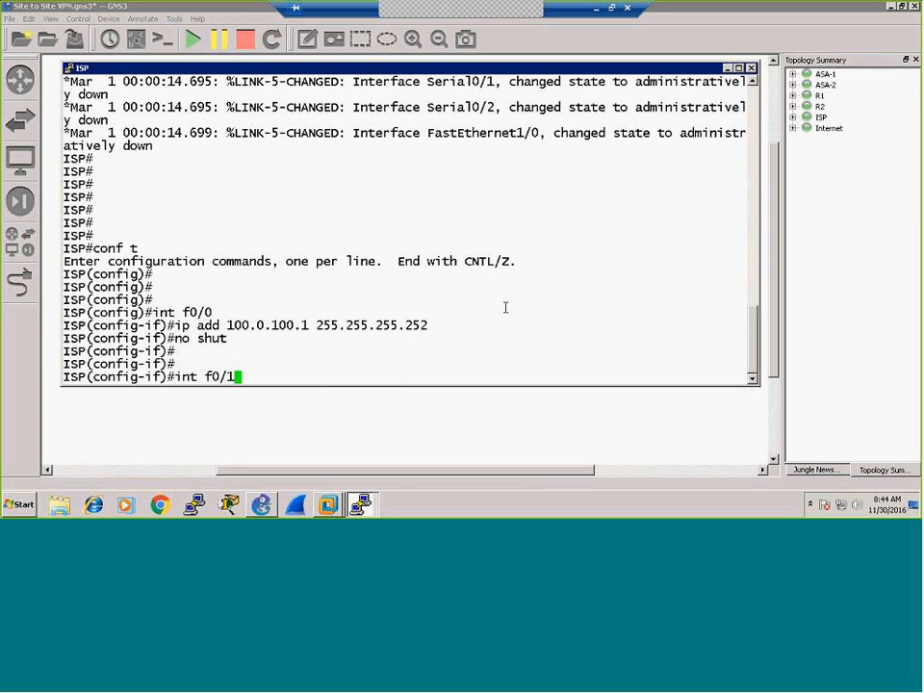
key(Return)
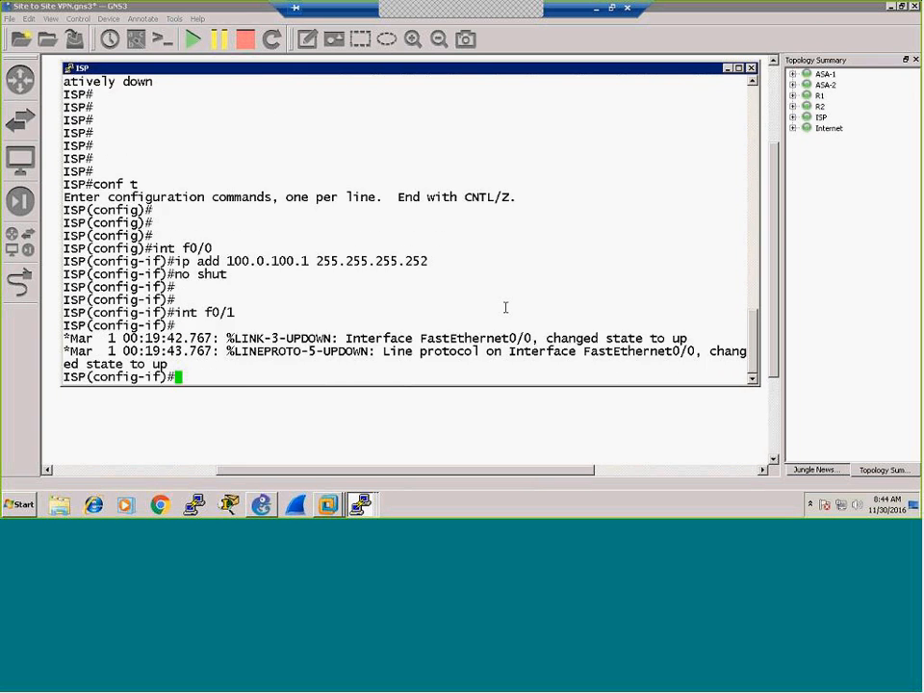
text(ip add 200.0.20)
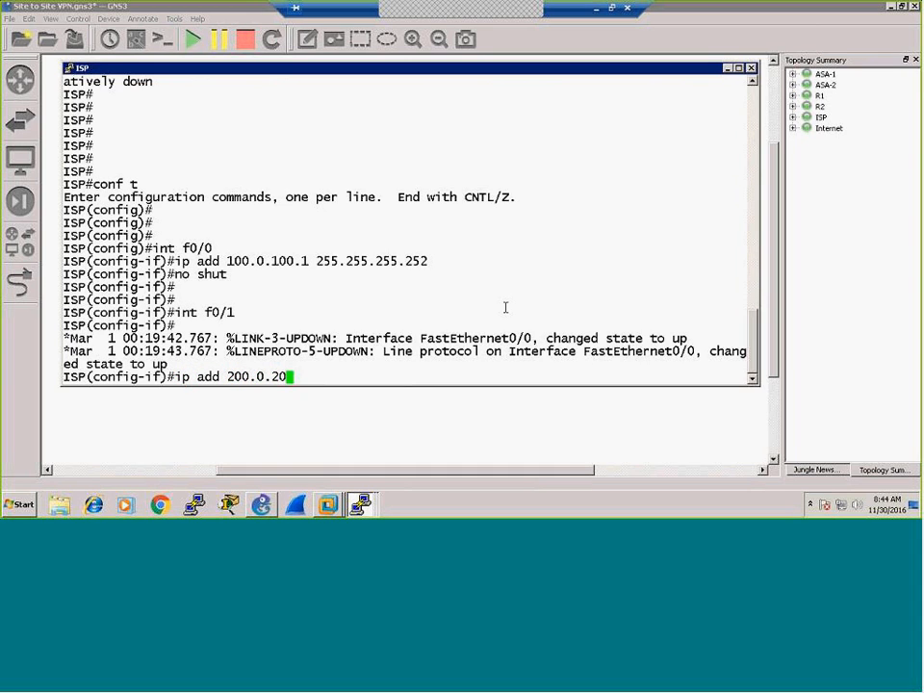
text(0.1 255.255)
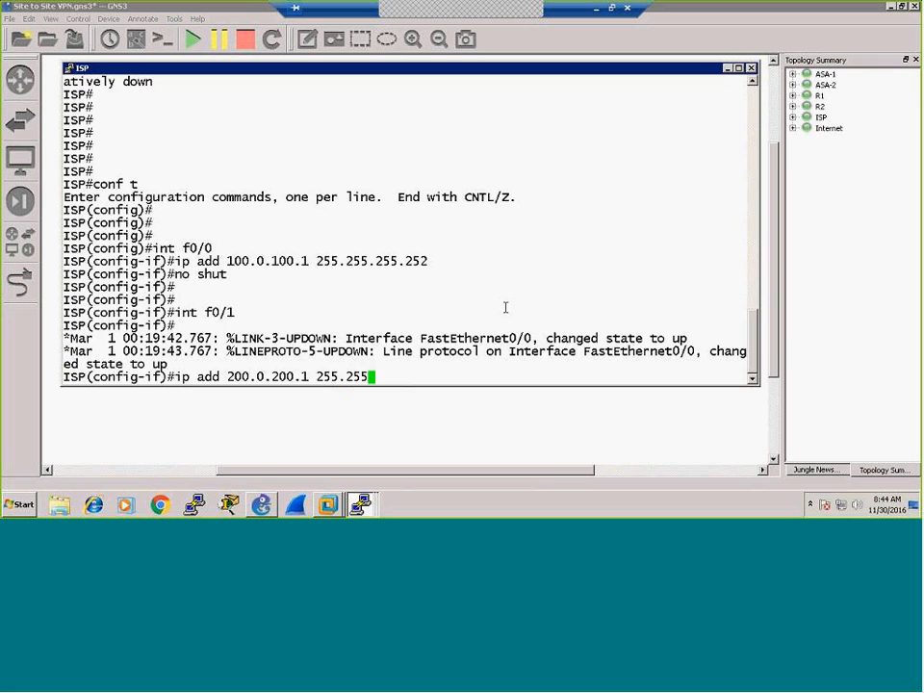
text(.255.252)
key(Return)
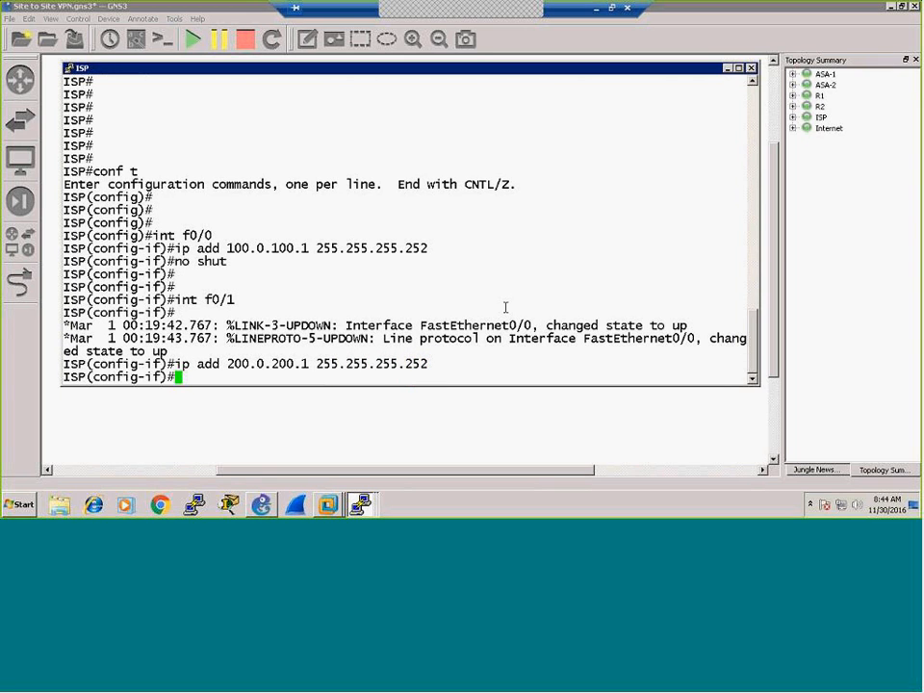
text(no shut)
key(Return)
key(Return)
key(Return)
key(Return)
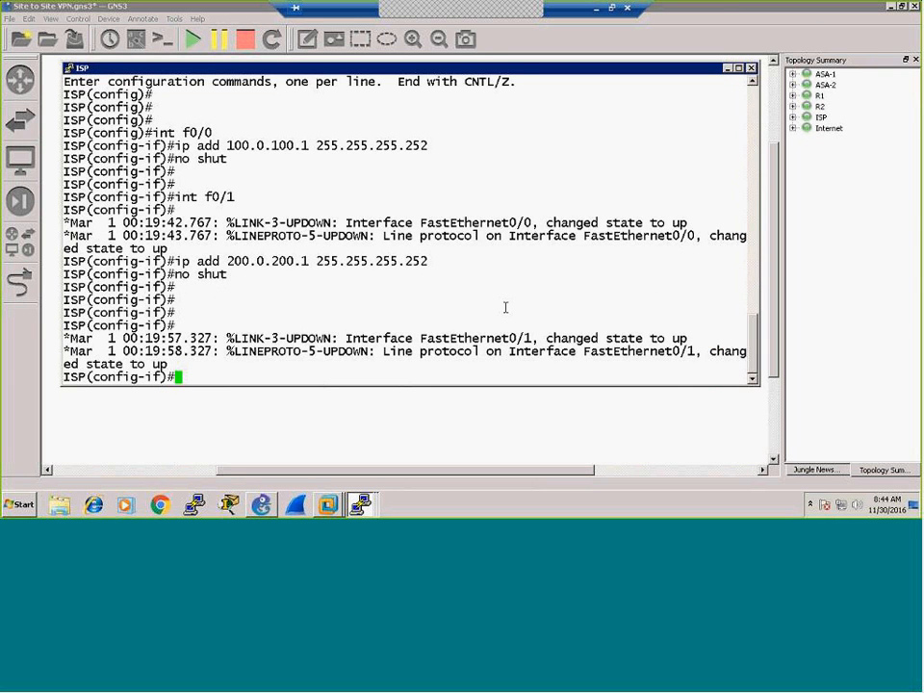
Step: Give ISP interface f1/0 address 150.0.150.1 255.255.255.0 and bring it up
text(int f1/0)
key(Return)
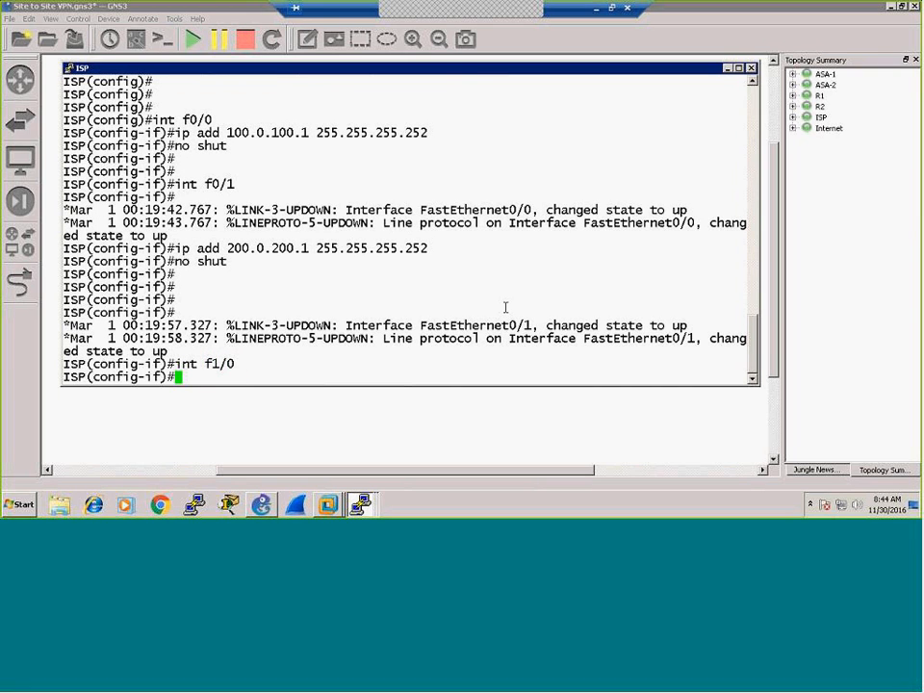
text(ip add 150.1)
key(BackSpace)
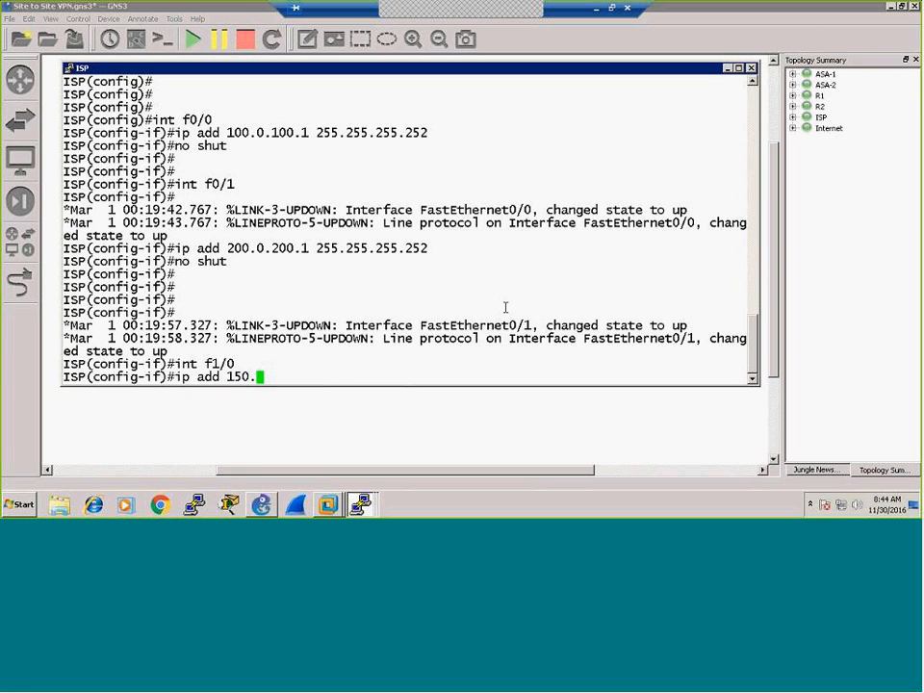
text(0.150.1 255.255.255)
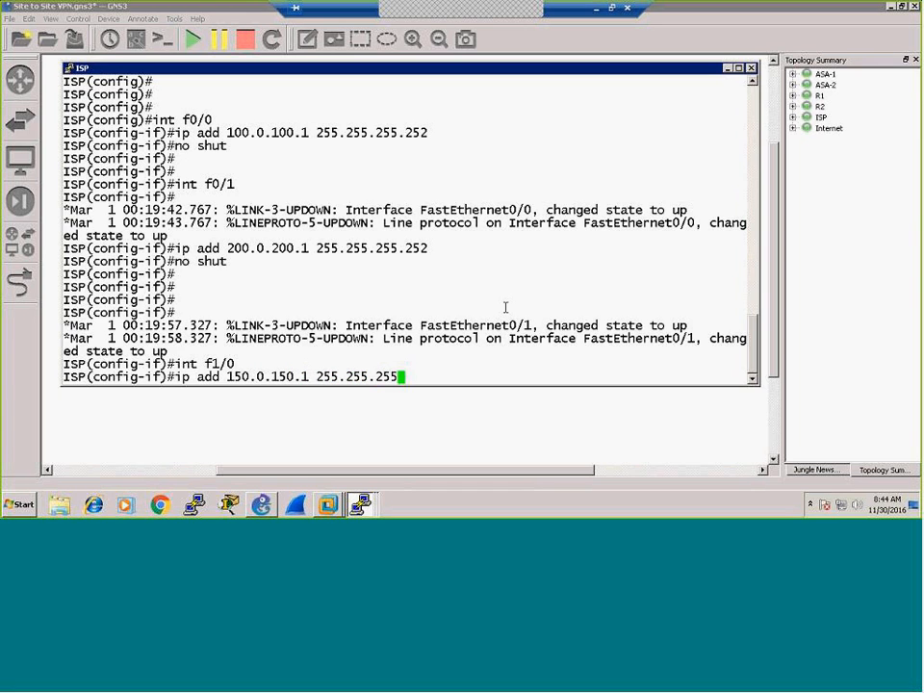
text(.0)
key(Return)
text(no shut)
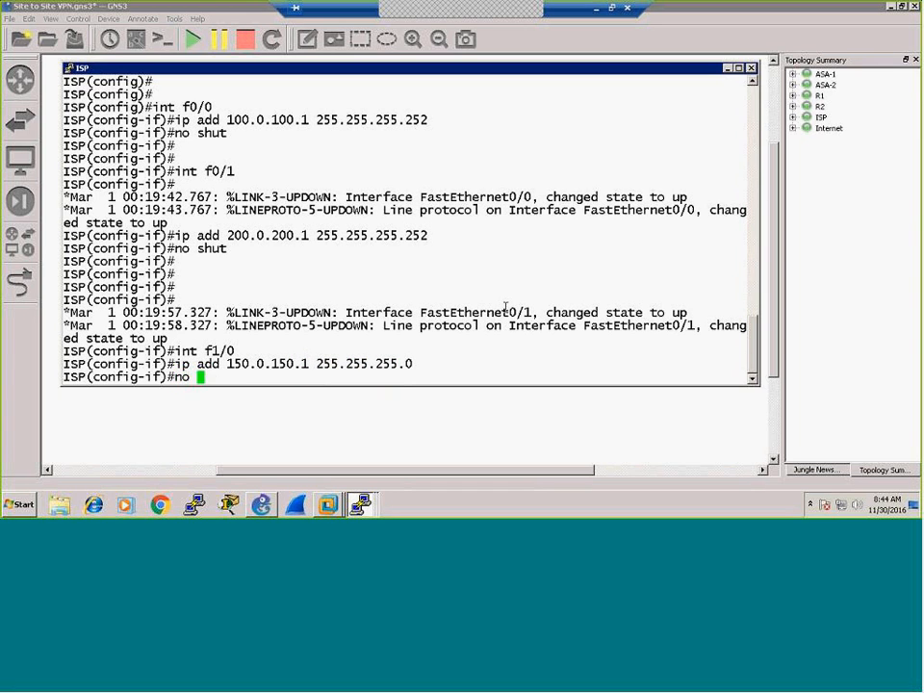
key(Return)
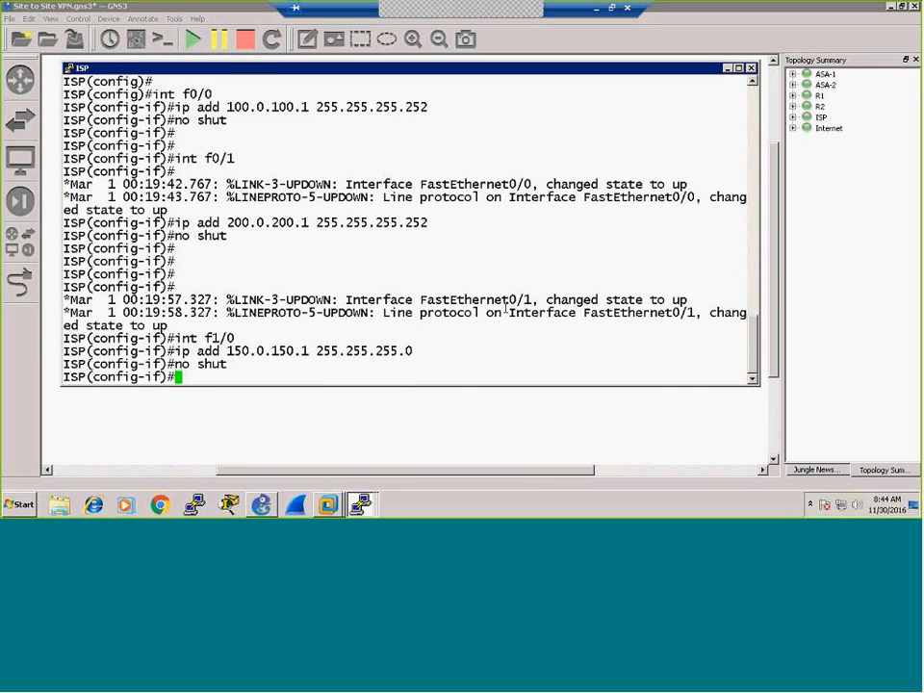
Step: Exit configuration, save the ISP config with wr, and ping the server at 150.0.150.100
key(Return)
key(Return)
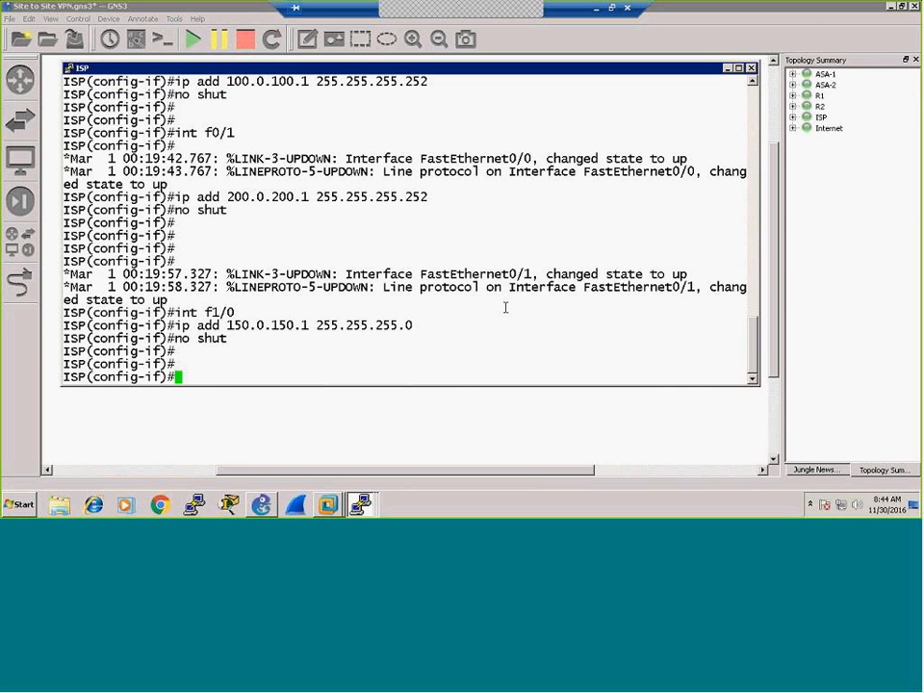
key(ctrl+z)
key(Return)
key(Return)
key(Return)
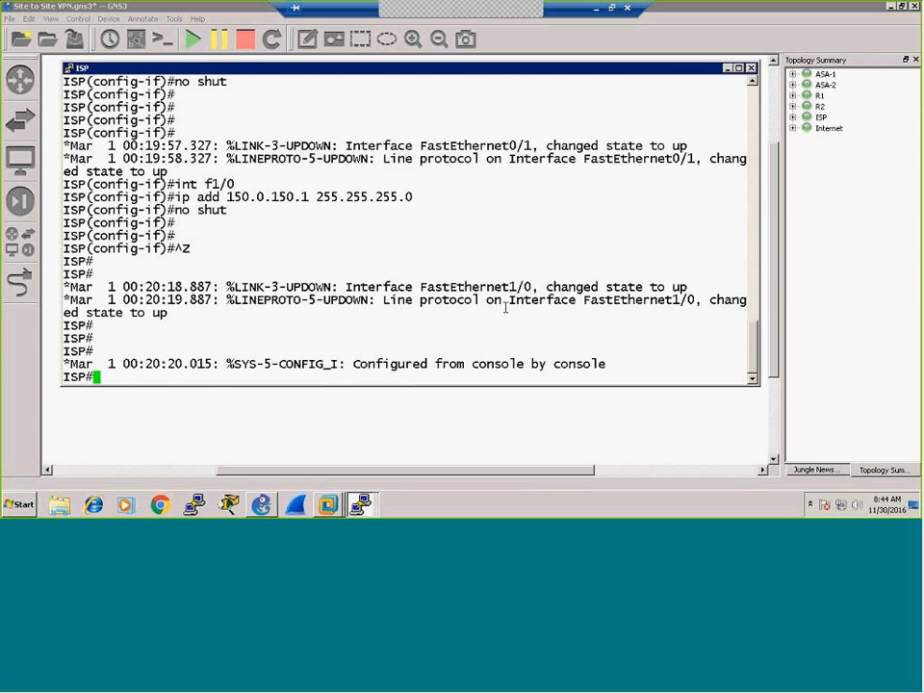
text(wr)
key(Return)
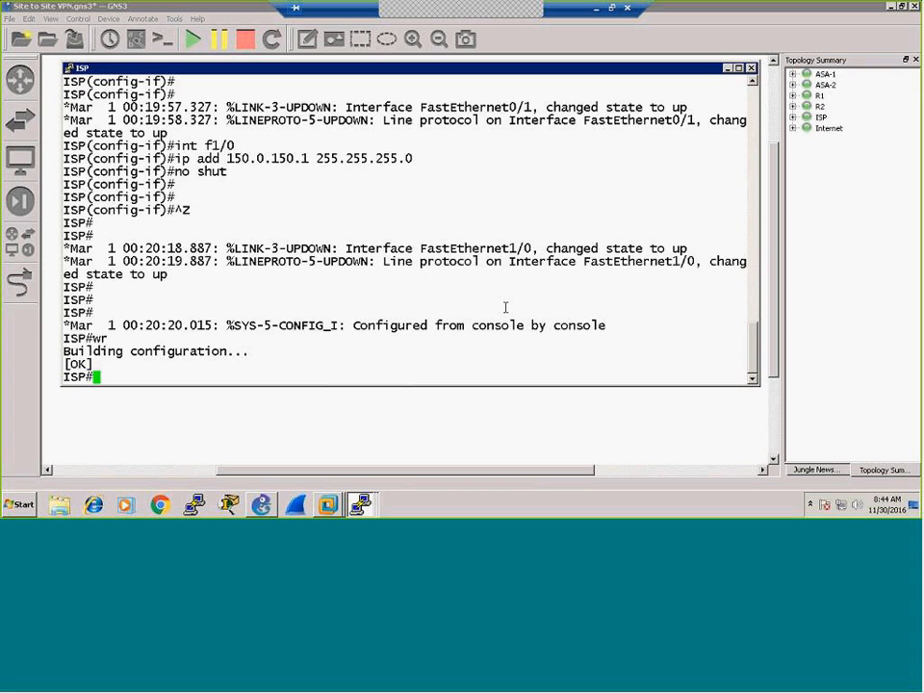
key(Return)
key(Return)
key(Return)
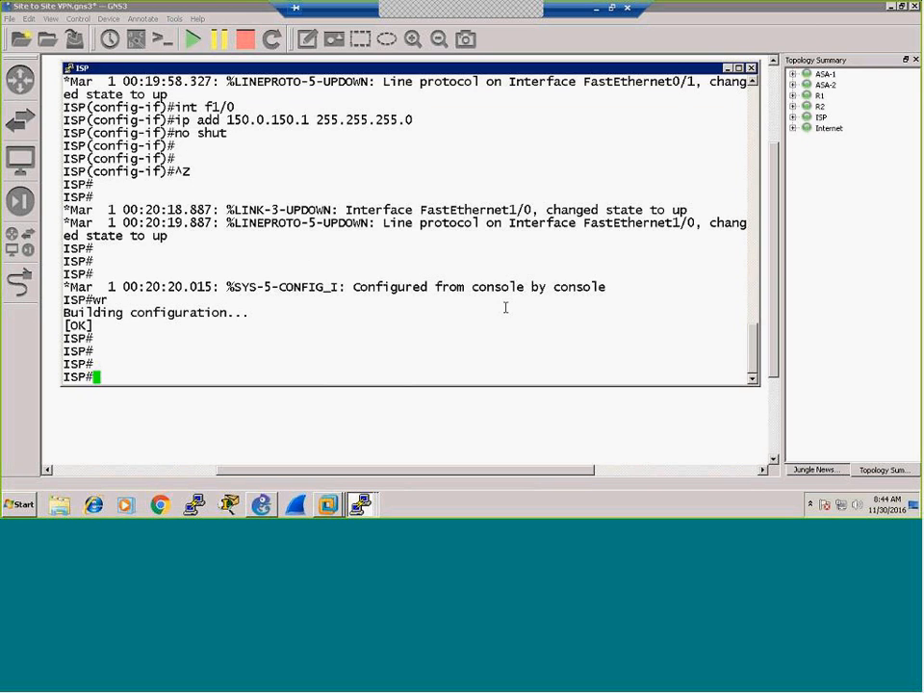
text(ping 150.)
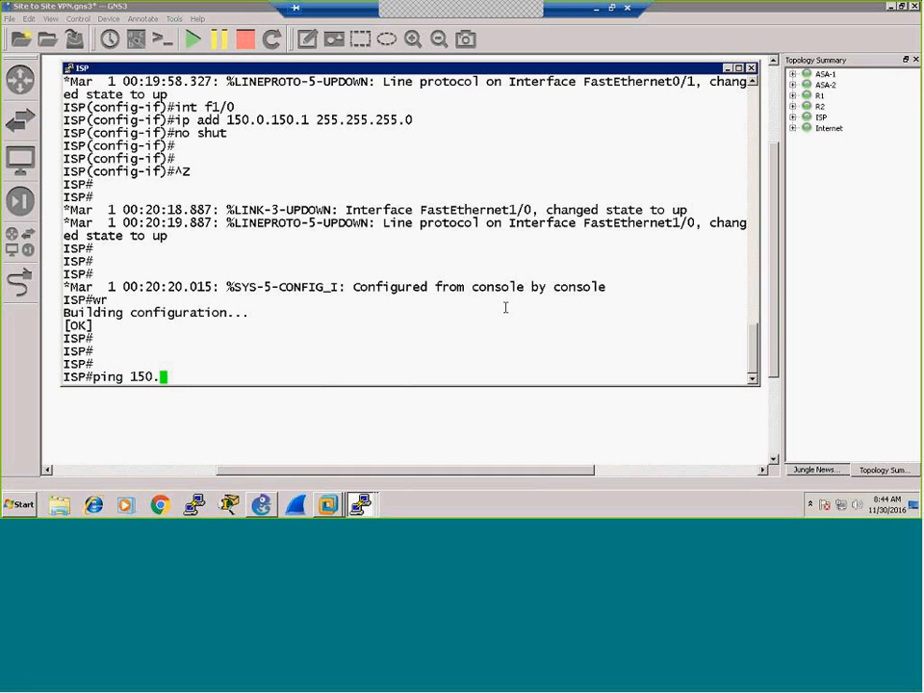
text(0.150.100)
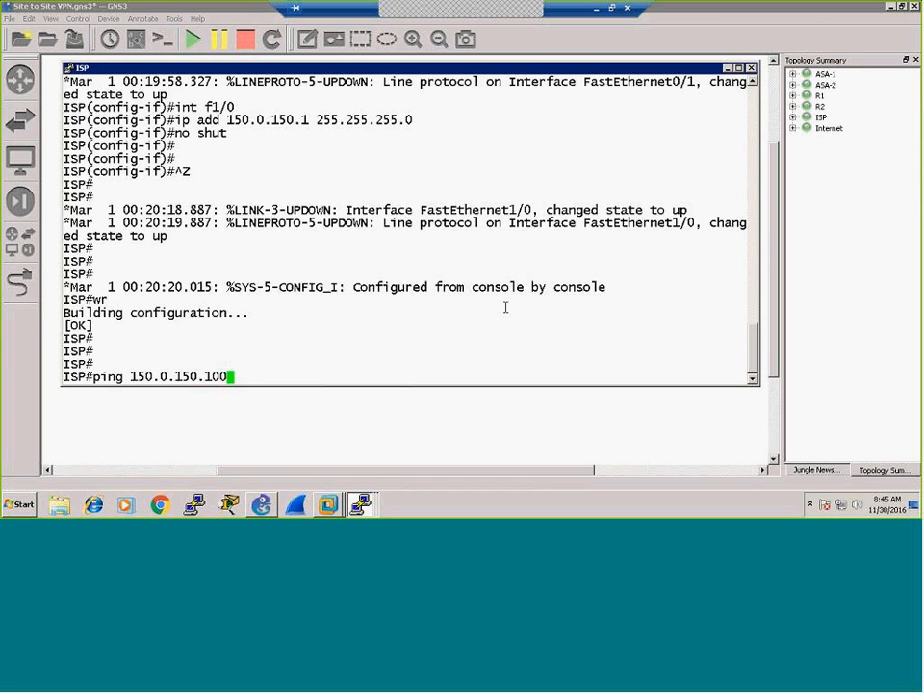
key(Return)
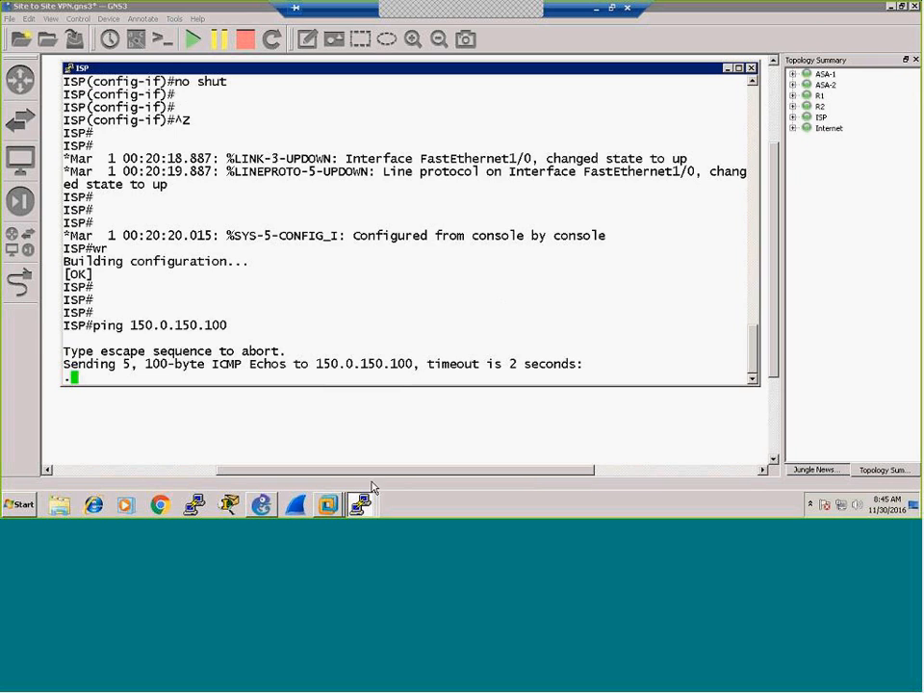
Step: On the Windows Server VM, open a command prompt and run ipconfig to check 150.0.150.100
mouse_move(328, 507)
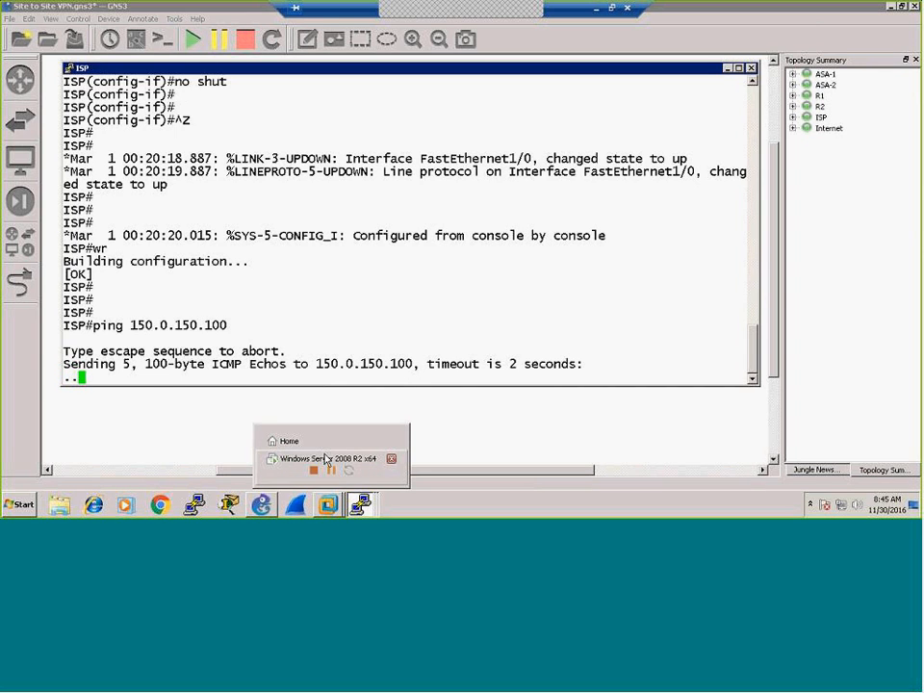
click(327, 459)
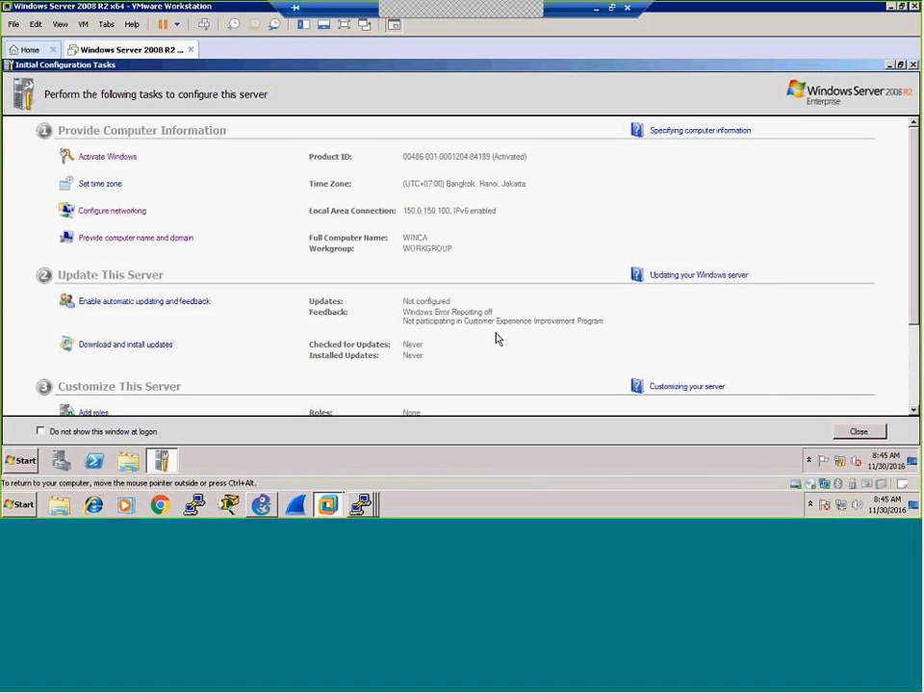
click(891, 66)
click(21, 460)
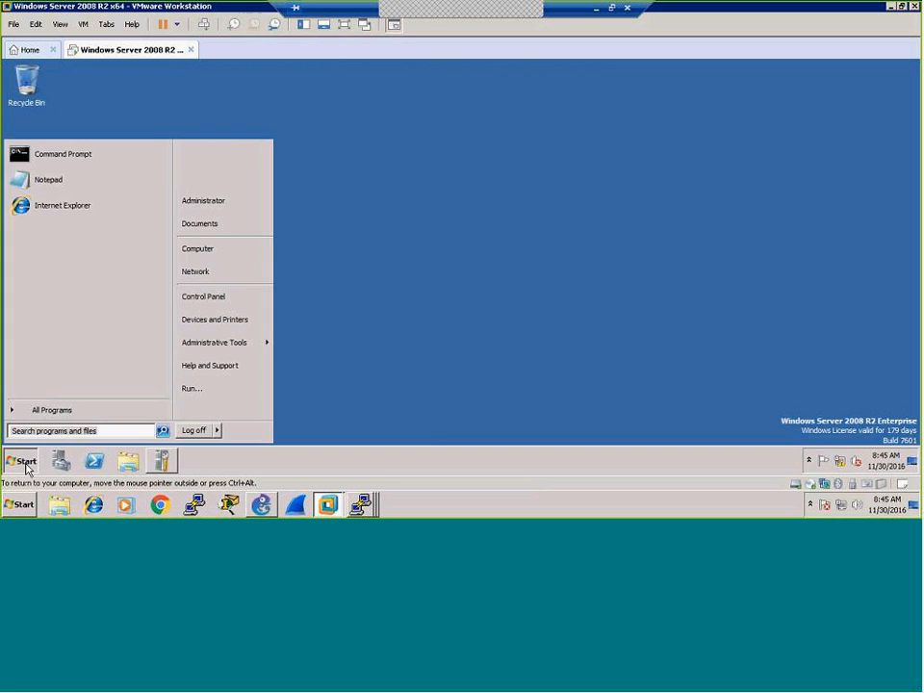
click(96, 153)
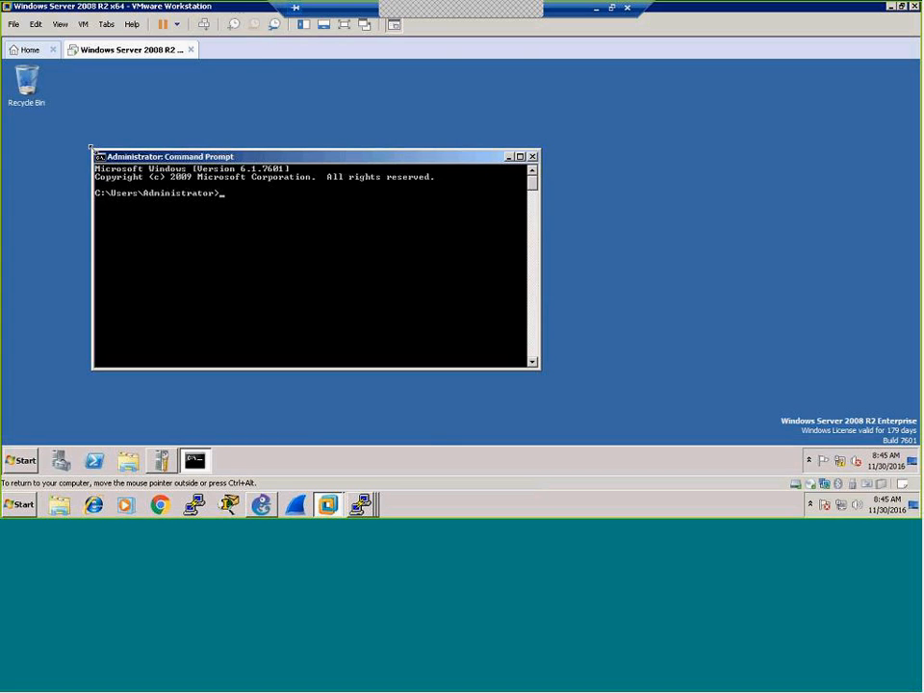
text(ipconfig)
key(Return)
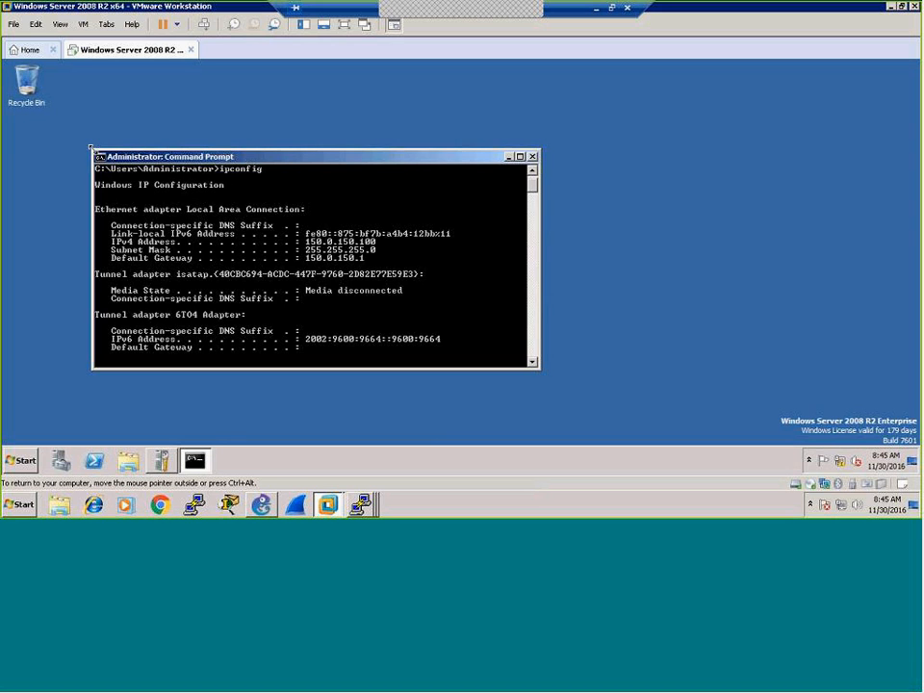
key(Return)
Step: Ping the gateway 150.0.150.1 from the server
key(Return)
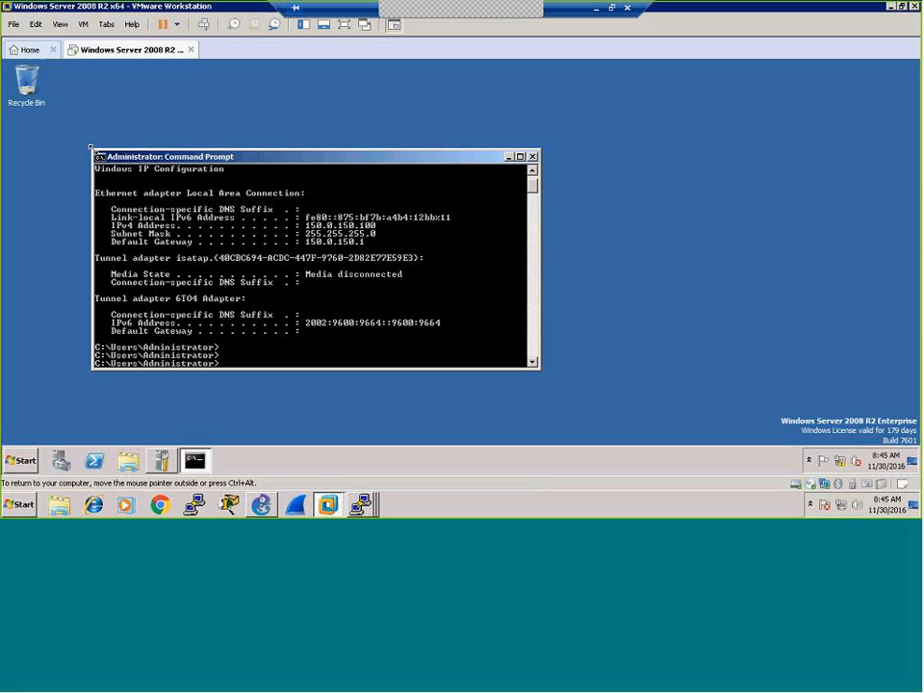
text(ping 150.0.150.1)
key(Return)
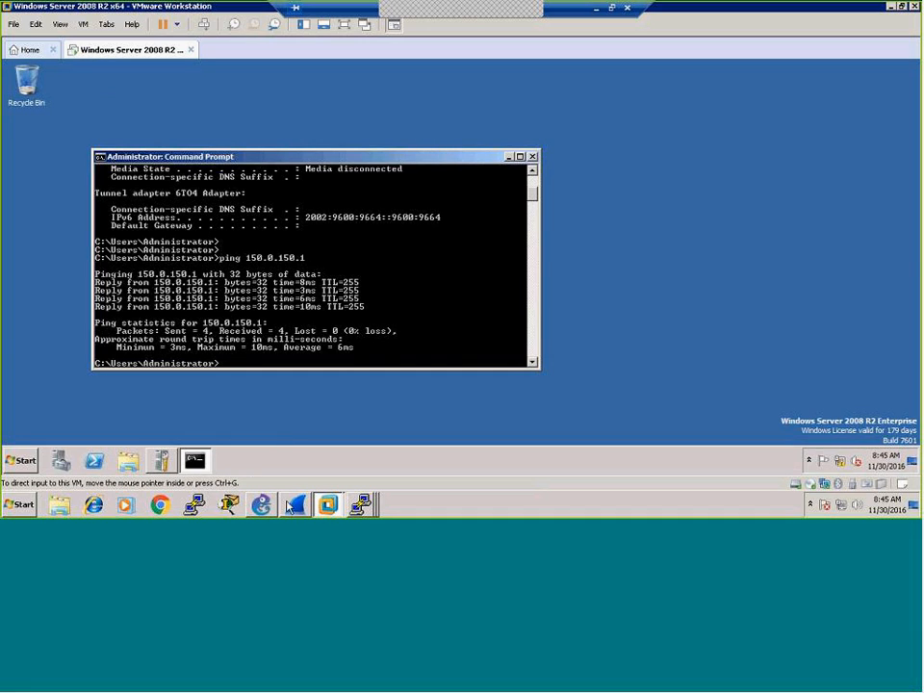
mouse_move(328, 504)
Step: In the ASA-1 console, set the hostname to ASA1
mouse_move(361, 504)
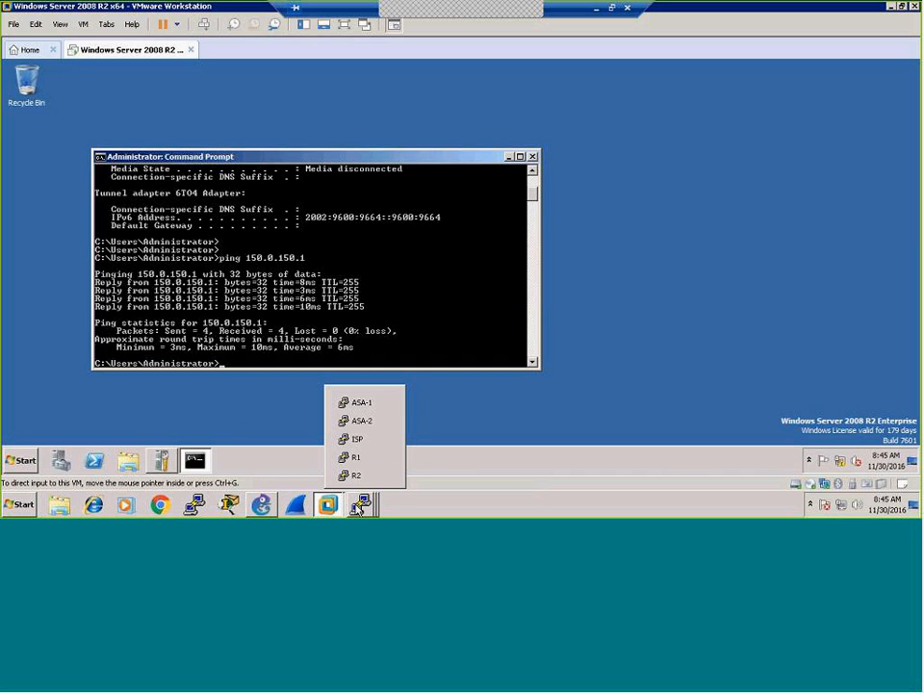
click(366, 403)
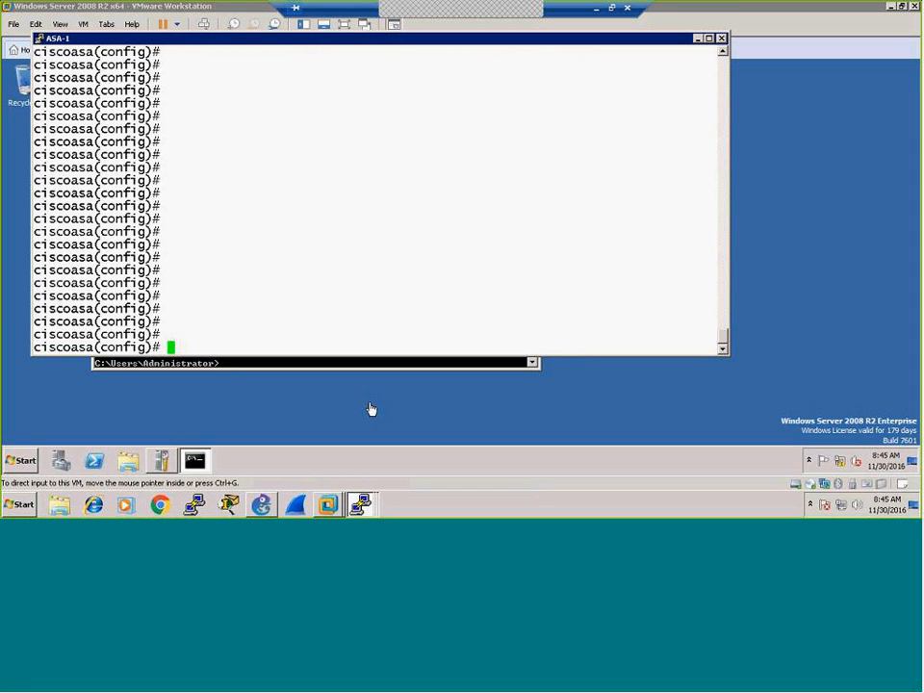
text(hostname ASA)
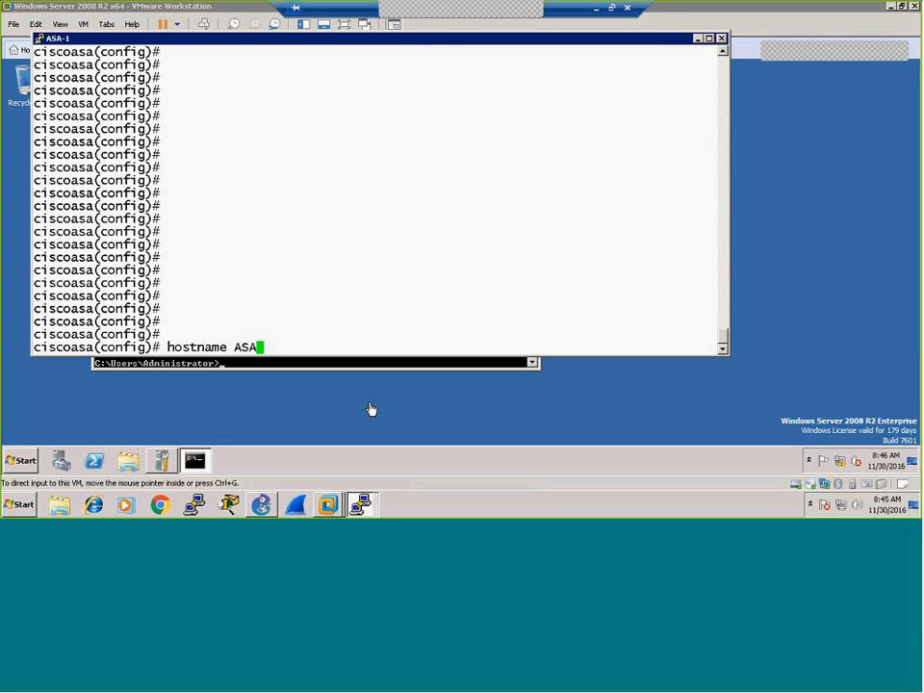
text(1)
key(Return)
Step: List ASA1's interface summary with sh int ip br
key(Return)
key(Return)
key(Return)
key(Return)
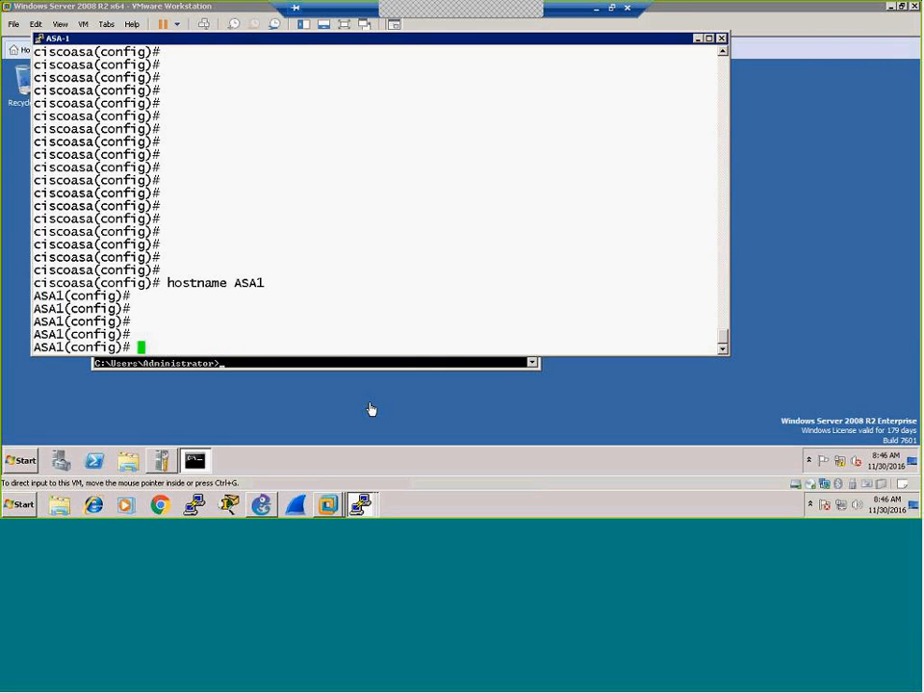
text(int)
key(BackSpace)
key(BackSpace)
key(BackSpace)
key(BackSpace)
text(sh int ip br)
key(Return)
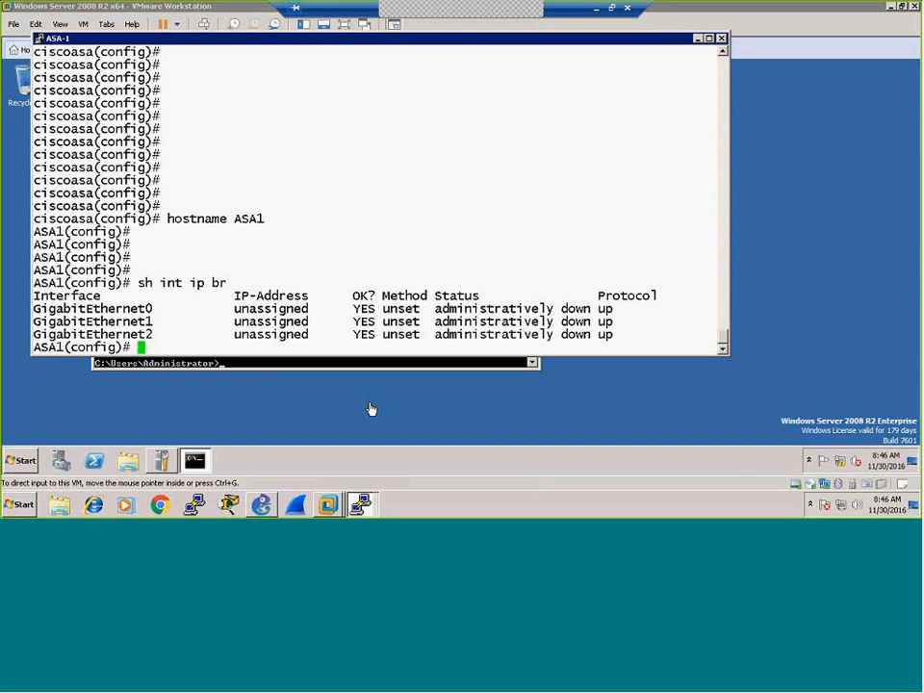
key(Return)
key(Return)
key(Return)
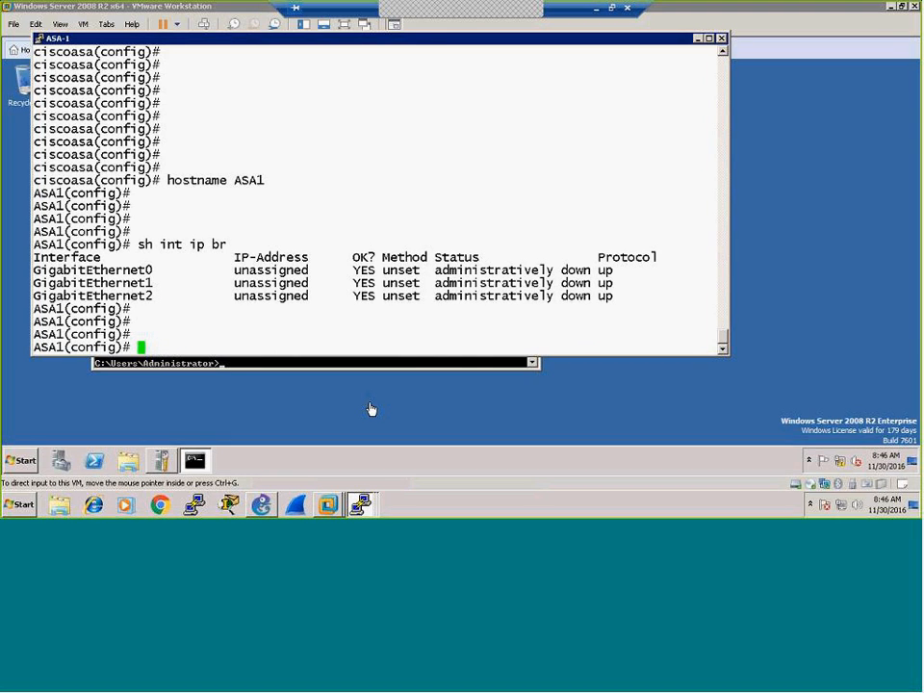
Step: Make GigabitEthernet0 the enabled 'outside' interface at 100.0.100.2 255.255.255.252
text(int g0)
key(Return)
key(Return)
text(nameif outside)
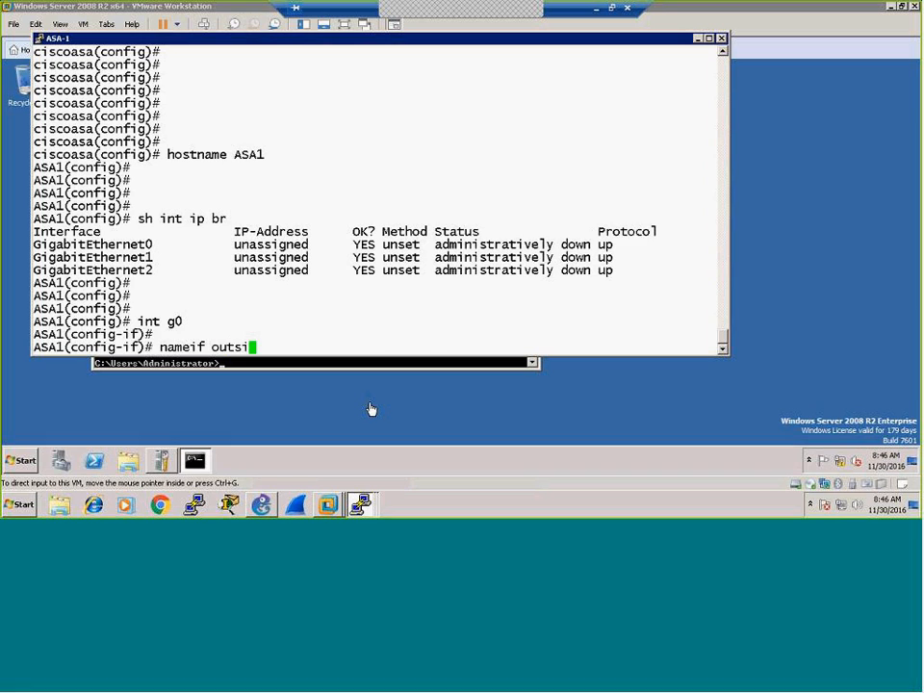
key(Return)
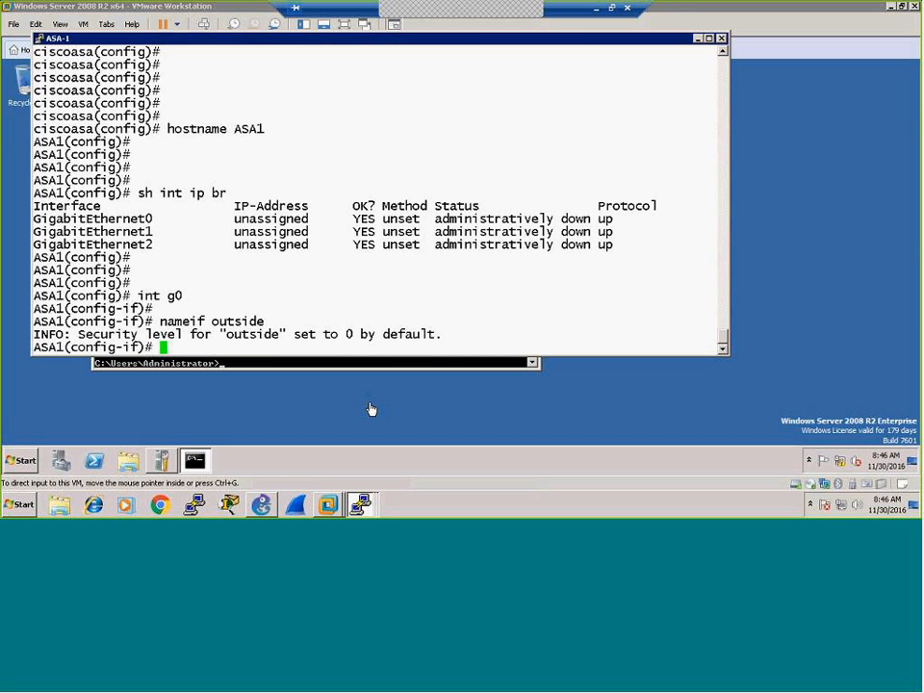
text(ip add 100.0.)
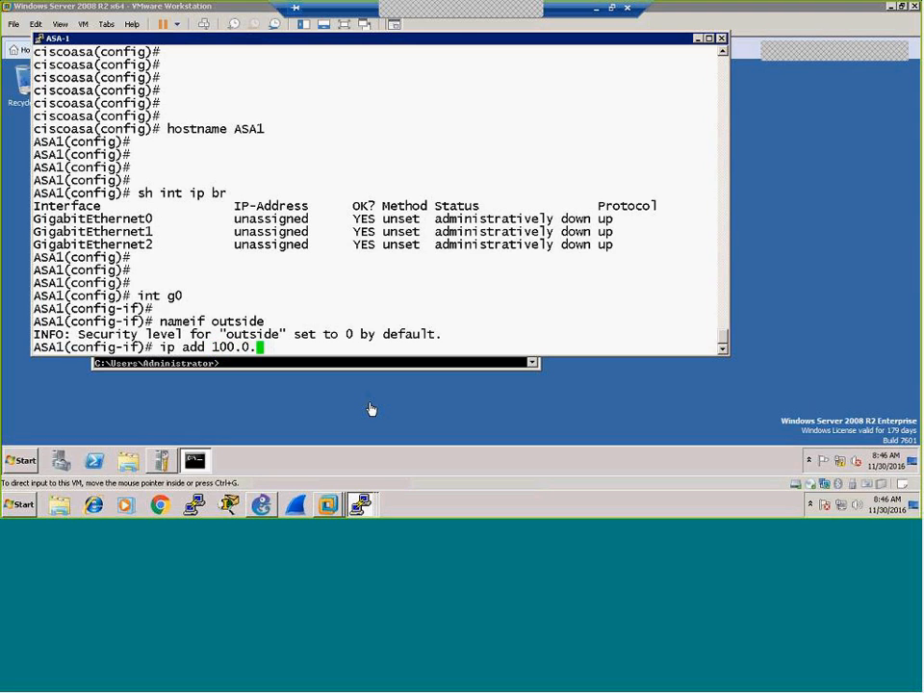
text(100.2 255.255.)
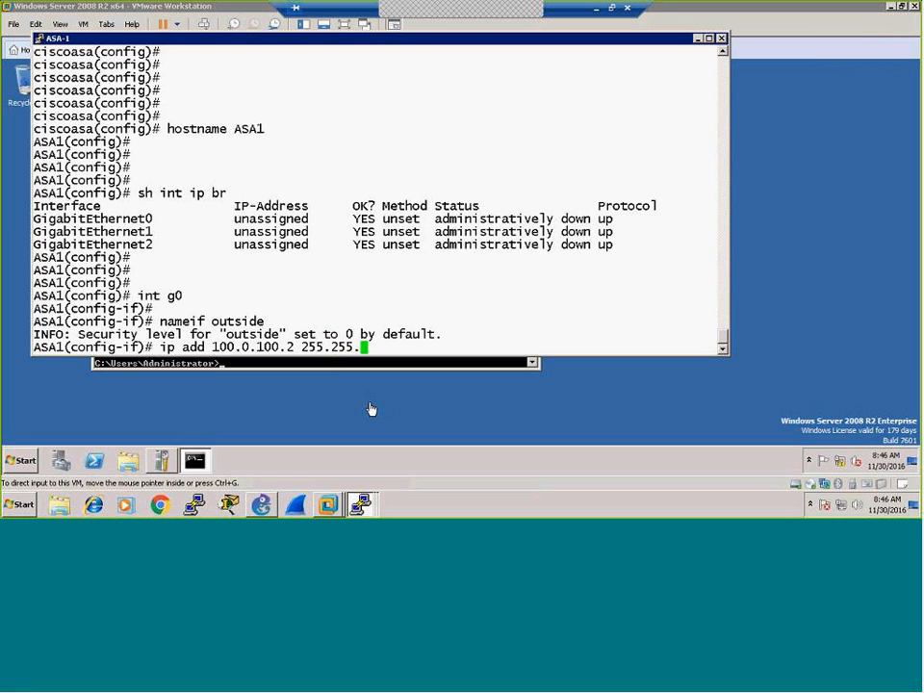
text(255.252)
key(Return)
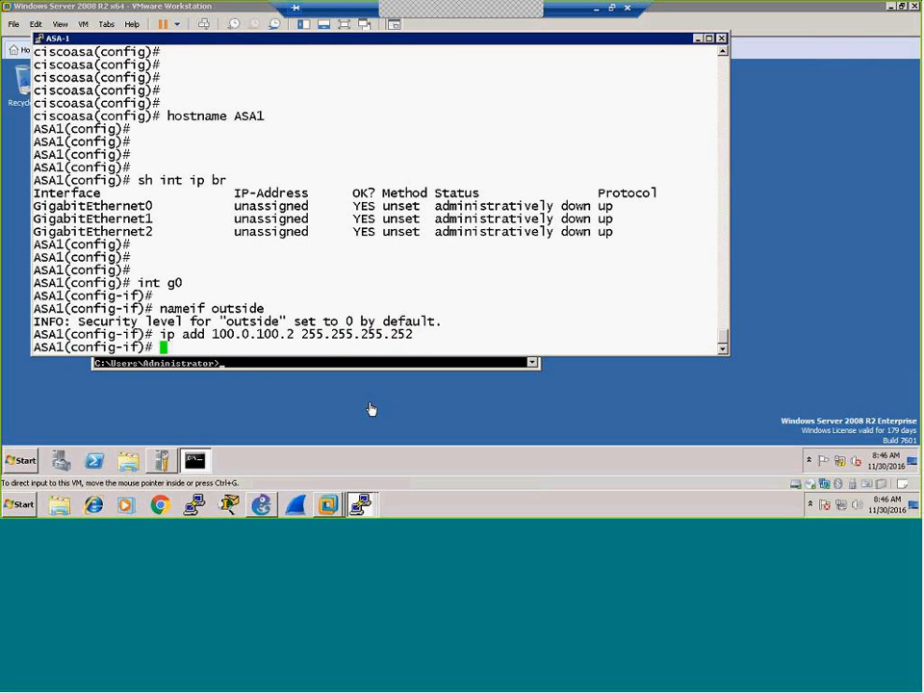
text(no shut)
key(Return)
key(Return)
key(Return)
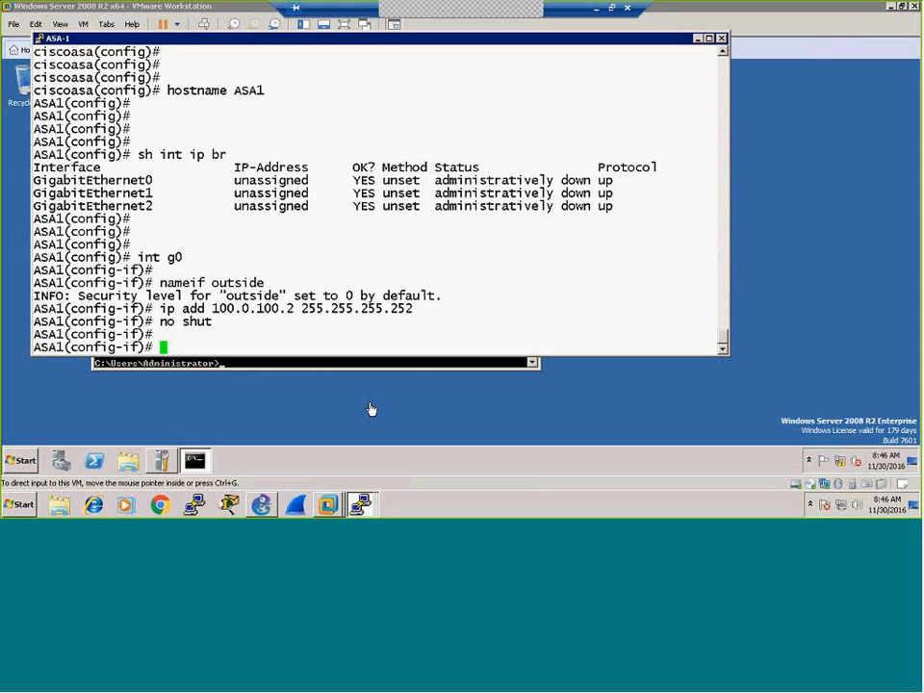
key(Return)
Step: Make GigabitEthernet1 the enabled 'inside' interface at 192.168.10.1
text(int g1)
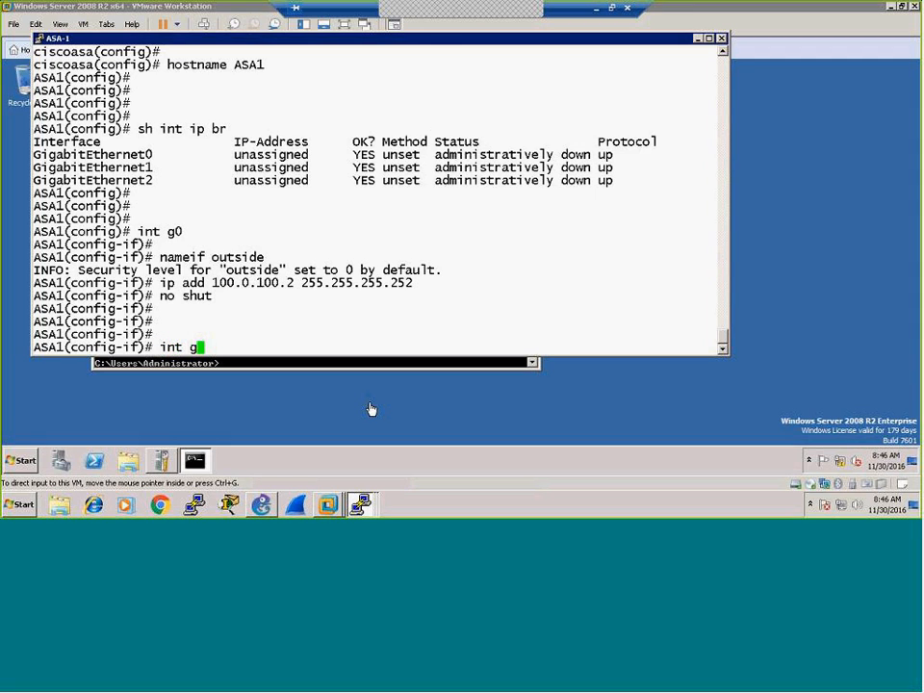
key(Return)
text(nameif insiud)
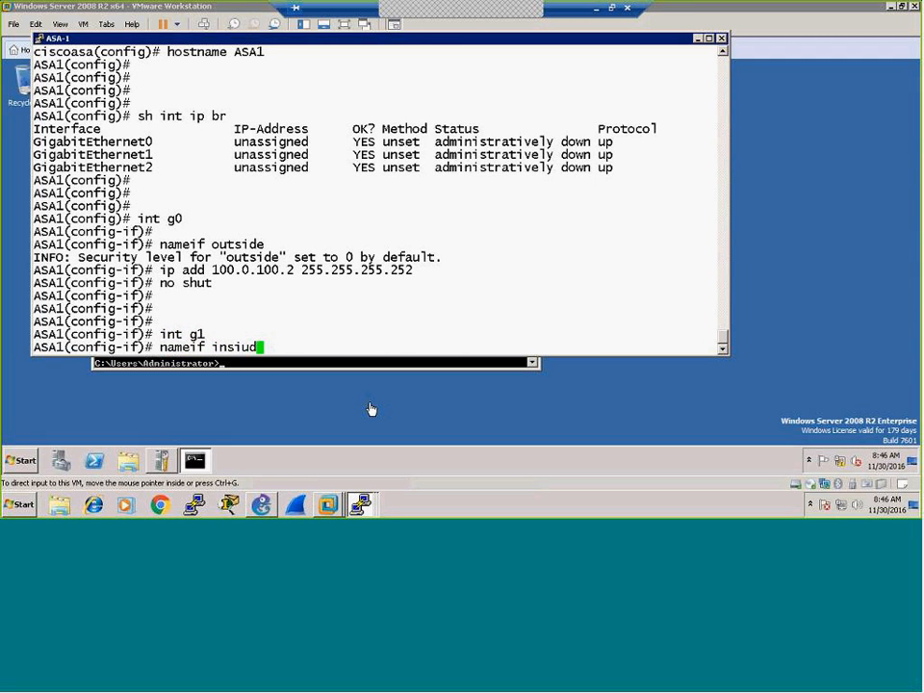
key(BackSpace)
key(BackSpace)
text(de)
key(Return)
text(ip add 192.168.10.1)
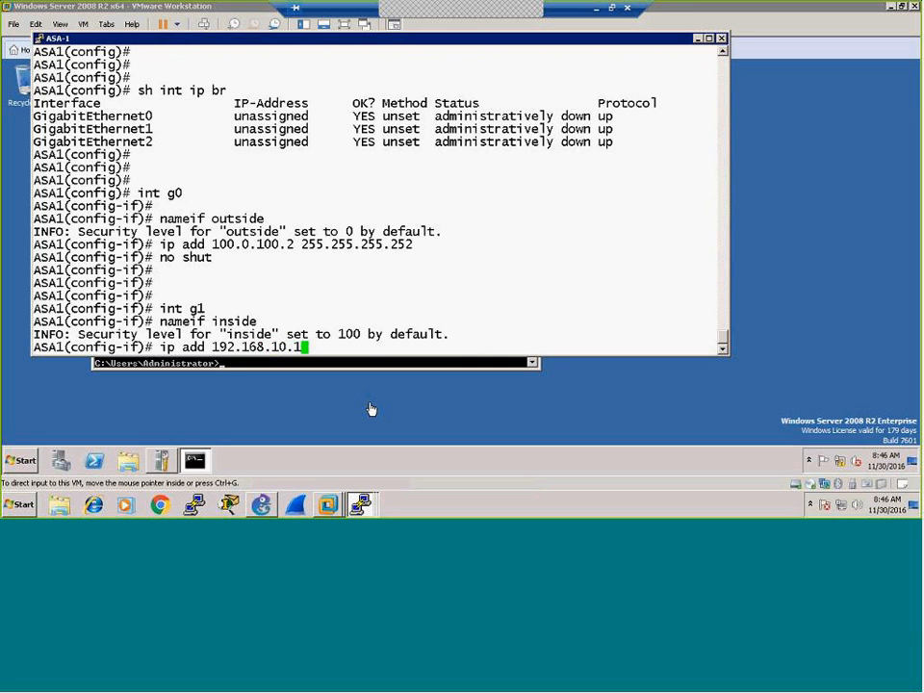
key(Return)
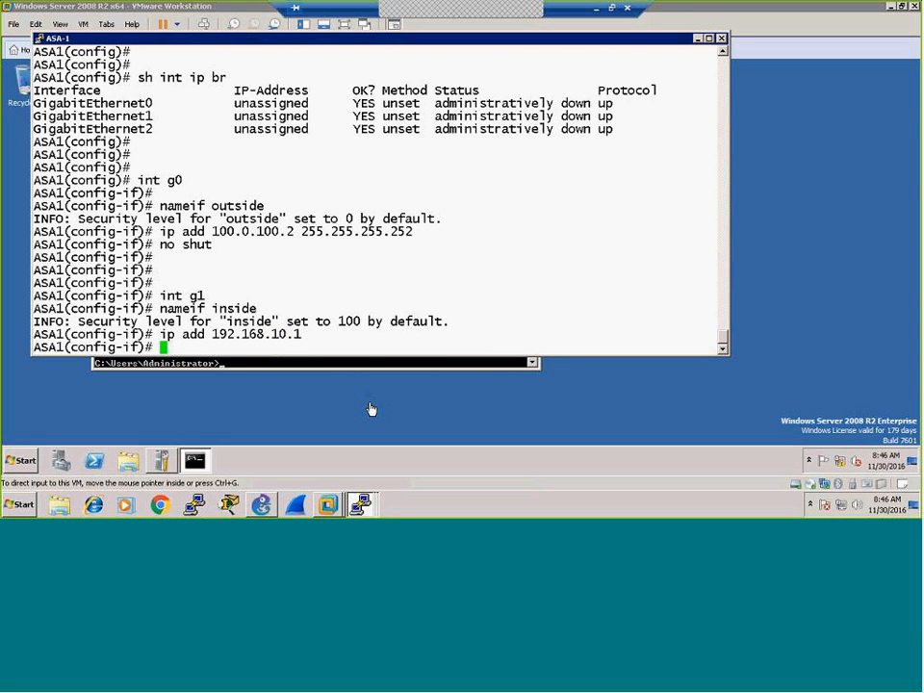
text(no shut)
key(Return)
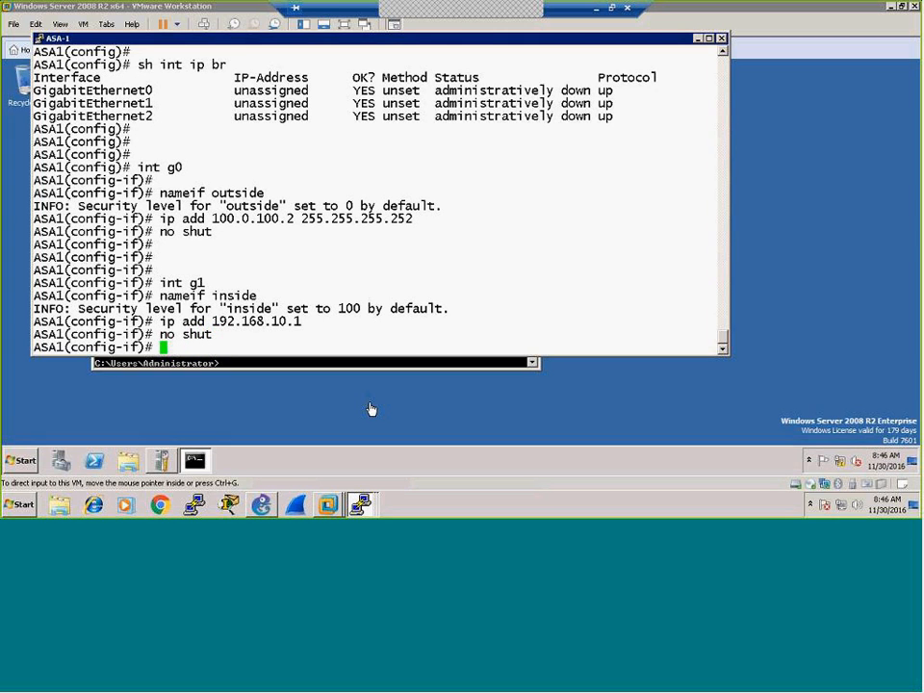
key(Return)
key(Return)
key(Return)
Step: Check ASA1's interface summary, then ping the ISP at 100.0.100.1 twice
text(sh int ip br)
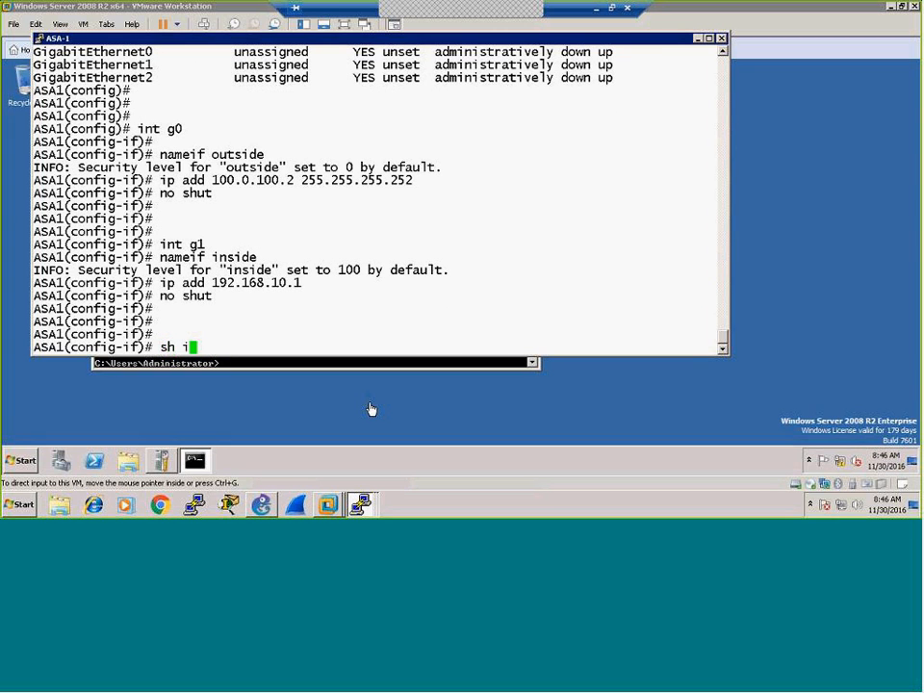
key(Return)
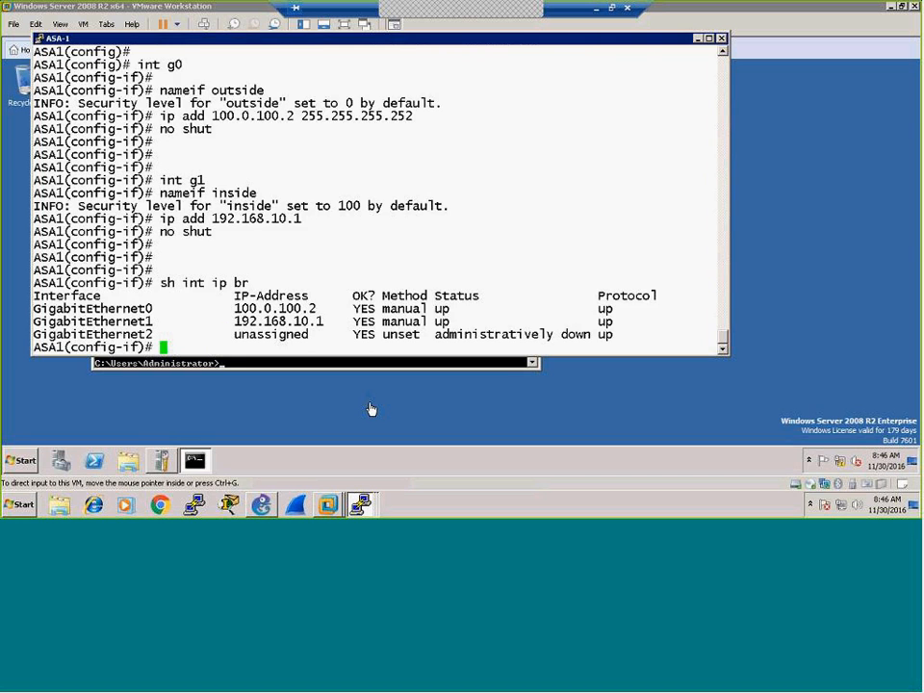
key(Return)
key(Return)
key(Return)
key(Return)
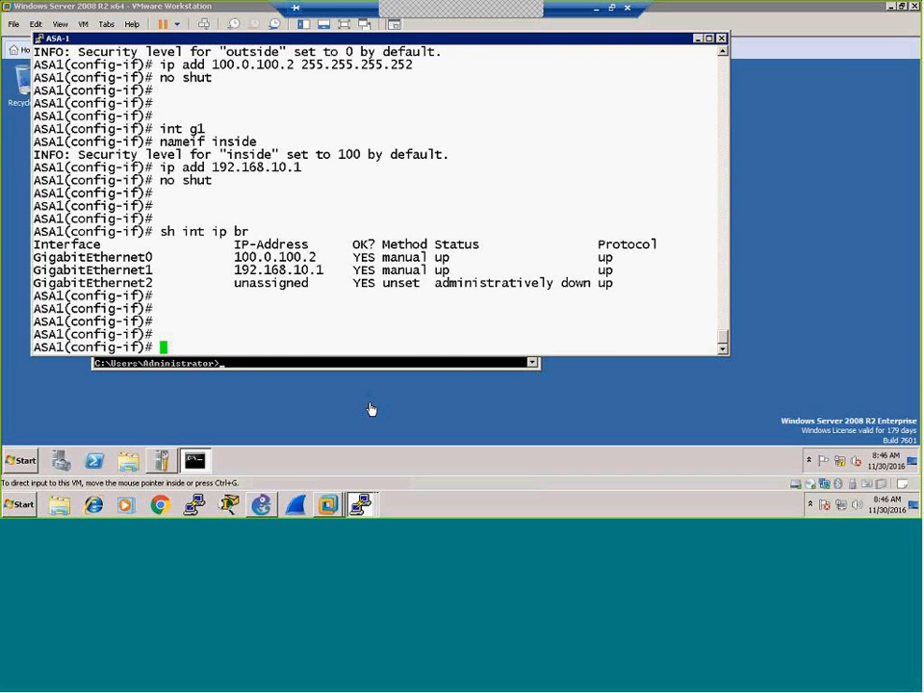
text(ping 100.0.100.1)
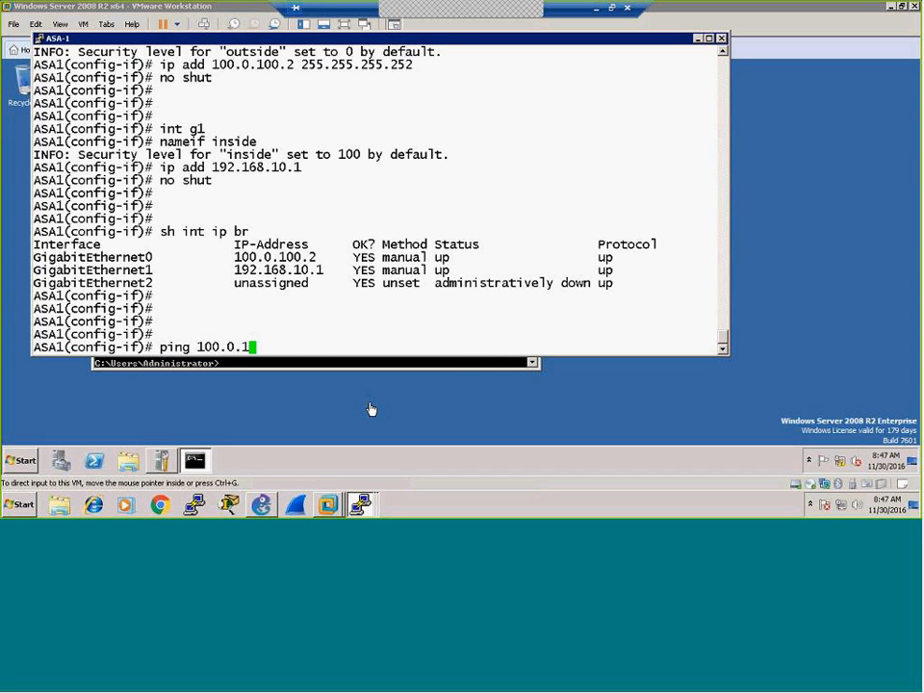
key(Return)
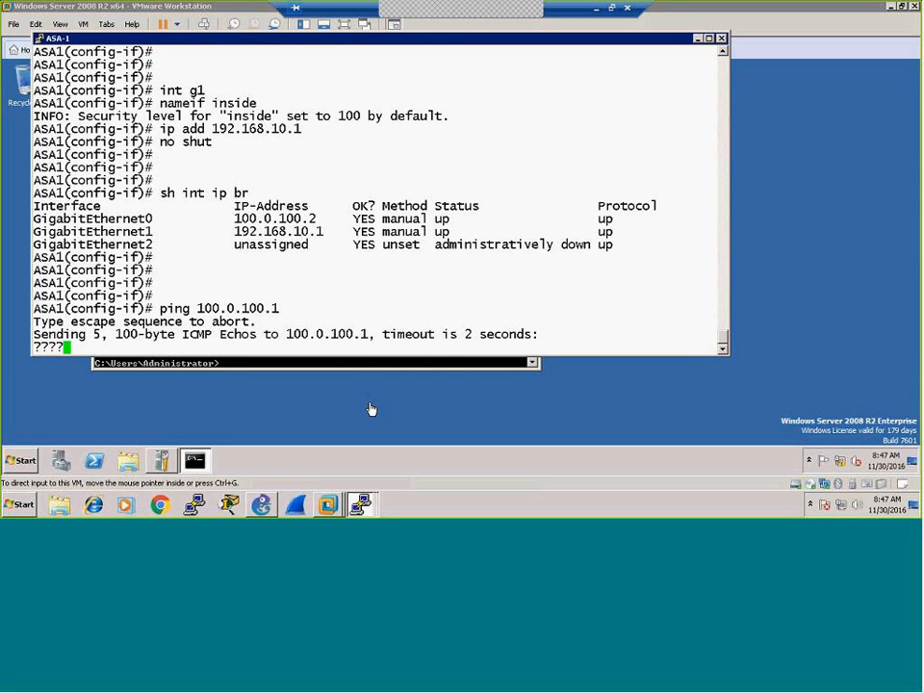
key(Return)
key(Return)
key(Return)
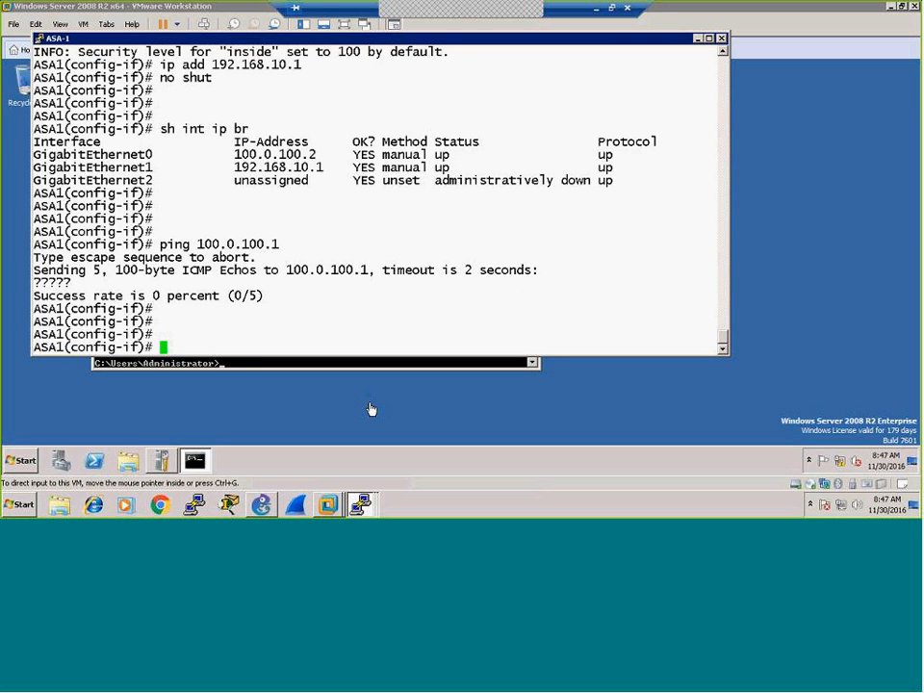
key(Up)
key(Return)
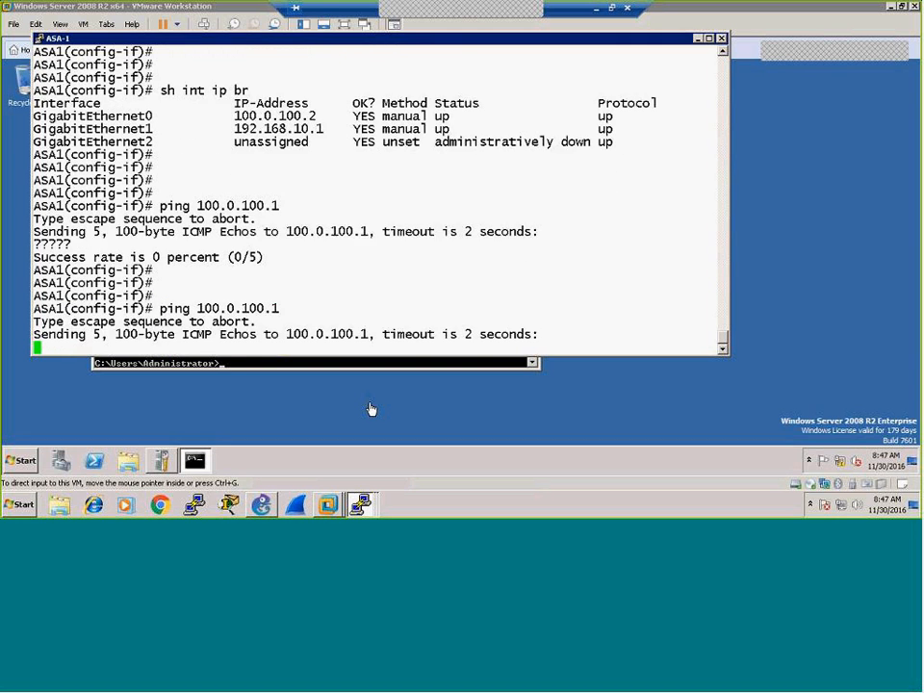
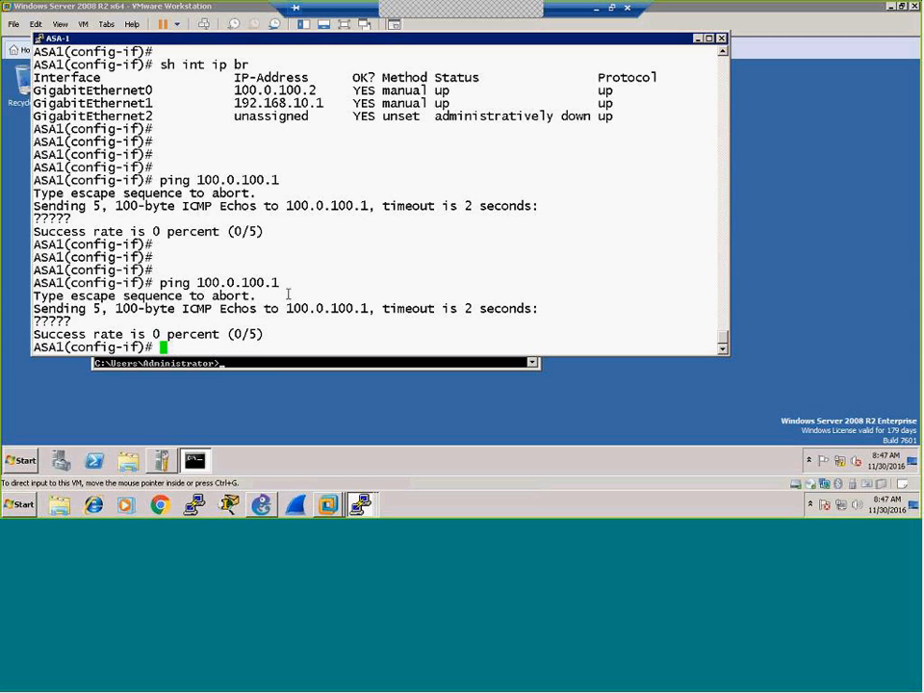
Step: Switch from the Windows Server VM to GNS3's Site to Site VPN topology window
mouse_move(327, 508)
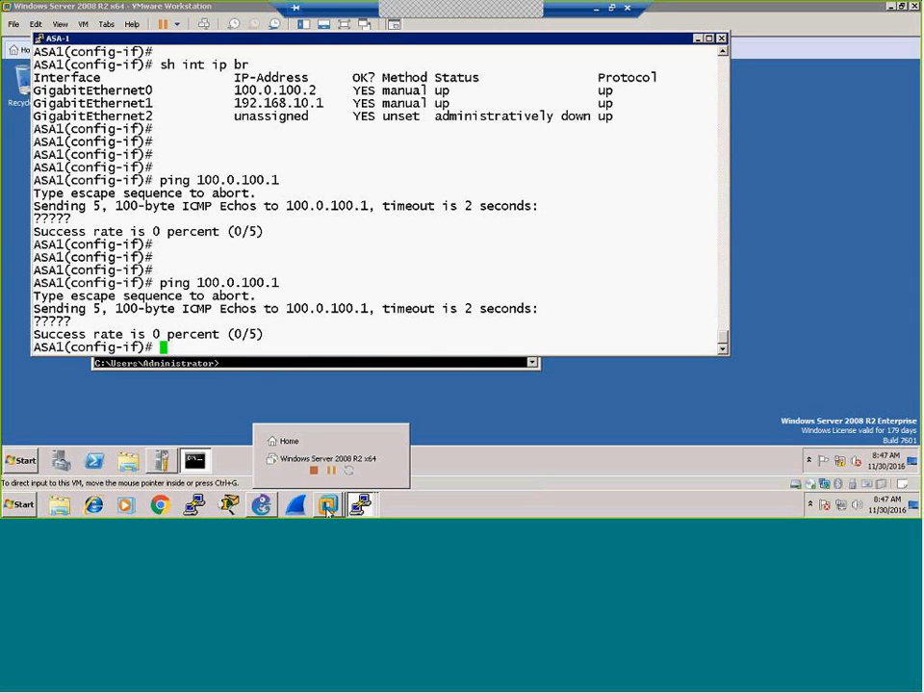
click(261, 505)
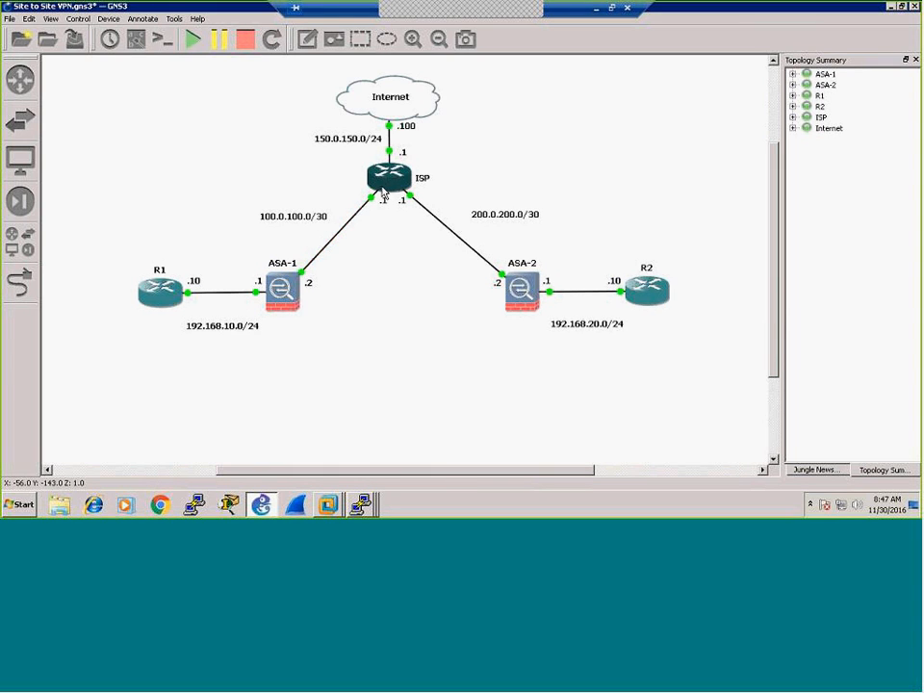
mouse_move(382, 193)
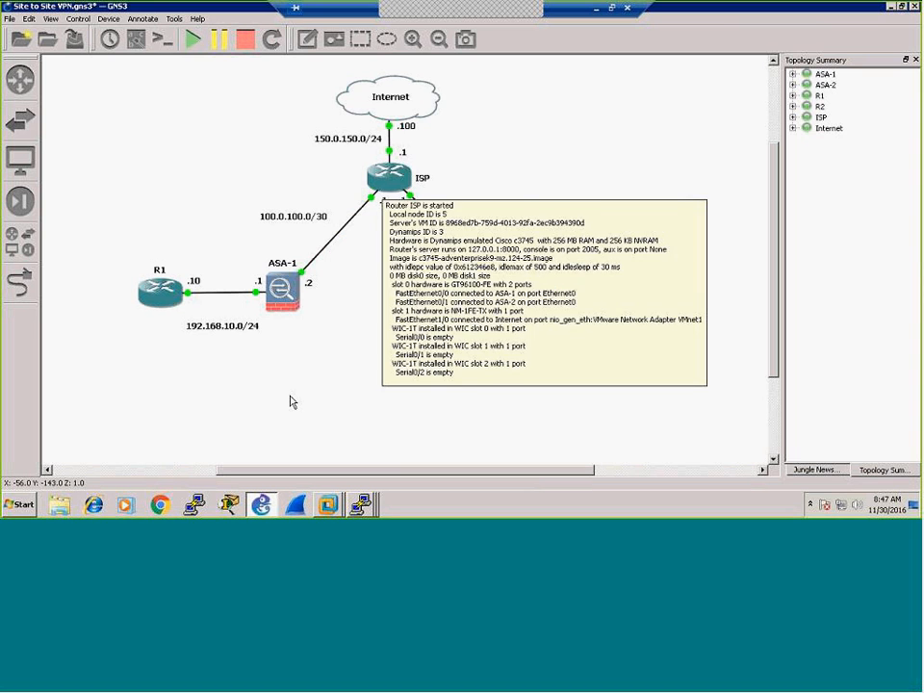
click(362, 507)
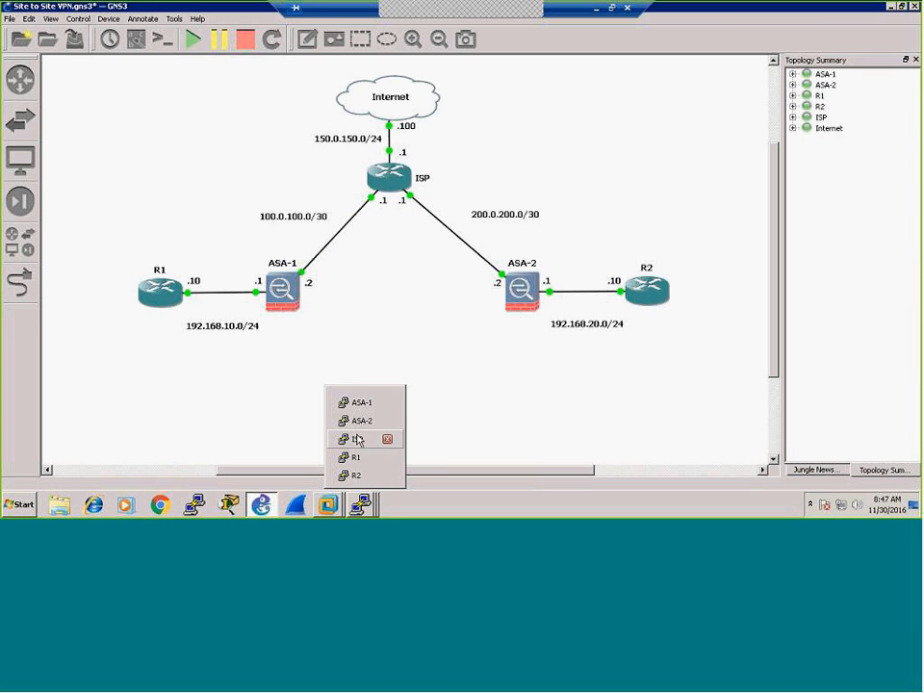
Step: Run 'sh ip int br' on the ISP router to confirm 100.0.100.1, 200.0.200.1 and 150.0.150.1 are up
click(341, 438)
key(Return)
key(Return)
key(Return)
key(Return)
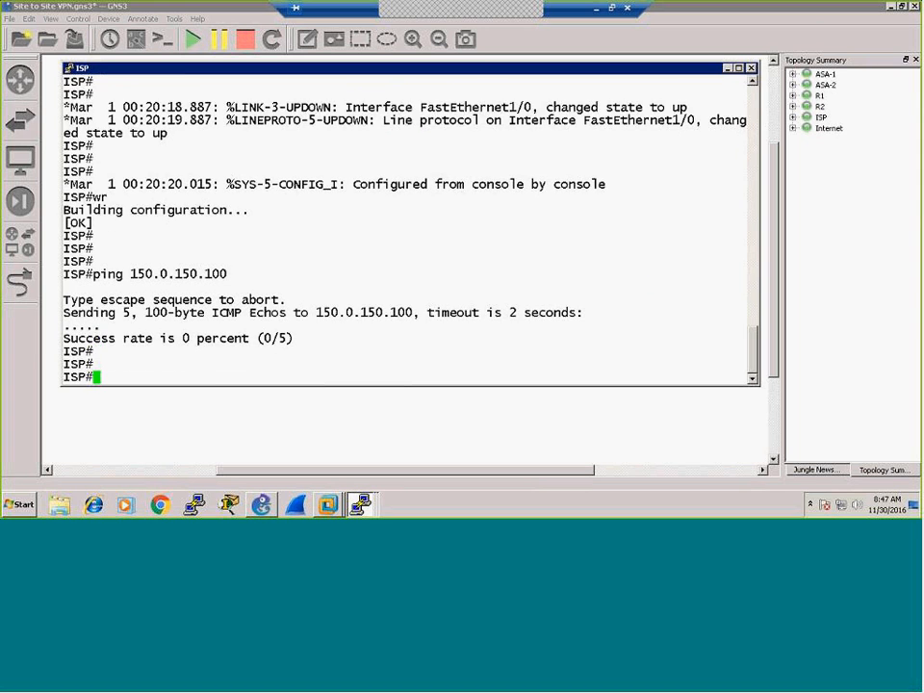
text(sh ip int br)
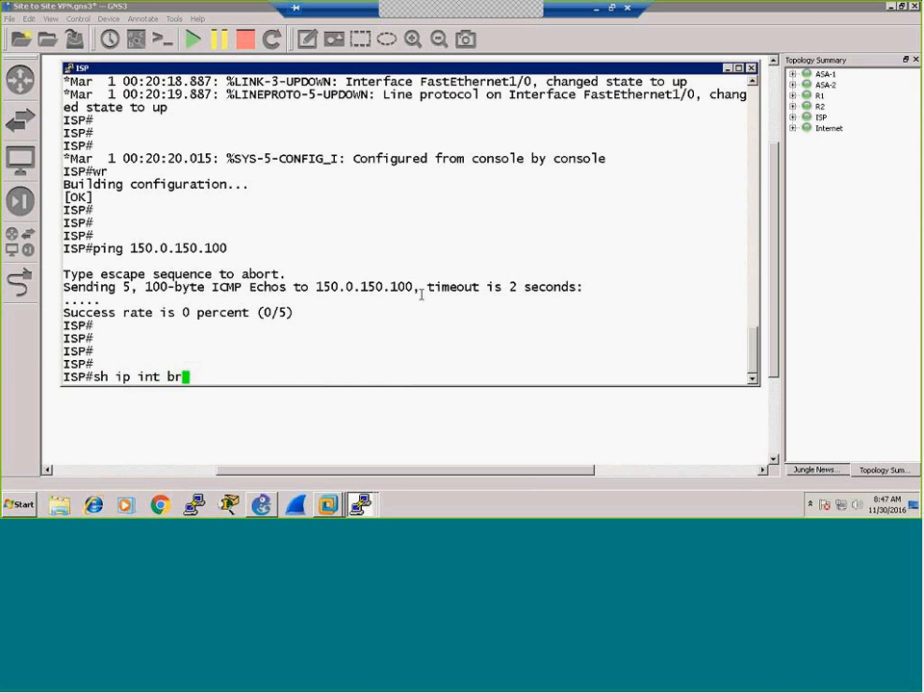
key(Return)
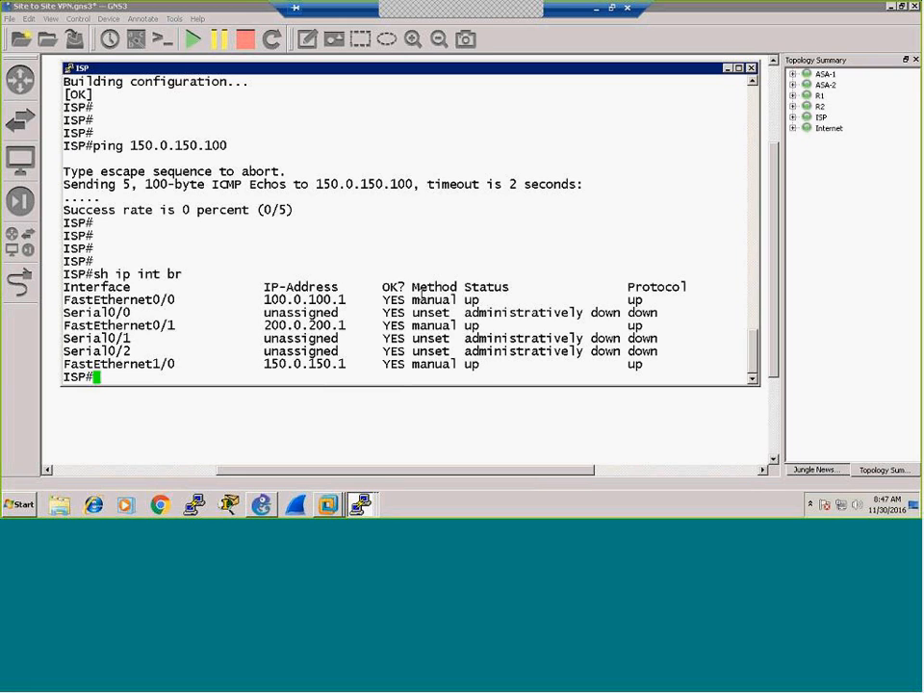
key(Return)
key(Return)
key(Return)
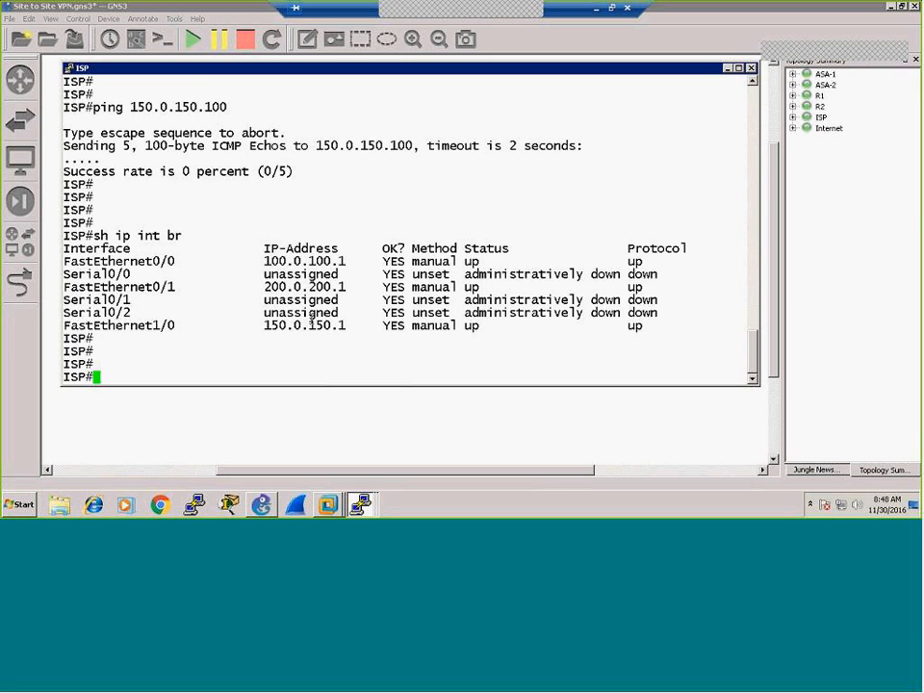
click(361, 504)
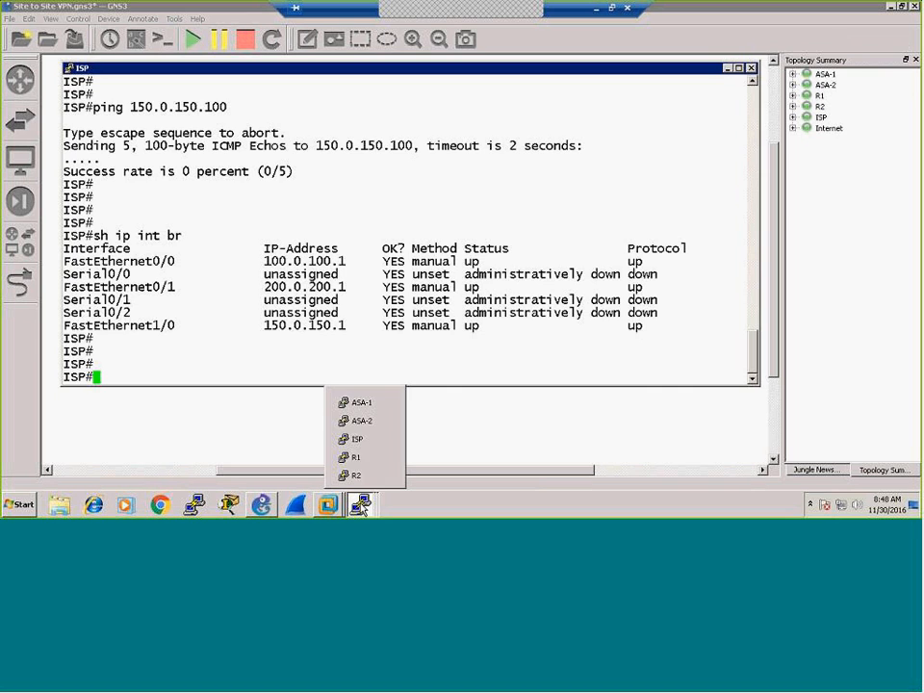
Step: Rerun ASA-1's ping to 100.0.100.1, which still fails
click(359, 403)
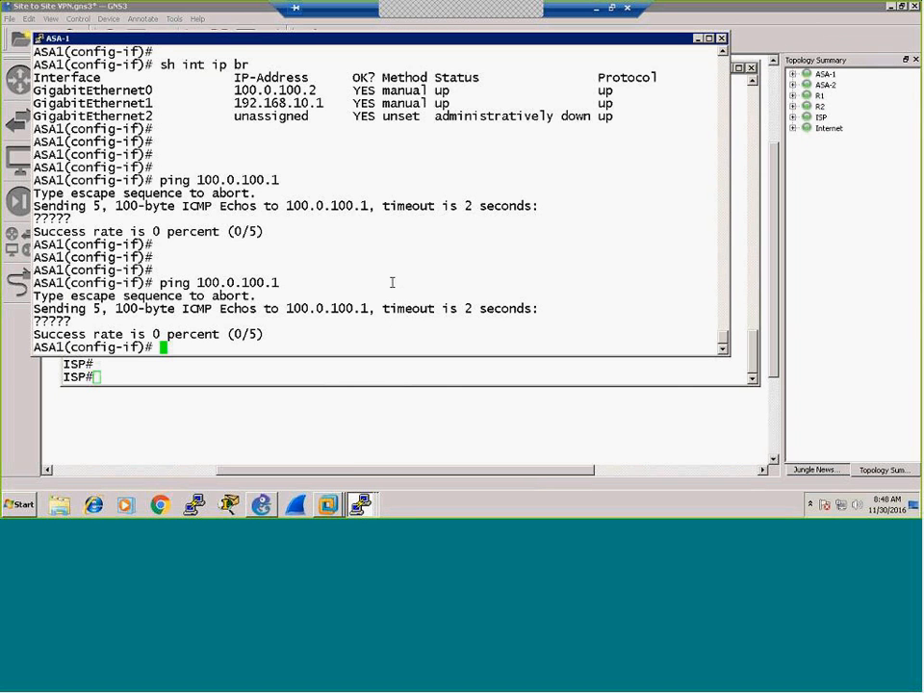
key(Return)
key(Return)
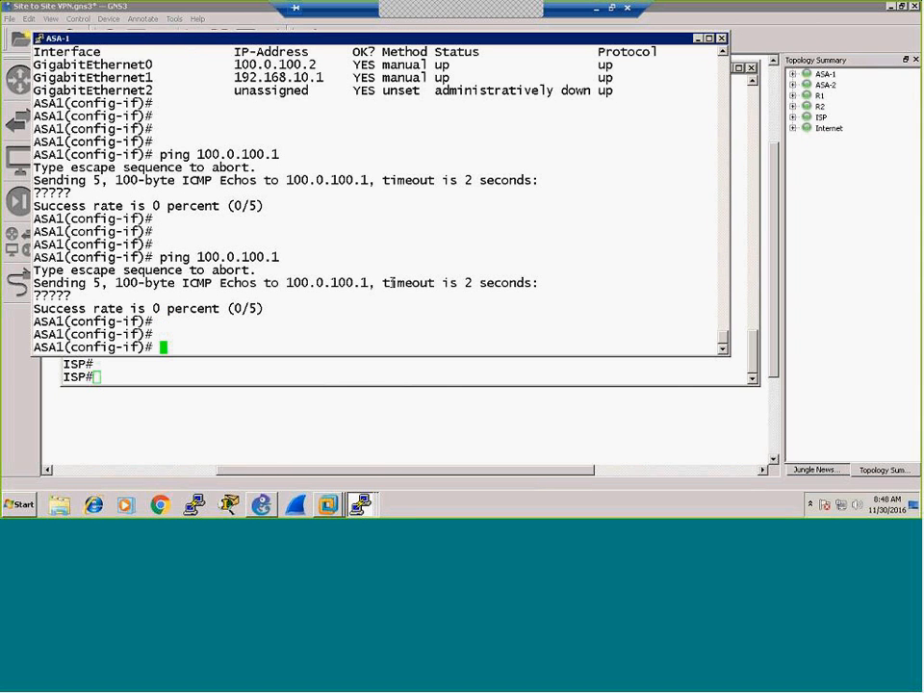
key(Up)
key(Return)
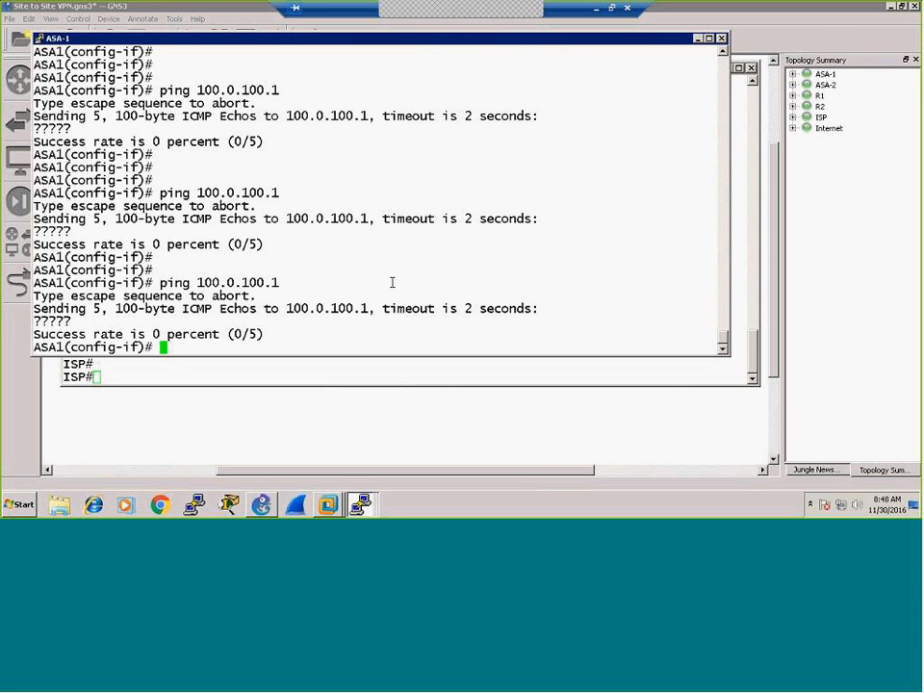
click(249, 418)
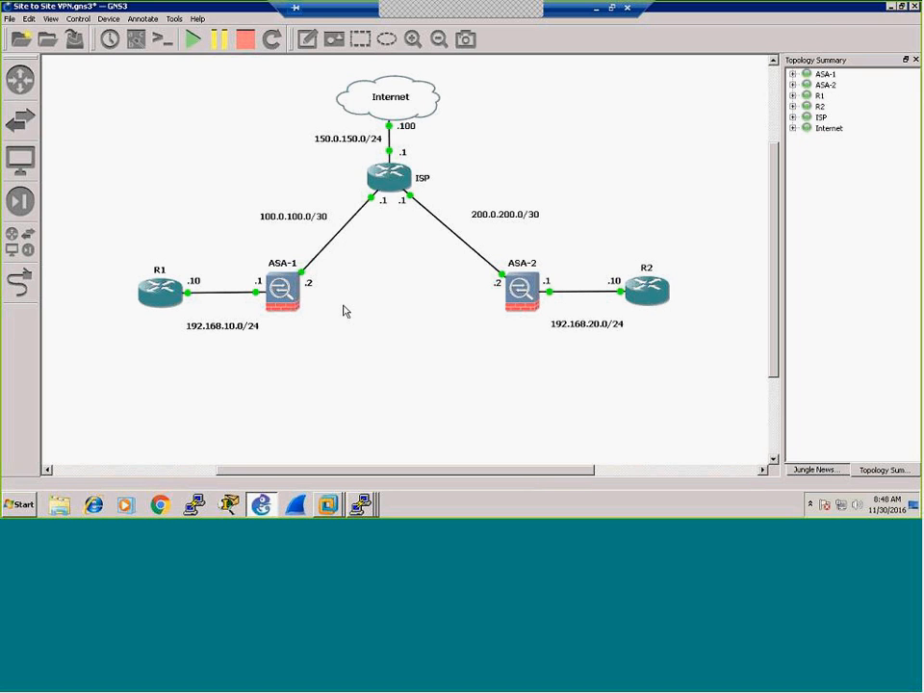
click(361, 504)
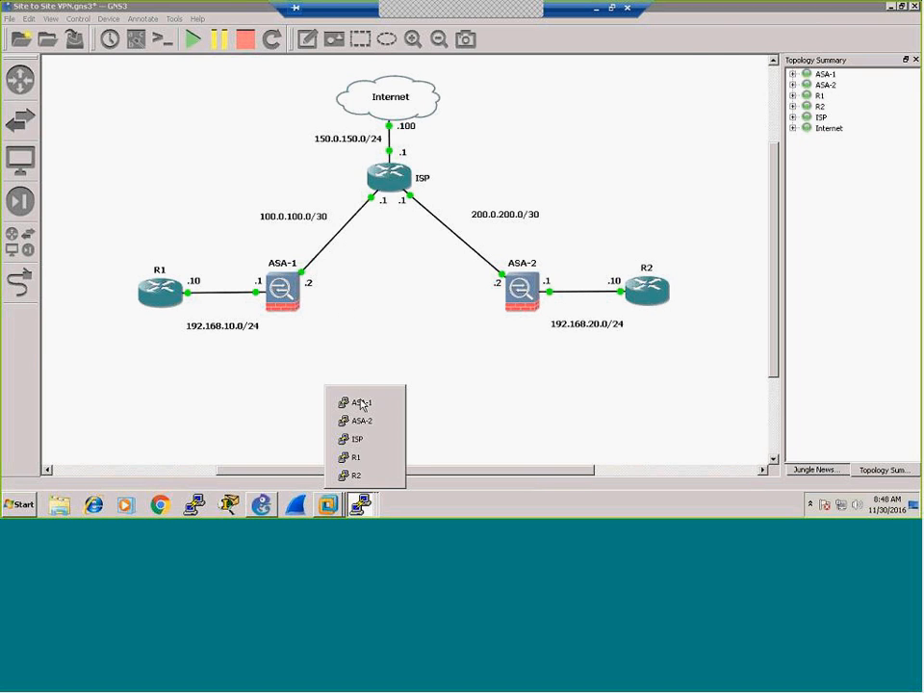
click(361, 404)
Step: Ping 192.168.10.10 from ASA-1; it fails 0/5
key(Return)
key(Return)
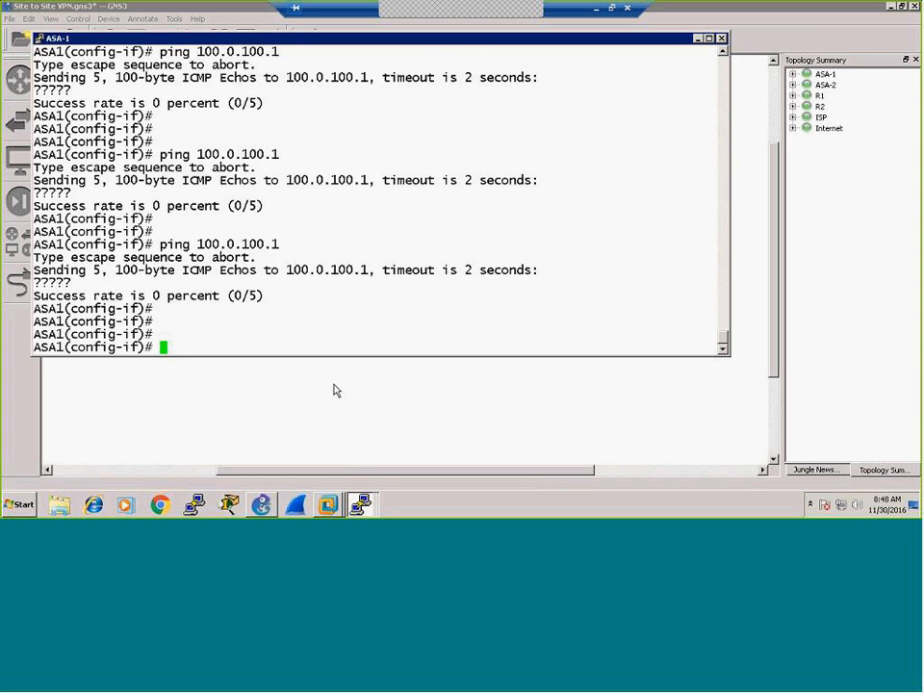
text(ping 192.168.10.10)
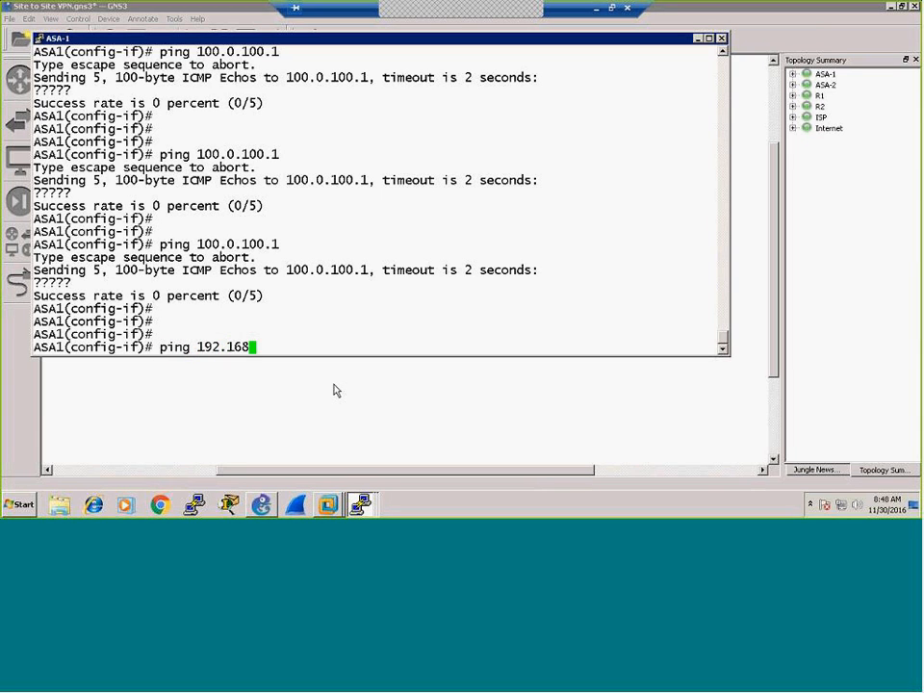
key(Return)
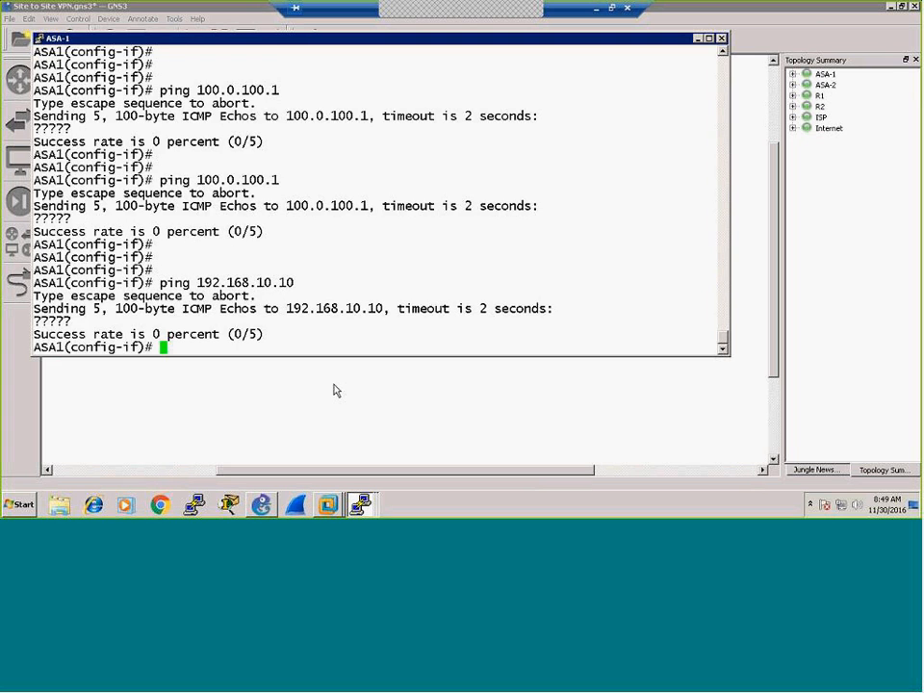
key(Return)
key(Return)
key(Return)
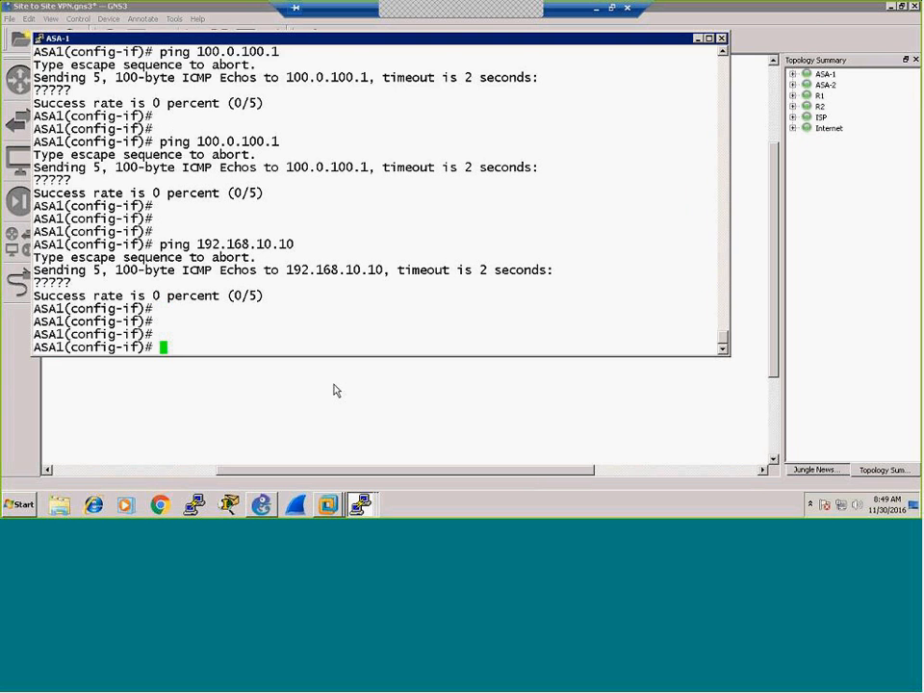
Step: Leave config mode and save ASA-1's configuration with 'wr' (2027 bytes)
key(ctrl+z)
key(Return)
key(Return)
text(wr)
key(Return)
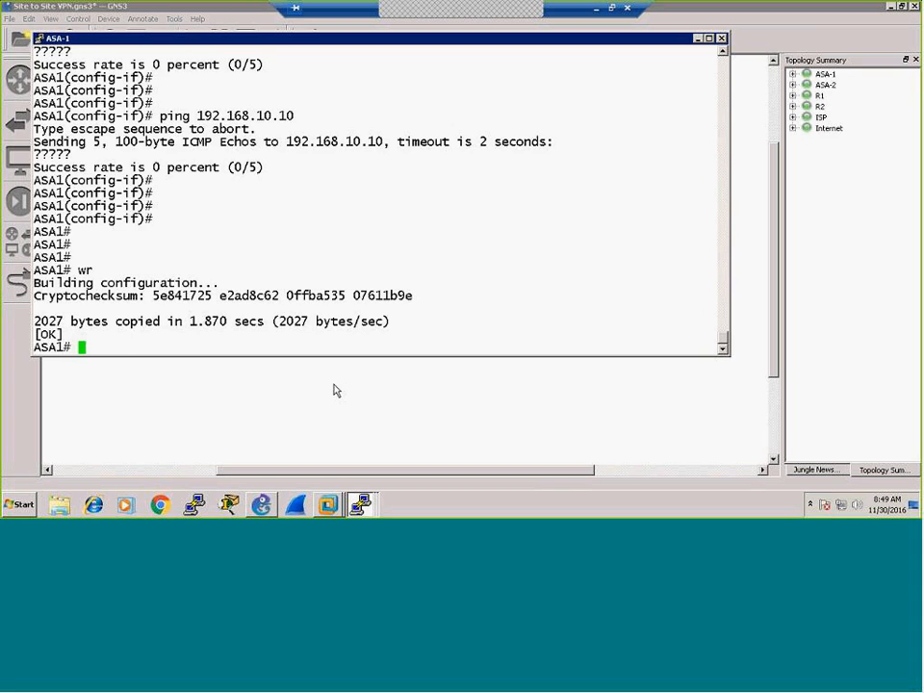
key(Return)
key(Return)
key(Return)
key(Return)
key(Return)
key(Return)
key(Return)
key(Return)
key(Return)
key(Return)
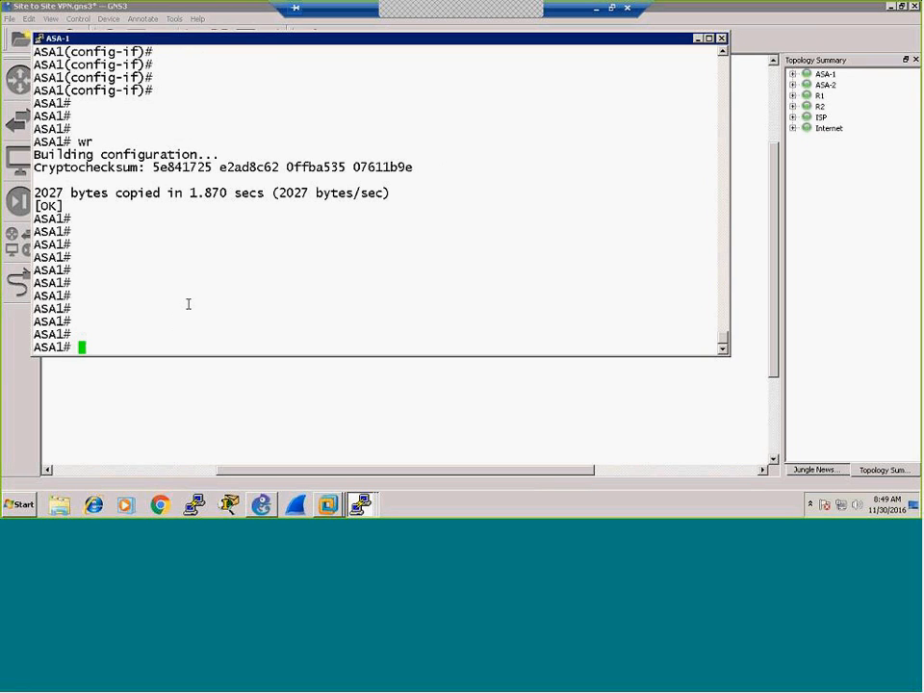
key(Return)
key(Return)
key(Return)
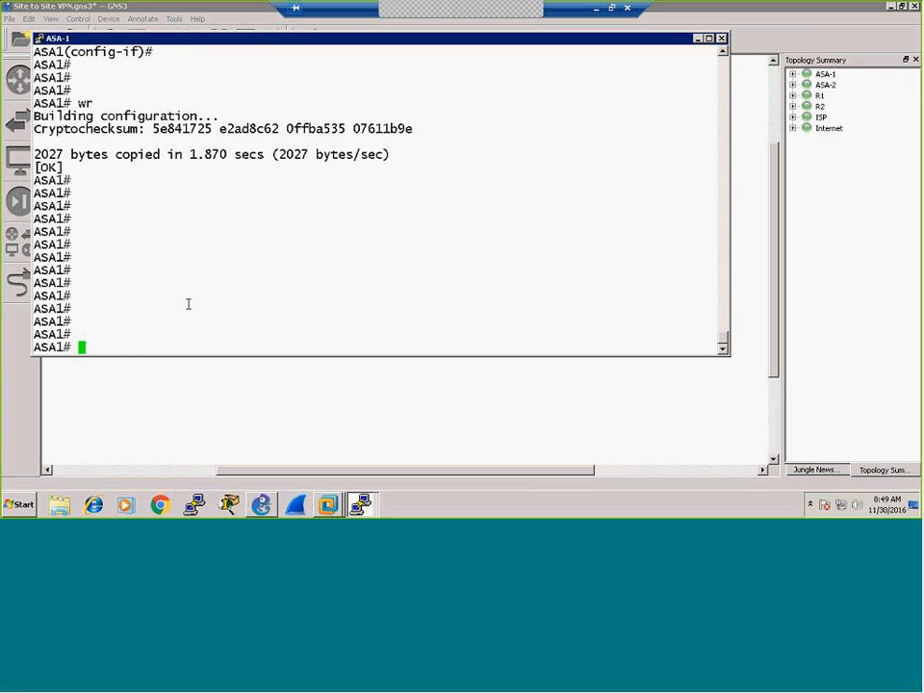
Step: Confirm via 'sh int ip br' that ASA-1 has 100.0.100.2 and 192.168.10.1 up, then minimize its console
click(372, 435)
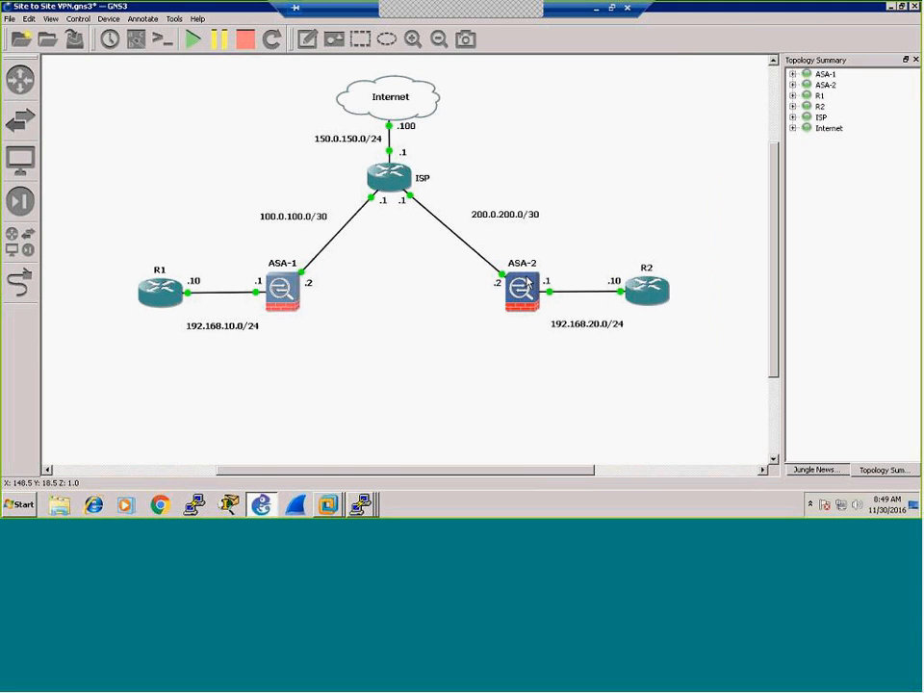
mouse_move(522, 309)
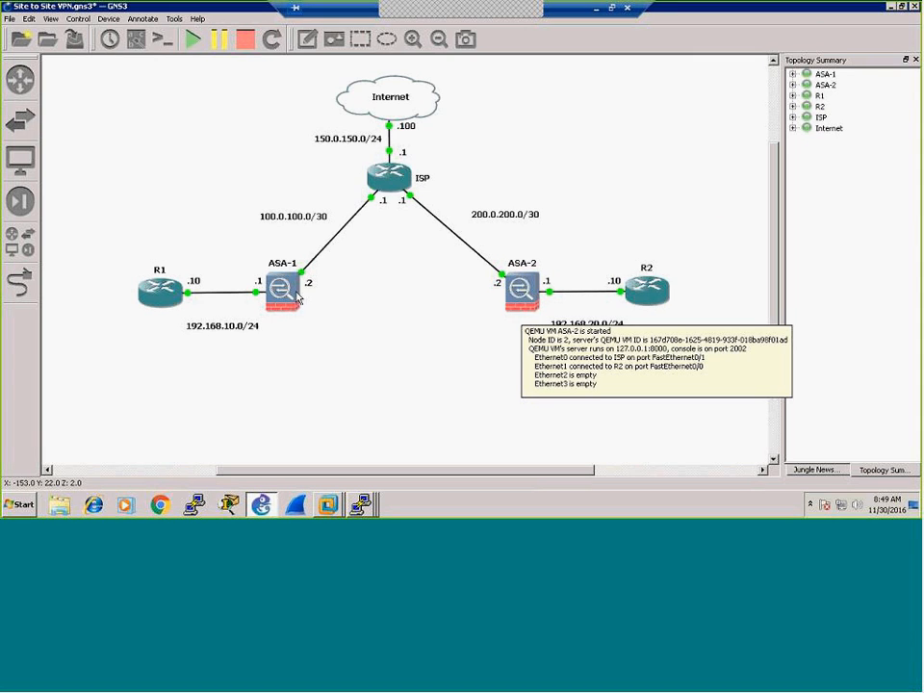
mouse_move(292, 301)
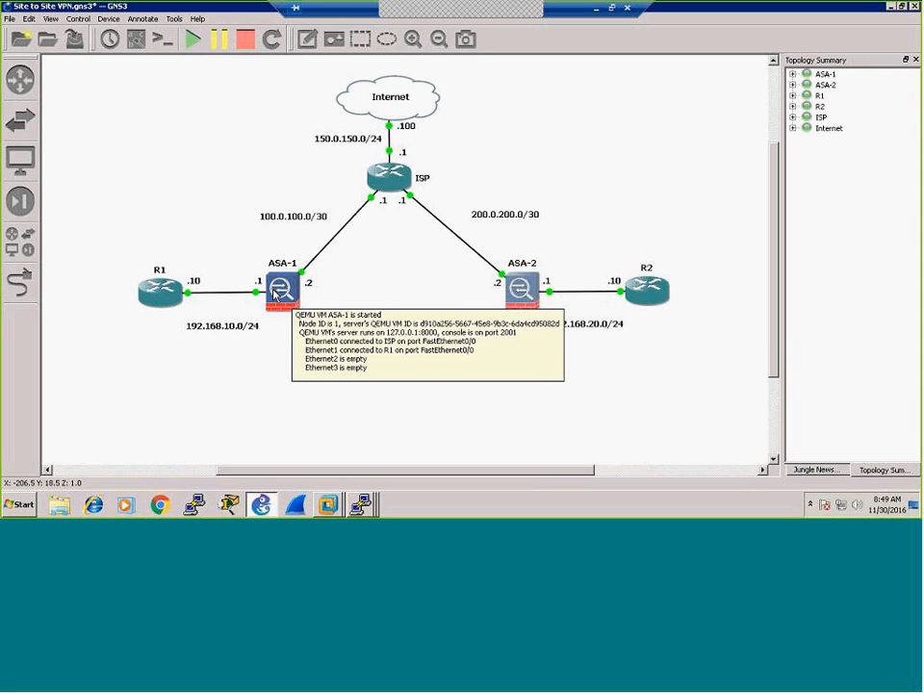
click(360, 503)
click(365, 405)
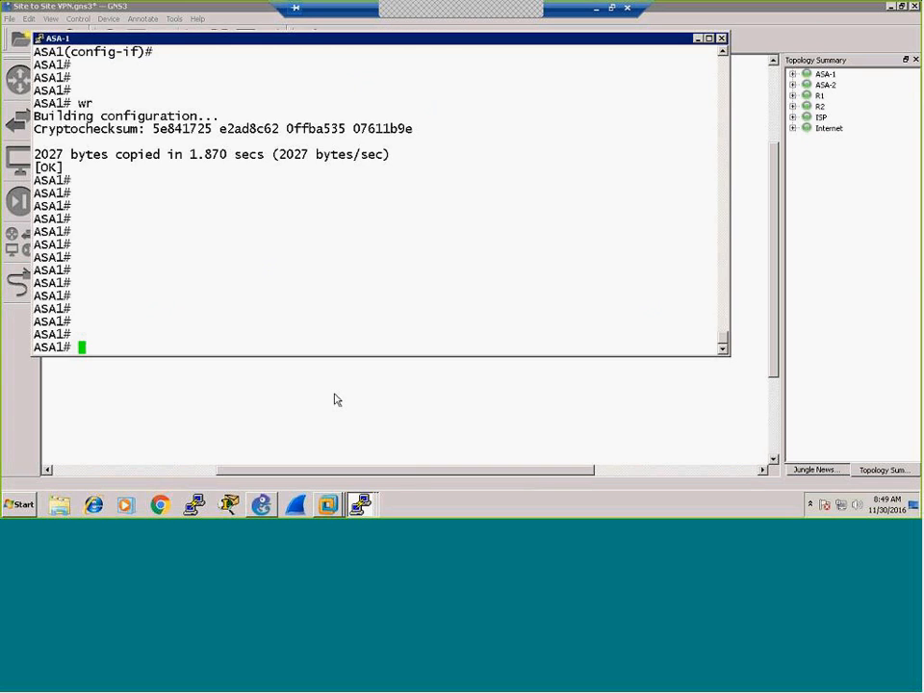
text(sh int ip br)
key(Return)
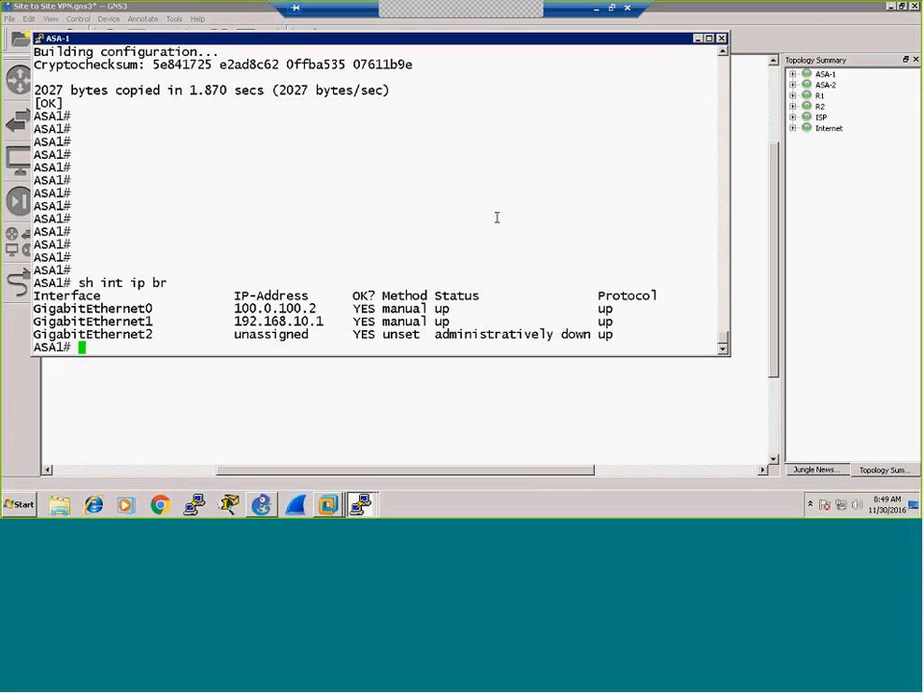
click(698, 39)
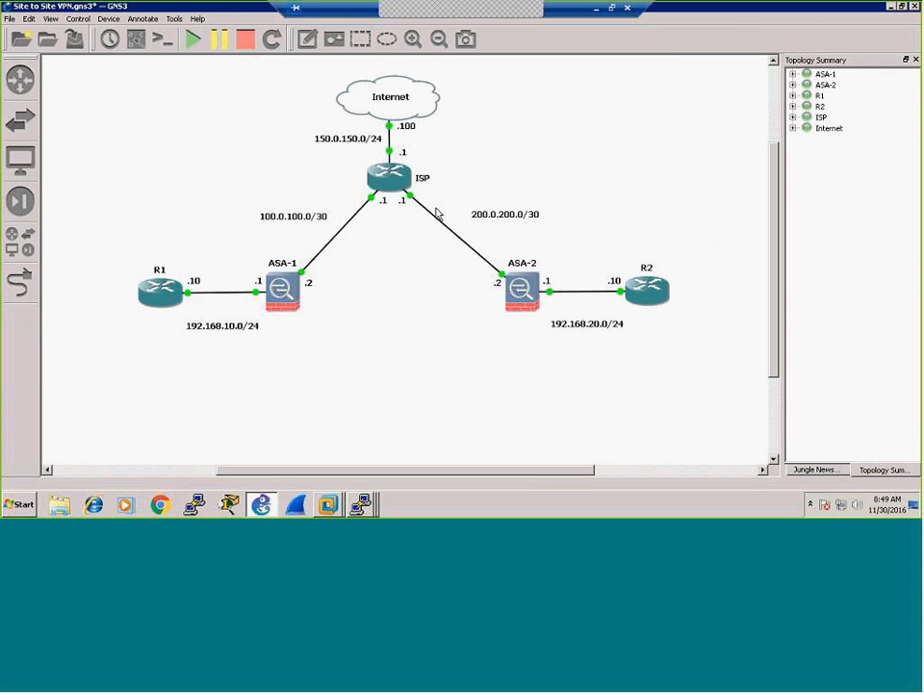
Step: Stop and restart the ASA-1 firewall and watch its console as it boots
right_click(275, 296)
click(292, 381)
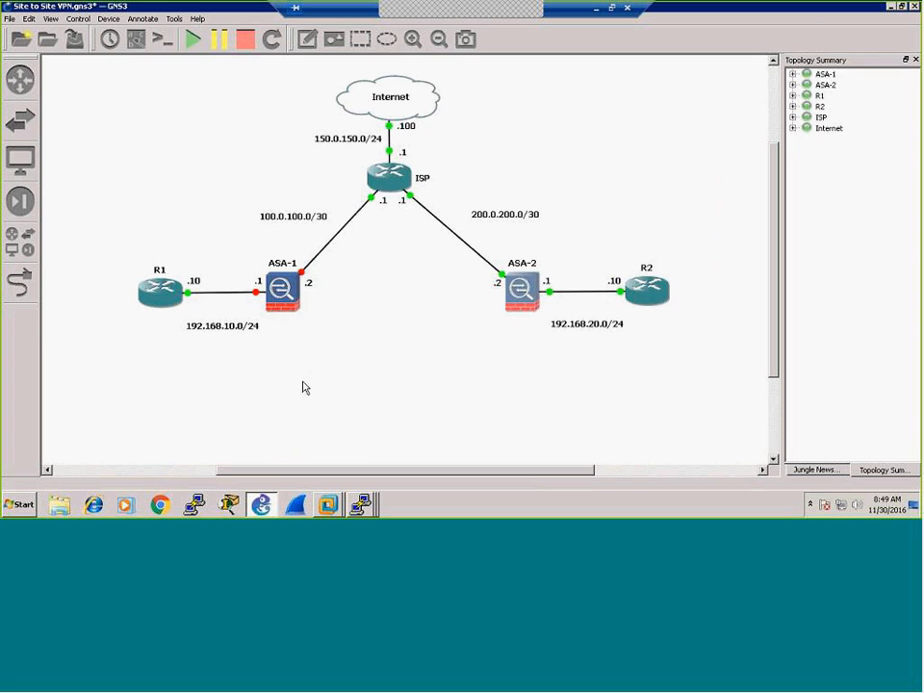
right_click(289, 303)
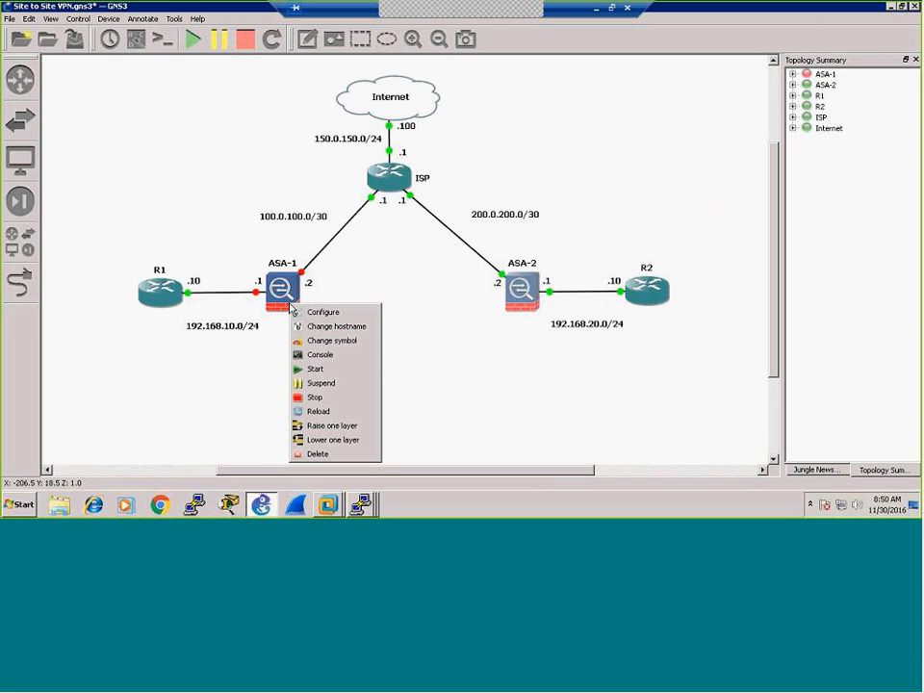
click(315, 372)
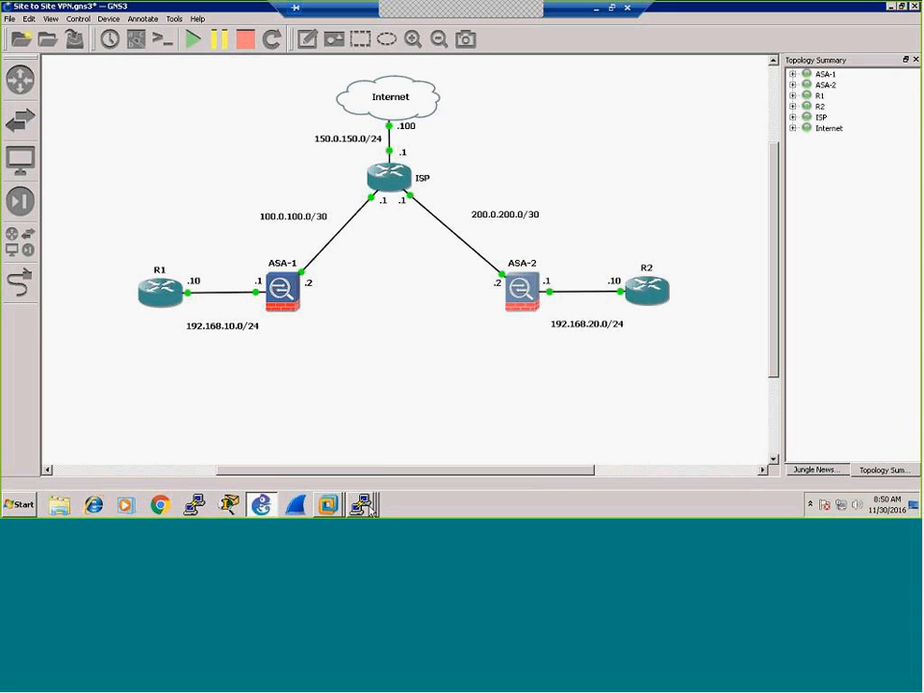
click(370, 507)
click(355, 404)
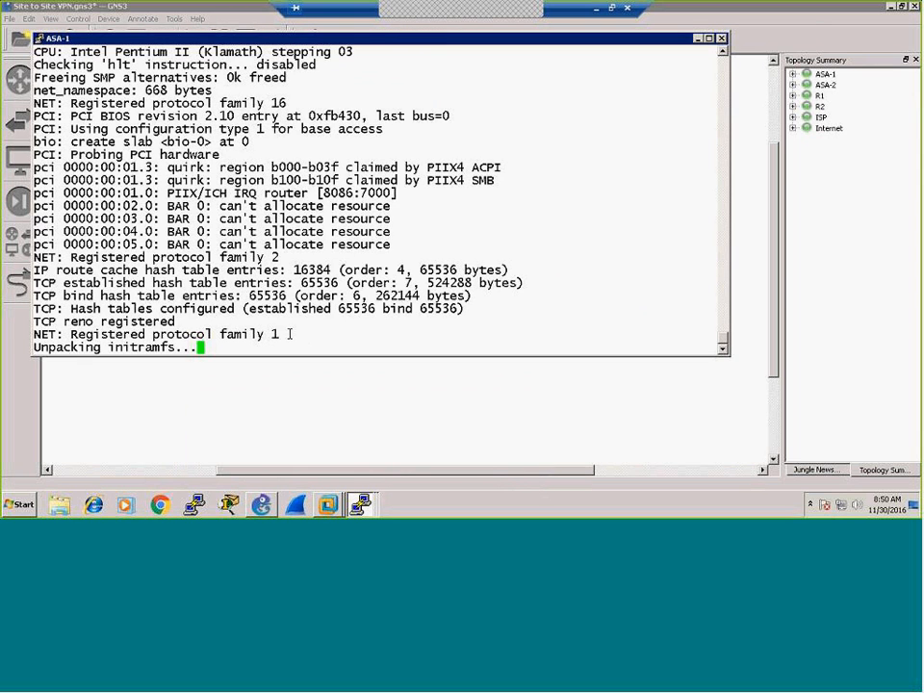
click(359, 508)
Step: Enter configuration mode on ASA-2, set hostname ASA2 and list its interfaces
click(365, 418)
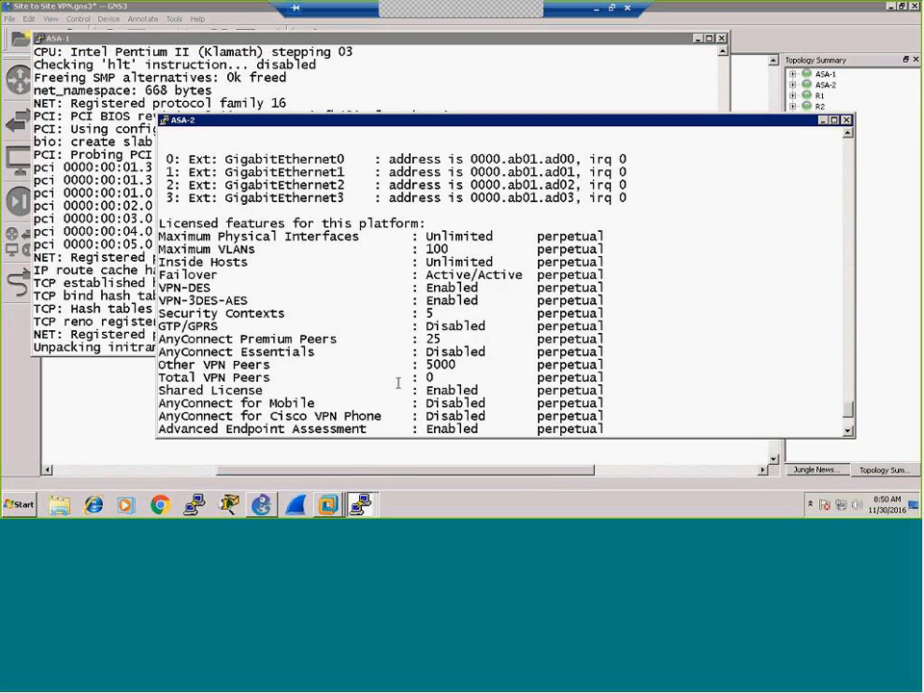
key(Return)
key(Return)
key(Return)
key(Return)
key(Return)
key(Return)
key(Return)
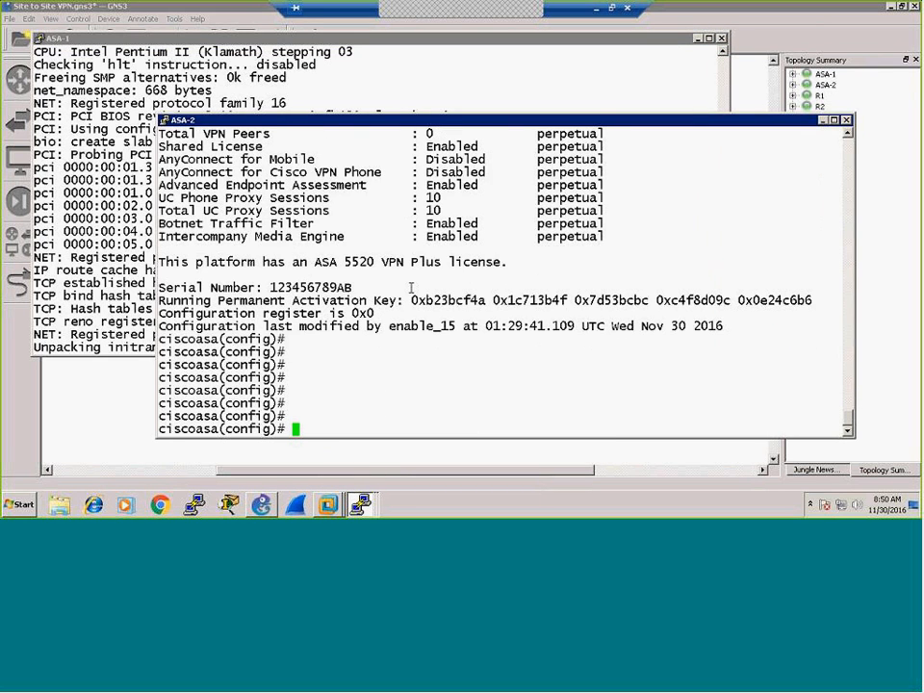
text(conf t)
key(Return)
key(Return)
key(Return)
key(Return)
key(Return)
key(Return)
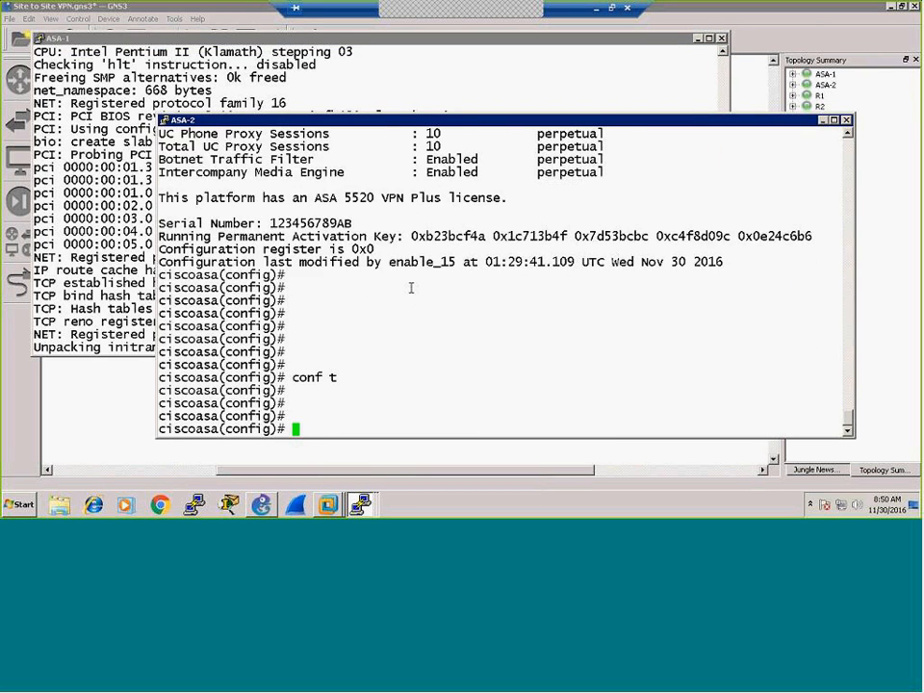
text(hos)
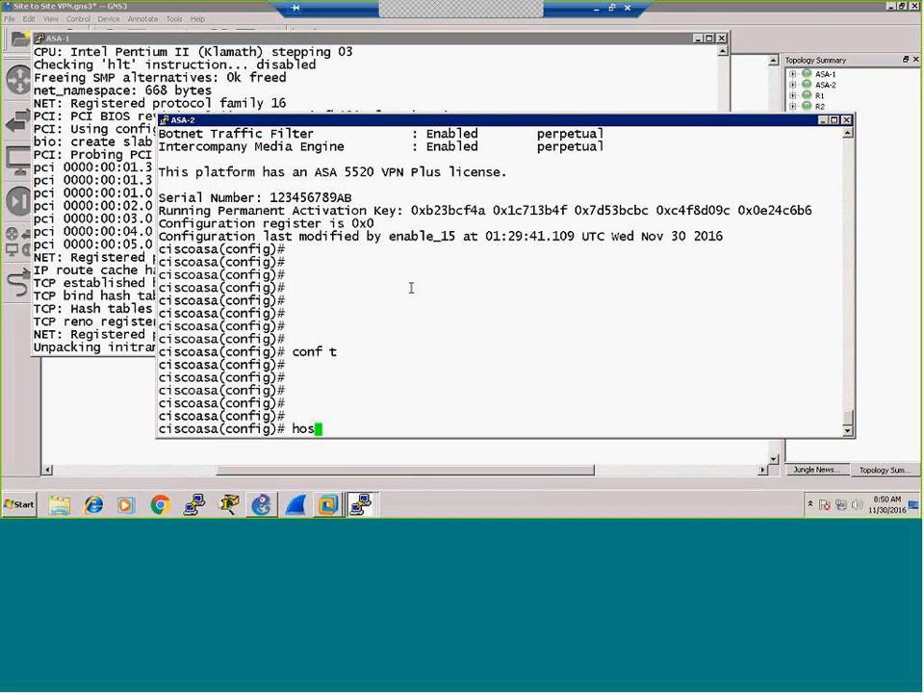
text(tname ASA2)
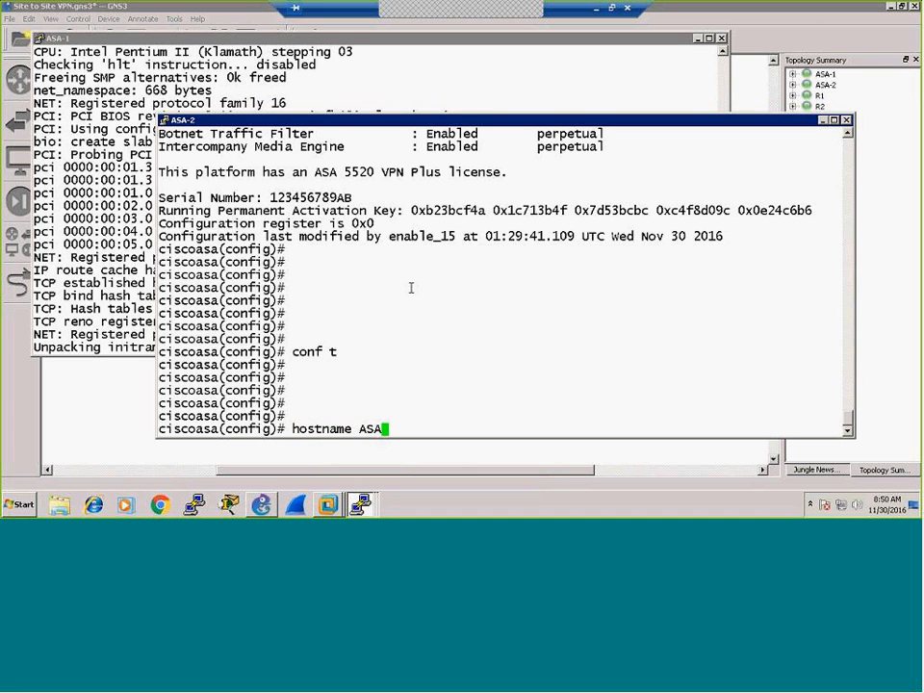
key(Return)
key(Return)
key(Return)
key(Return)
key(Return)
key(Return)
key(Return)
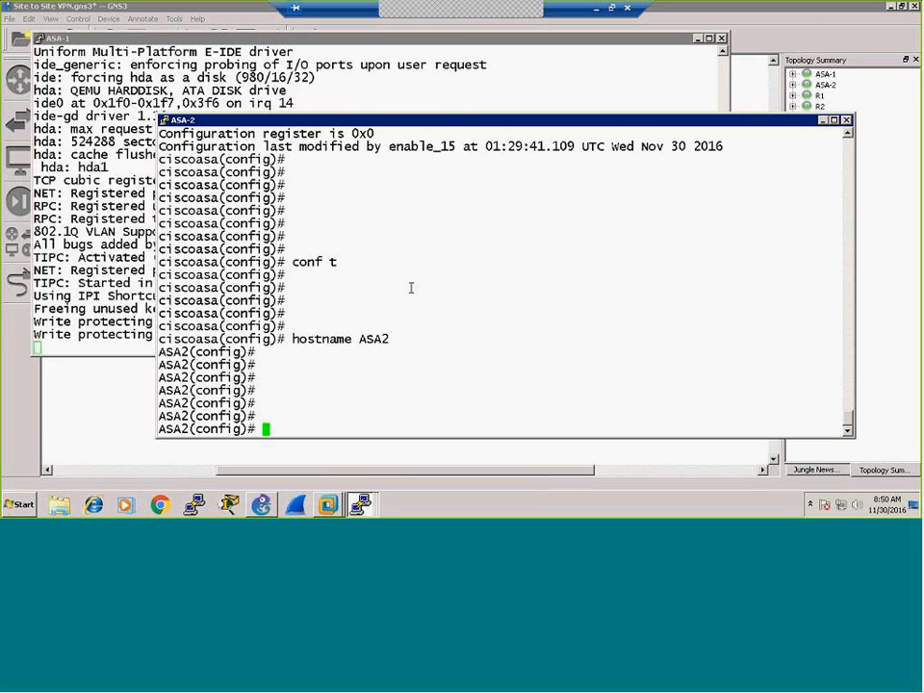
text(int)
key(BackSpace)
key(BackSpace)
key(BackSpace)
key(BackSpace)
text(sh int ip br)
key(Return)
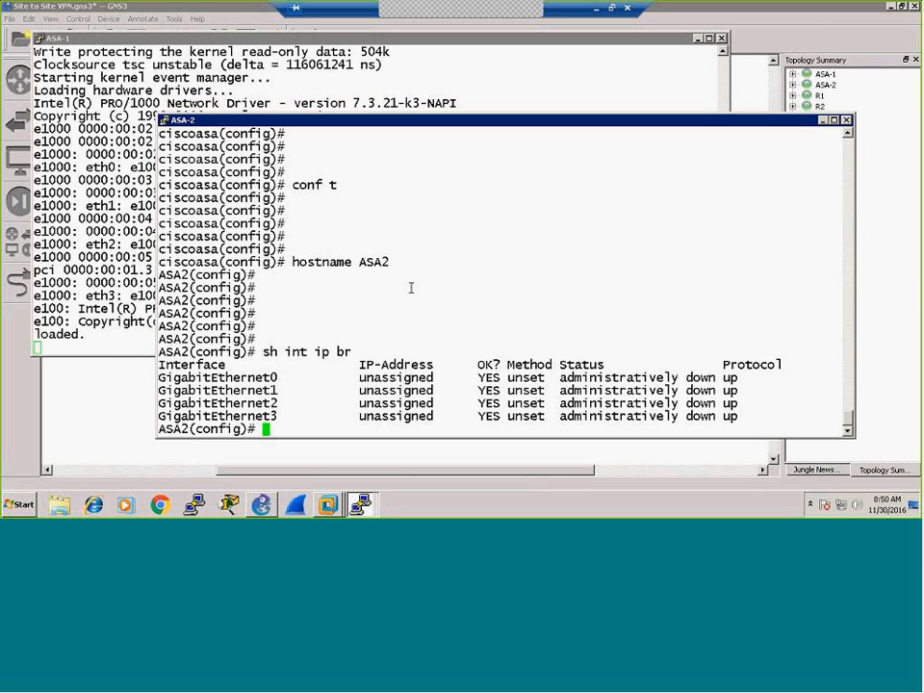
key(Return)
key(Return)
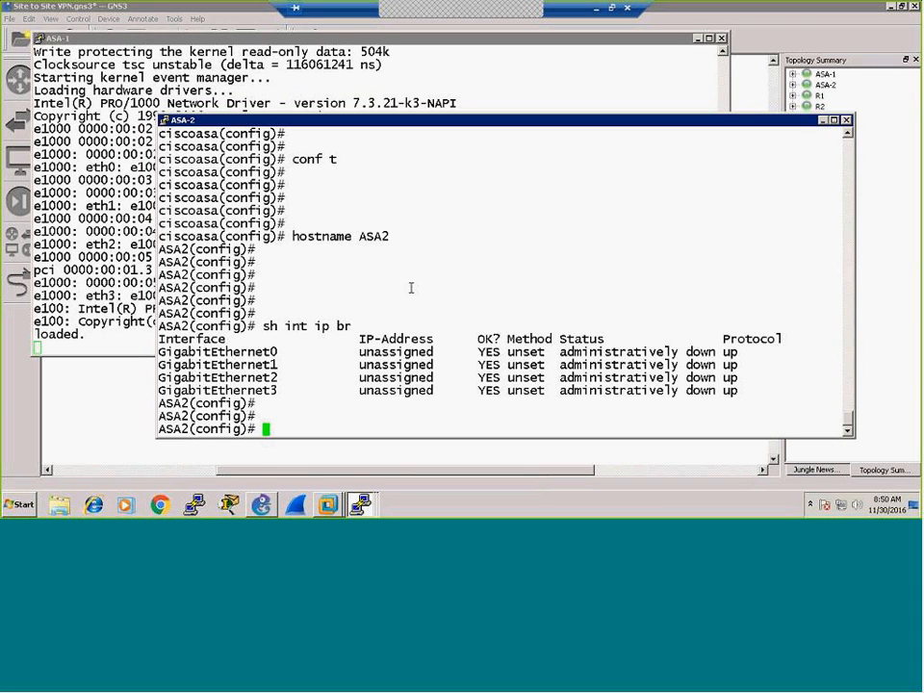
Step: Make GigabitEthernet0 the enabled 'outside' interface at 200.0.200.2/30
text(int g0)
key(Return)
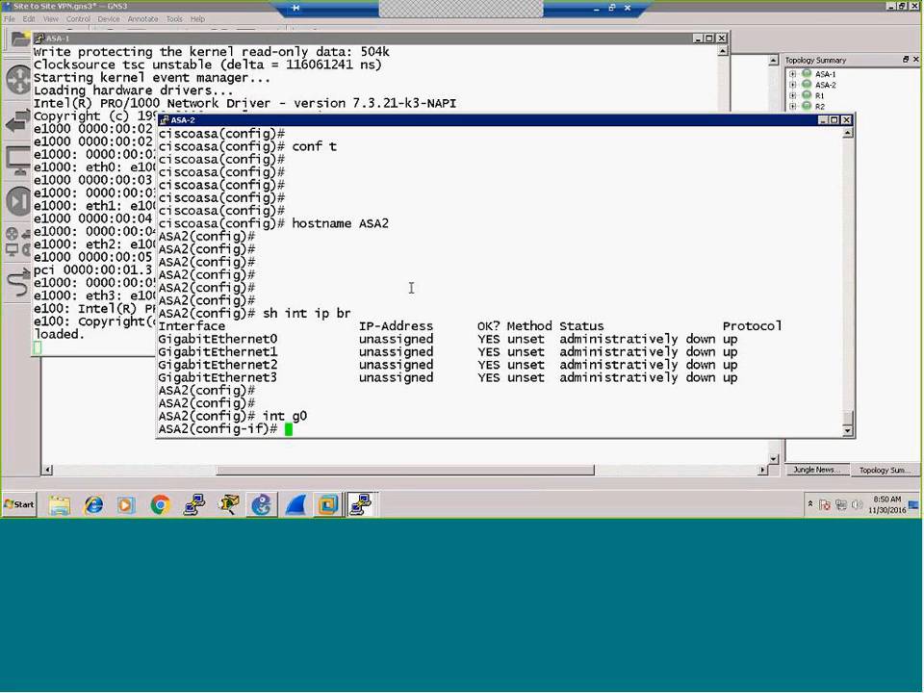
text(nameif outside)
key(Return)
text(ip add 200.0.200.)
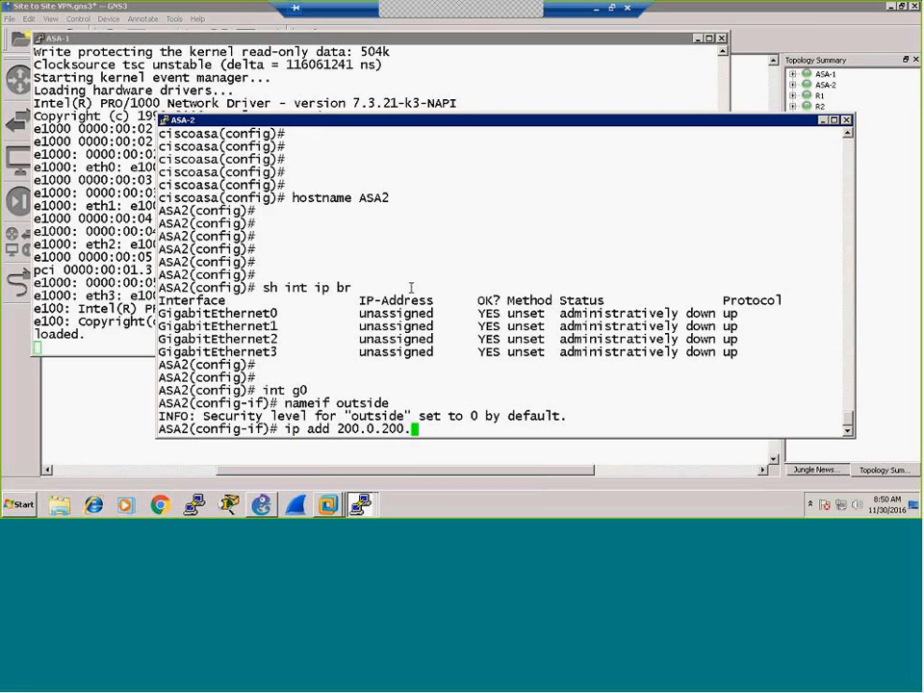
text(2 255.255.255.255.252)
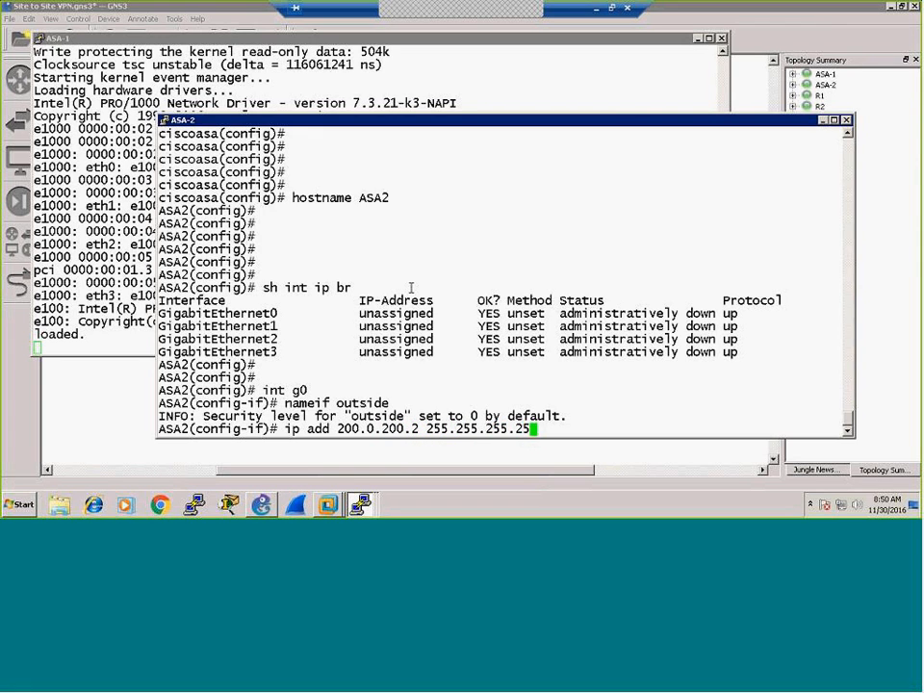
key(Return)
key(Return)
key(Return)
key(Return)
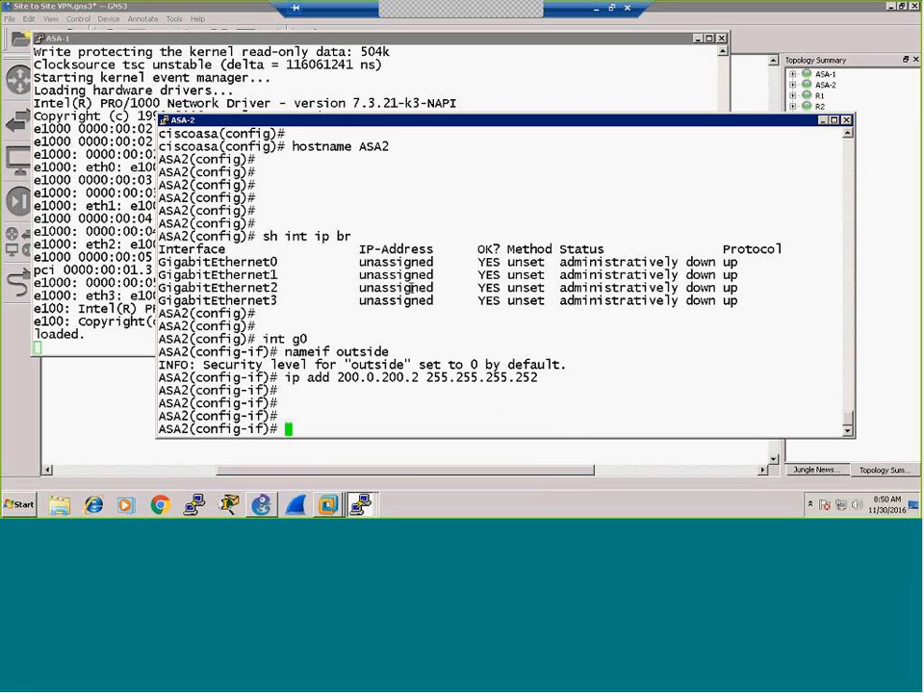
text(no shut)
key(Return)
key(Return)
key(Return)
key(Return)
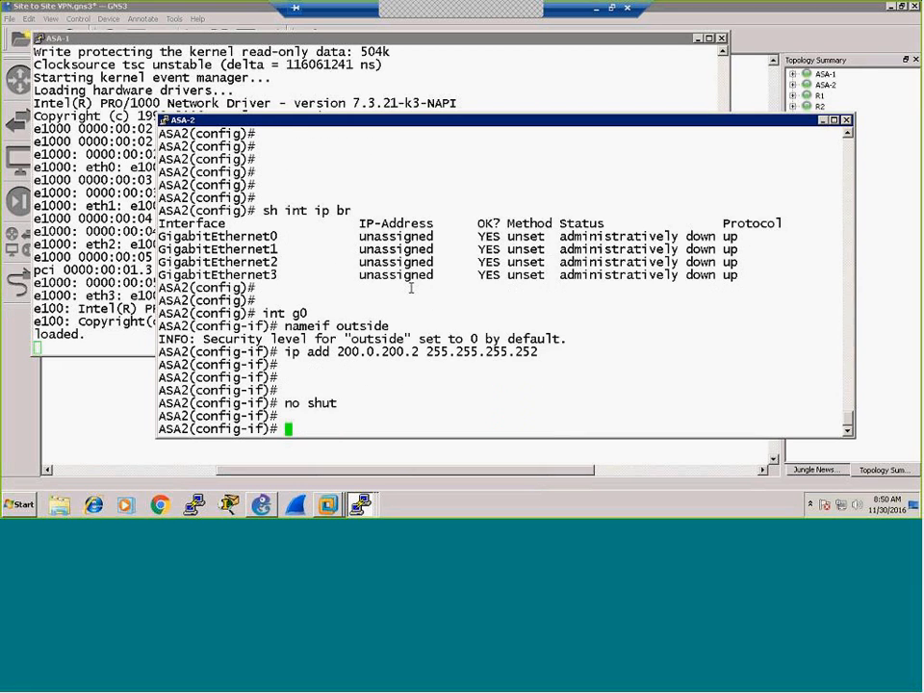
Step: Make GigabitEthernet1 the enabled 'inside' interface at 192.168.20.1 255.255.255.0
key(Return)
text(int g1)
key(Return)
text(nameif inside)
key(Return)
text(ip)
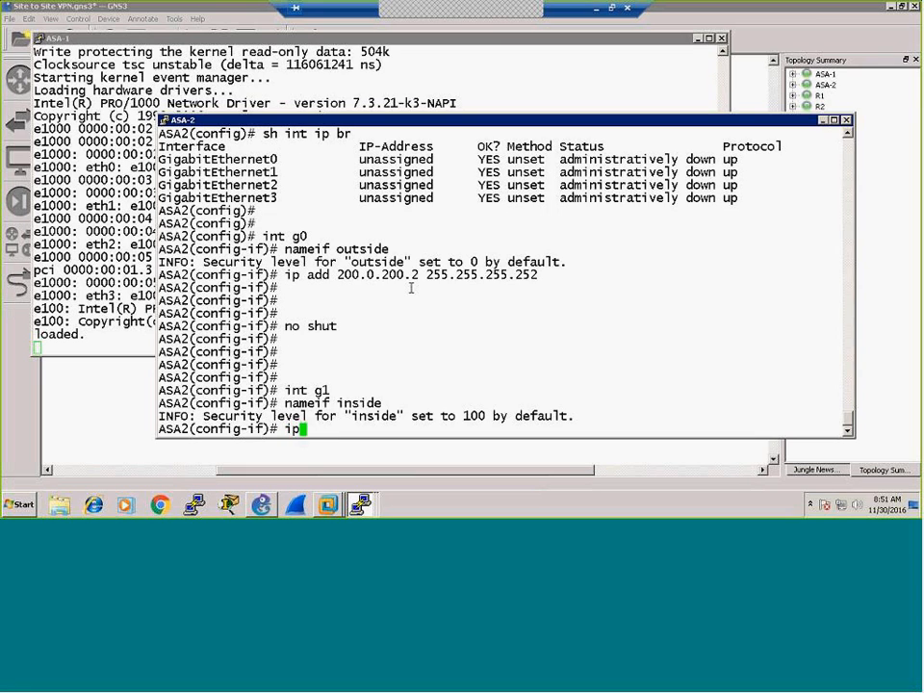
text( add 192.168.2)
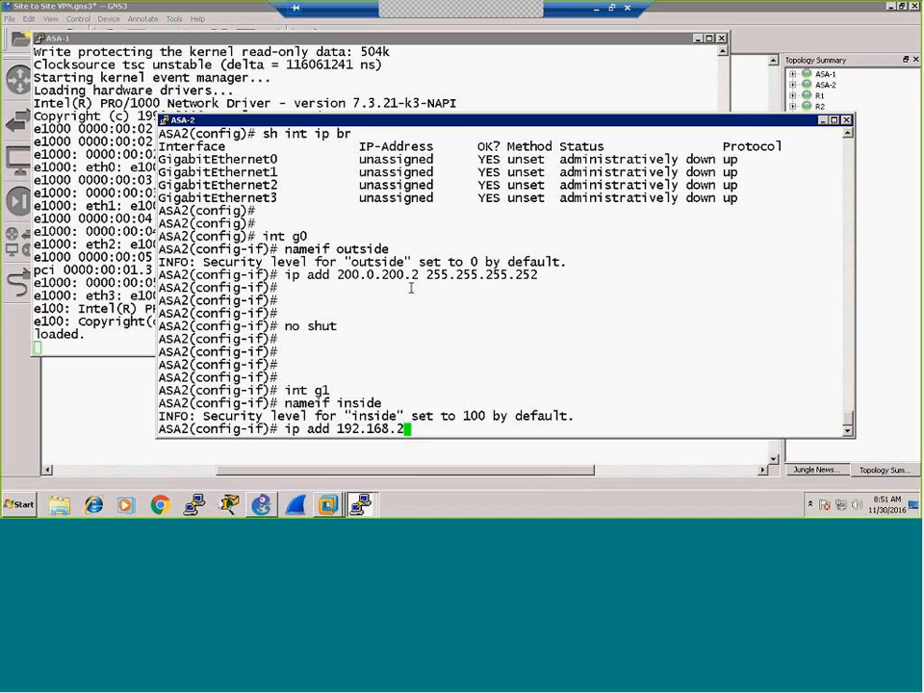
text(0.1 255.255)
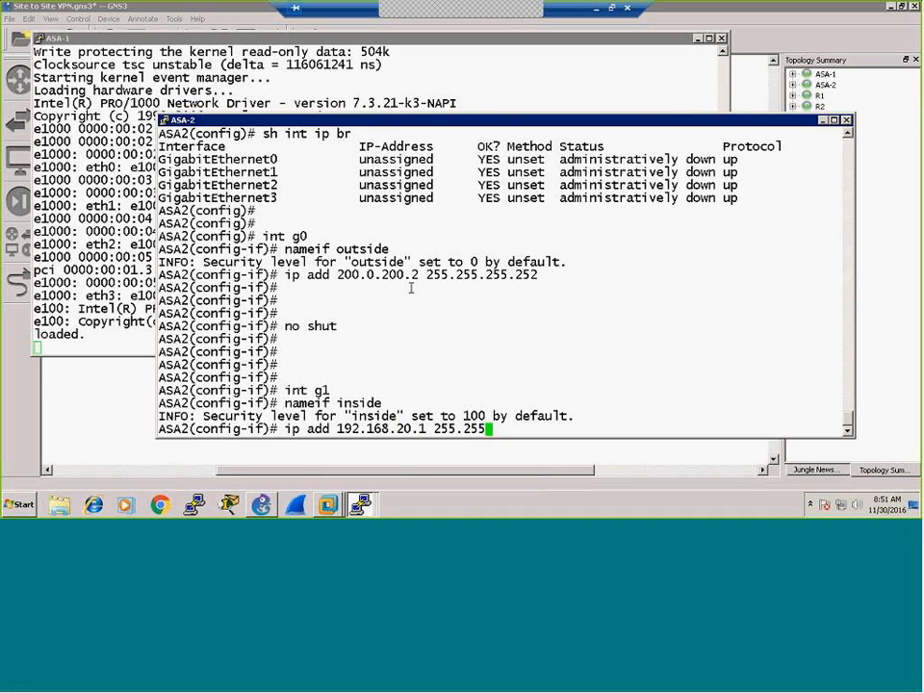
text(.255.0)
key(Return)
text(no shut)
key(Return)
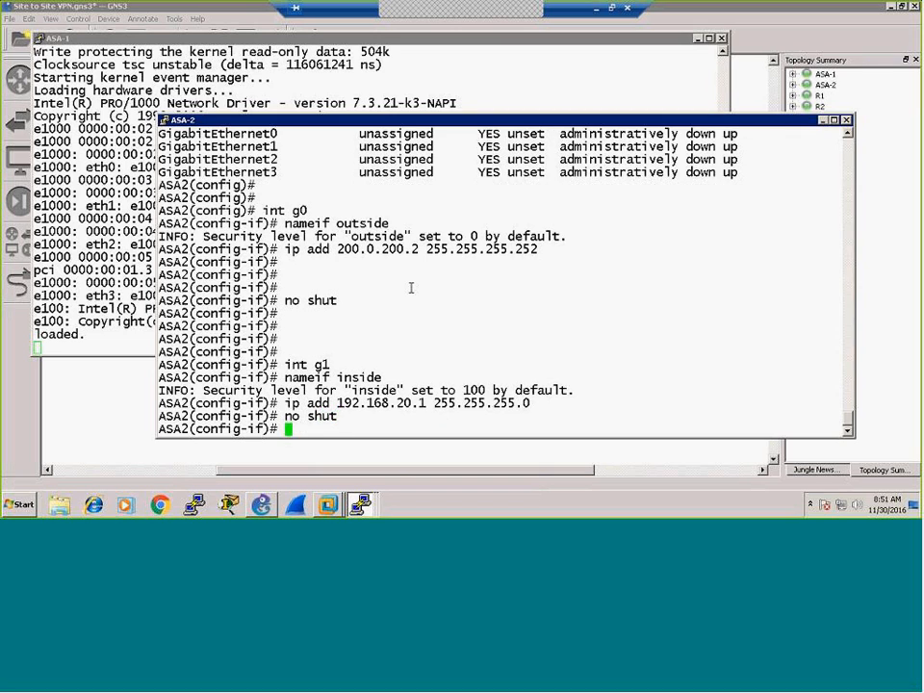
key(Return)
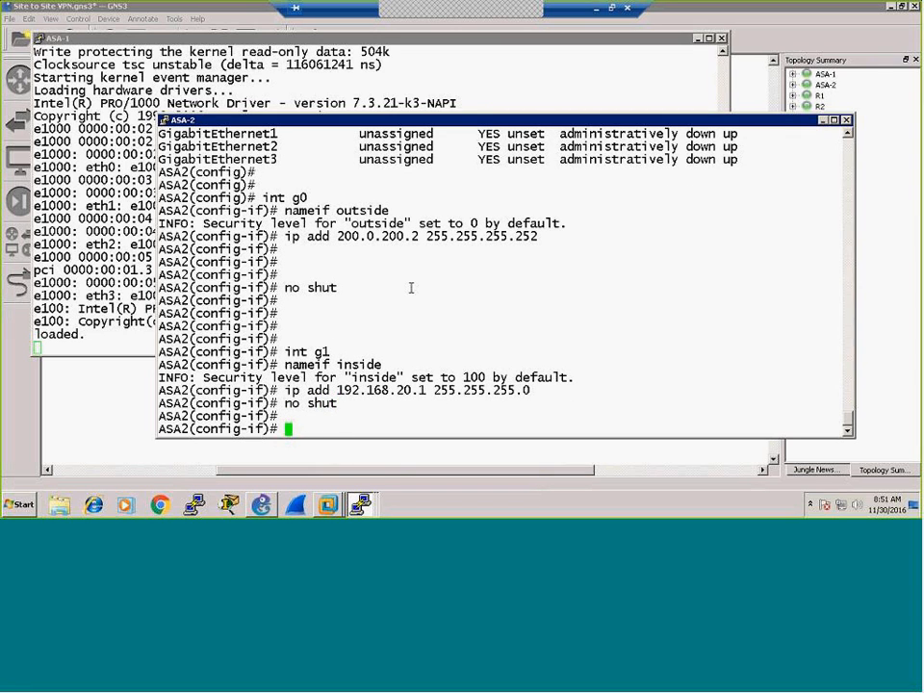
key(Return)
key(Return)
key(Return)
Step: List ASA2's interfaces and ping 200.0.200.1 successfully (5/5)
text(sh int ip br)
key(Return)
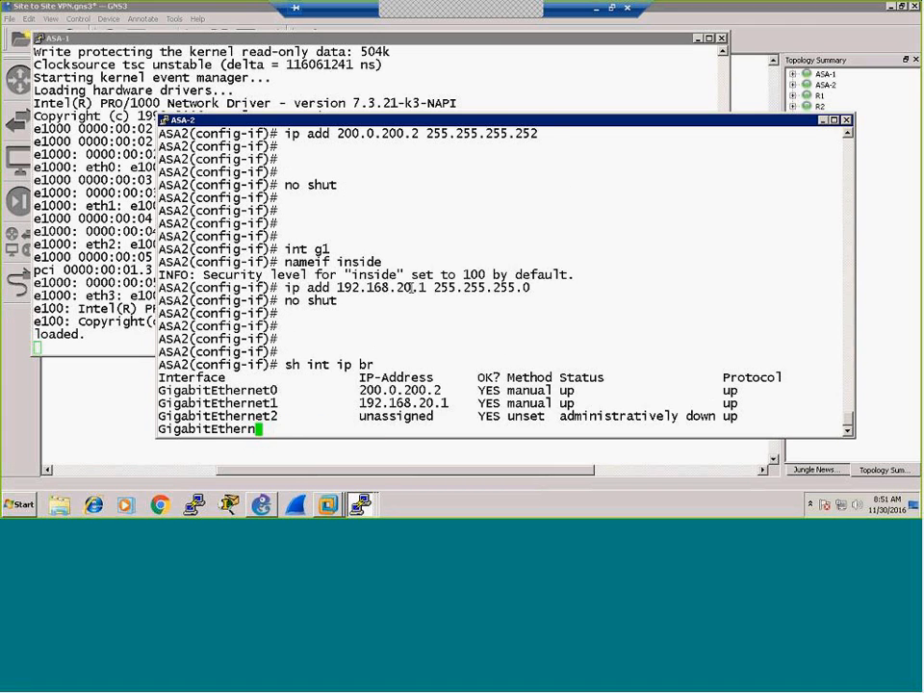
key(Return)
key(Return)
key(Return)
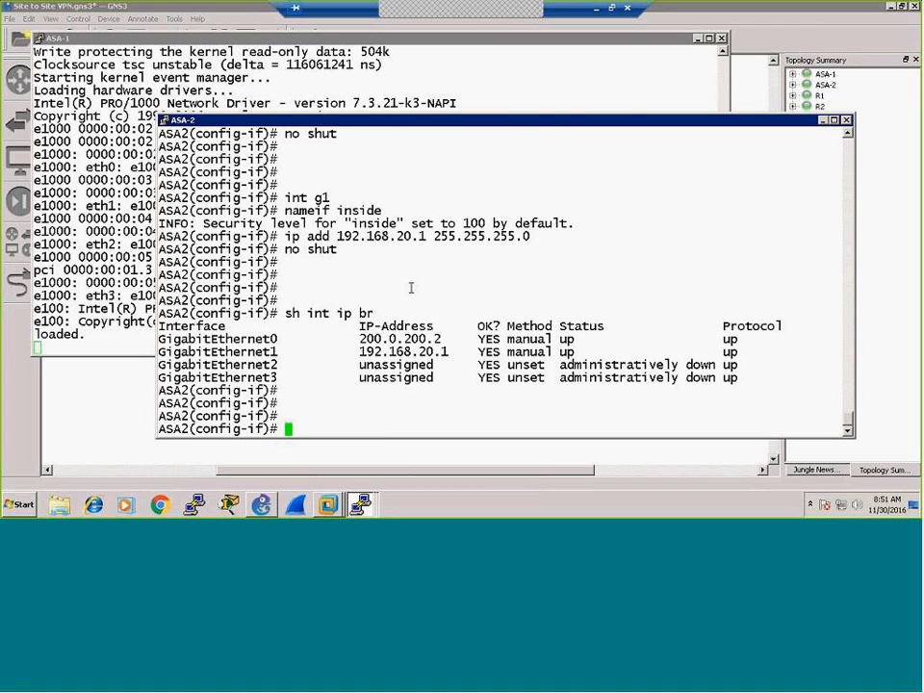
text(ping 200.0.)
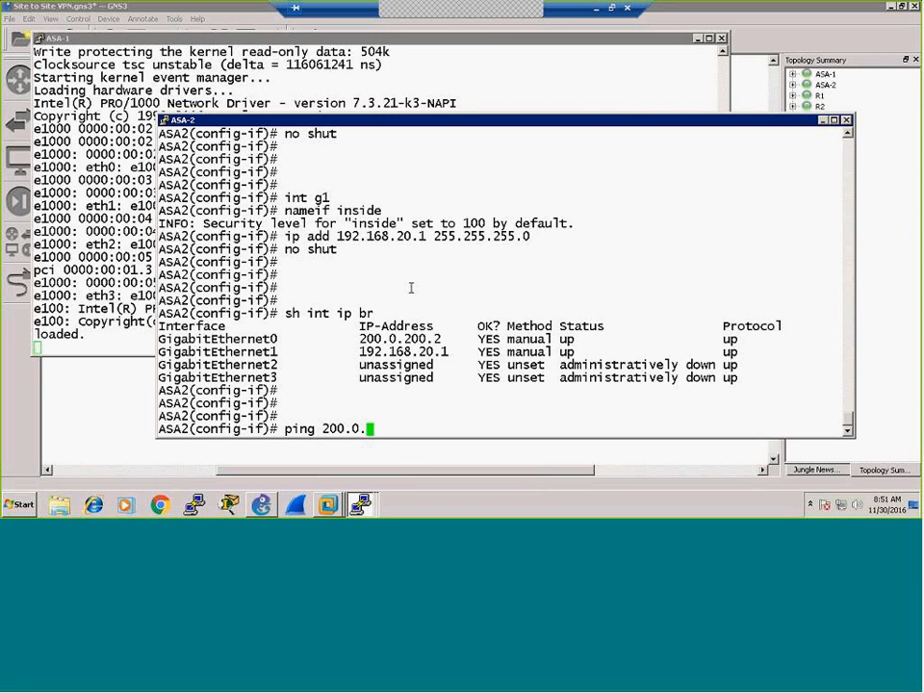
text(200.1)
key(Return)
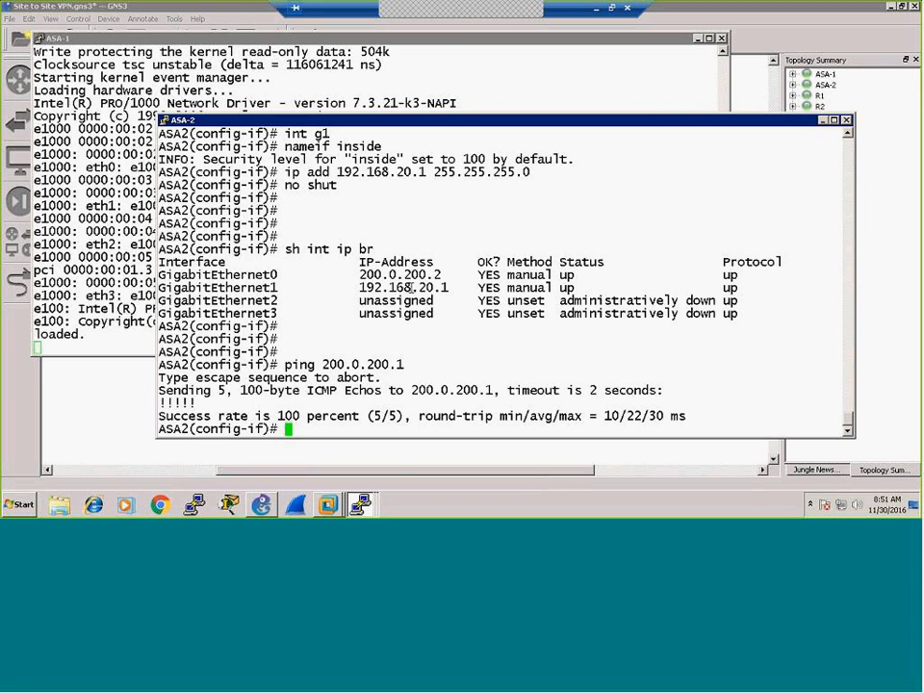
key(Return)
Step: Ping 192.168.20.10 from ASA2 (5/5) and start typing 'route outside 0'
key(Return)
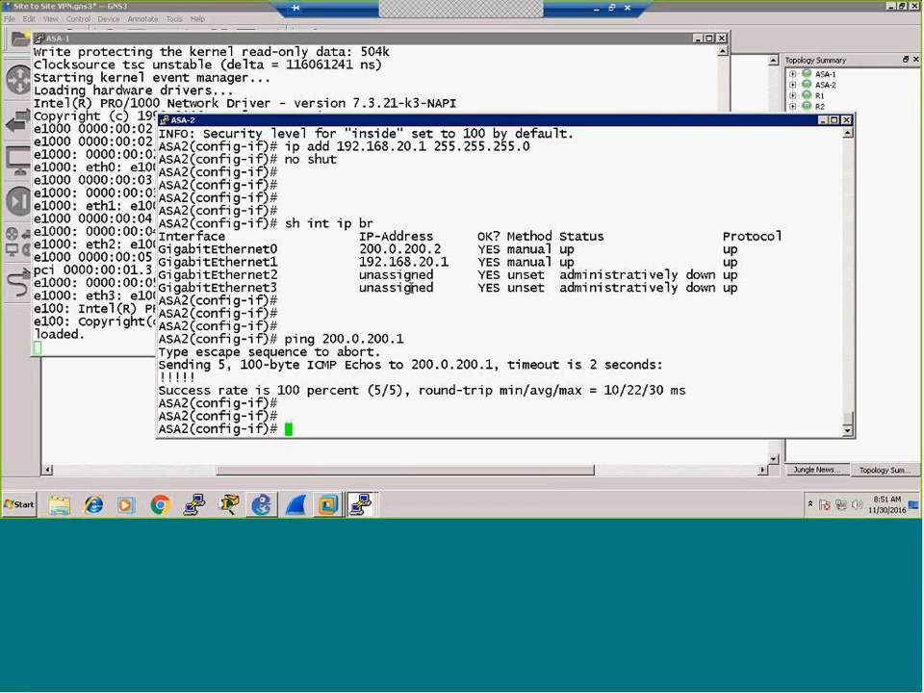
text(ping 192.168.20.10)
key(Return)
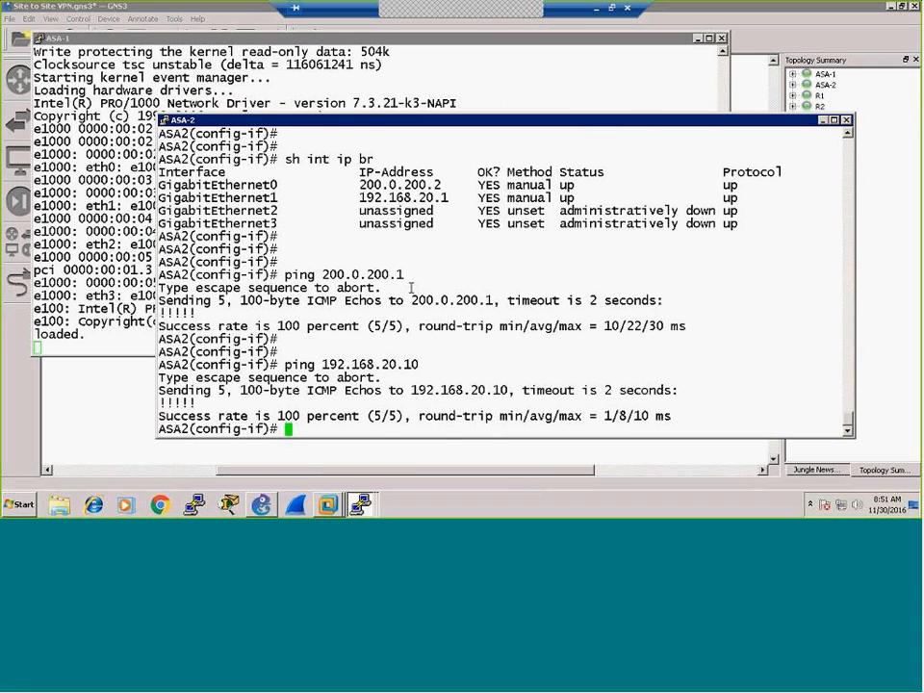
key(Return)
key(Return)
key(Return)
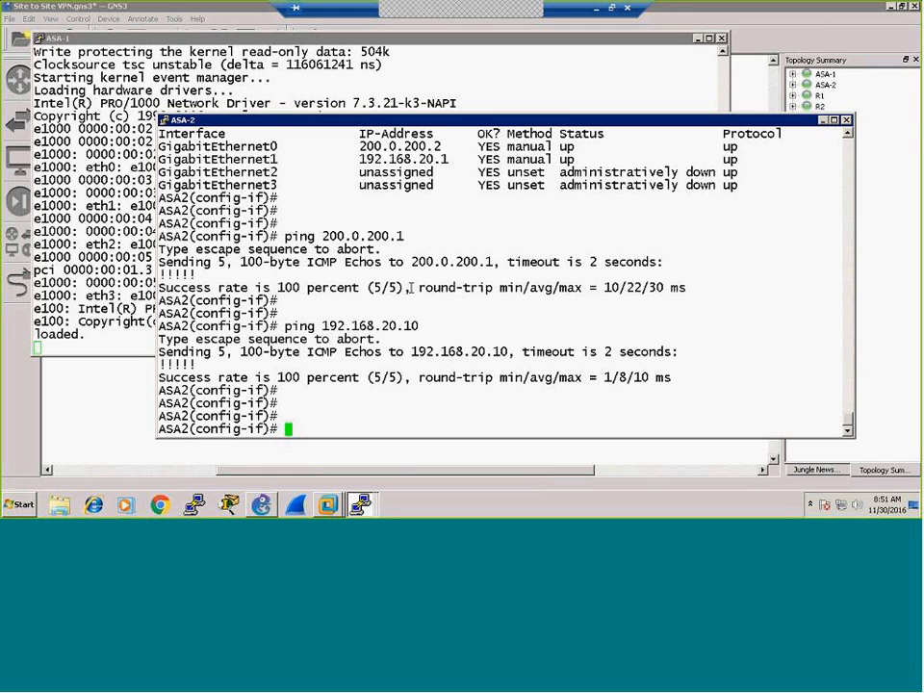
text(route outside 0)
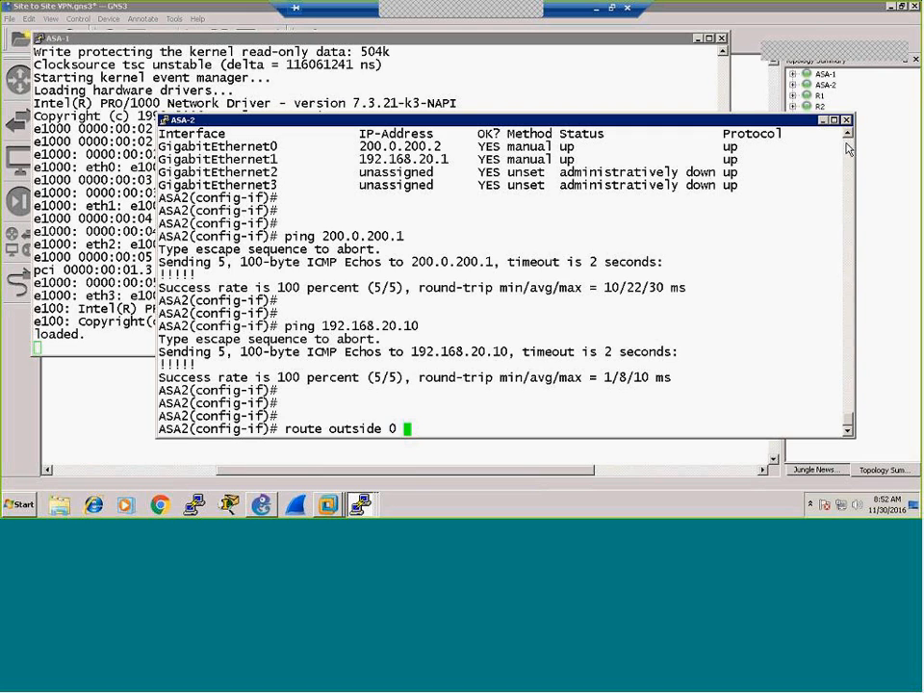
Step: Reopen a console session to ASA-2 from its right-click menu, then launch Task Manager
click(824, 120)
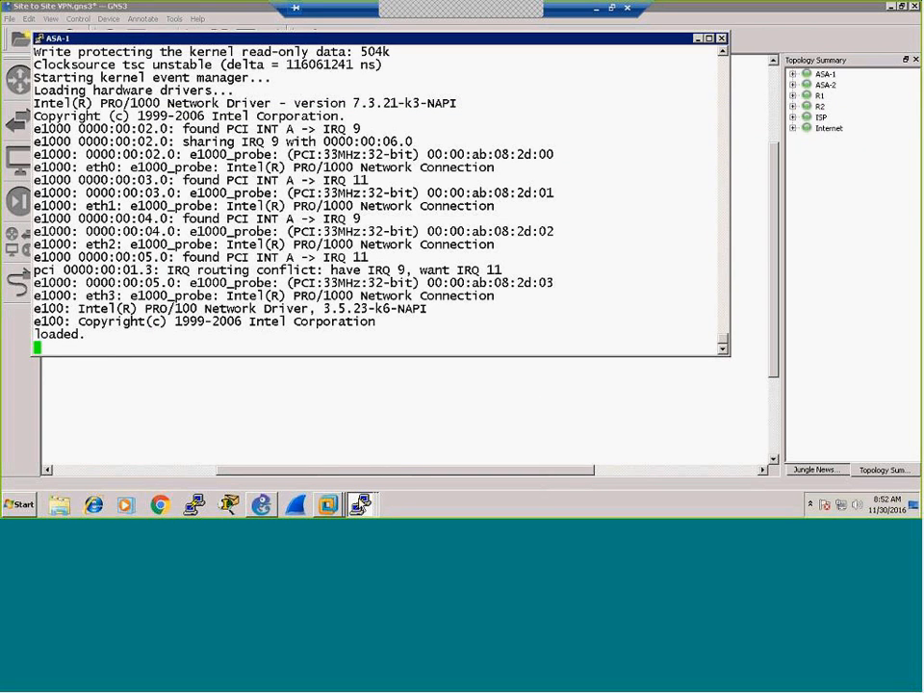
click(360, 504)
click(359, 420)
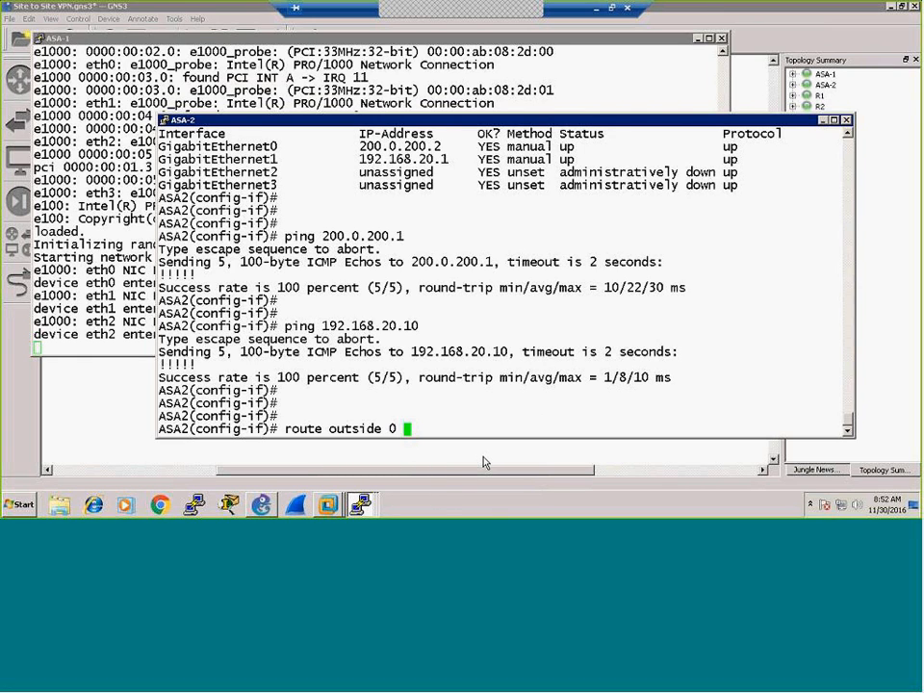
click(846, 121)
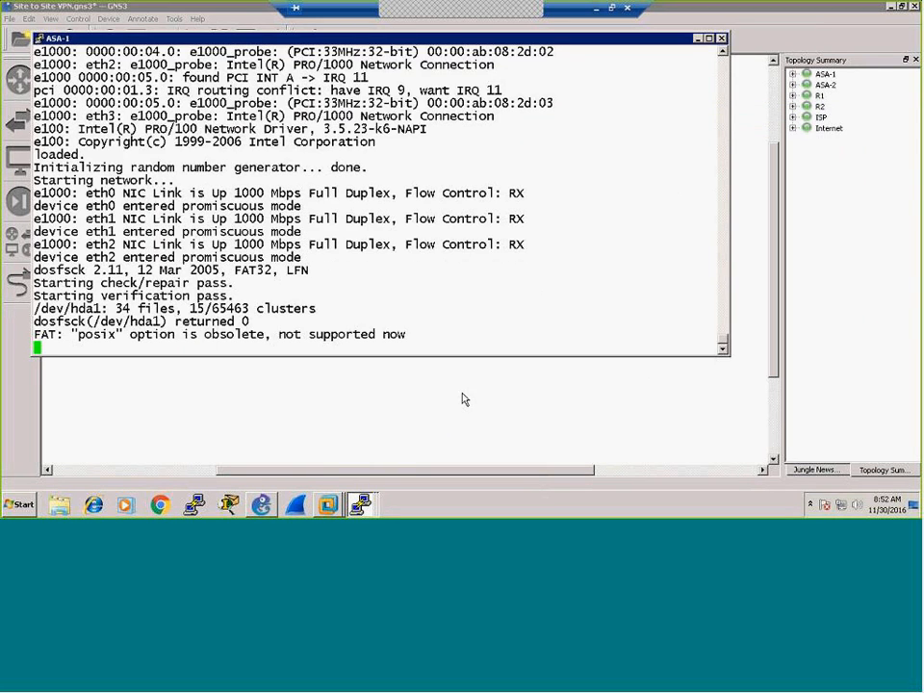
click(463, 397)
right_click(524, 298)
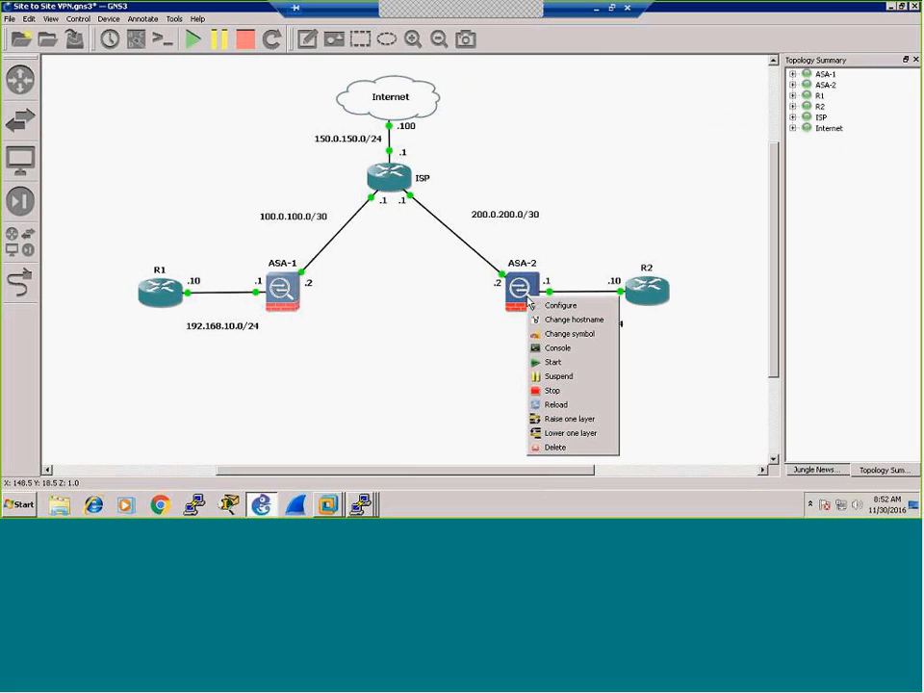
click(536, 348)
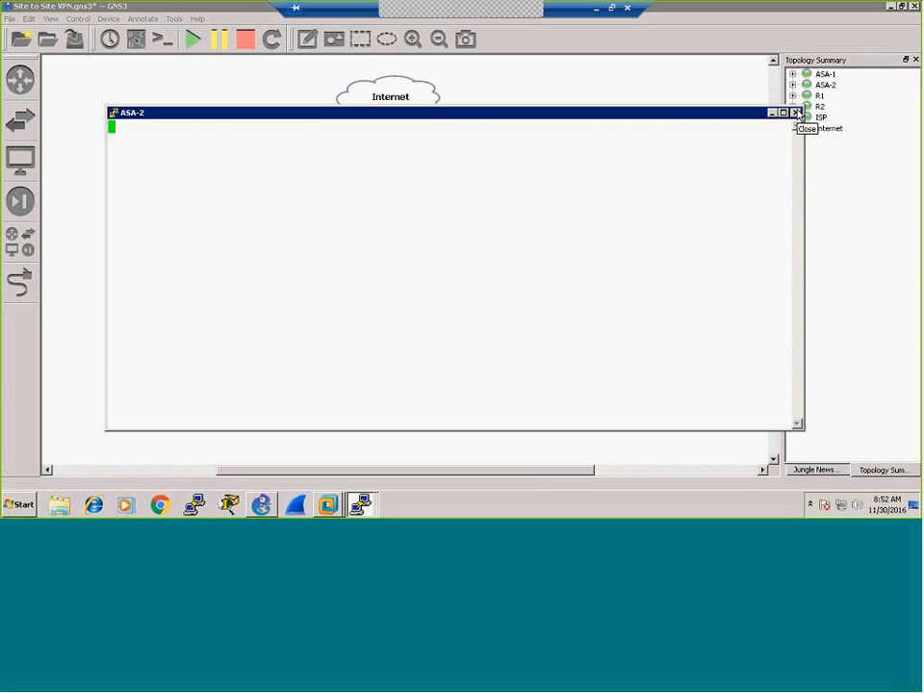
right_click(467, 501)
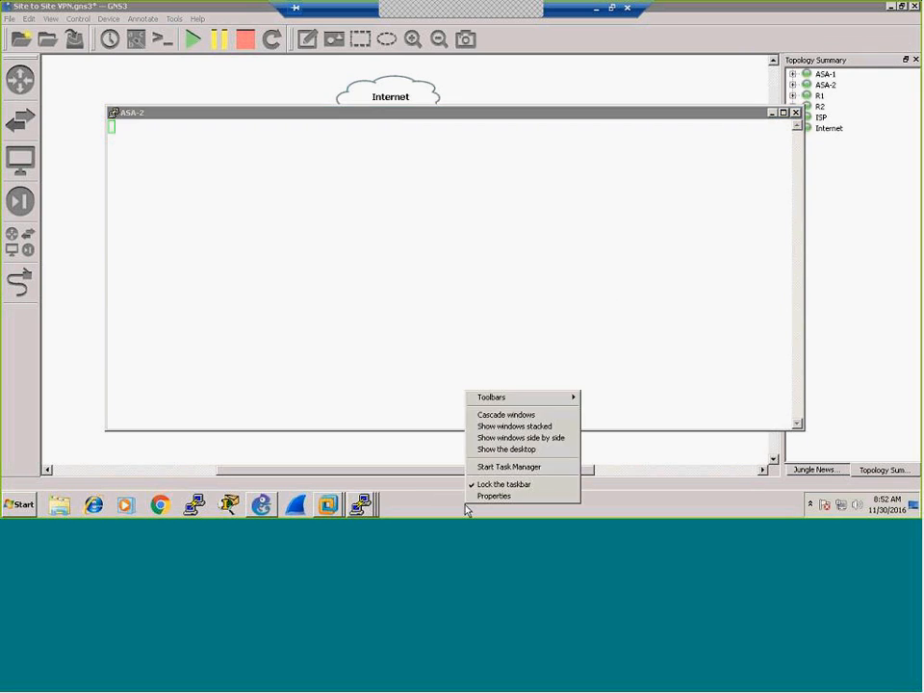
click(495, 467)
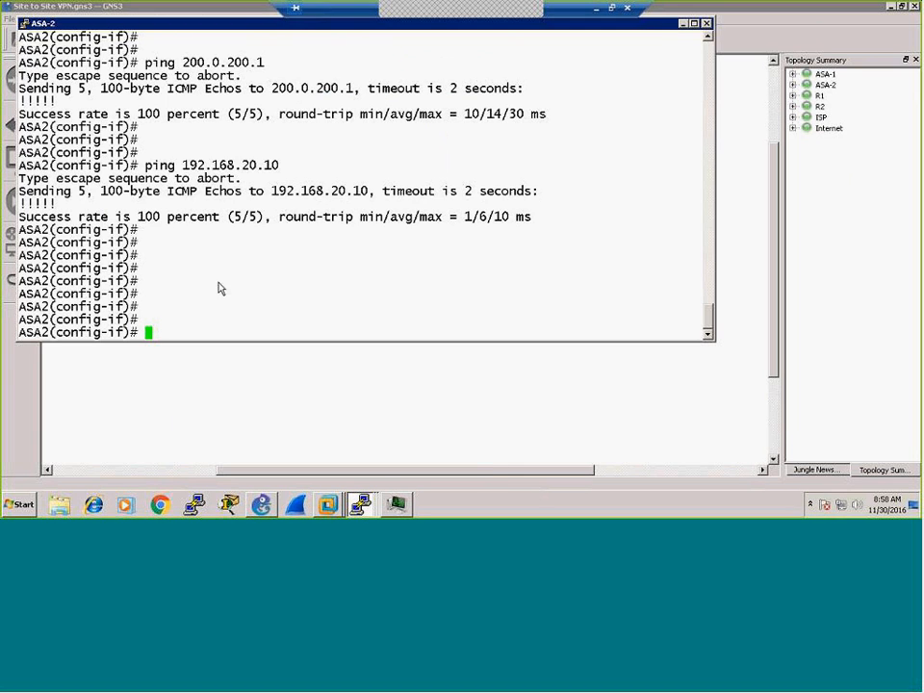
Step: On ASA2, list interfaces, add 'route outside 0 0 200.0.200.1', and save with 'wr' (2120 bytes)
double_click(245, 322)
click(245, 325)
text(sh int ip br)
key(Return)
key(Return)
key(Return)
key(Return)
text(route out)
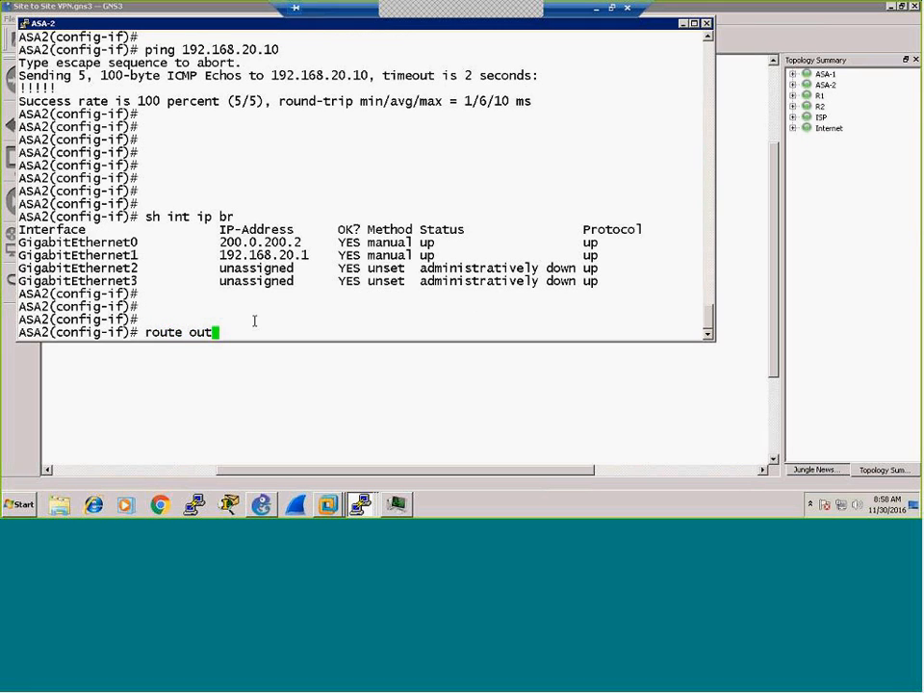
text(side 0 0 200.0.200.1)
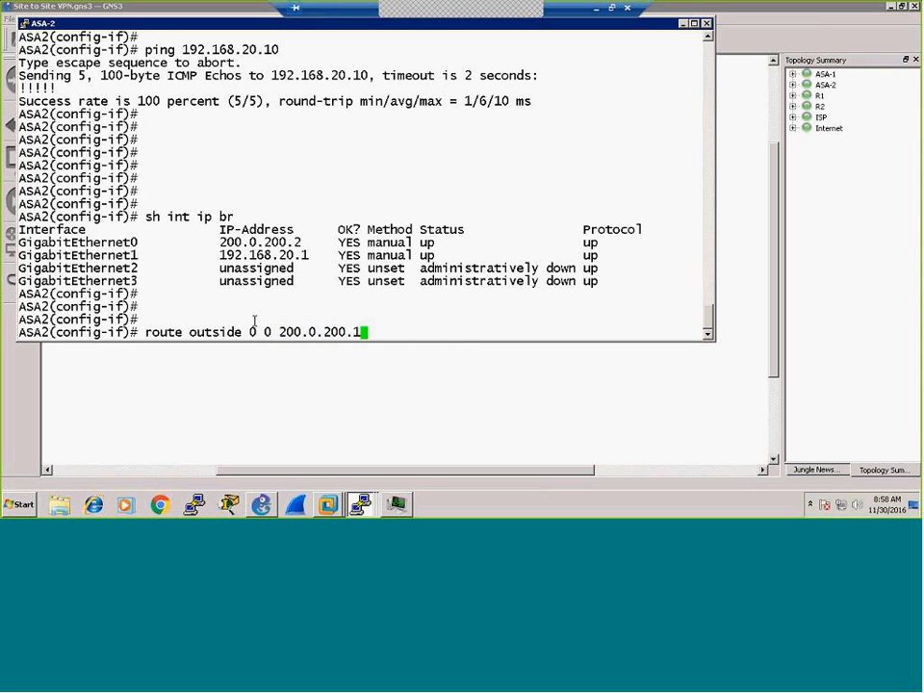
key(Return)
key(Return)
key(Return)
text(wr)
key(Return)
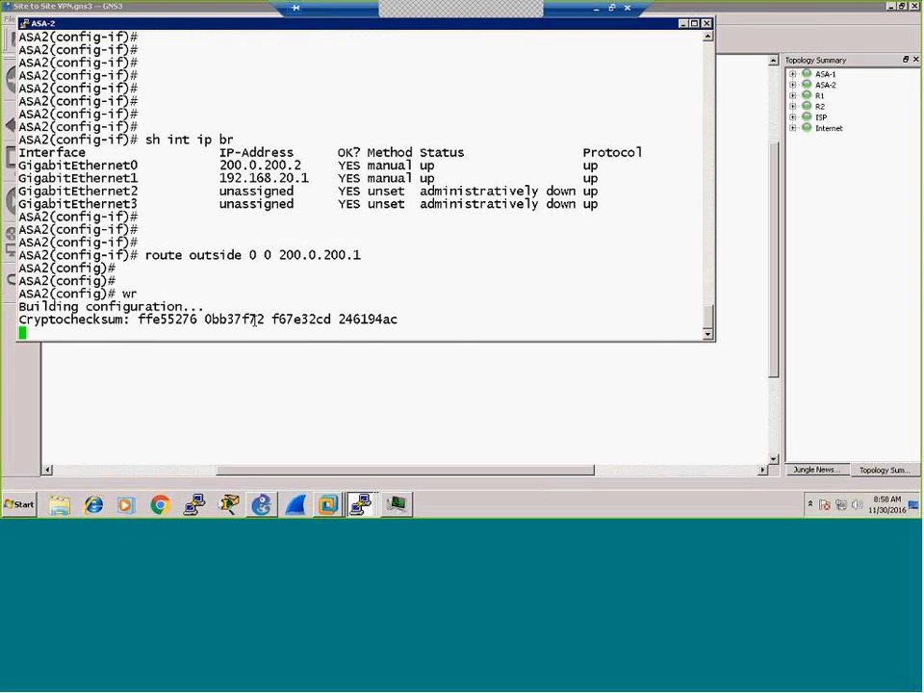
key(Return)
key(Return)
key(Return)
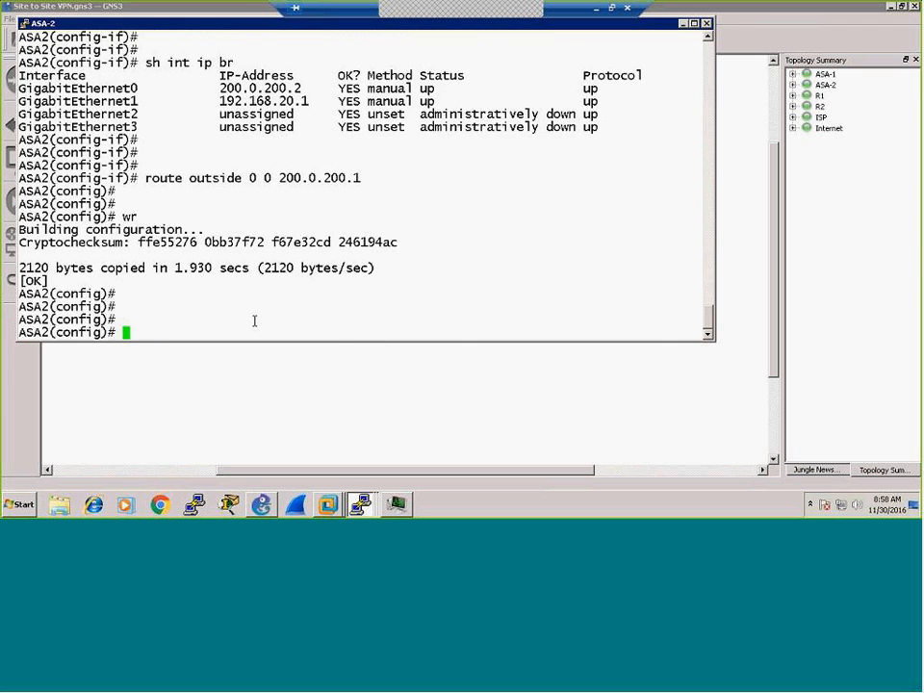
Step: From the ASA-1 console, ping 100.0.100.1 and 192.168.10.10
click(359, 503)
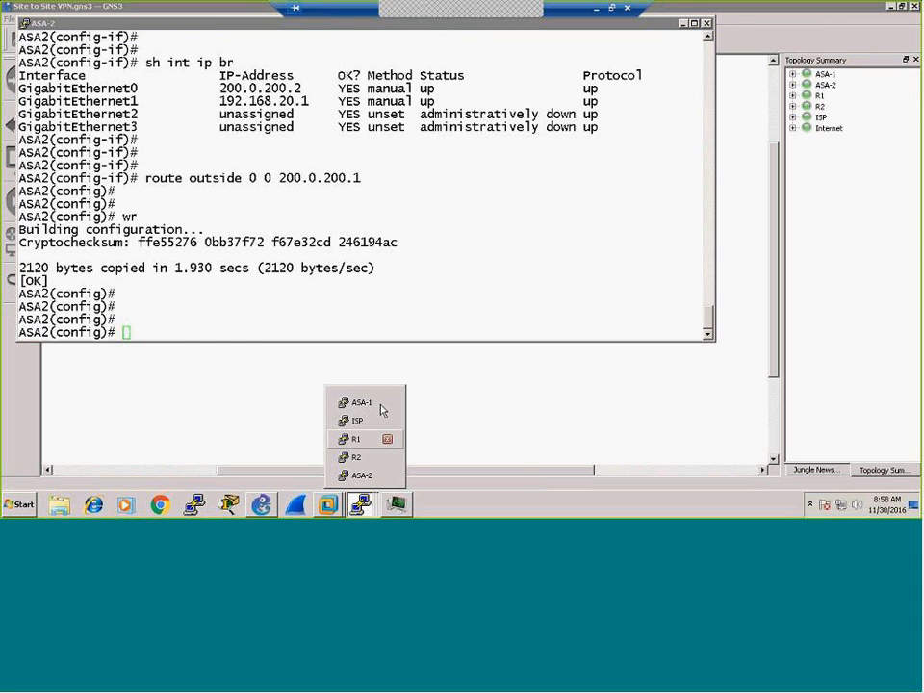
click(362, 402)
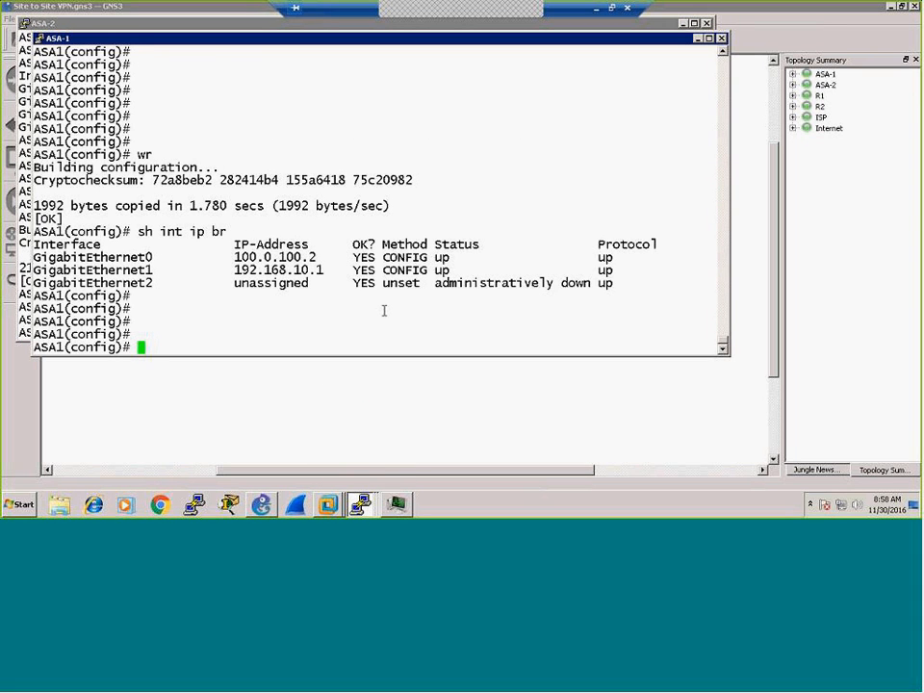
key(Return)
key(Return)
key(Return)
key(Return)
text(ping 100.0.100.1)
key(Return)
key(Return)
key(Return)
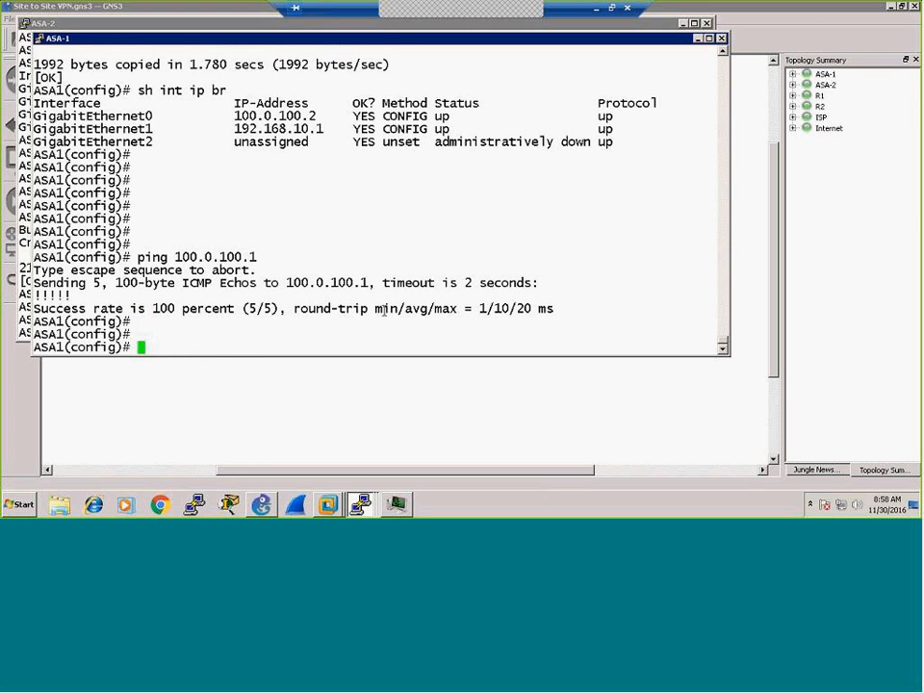
key(Return)
text(ping 192.168.10.10)
key(Return)
key(Return)
key(Return)
key(Return)
Step: Add ASA-1's default route 'route outside 0 0 100.0.100.1' and save it (2036 bytes)
text(route o)
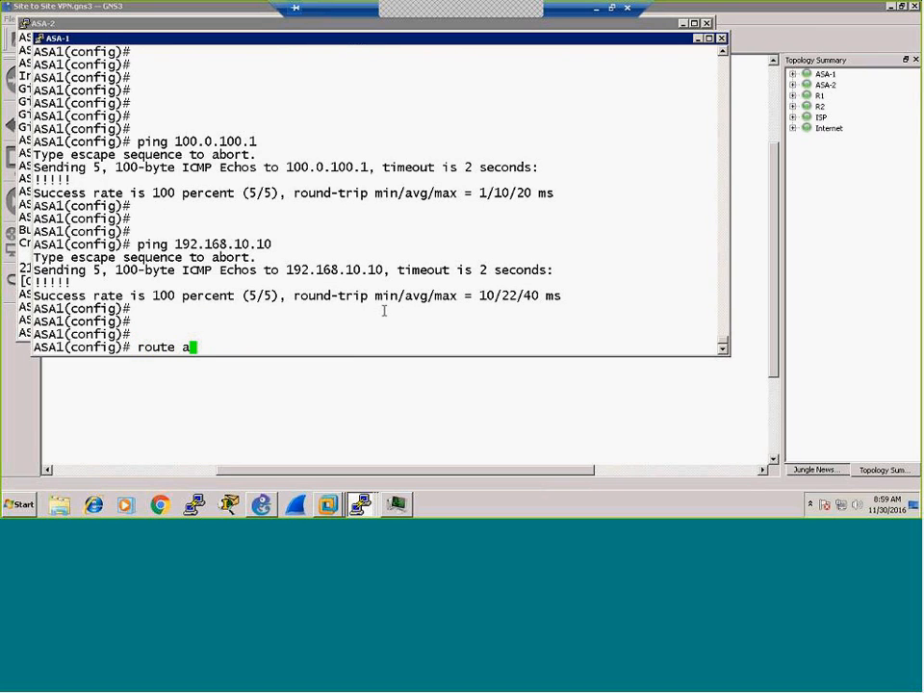
key(BackSpace)
text(outside 0 0 100.0.100.1)
key(Return)
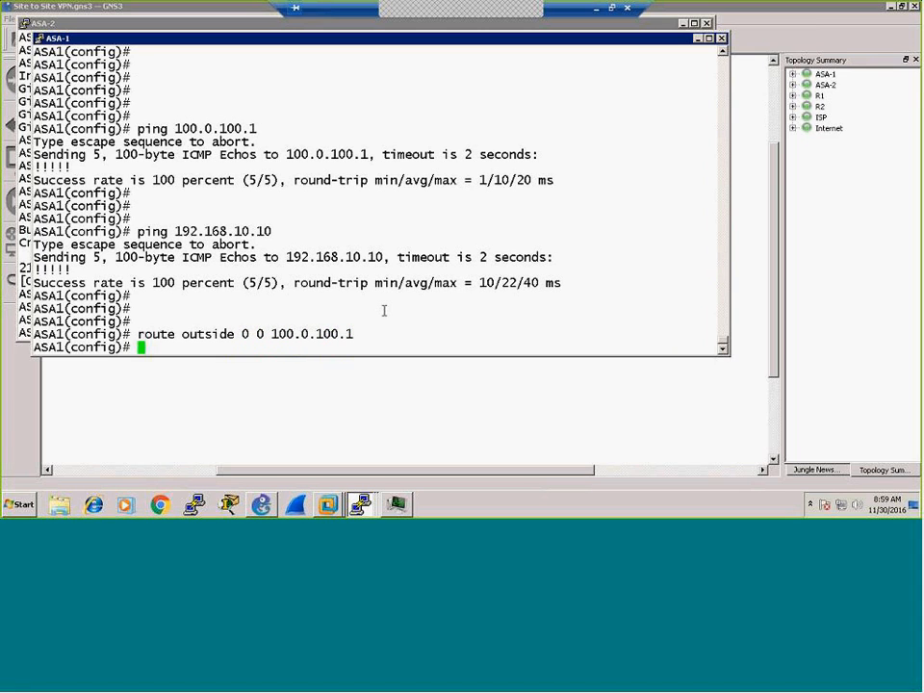
key(Return)
key(Return)
key(Return)
key(Return)
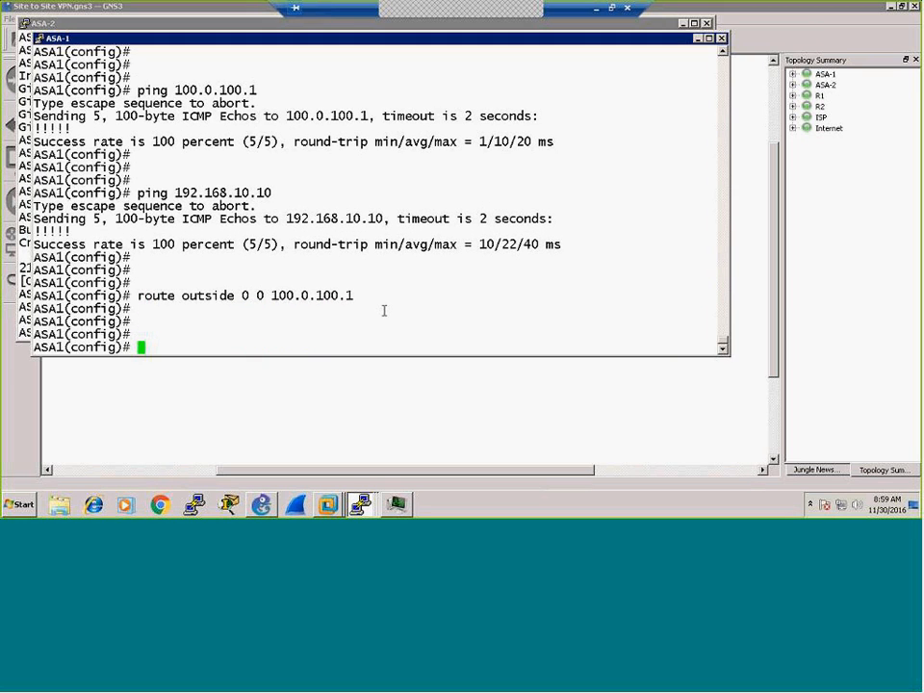
text(wr)
key(Return)
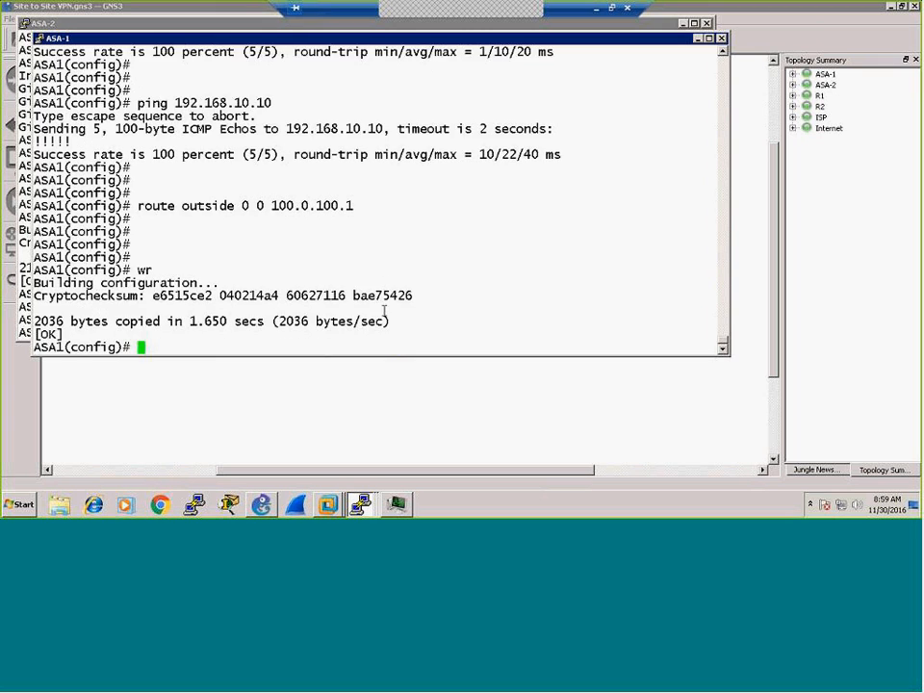
key(Return)
key(Return)
key(Return)
Step: Ping ASA2's 200.0.200.2 from ASA-1, succeeding 5/5
text(pin)
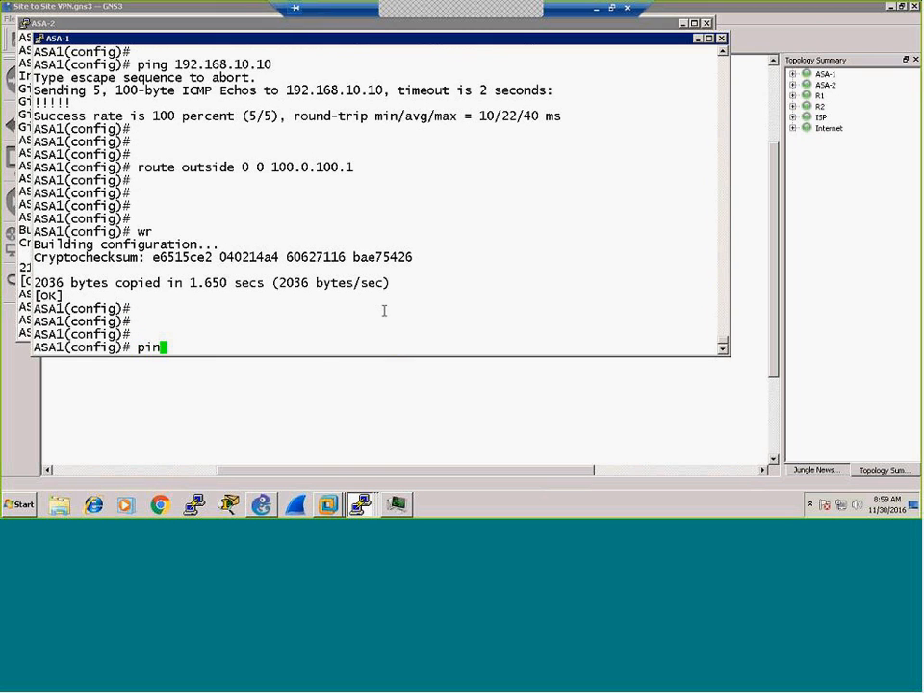
text(g 200.0.200.2)
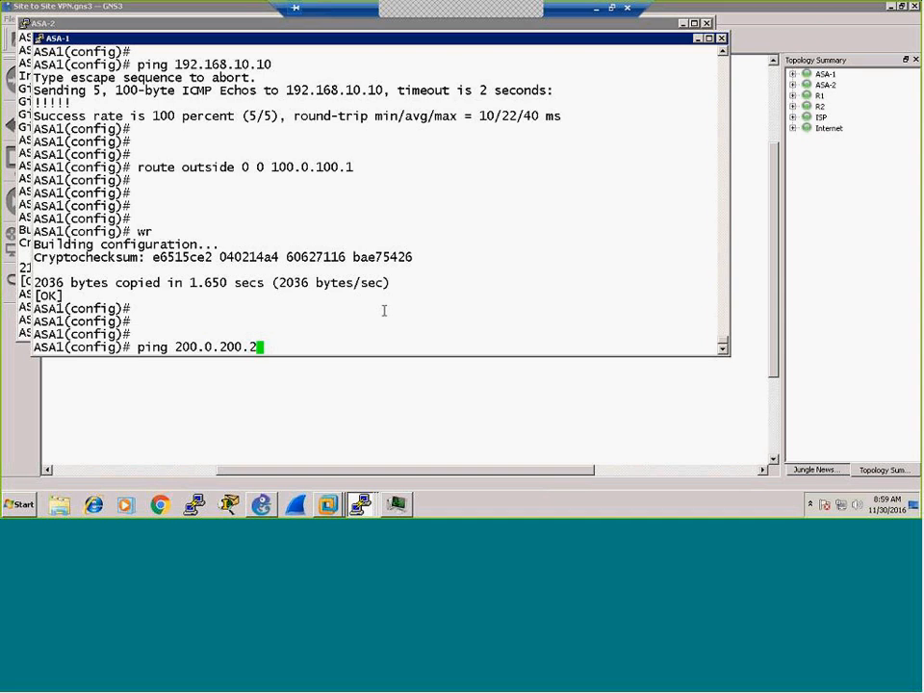
key(Return)
key(Return)
key(Return)
key(Return)
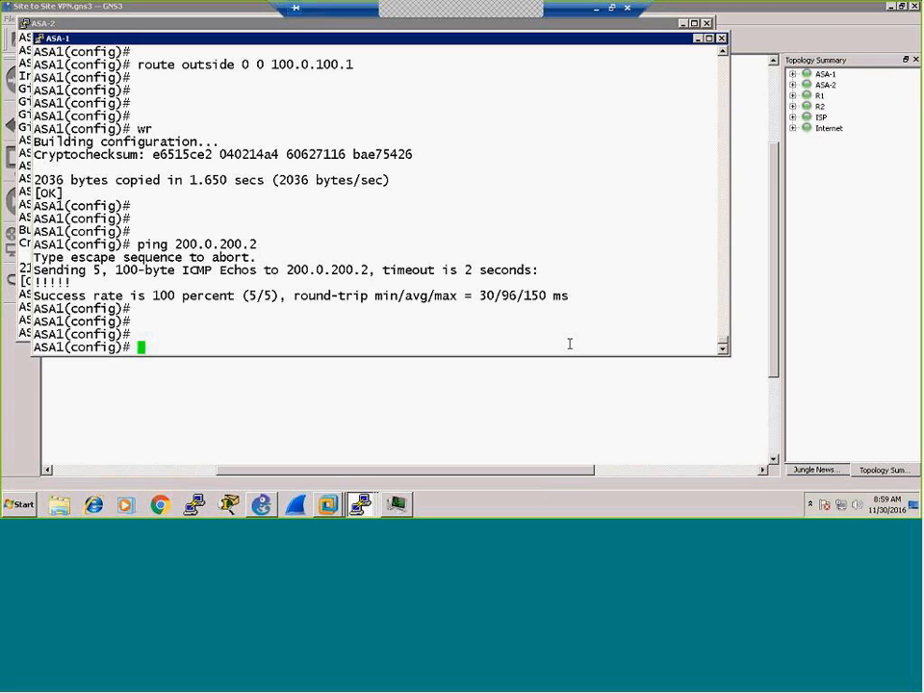
click(327, 503)
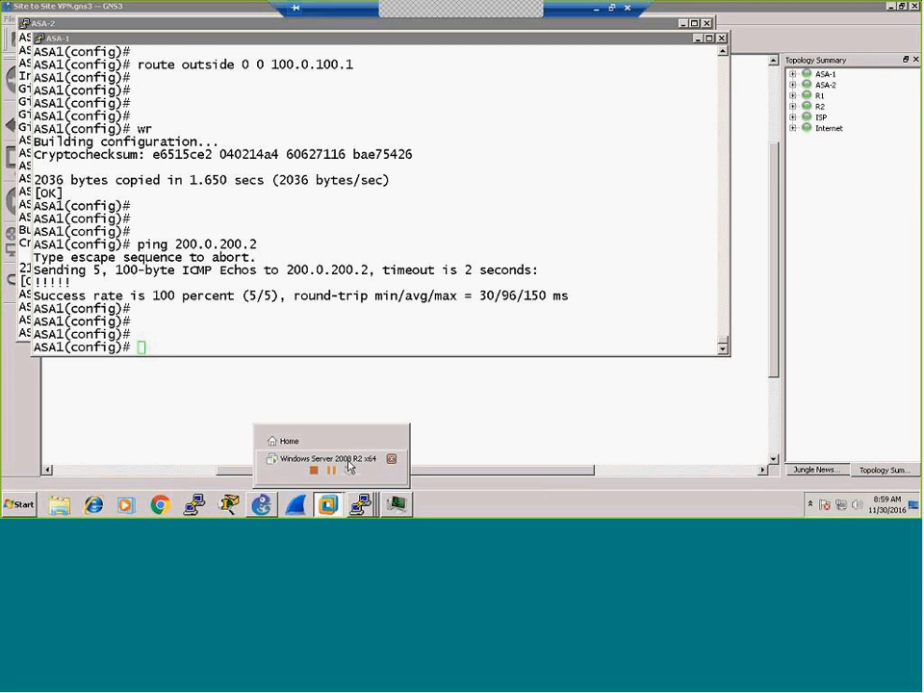
Step: On the Windows Server 2008 R2 VM, ping 100.0.100.2 and 200.0.200.2; both reply 4/4
click(348, 462)
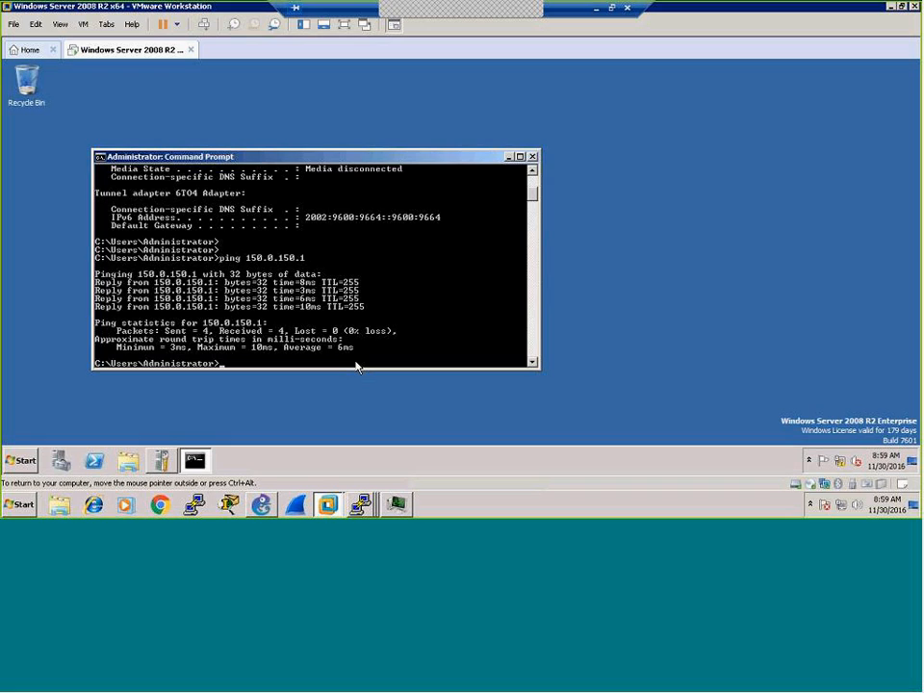
text(ping 100.0.100.2)
key(Return)
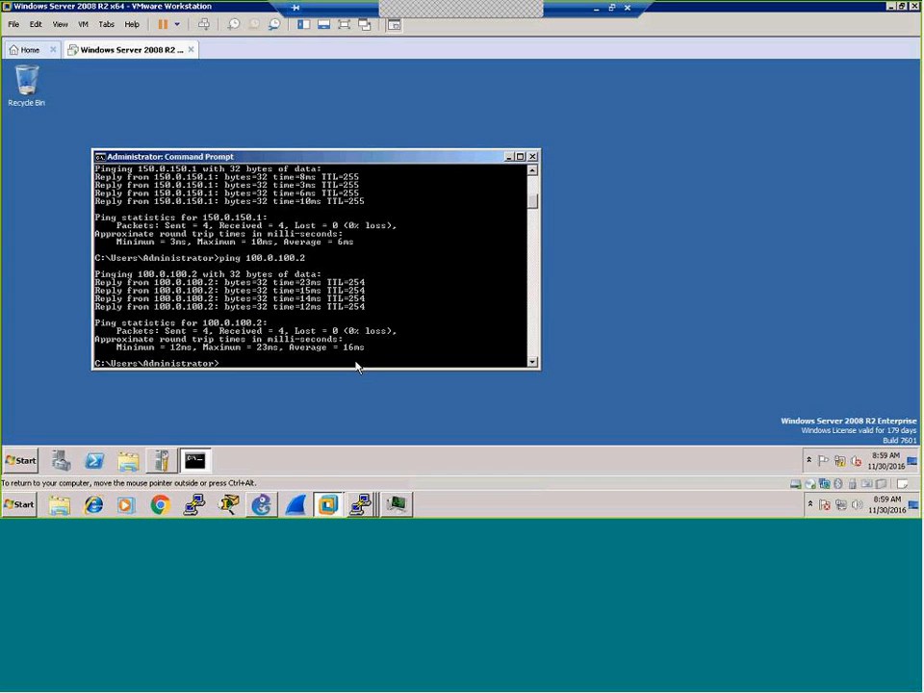
text(ping 200.0.200.2)
key(Return)
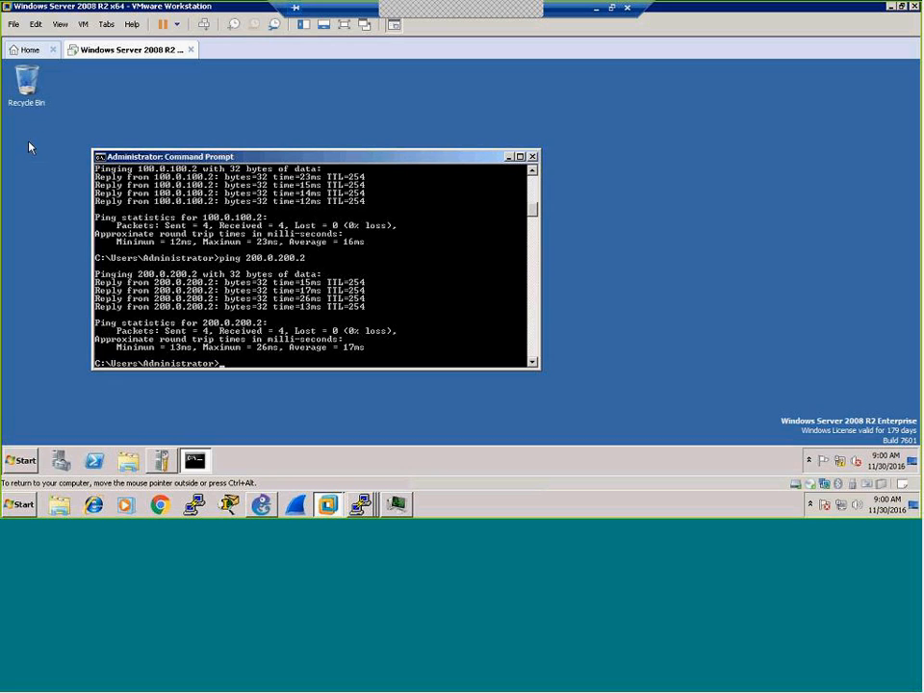
mouse_move(369, 506)
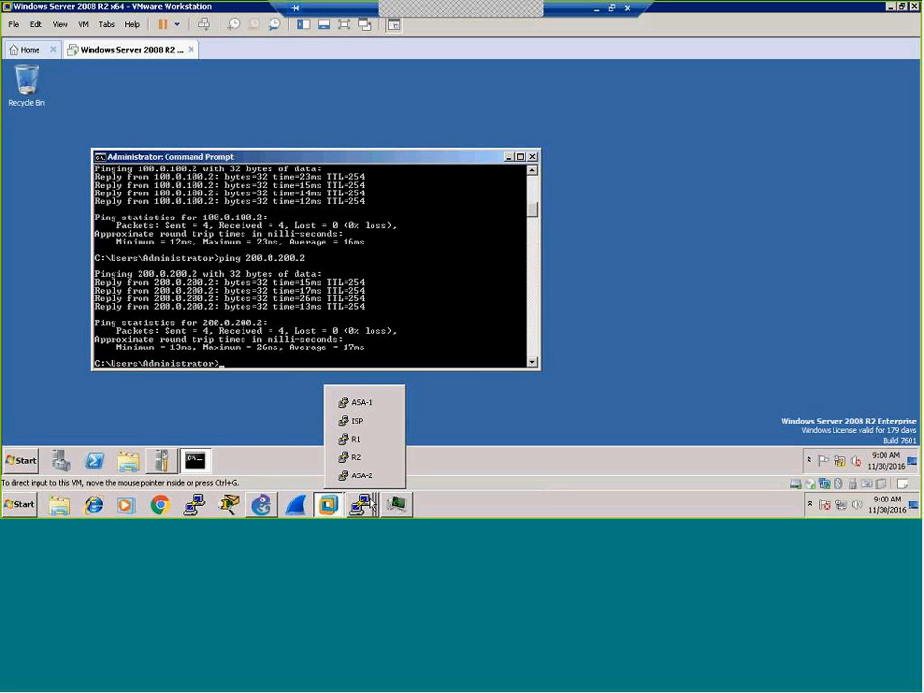
Step: Raise the ASA-1 console and add a couple of blank prompt lines below its output
click(361, 403)
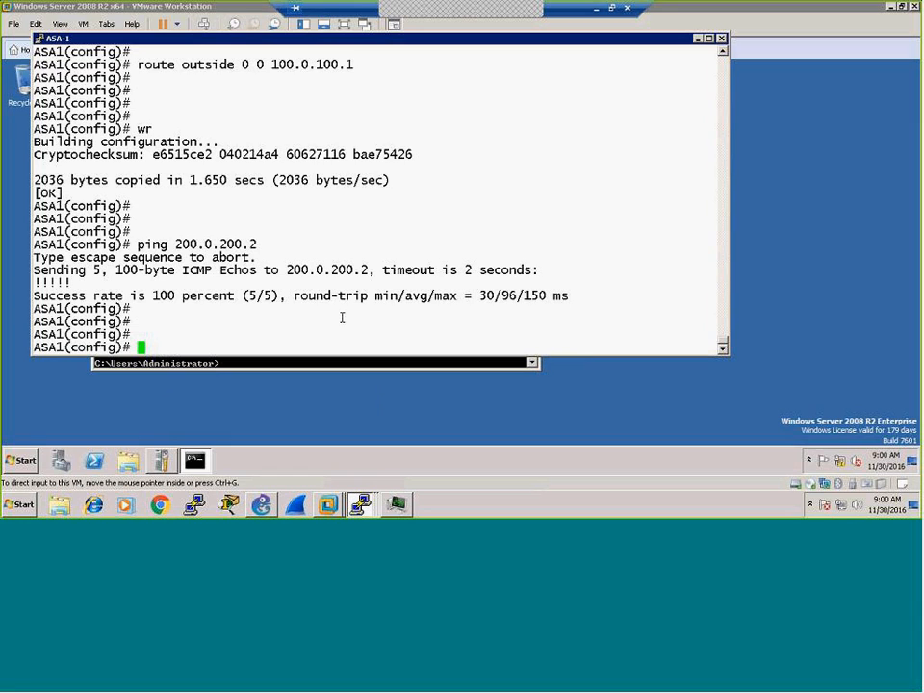
key(Return)
key(Return)
key(Return)
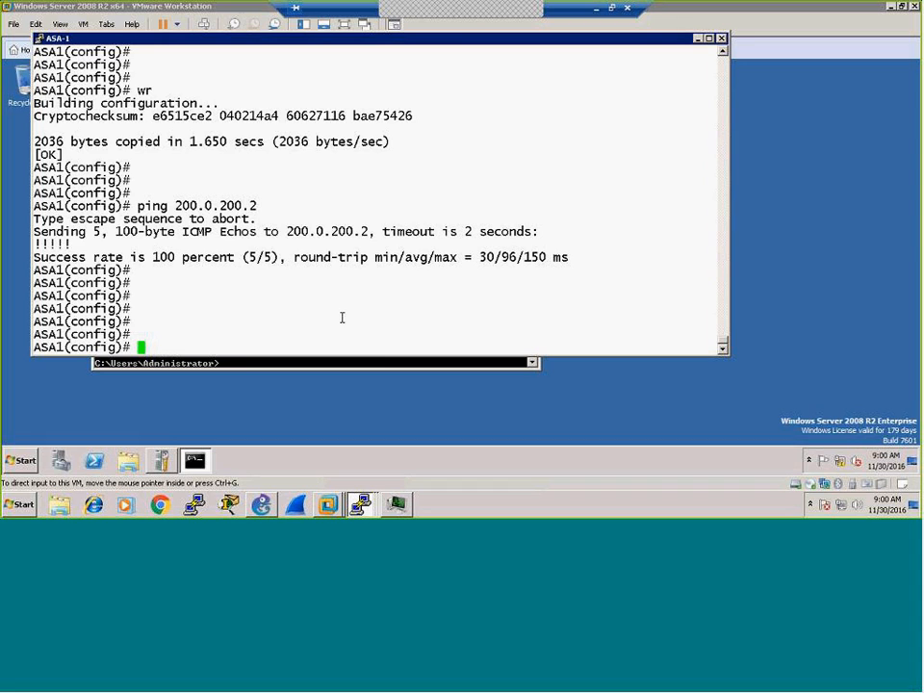
key(Return)
key(Return)
key(Return)
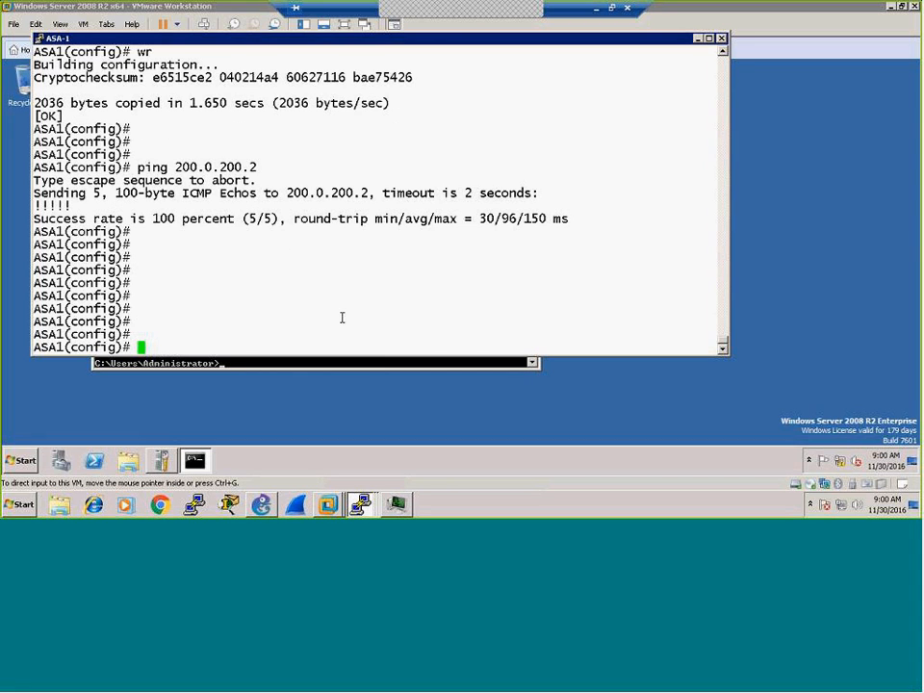
click(354, 497)
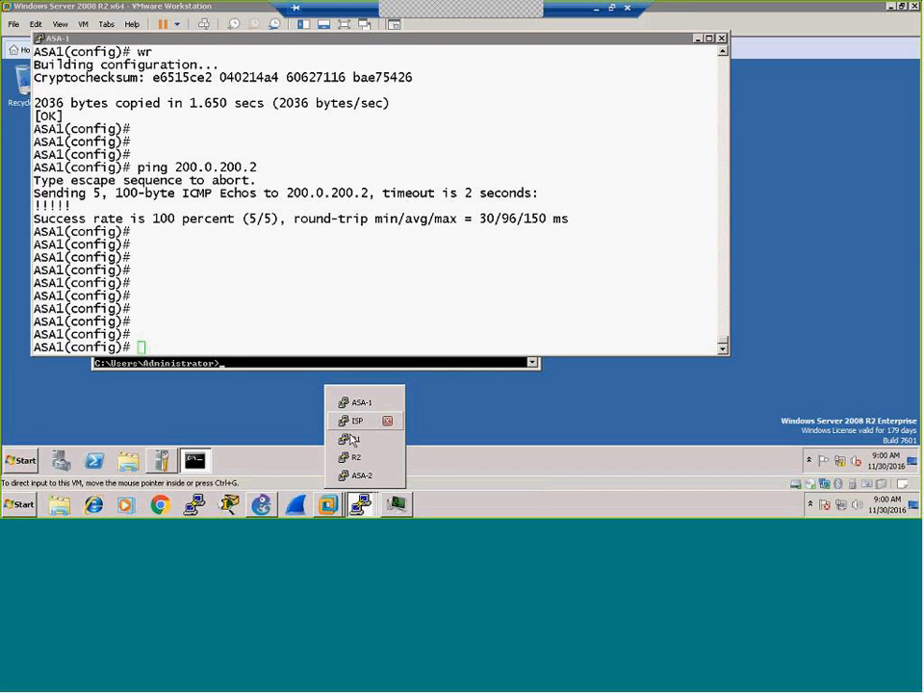
Step: From the R1 console, ping 100.0.100.1, which fails with 0/5 success
click(352, 438)
key(Return)
key(Return)
key(Return)
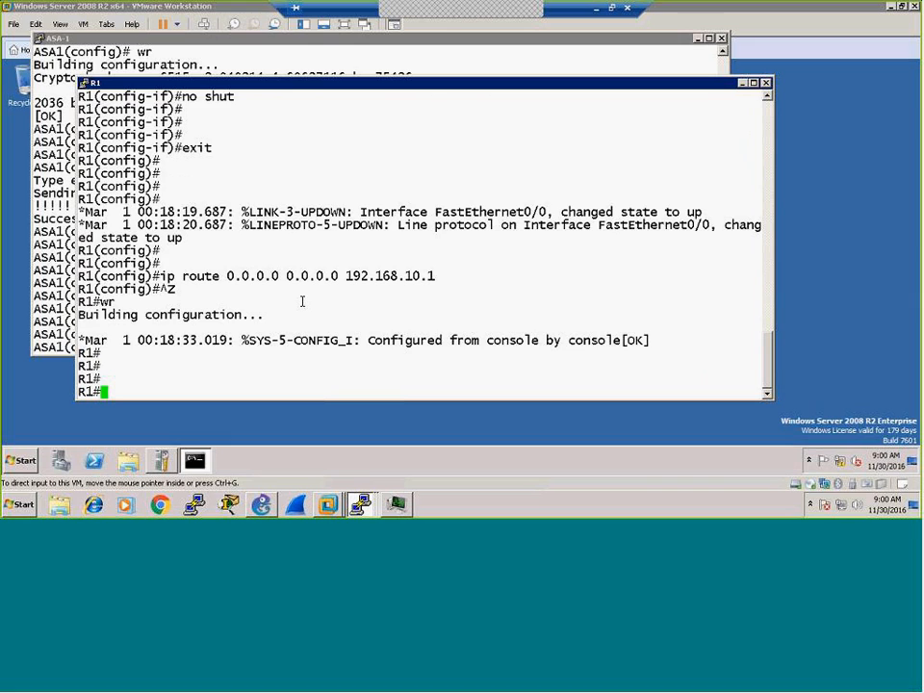
text(ping 100.0.100.1)
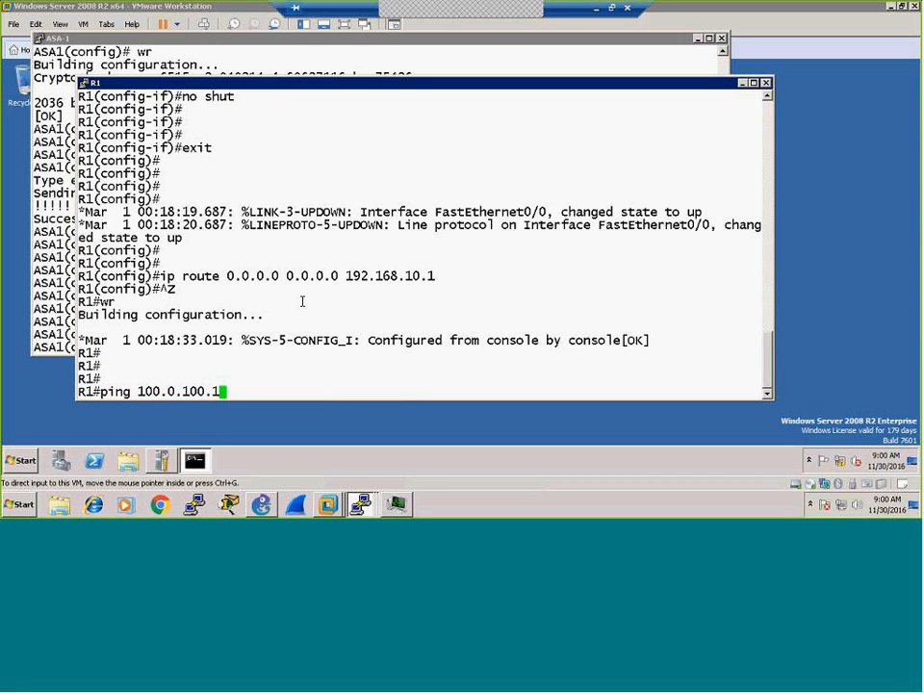
key(Return)
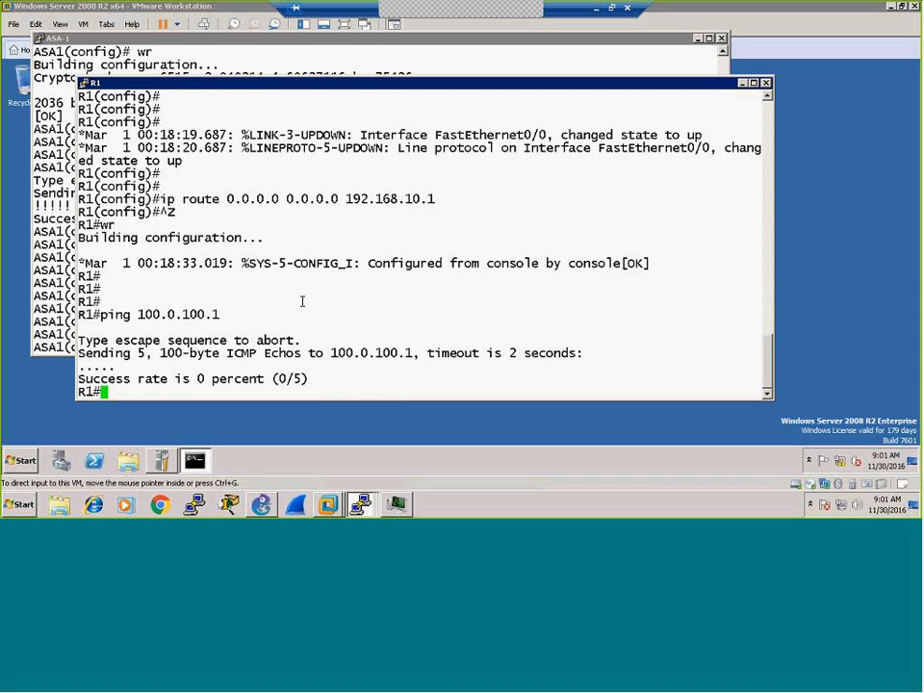
Step: Run 'sh ver' on ASA-1 and page through it, showing the ASA 5520 VPN Plus license
click(58, 310)
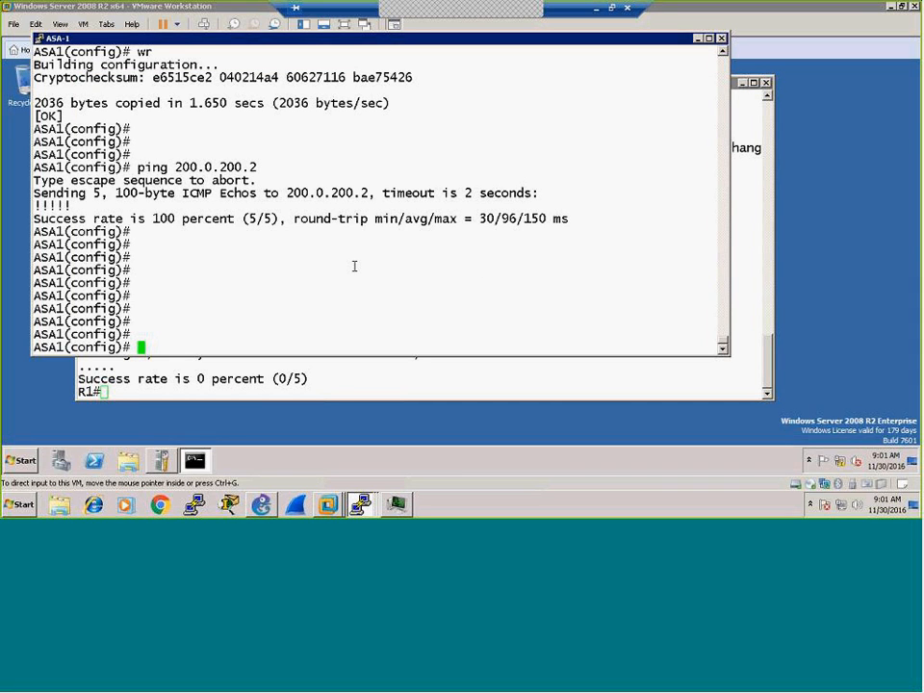
text(sh ver)
key(Return)
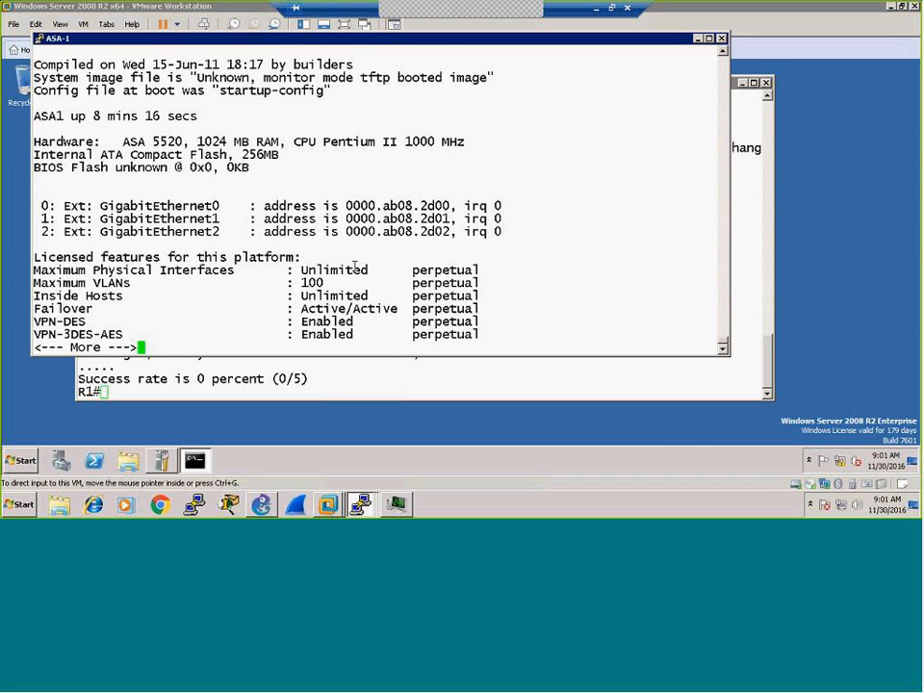
key(space)
key(Return)
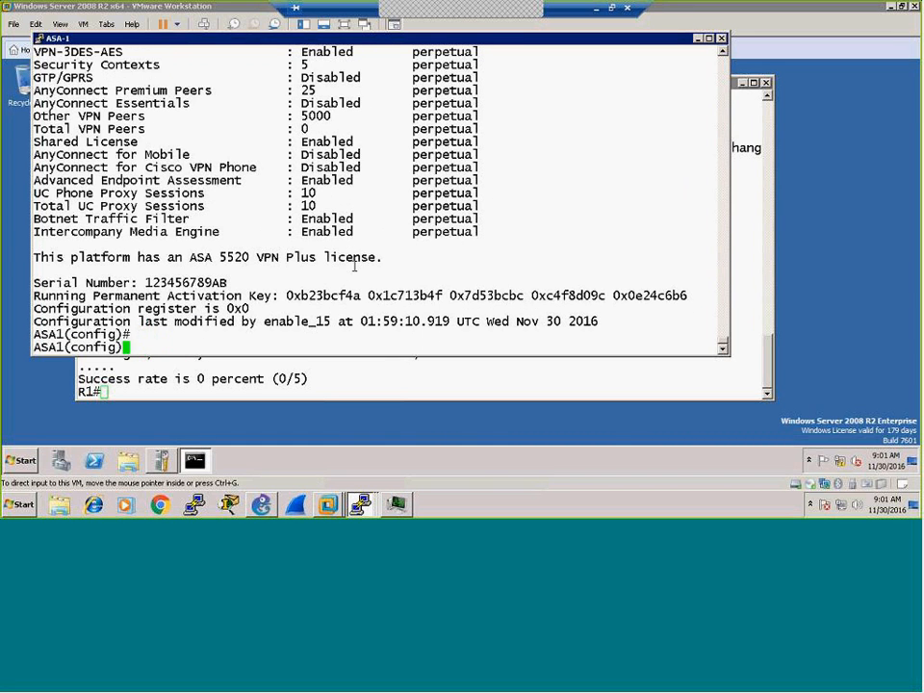
key(Return)
key(Return)
key(Return)
key(Return)
key(Return)
key(Return)
key(Return)
key(Return)
key(Return)
key(Return)
key(Return)
key(Return)
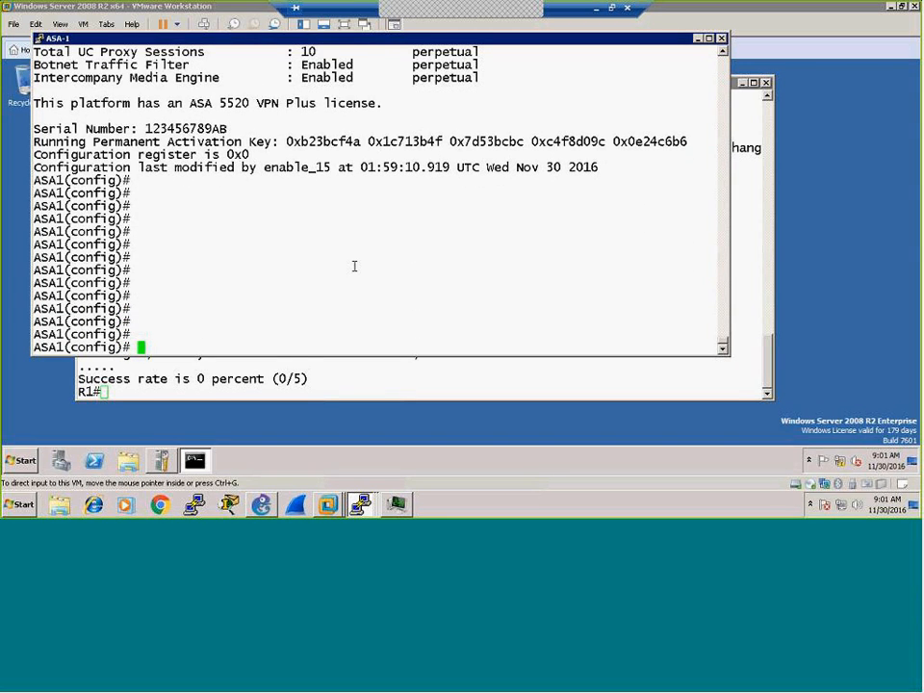
key(Return)
key(Return)
key(Return)
key(Return)
key(Return)
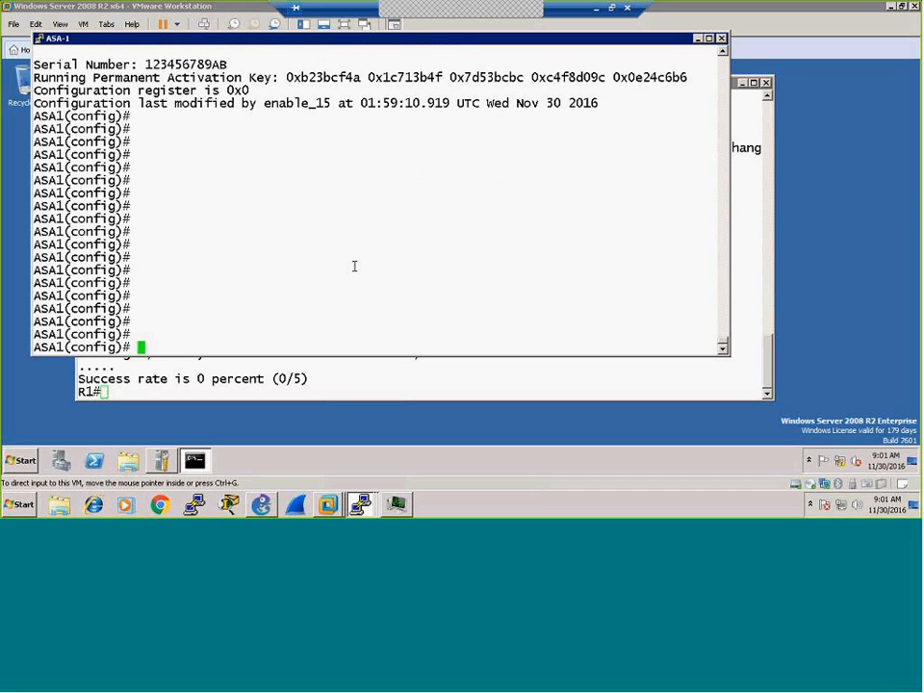
key(Return)
key(Return)
key(Return)
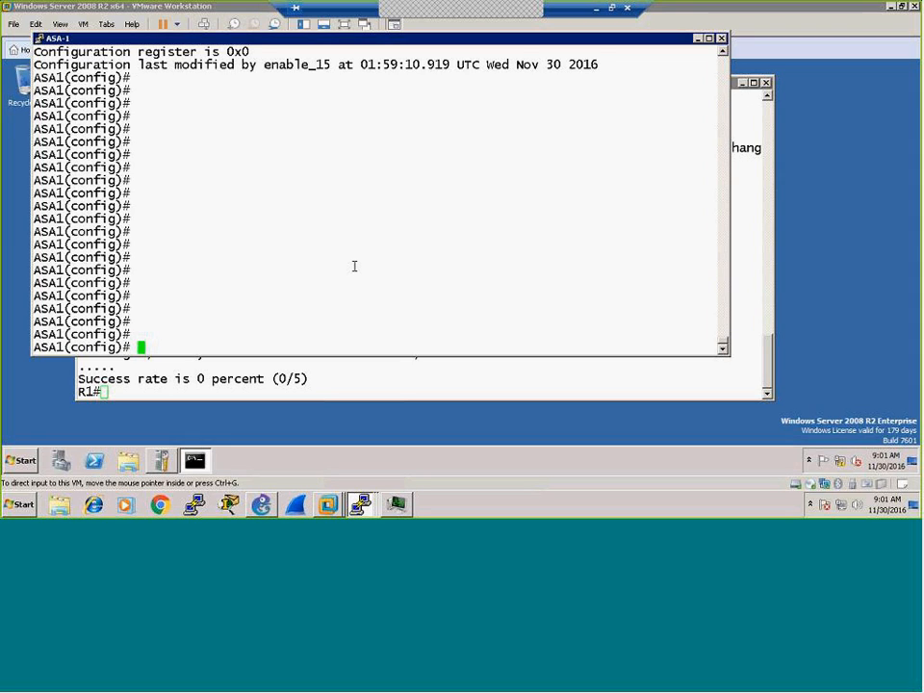
Step: Create network object INSIDE_NW on ASA1 with subnet 192.168.10.0 255.255.255.0
text(object network )
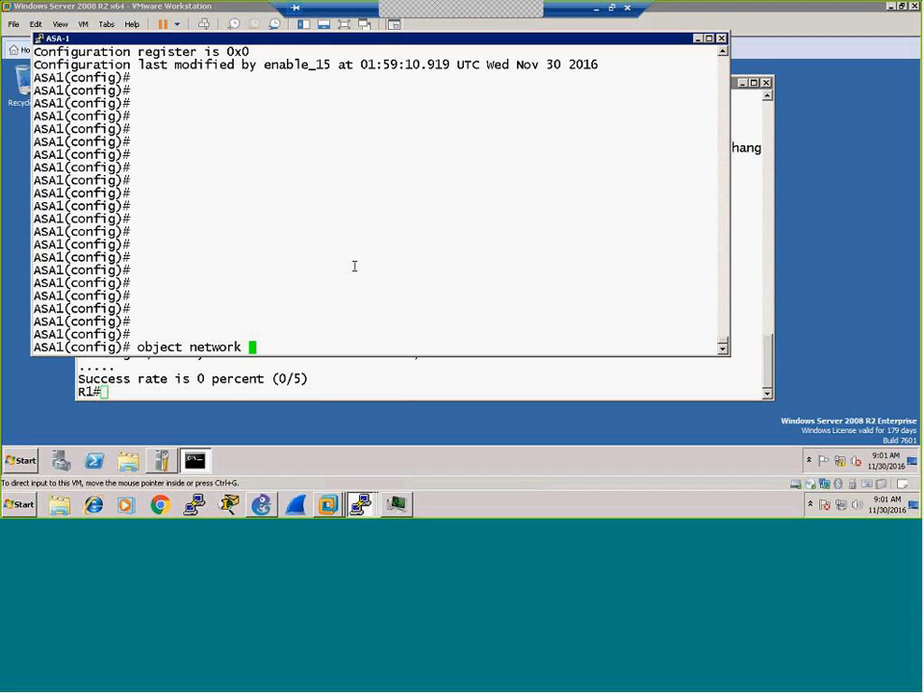
text(INSIDE_NW)
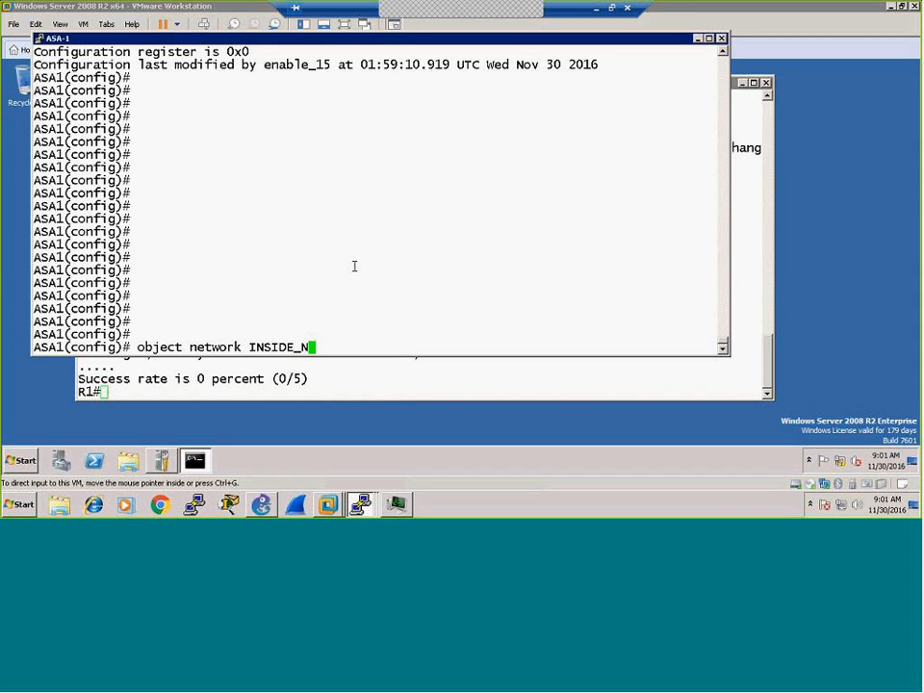
key(Return)
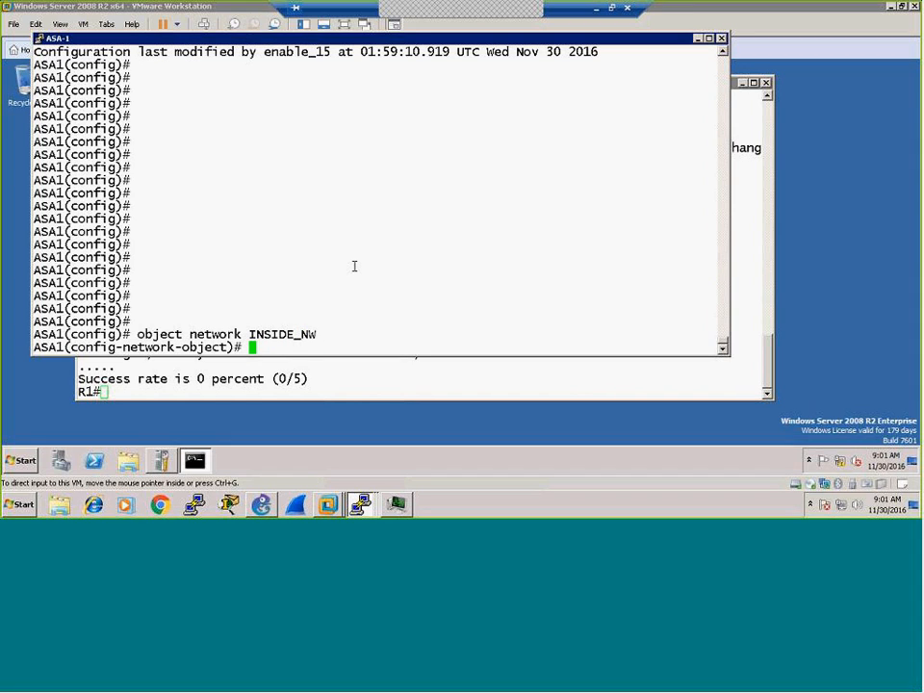
text(netw)
key(BackSpace)
key(BackSpace)
key(BackSpace)
key(BackSpace)
text(subnet 192.168.1)
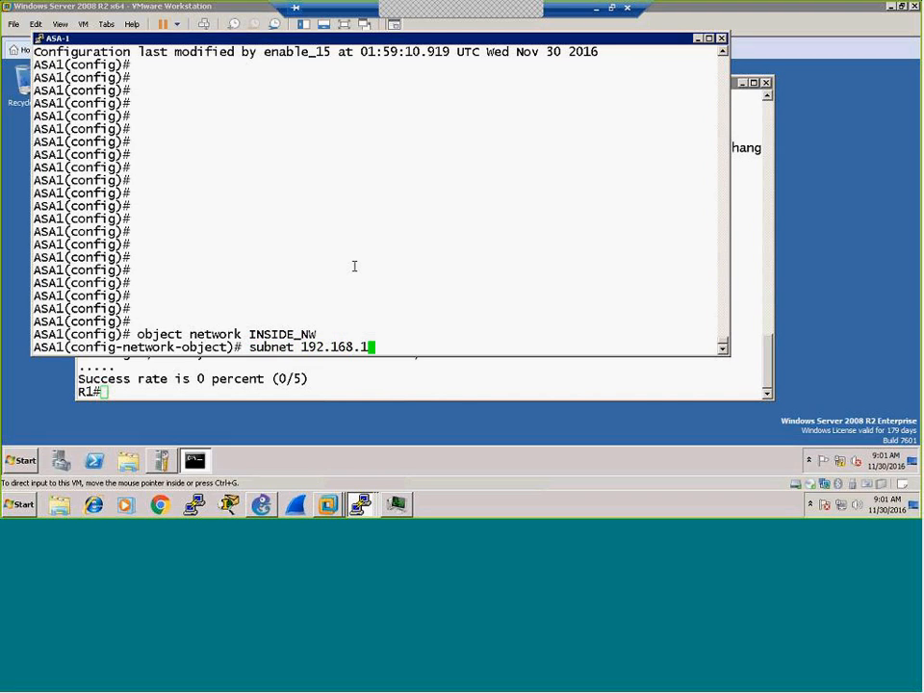
text(0.0 255.255.255.0)
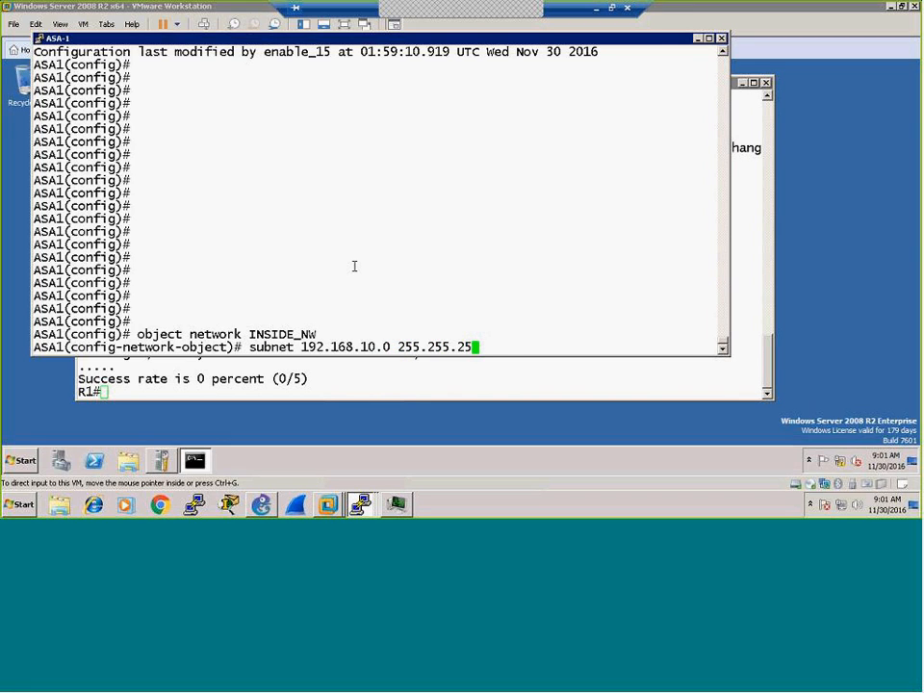
key(Return)
text(ex)
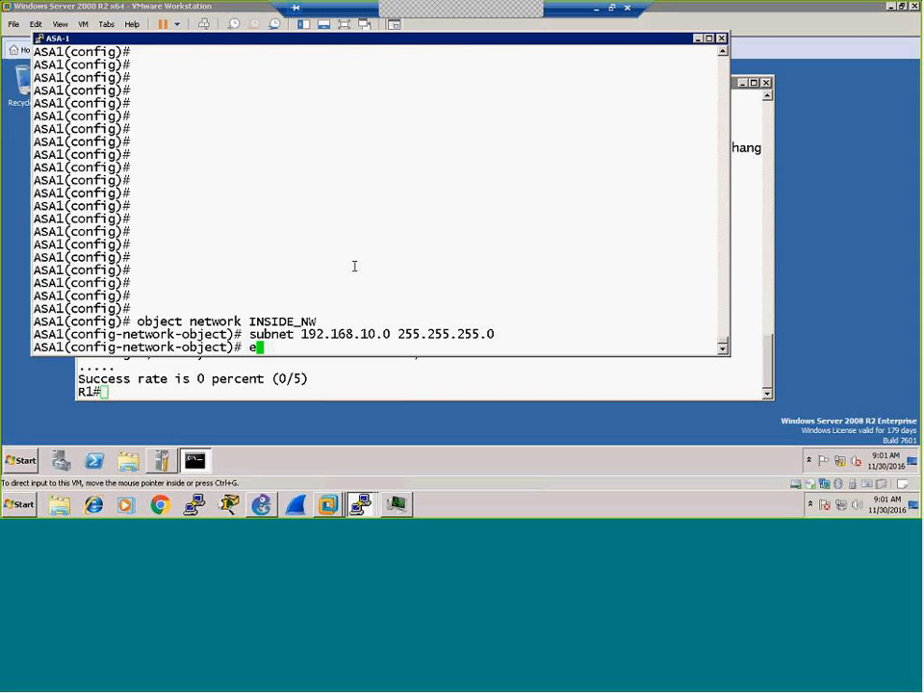
key(BackSpace)
key(BackSpace)
Step: Give INSIDE_NW the rule 'nat (inside,outside) dynamic interface'
text(nat (inside,outside)
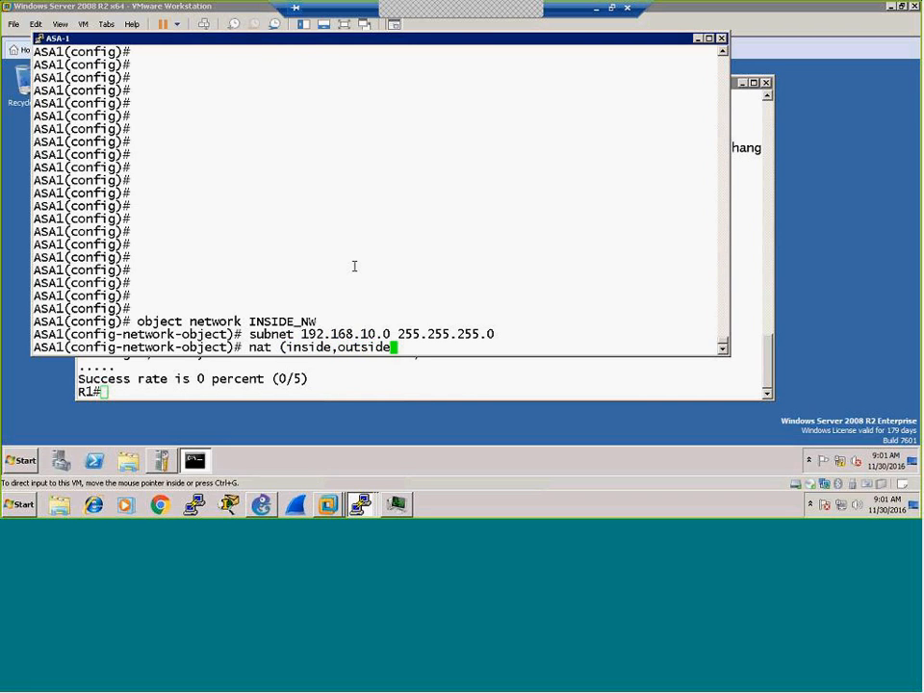
text() interface)
key(Return)
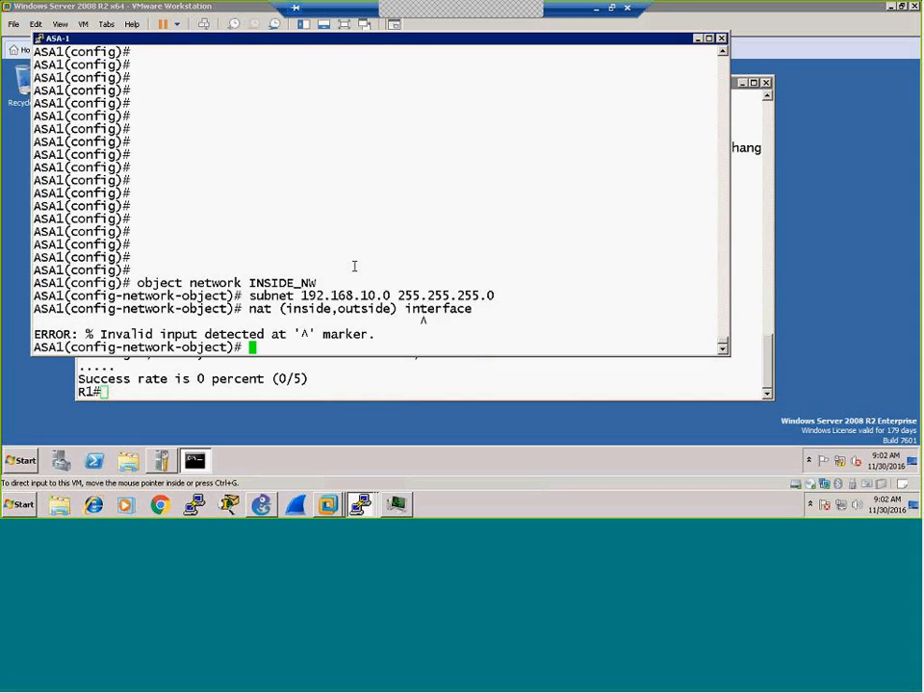
key(Up)
key(Left)
key(Left)
key(Left)
key(Left)
key(Left)
key(Left)
key(Left)
key(Left)
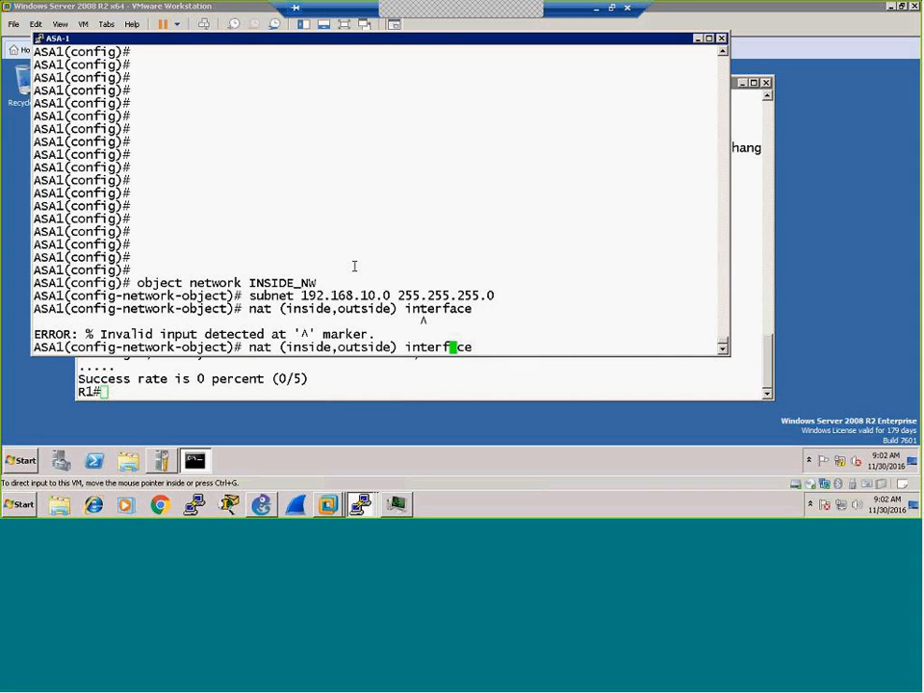
key(Left)
text(dynamic)
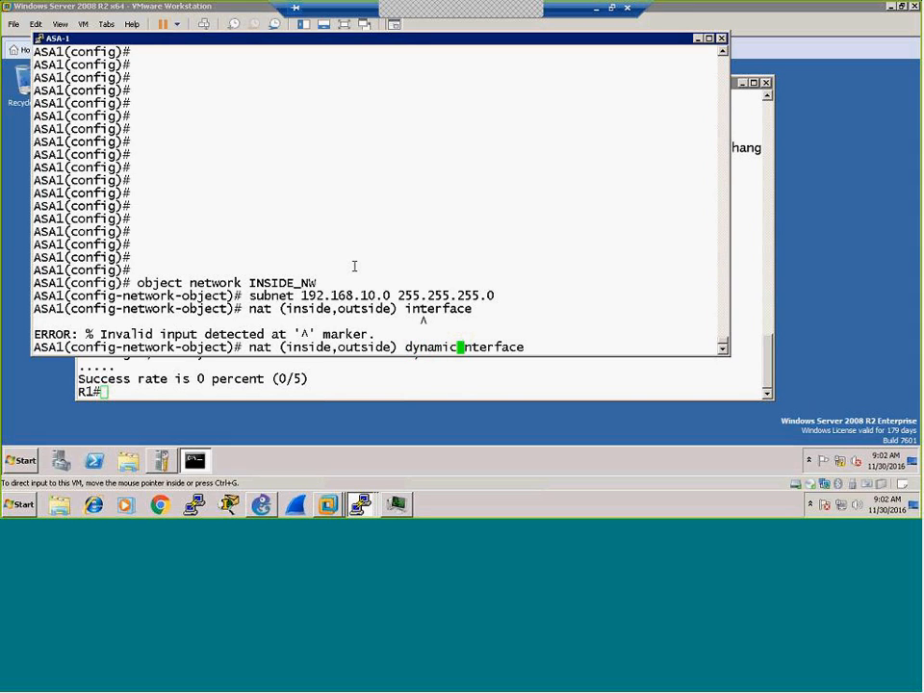
key(Return)
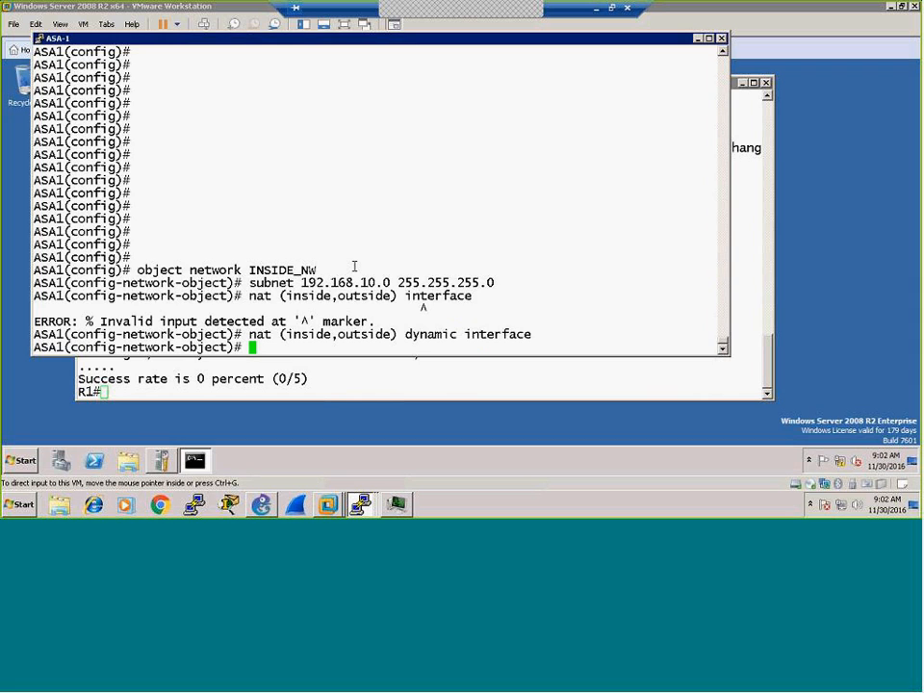
Step: Exit configuration mode and save ASA1's running configuration with wr
key(ctrl+z)
text(wr)
key(Return)
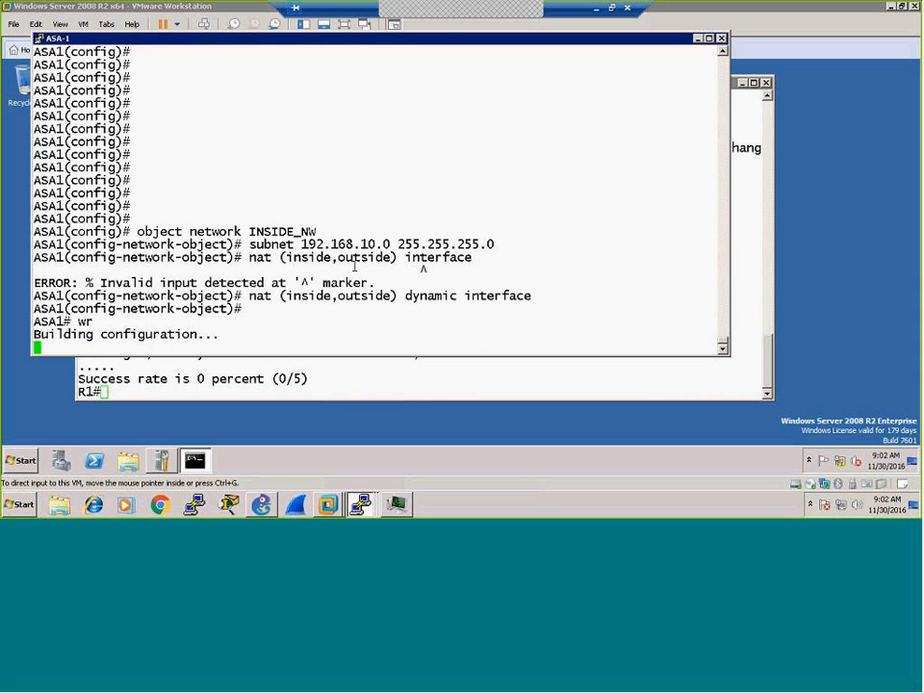
Step: Rerun R1's ping to 100.0.100.1 twice; it still times out at 0/5
click(367, 387)
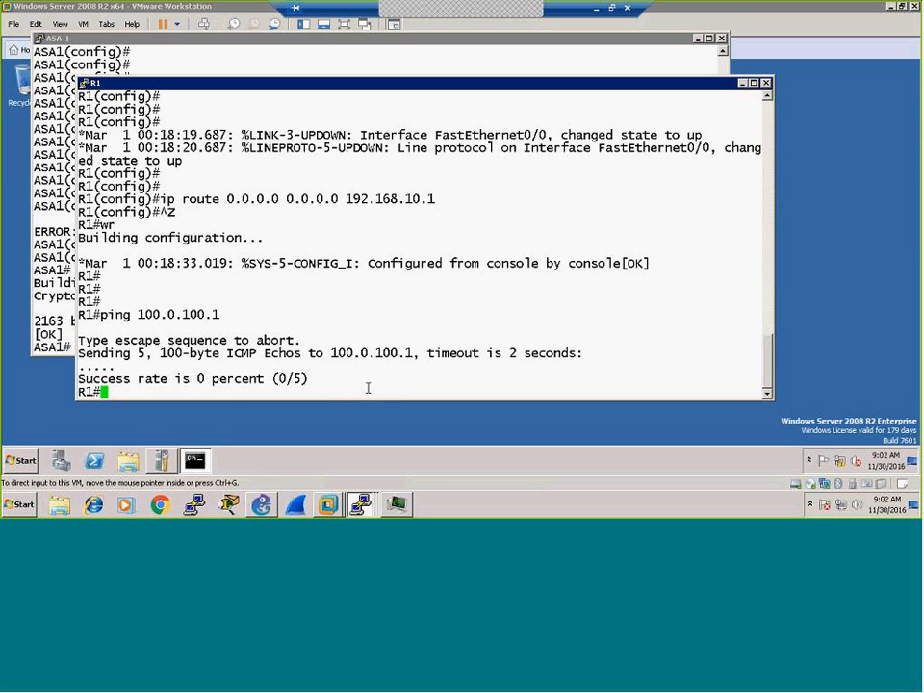
key(Up)
key(Return)
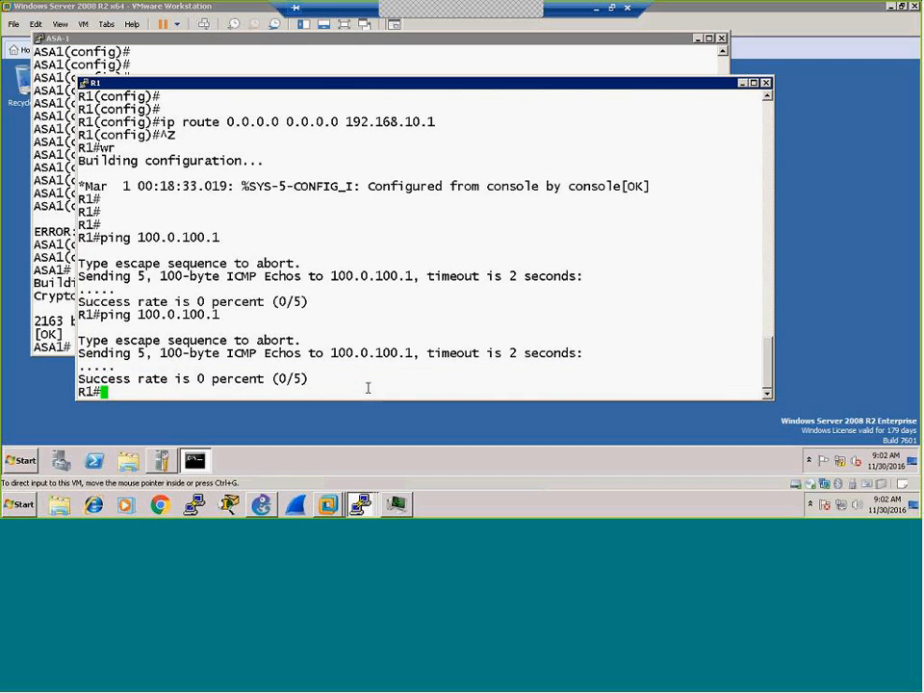
key(Up)
key(Return)
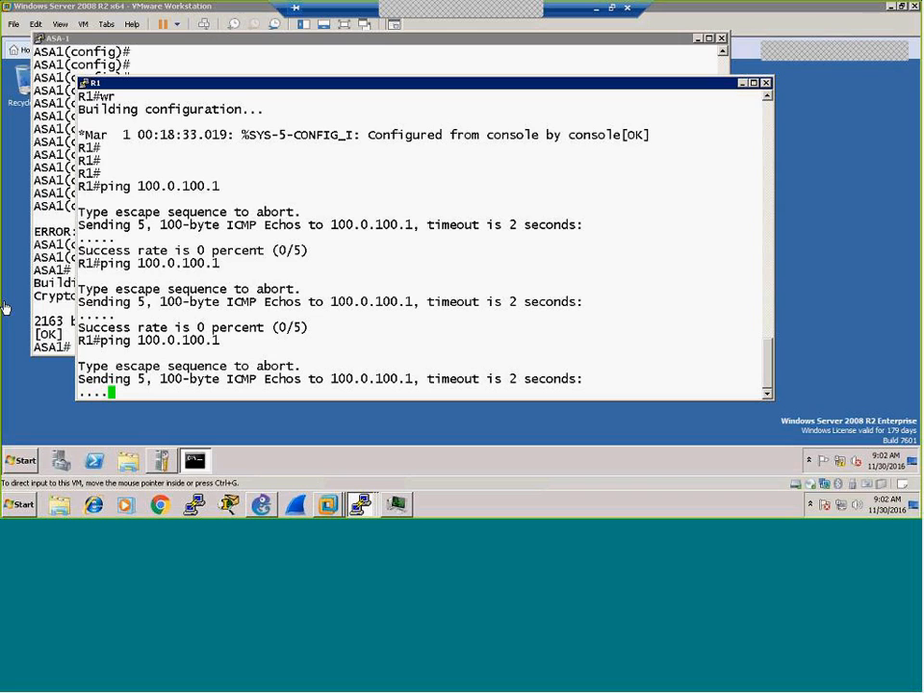
click(261, 504)
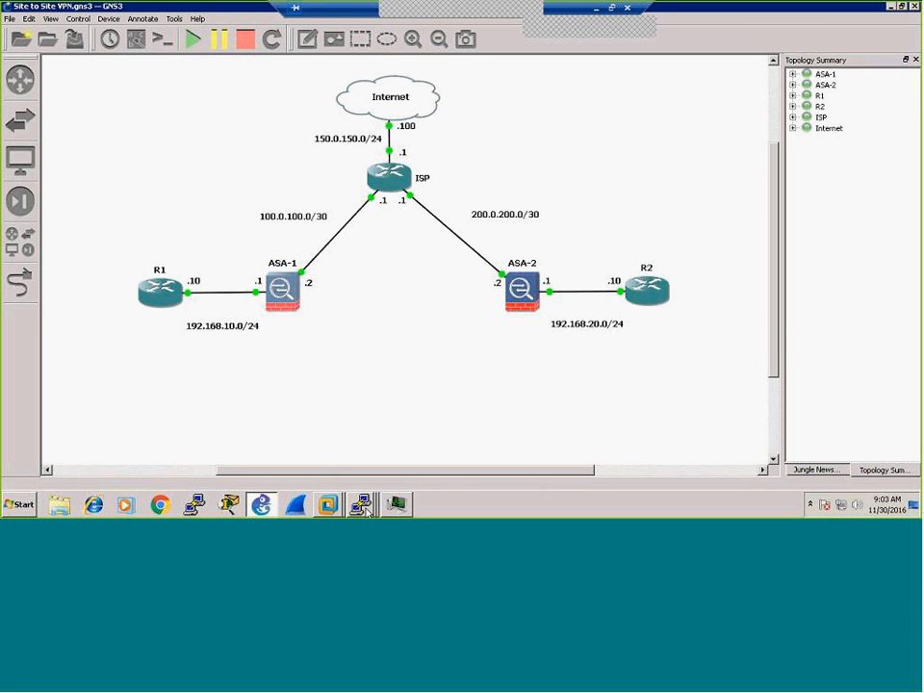
Step: Telnet from R1 to 100.0.100.1; it closes with 'Password required, but none set'
mouse_move(327, 505)
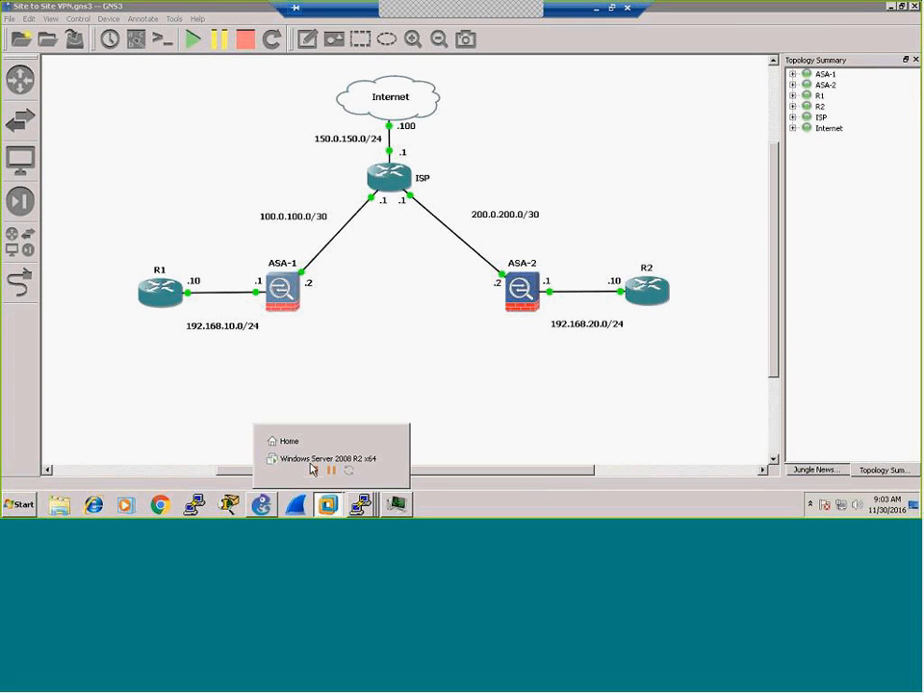
mouse_move(360, 502)
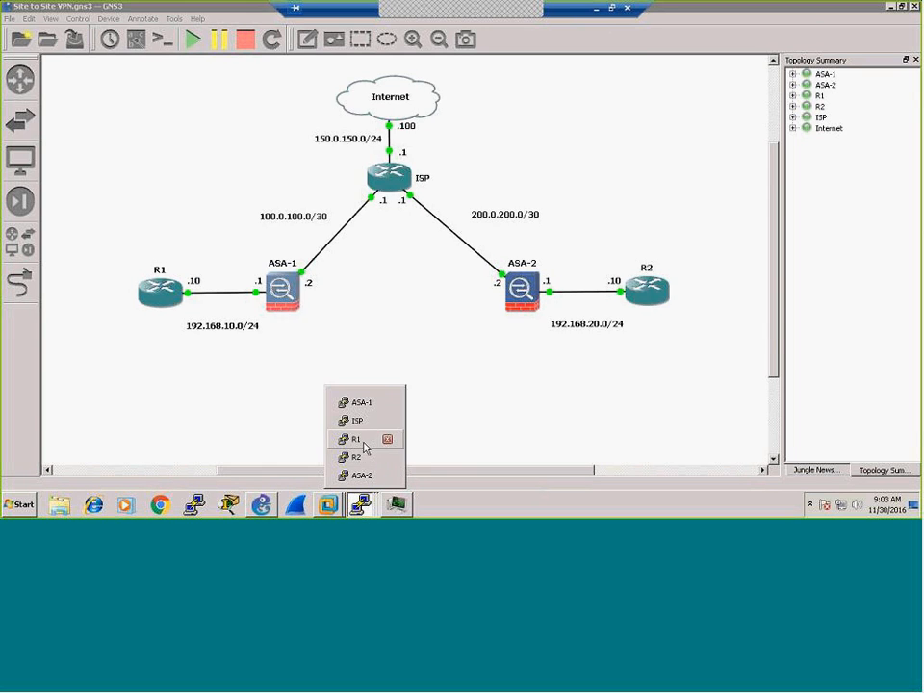
click(356, 438)
key(Return)
key(Return)
key(Return)
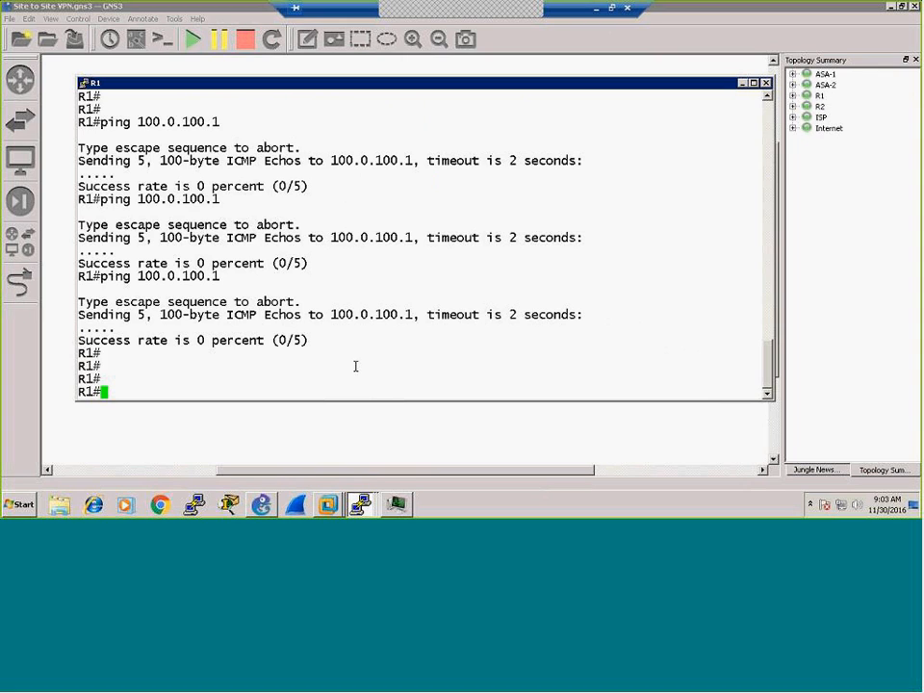
text(100.0.100.1)
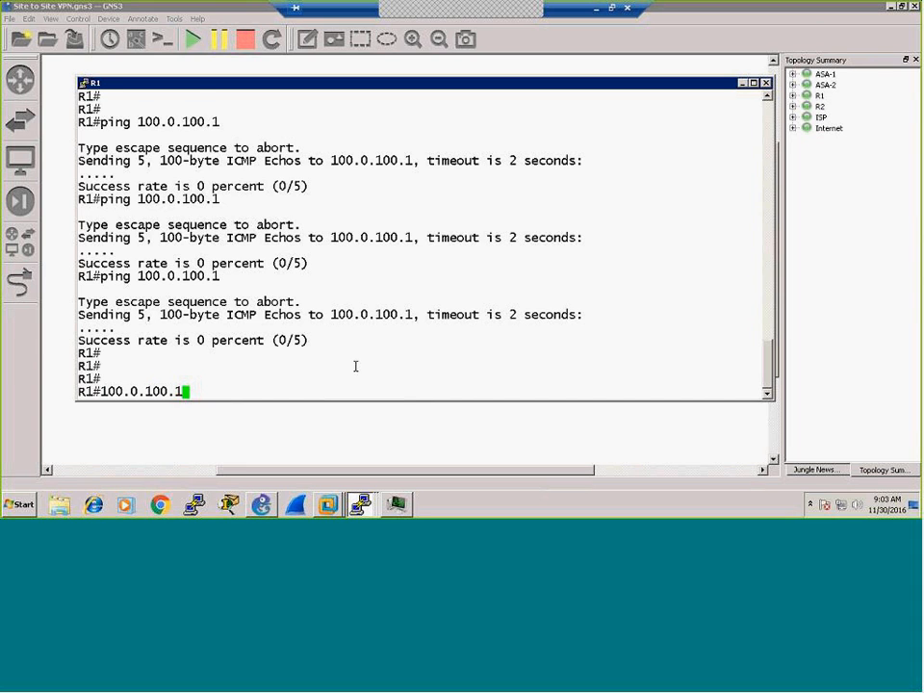
key(Return)
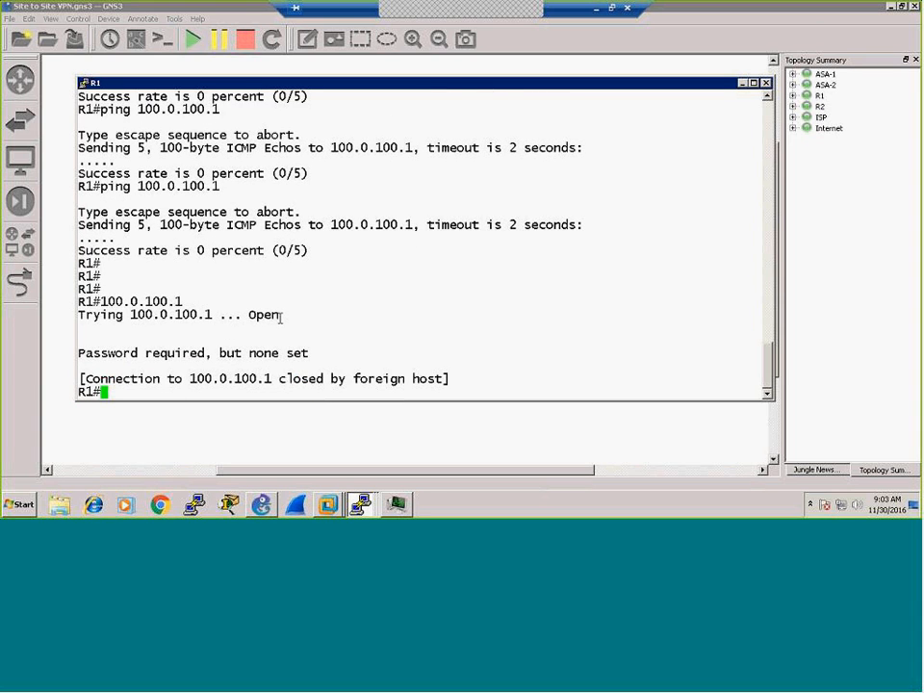
key(Return)
key(Return)
key(Return)
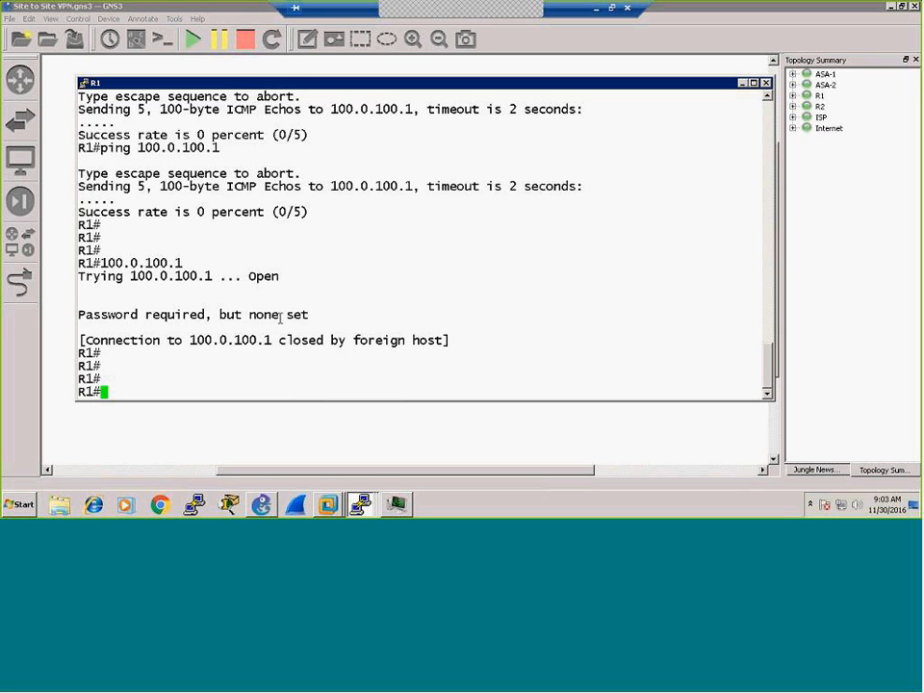
Step: Run 'sh xlate' and 'sh conn' on ASA-1 to view translations and connections
click(362, 504)
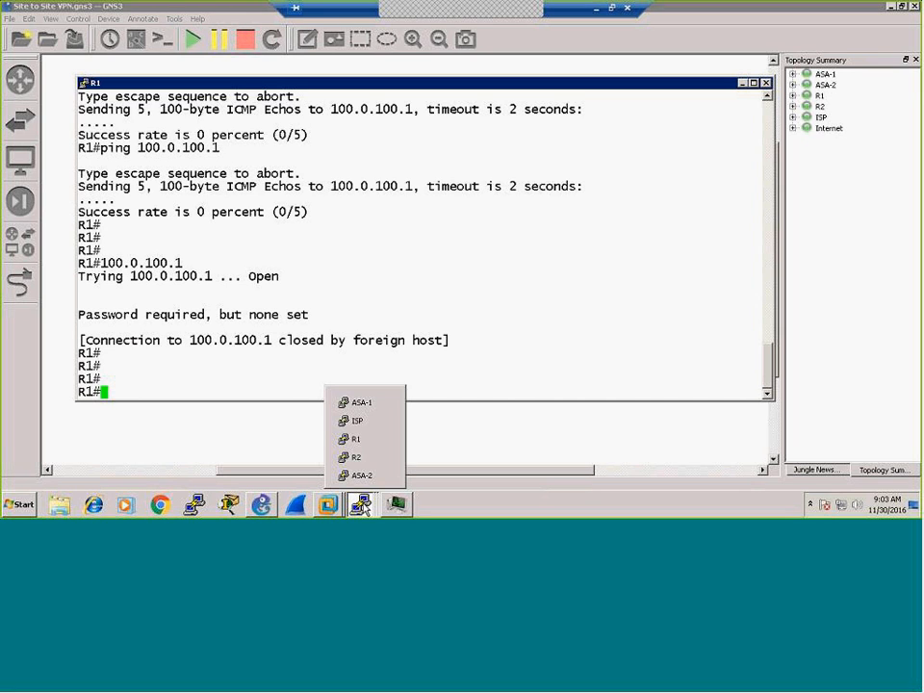
click(356, 403)
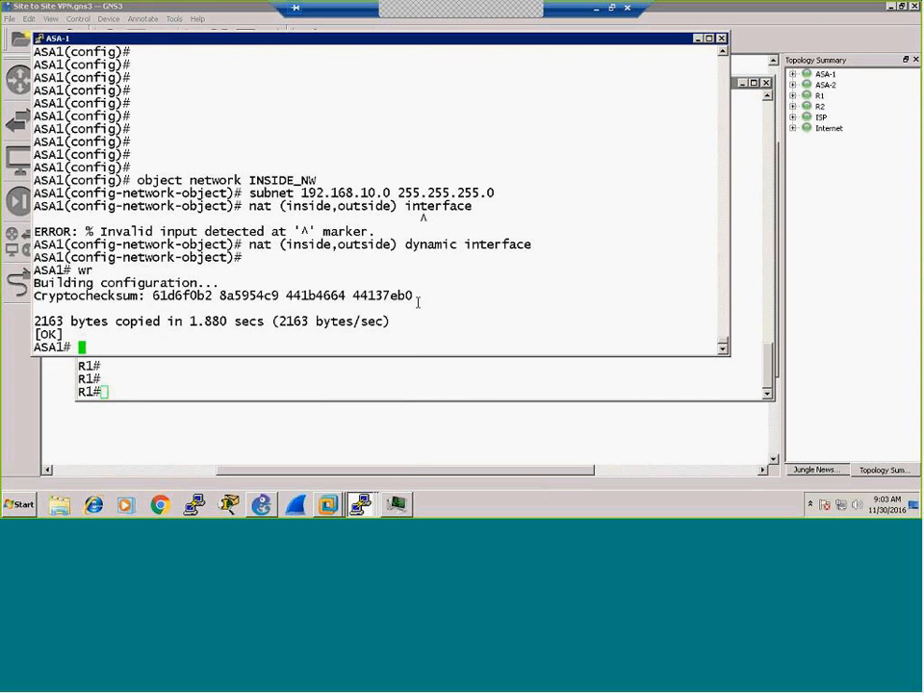
text(sh xlate)
key(Return)
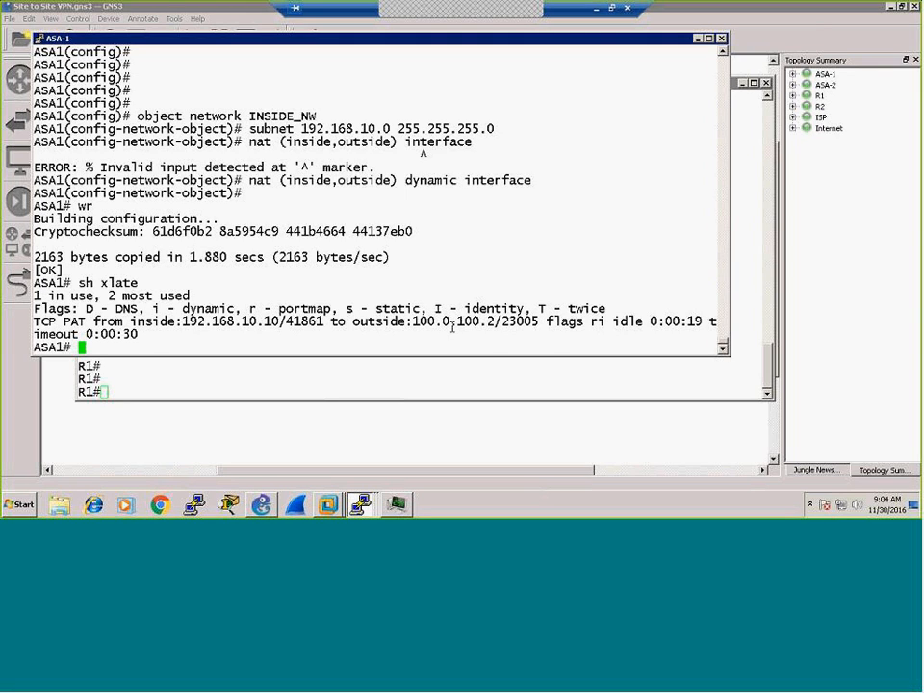
text(sh conn)
key(Return)
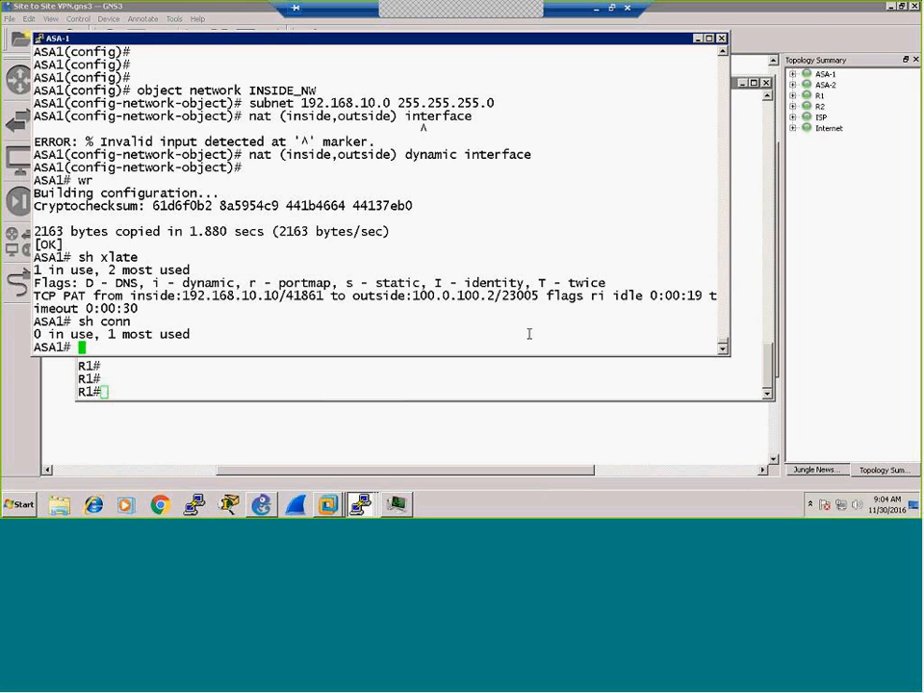
key(Return)
key(Return)
key(Return)
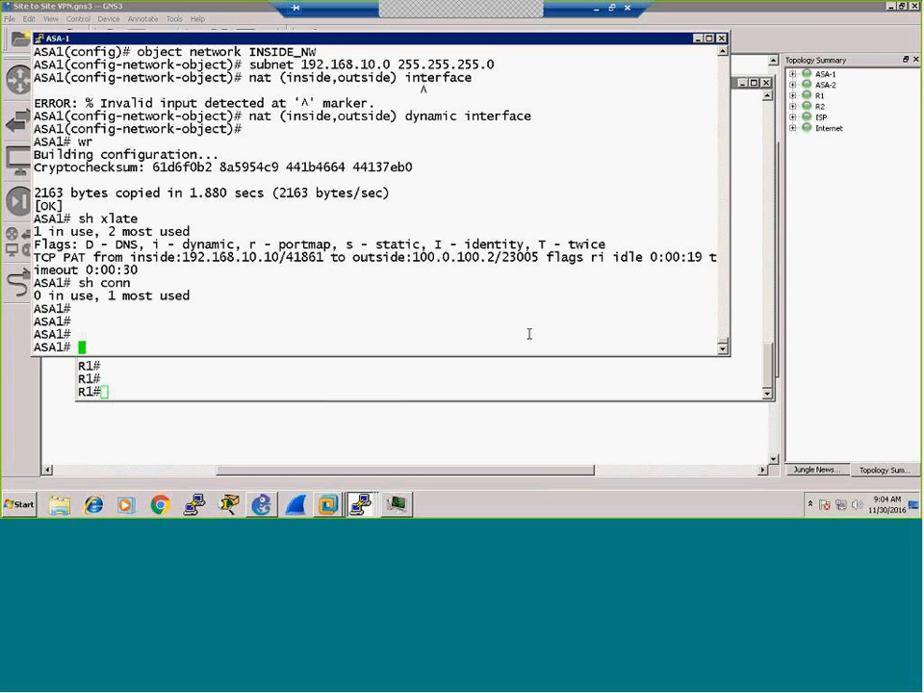
click(341, 377)
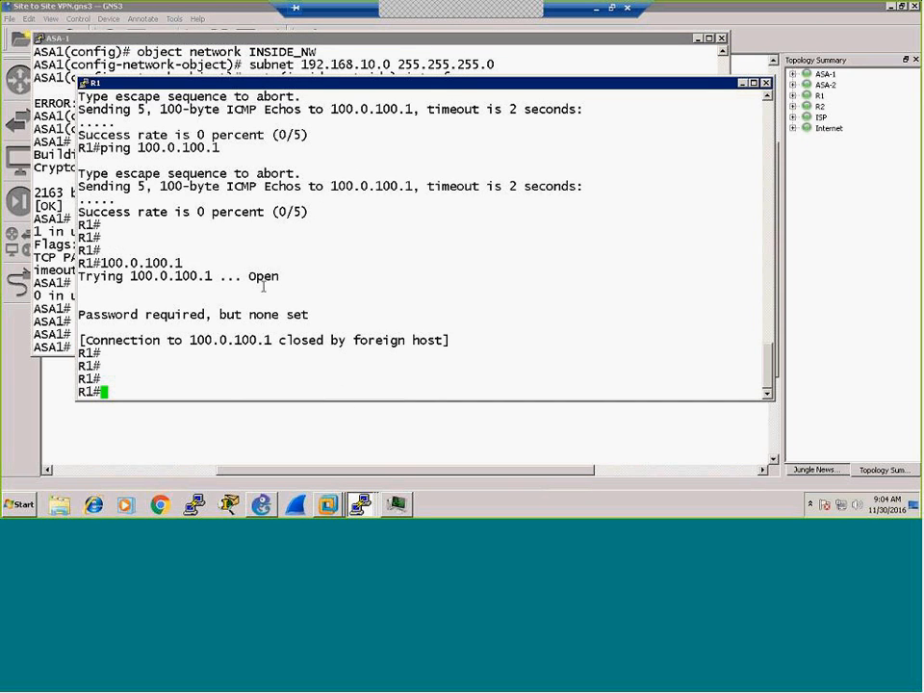
Step: On ASA-2, create network object INSIDE_NW with subnet 192.168.20.0 255.255.255.0
click(360, 503)
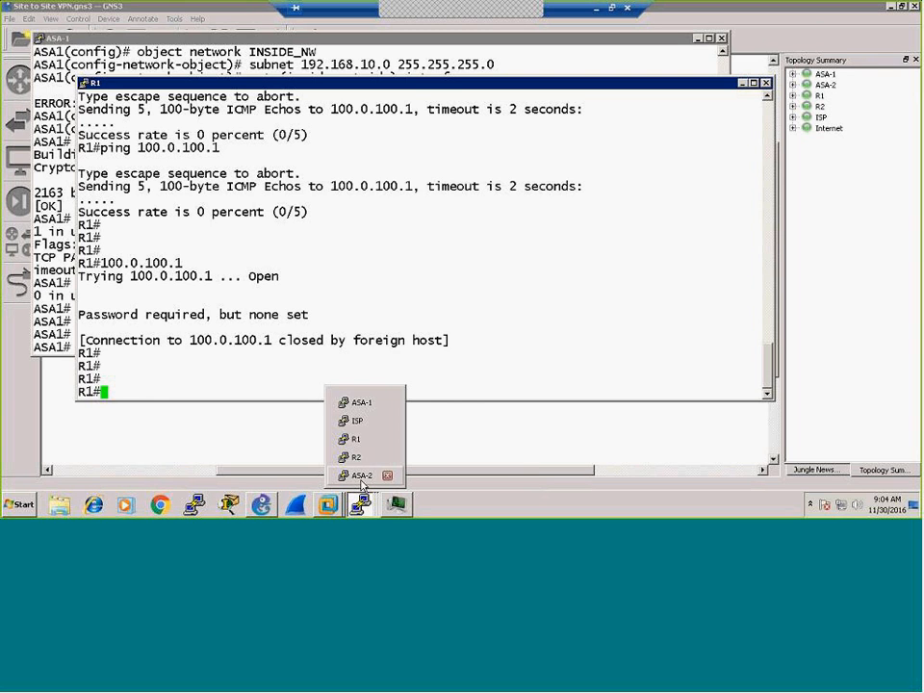
click(361, 477)
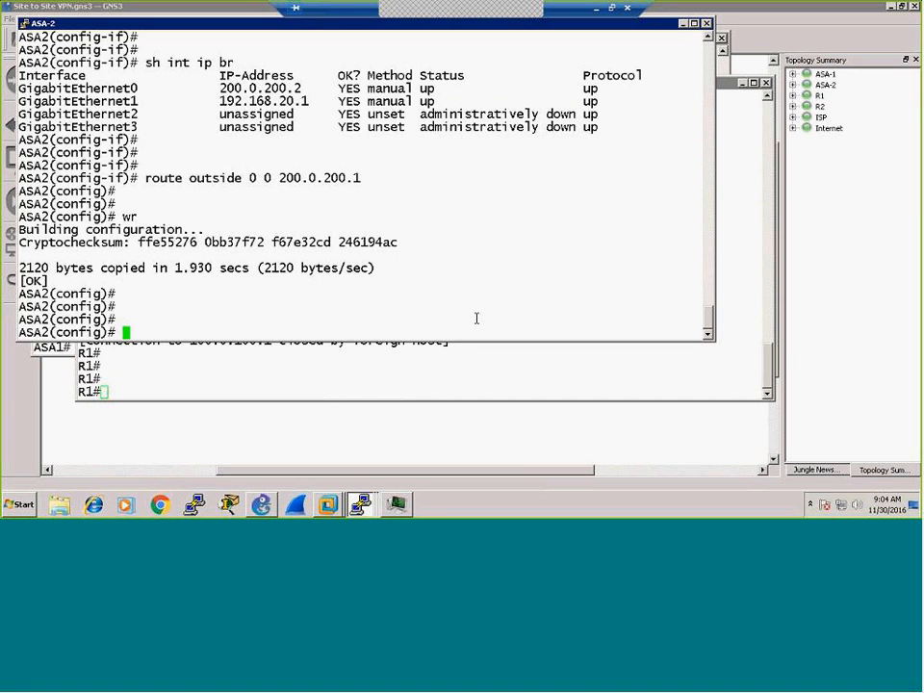
key(Return)
key(Return)
key(Return)
key(Return)
key(Return)
key(Return)
key(Return)
key(Return)
key(Return)
key(Return)
key(Return)
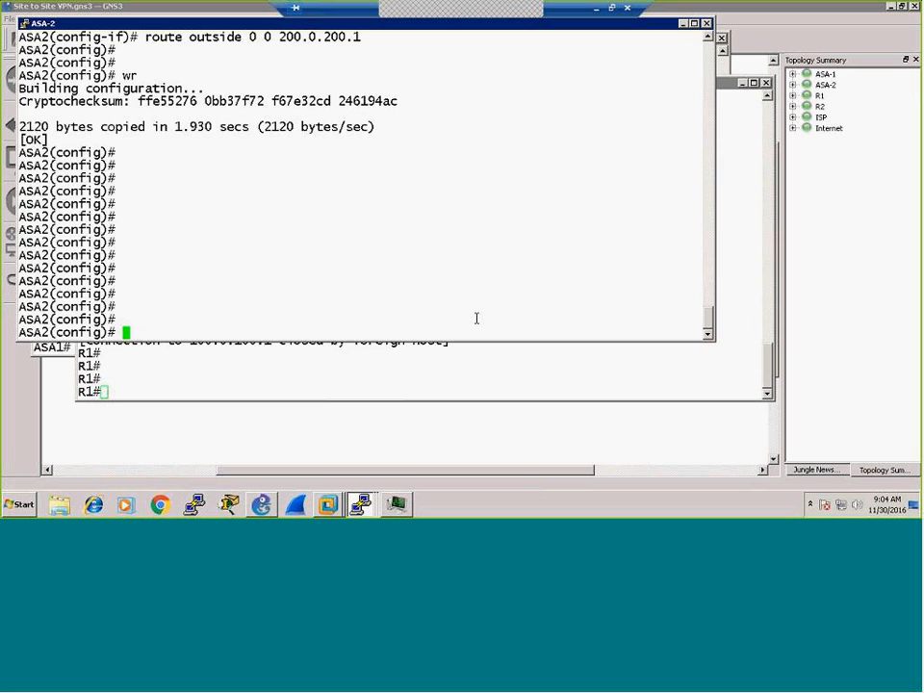
text(object network )
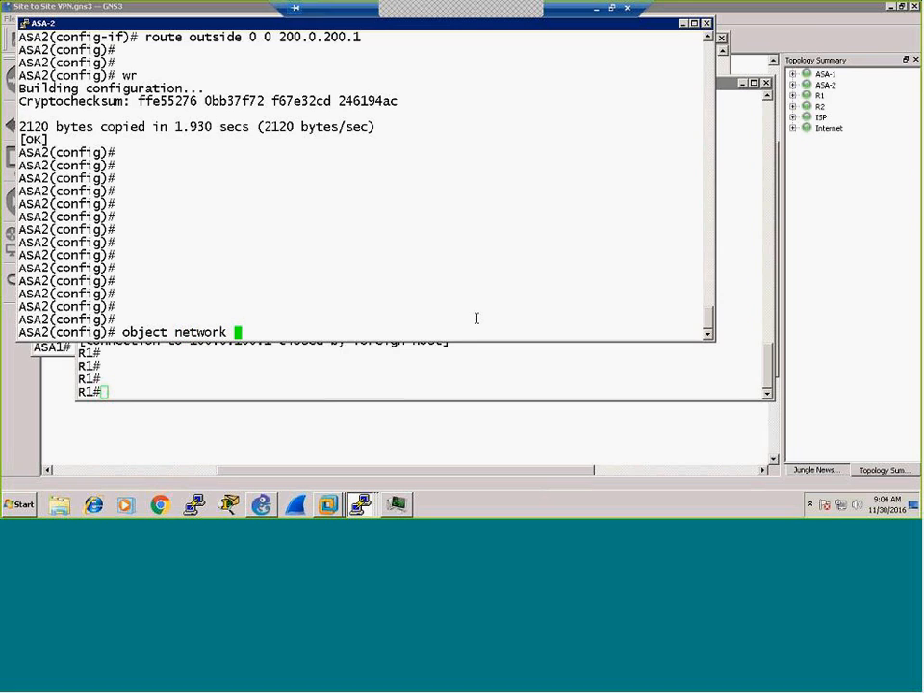
text(INSIDE_NW)
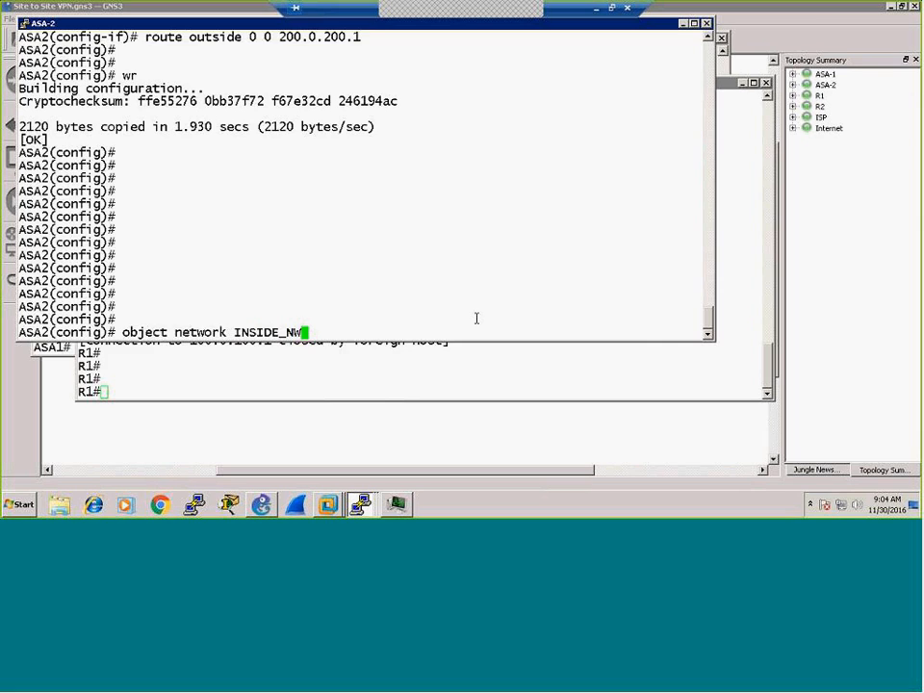
key(Return)
text(subnet 192.168.20.0 255.255.255.0)
key(Return)
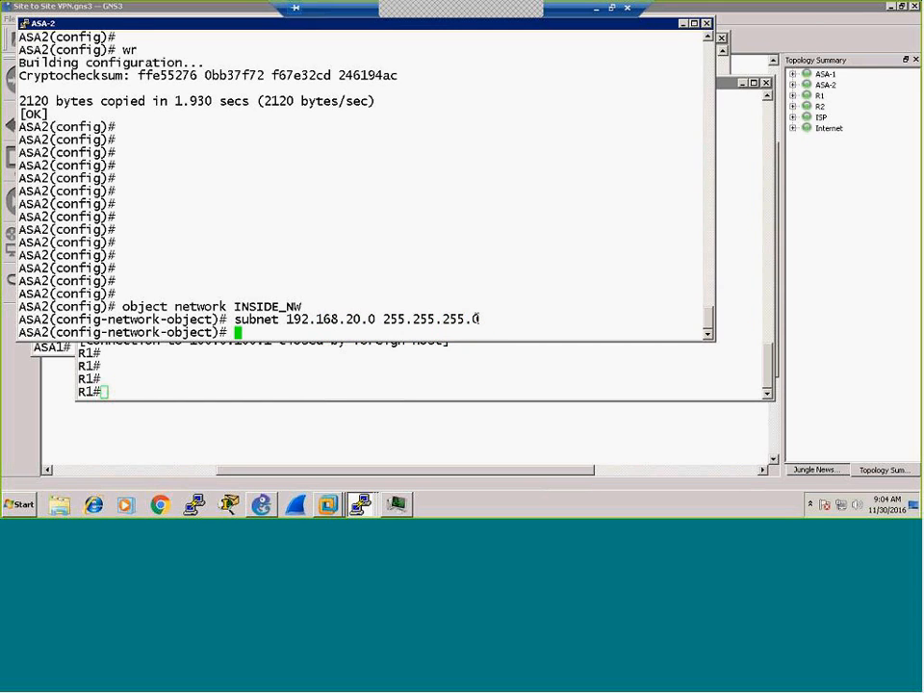
Step: Add 'nat (inside,outside) dynamic interface' to INSIDE_NW and save ASA-2 with wr
text(nat (inside,ou)
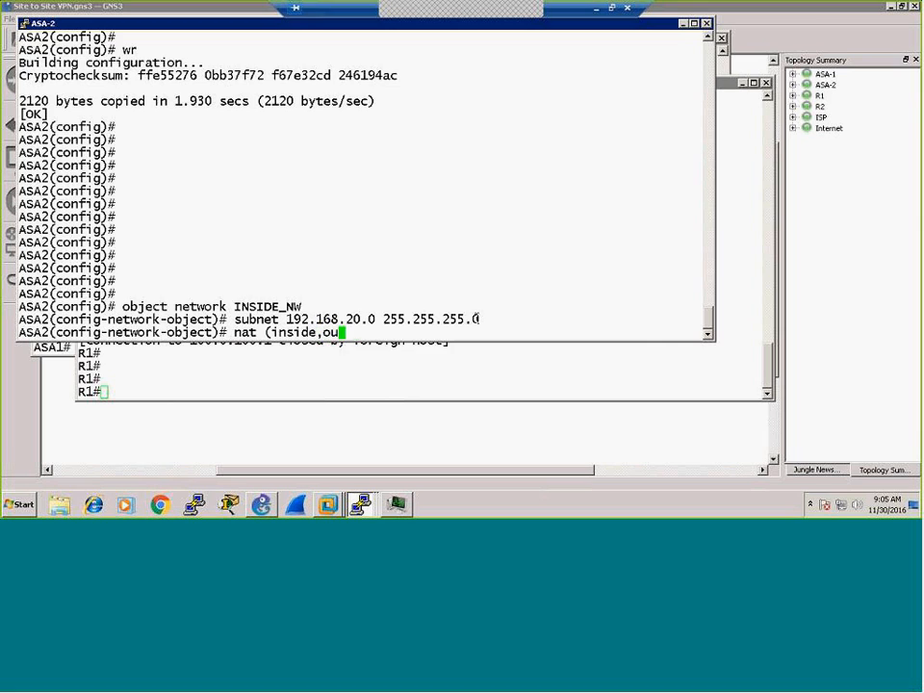
text(stide)
key(BackSpace)
key(BackSpace)
key(BackSpace)
key(BackSpace)
key(BackSpace)
text(tside) dyna)
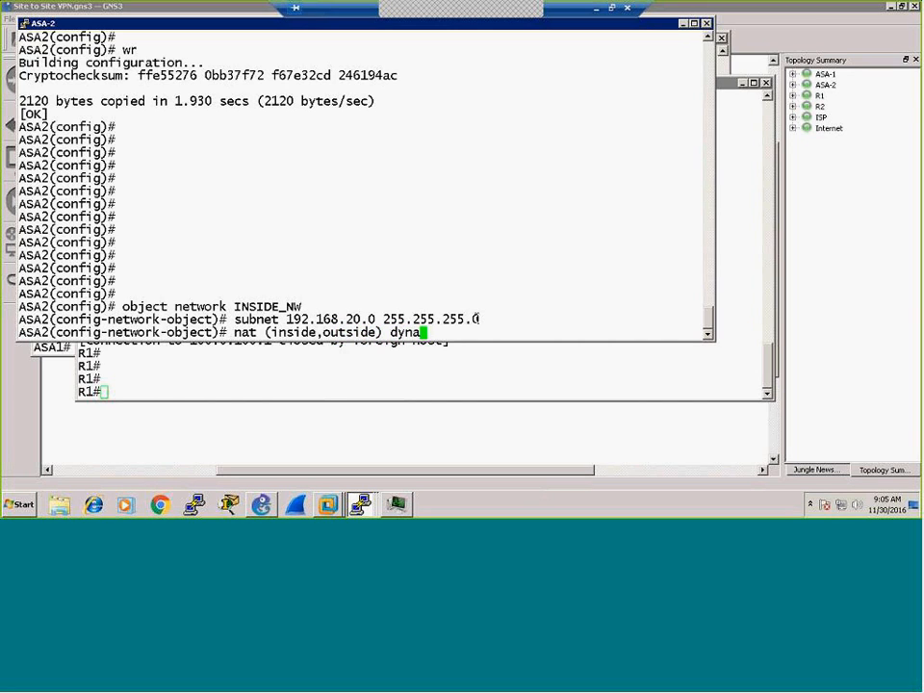
text(mic interface)
key(Return)
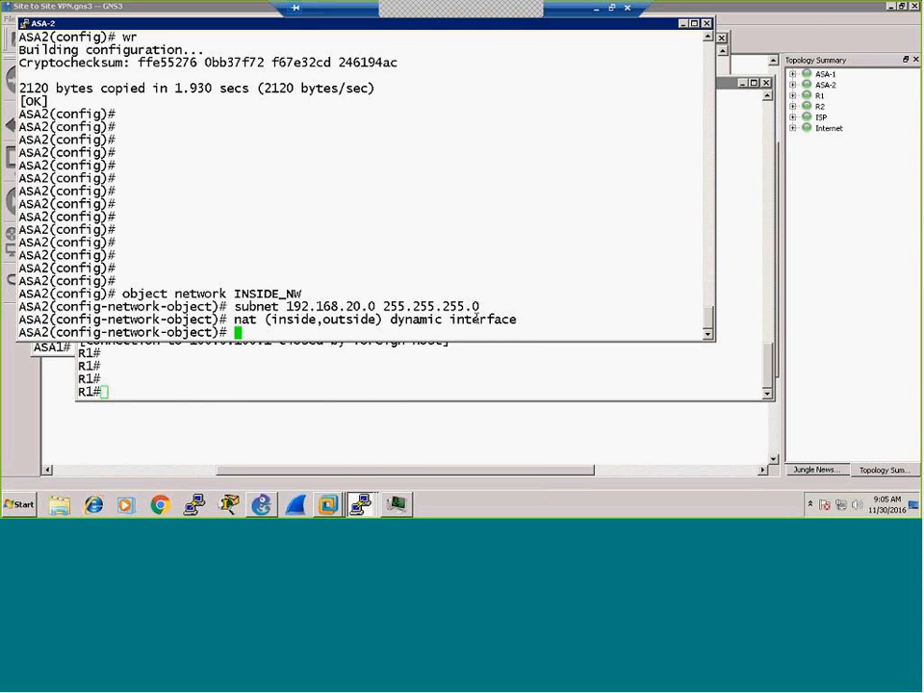
key(ctrl+z)
text(wr)
key(Return)
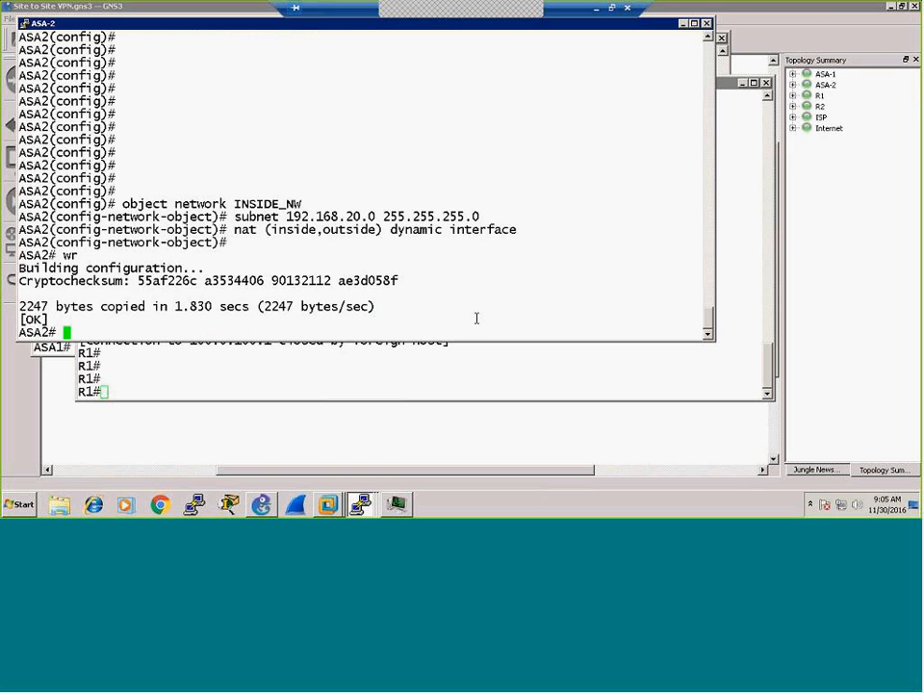
click(358, 505)
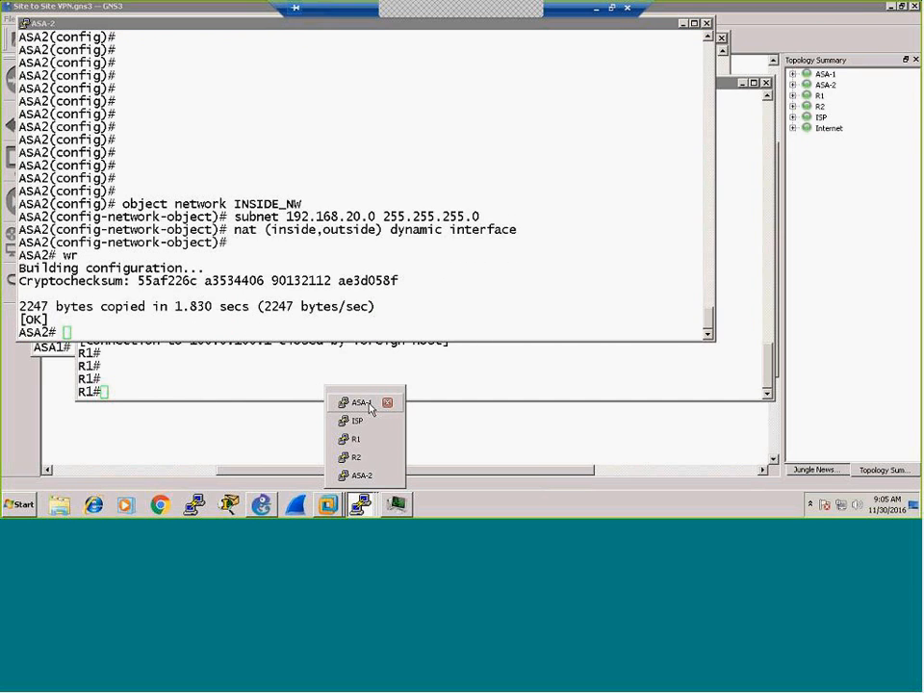
Step: From the R2 console, telnet to 200.0.200.1; it connects then closes for no password
click(357, 457)
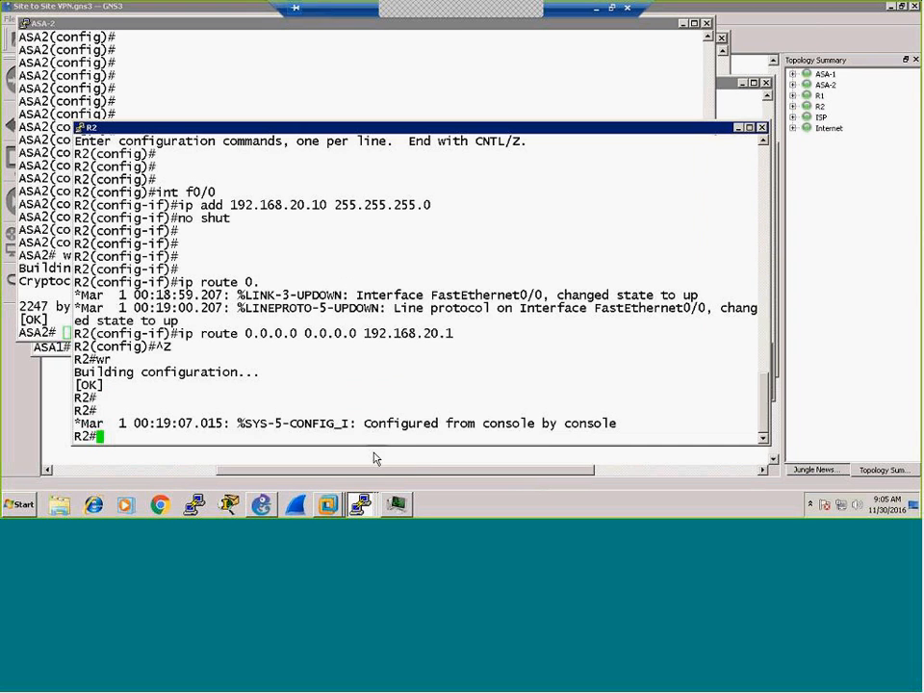
key(Return)
key(Return)
key(Return)
key(Return)
key(Return)
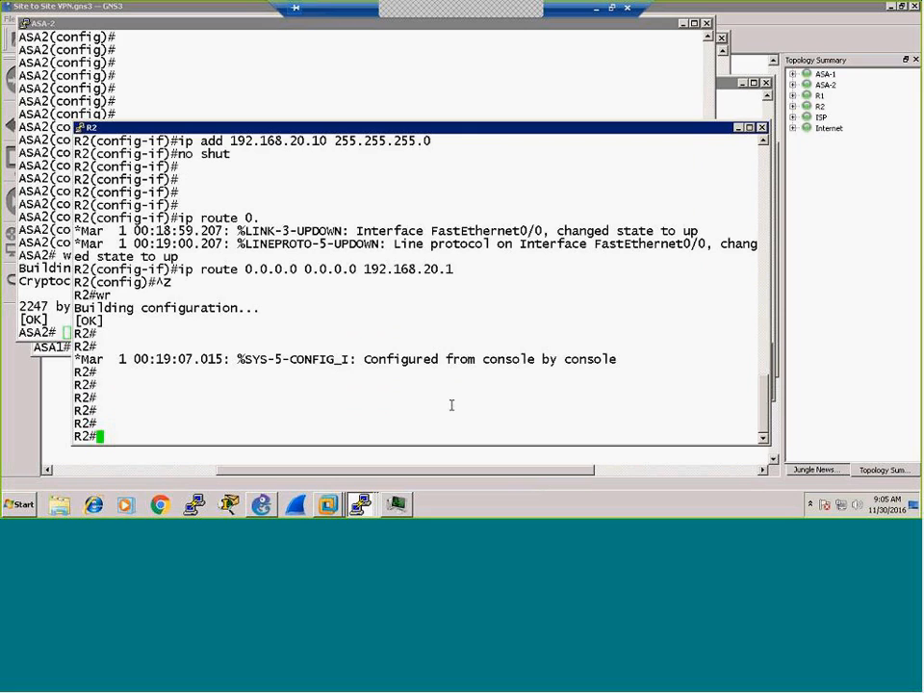
text(200.0.200.1)
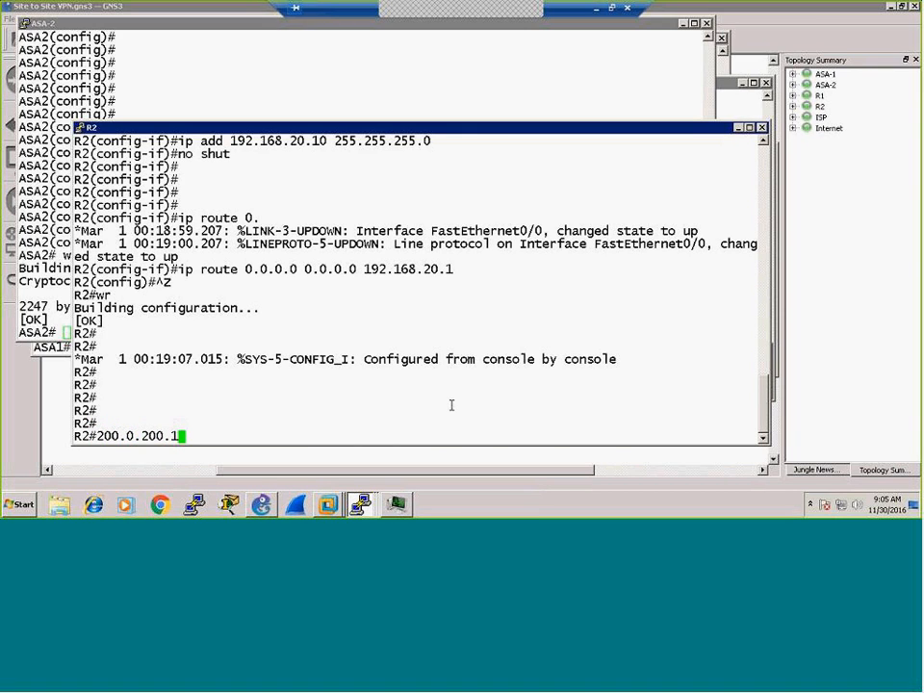
key(Return)
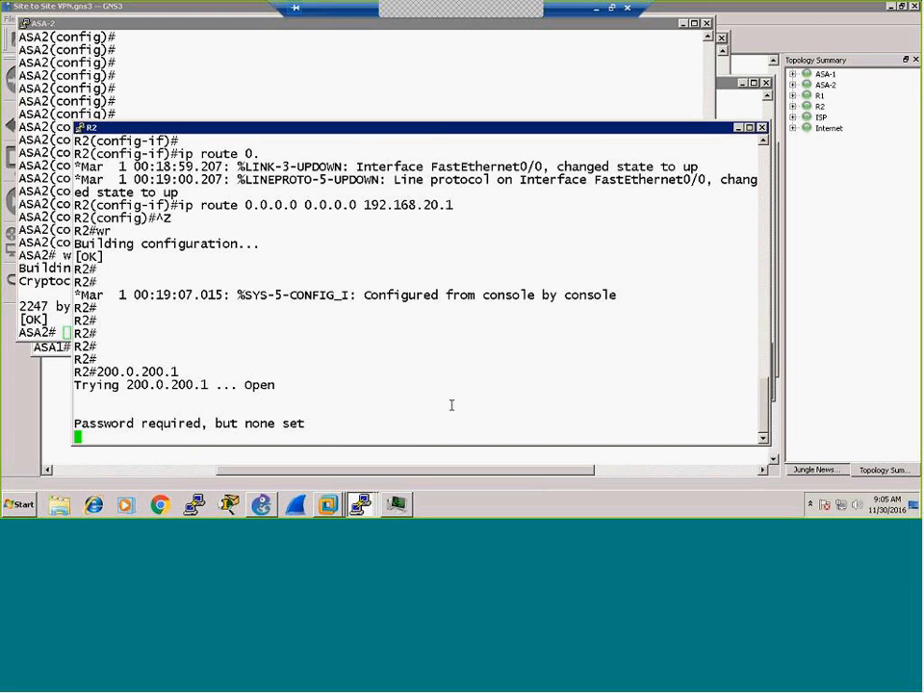
key(Return)
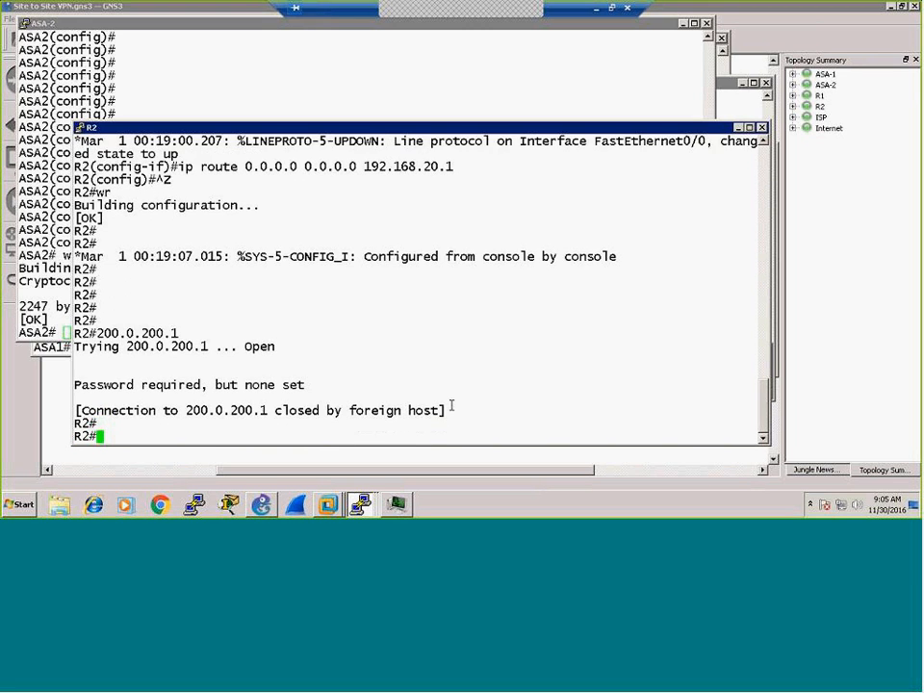
key(Return)
key(Return)
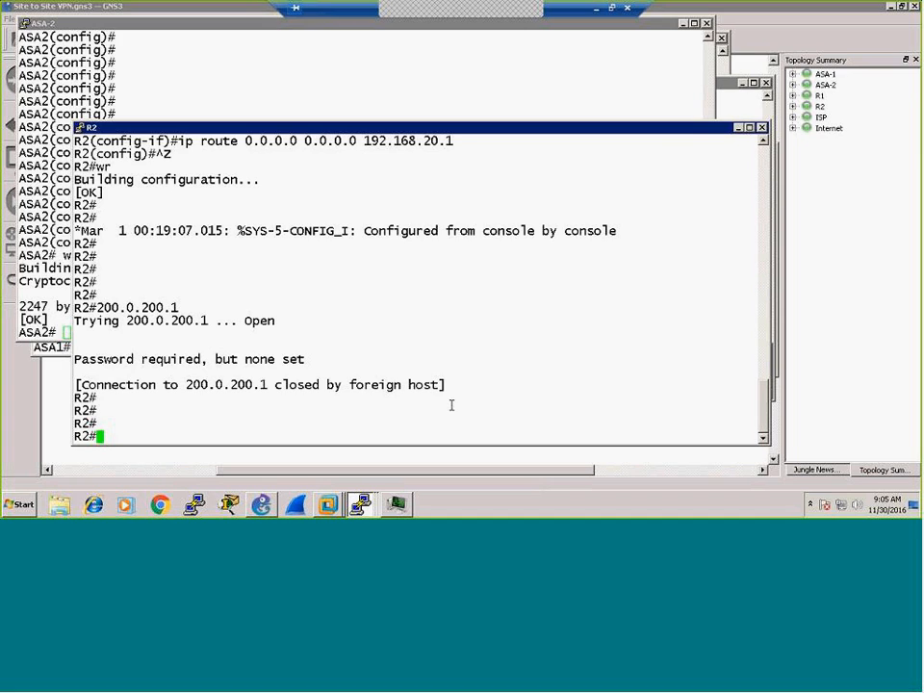
Step: Telnet from R2 to 100.0.100.1, which now opens, then switch to the ASA-2 console
text(100.0.100.1)
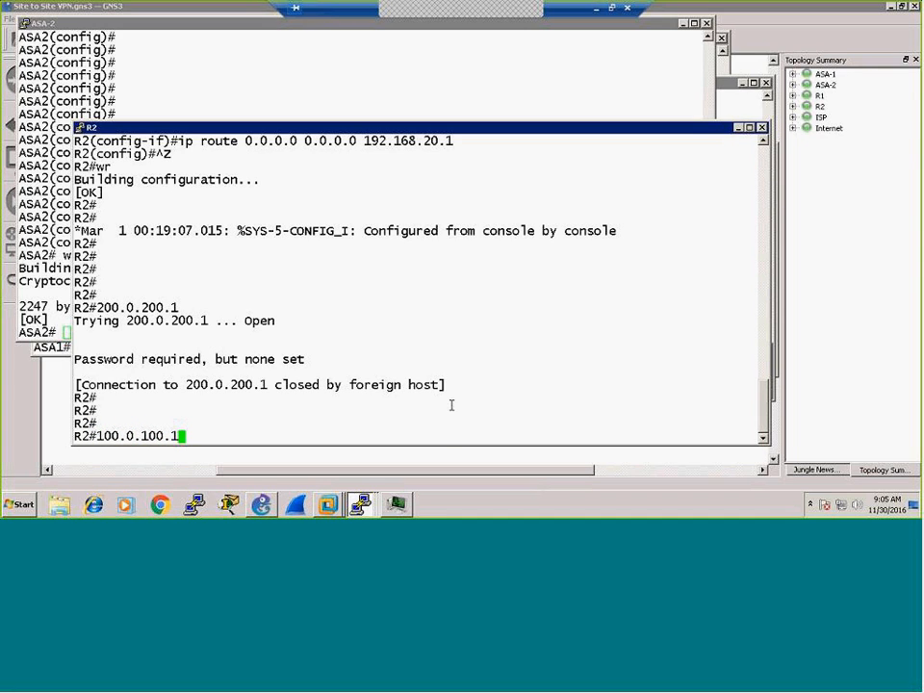
click(641, 460)
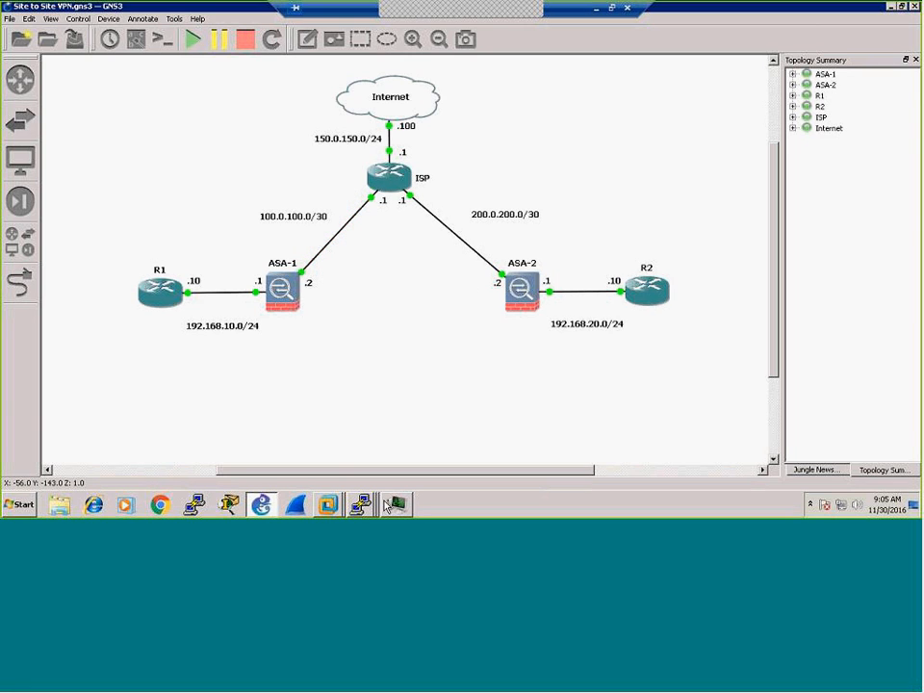
mouse_move(362, 507)
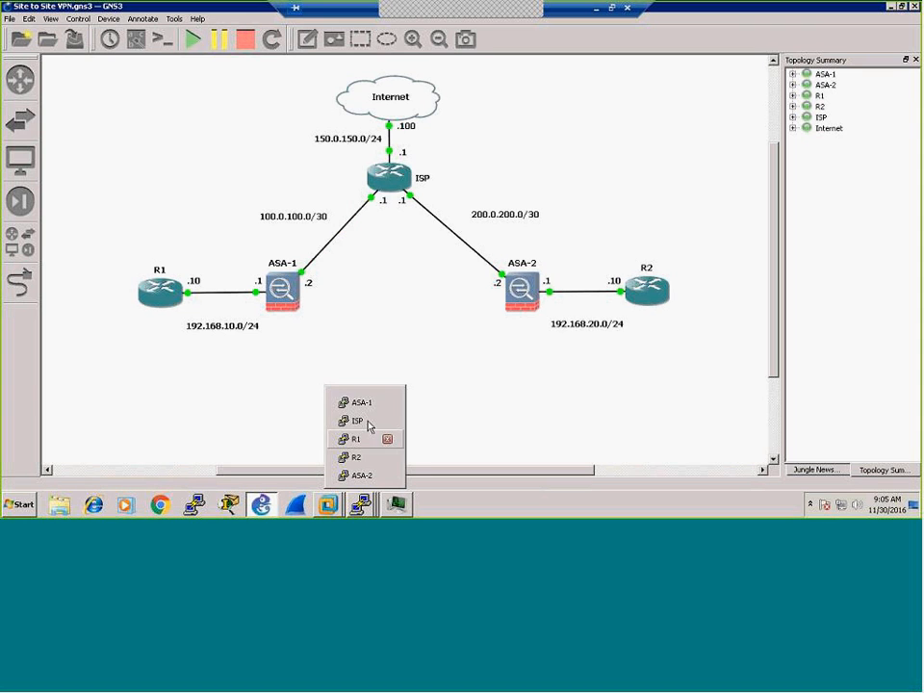
click(356, 457)
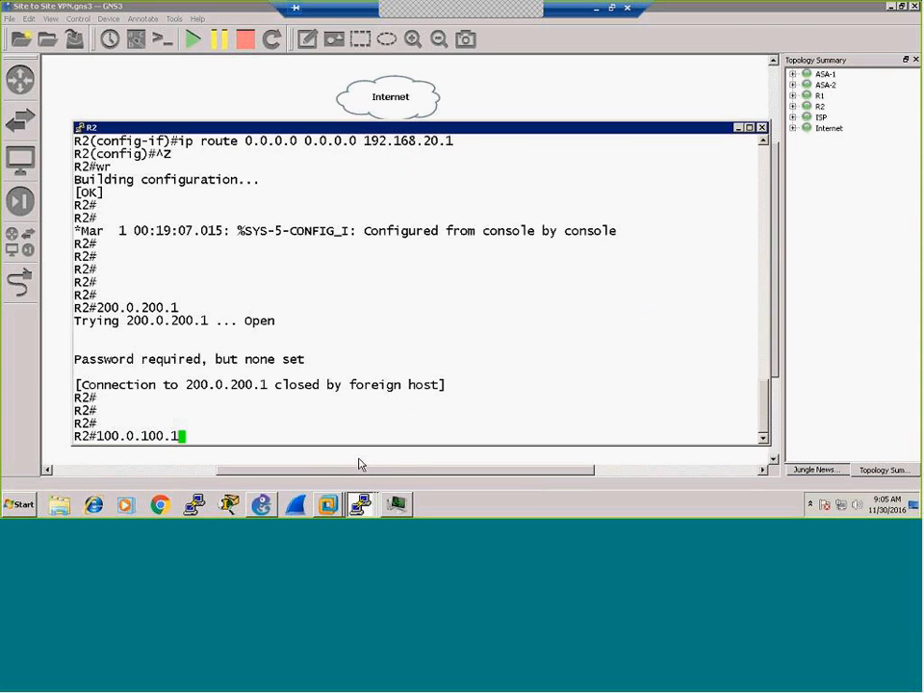
key(Return)
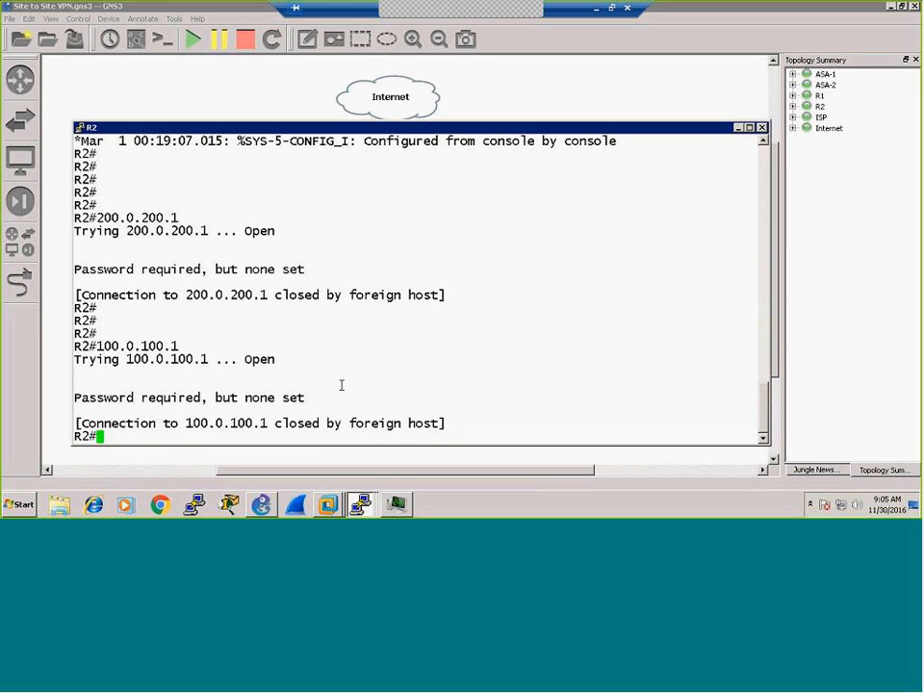
key(Return)
key(Return)
key(Return)
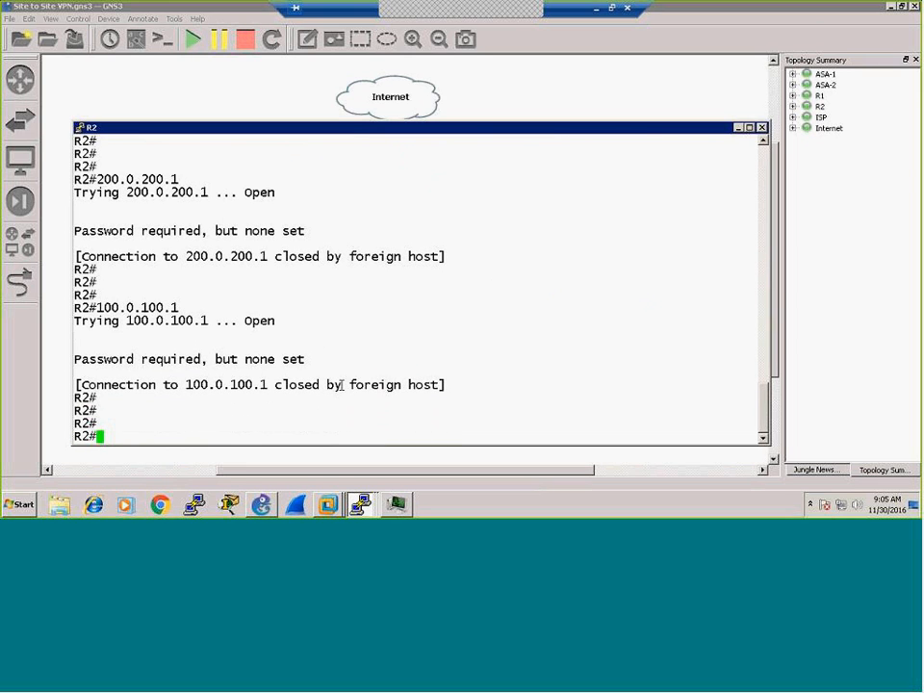
click(373, 510)
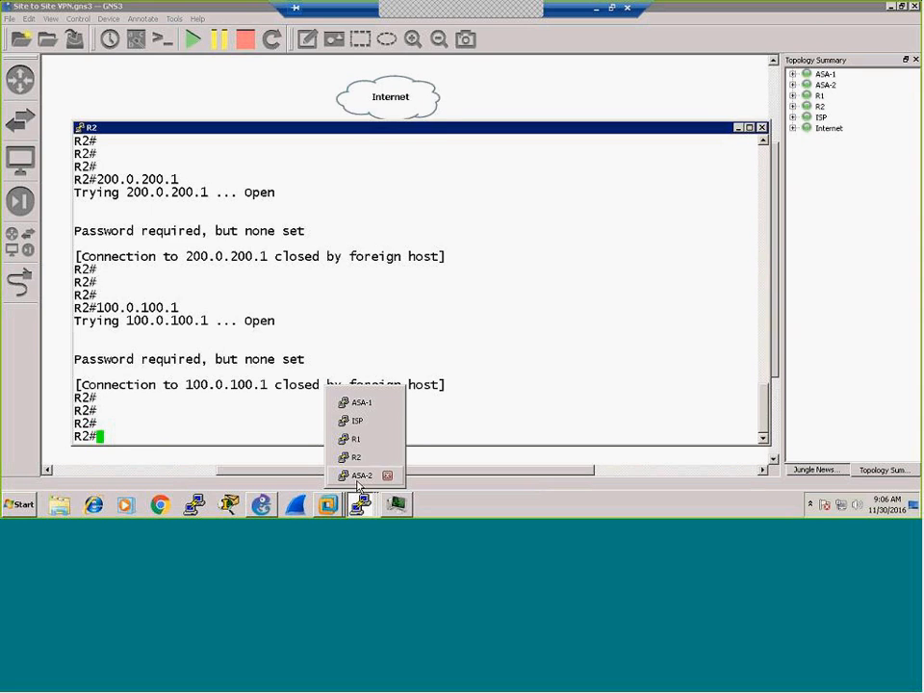
click(361, 475)
Step: Run sh conn and sh xlate on ASA2, confirming 192.168.20.10 translates to 200.0.200.2, then return to the topology
text(sh conn)
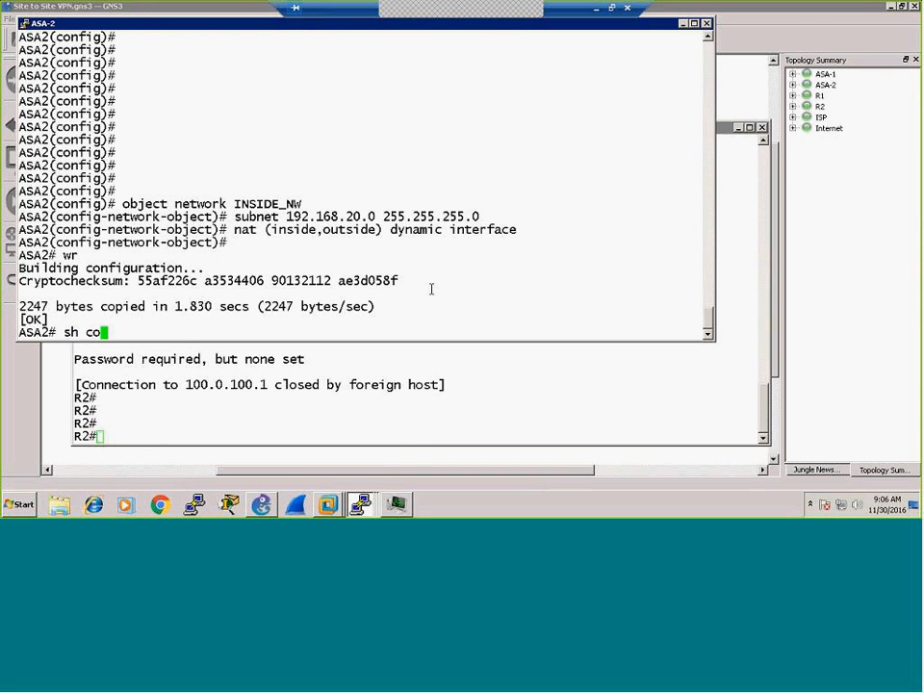
key(Return)
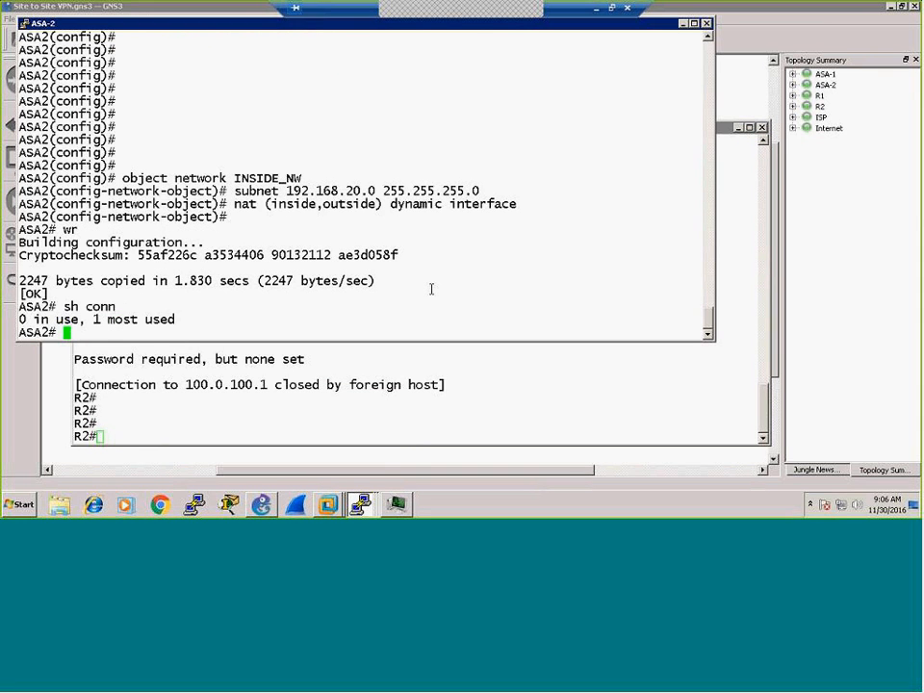
key(Return)
key(Return)
key(Return)
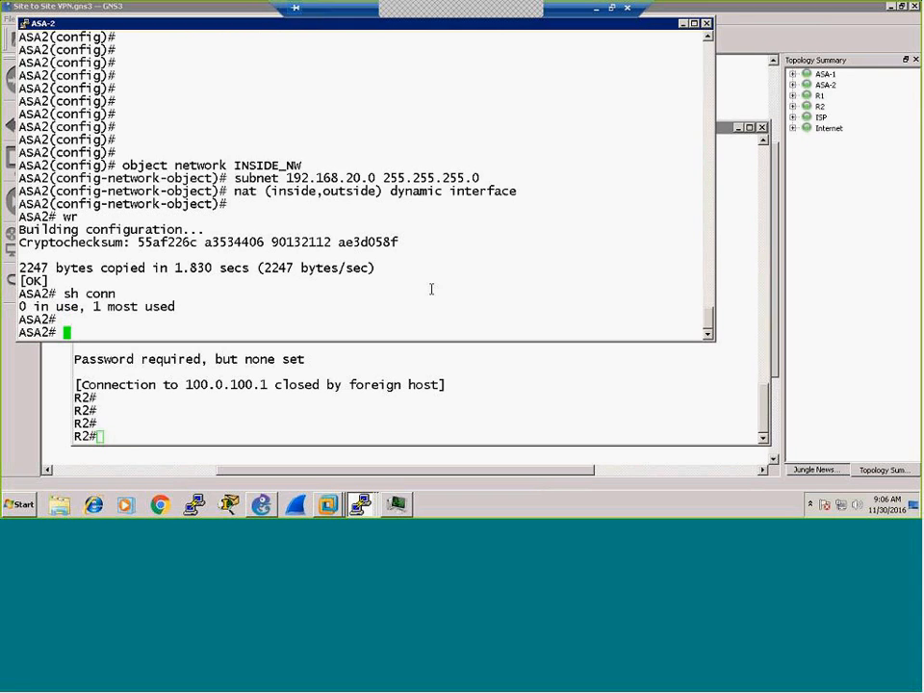
text(sh xlate)
key(Return)
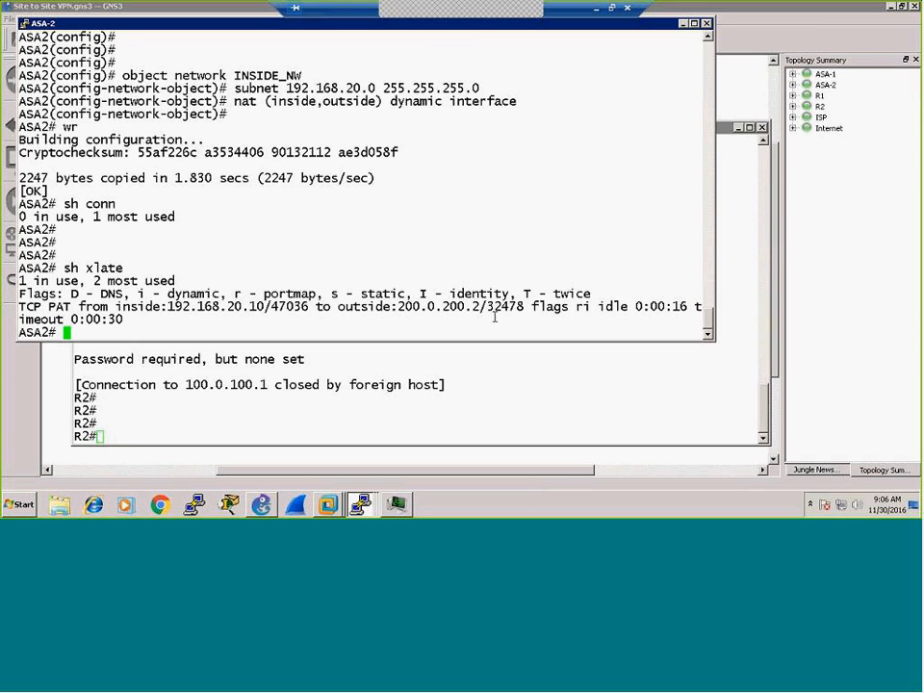
click(261, 504)
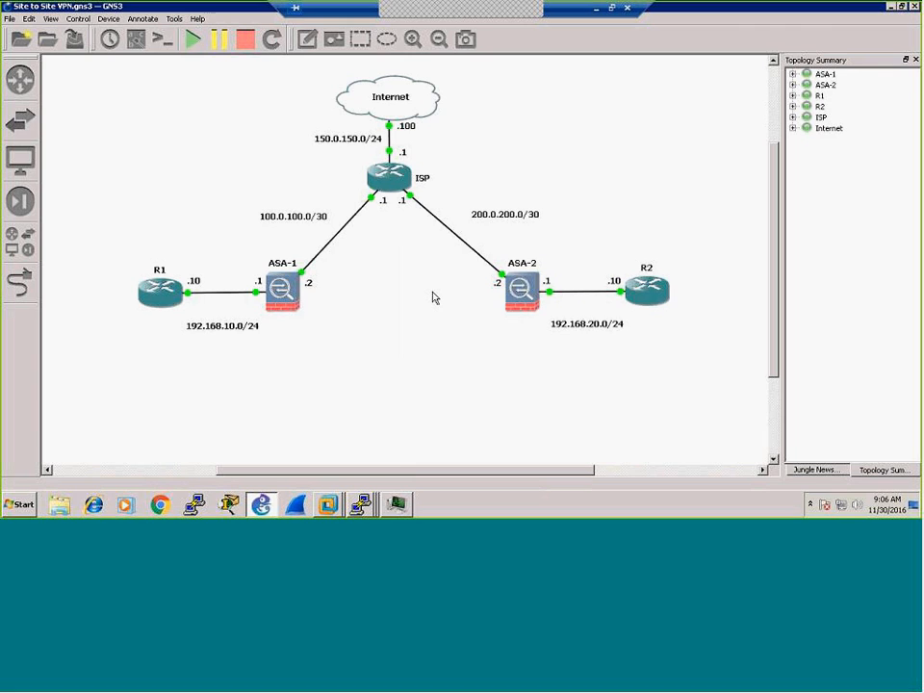
Step: Save the Site to Site VPN project from the File menu
click(361, 506)
click(10, 20)
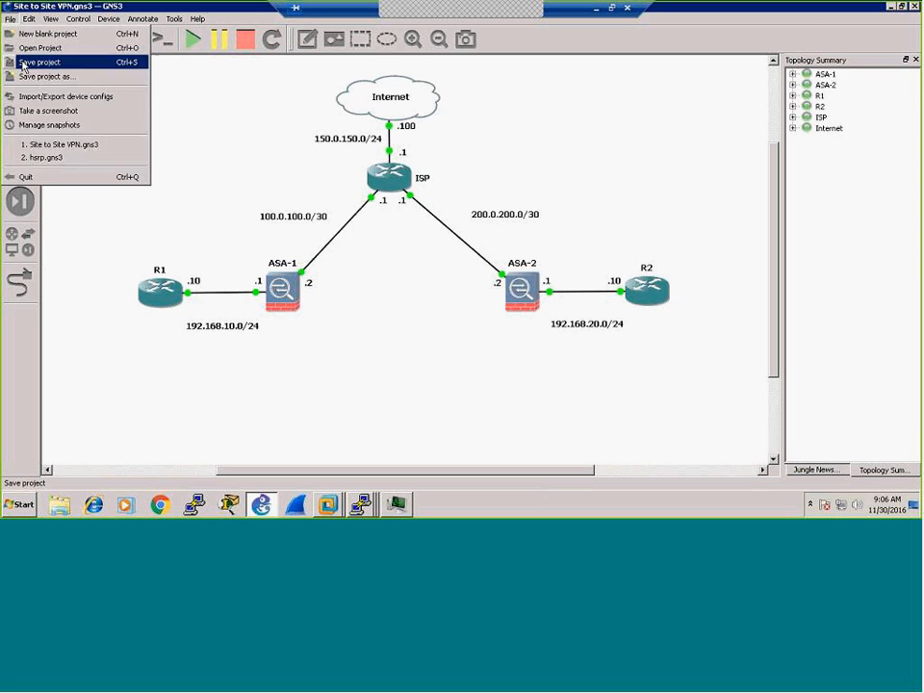
click(21, 63)
Step: Switch to the Windows Server 2008 R2 x64 VM and show its Initial Configuration Tasks window
mouse_move(328, 503)
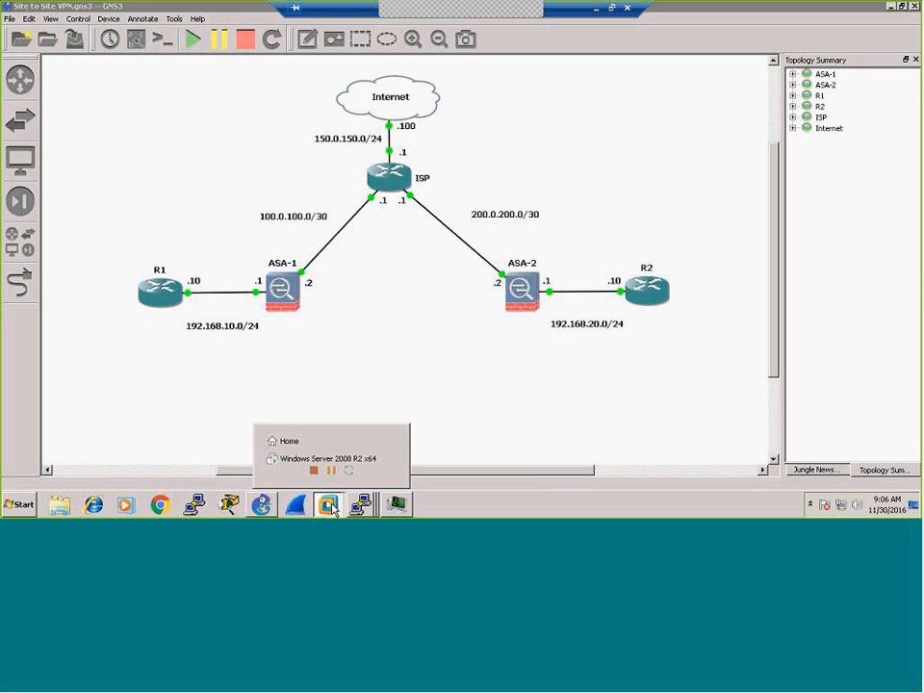
click(342, 460)
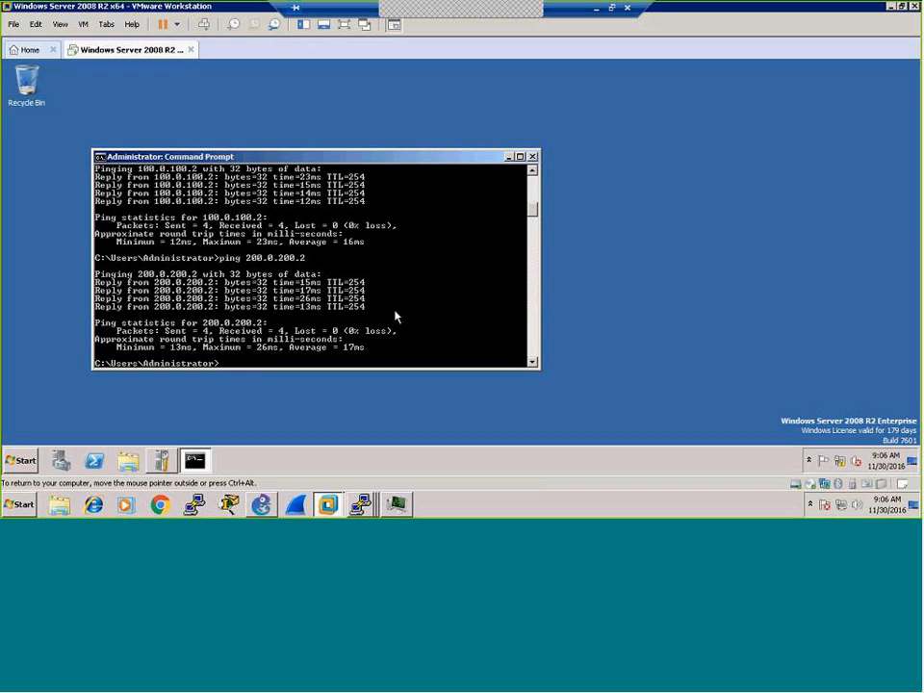
key(Return)
key(Return)
key(Return)
key(Return)
key(Return)
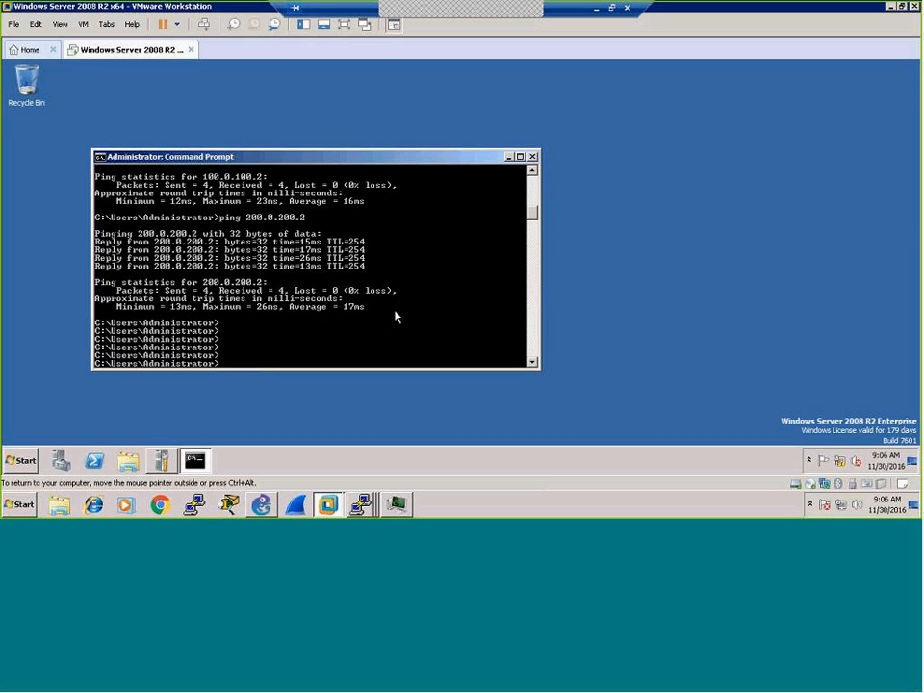
click(162, 461)
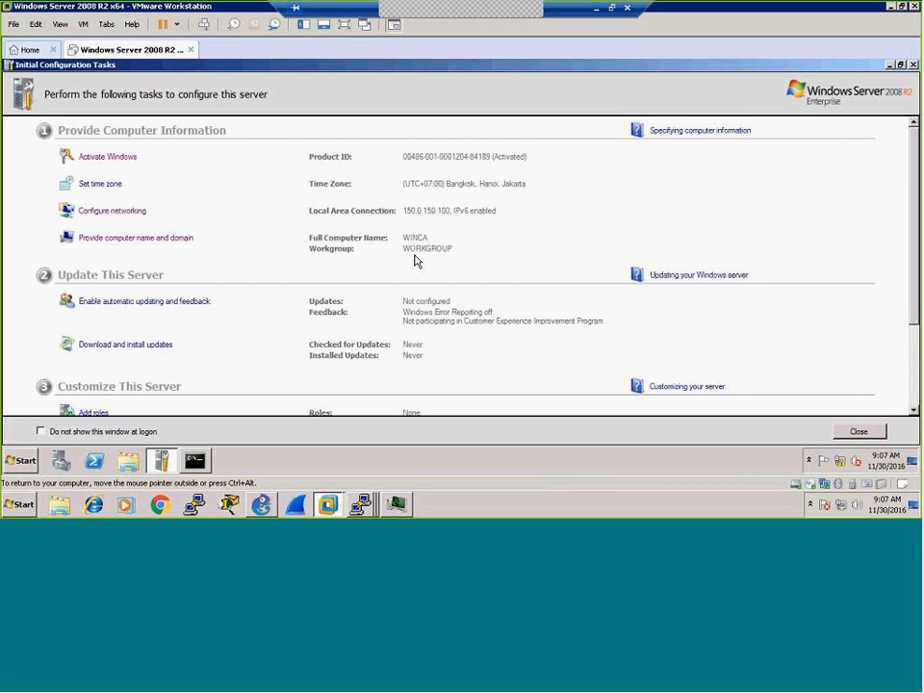
Step: Scroll down to Customize This Server and launch Add roles
scroll(462, 265, down, 3)
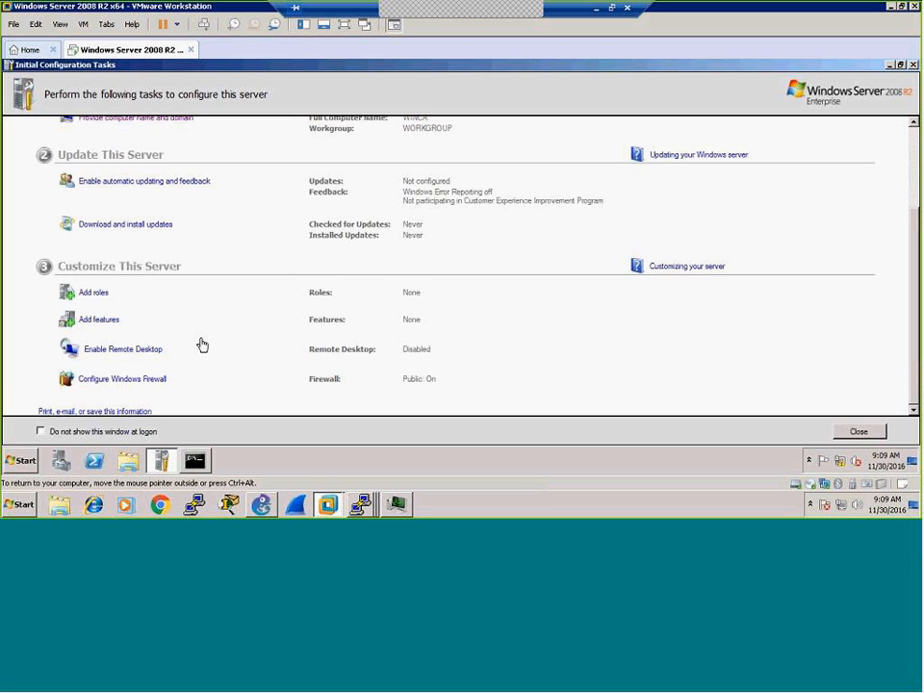
click(96, 294)
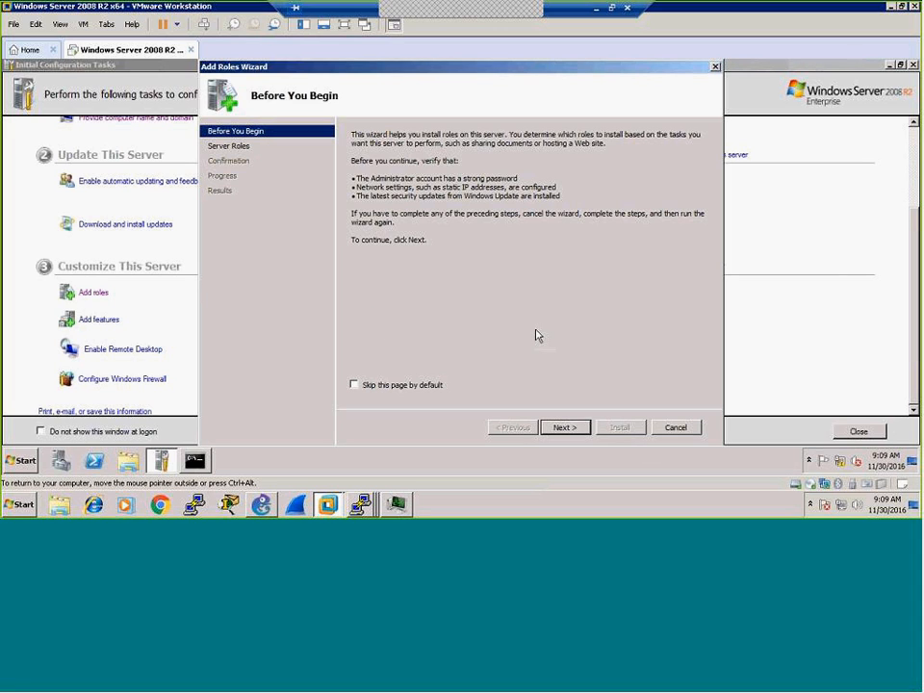
Step: Select the Web Server (IIS) role and add the ASP and ASP.NET role services with their required features
click(564, 427)
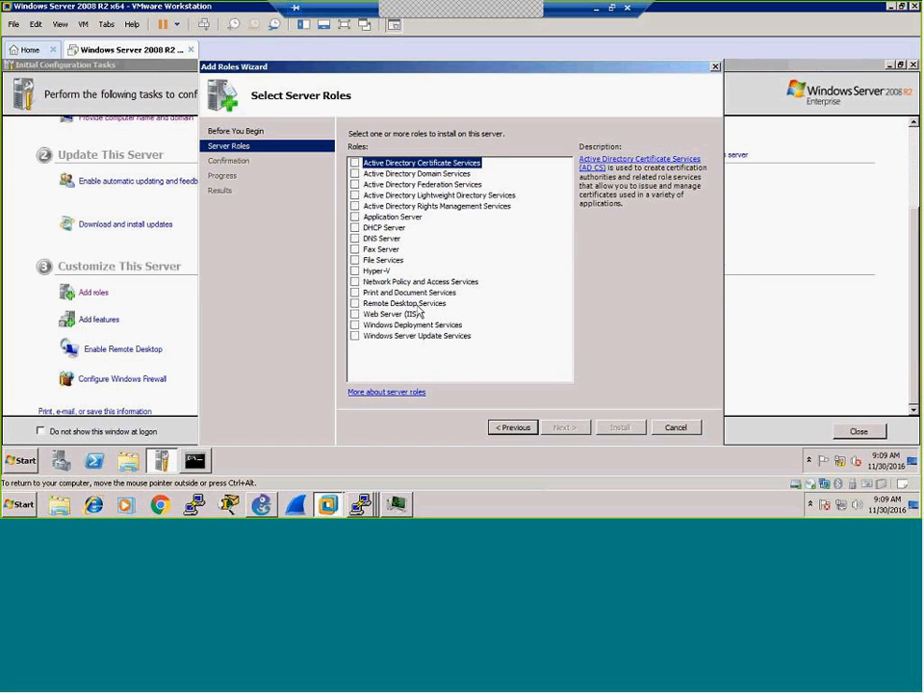
click(358, 316)
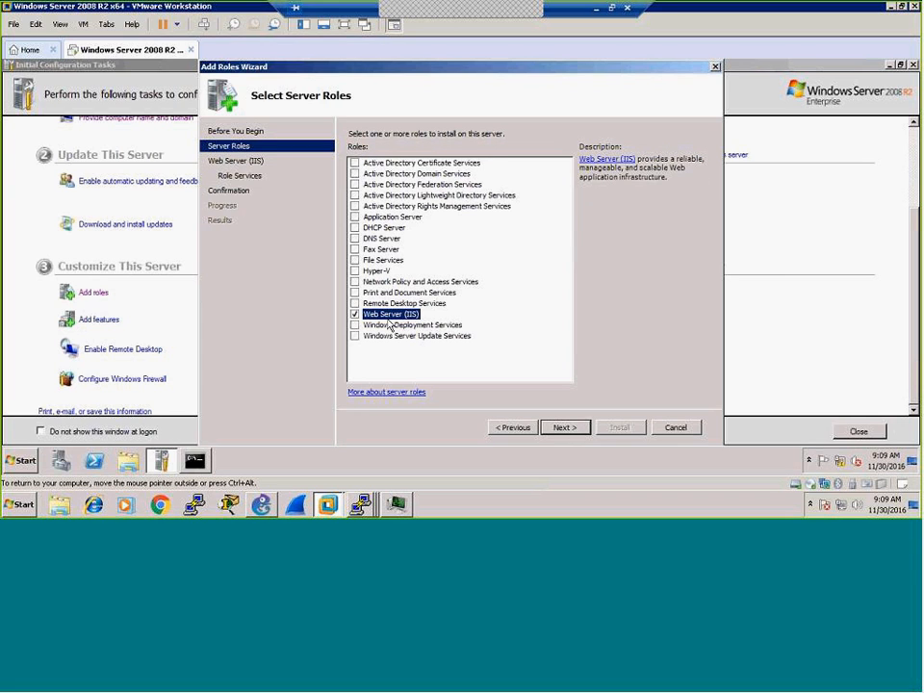
click(563, 428)
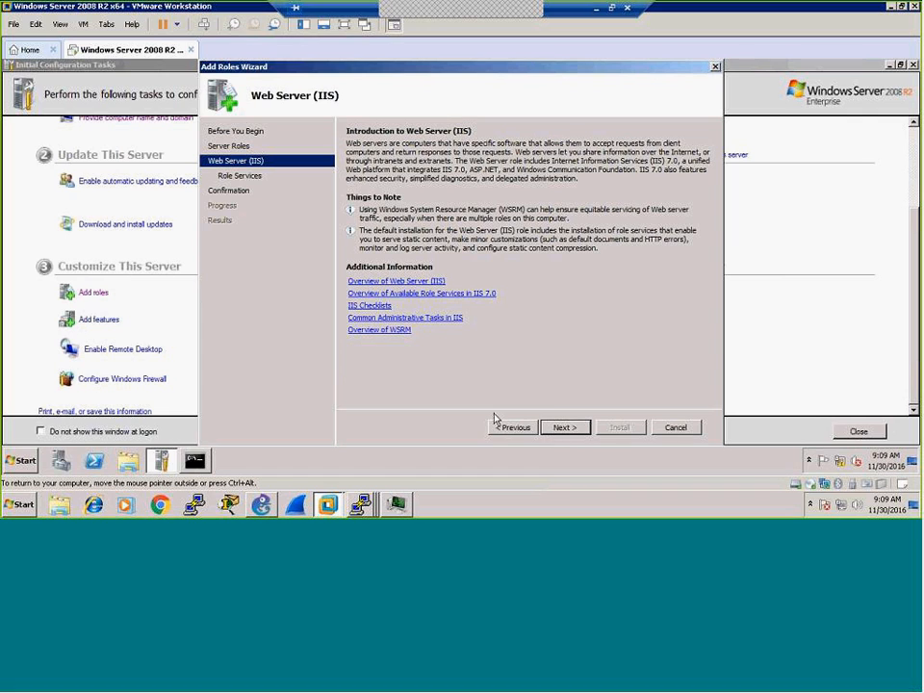
click(565, 429)
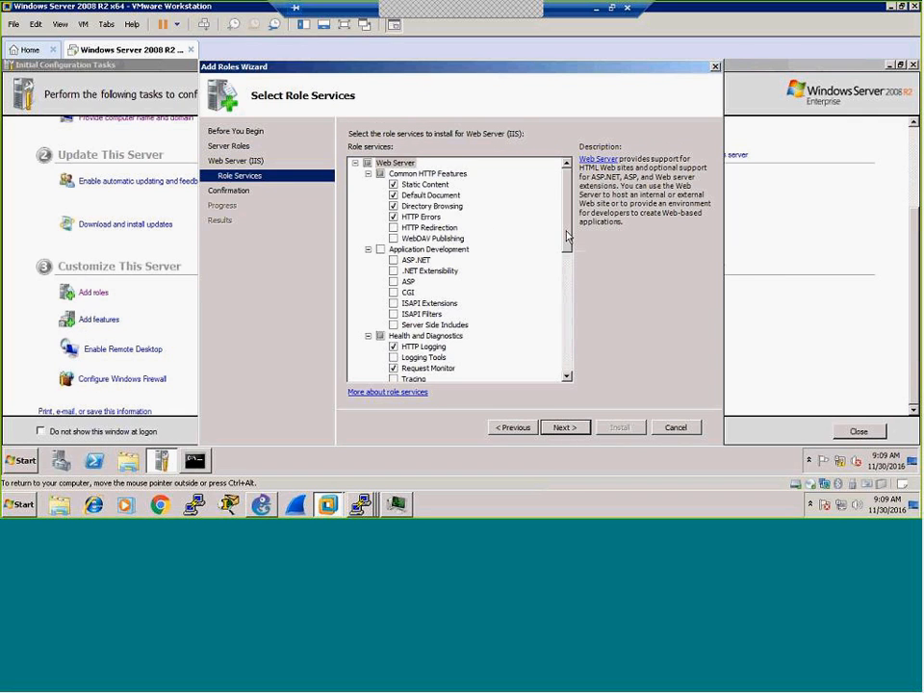
scroll(568, 373, down, 10)
drag(568, 368, 571, 242)
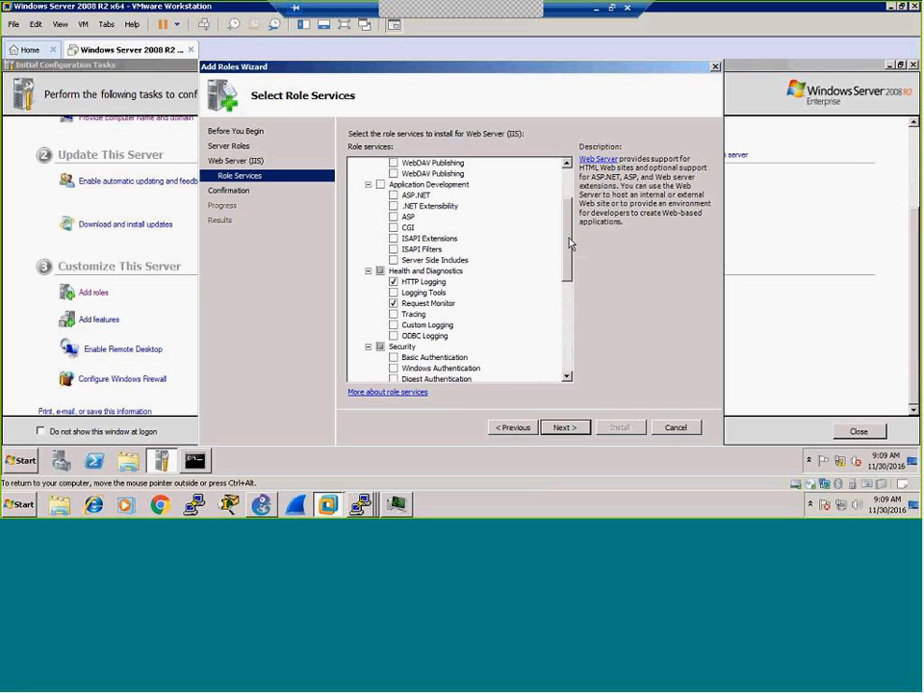
click(395, 218)
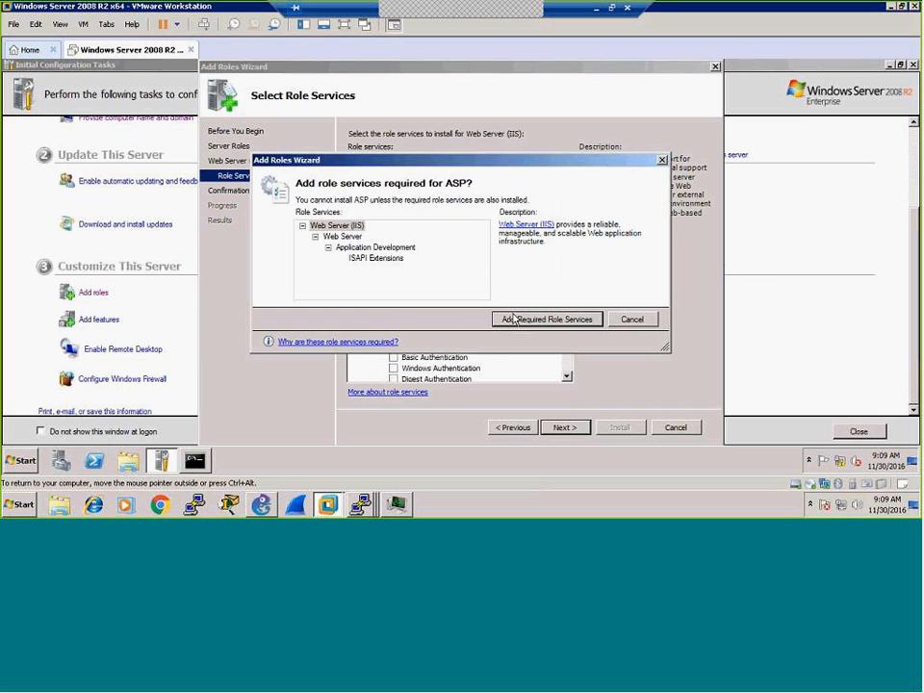
click(507, 317)
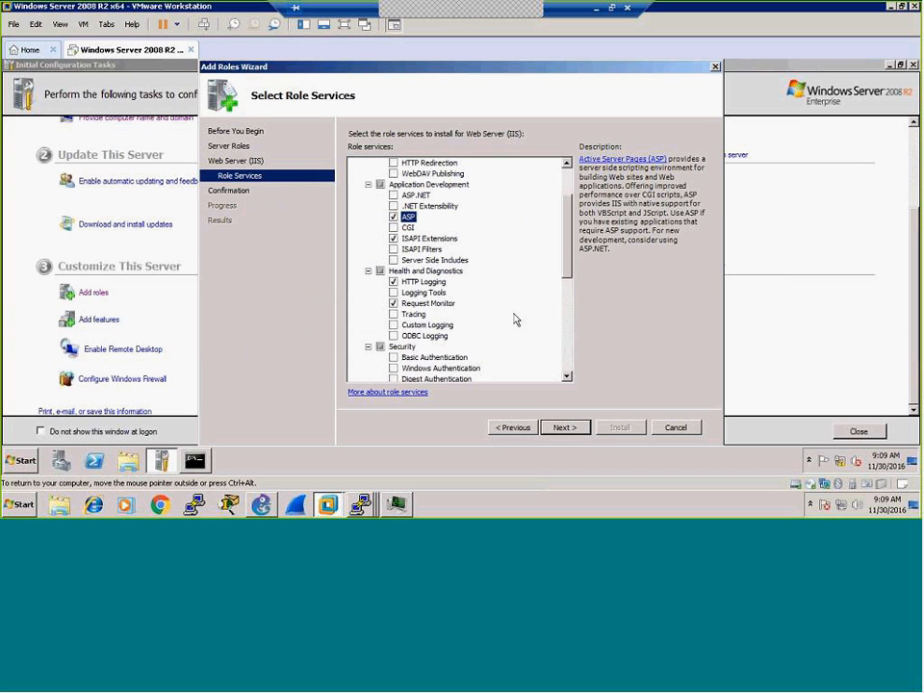
click(393, 195)
click(531, 318)
Step: Install the role while watching load in Task Manager, then close the wizard after success
click(561, 429)
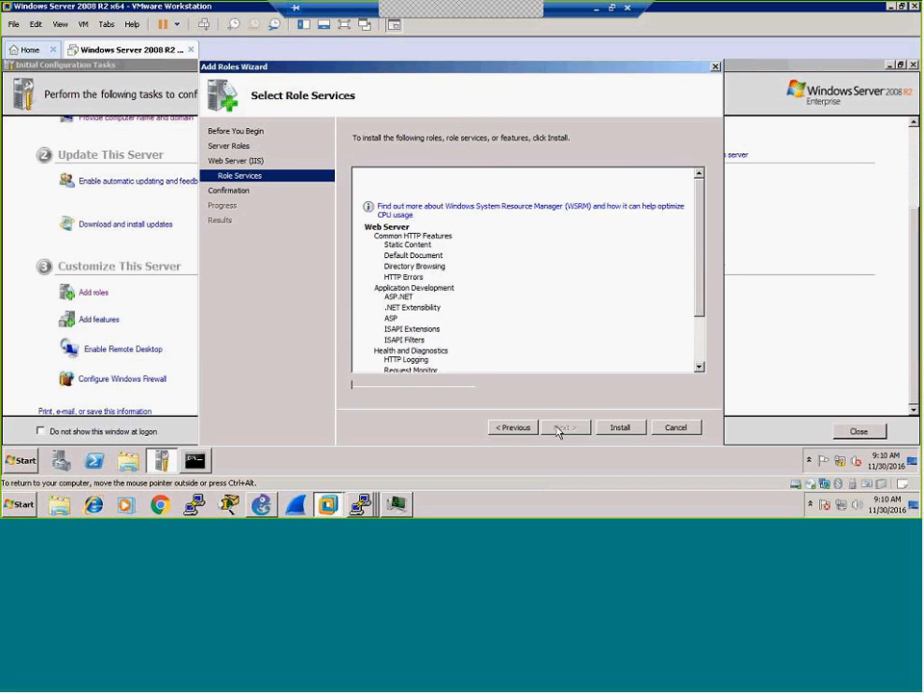
click(619, 428)
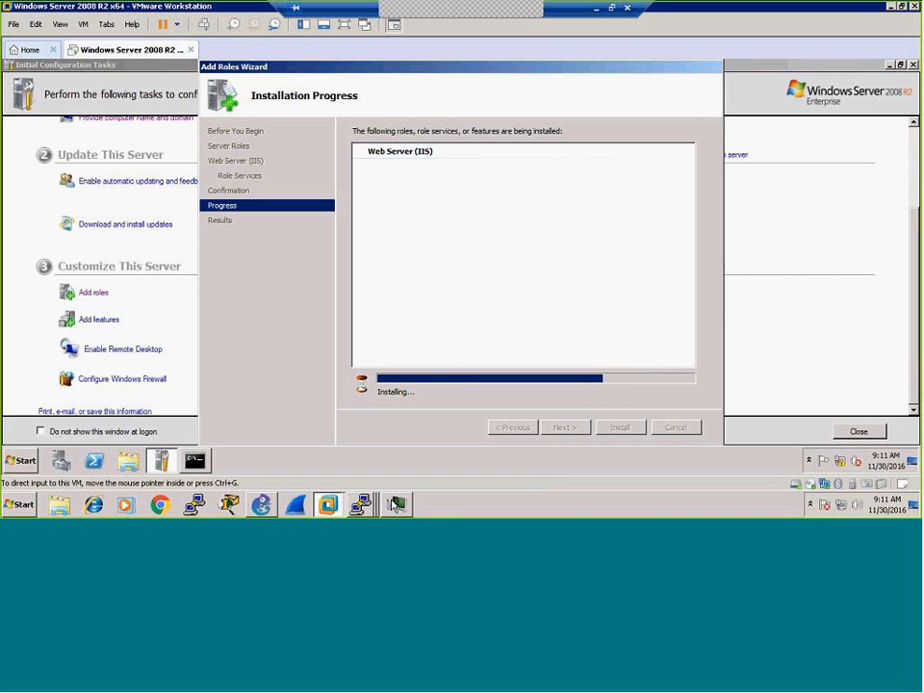
click(396, 504)
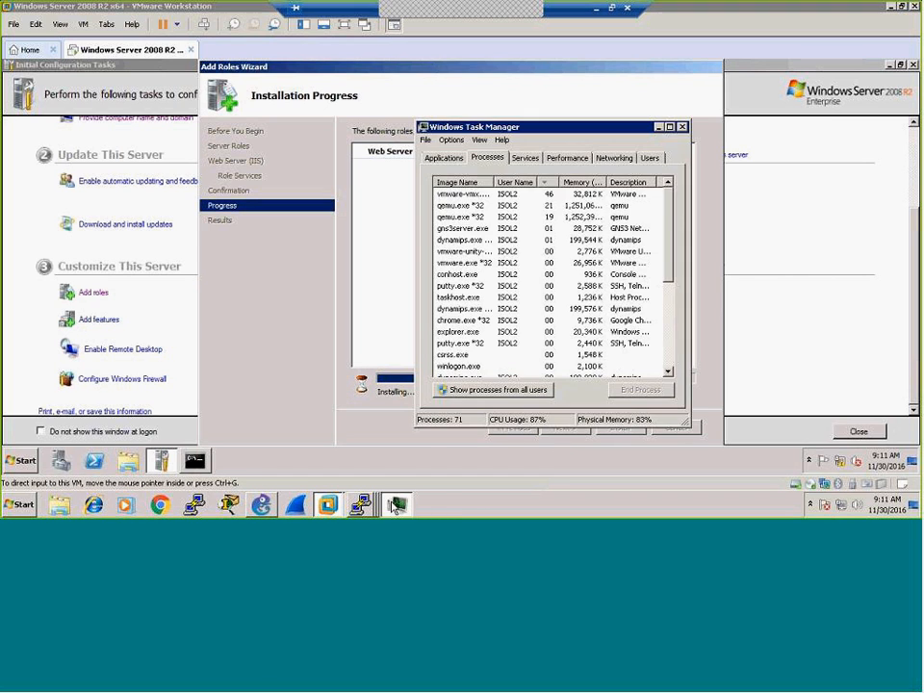
click(551, 161)
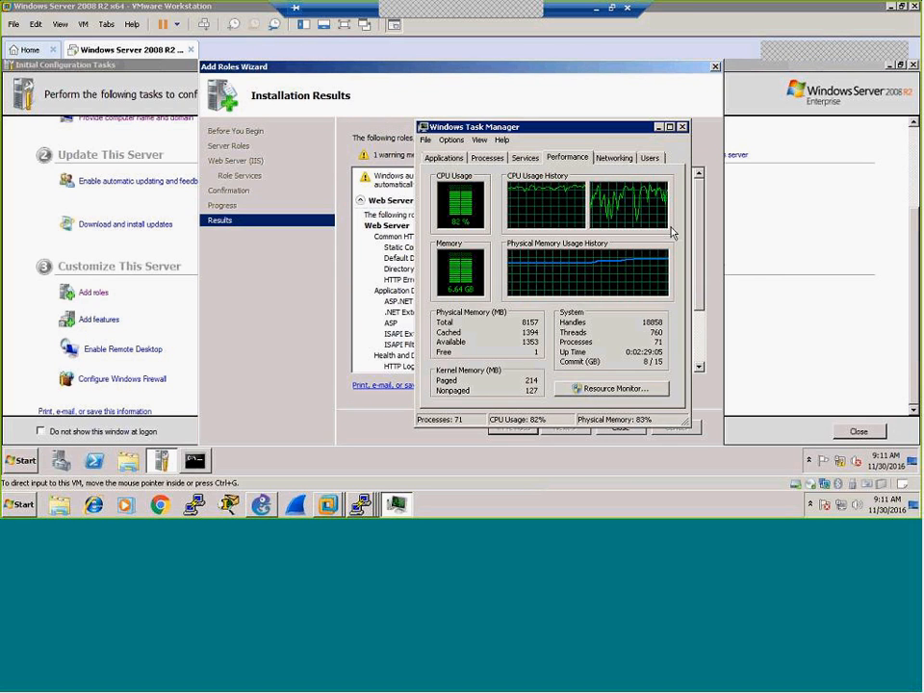
click(660, 128)
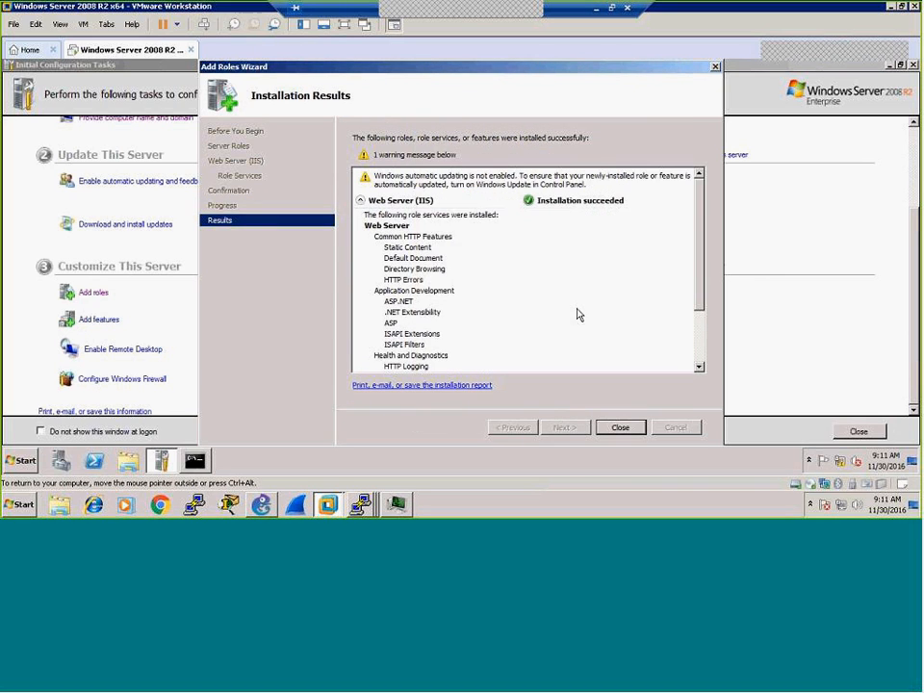
click(620, 428)
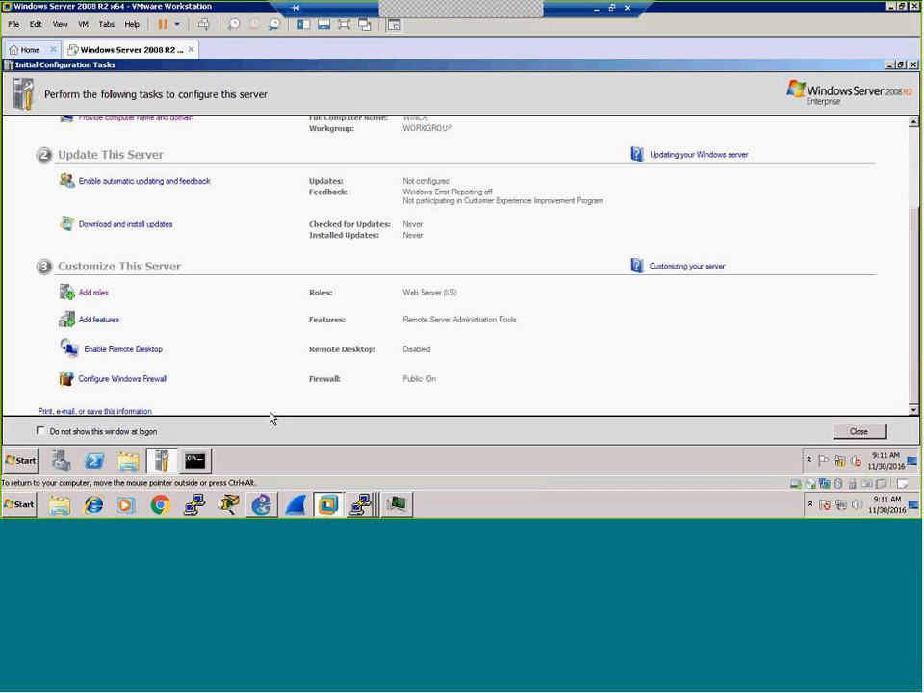
Step: Launch Internet Explorer on the server, dismiss the IE8 first-run setup, and maximize it
click(21, 461)
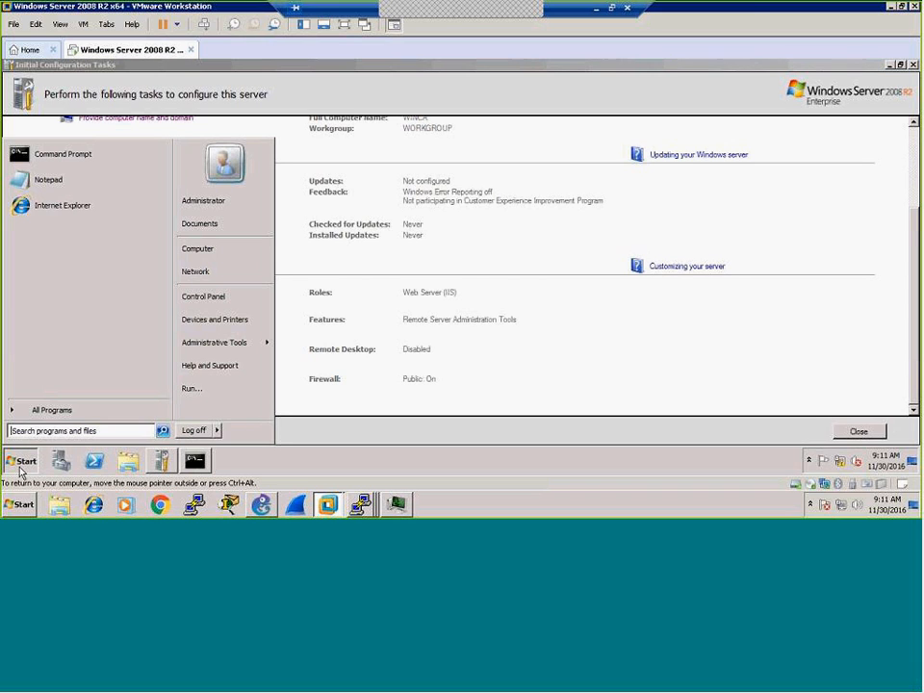
click(38, 205)
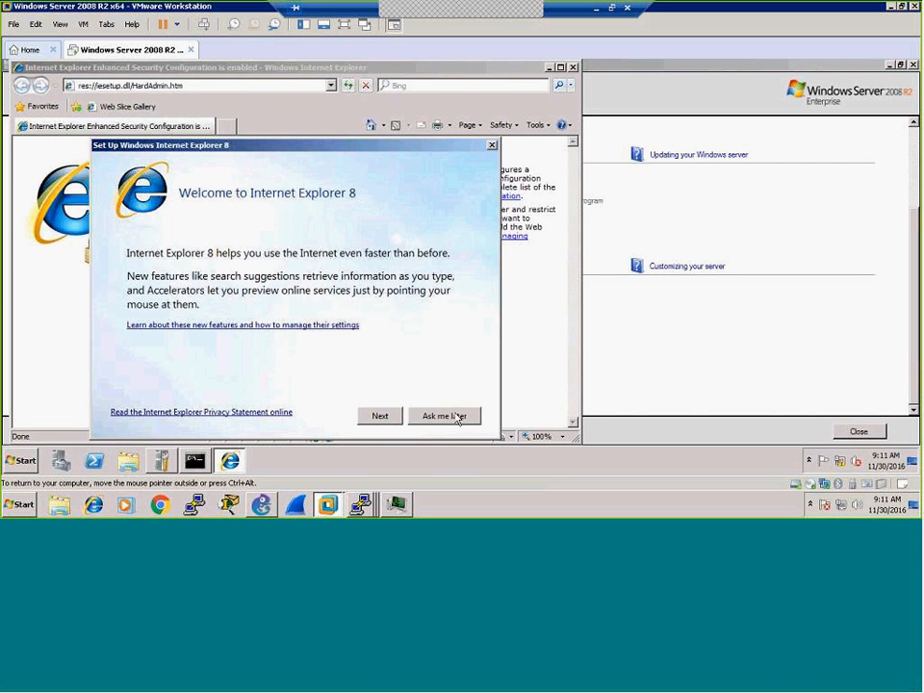
click(445, 416)
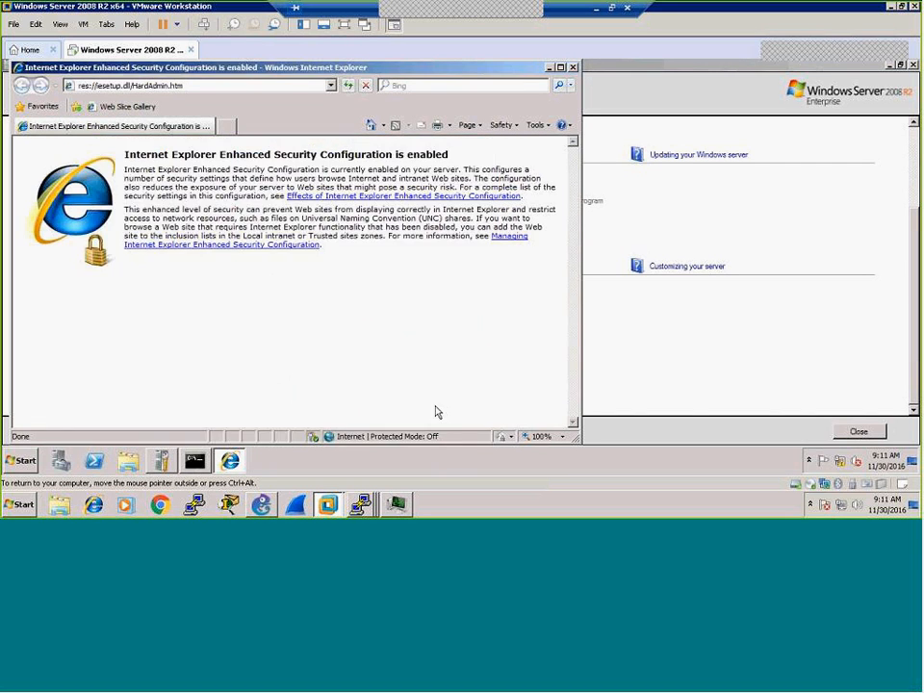
click(561, 67)
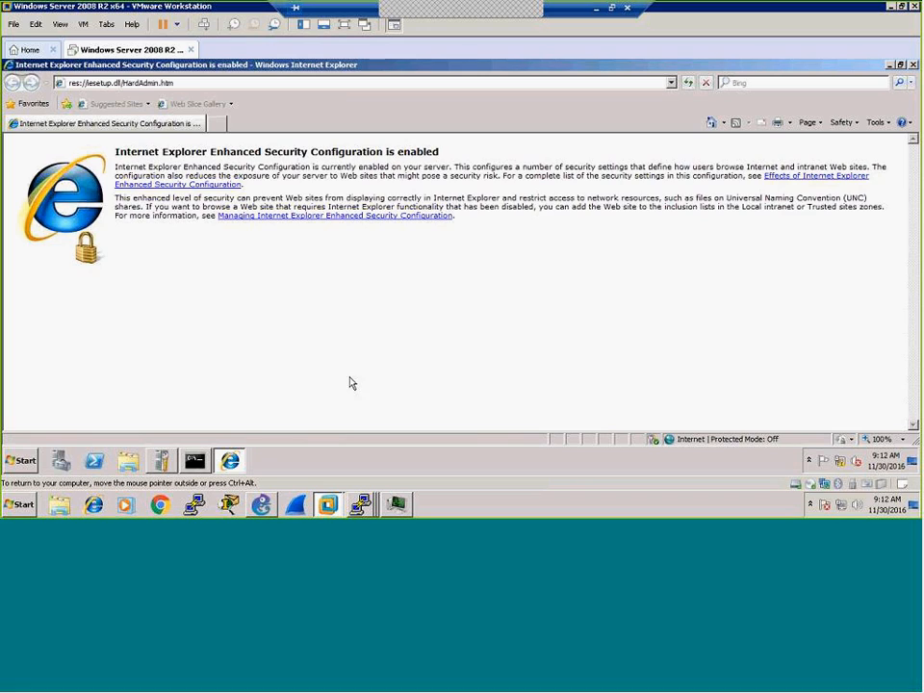
Step: Return to Initial Configuration Tasks and confirm Web Server (IIS) is listed under Roles
click(164, 462)
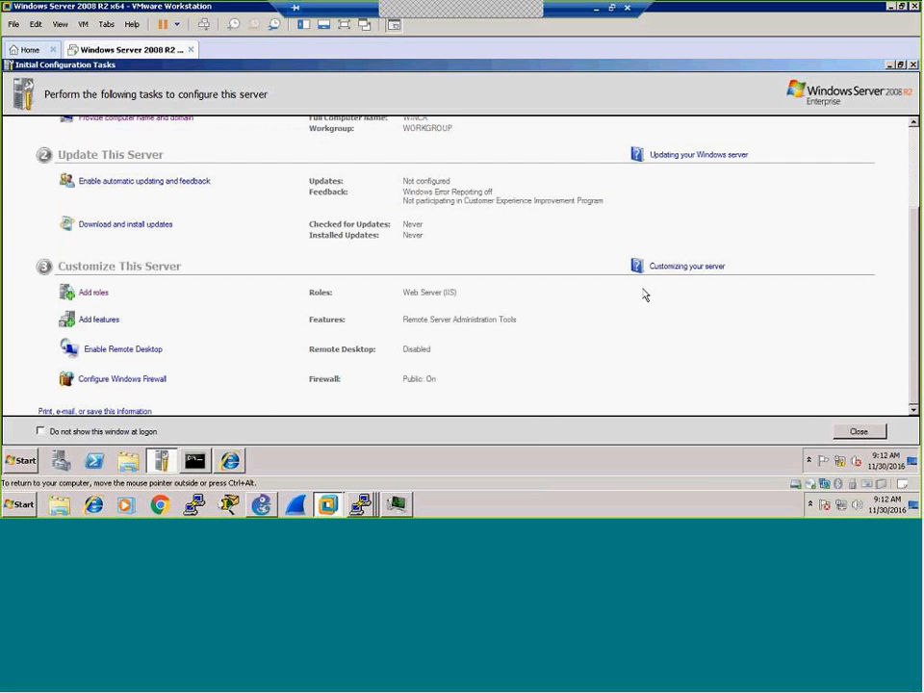
scroll(644, 294, up, 2)
scroll(641, 298, down, 1)
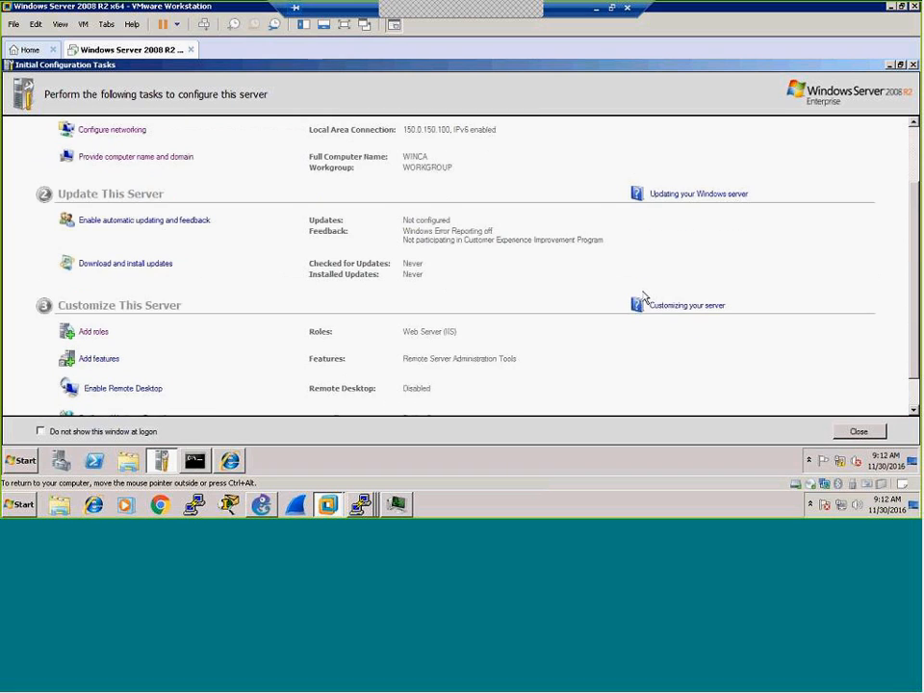
scroll(422, 266, up, 2)
scroll(421, 267, down, 3)
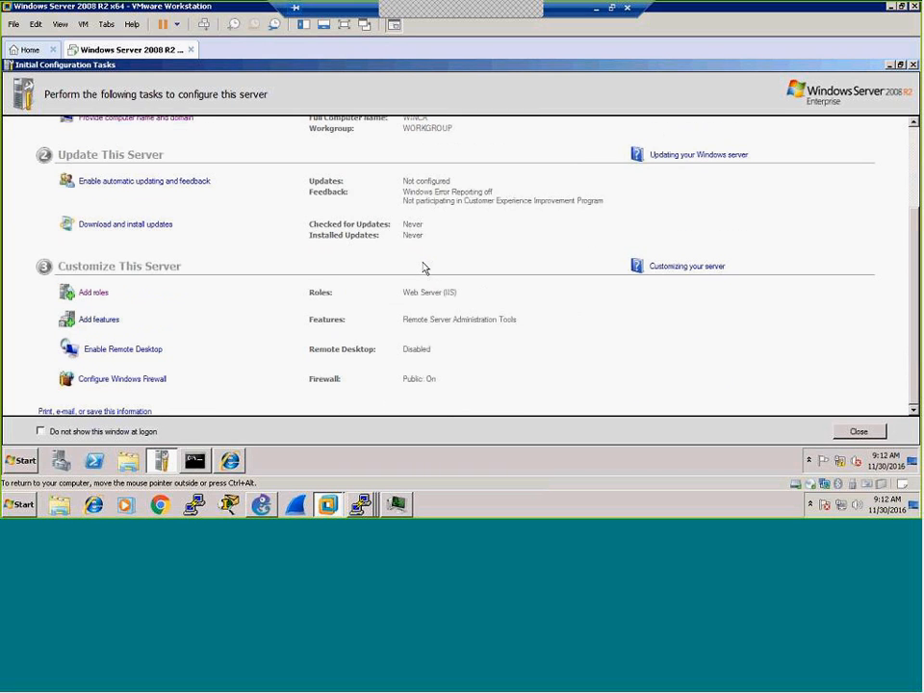
Step: In Server Manager, set IE Enhanced Security Configuration to Off for Administrators and Users
click(64, 465)
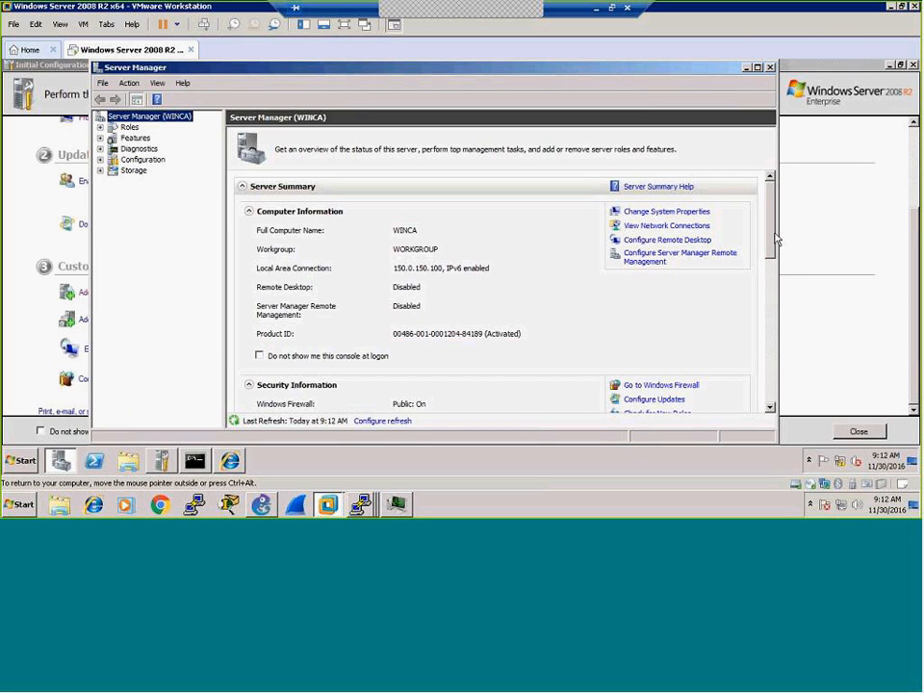
drag(770, 260, 778, 292)
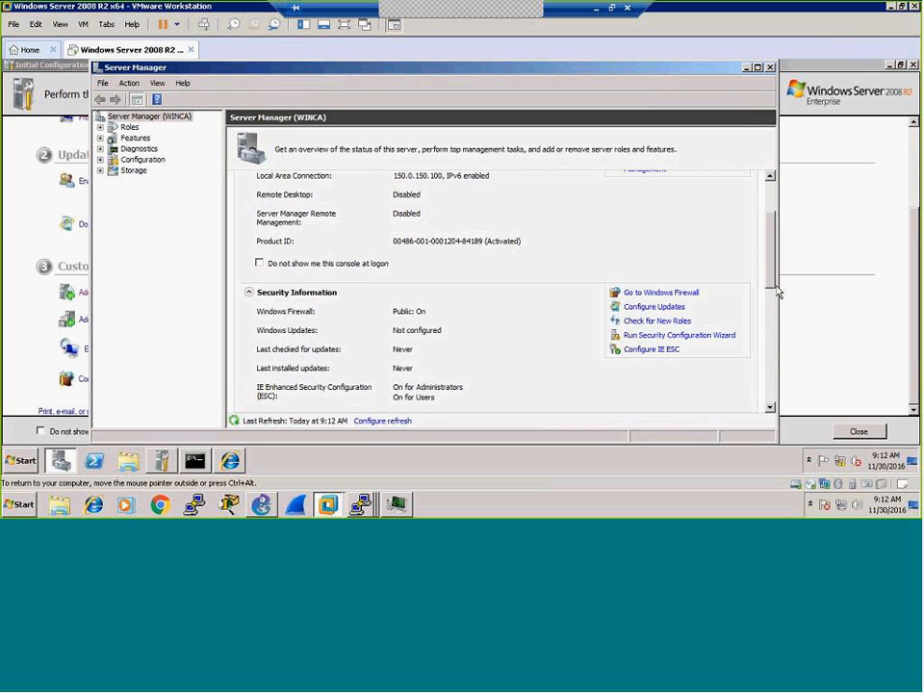
click(634, 352)
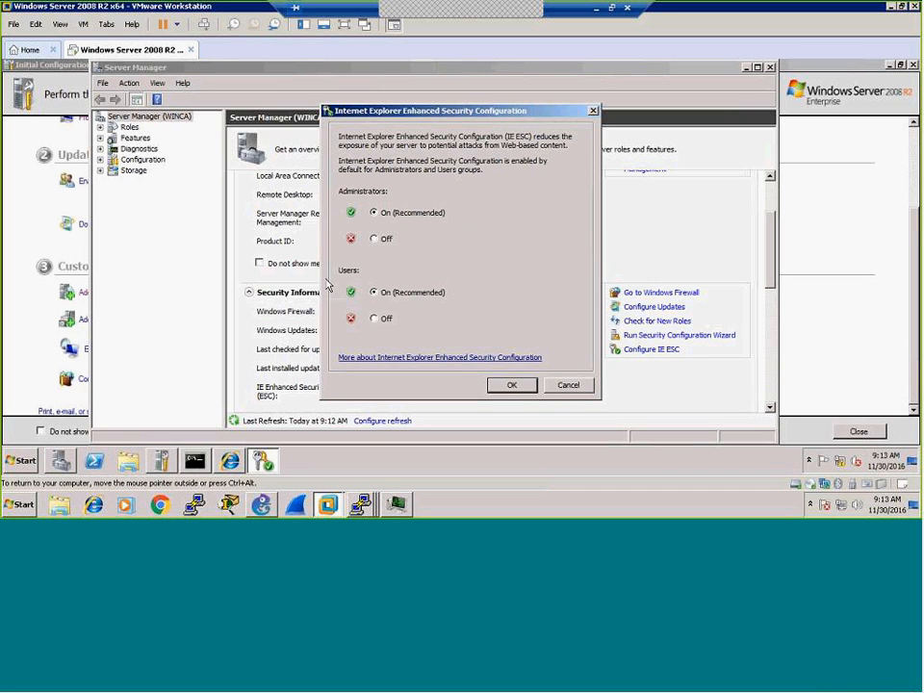
click(375, 240)
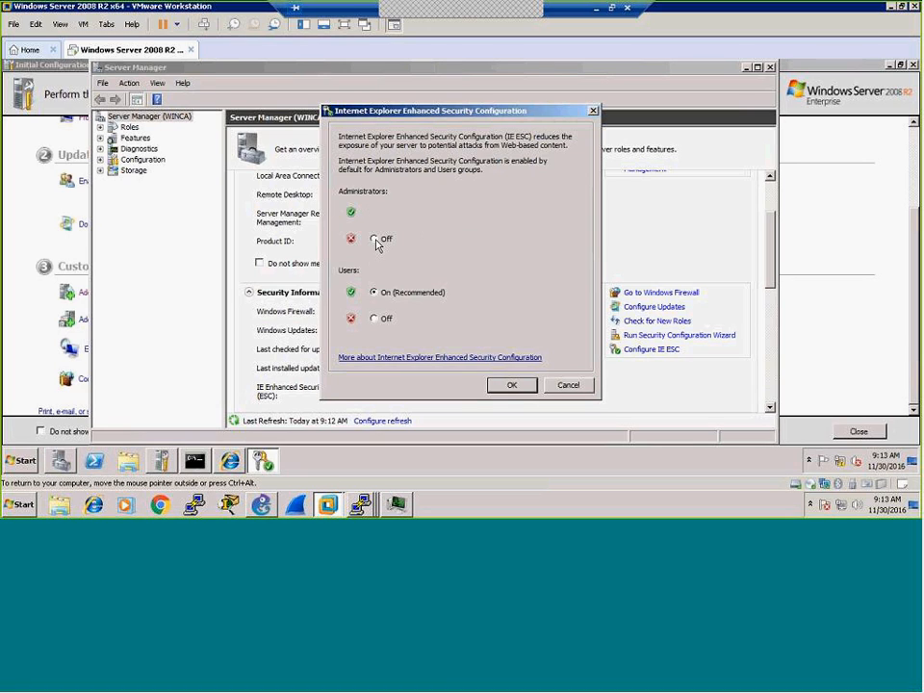
click(374, 318)
click(511, 388)
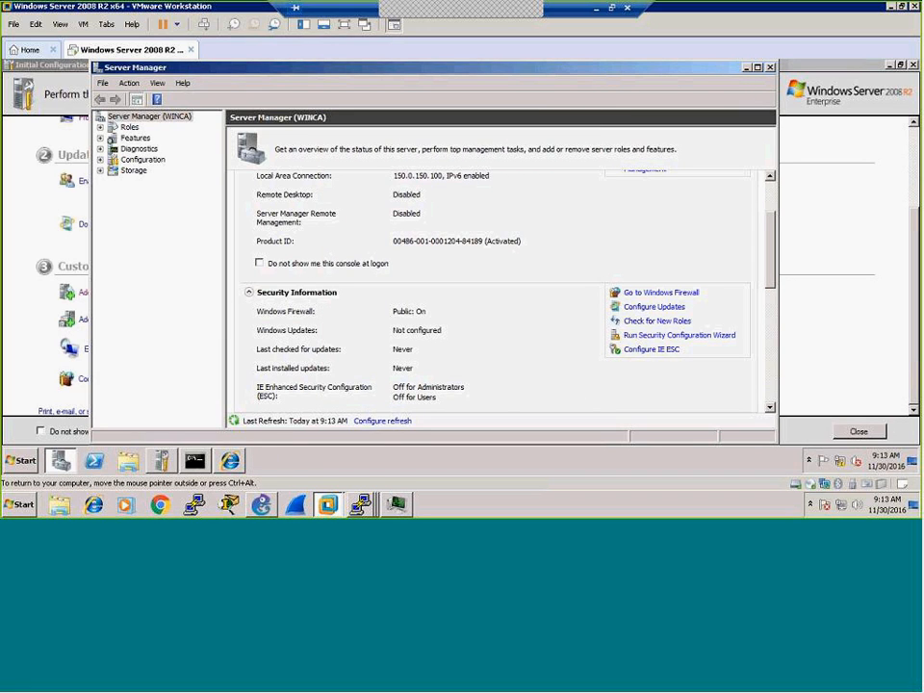
Step: Close Server Manager and open Internet Explorer from the Start menu
click(769, 67)
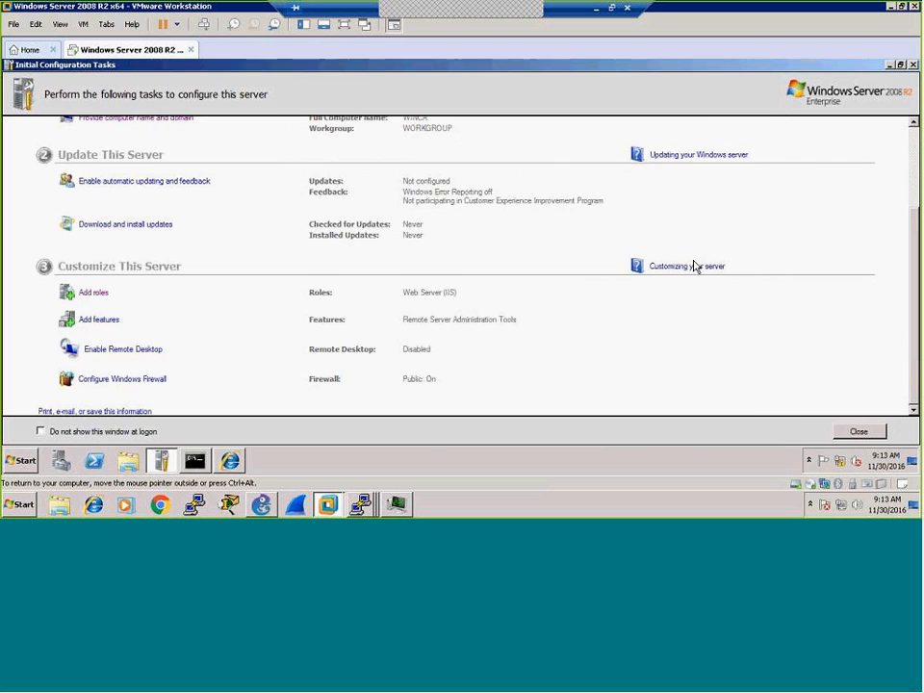
click(230, 460)
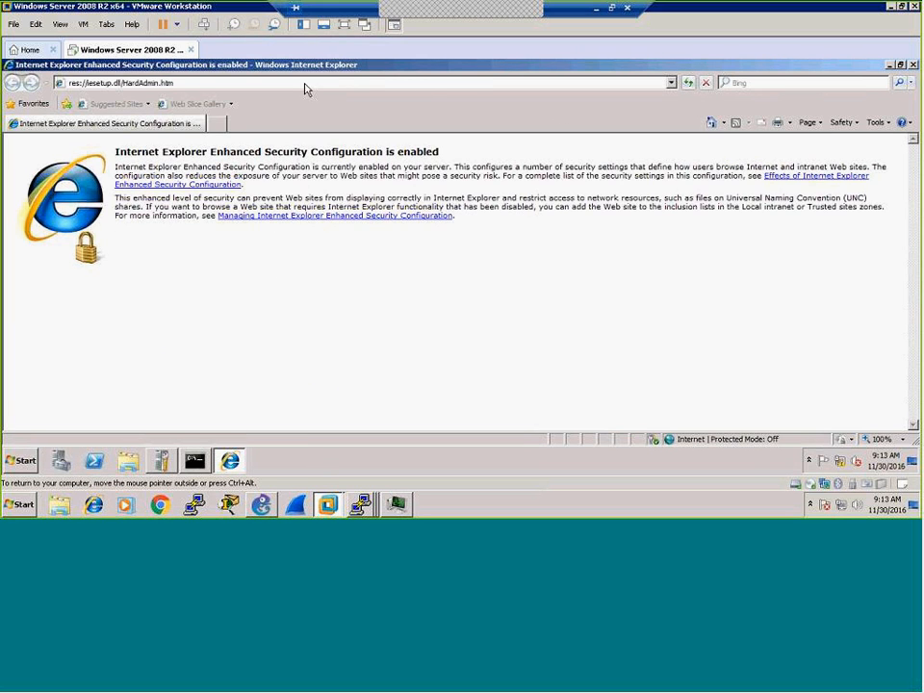
click(913, 66)
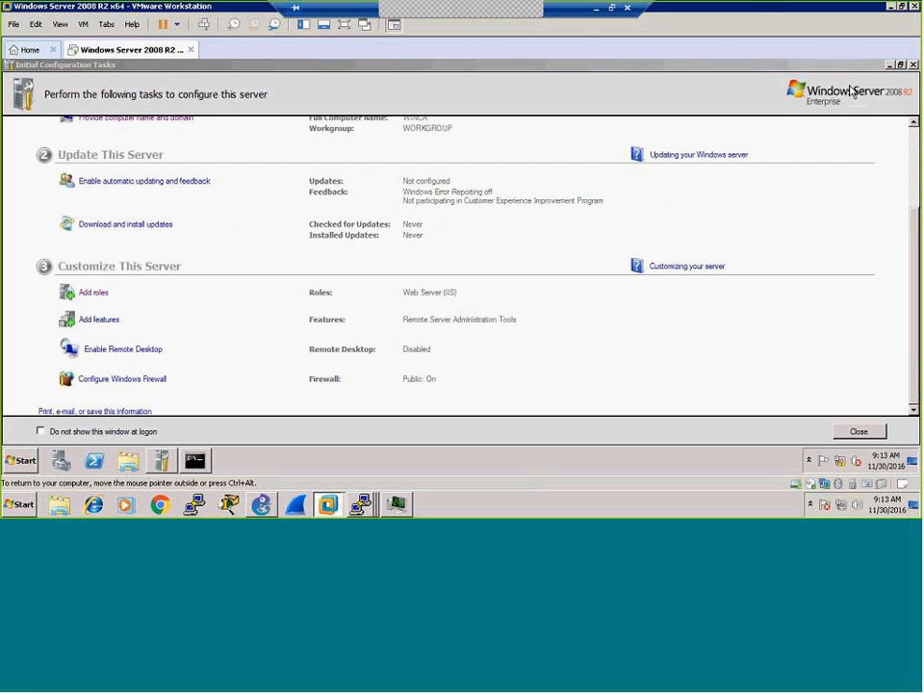
click(19, 463)
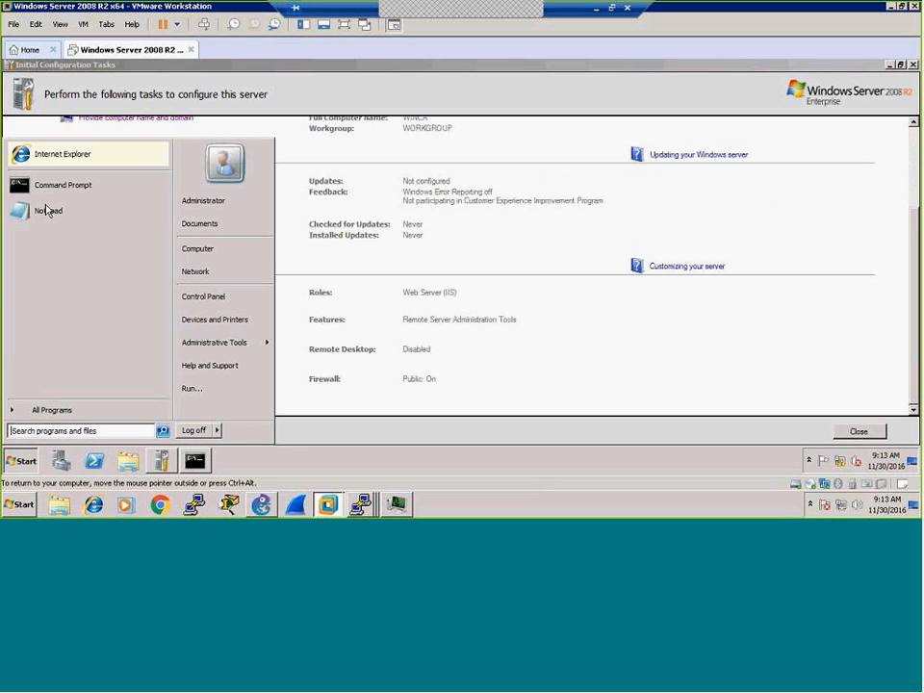
click(55, 156)
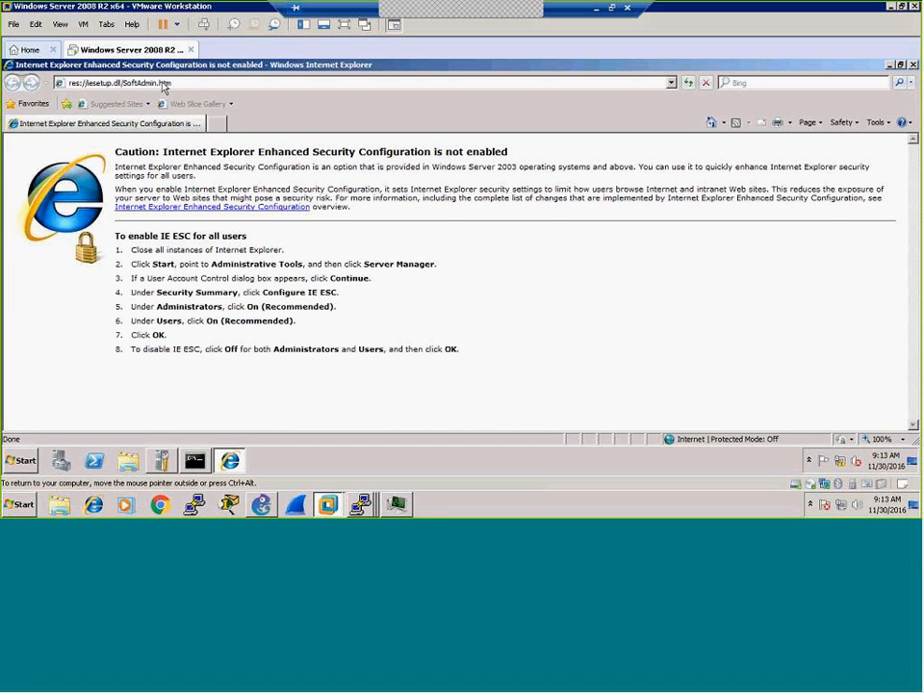
click(205, 87)
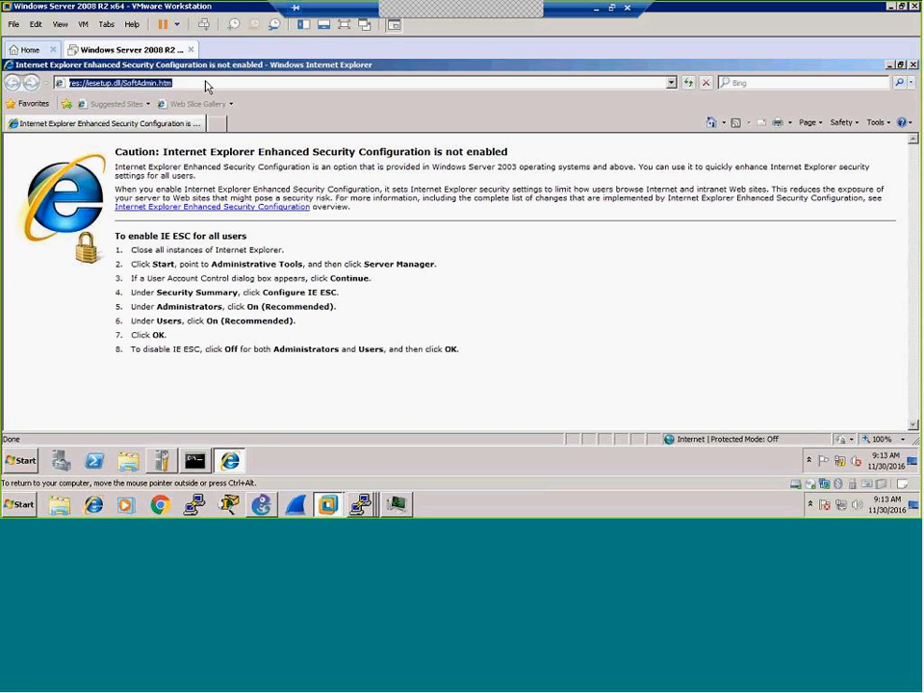
text(http:)
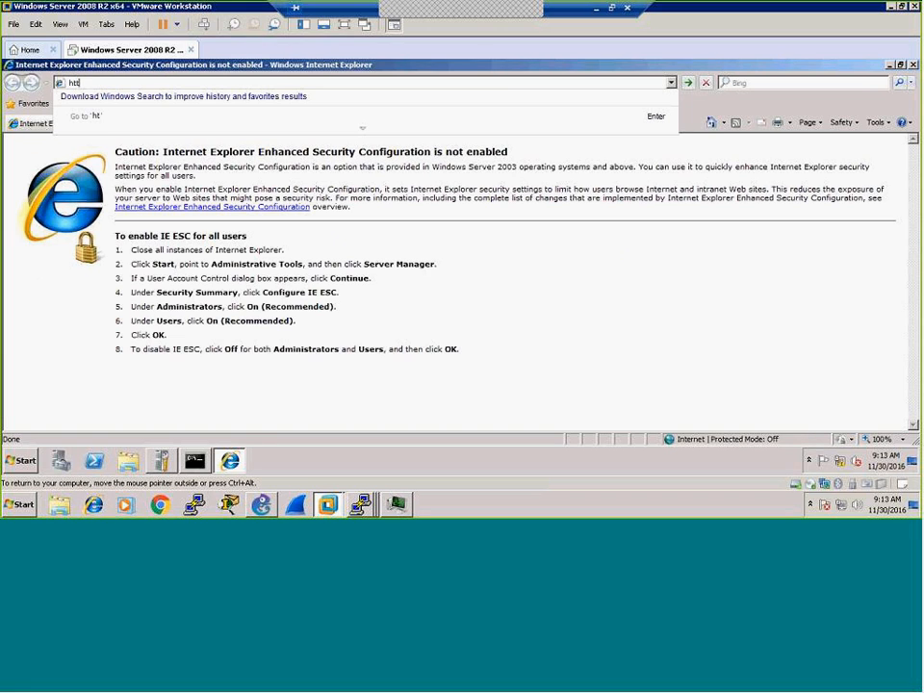
text(//localhost)
key(Return)
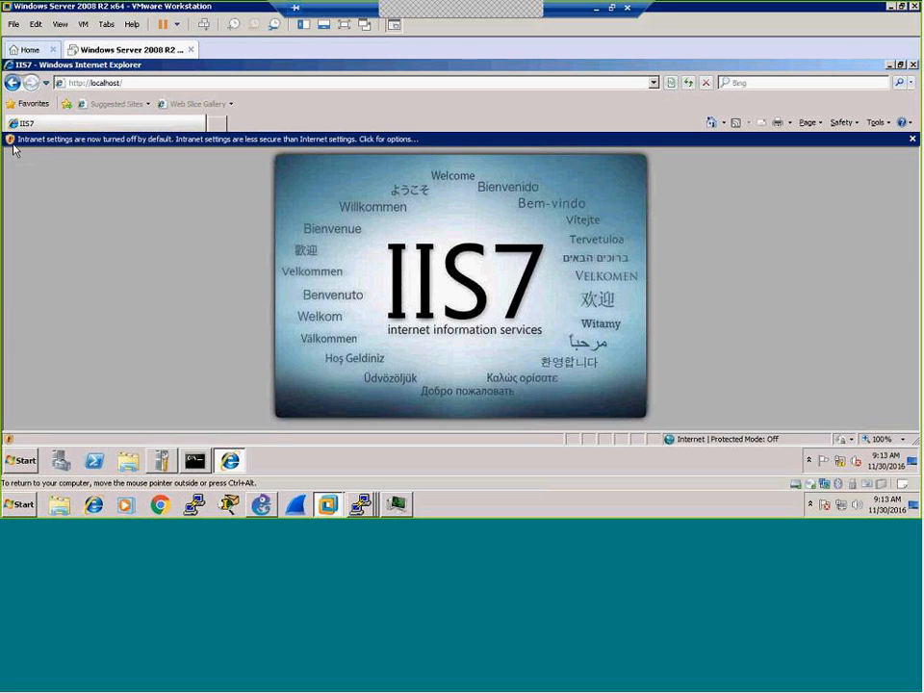
click(69, 143)
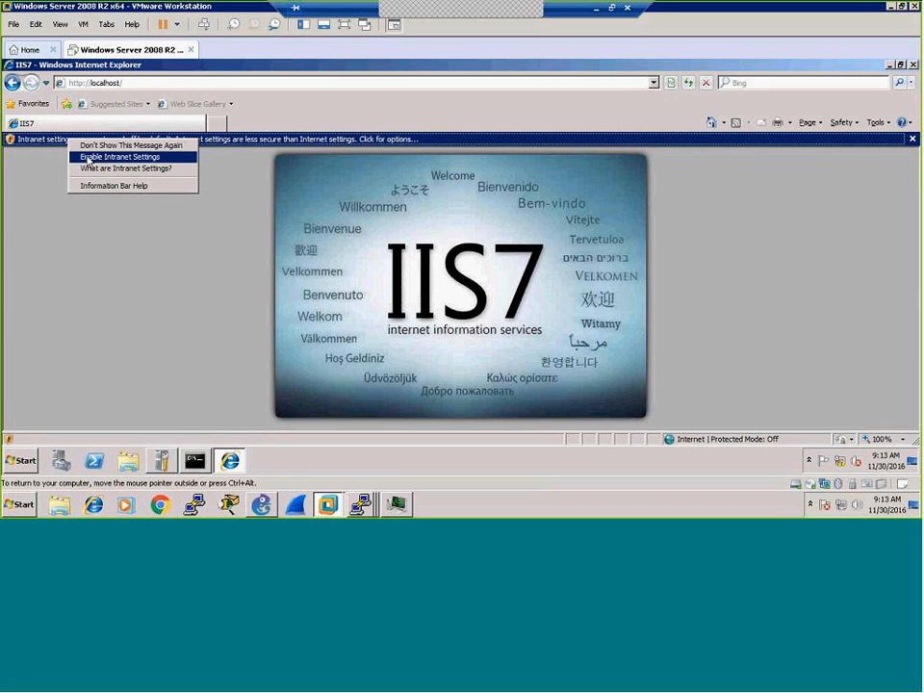
click(84, 156)
click(443, 289)
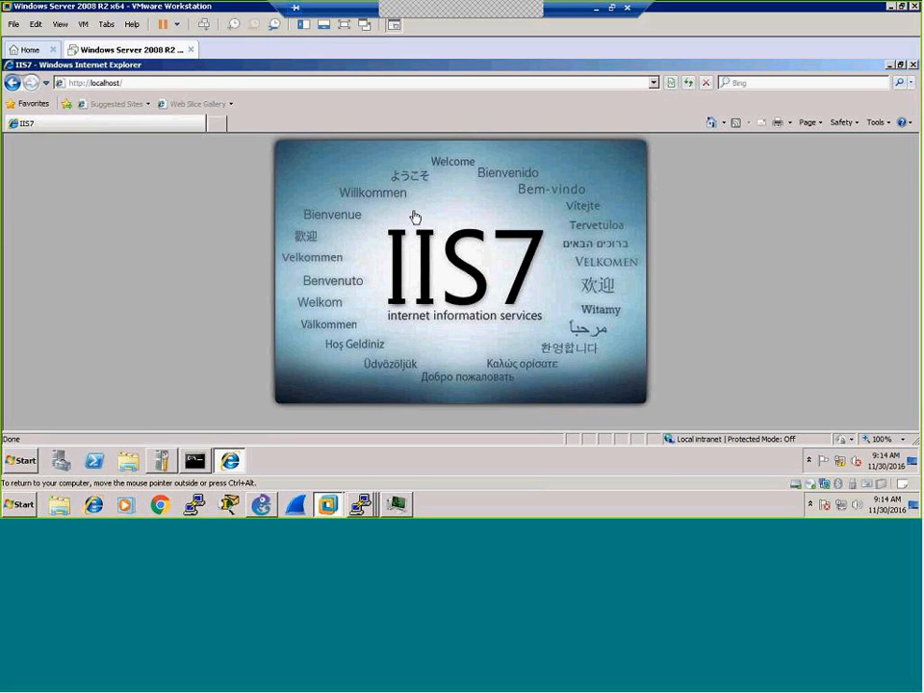
click(913, 64)
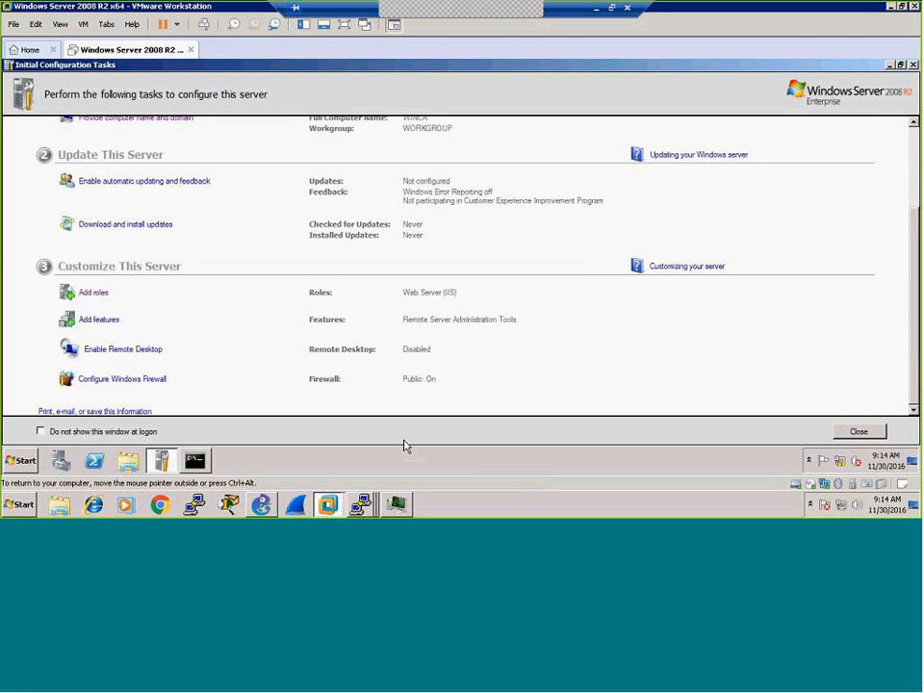
Step: On R1, telnet 150.0.150.100 80 and send GET / to fetch the IIS7 page HTML
click(360, 504)
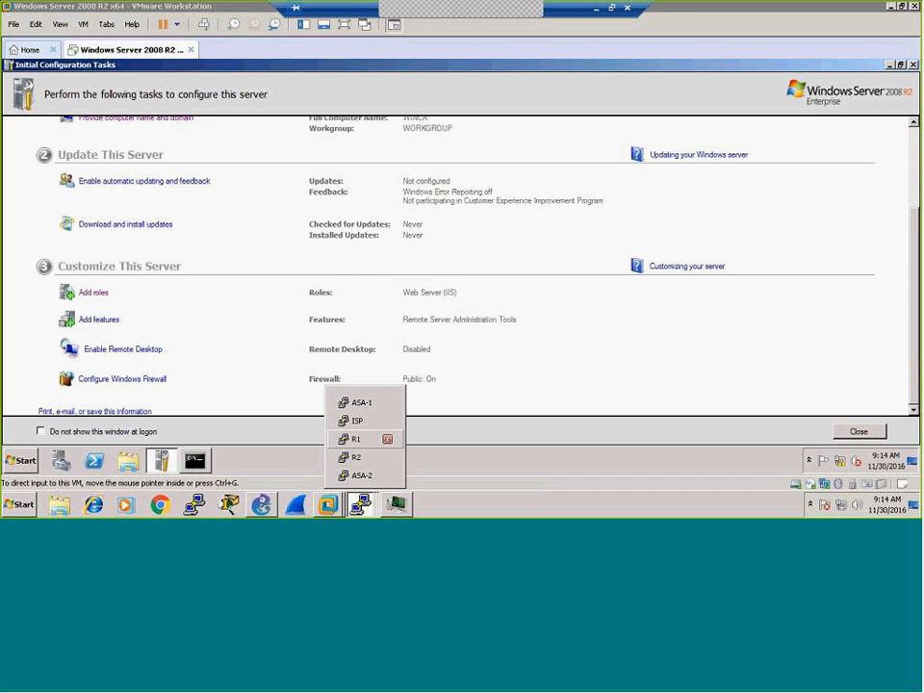
click(356, 439)
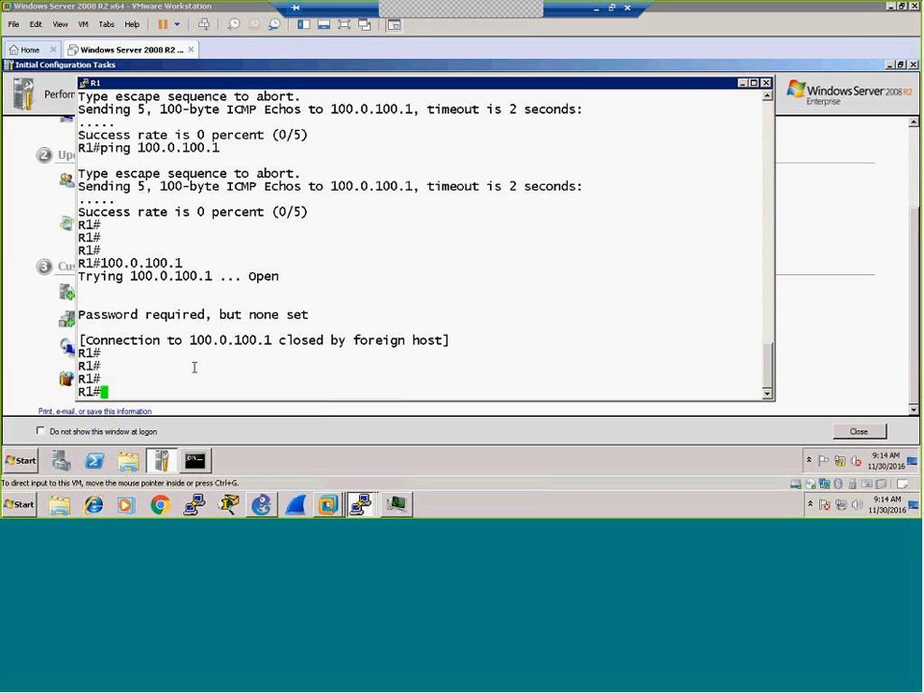
text(telnet 150.0.150.100 80)
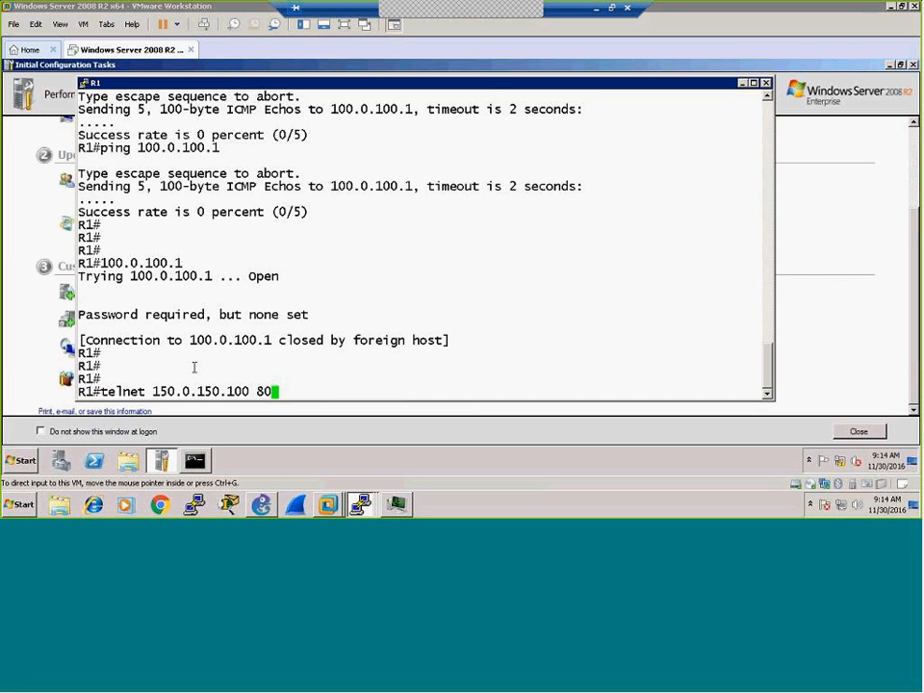
key(Return)
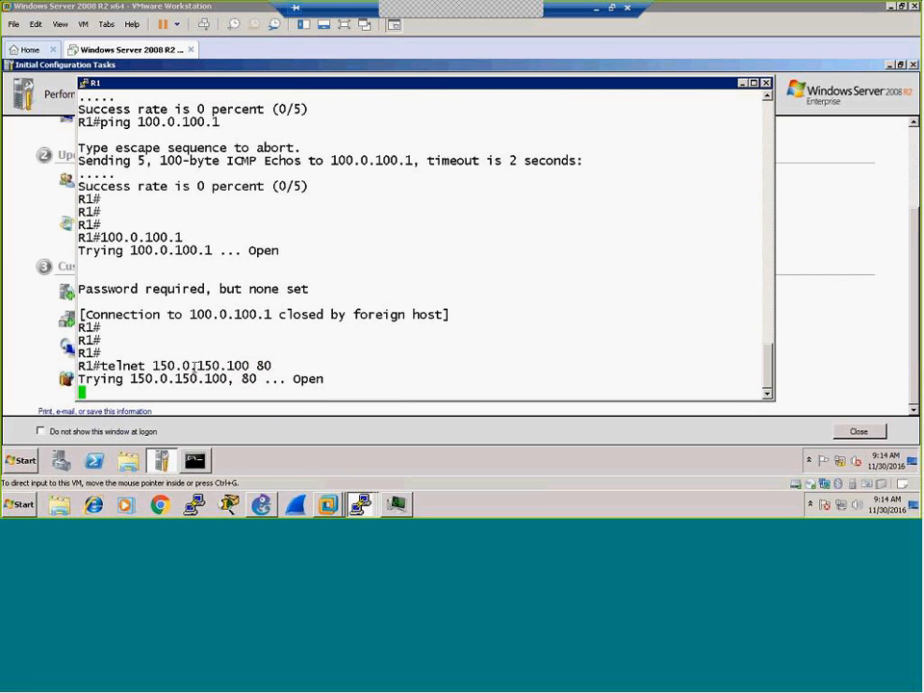
text(GET /)
key(Return)
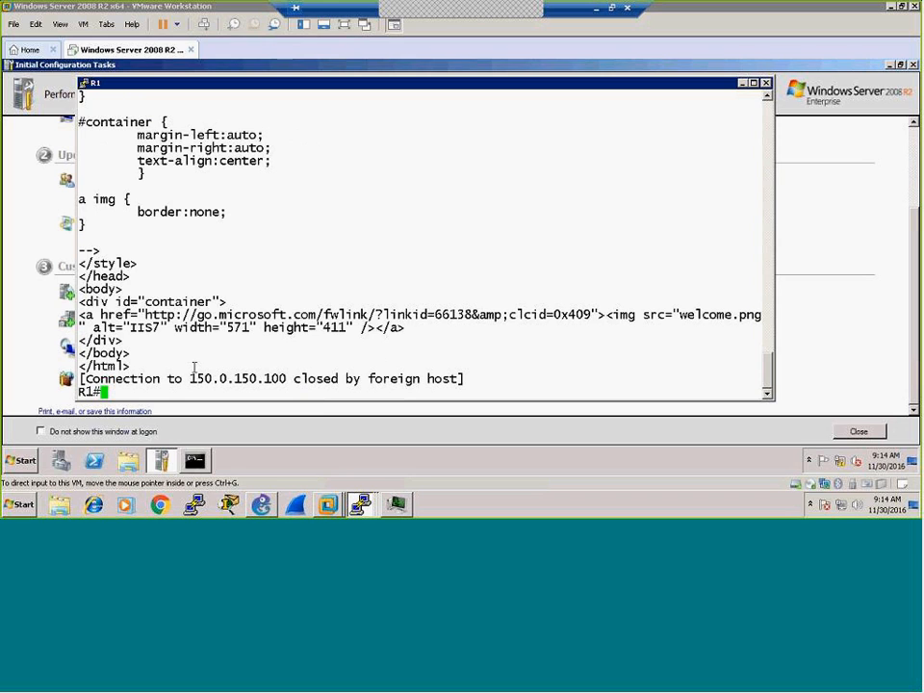
click(261, 504)
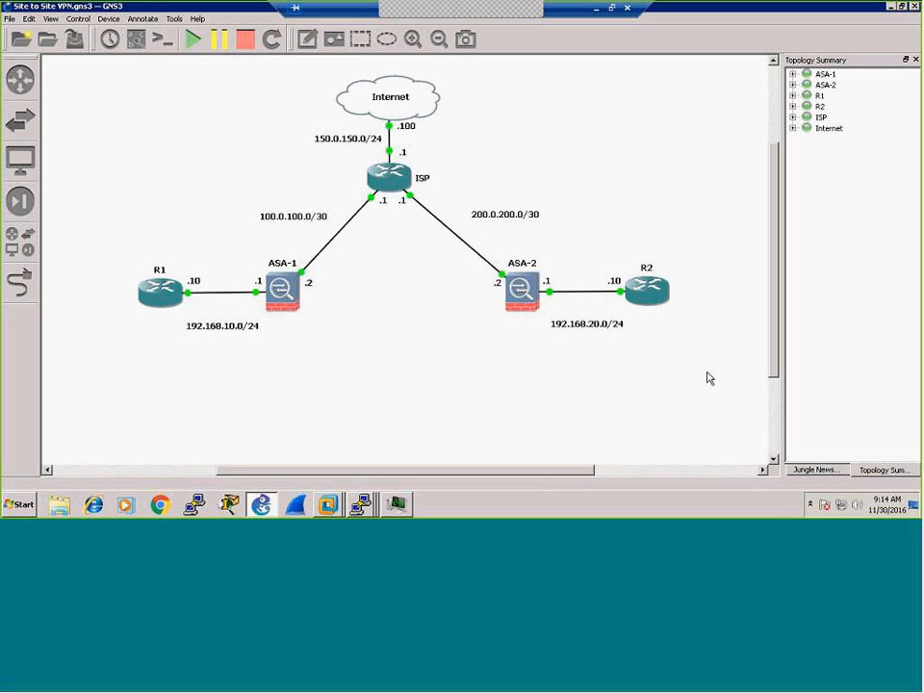
Step: On the Windows Server VM, open Add roles and advance to the Select Server Roles page
click(364, 503)
mouse_move(334, 509)
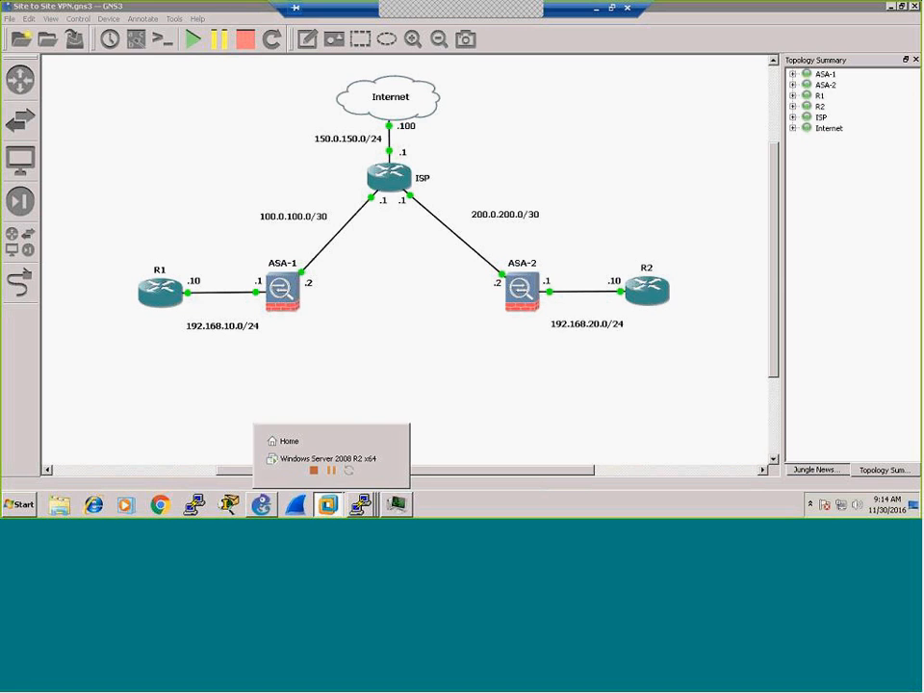
click(340, 460)
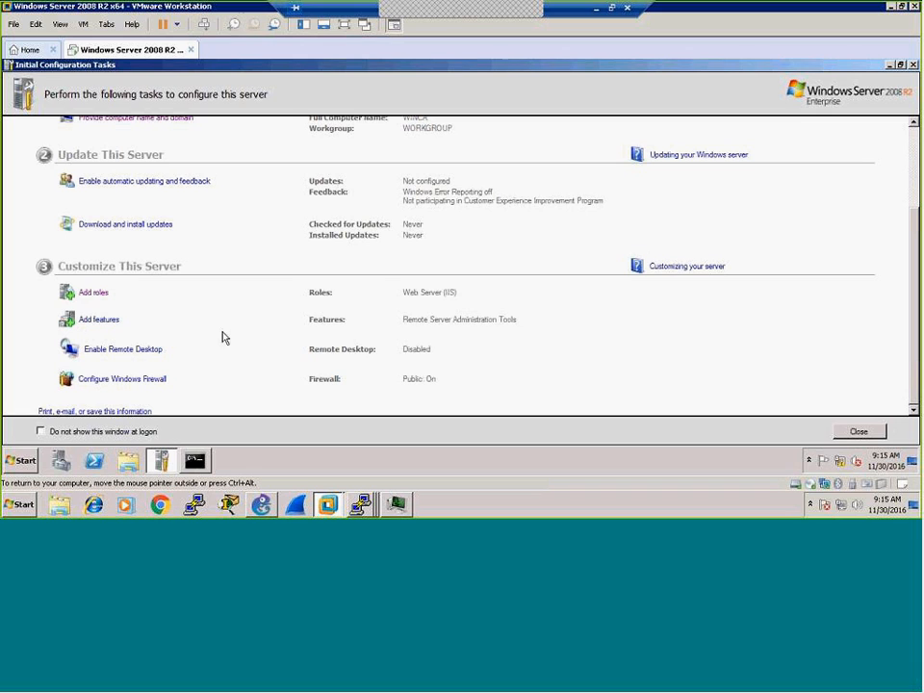
click(89, 294)
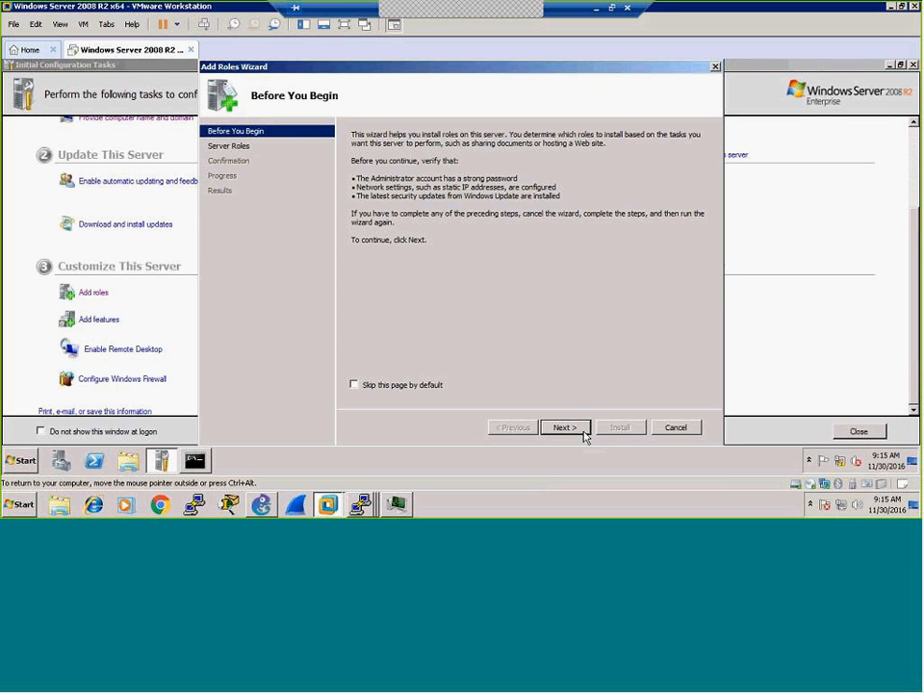
click(581, 431)
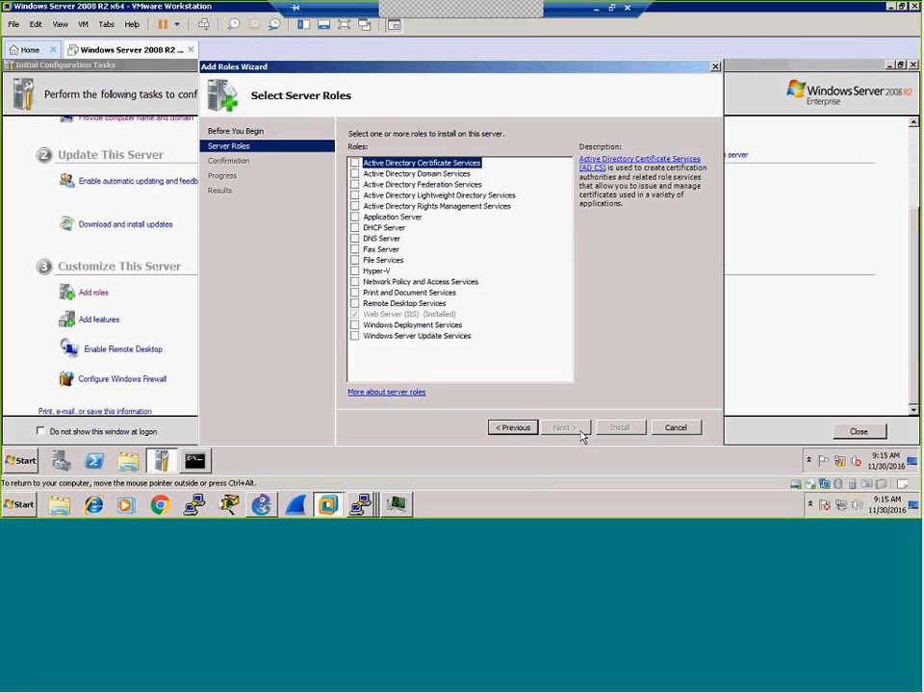
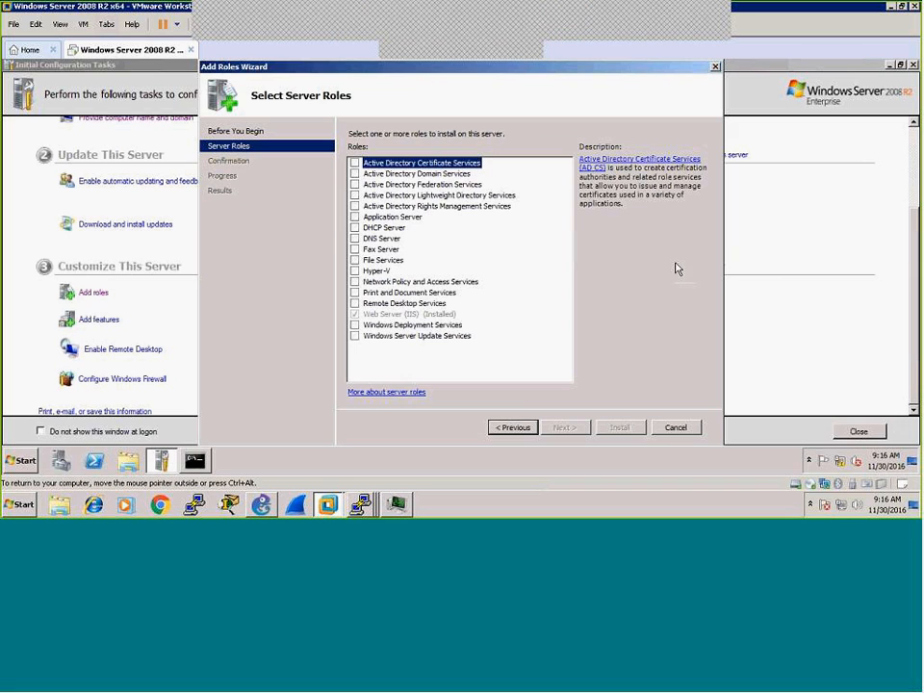
Step: Tick Active Directory Certificate Services as the new role and advance to its role services page
click(355, 165)
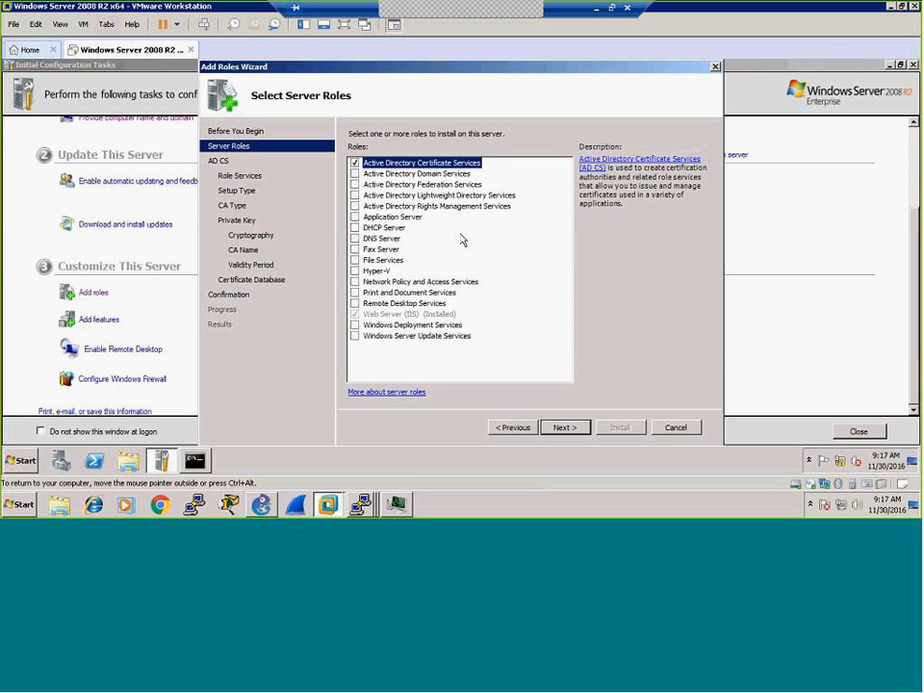
click(556, 431)
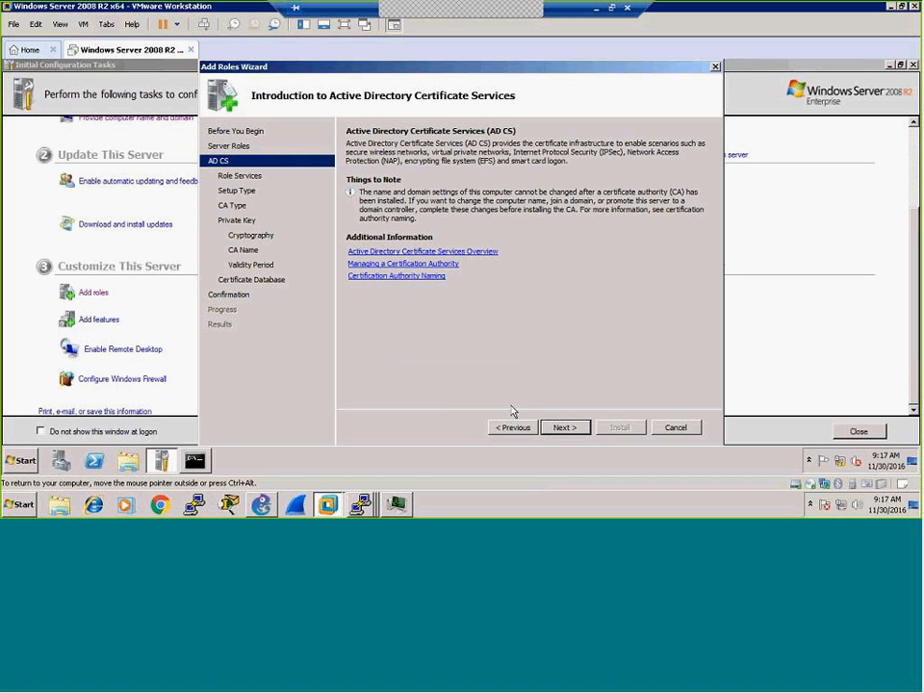
click(569, 429)
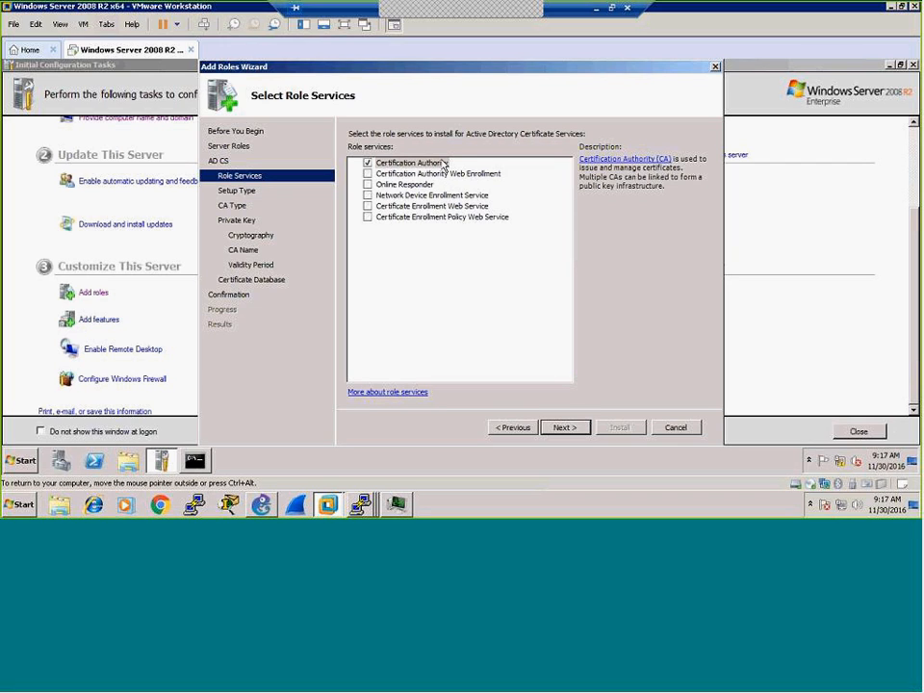
Step: Add Certification Authority Web Enrollment, accepting the required Web Server (IIS) role services
click(368, 174)
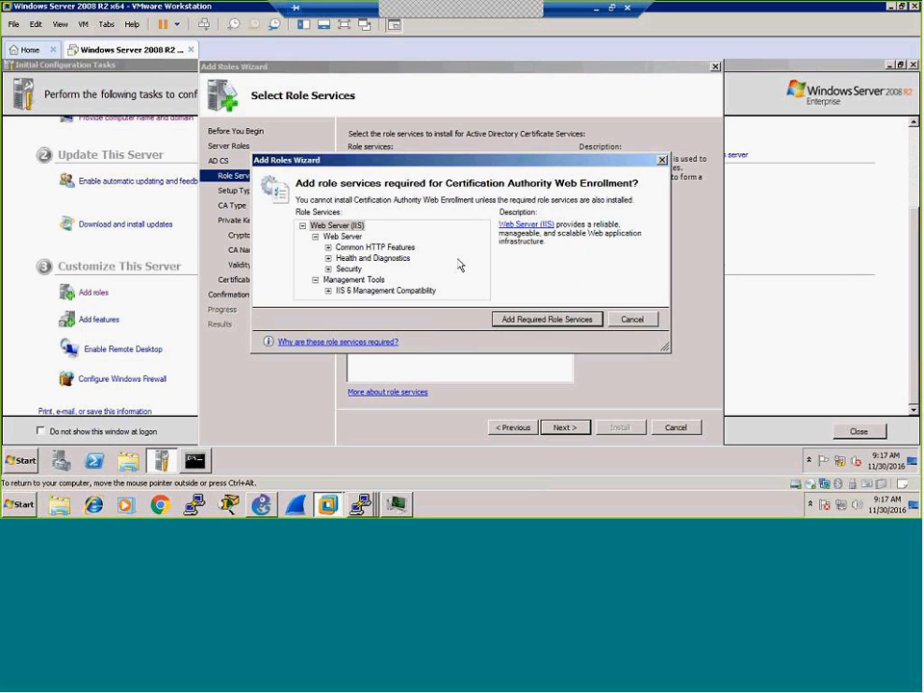
drag(464, 162, 415, 218)
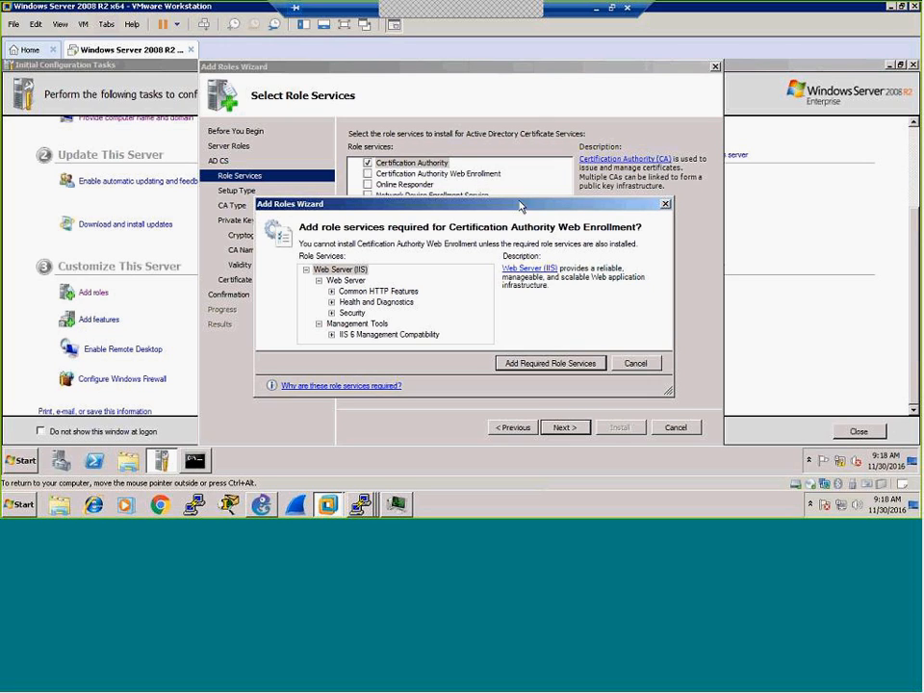
drag(522, 205, 468, 252)
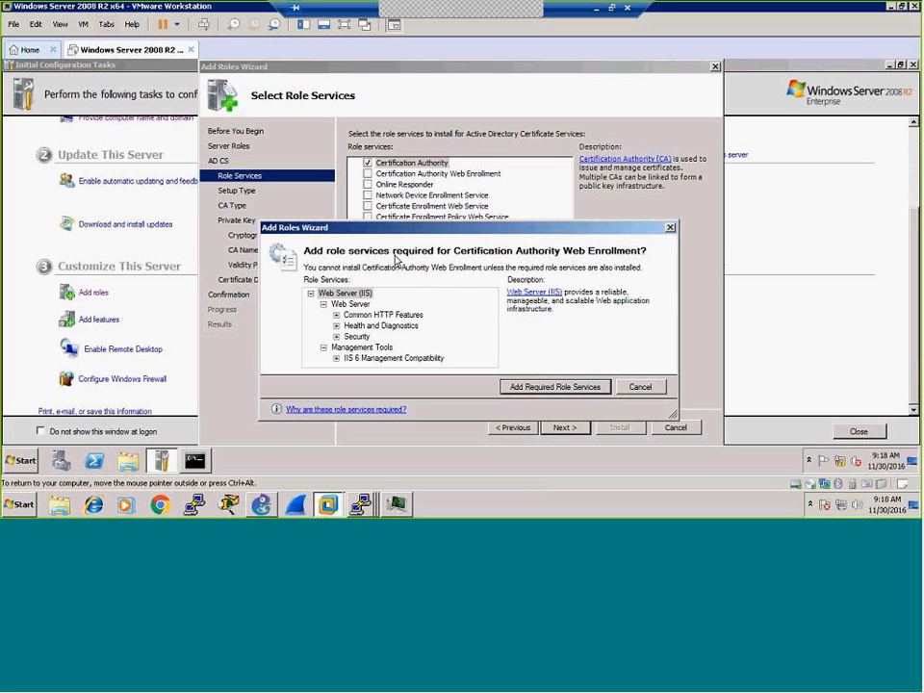
click(565, 391)
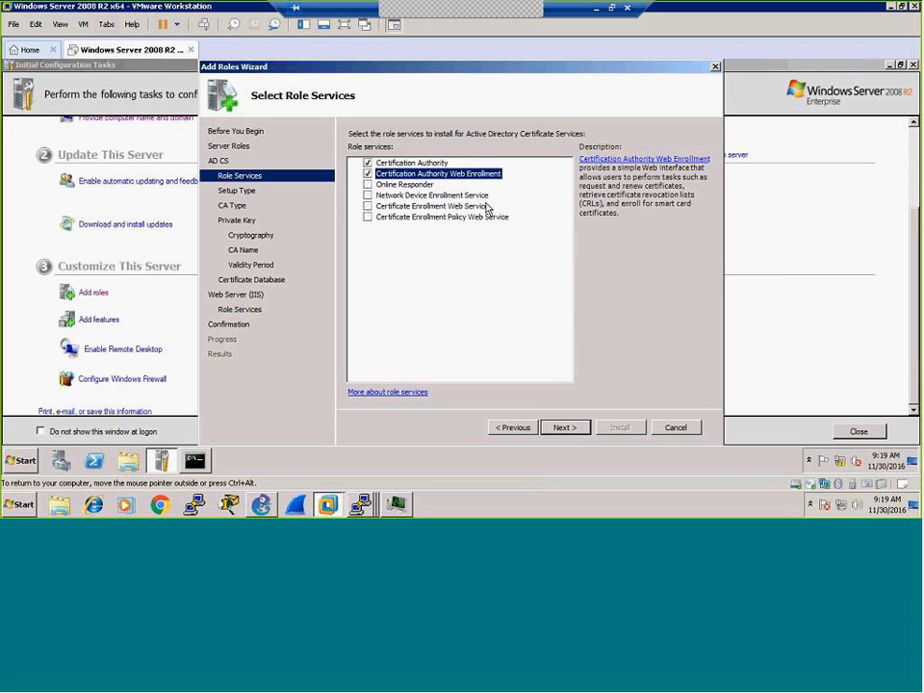
Step: Keep the Standalone setup type and Root CA type, advancing to Set Up Private Key
click(578, 433)
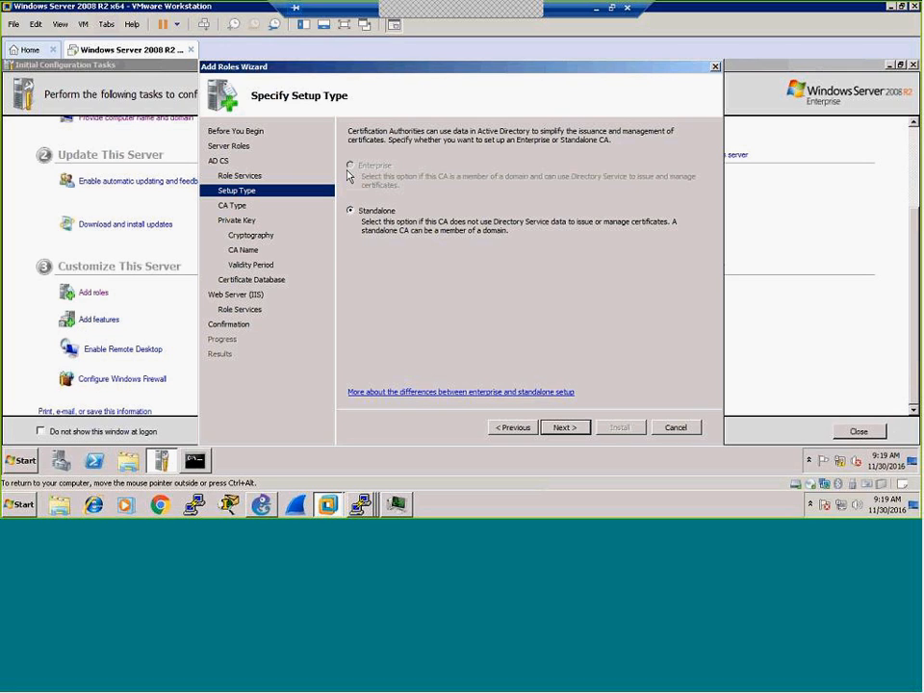
click(564, 430)
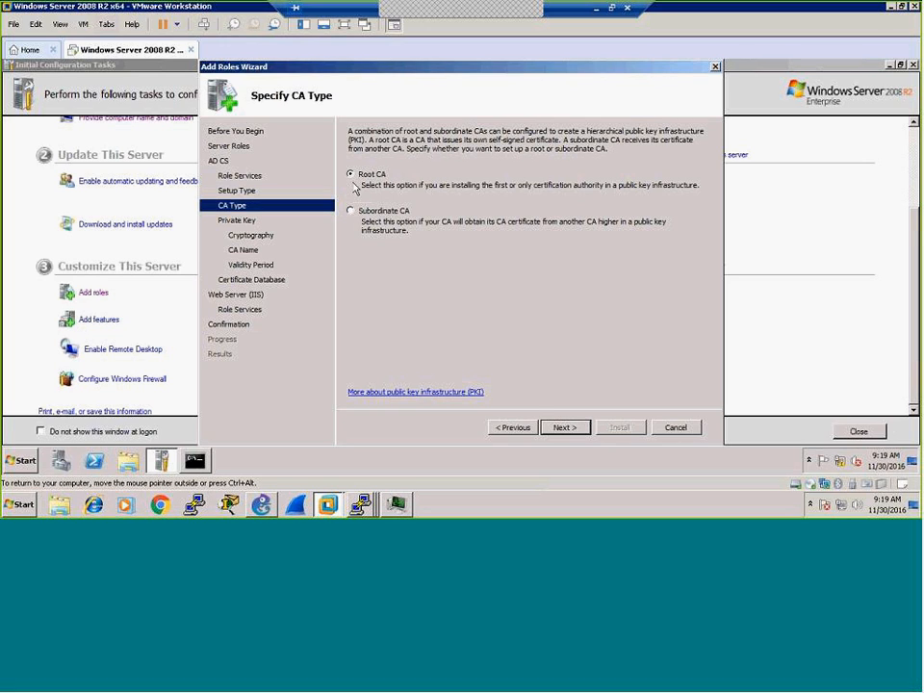
click(562, 429)
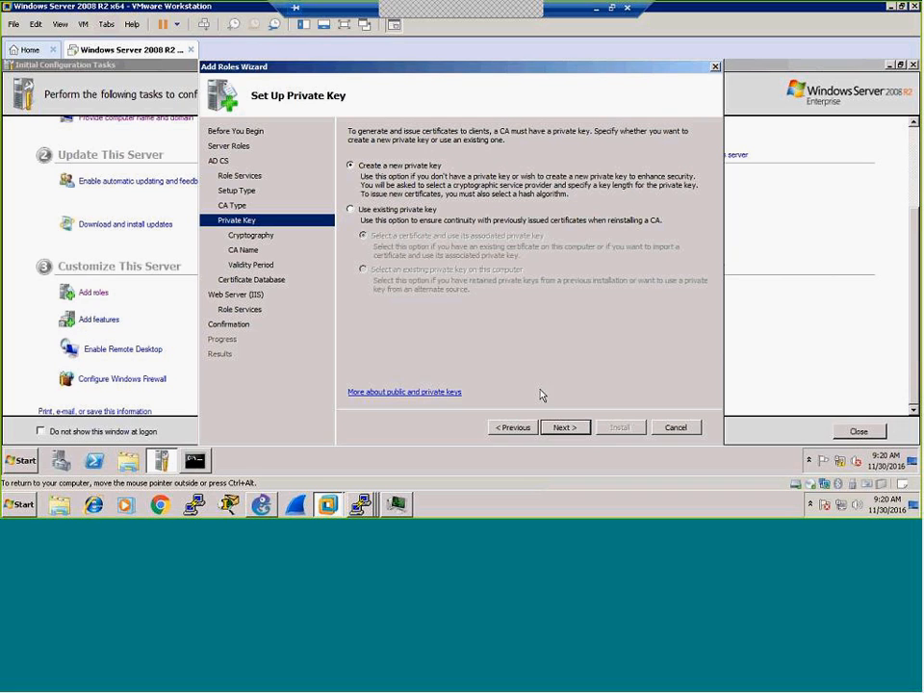
Step: Create a new private key with default 2048-bit cryptography and reach Configure CA Name
click(564, 428)
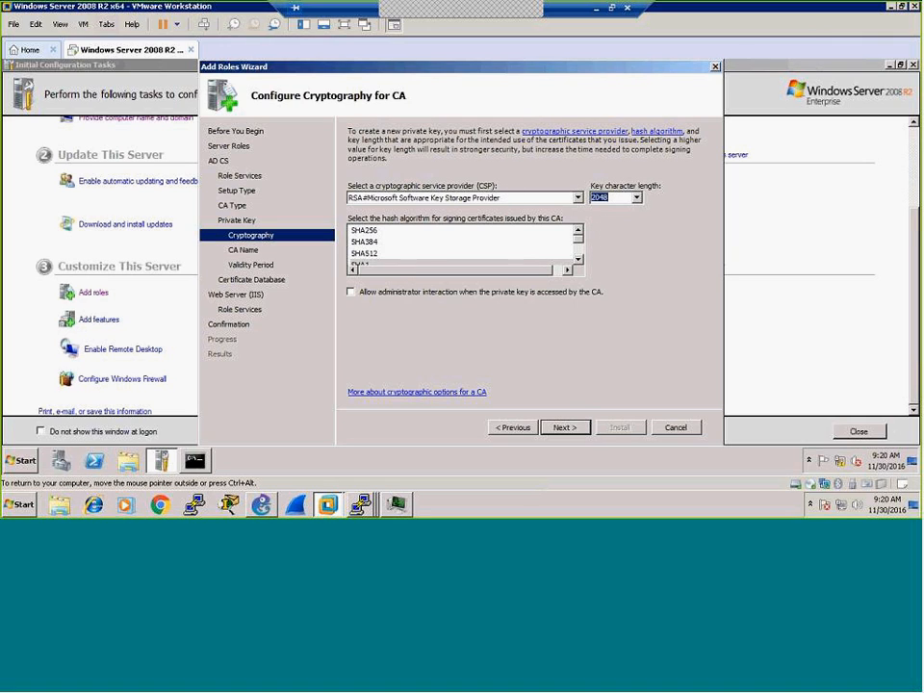
click(575, 261)
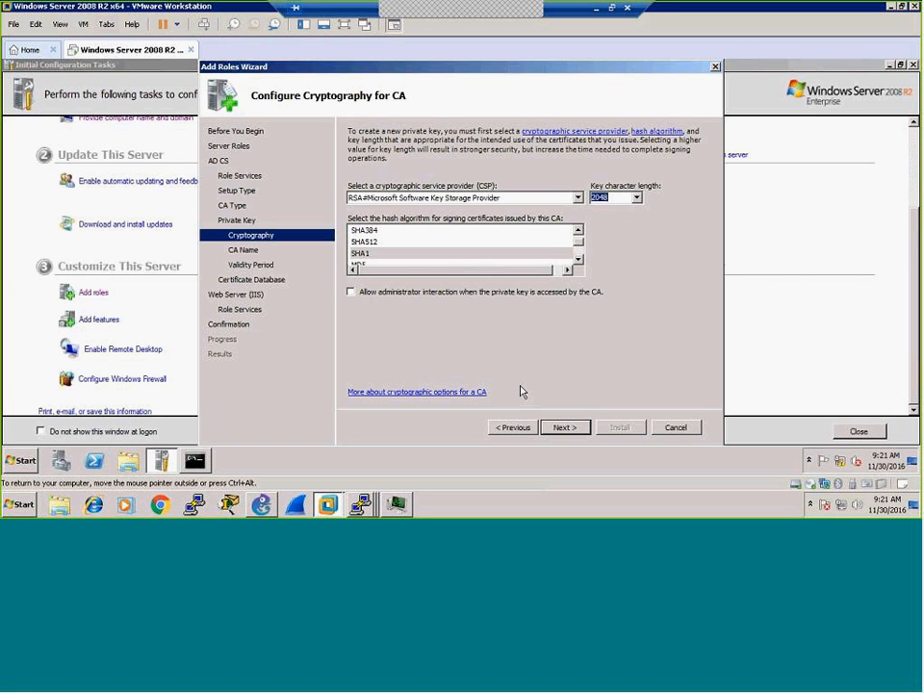
click(560, 430)
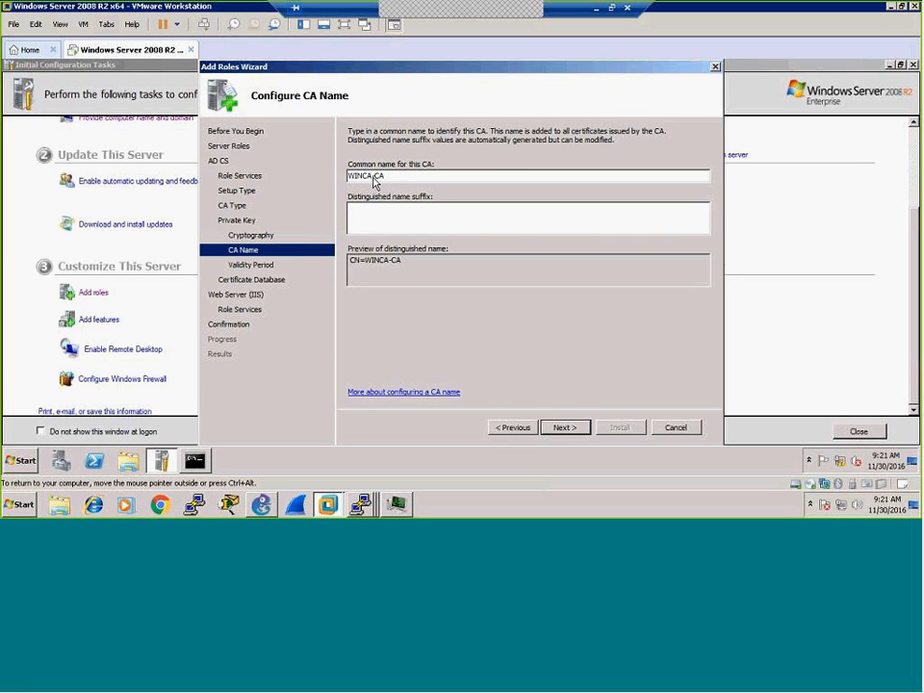
Step: Shorten the CA common name to WINCA, keeping 5-year validity and default CertLog database paths
drag(373, 179, 394, 183)
key(BackSpace)
click(565, 427)
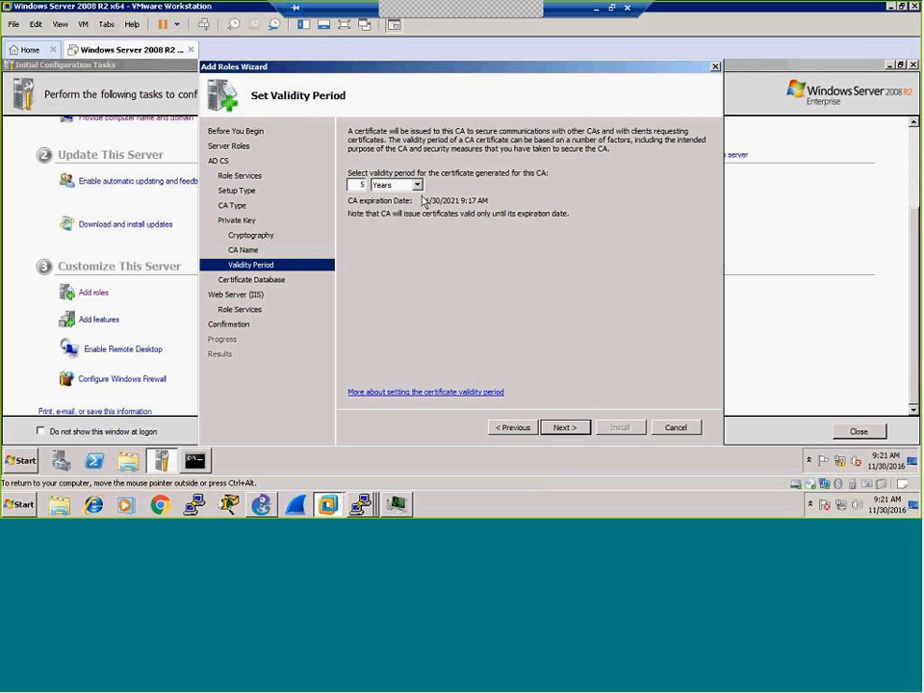
click(566, 430)
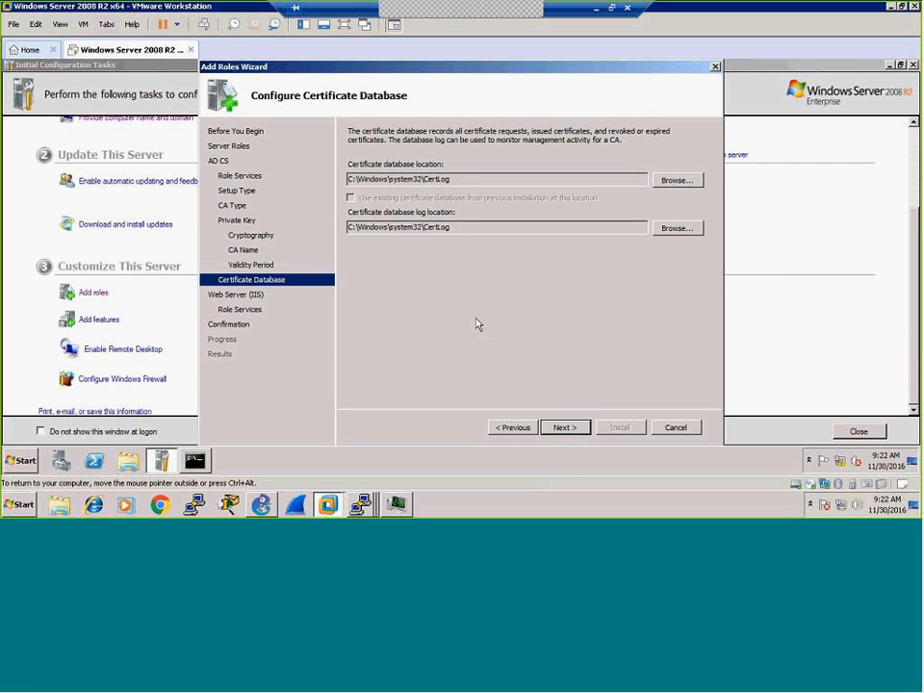
click(565, 427)
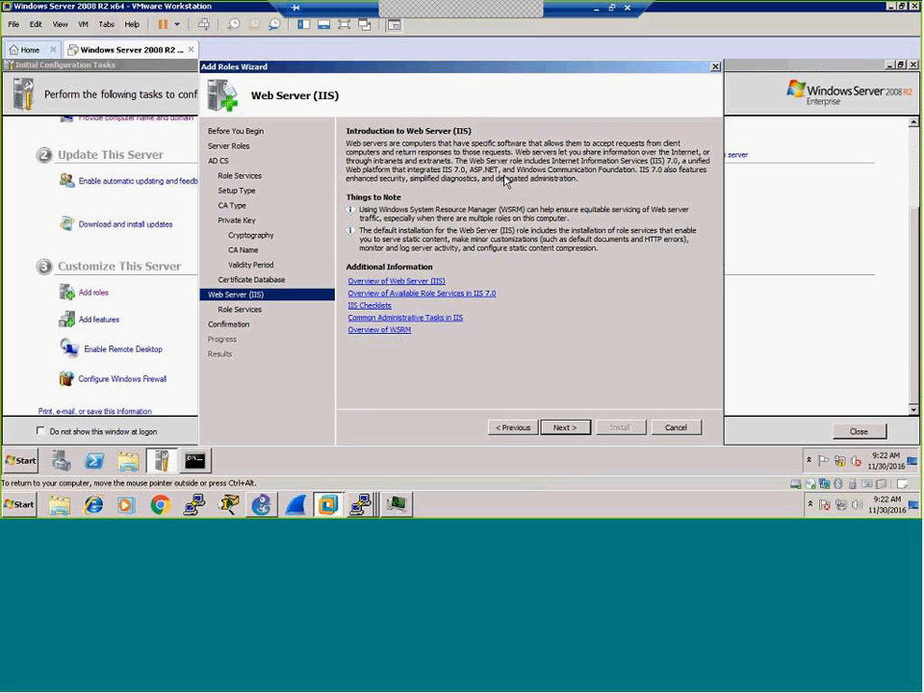
Step: Accept the default Web Server (IIS) role services and install AD CS with IIS
click(560, 430)
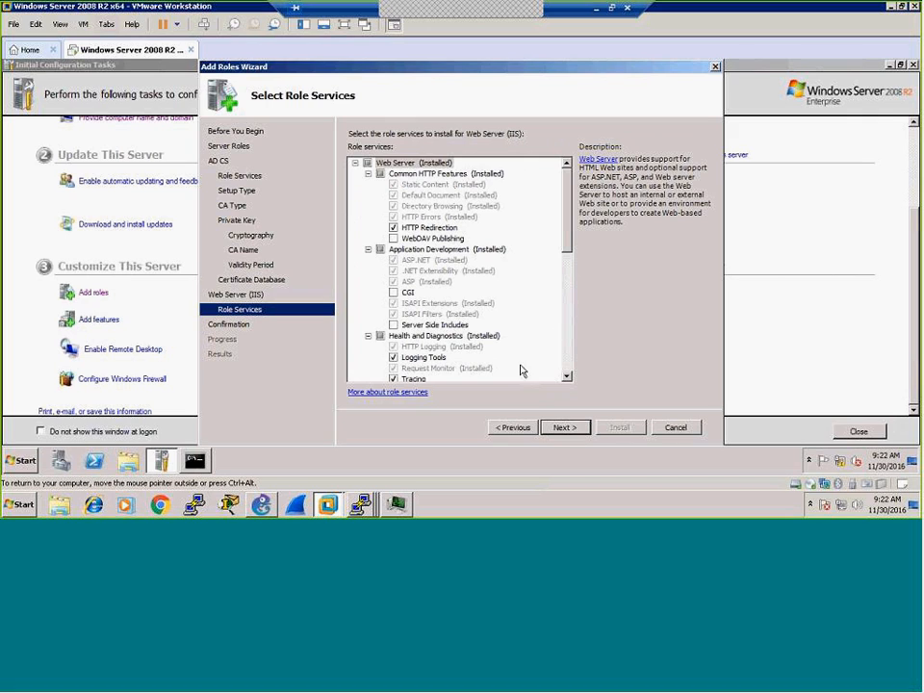
click(575, 433)
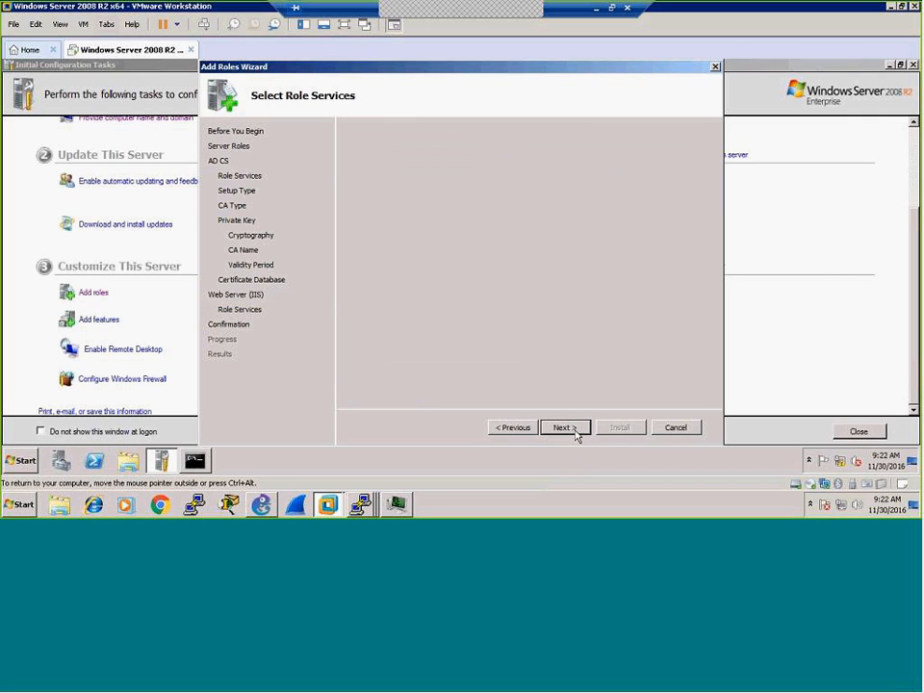
click(620, 429)
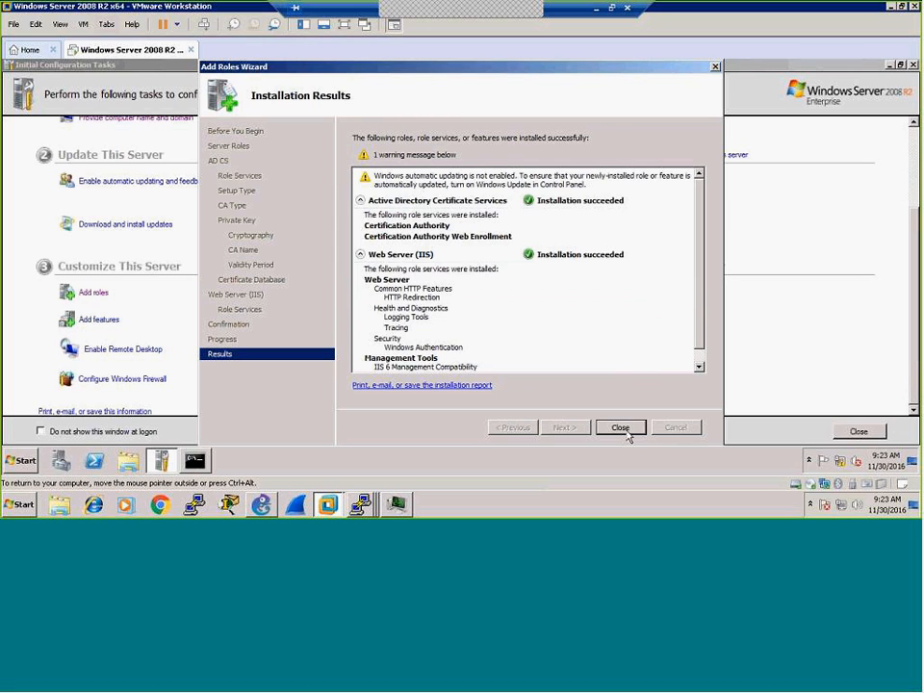
Step: Dismiss the Add Roles Wizard after the installation succeeds
click(621, 428)
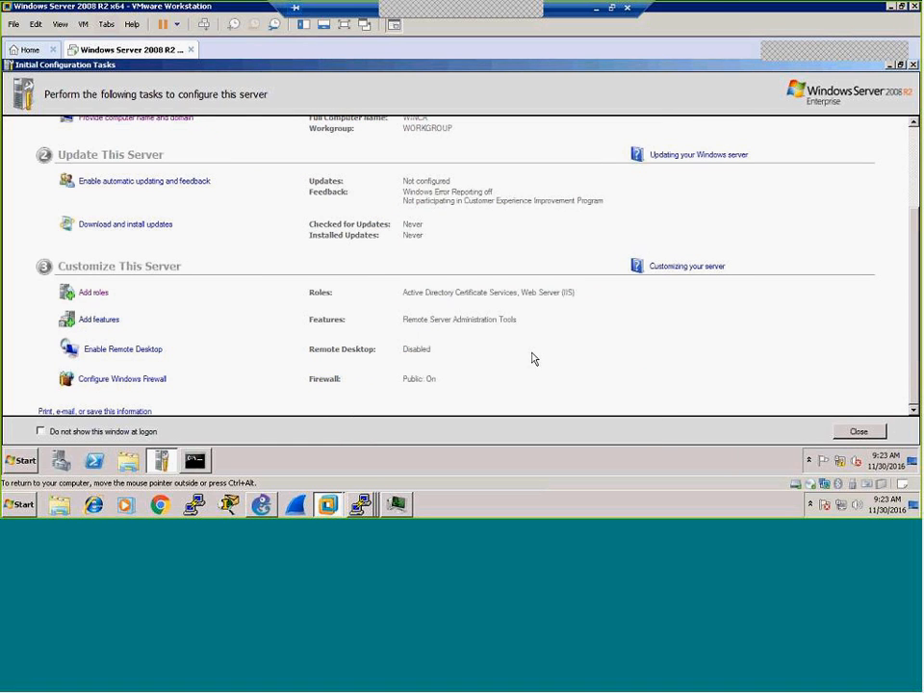
click(20, 461)
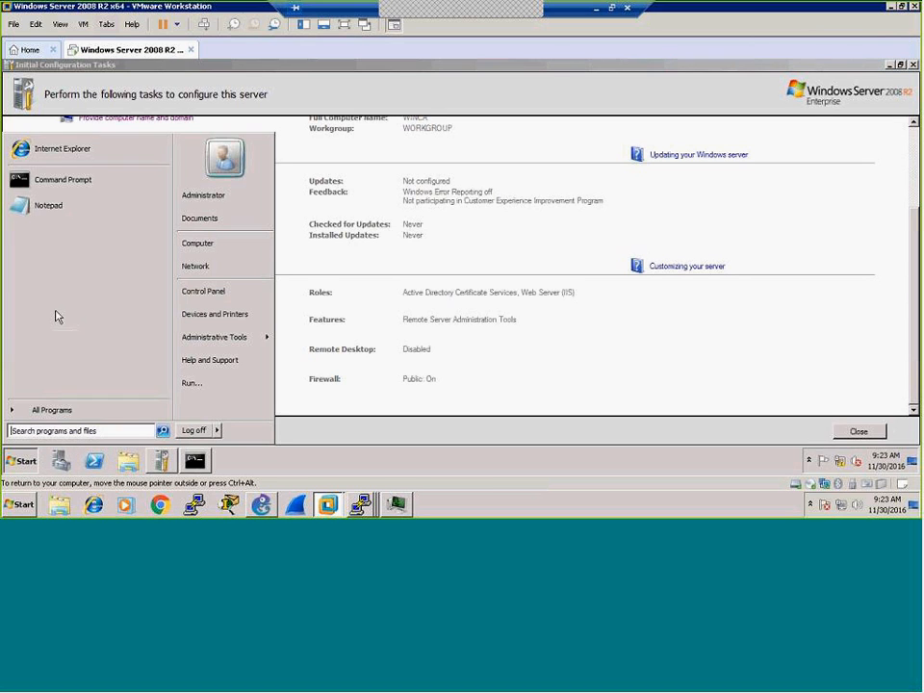
click(64, 150)
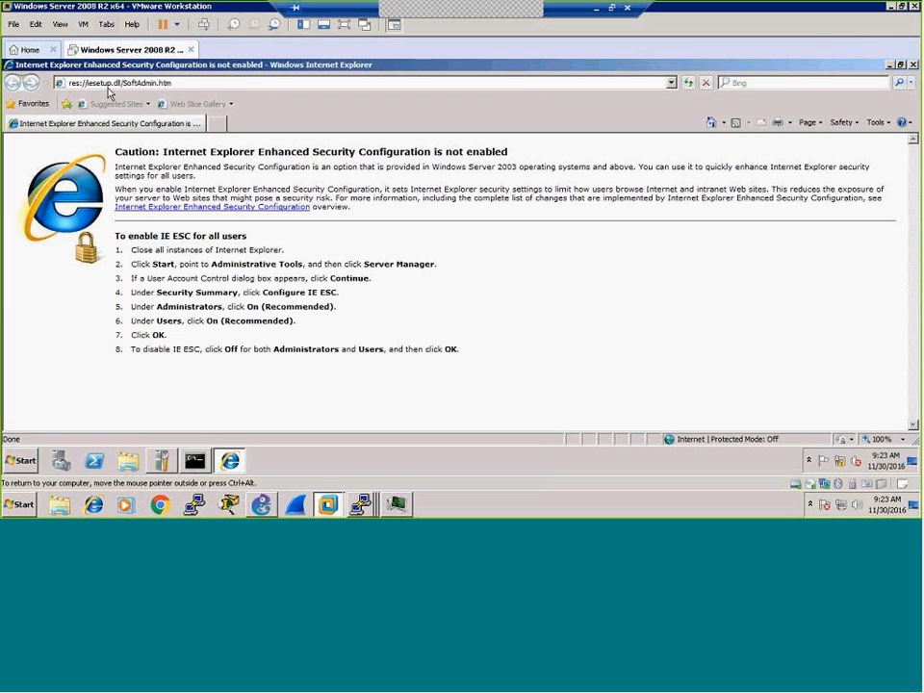
click(109, 87)
text(http://)
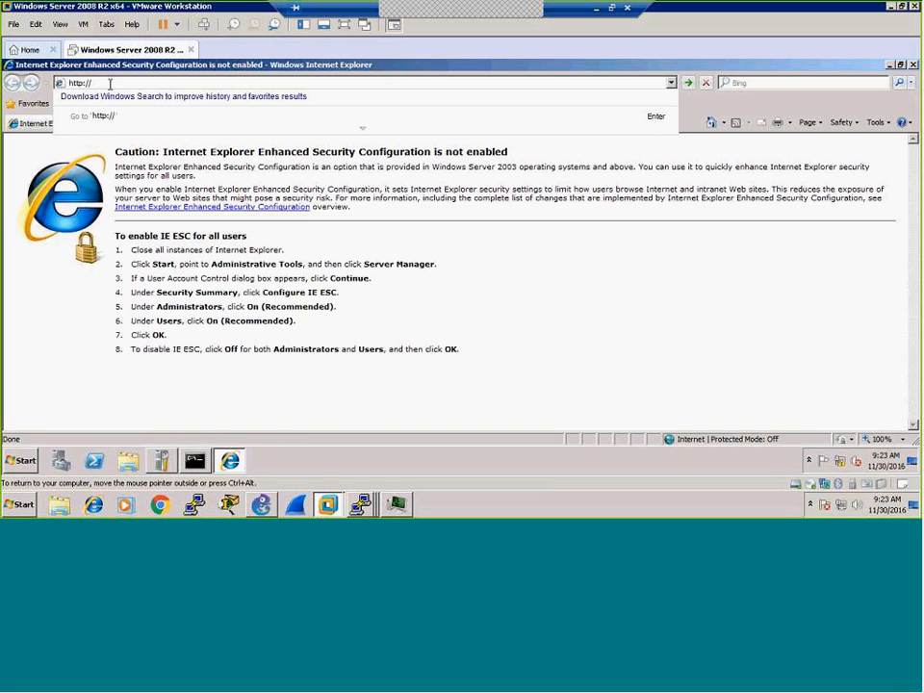
key(BackSpace)
key(BackSpace)
key(BackSpace)
key(BackSpace)
key(BackSpace)
key(BackSpace)
key(BackSpace)
text(http://loca)
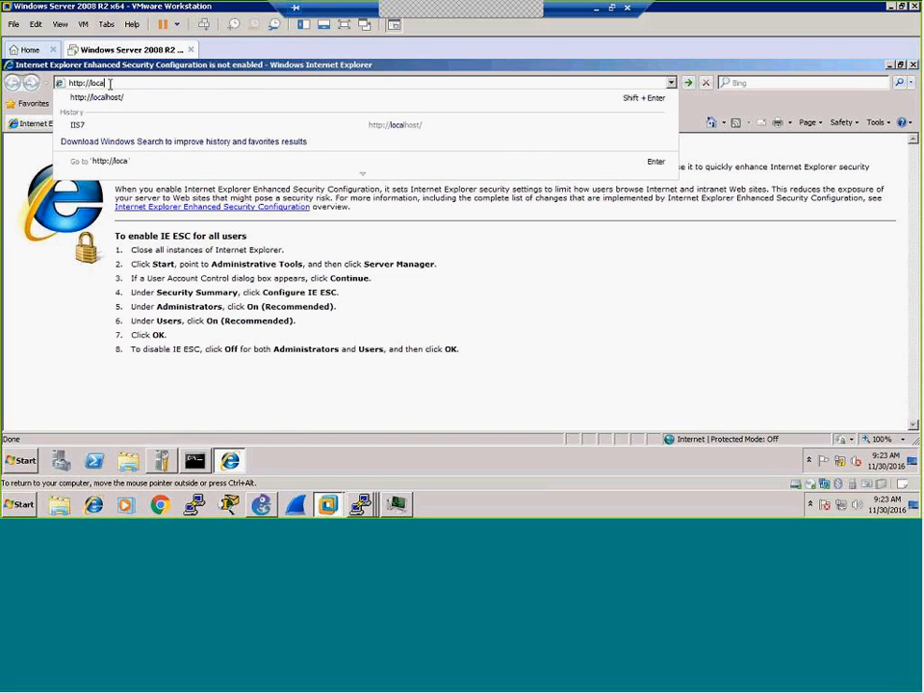
text(lhost/certsrv)
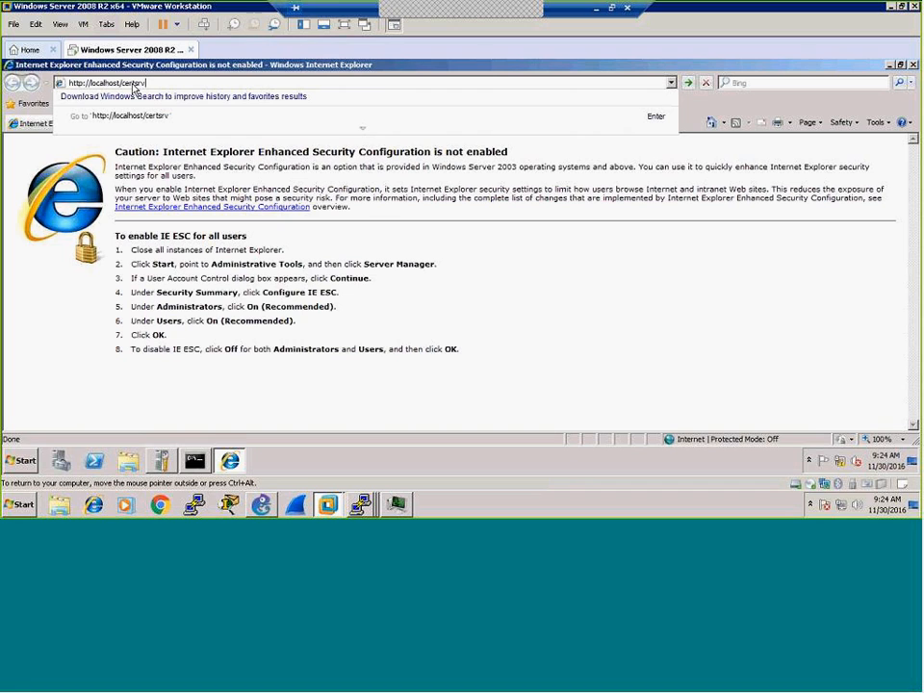
key(Return)
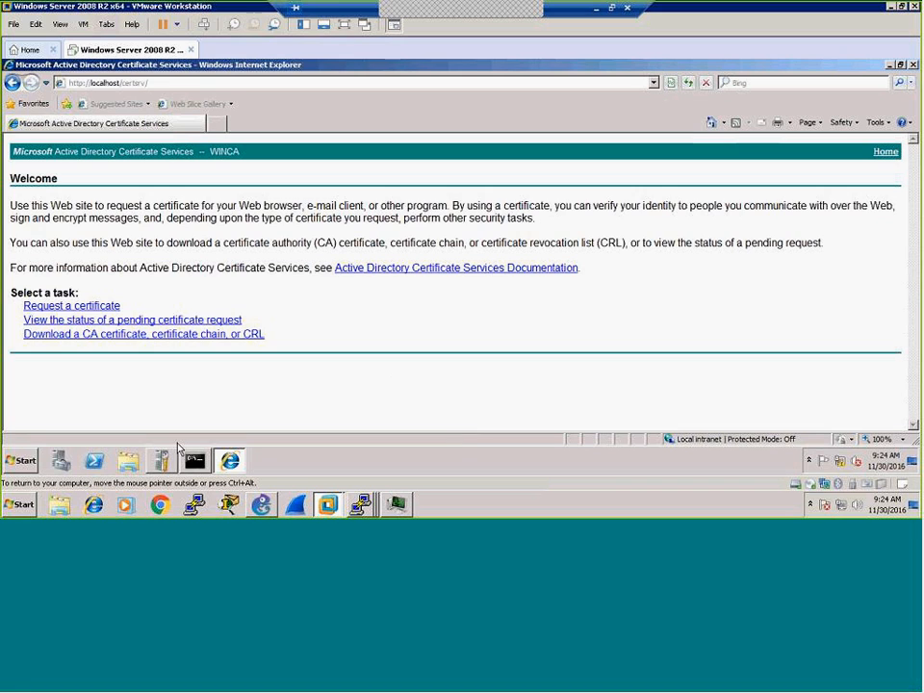
Step: Open Server Manager and expand Roles > Active Directory Certificate Services > WINCA
click(58, 467)
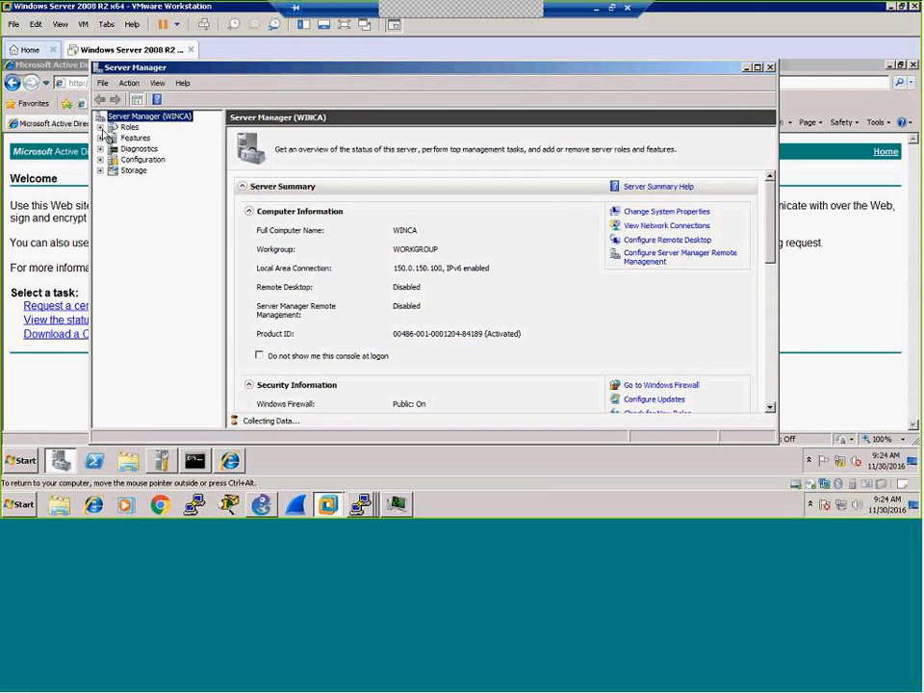
click(100, 127)
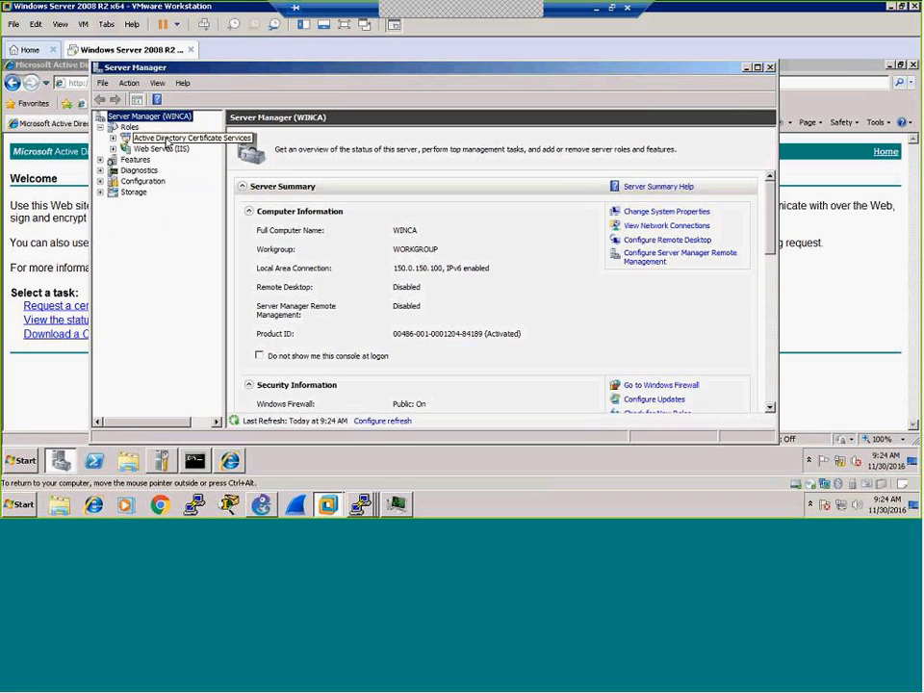
click(113, 139)
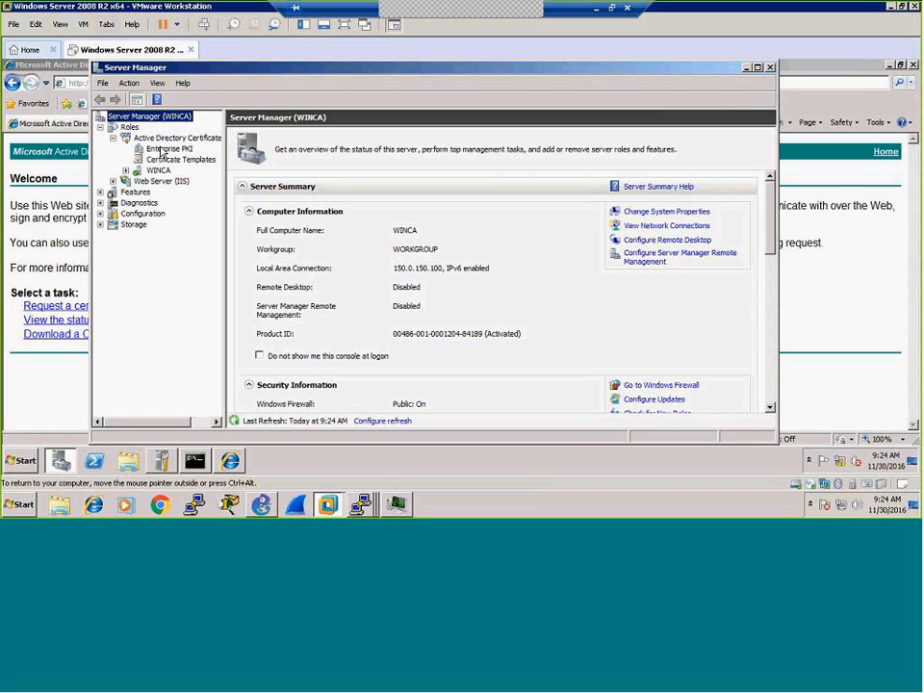
click(157, 172)
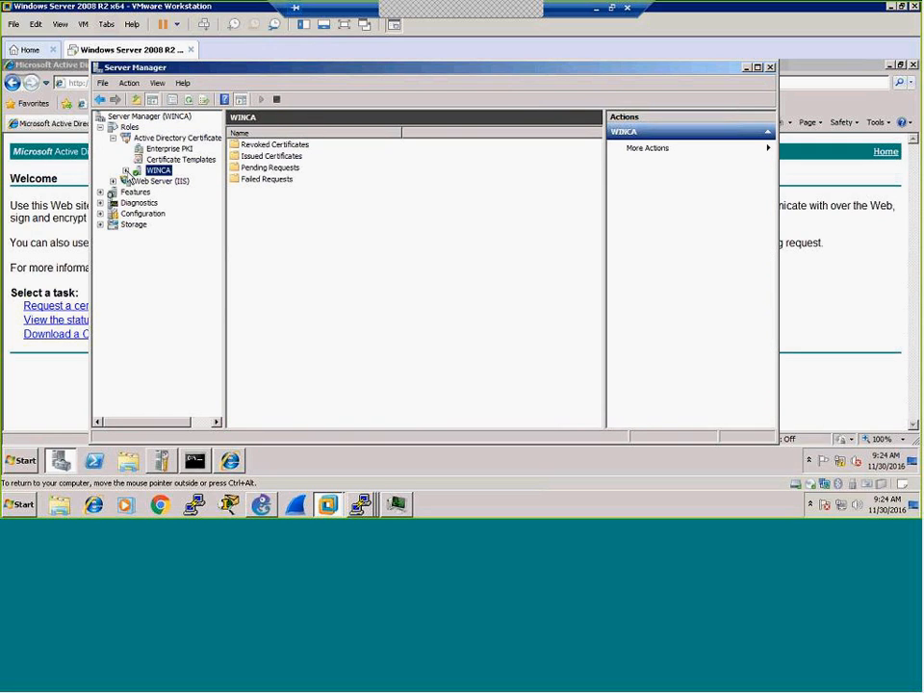
click(125, 171)
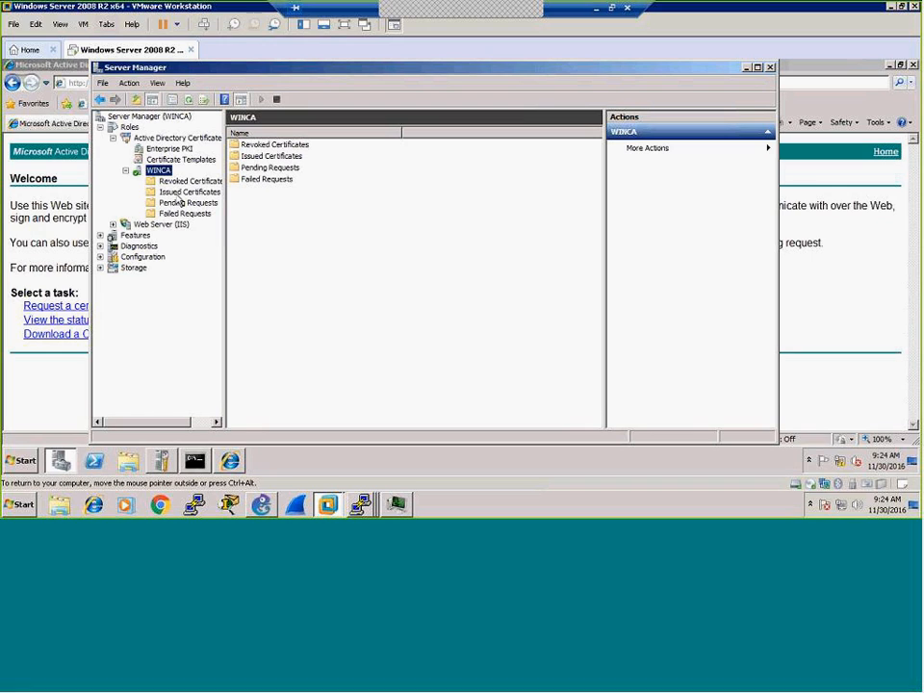
Step: Review the Issued, Revoked, Failed and Pending folders, all empty, then return to WINCA
click(185, 192)
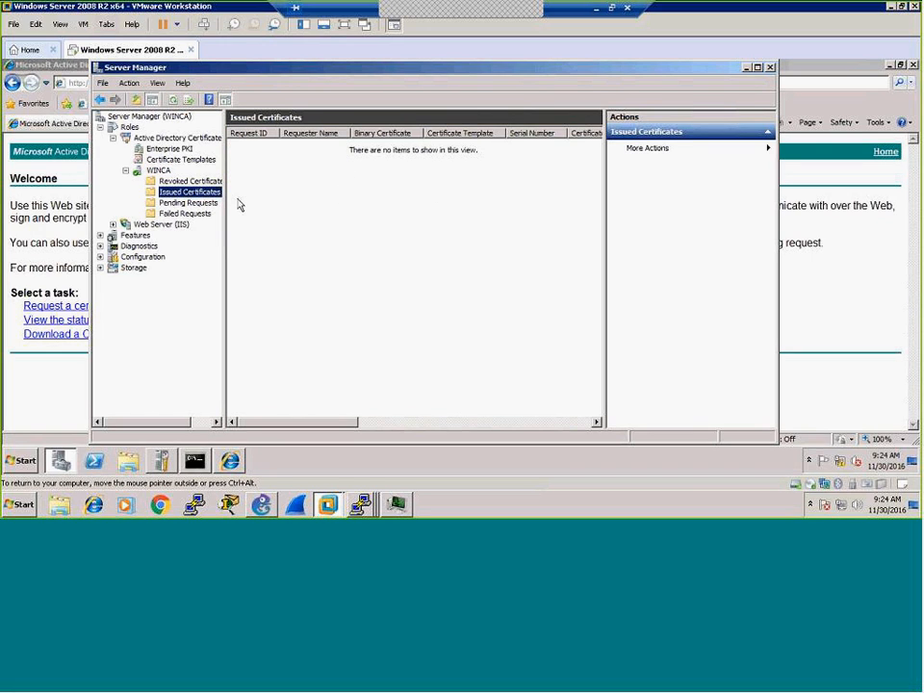
click(188, 181)
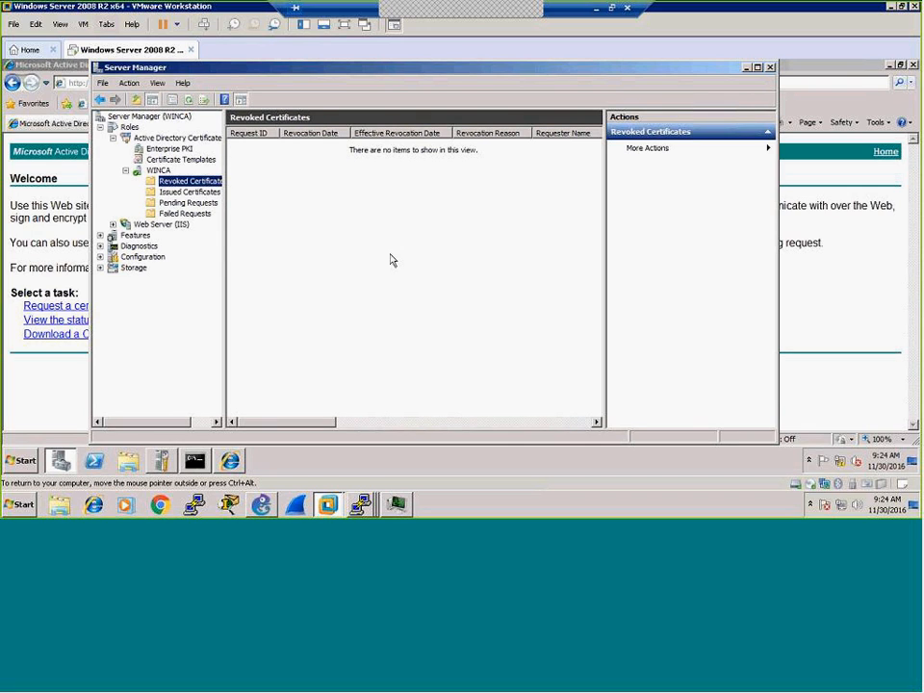
click(185, 212)
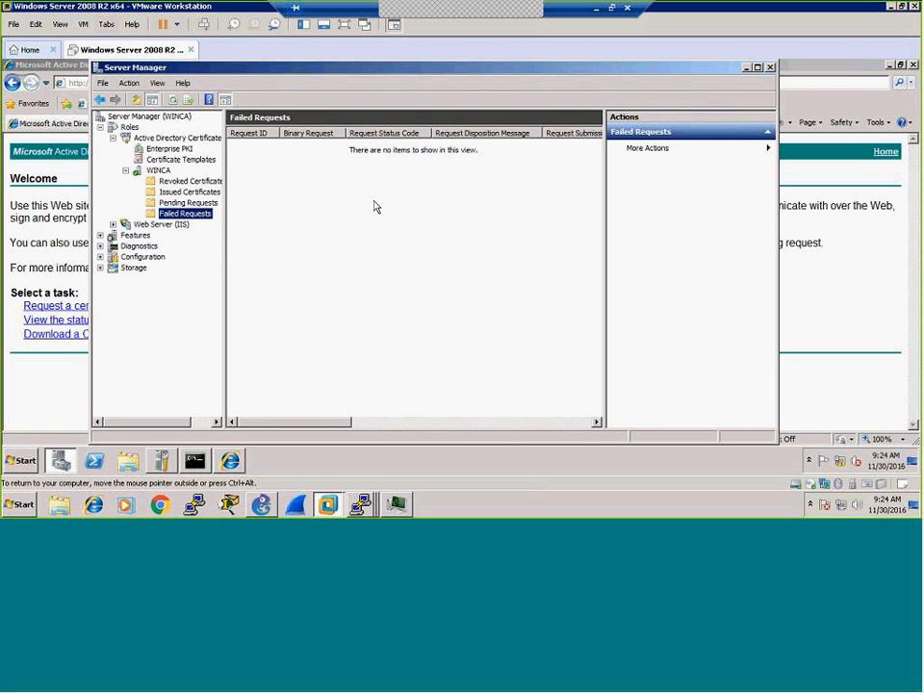
click(181, 202)
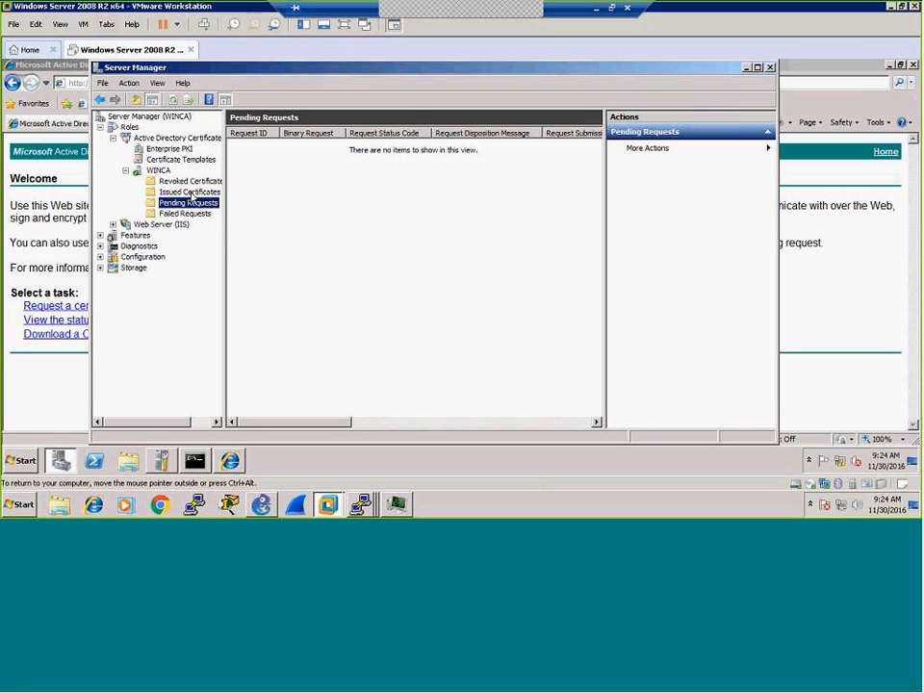
click(173, 181)
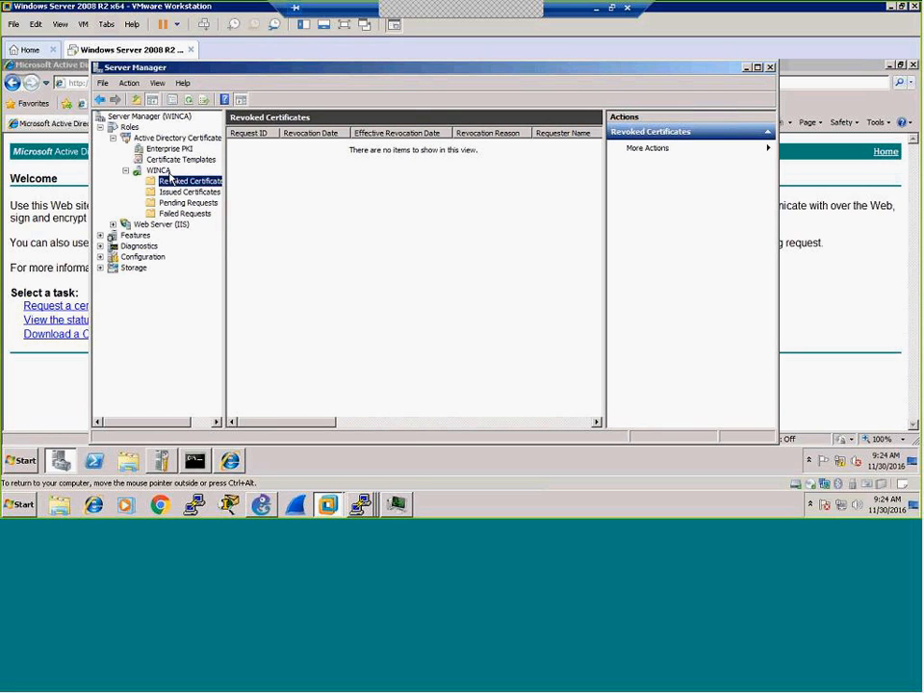
click(158, 171)
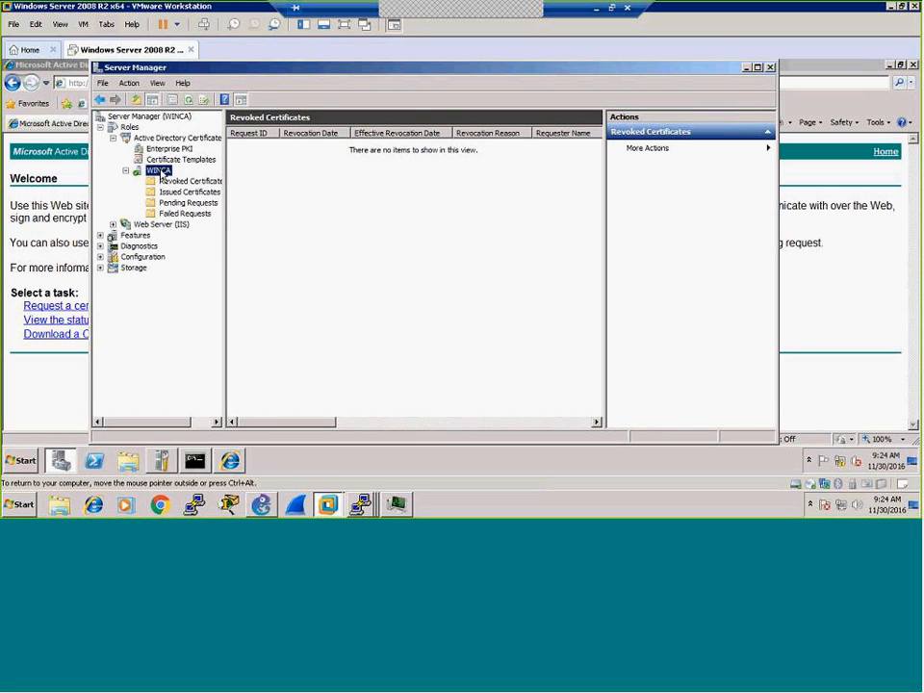
Step: Inspect WINCA's CA certificate (valid 11/30/2016–11/30/2021), then close Server Manager and Internet Explorer
right_click(161, 173)
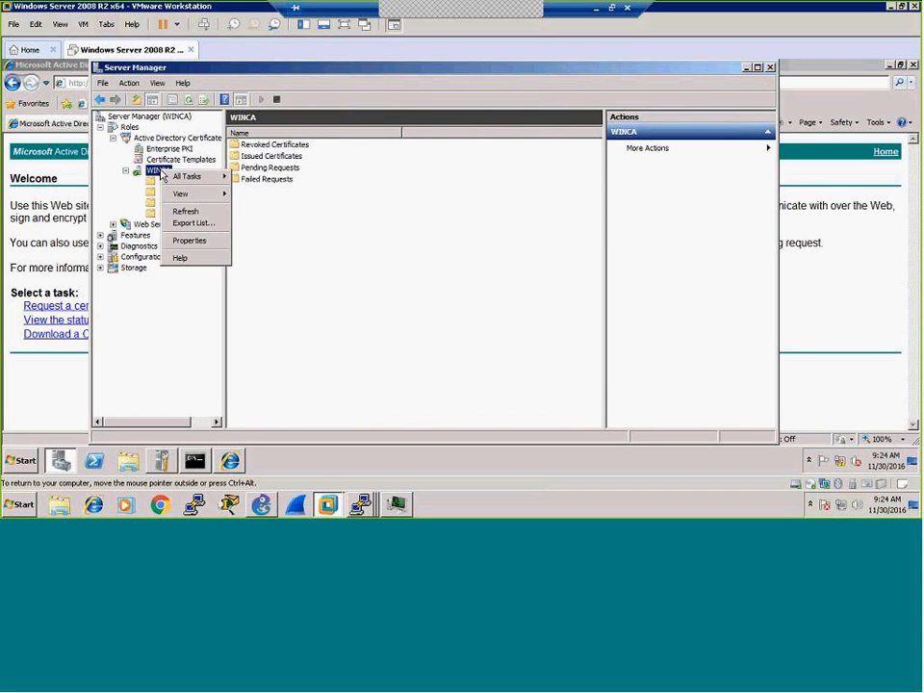
click(185, 240)
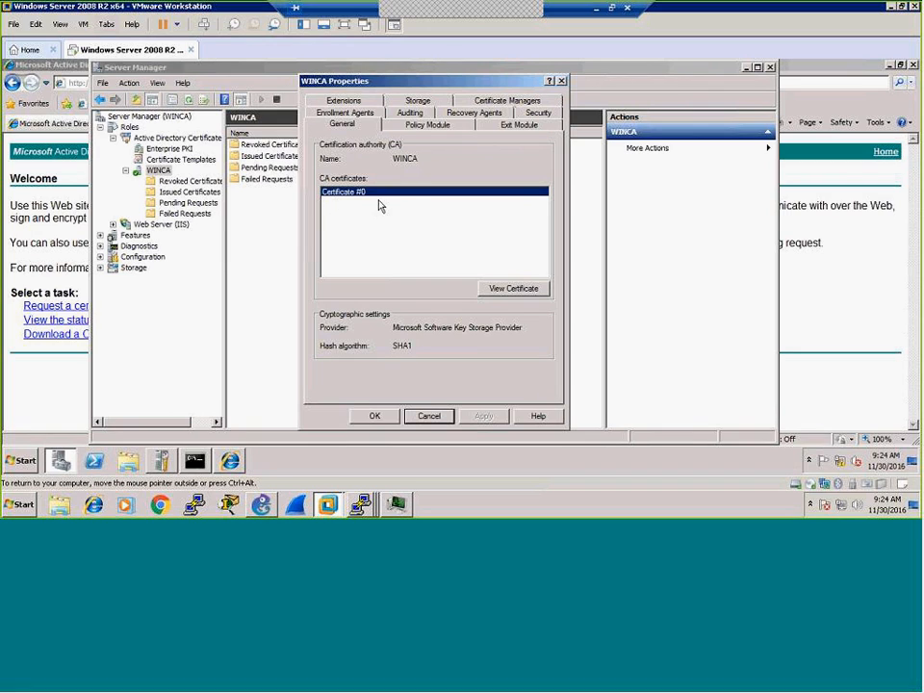
click(528, 289)
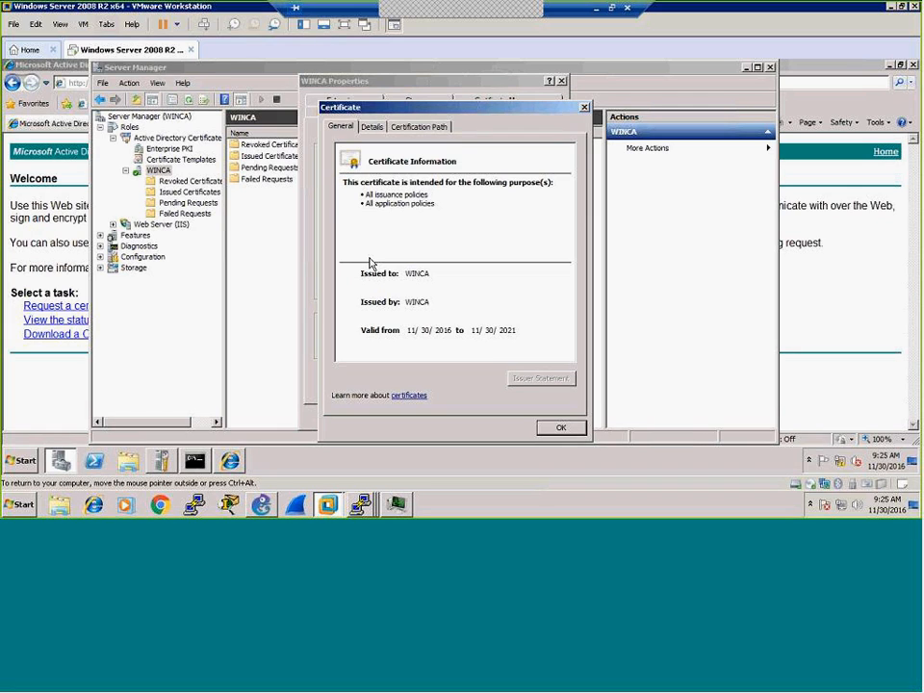
click(558, 427)
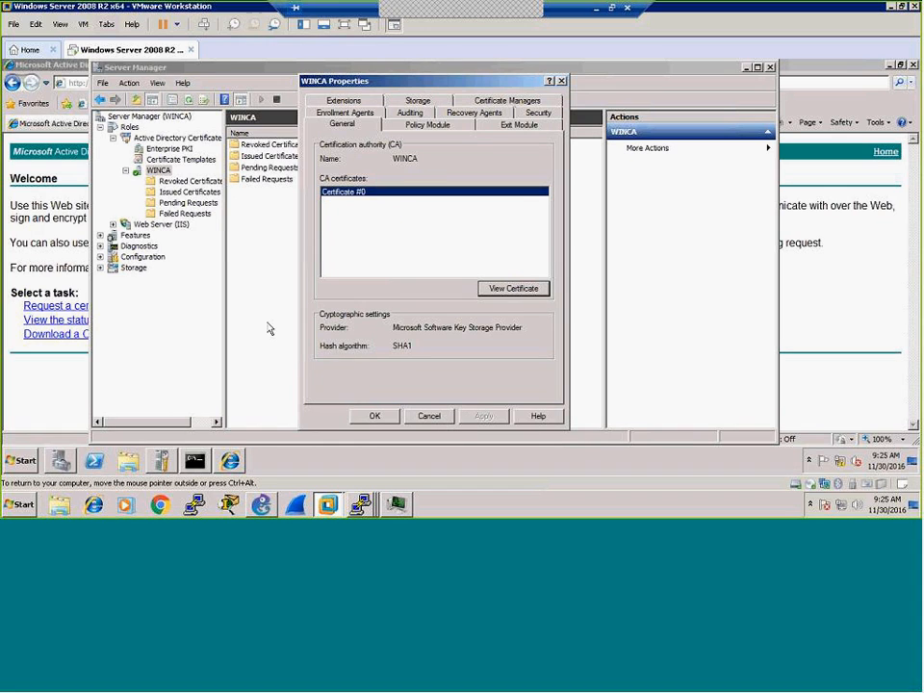
click(428, 415)
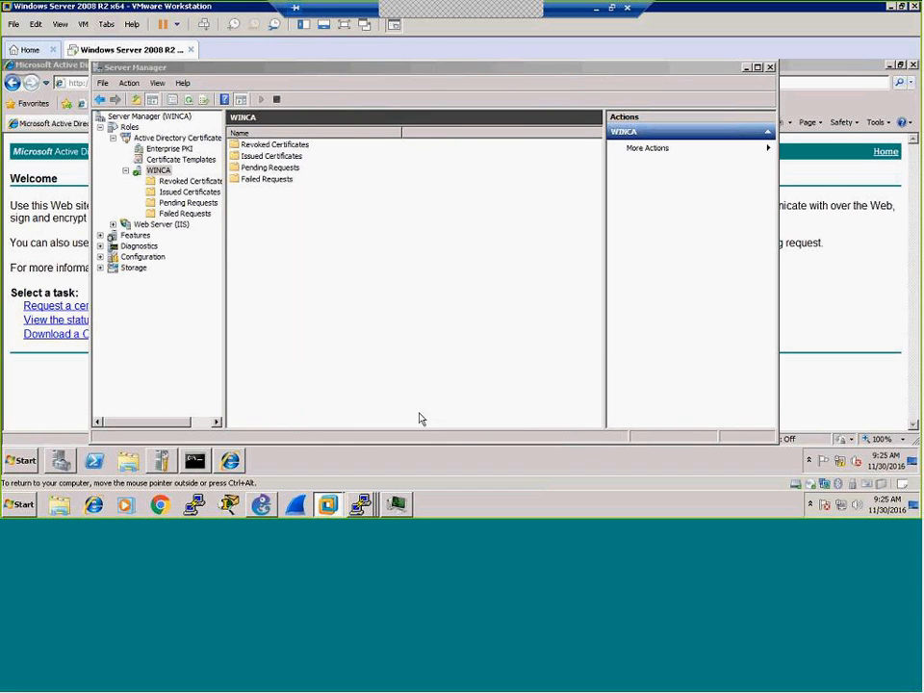
click(770, 68)
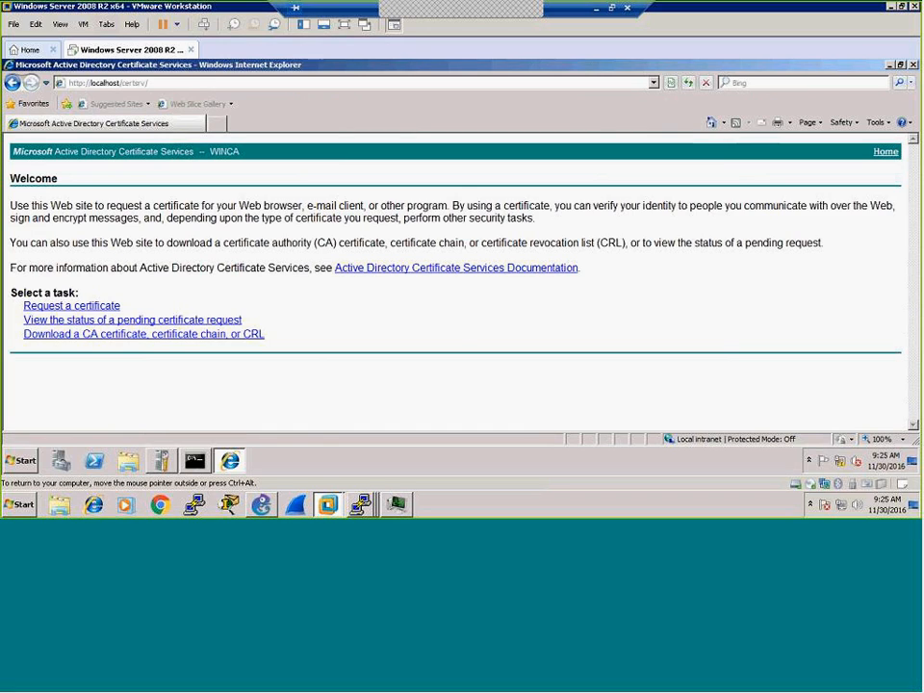
click(913, 66)
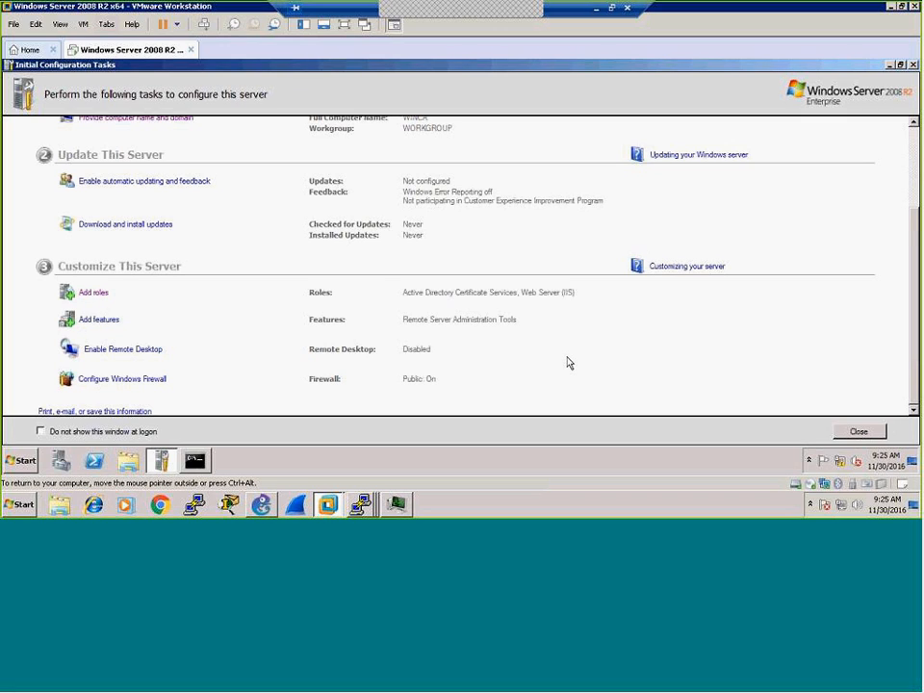
click(102, 297)
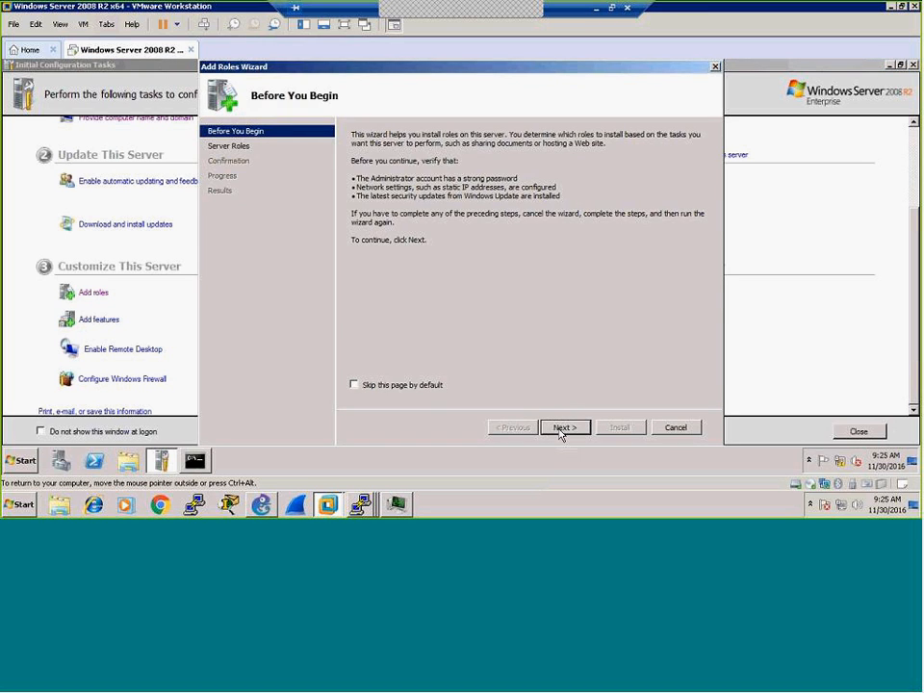
click(564, 428)
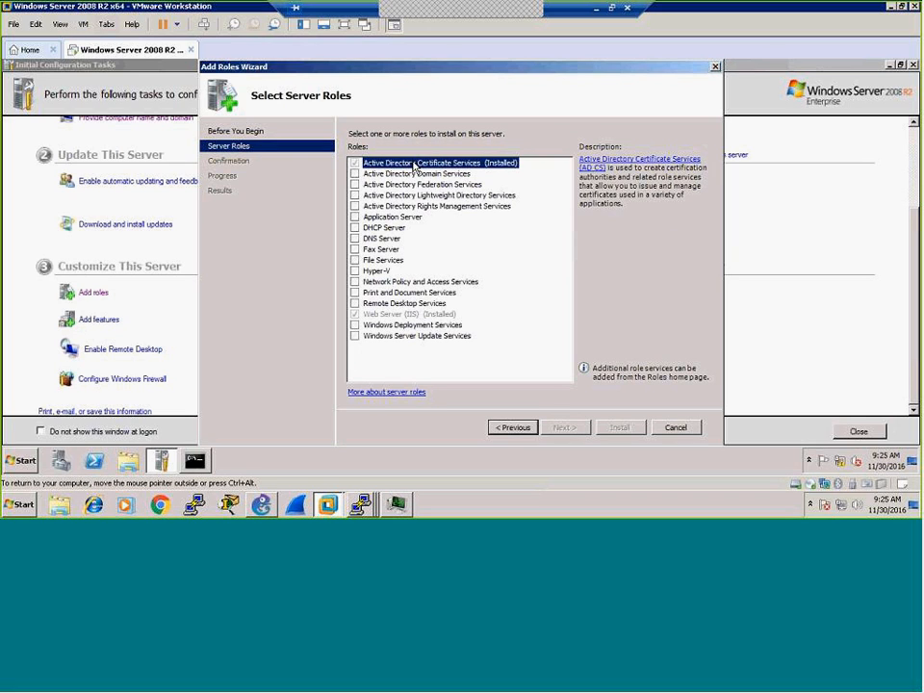
click(676, 429)
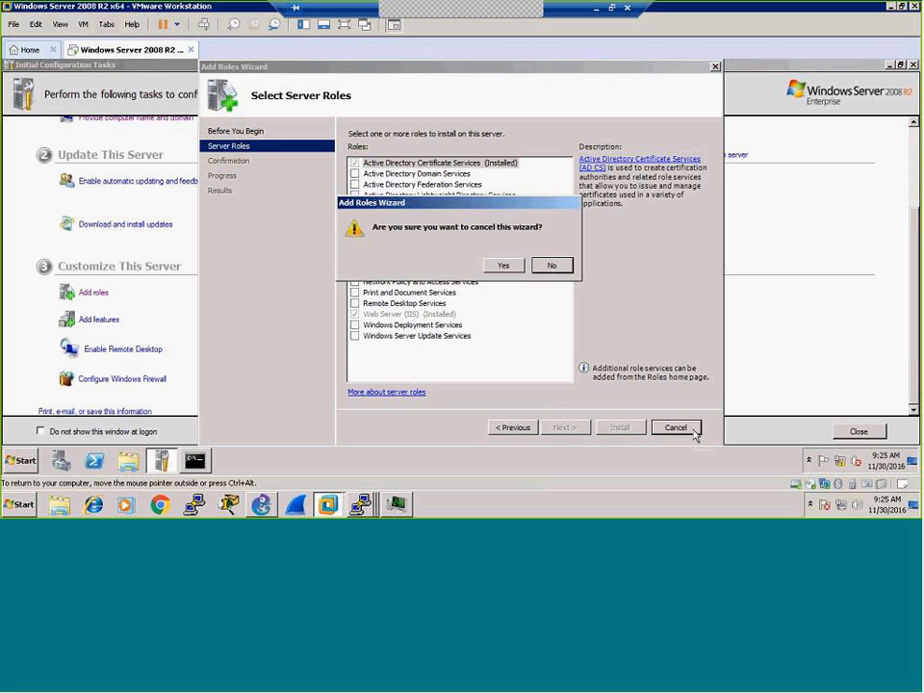
click(501, 267)
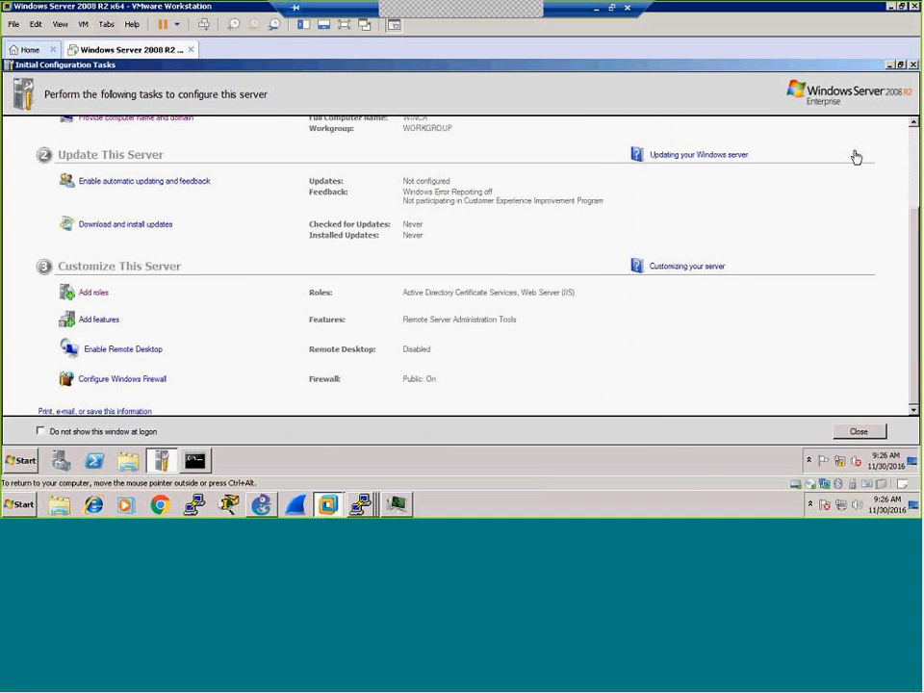
Step: Return to Server Manager and start Add Role Services for Active Directory Certificate Services
click(60, 466)
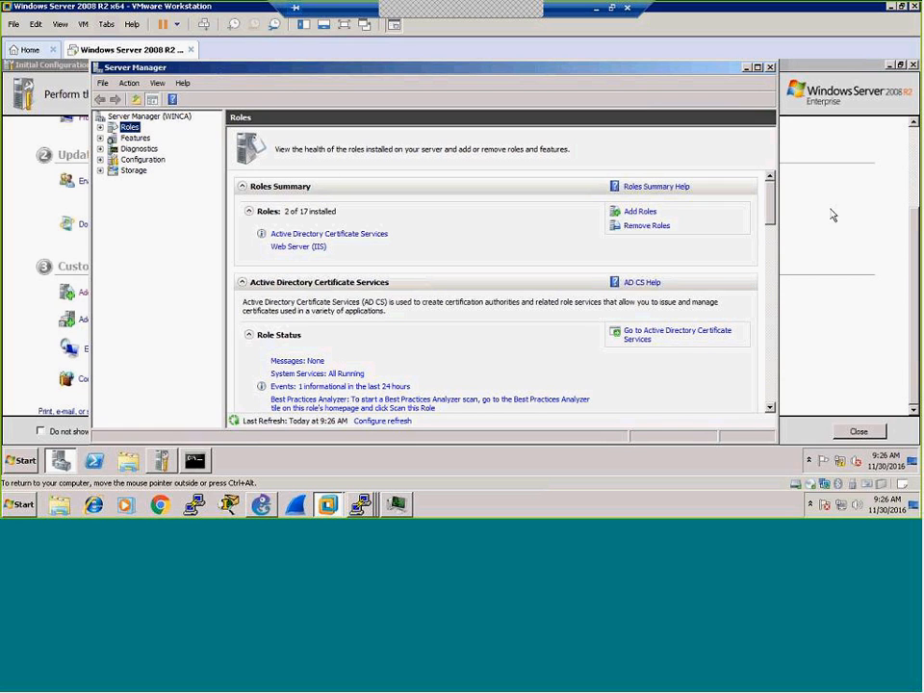
scroll(773, 217, down, 2)
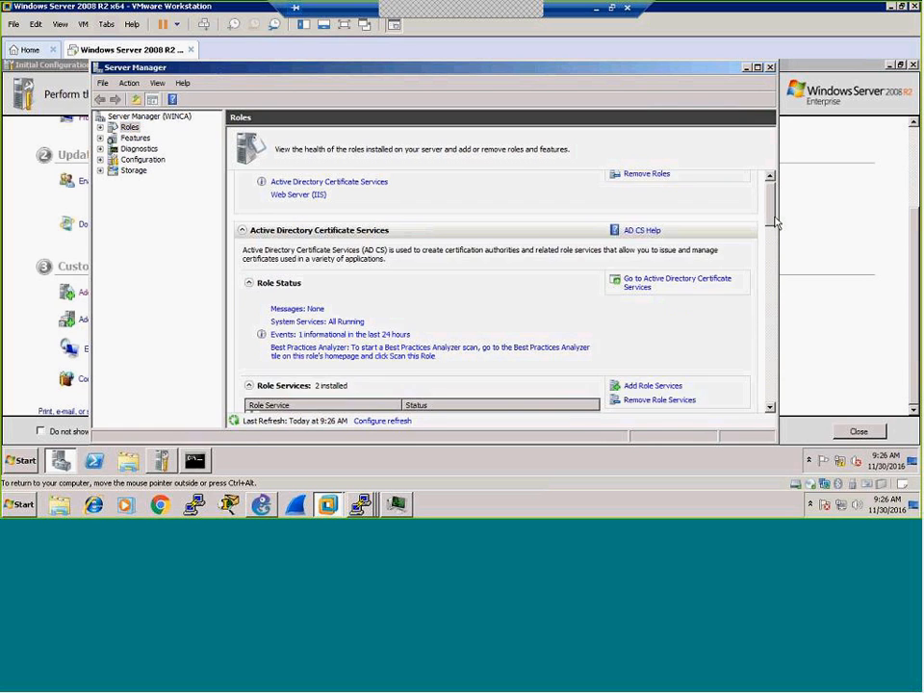
scroll(776, 223, down, 4)
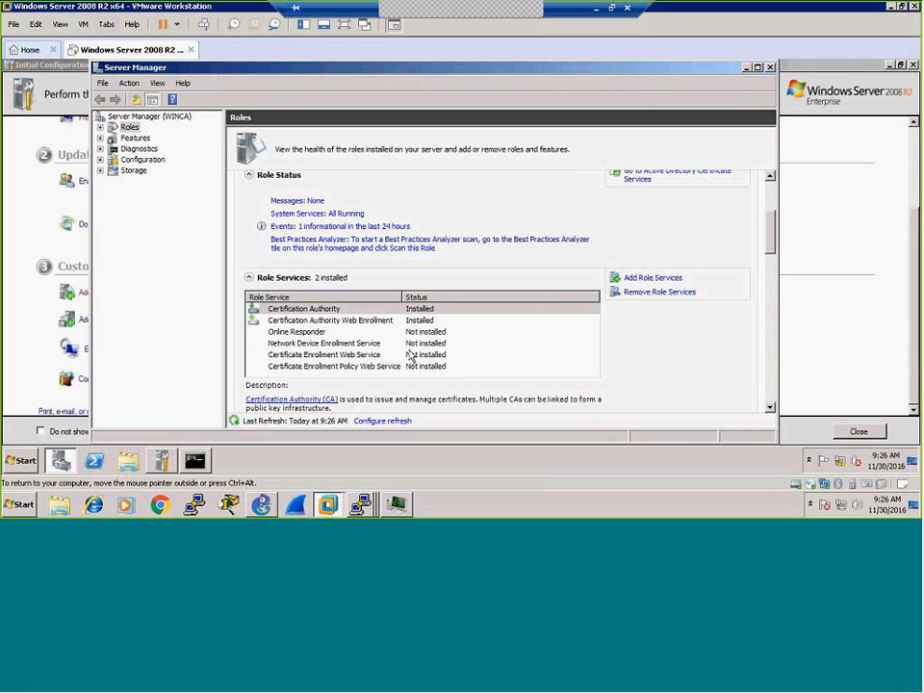
click(659, 279)
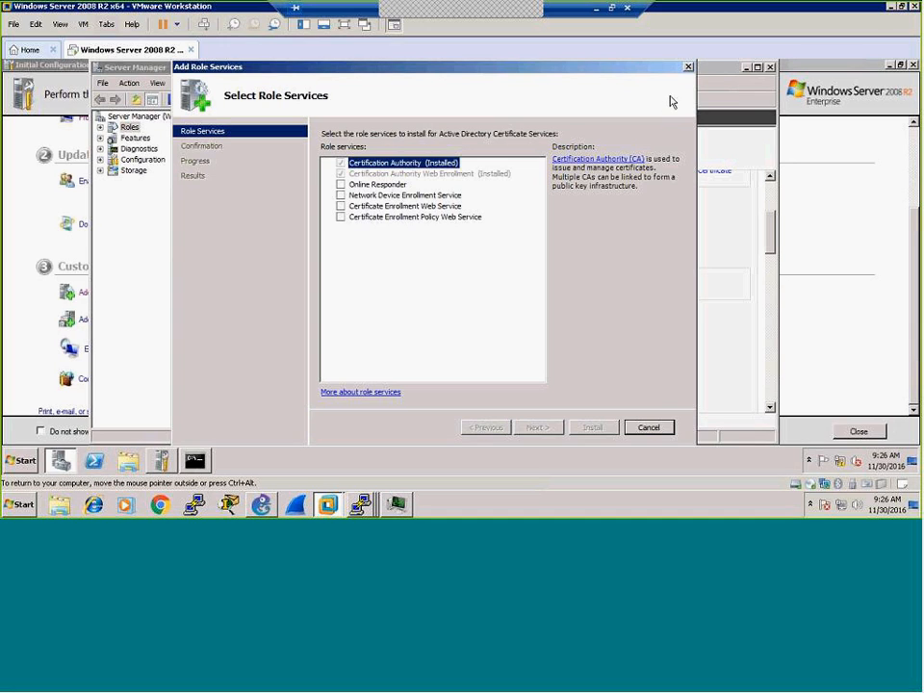
Step: Select Network Device Enrollment Service as the role service to add, then bring up the guest Start menu
click(340, 195)
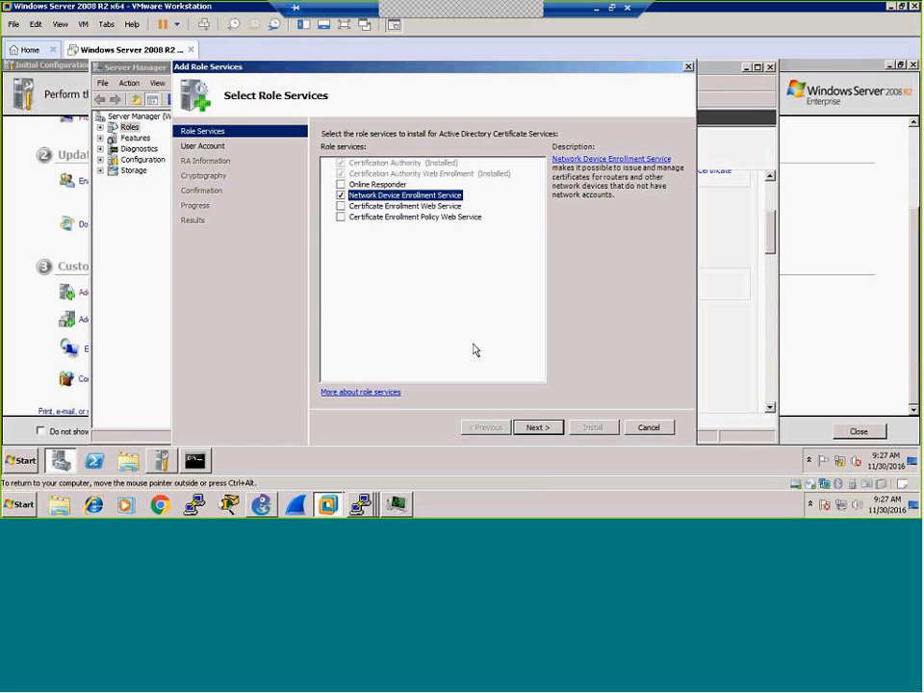
click(29, 462)
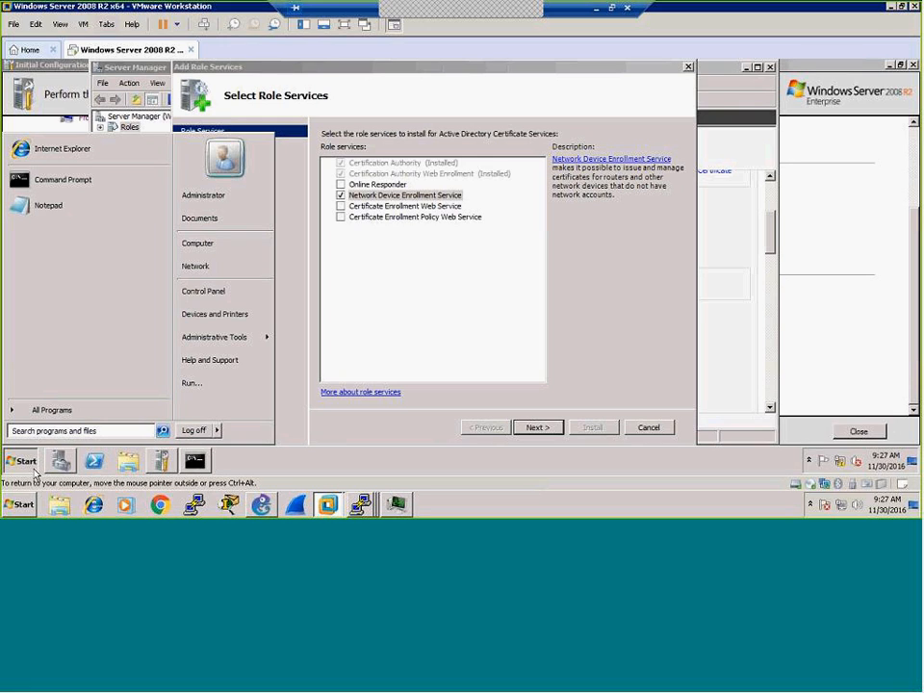
Step: Launch lusrmgr.msc, browse to Groups, and open the IIS_IUSRS group's properties
text(lusrmgr)
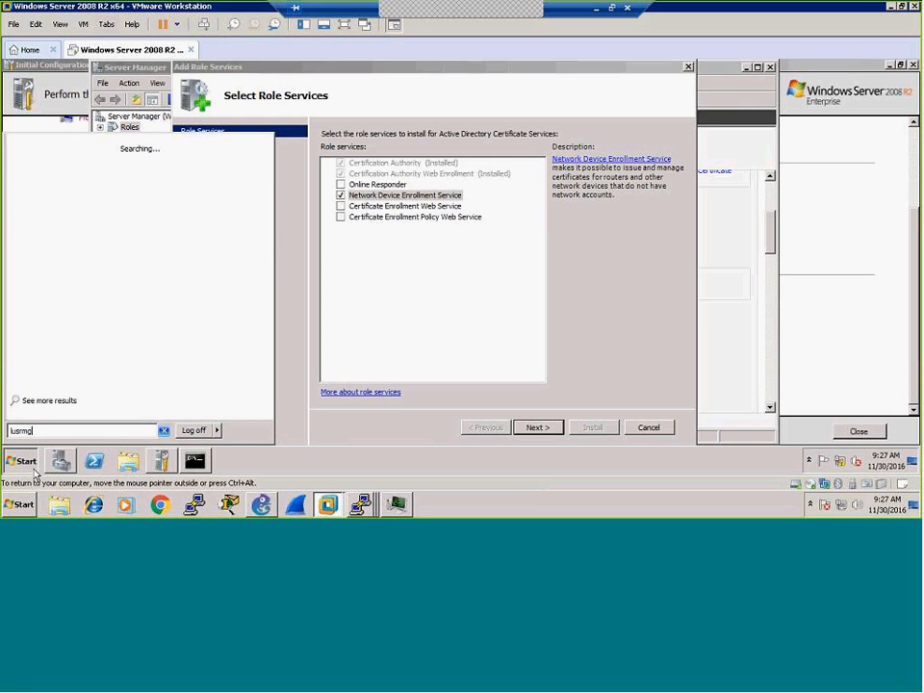
text(.msc)
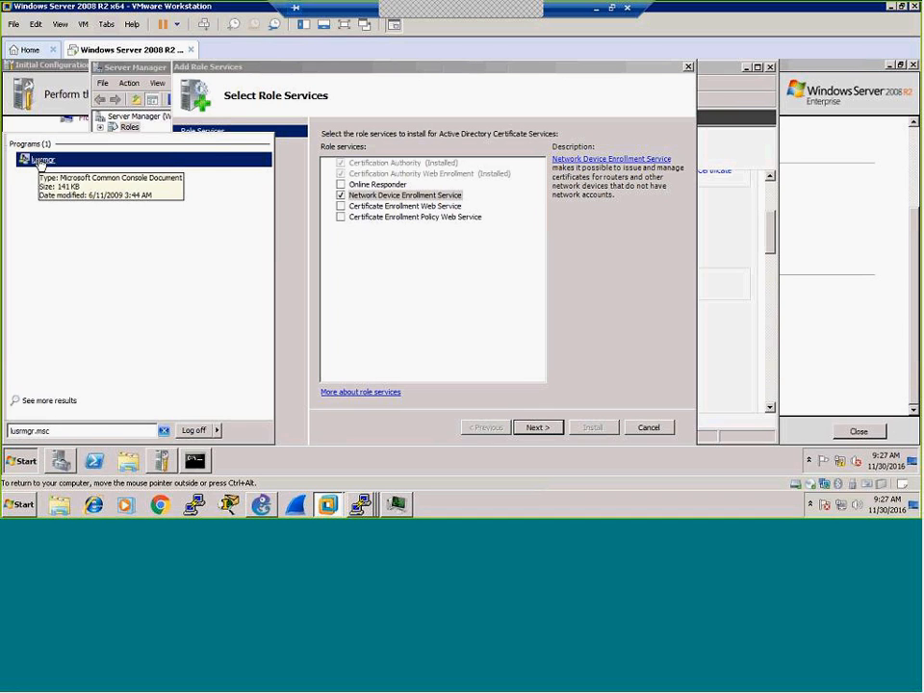
click(40, 161)
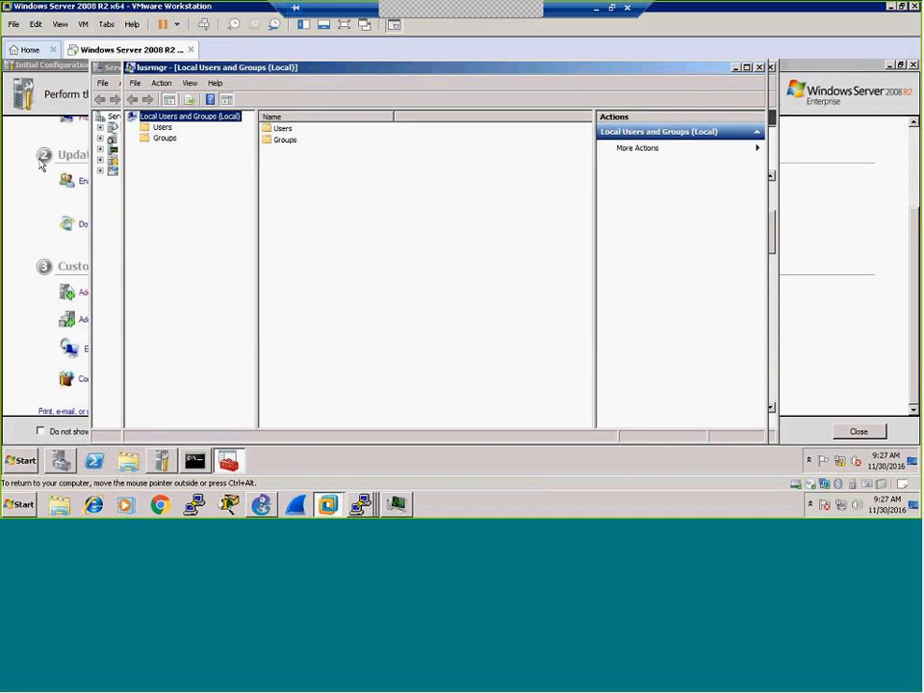
click(158, 127)
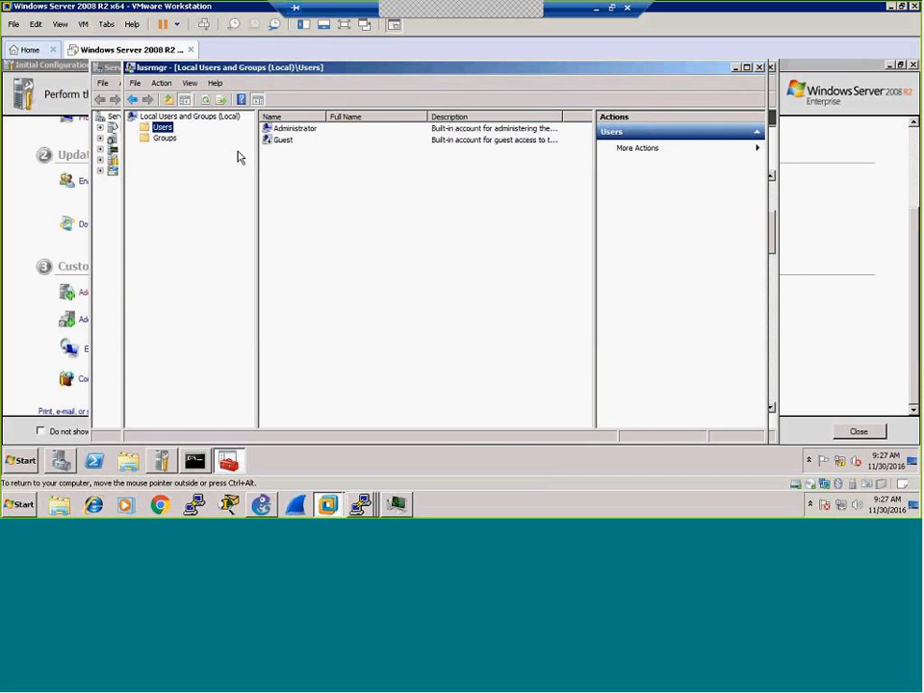
click(165, 141)
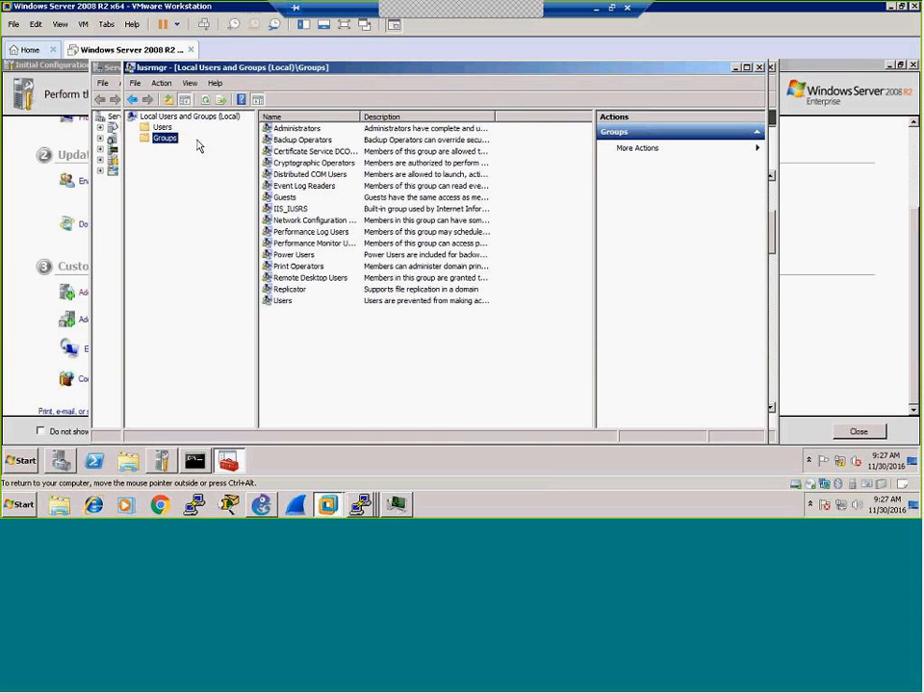
double_click(298, 130)
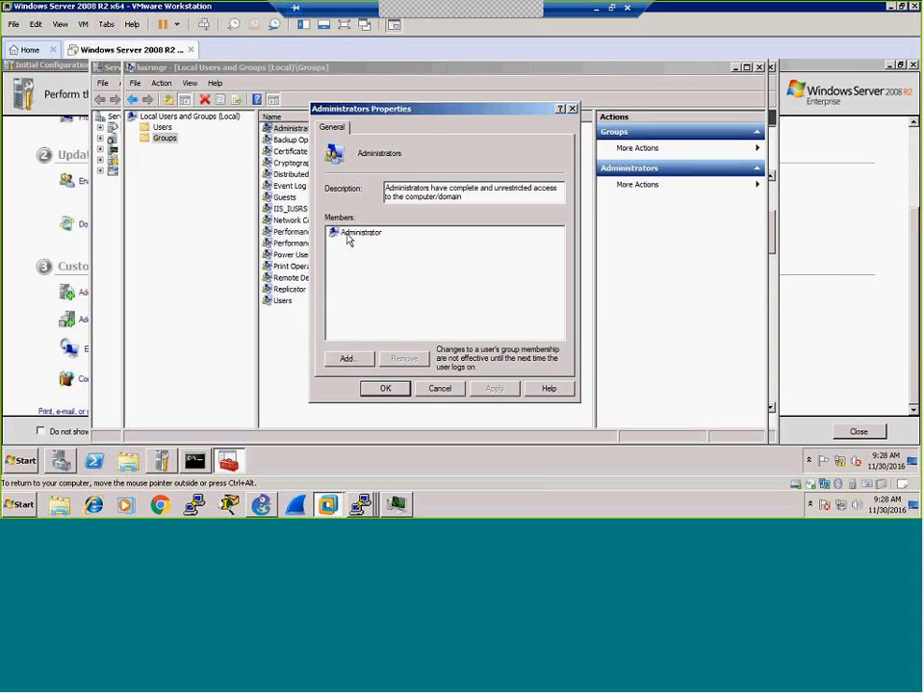
click(439, 388)
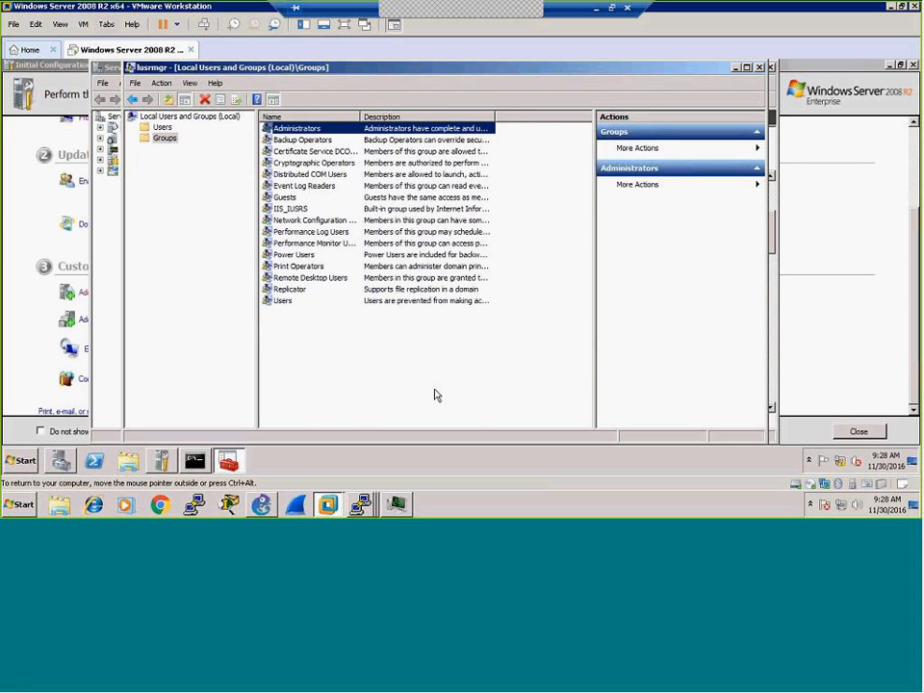
double_click(296, 211)
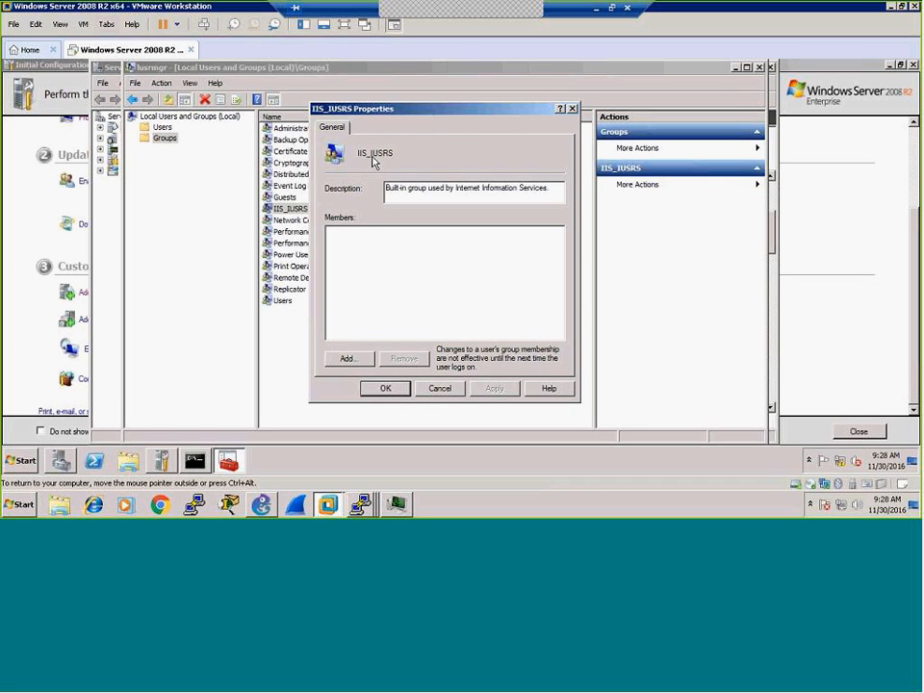
Step: Add the Administrator account as a member of IIS_IUSRS and save the group properties
click(352, 361)
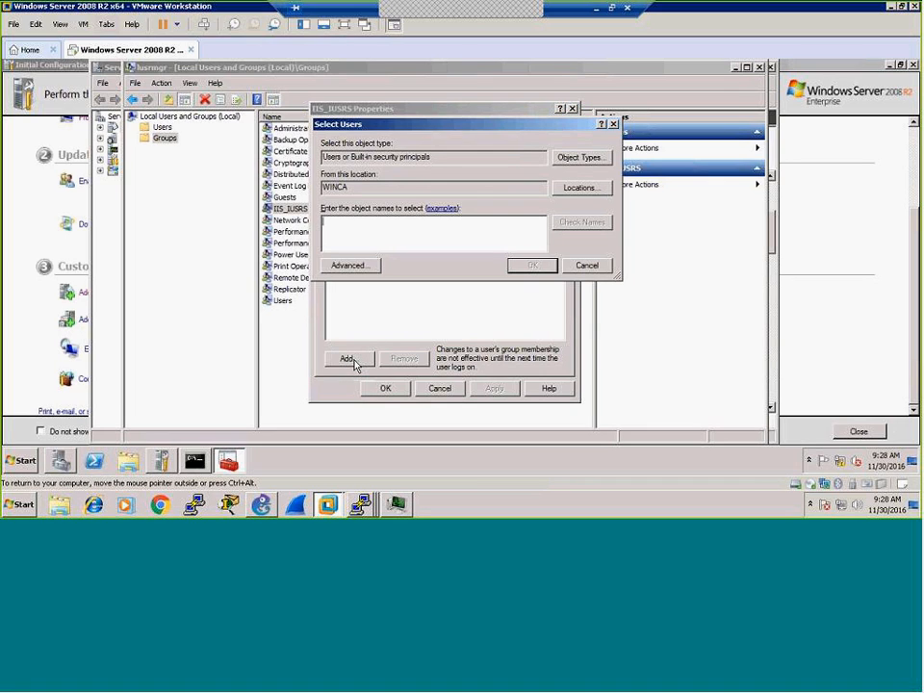
text(administrator)
click(589, 224)
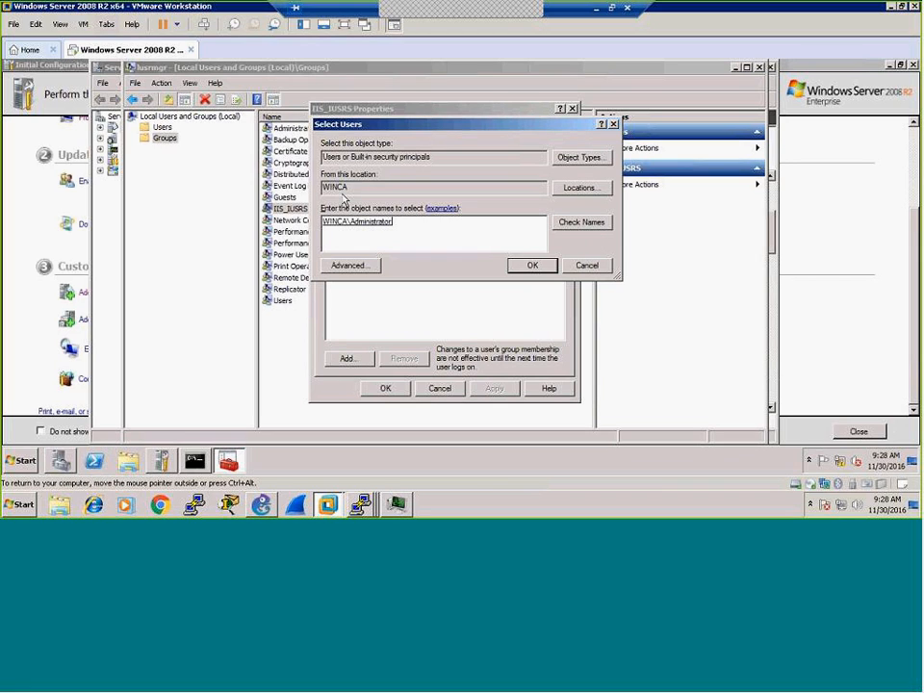
click(533, 267)
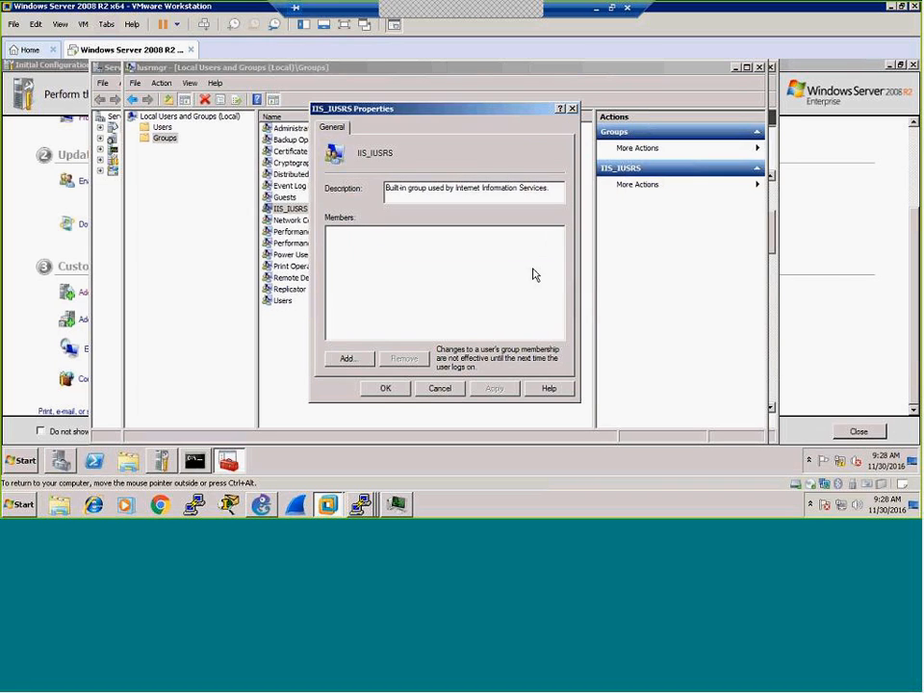
click(386, 390)
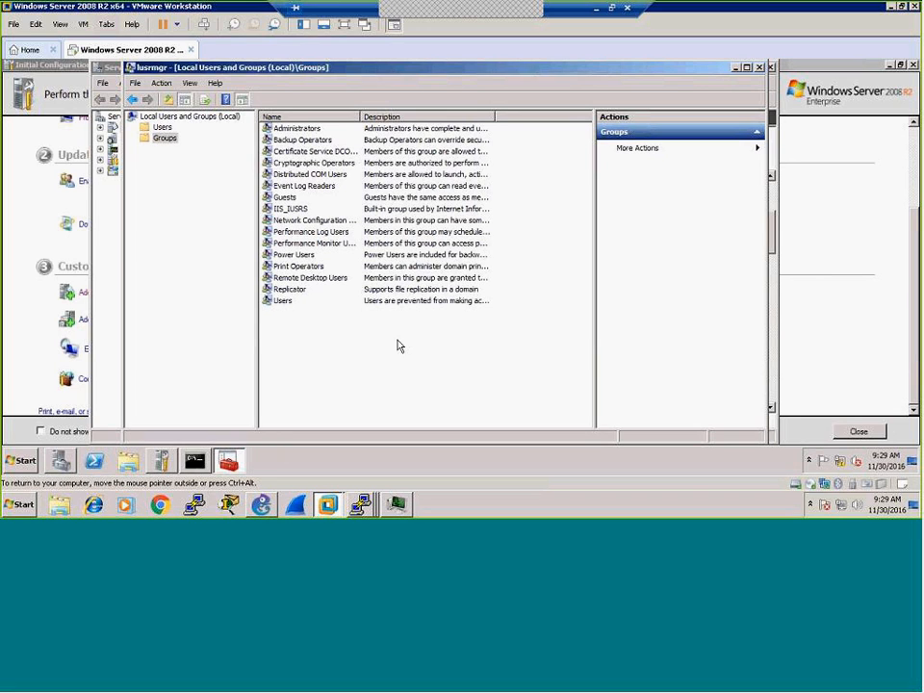
Step: Close Local Users and Groups and advance the wizard to the Specify User Account page
click(759, 67)
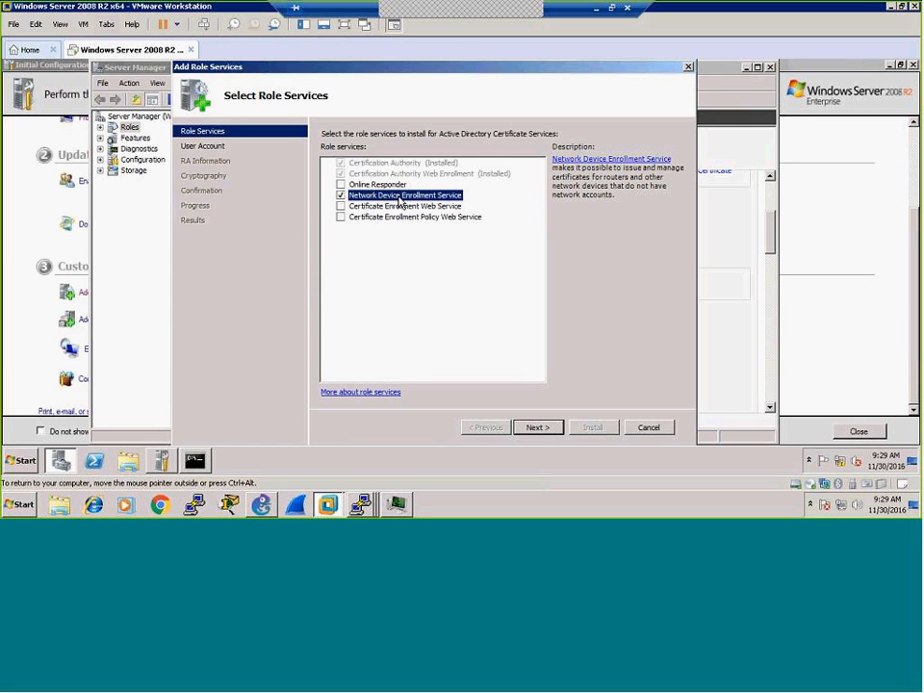
click(537, 428)
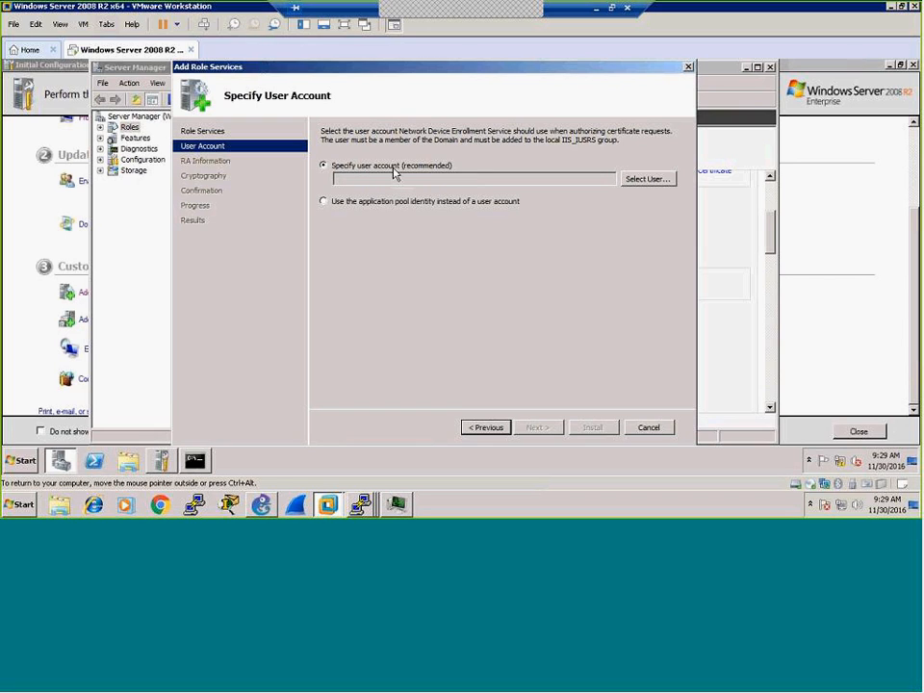
Step: Bring up the service account credentials prompt and jot the account password in a Notepad document
click(638, 182)
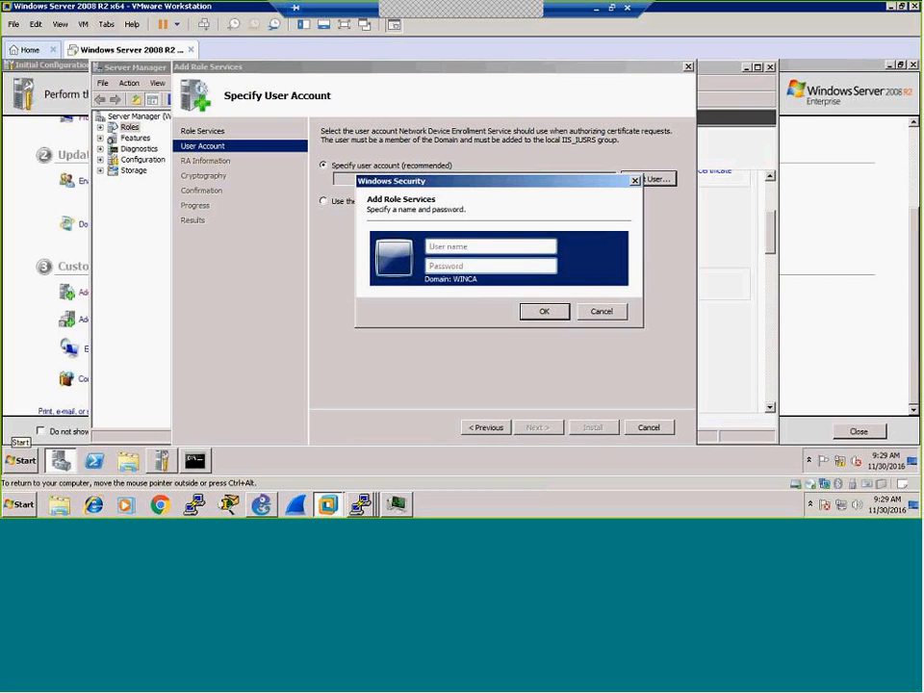
click(23, 461)
drag(43, 188, 46, 212)
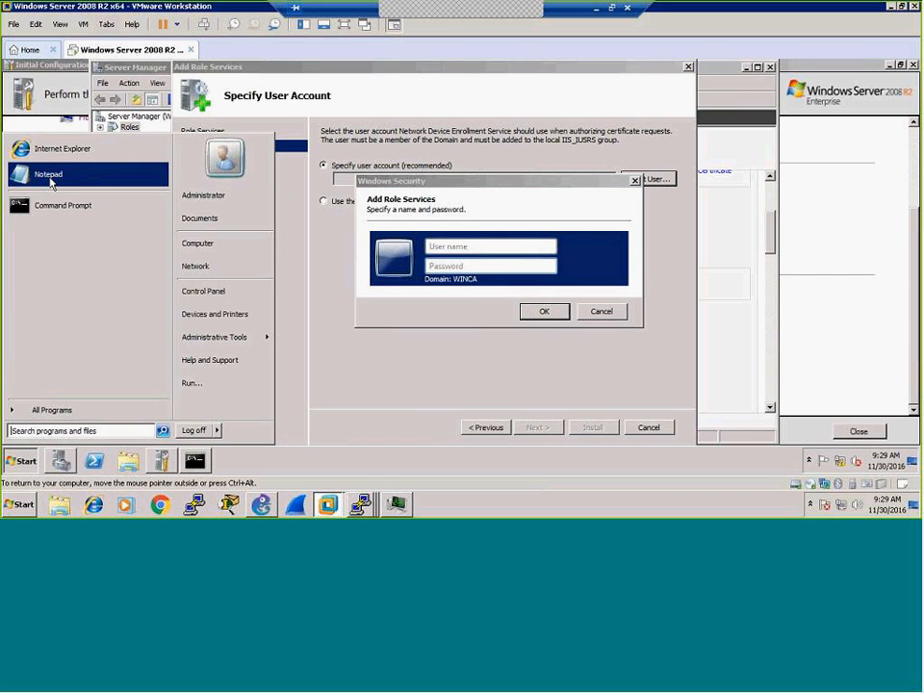
click(51, 179)
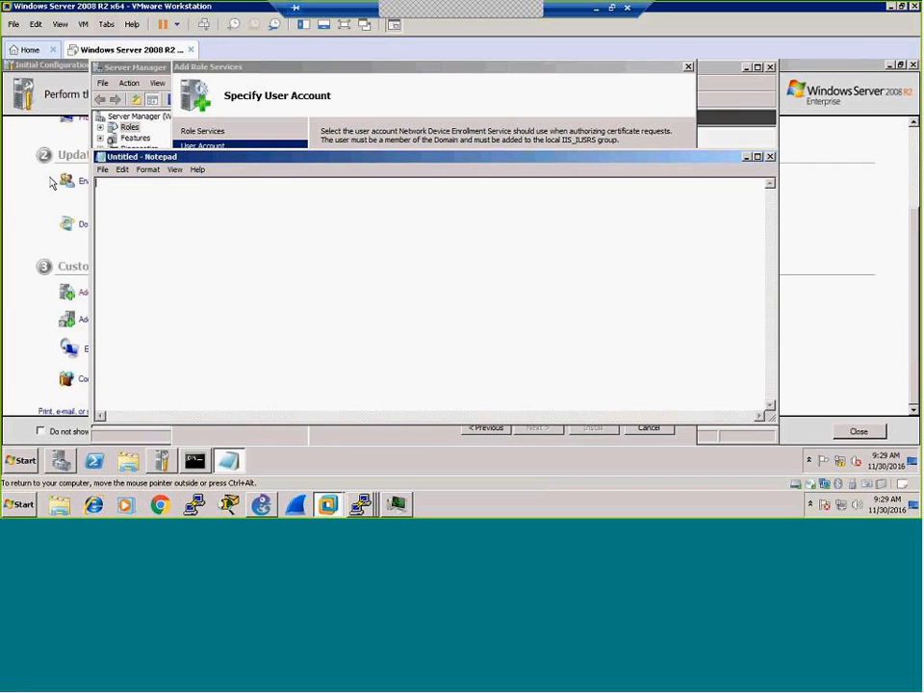
text(P@ssw0rd)
click(749, 158)
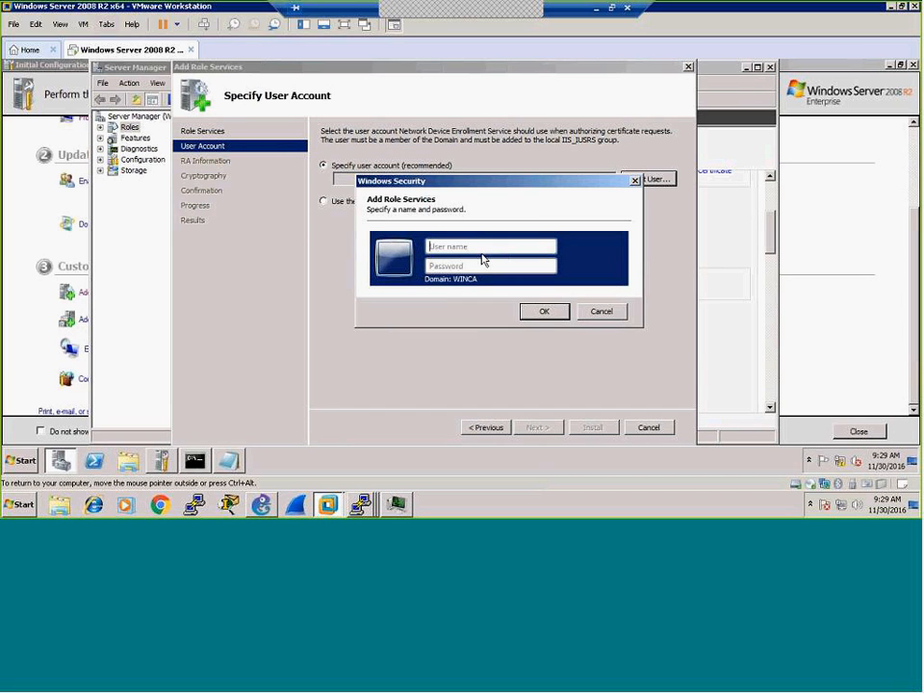
Step: Enter administrator with its password as the enrollment service's account credentials and confirm
text(administrator)
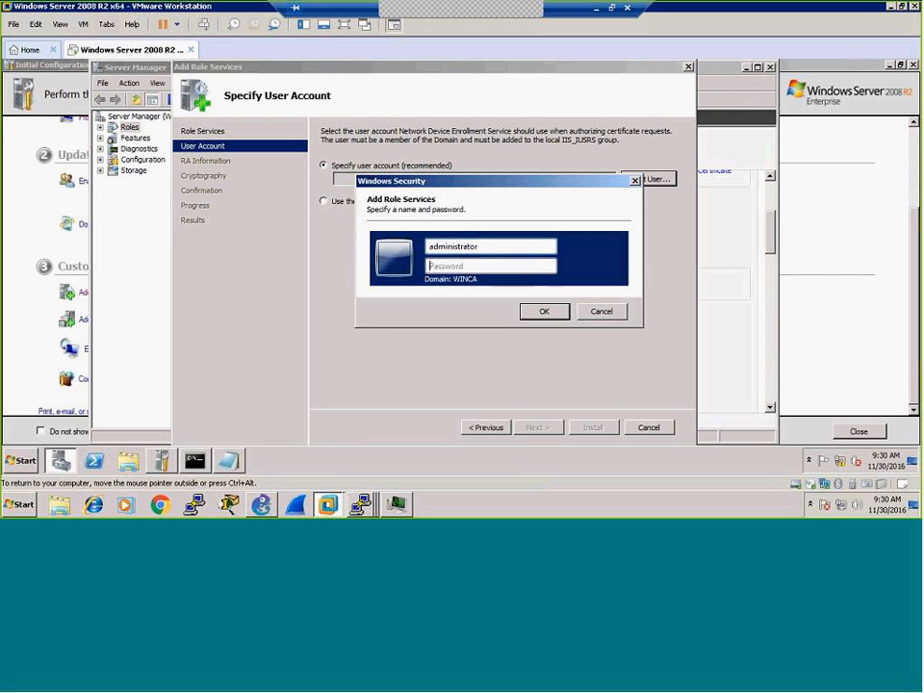
key(Tab)
text(•••••••••)
click(558, 316)
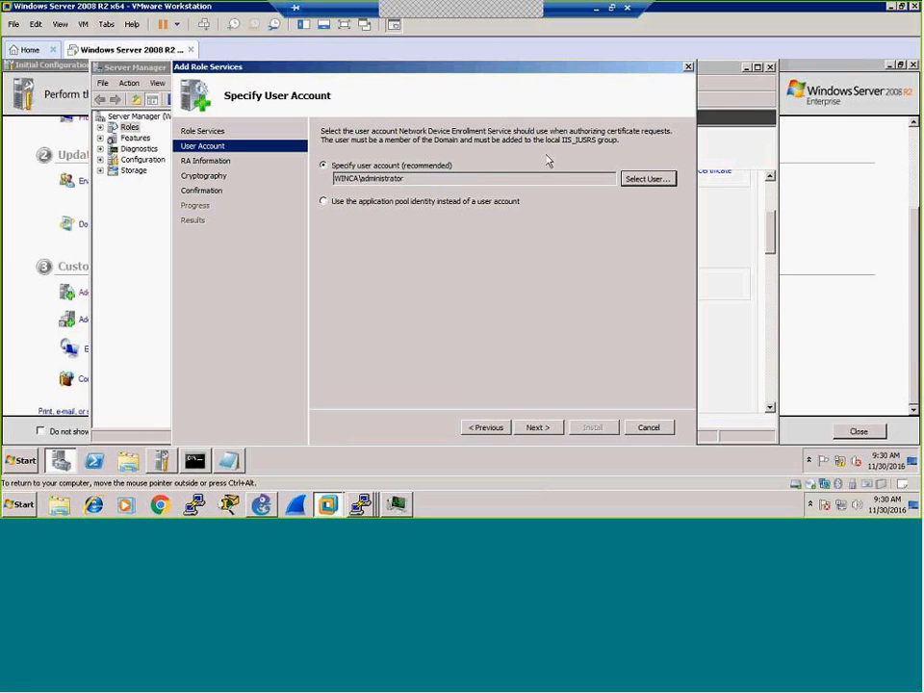
Step: On the RA Information page, pick TH (Thailand) as the country for WINCA-MSCEP-RA
click(537, 427)
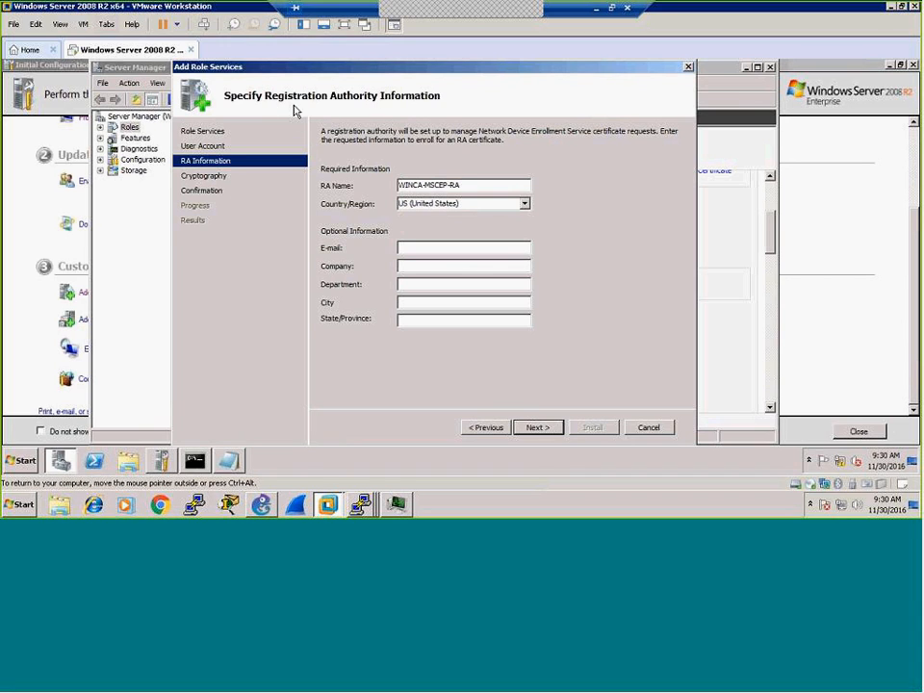
click(449, 207)
click(524, 204)
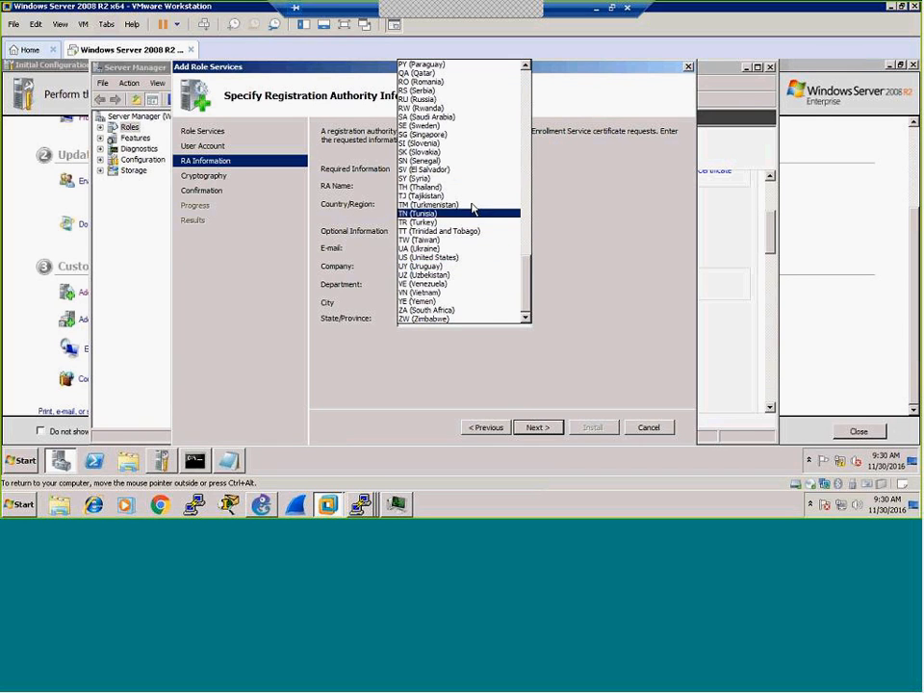
scroll(472, 206, up, 4)
scroll(472, 209, up, 9)
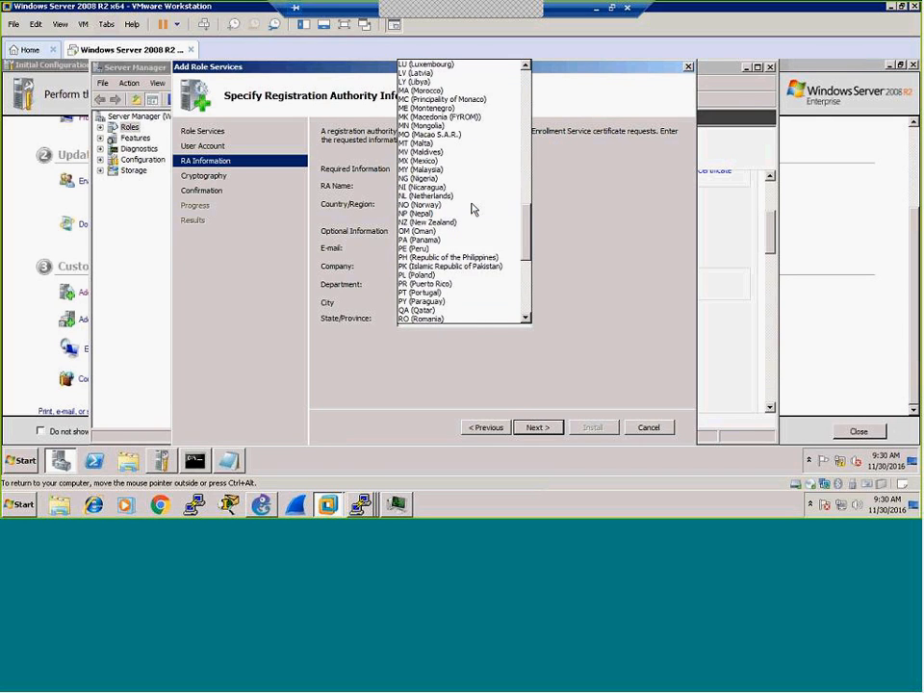
scroll(472, 209, up, 9)
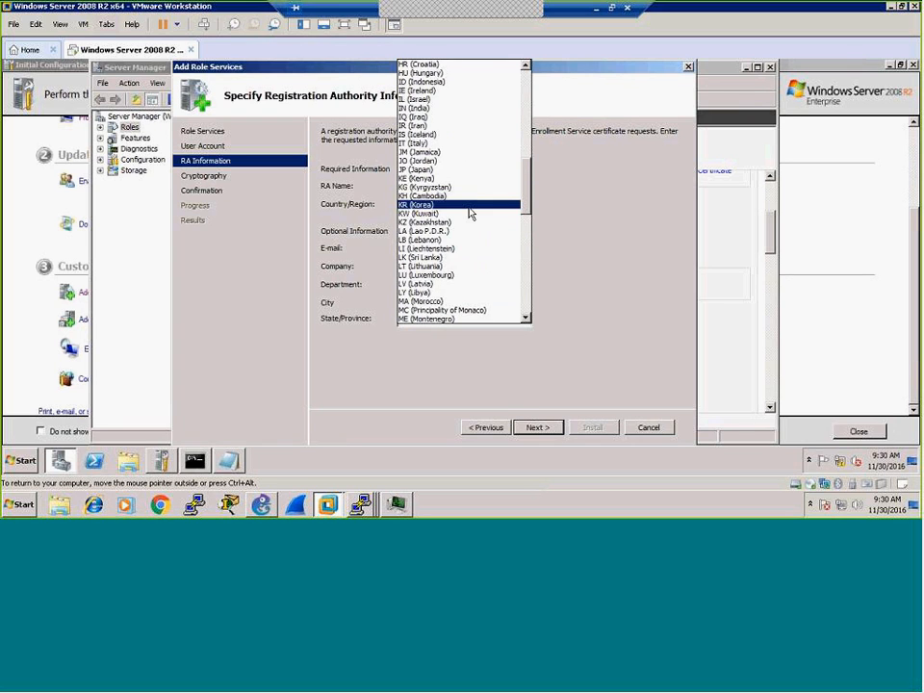
scroll(471, 213, down, 4)
scroll(471, 212, down, 8)
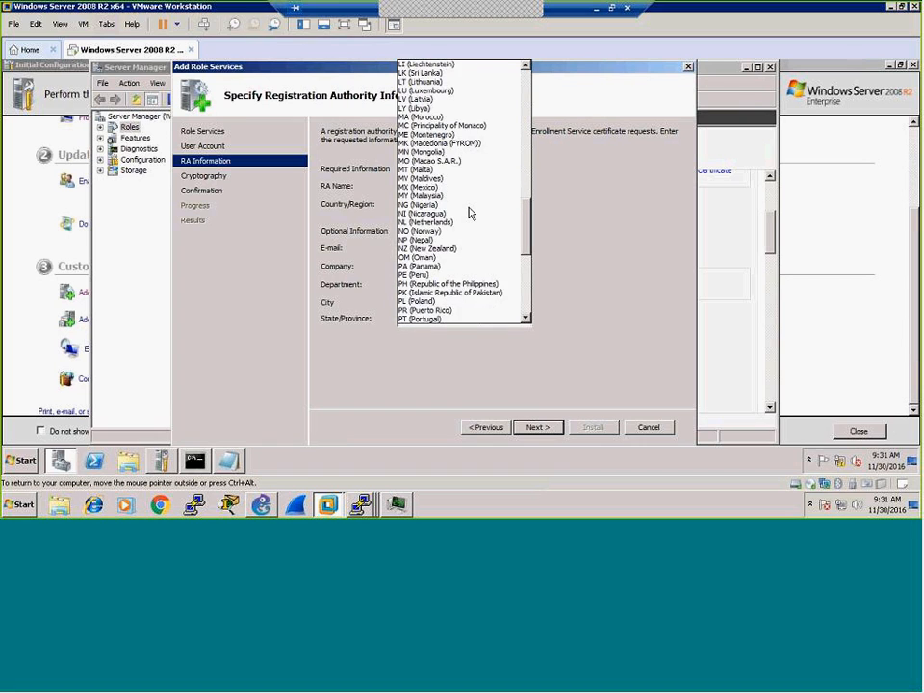
scroll(470, 213, down, 7)
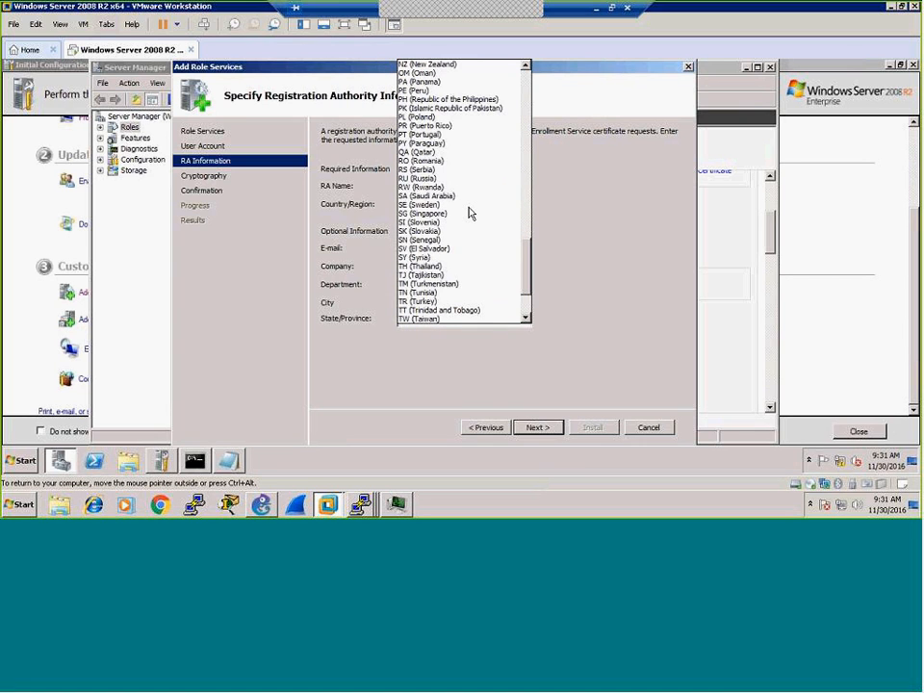
click(440, 265)
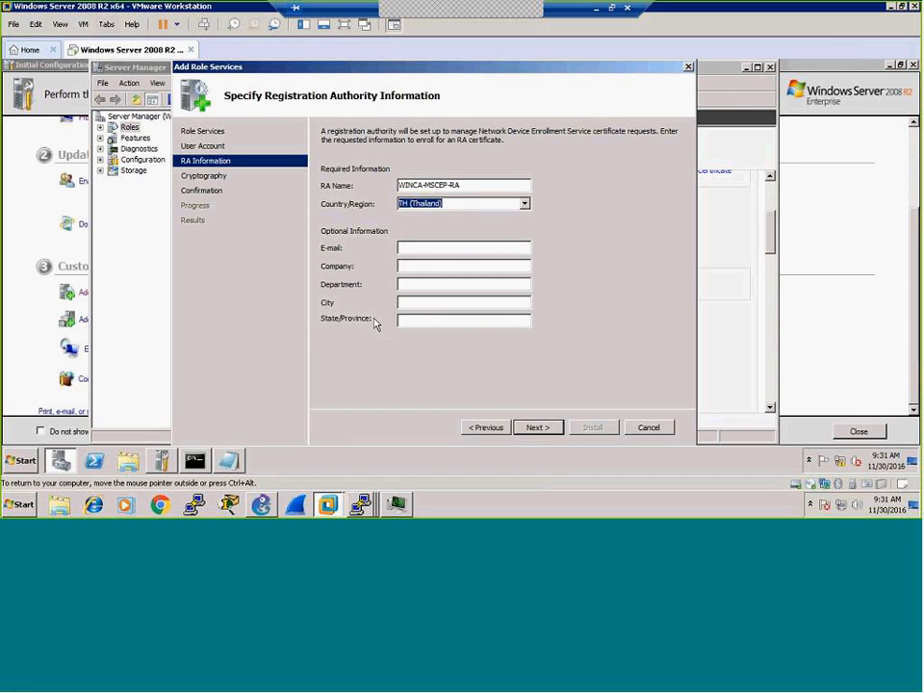
Step: Accept the Microsoft Strong Cryptographic Provider 2048-bit key defaults and proceed to Confirmation
click(537, 428)
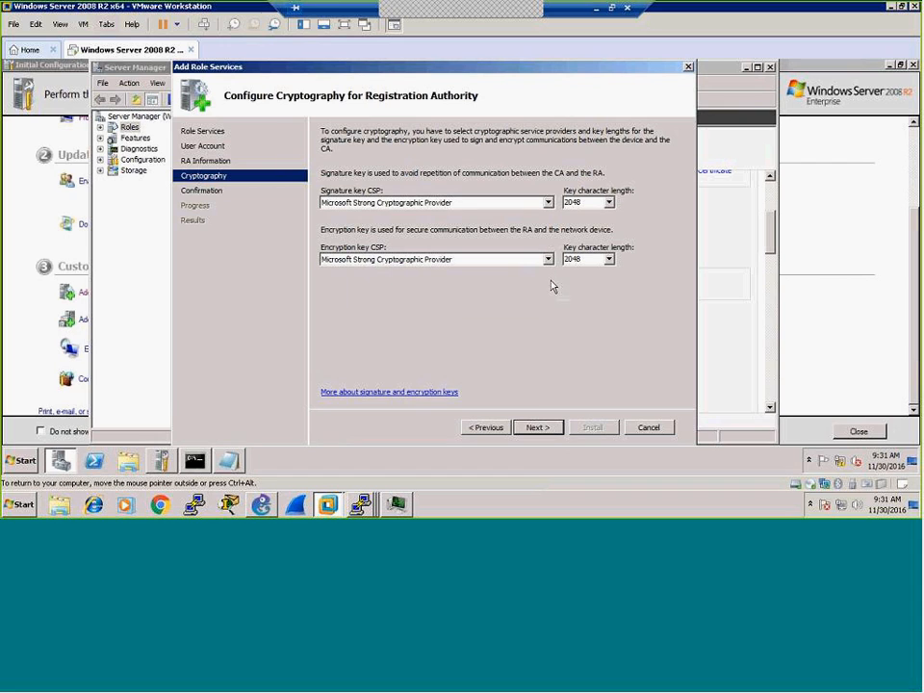
click(537, 428)
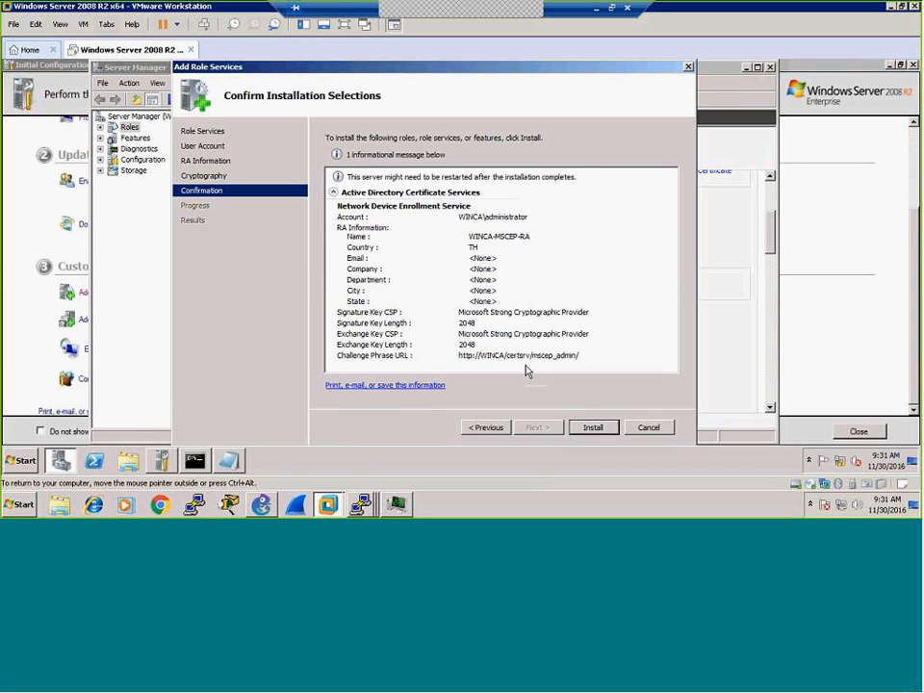
Step: Install Network Device Enrollment Service and close the wizard once installation succeeds
click(593, 427)
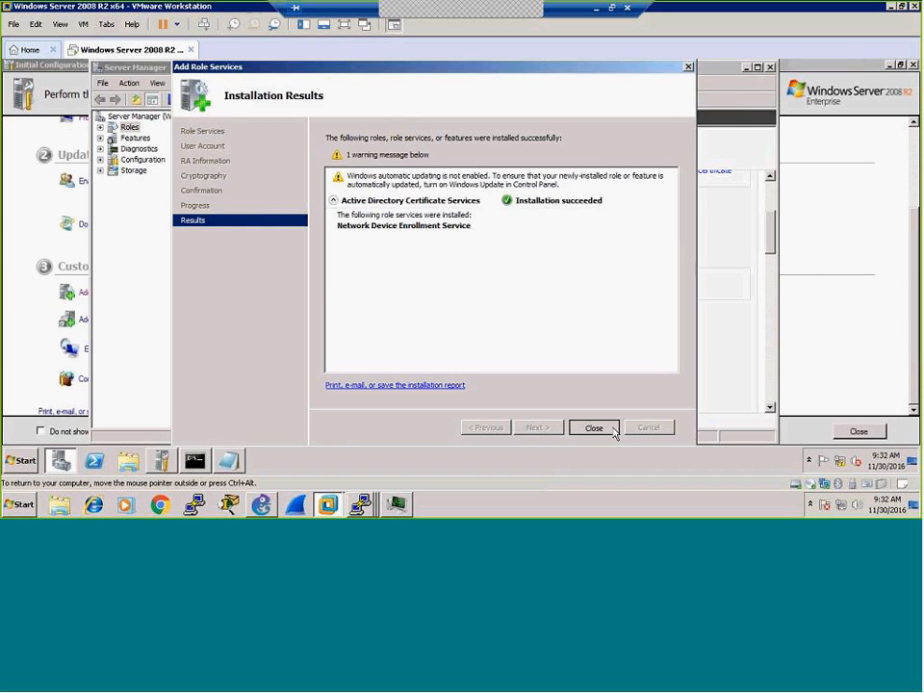
click(596, 427)
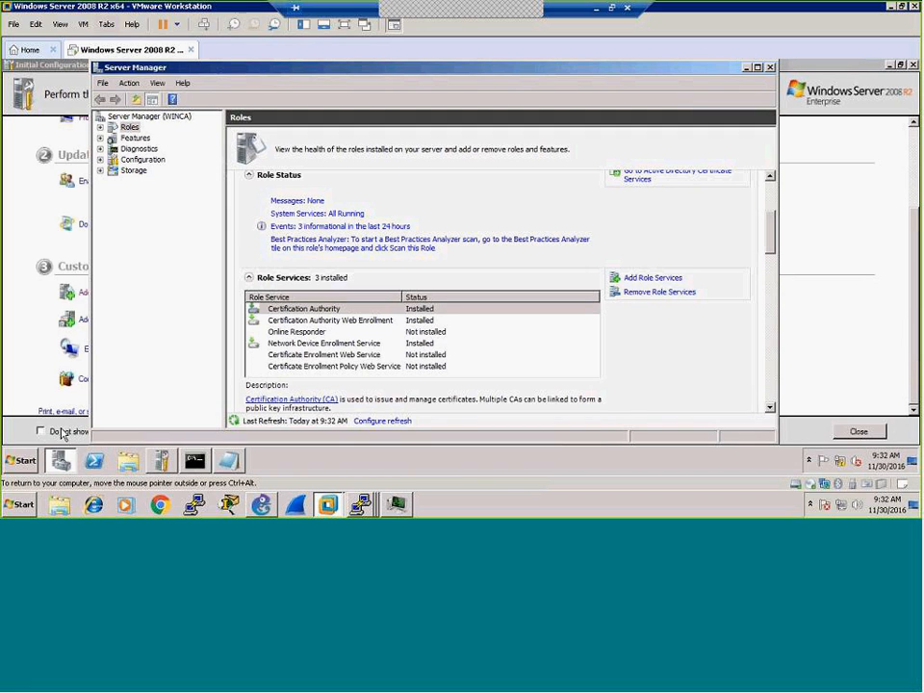
click(17, 462)
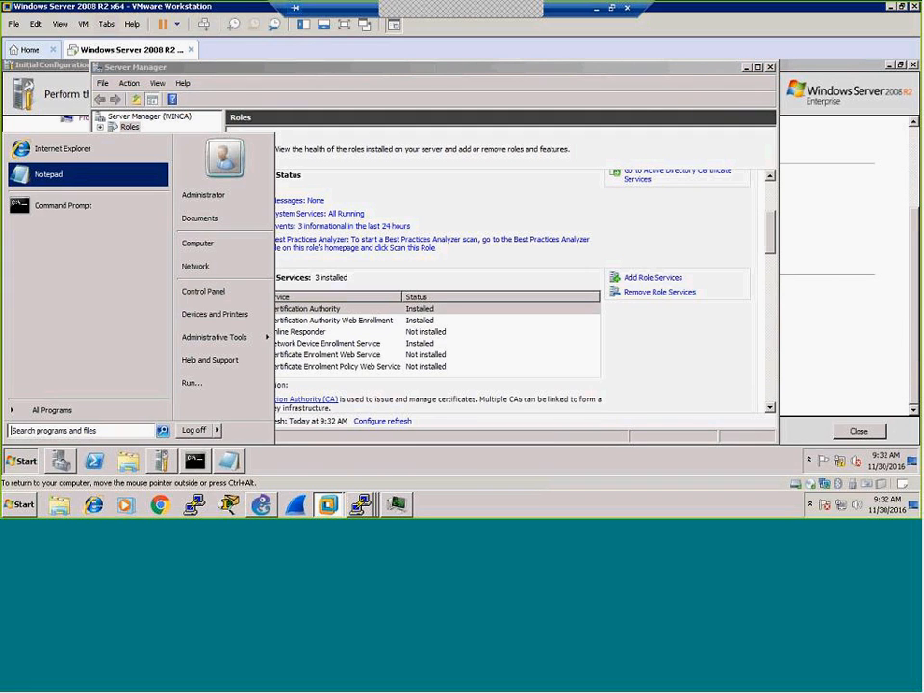
click(56, 151)
click(99, 84)
text(h)
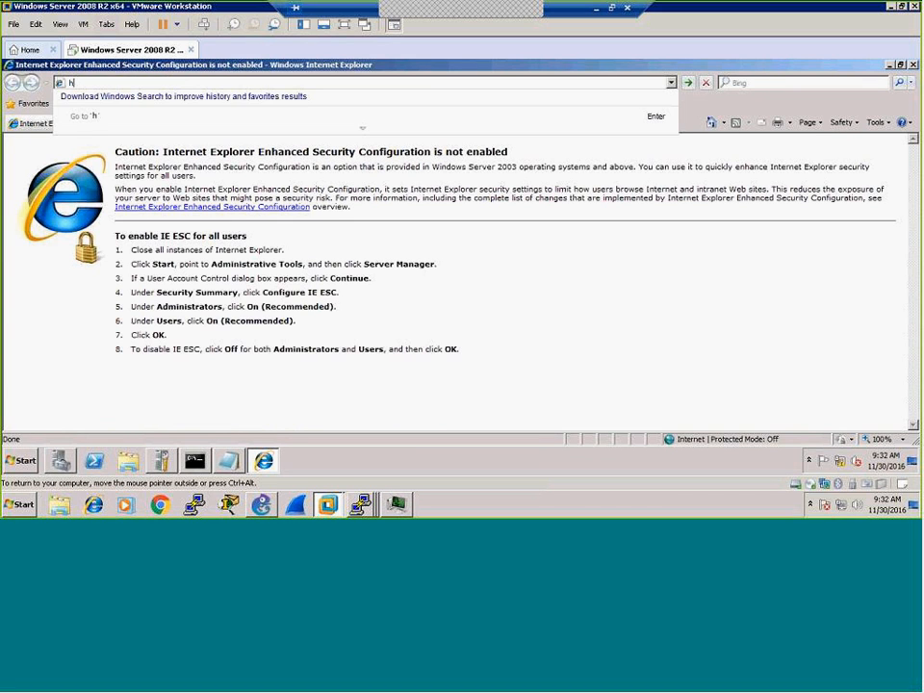
text(ttp://)
text(localhost)
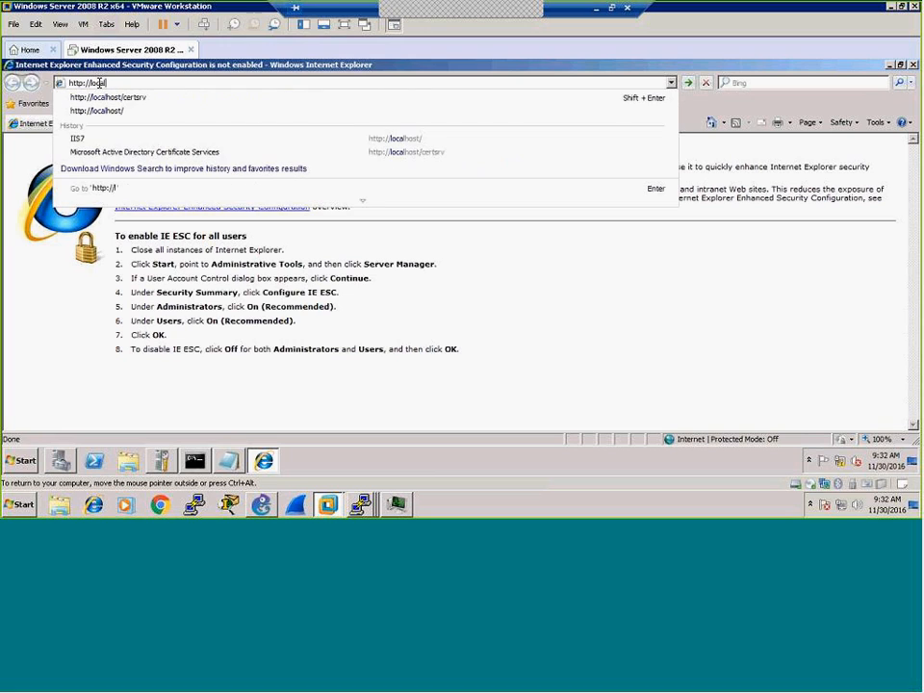
text(/certsrv)
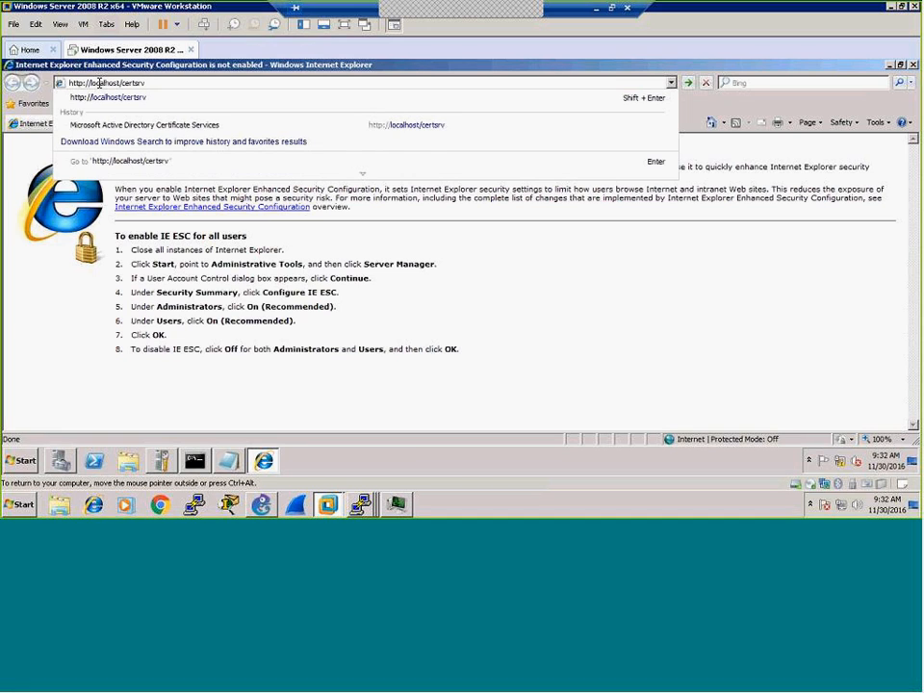
text(/)
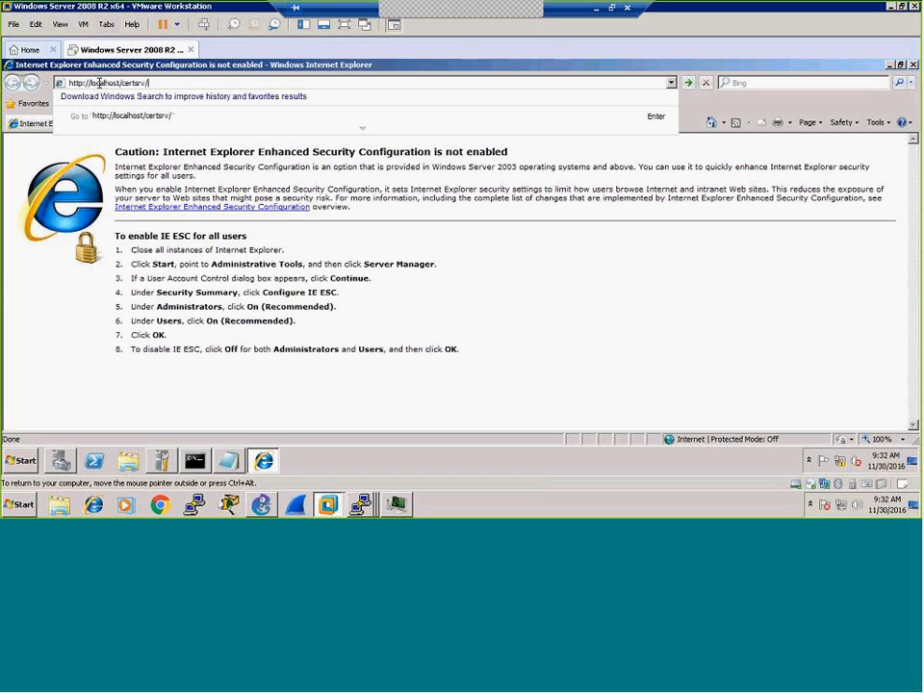
text(mscep)
Step: Read the CA thumbprint and one-time challenge password from the NDES mscep_admin page, then return to GNS3
key(Return)
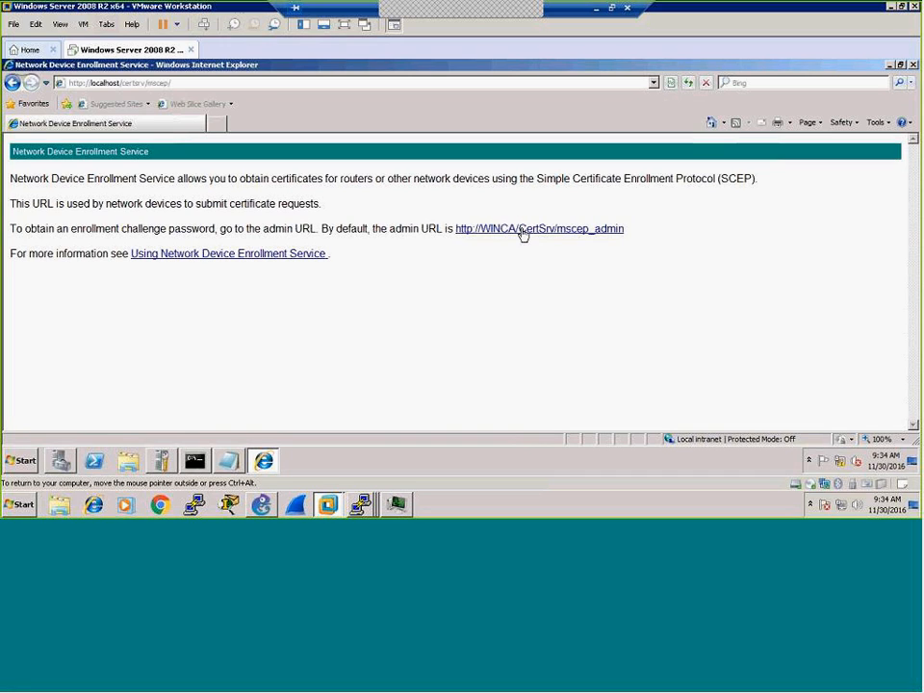
click(576, 233)
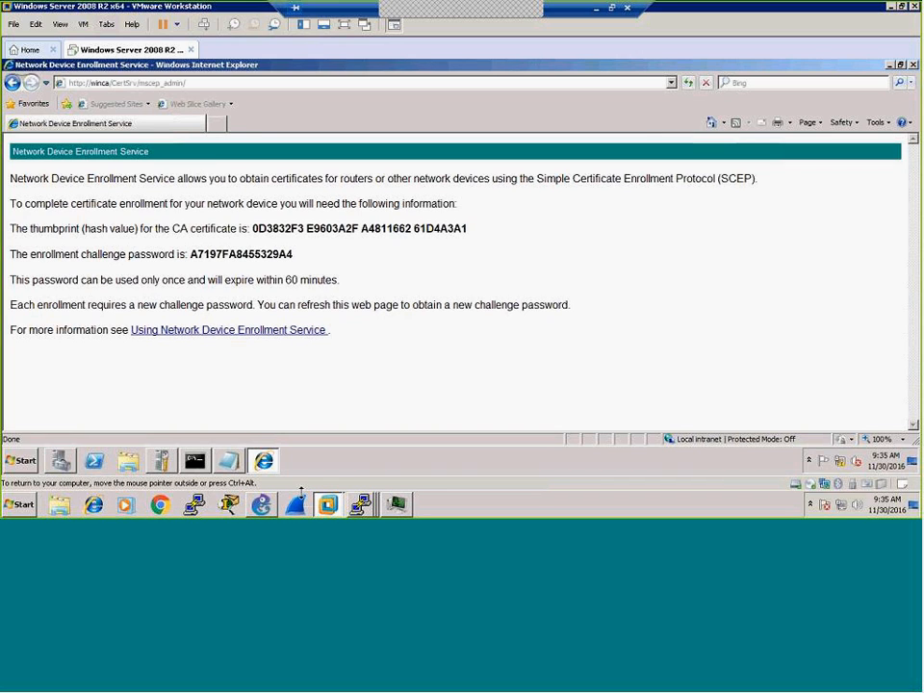
click(267, 509)
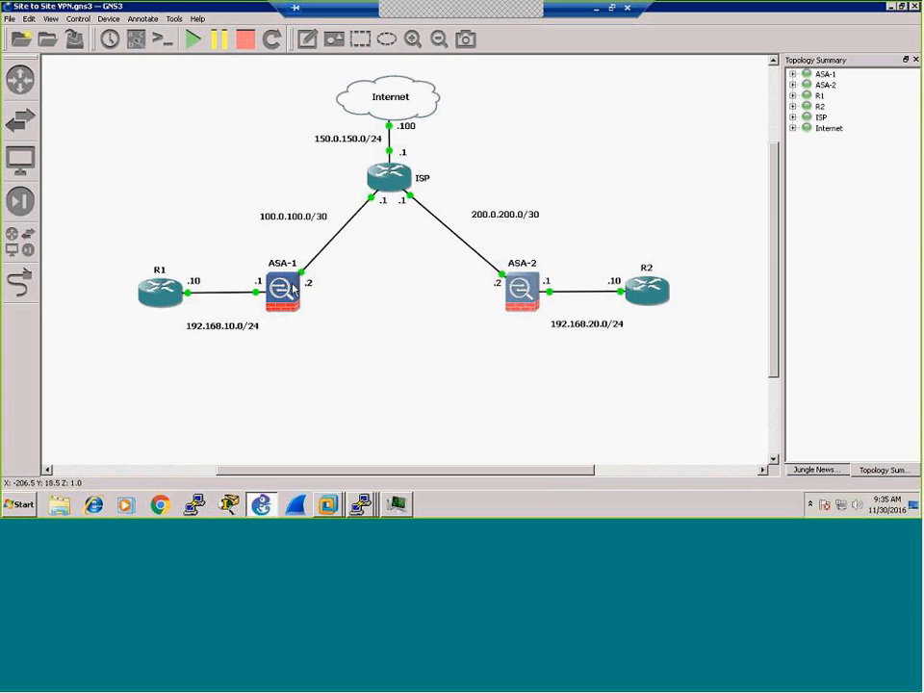
mouse_move(522, 296)
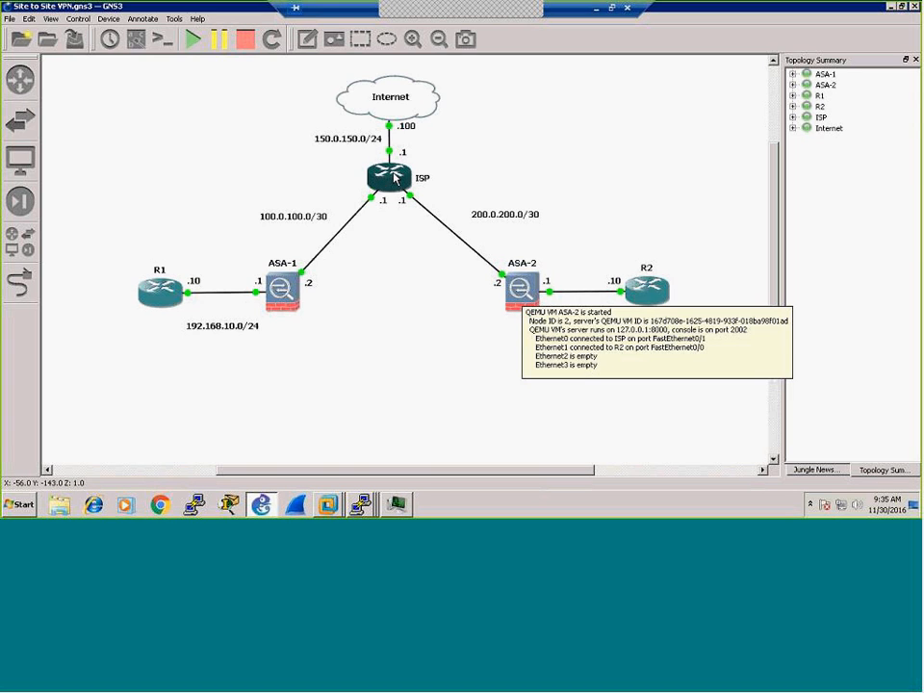
mouse_move(393, 177)
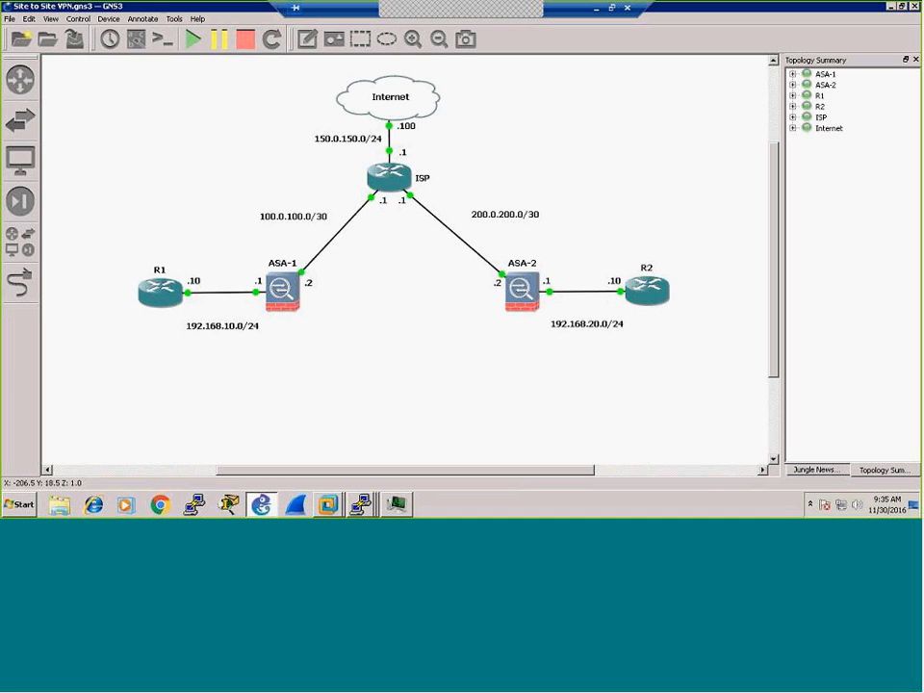
Step: Draw a thin rectangle bar stretching from ASA-1 to ASA-2
click(360, 39)
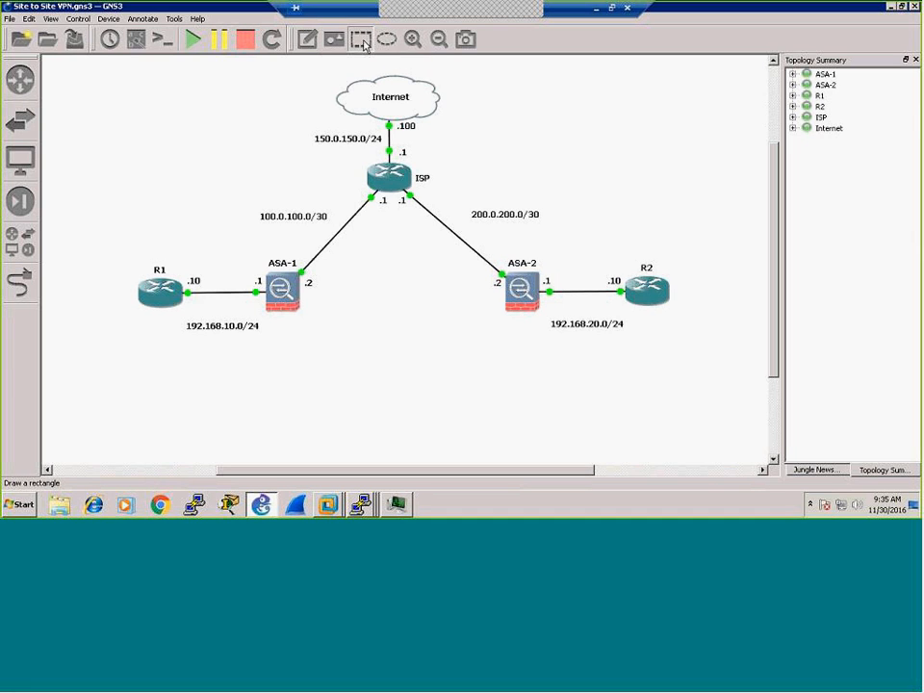
drag(310, 295, 446, 362)
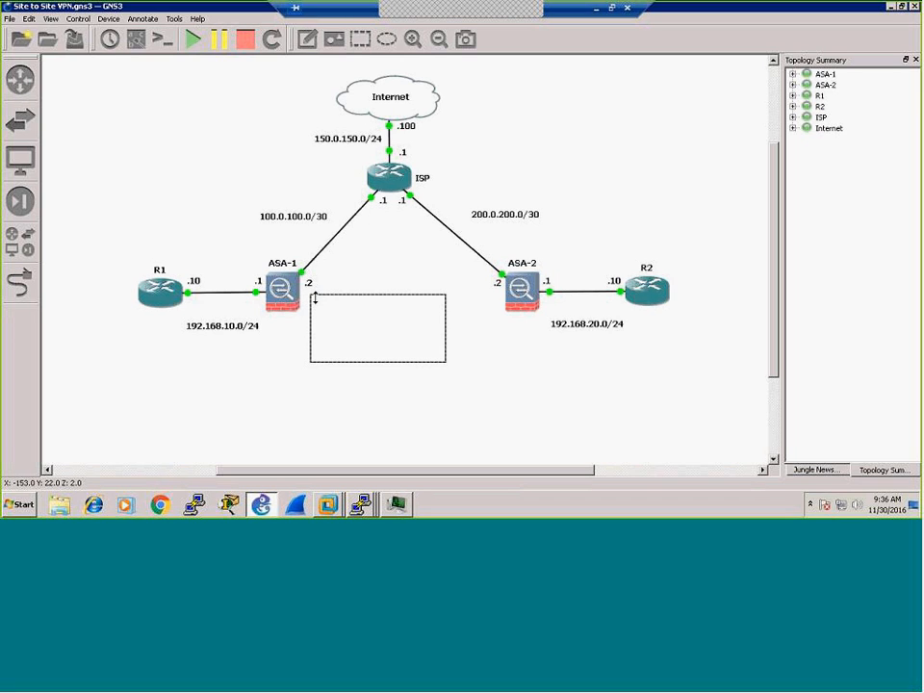
drag(377, 360, 379, 302)
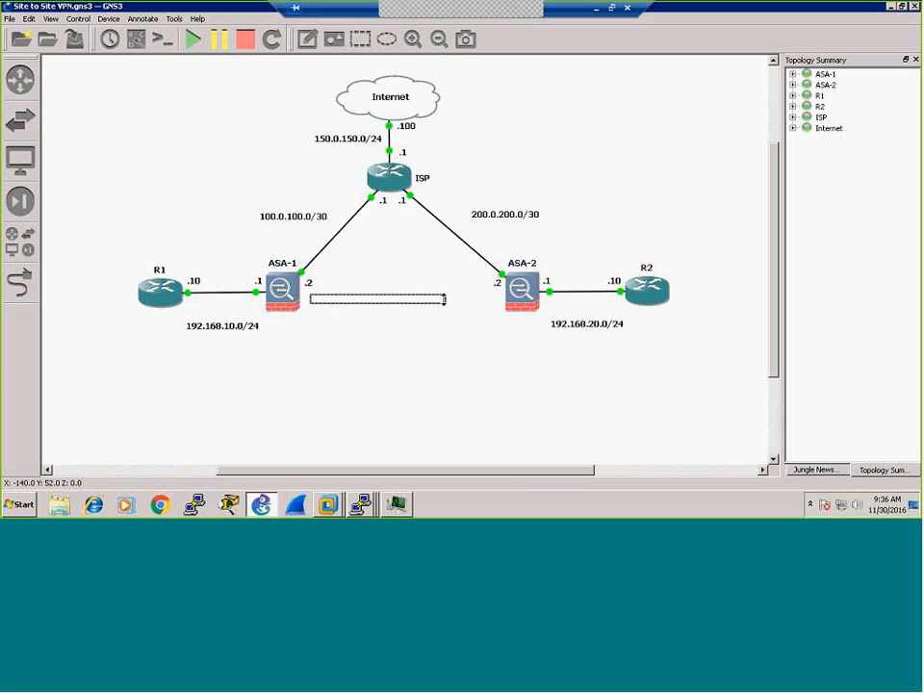
drag(449, 300, 507, 299)
drag(310, 299, 300, 298)
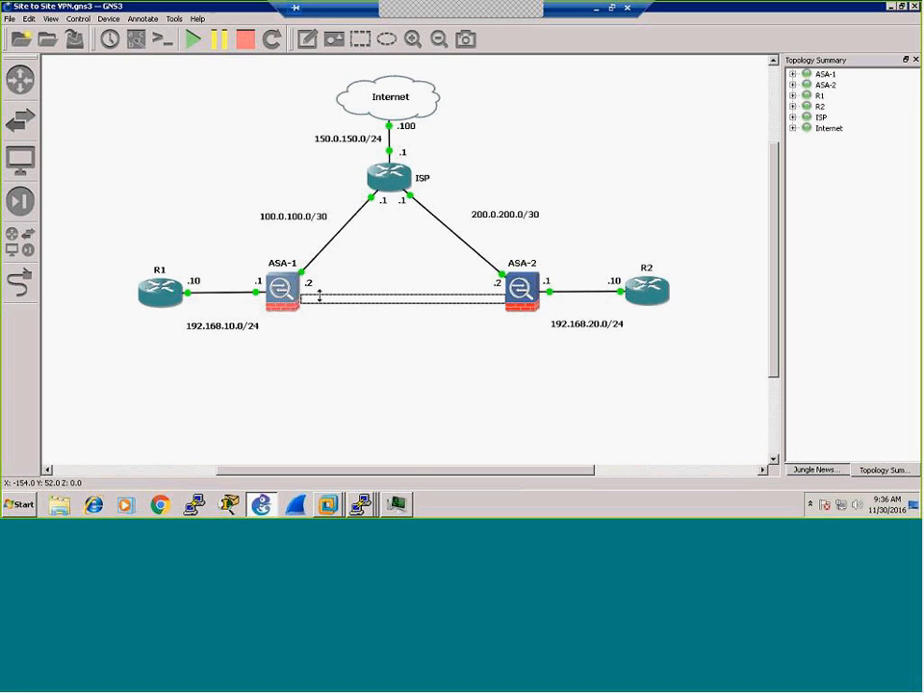
right_click(323, 299)
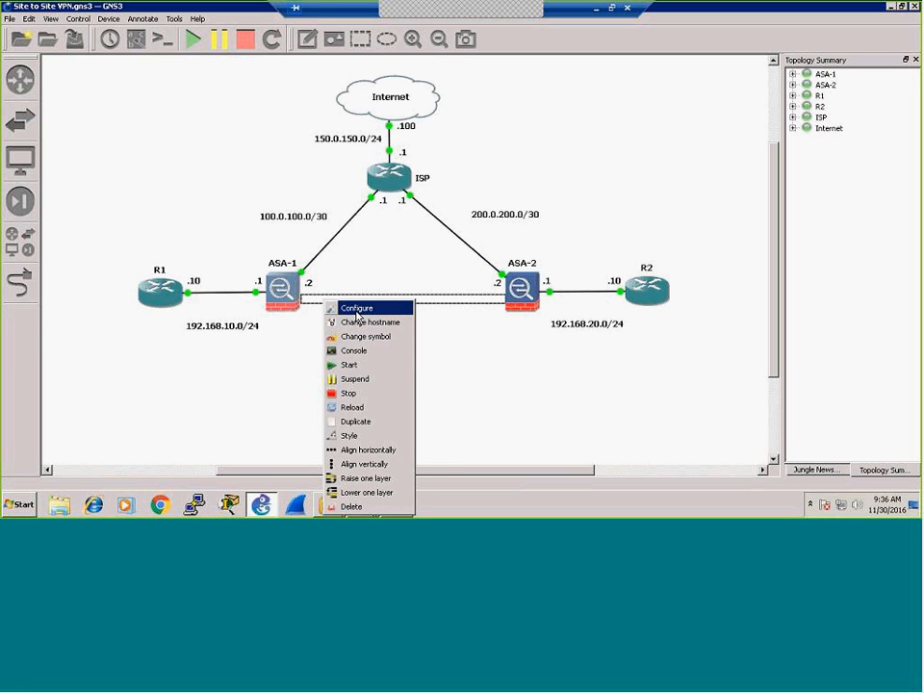
click(355, 309)
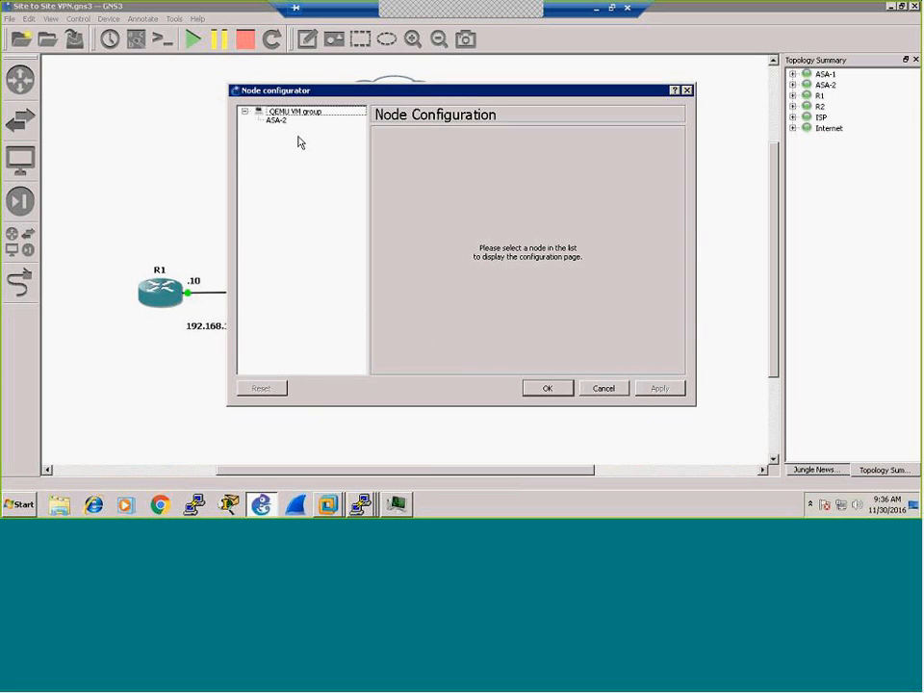
click(598, 388)
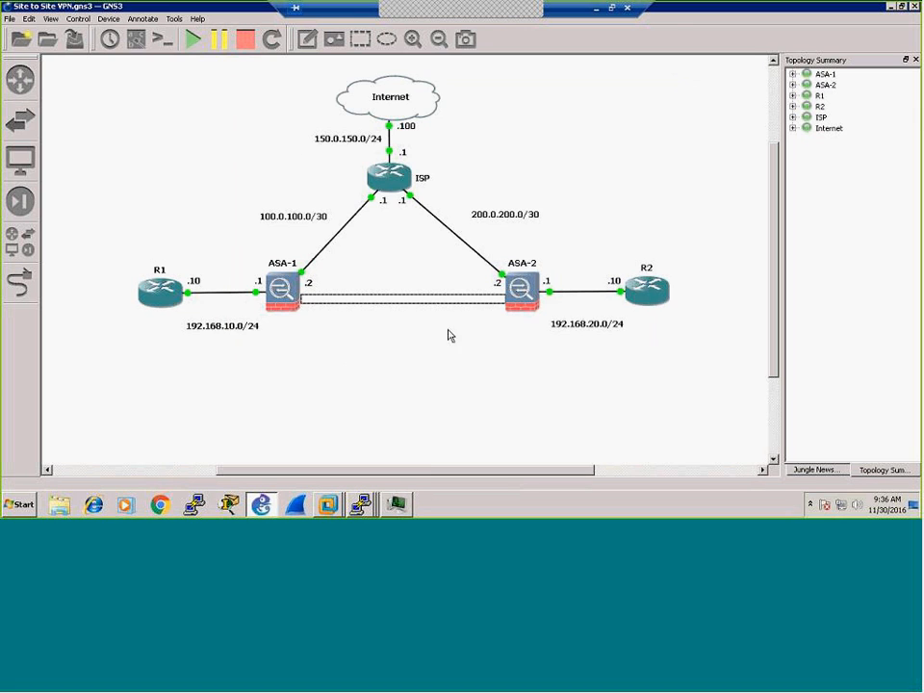
Step: Give the rectangle a dark red fill colour in its Style settings
right_click(406, 300)
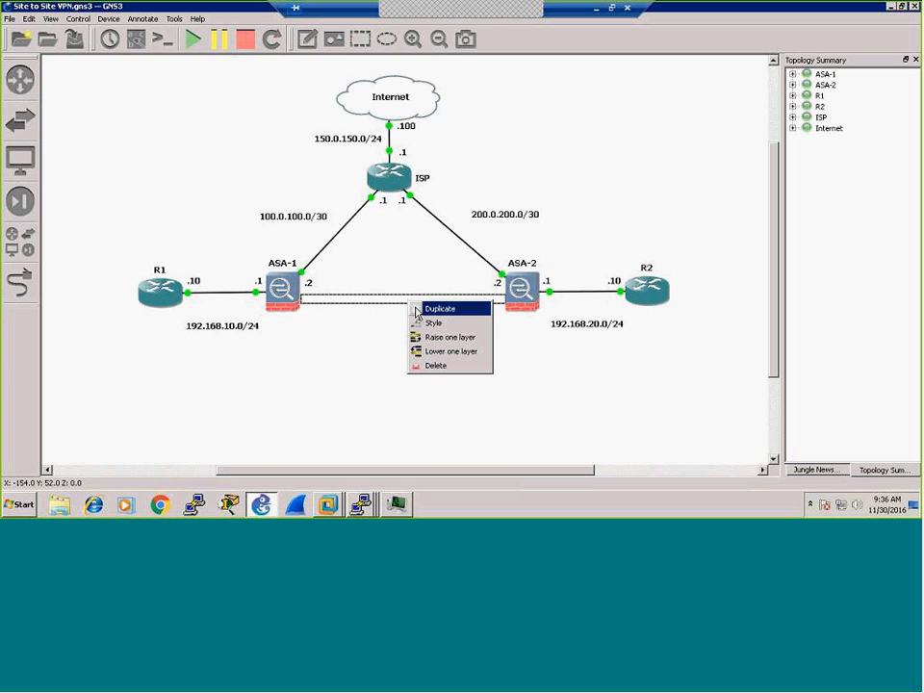
click(446, 328)
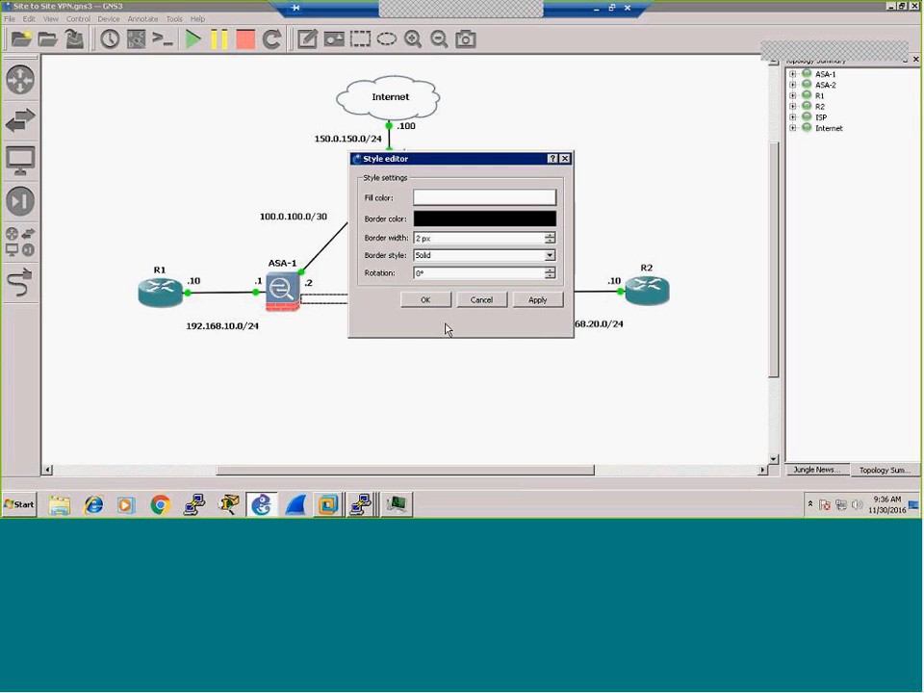
click(453, 203)
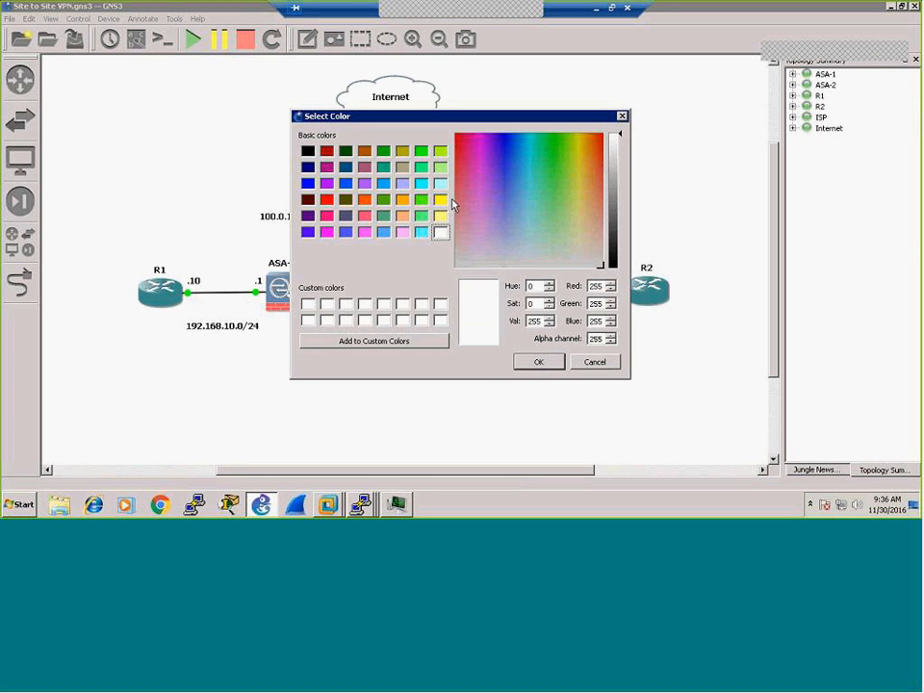
click(327, 151)
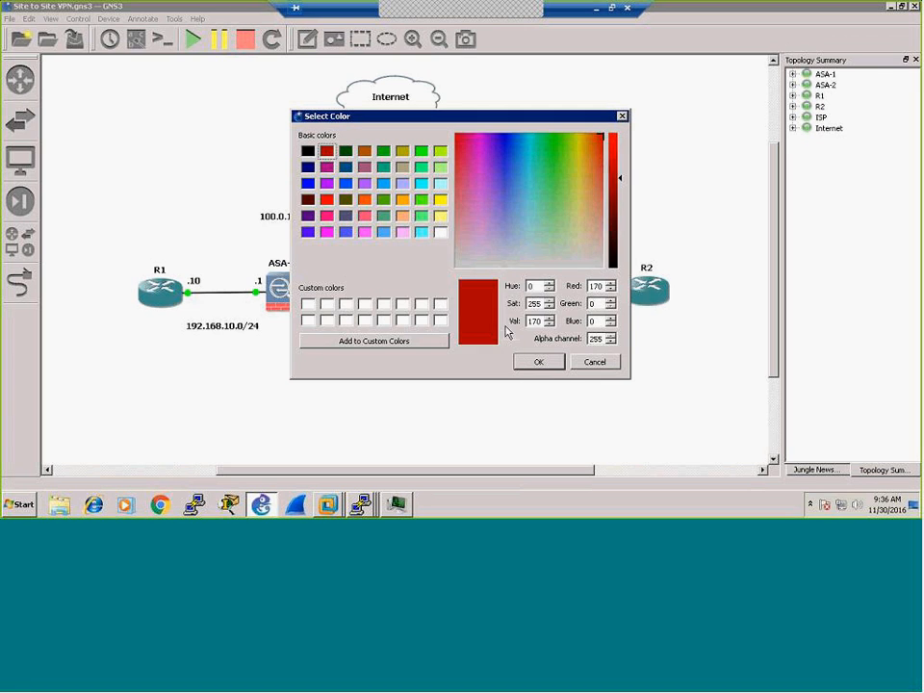
click(519, 362)
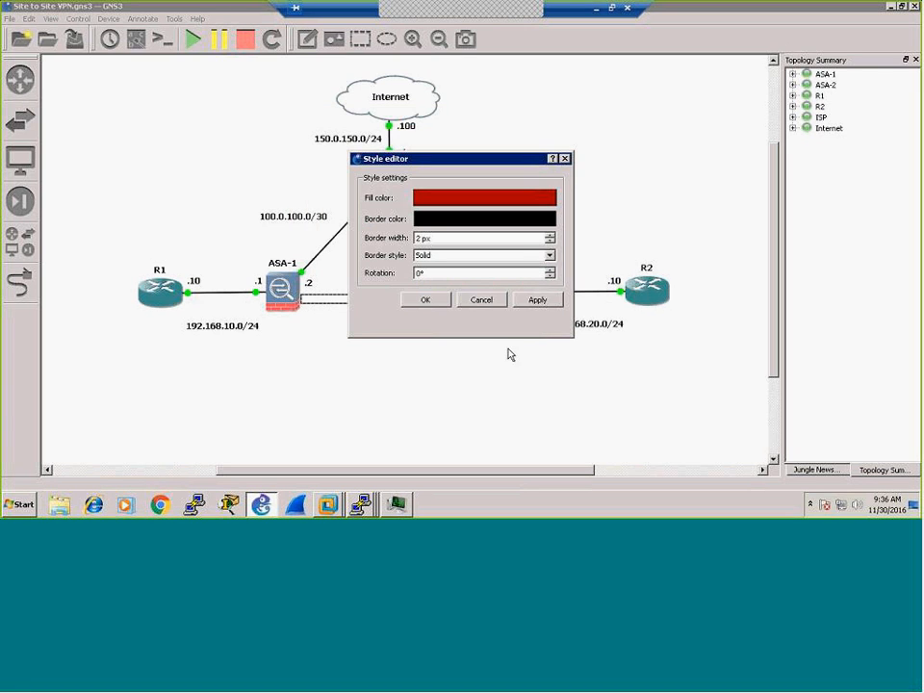
click(537, 300)
click(429, 300)
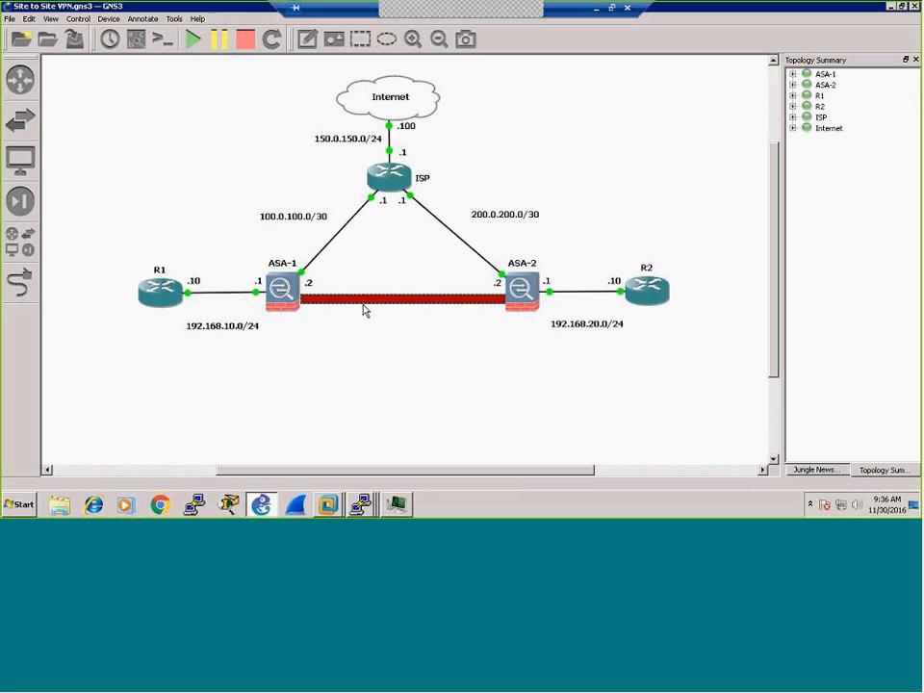
Step: Add a 'VPN Tunnel' note positioned just under the red bar
click(307, 38)
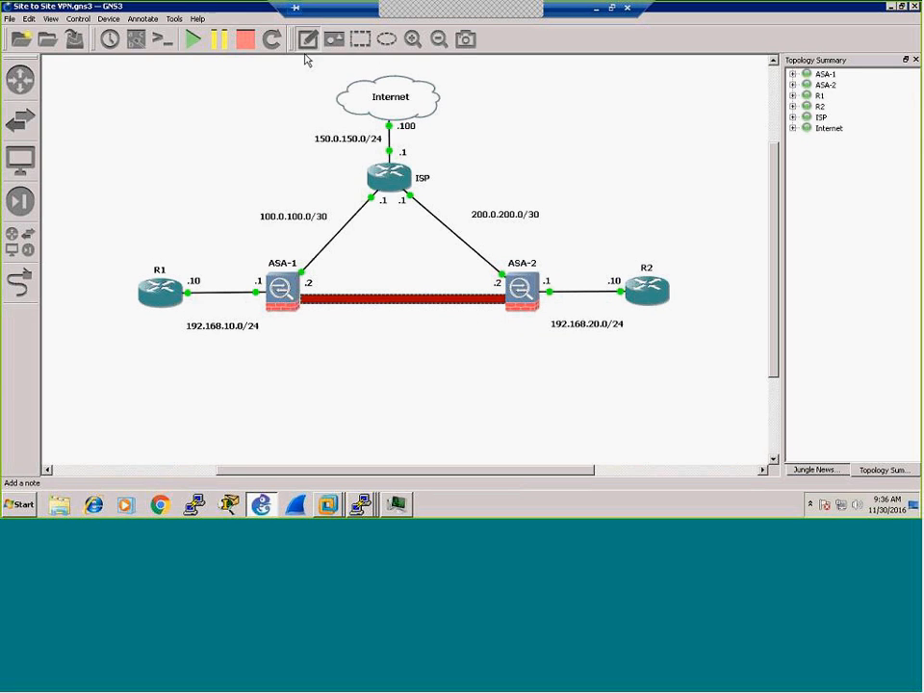
click(350, 308)
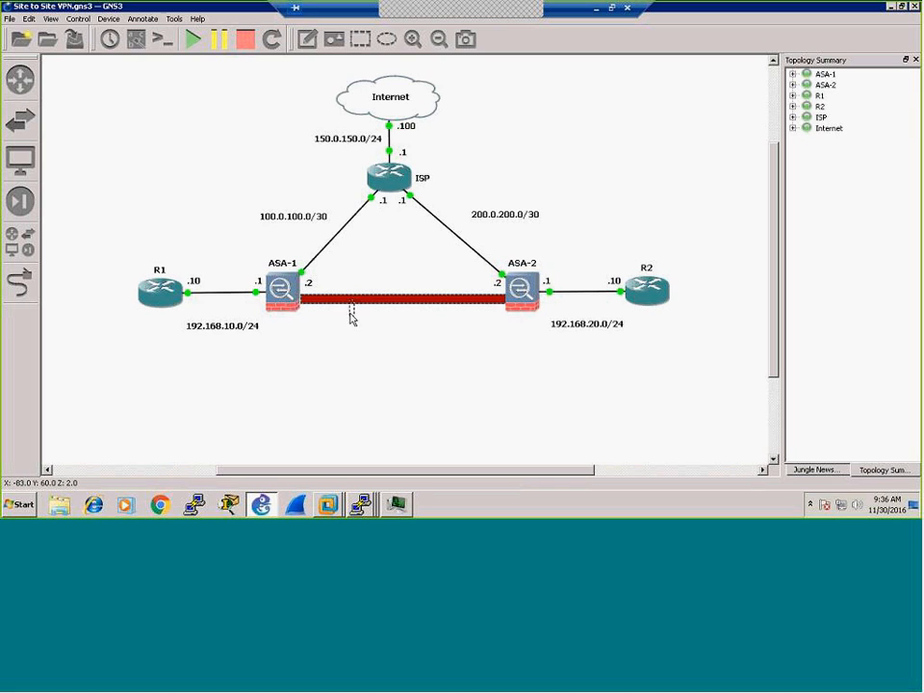
text(VPN Tunnel)
drag(387, 314, 410, 320)
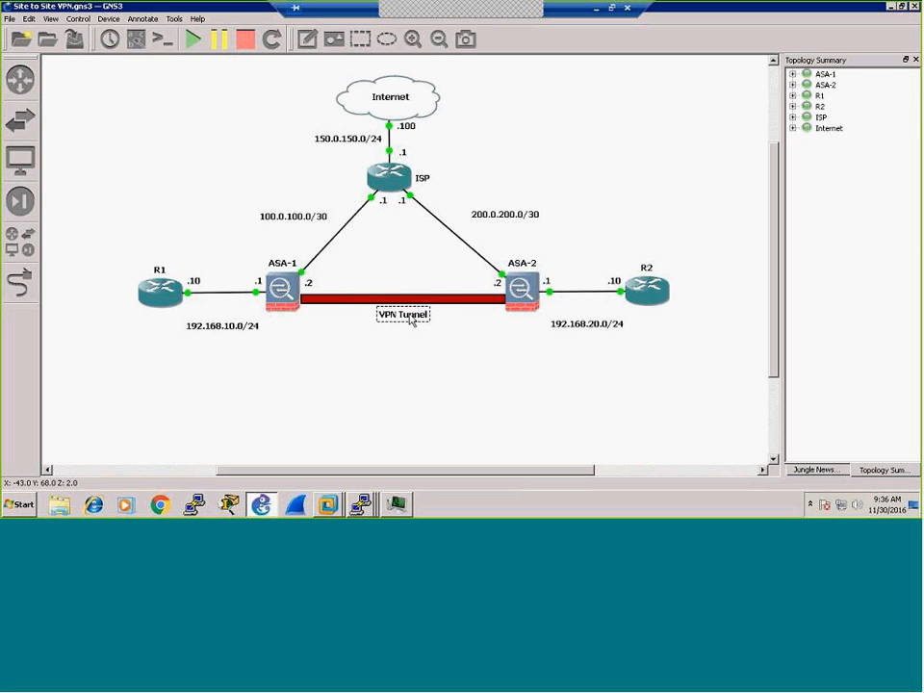
click(398, 345)
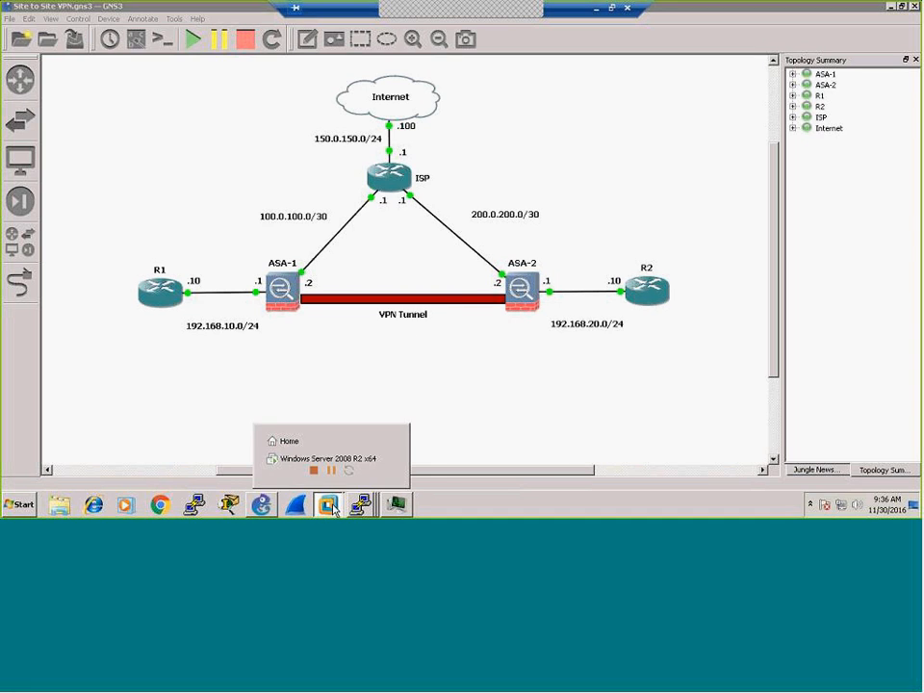
Step: Check ASA-1's current clock with sh clock in its console
mouse_move(360, 504)
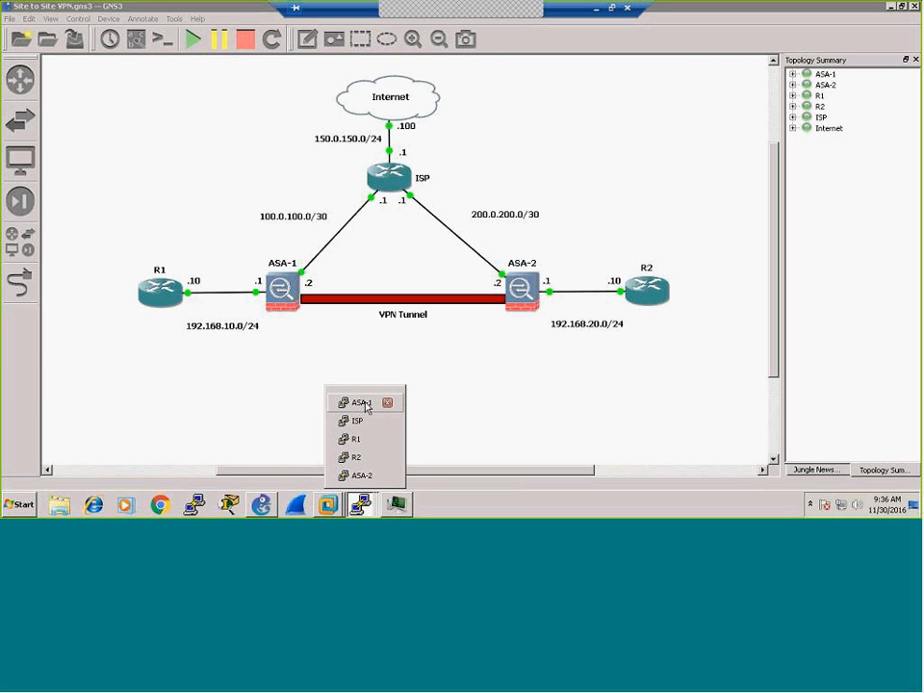
click(362, 402)
text(sh clock)
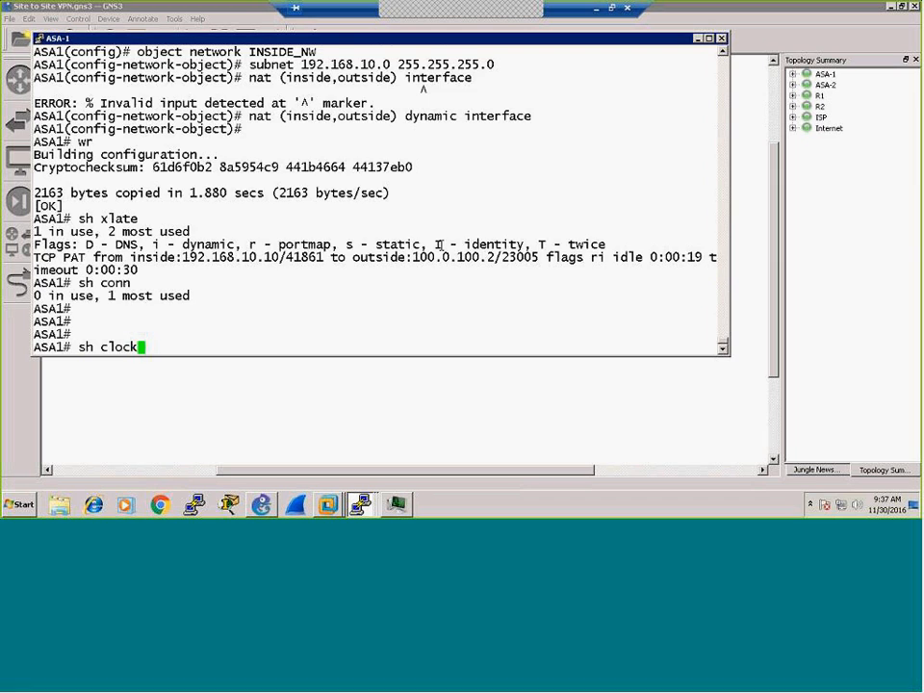
key(Return)
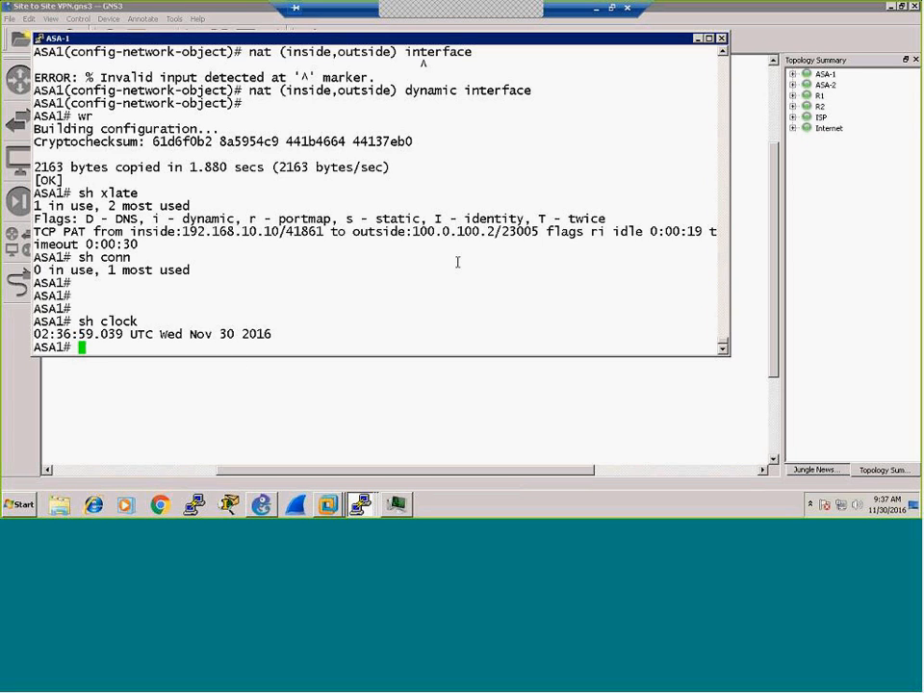
key(Return)
key(Return)
key(Return)
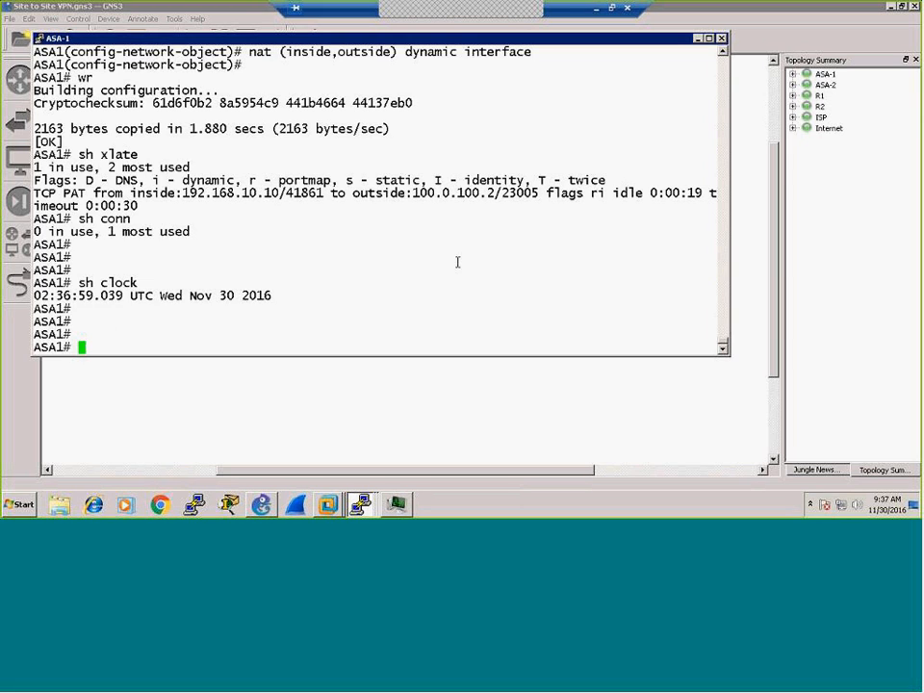
Step: Set ASA-1's clock timezone to THAI 7 in configuration mode
text(conf t)
key(Return)
key(Return)
key(Return)
text(clock t)
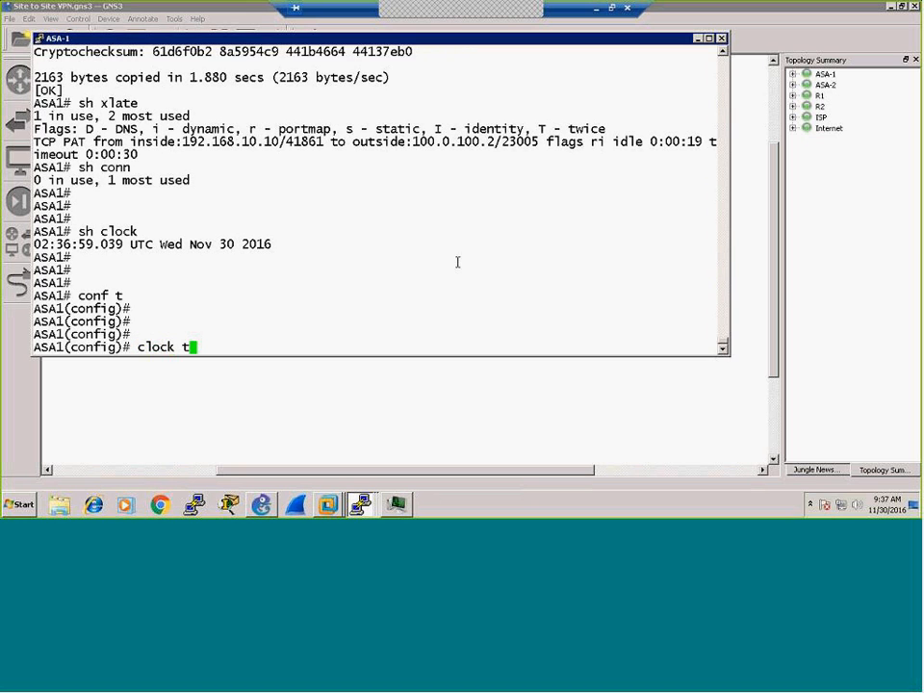
text(imezo)
key(Tab)
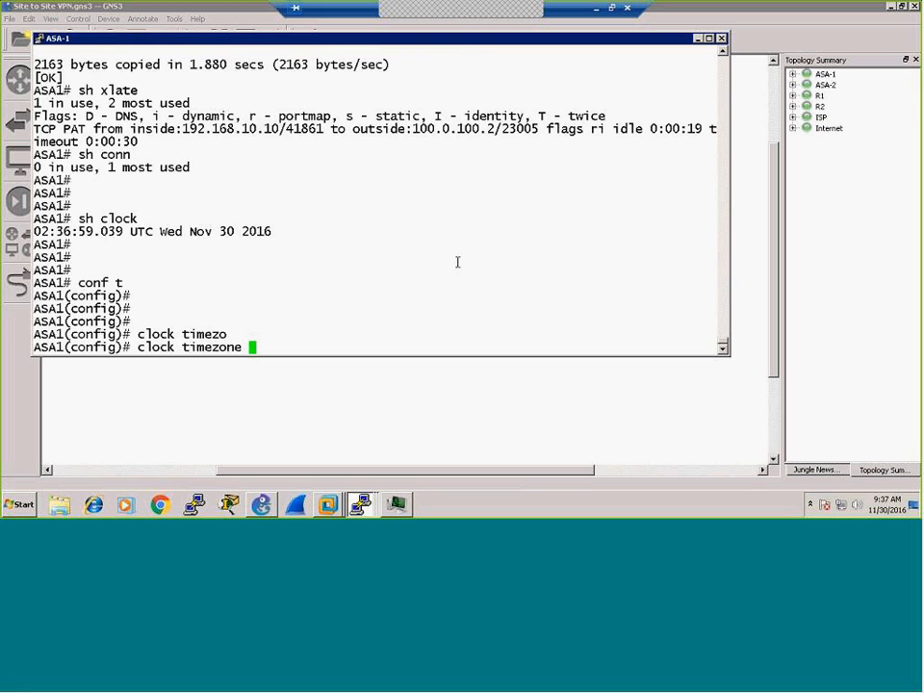
text(THAI)
text(7)
key(Return)
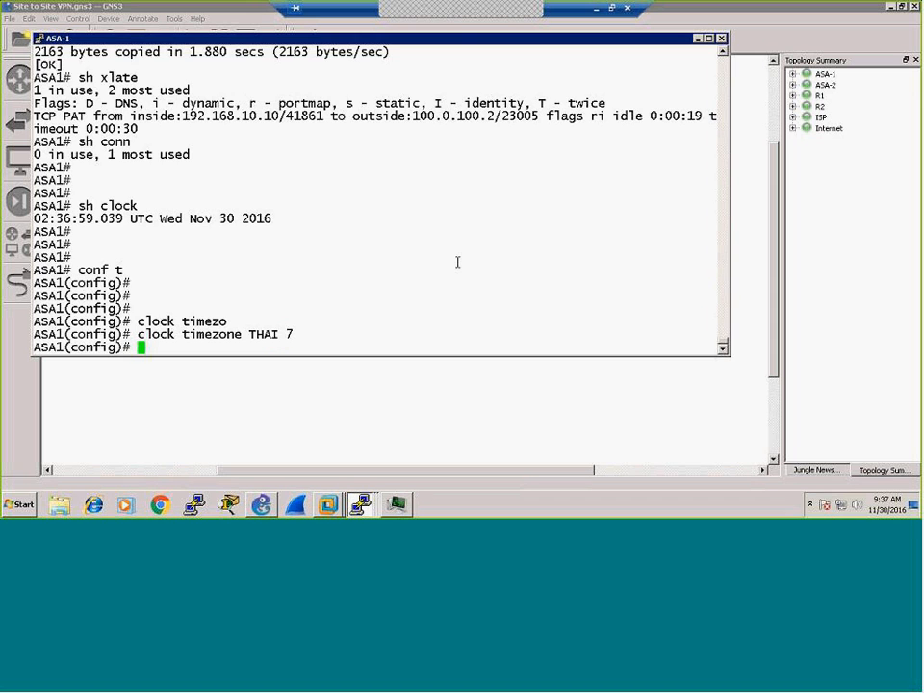
Step: Save ASA-1's configuration with wr and confirm the clock reads THAI time
key(ctrl+z)
text(wr)
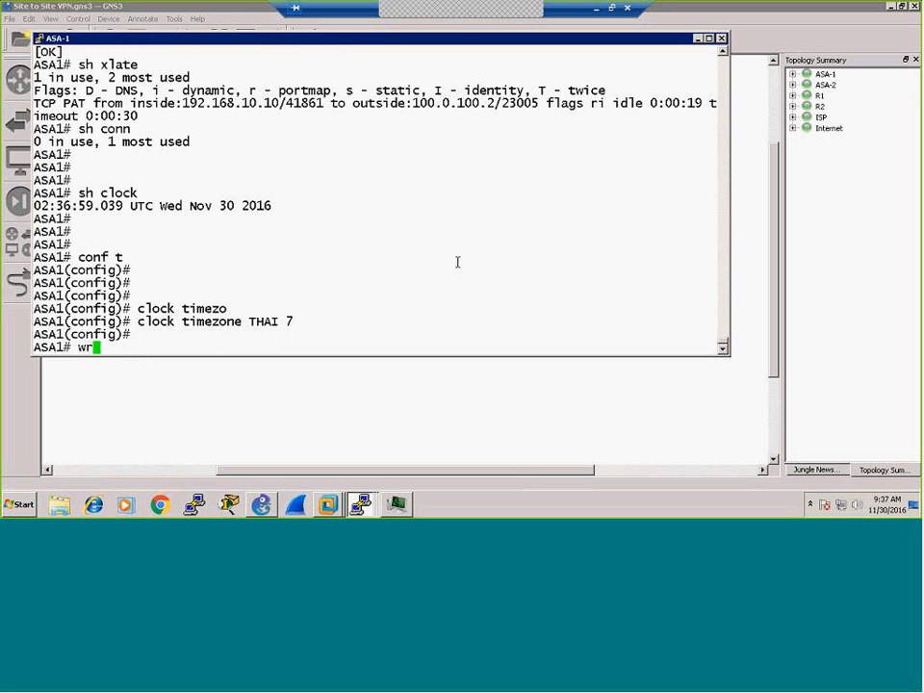
key(Return)
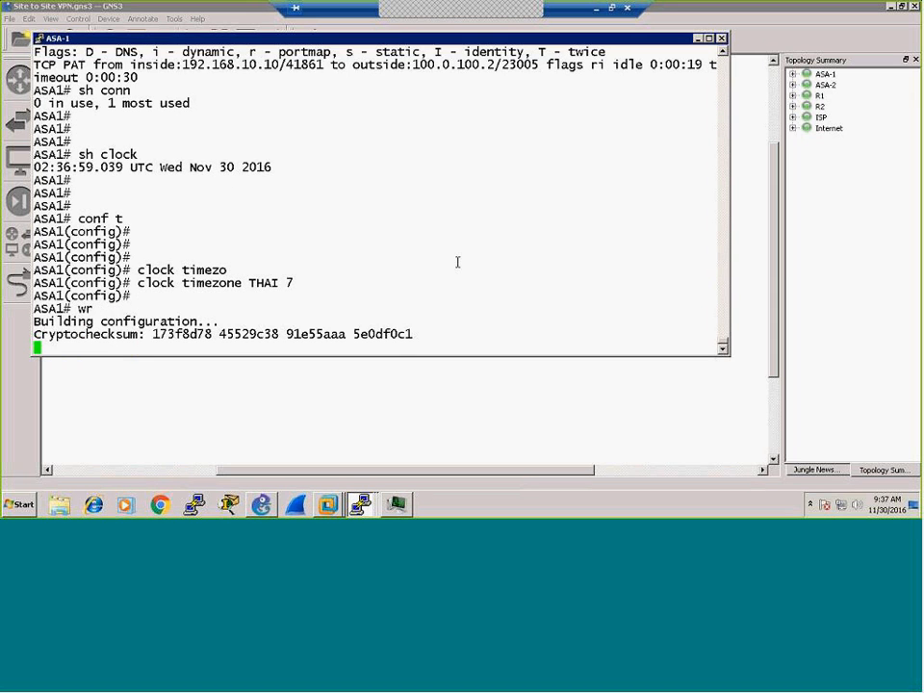
key(Return)
key(Return)
text(sh clock)
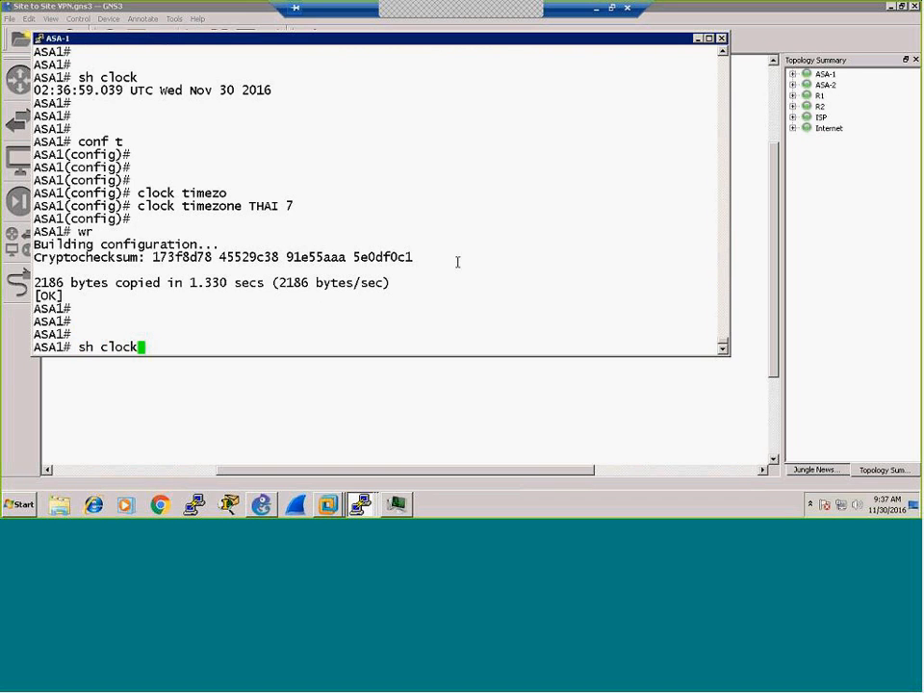
key(Return)
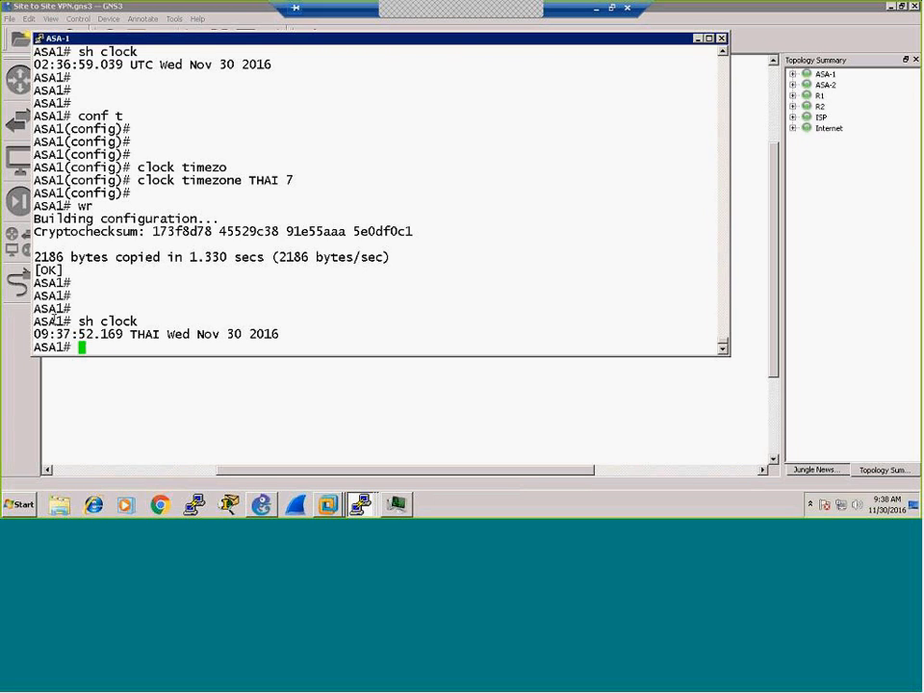
key(Up)
key(Return)
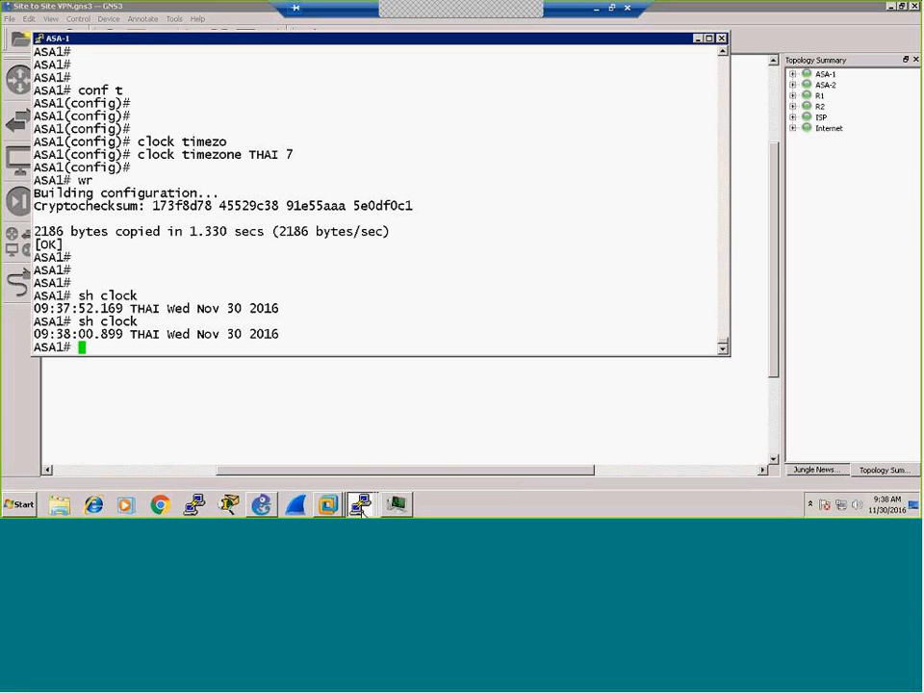
Step: Check the Windows Server VM's time zone, UTC+07:00 Bangkok, Hanoi, Jakarta, in its date and time settings
click(328, 505)
click(327, 459)
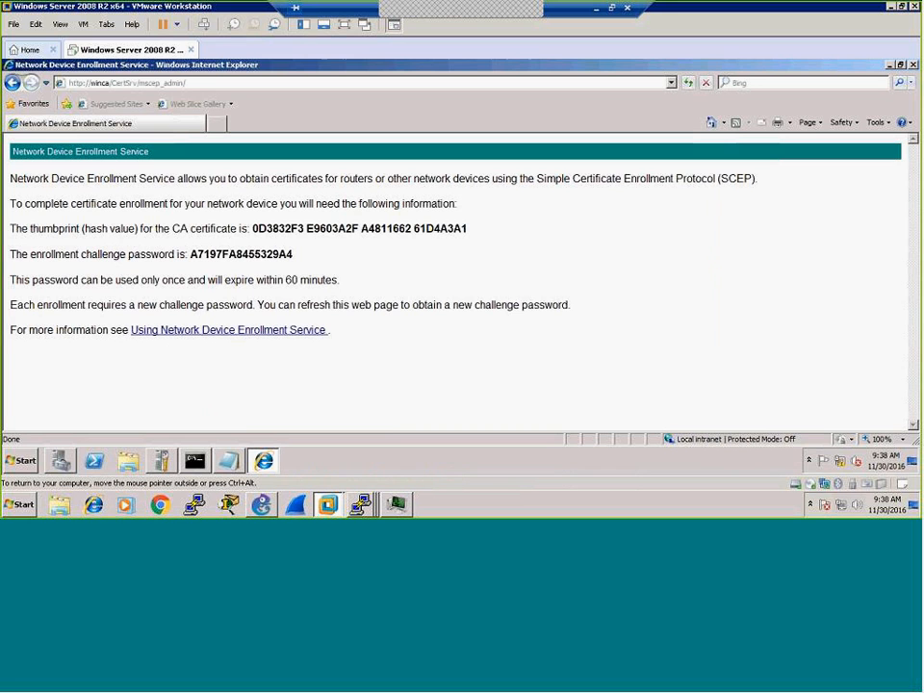
click(887, 466)
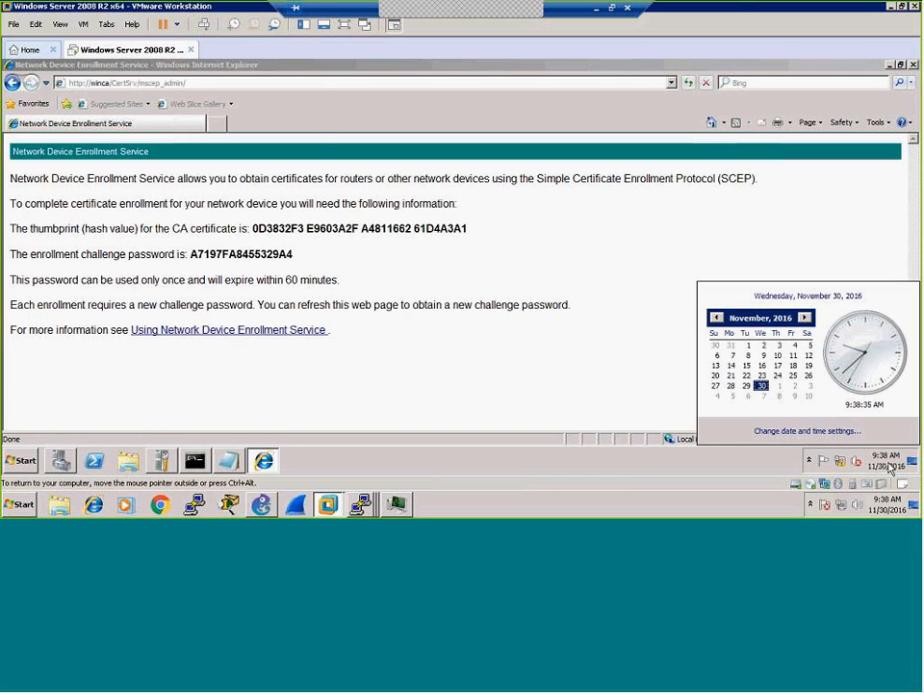
click(795, 432)
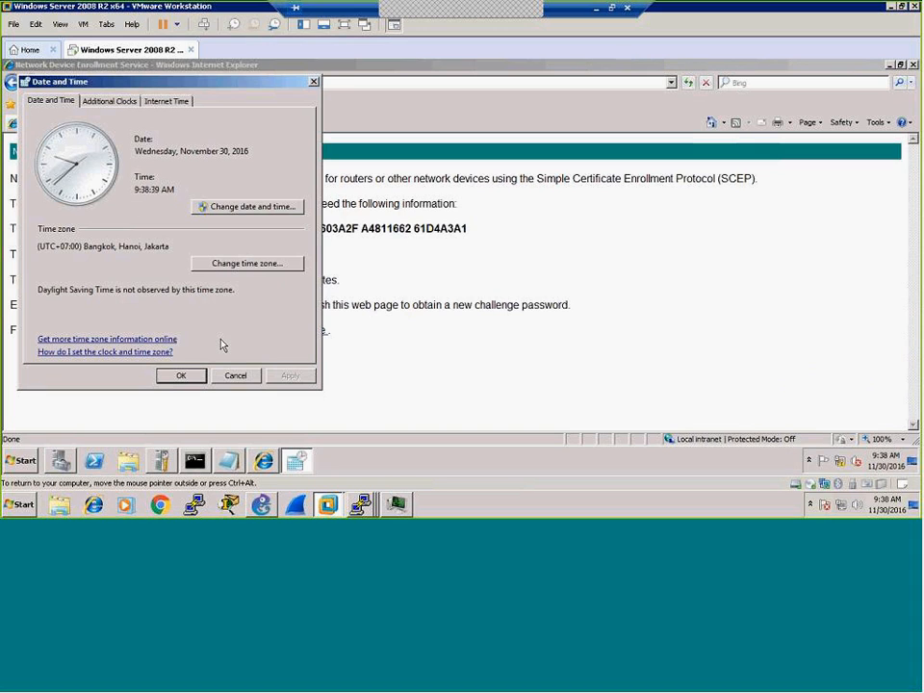
click(236, 376)
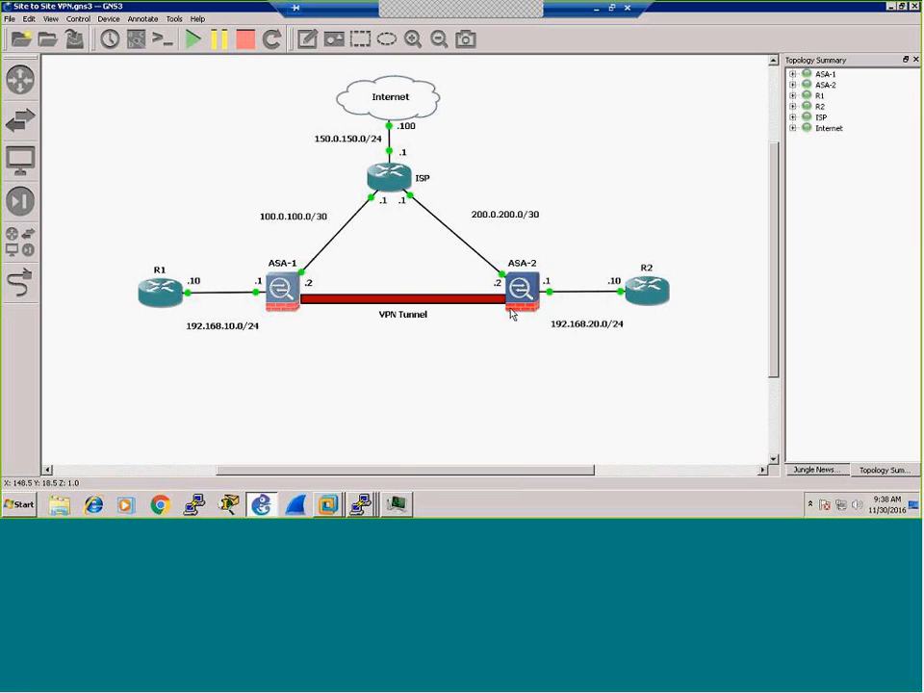
Step: In the ASA-2 console, confirm the clock shows UTC, then enter conf t and begin clock timezone
click(362, 507)
click(362, 475)
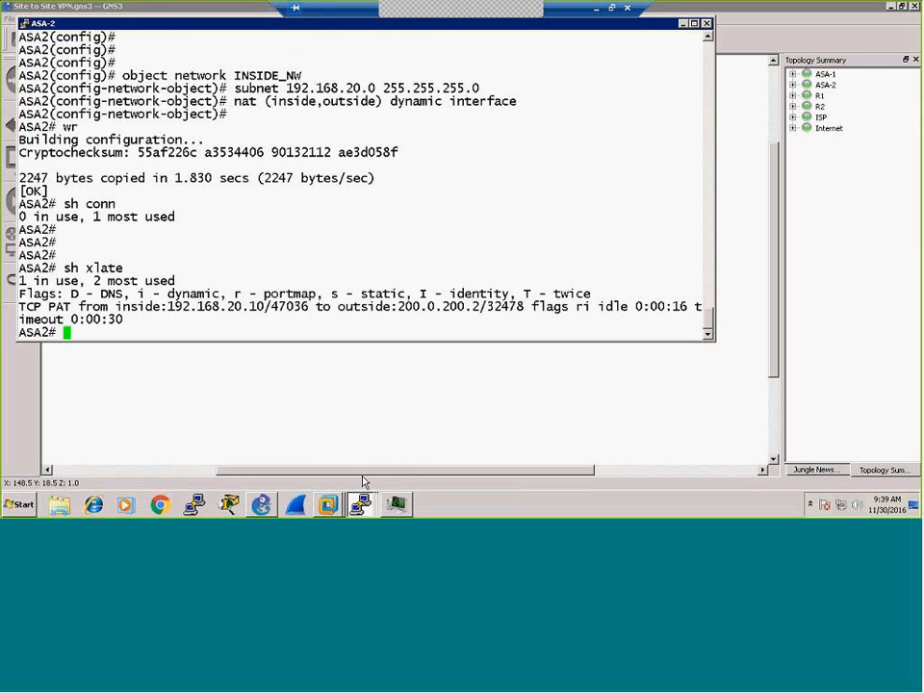
key(Return)
key(Return)
key(Return)
key(Return)
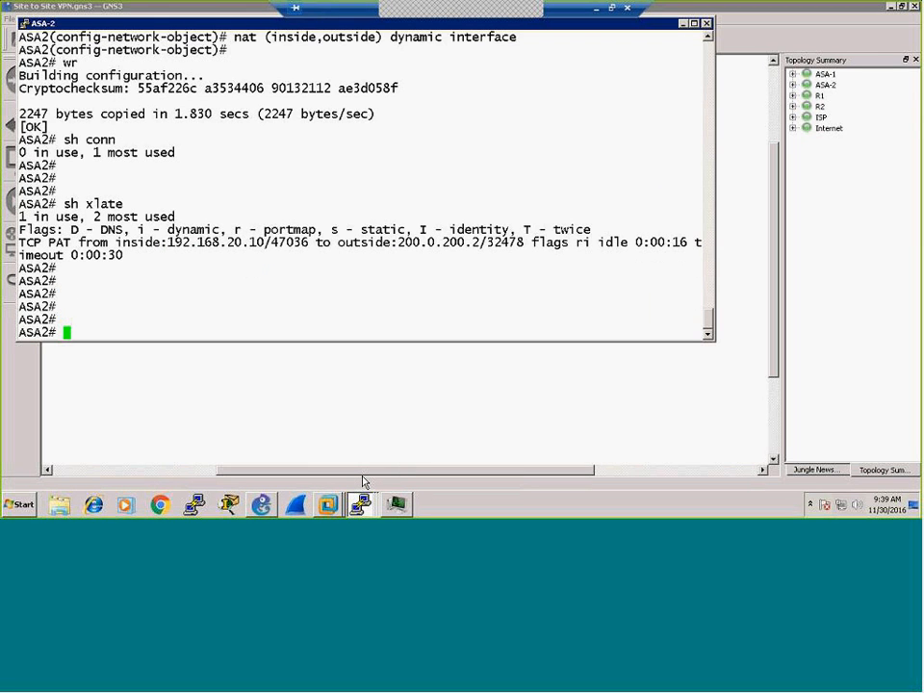
text(sh clock)
key(Return)
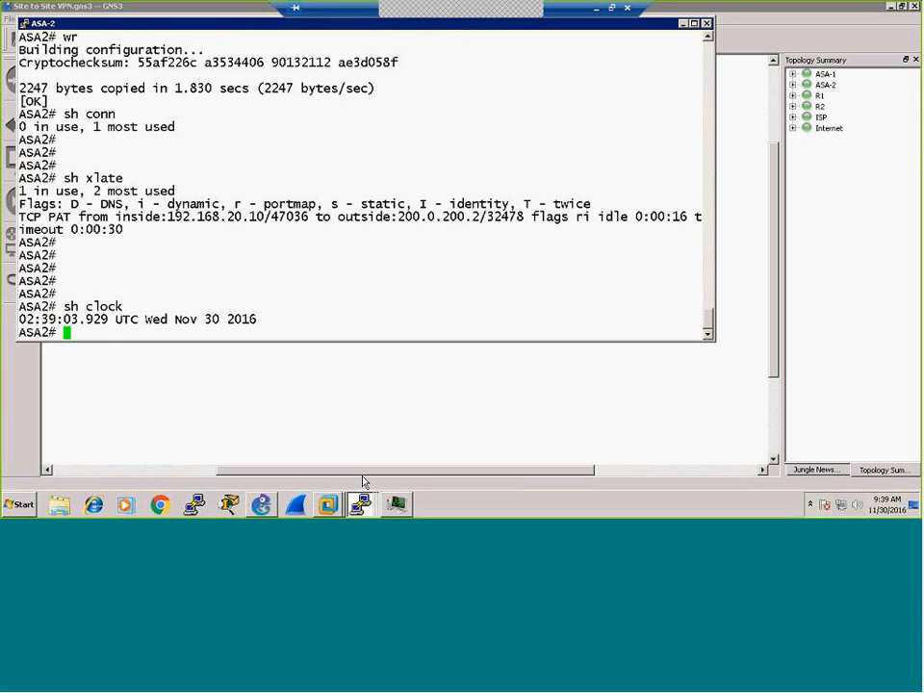
key(Return)
key(Return)
key(Return)
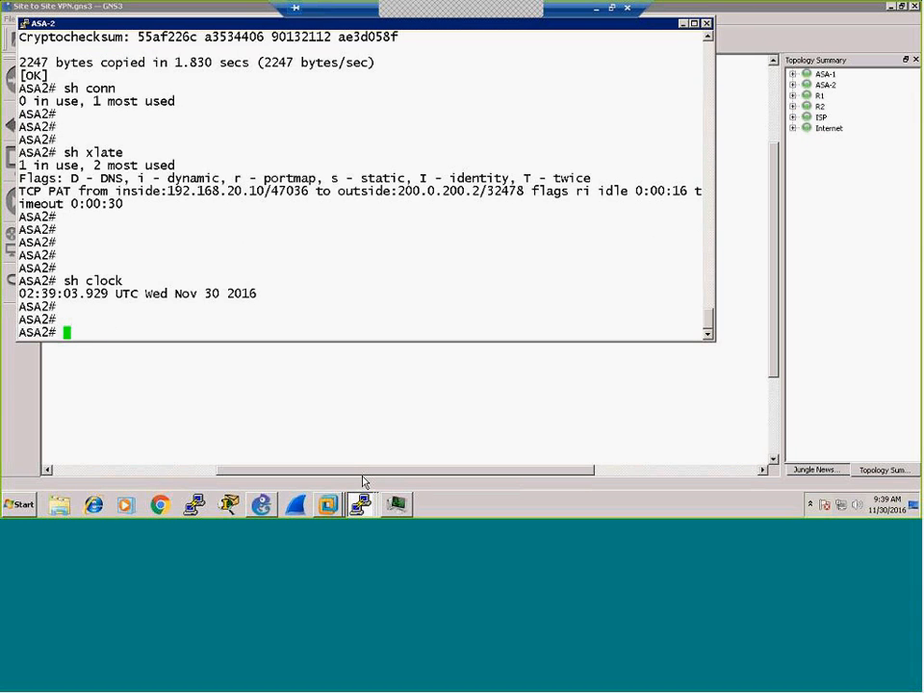
text(conf t)
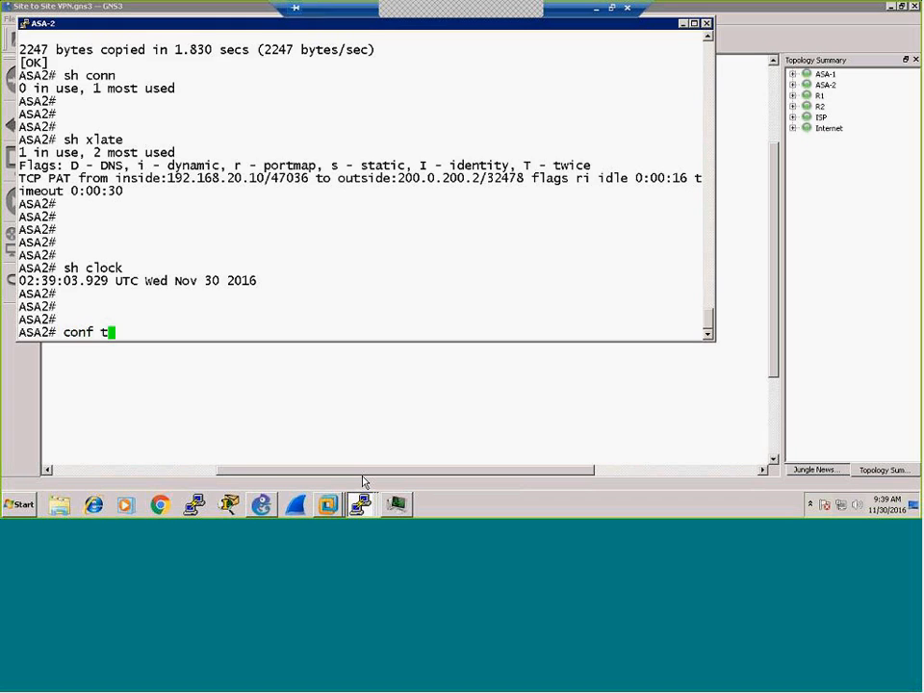
key(Return)
key(Return)
key(Return)
key(Return)
text(clo)
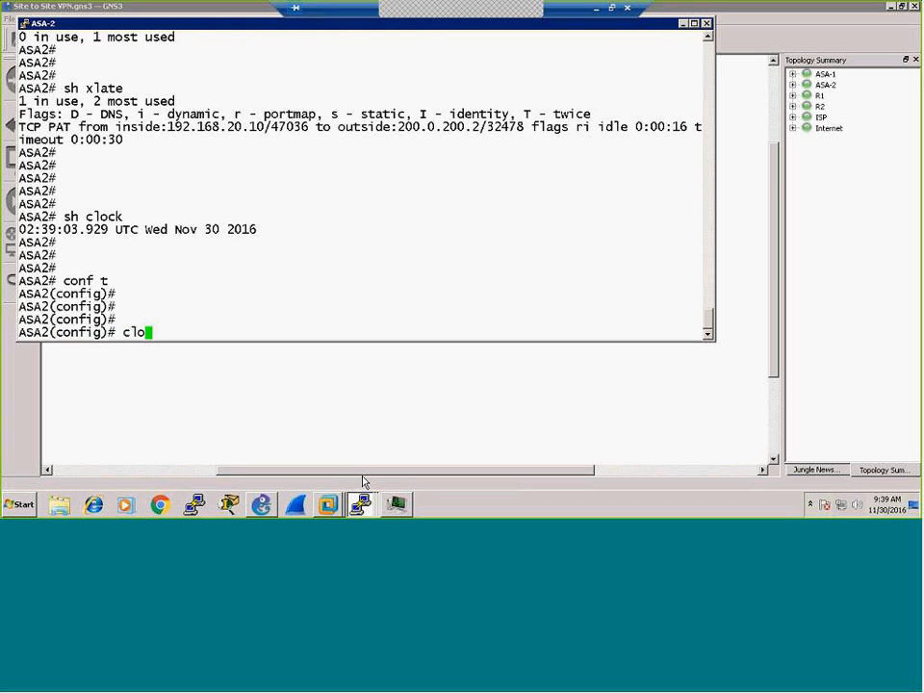
text(ck timezo)
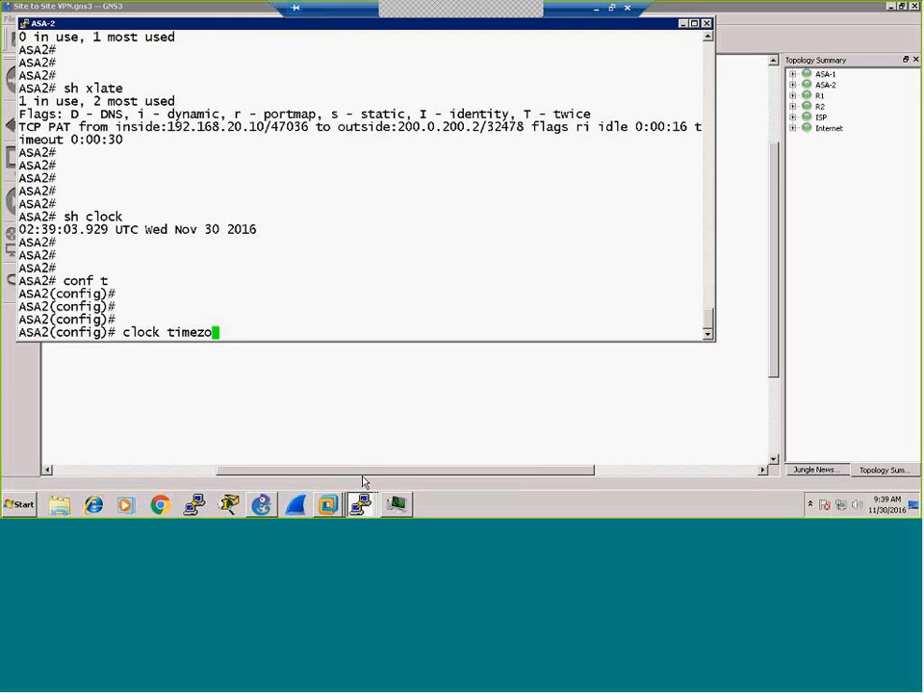
text(ne)
Step: Set ASA-2's timezone to PST -8 with recurring PDT summer time
text(TH)
key(BackSpace)
key(BackSpace)
text(PST -8)
key(Return)
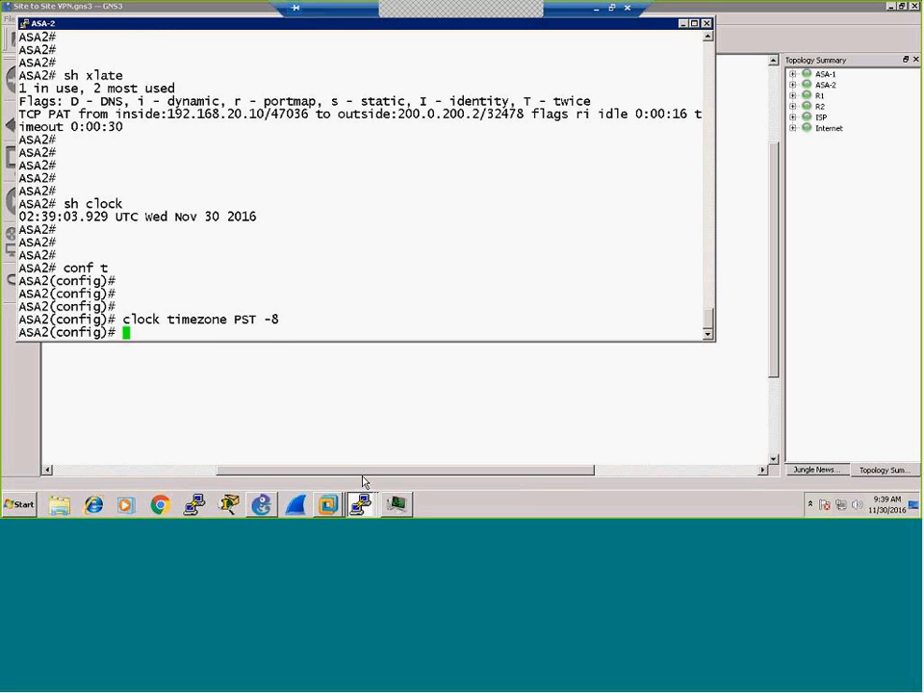
text(clock summ)
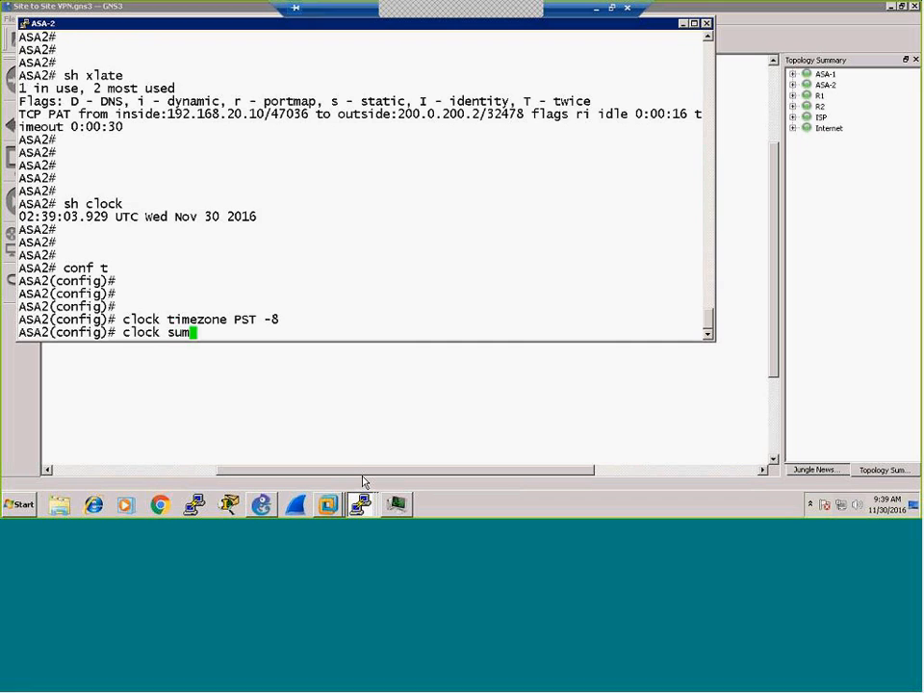
key(Tab)
text(PDT)
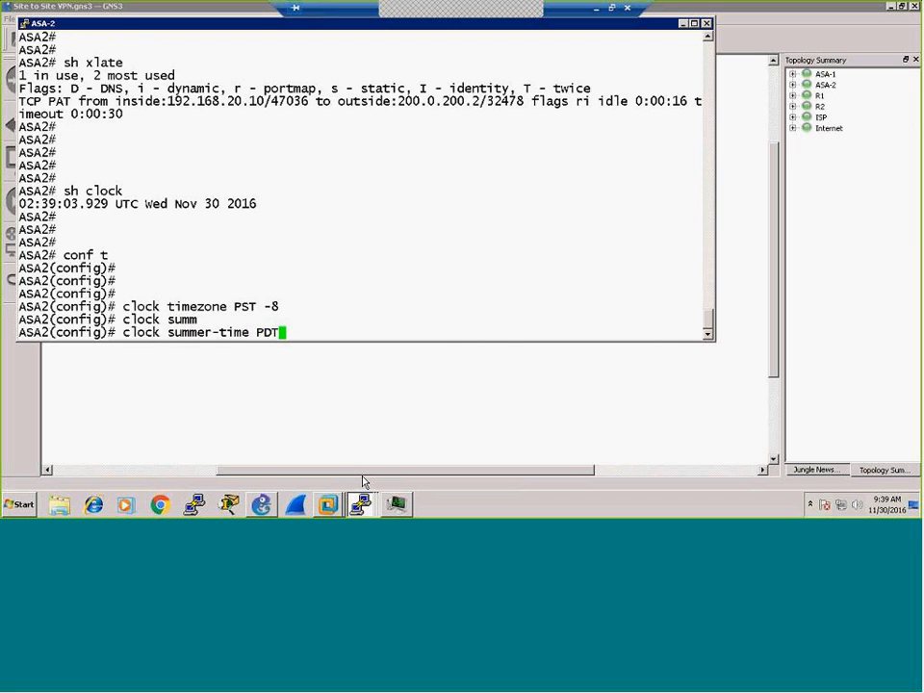
text( rec)
key(Tab)
key(Return)
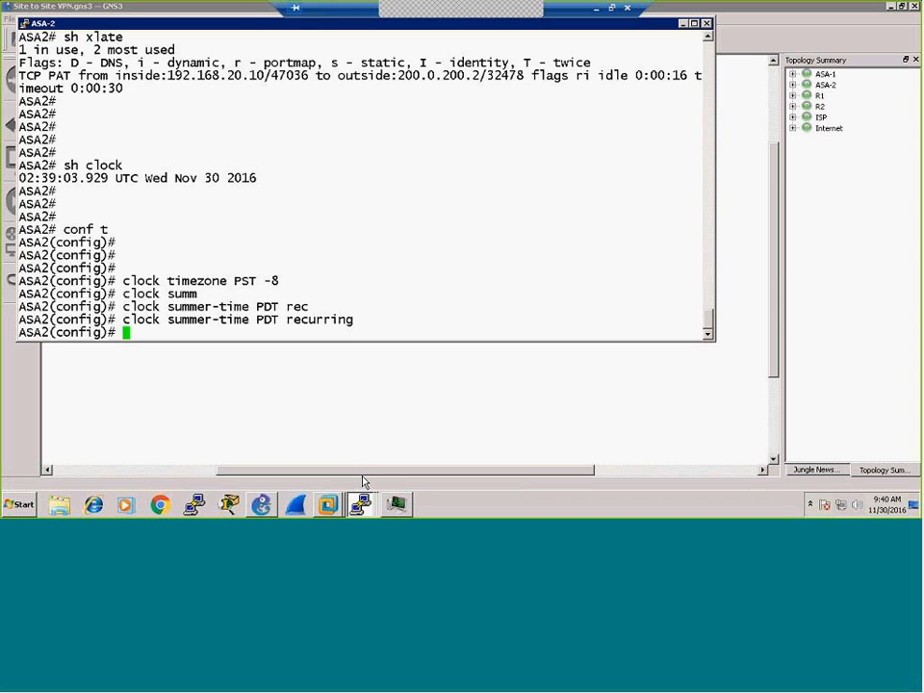
Step: Save ASA-2's configuration with wr and confirm the clock now shows PST
key(ctrl+z)
key(Return)
key(Return)
key(Return)
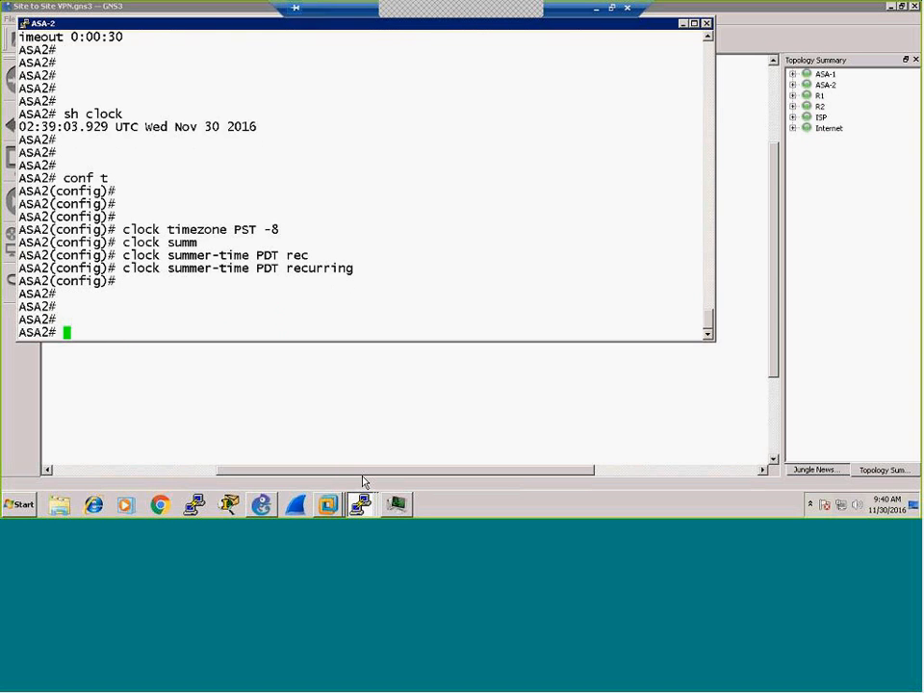
text(wr)
key(Return)
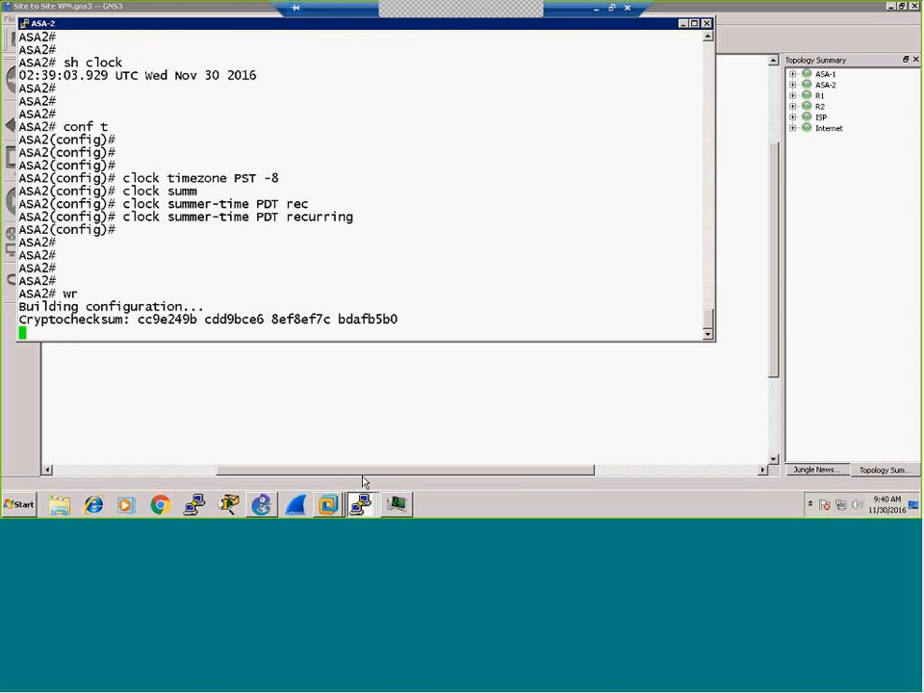
key(Return)
key(Return)
key(Return)
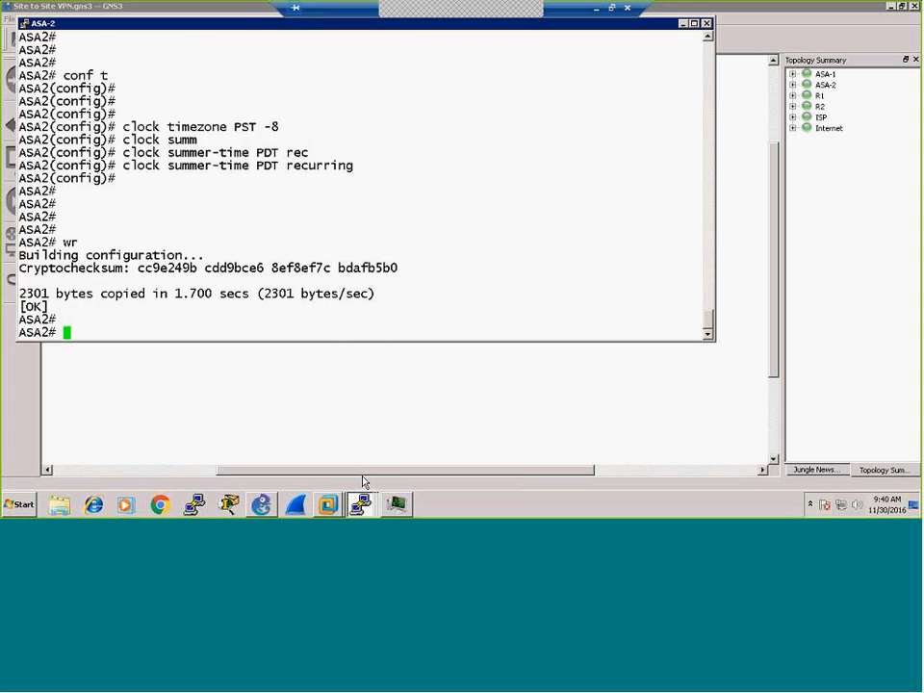
text(sh v)
key(BackSpace)
text(clock)
key(Return)
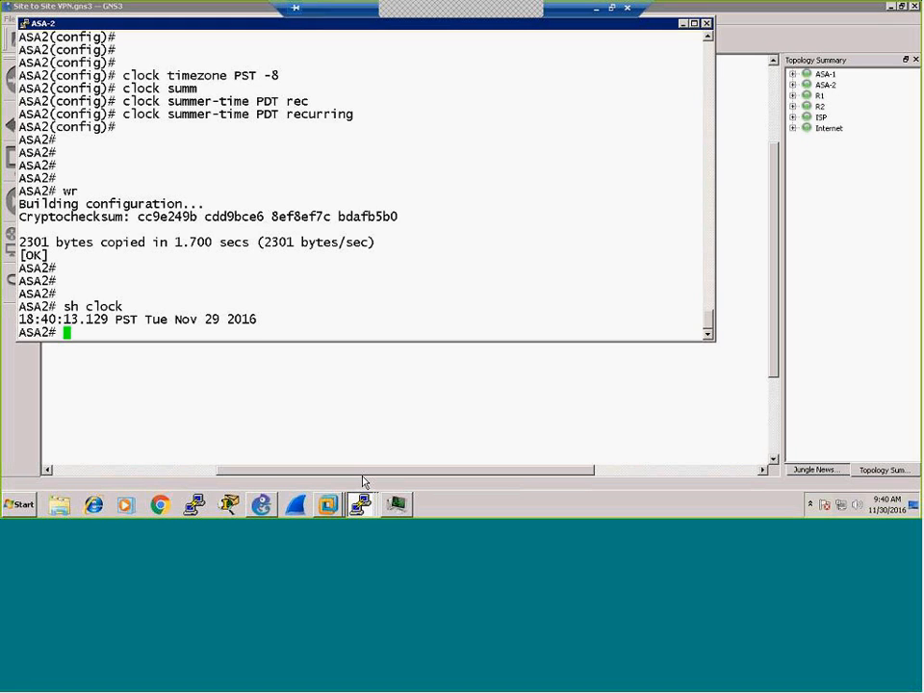
Step: Bring the GNS3 topology canvas in front of the ASA-2 console
click(351, 390)
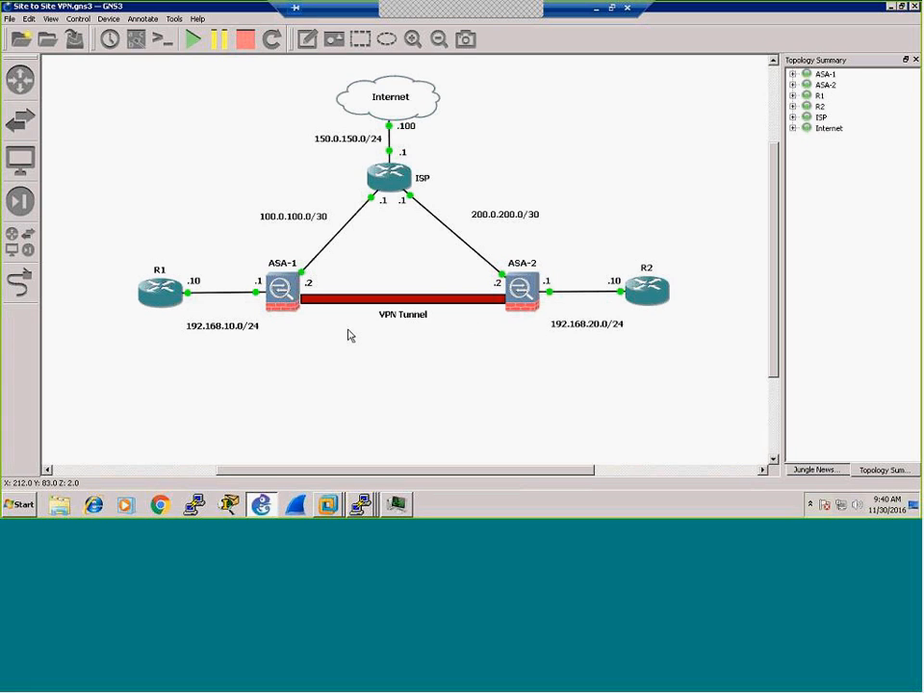
click(361, 505)
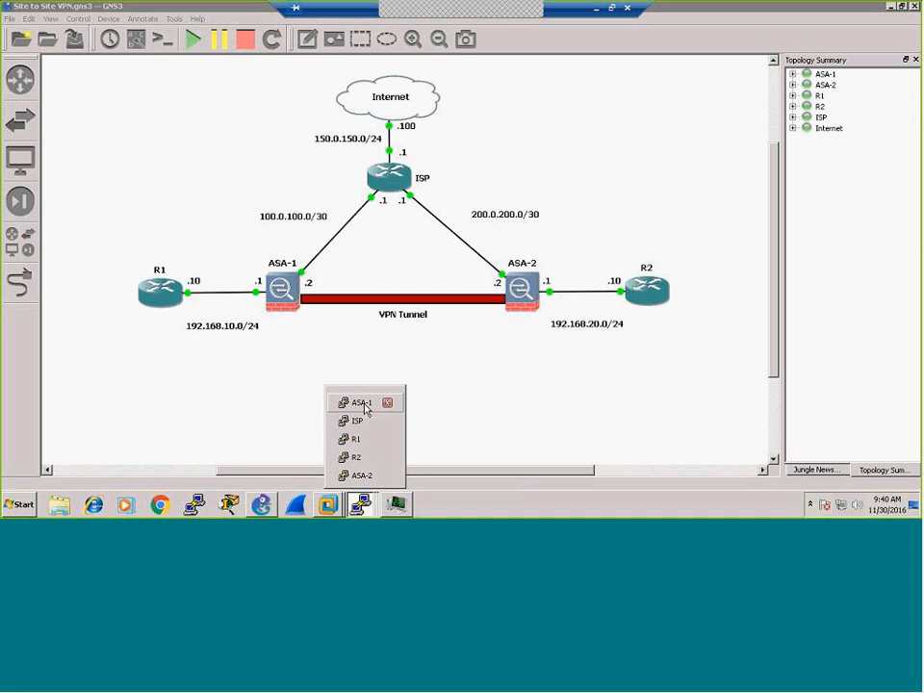
click(503, 409)
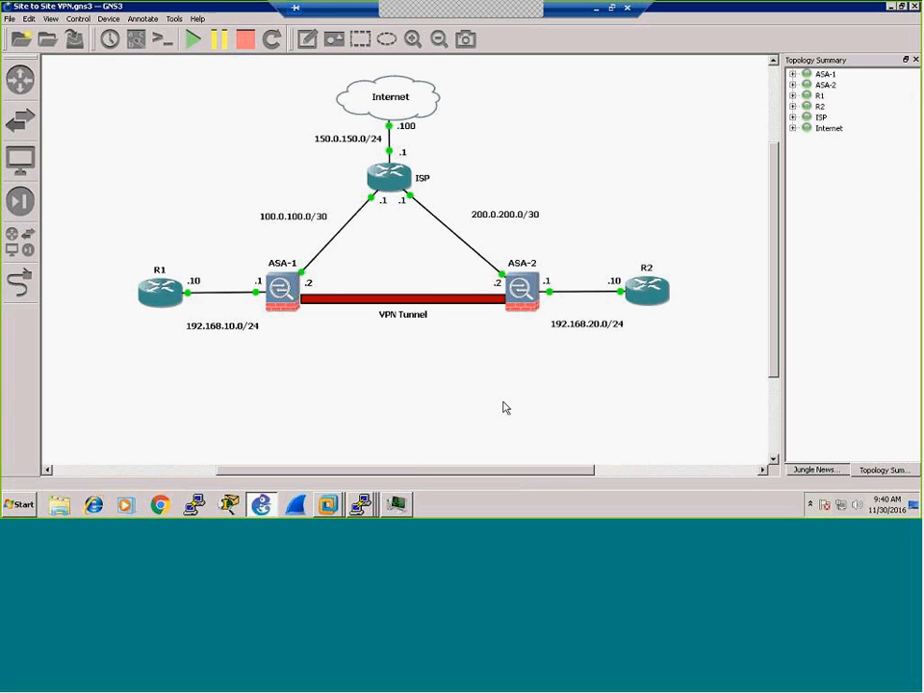
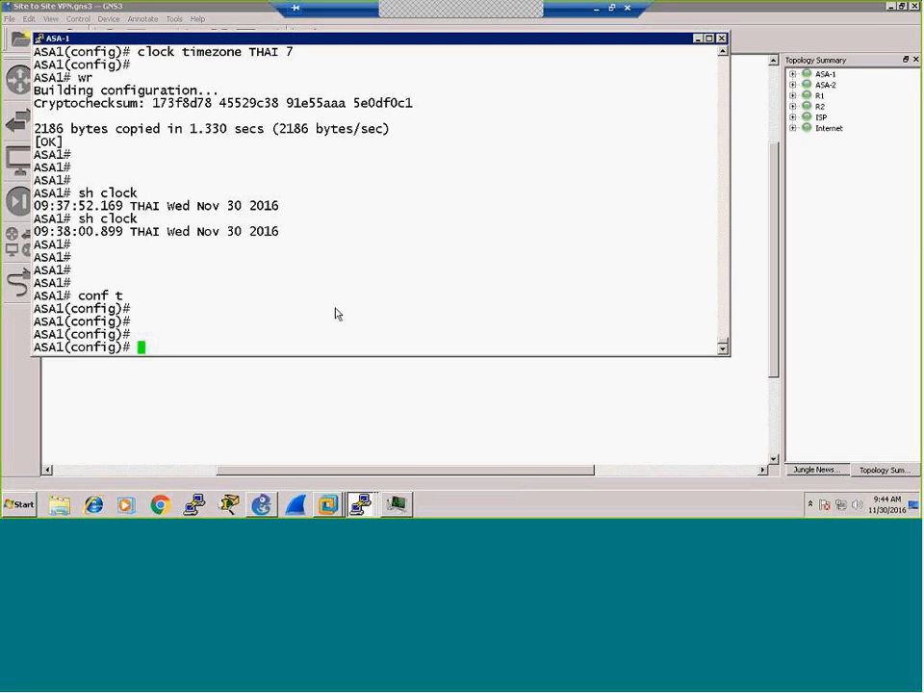
Step: Run 'show crypto key mypubkey rsa' on ASA1 and confirm no RSA public key exists yet
text(sh)
key(Tab)
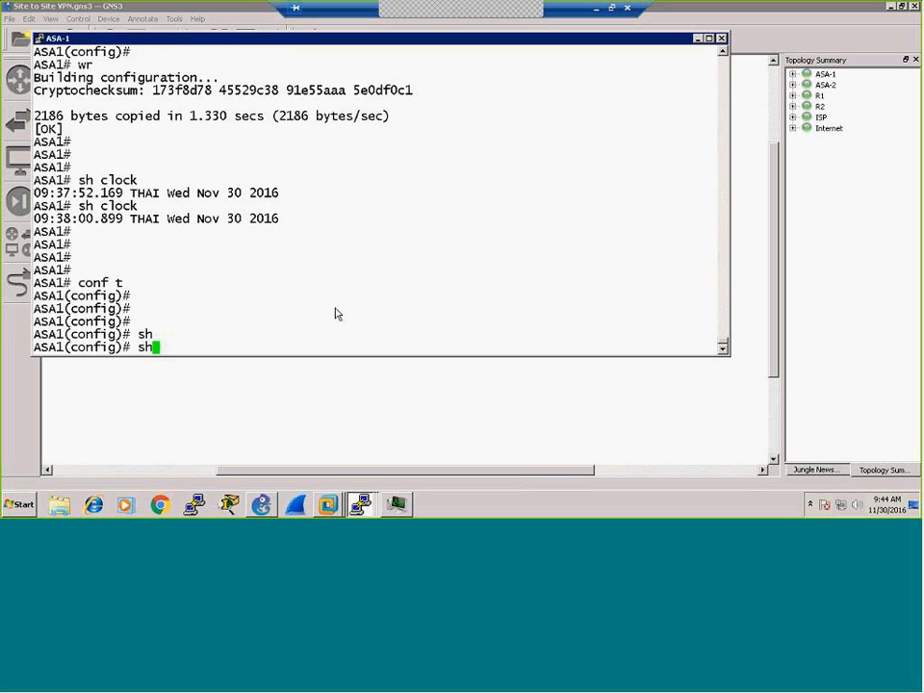
text(ow cr)
key(Tab)
text(cry)
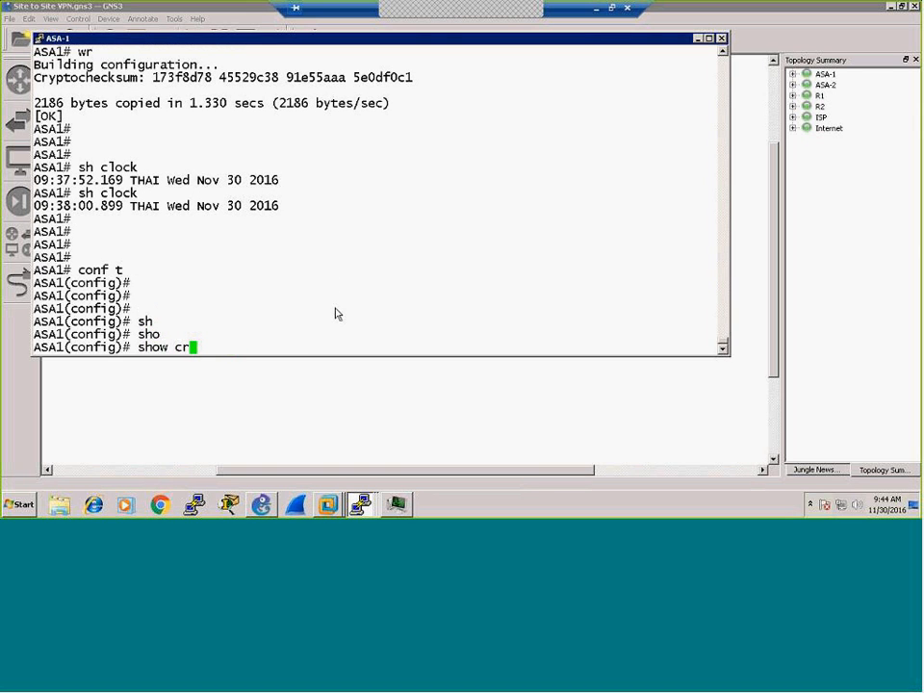
key(Tab)
text(ke)
key(Tab)
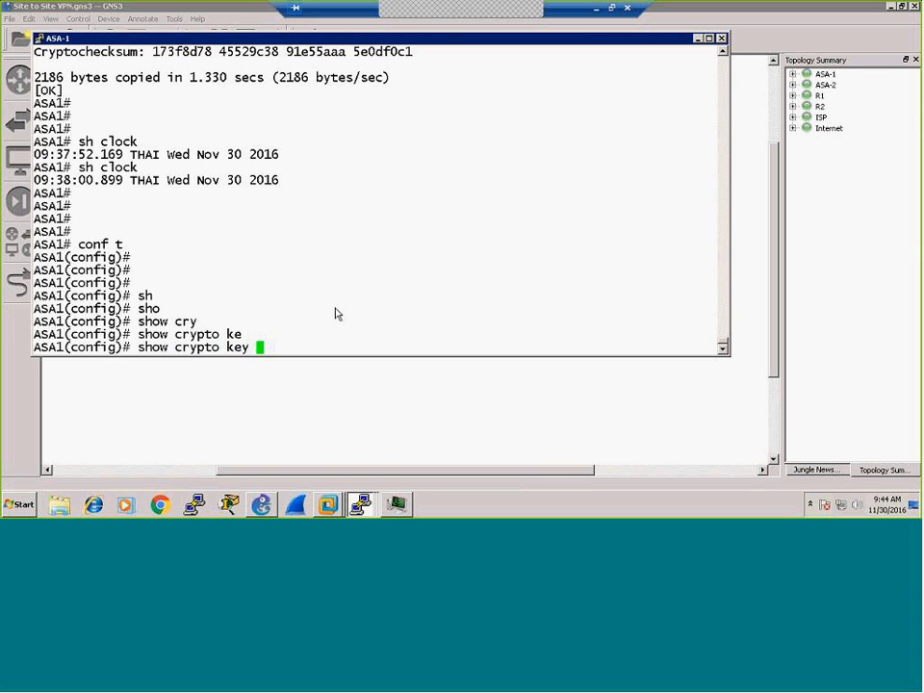
text(my)
key(Tab)
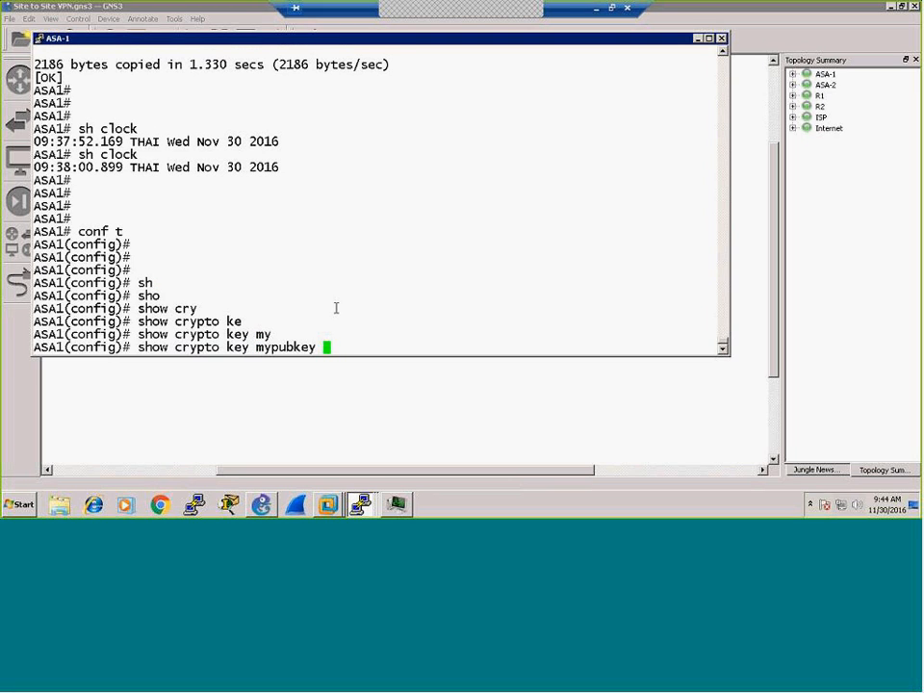
text(rsa)
key(Return)
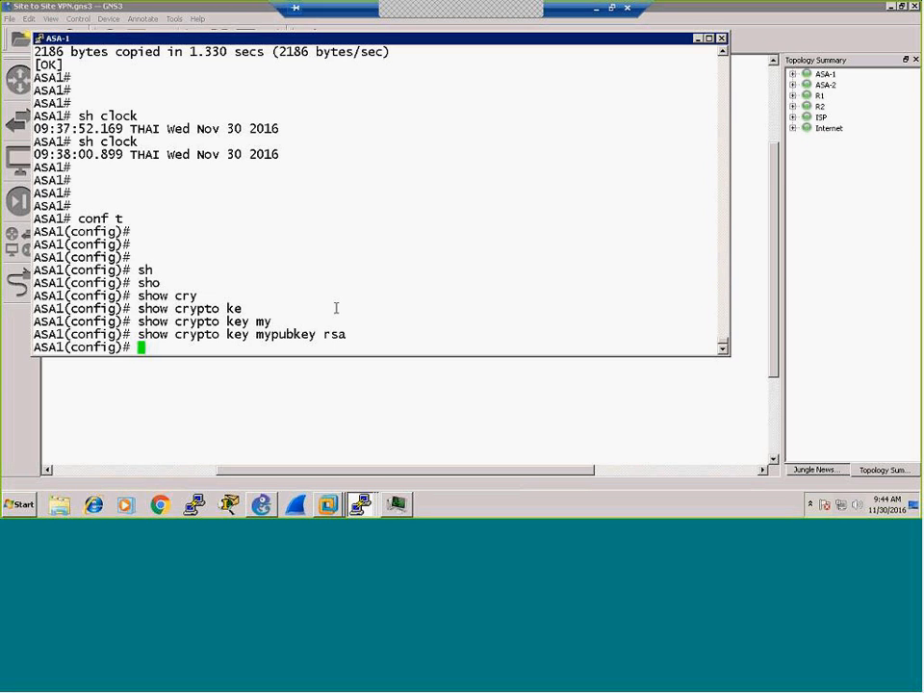
key(Return)
key(Return)
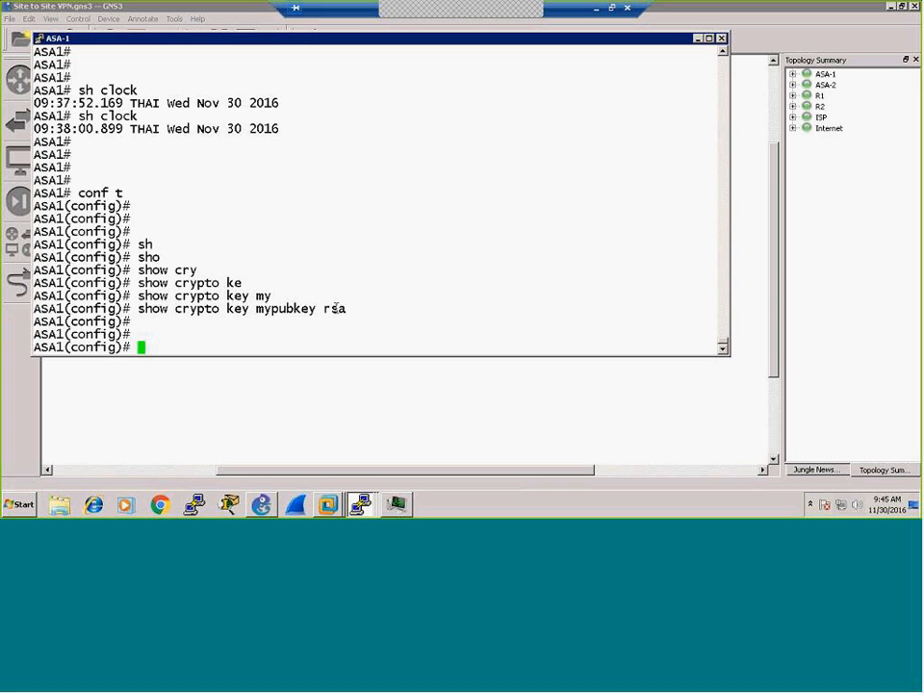
Step: Set ASA1's domain name to cisco.com
text(domai)
key(Tab)
text(cisco.com)
key(Return)
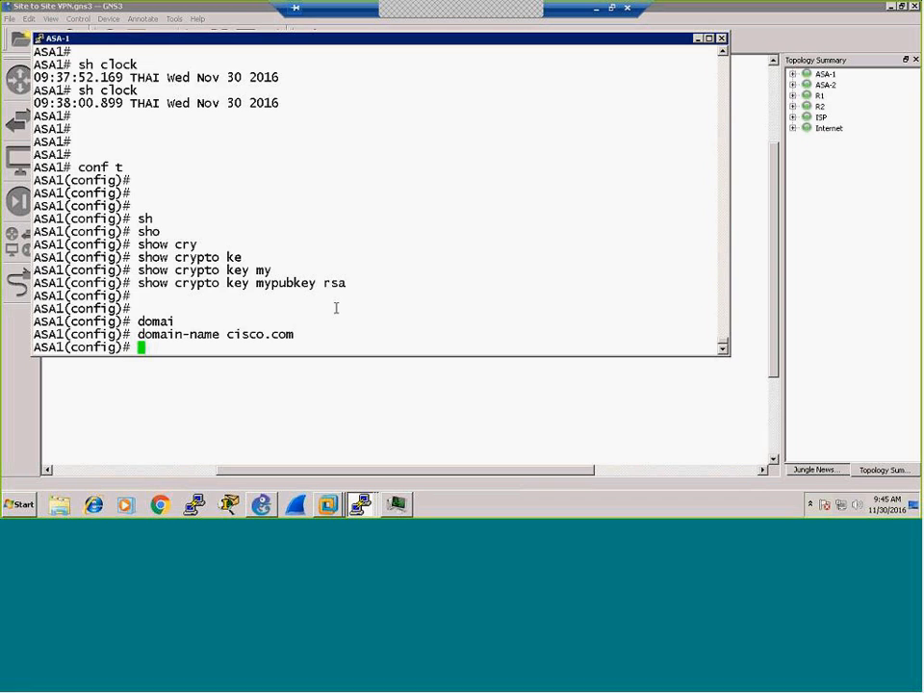
key(Return)
key(Return)
key(Return)
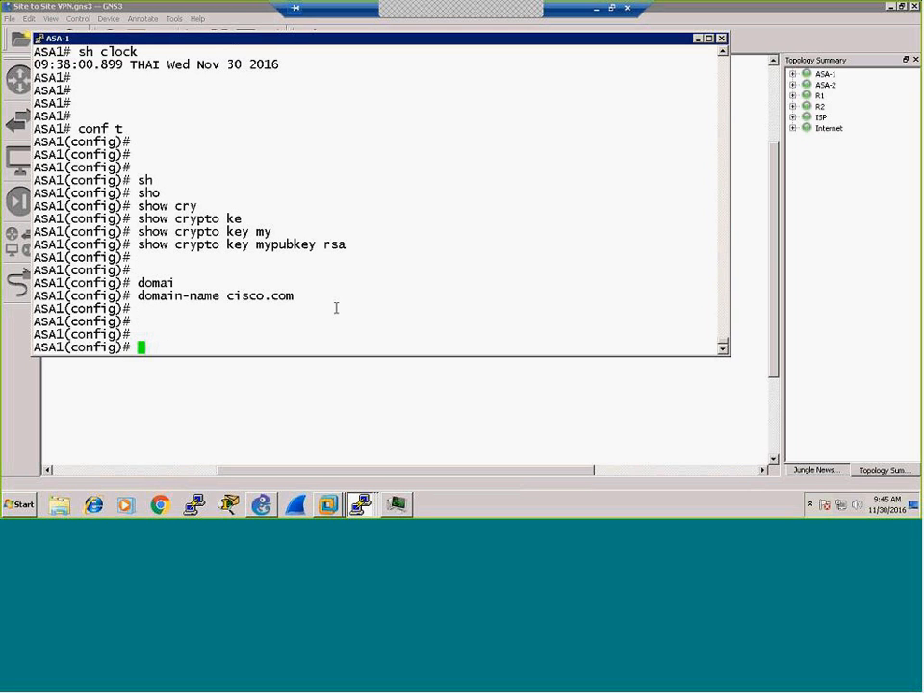
Step: Generate a 1024-bit RSA key pair labelled ASA1.cisco.com
text(cry)
key(Tab)
text(key)
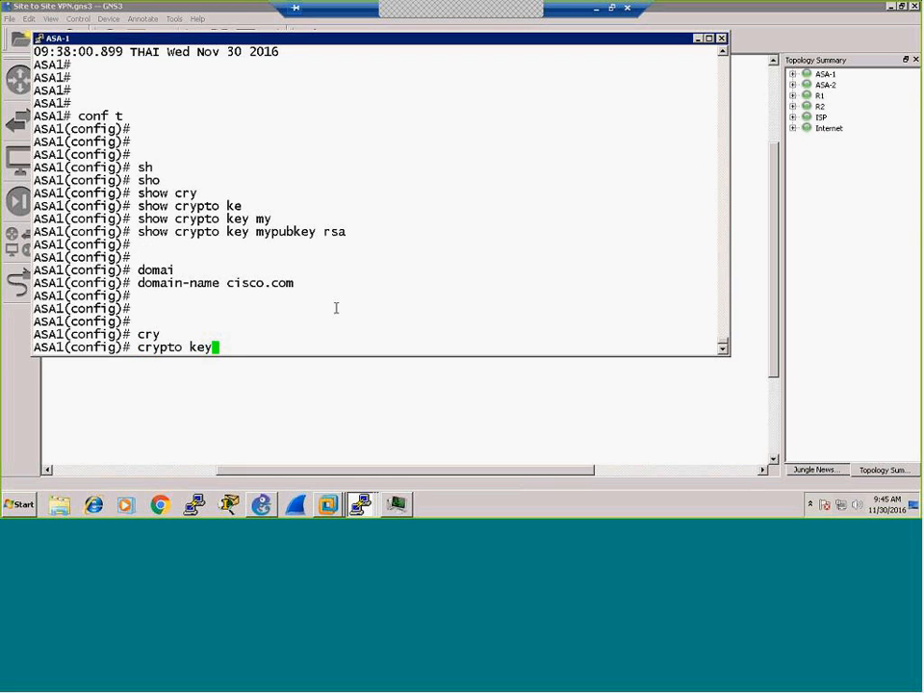
key(Tab)
text(gene)
key(Tab)
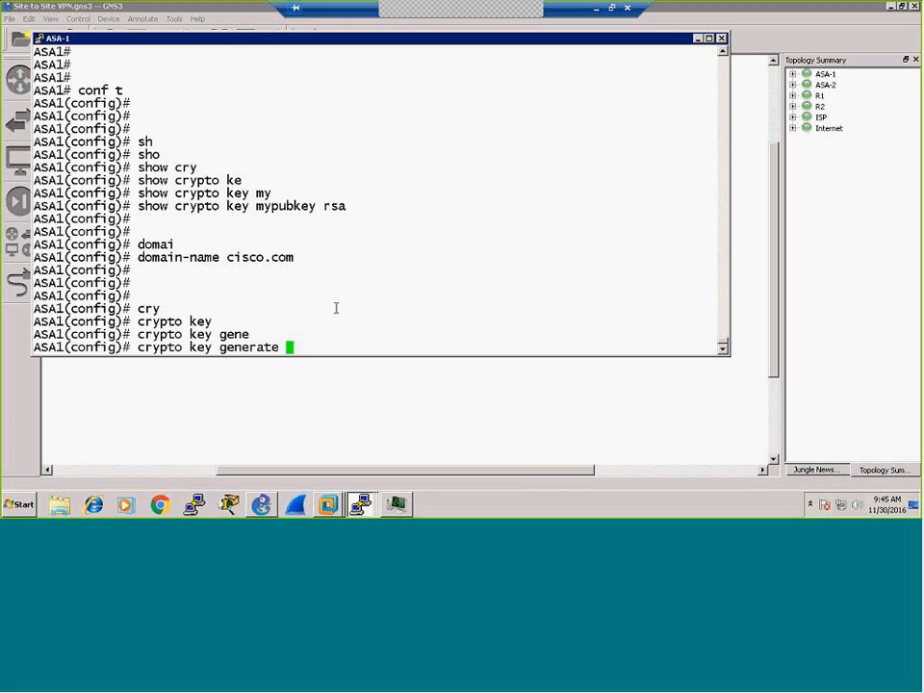
text(rsa)
text(label)
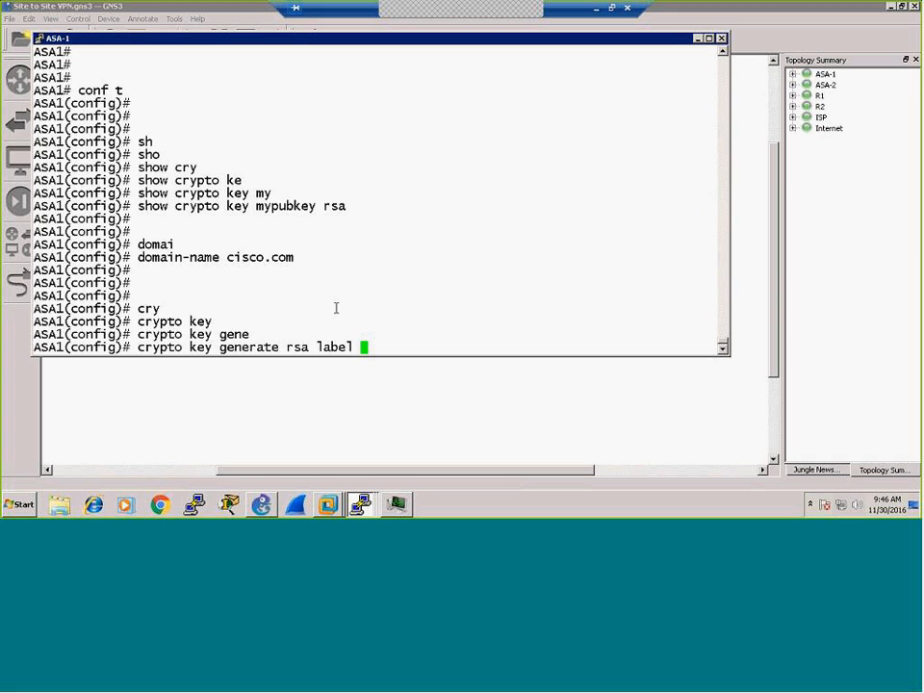
text(ASA1.cisco.com)
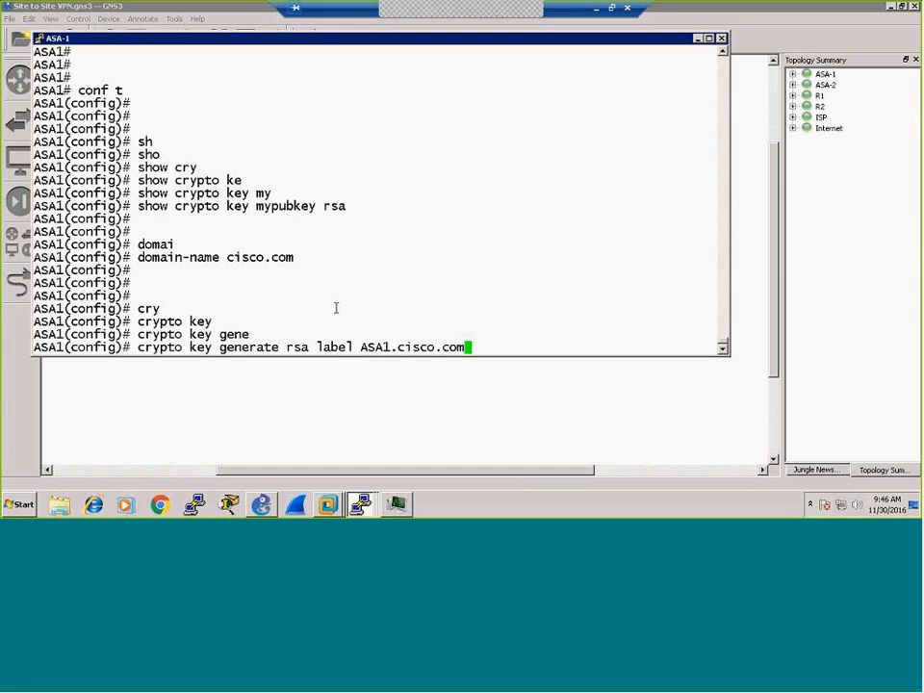
text( modulus)
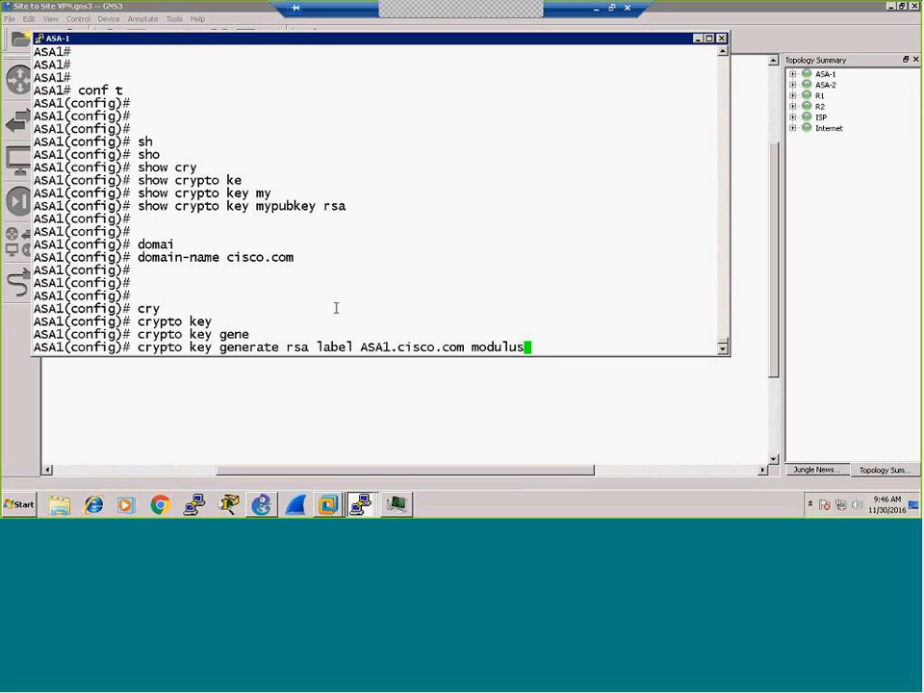
text( 1024)
key(Return)
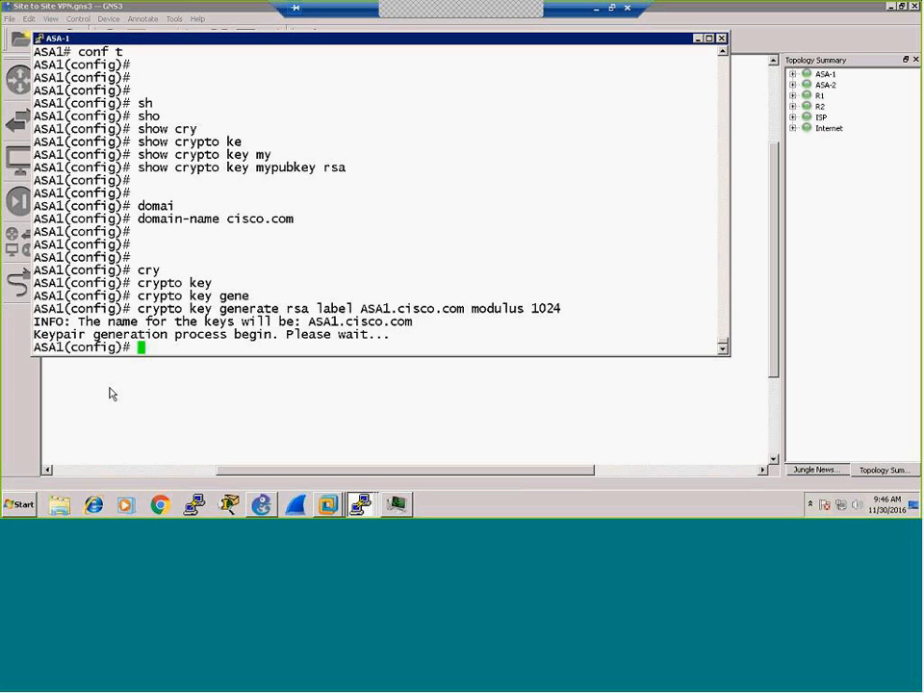
Step: Rerun 'show crypto key mypubkey rsa' to list the new 1024-bit ASA1.cisco.com key
key(Return)
key(Return)
key(Return)
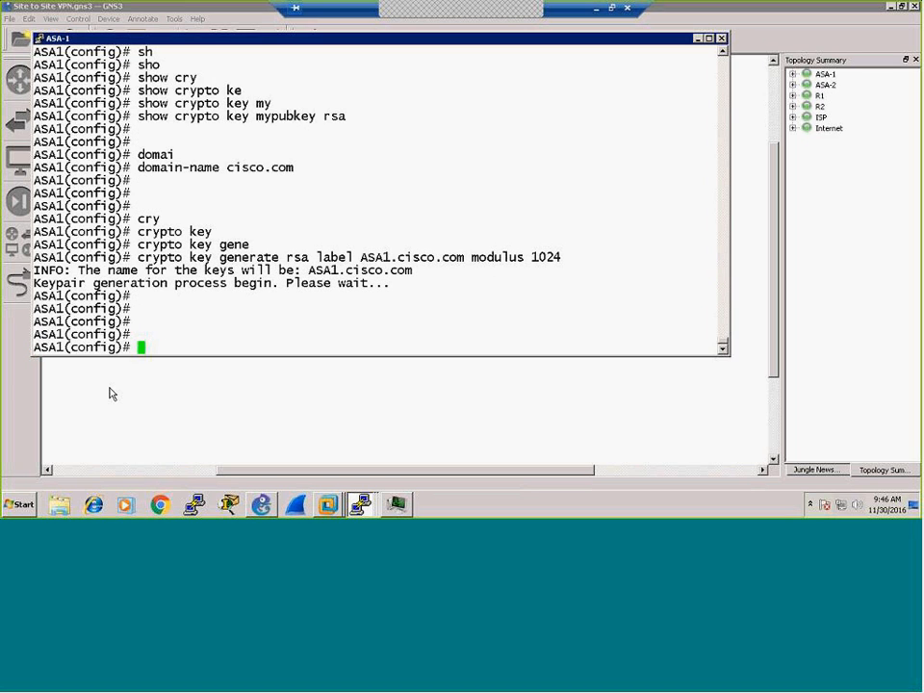
key(Up)
key(Up)
key(Up)
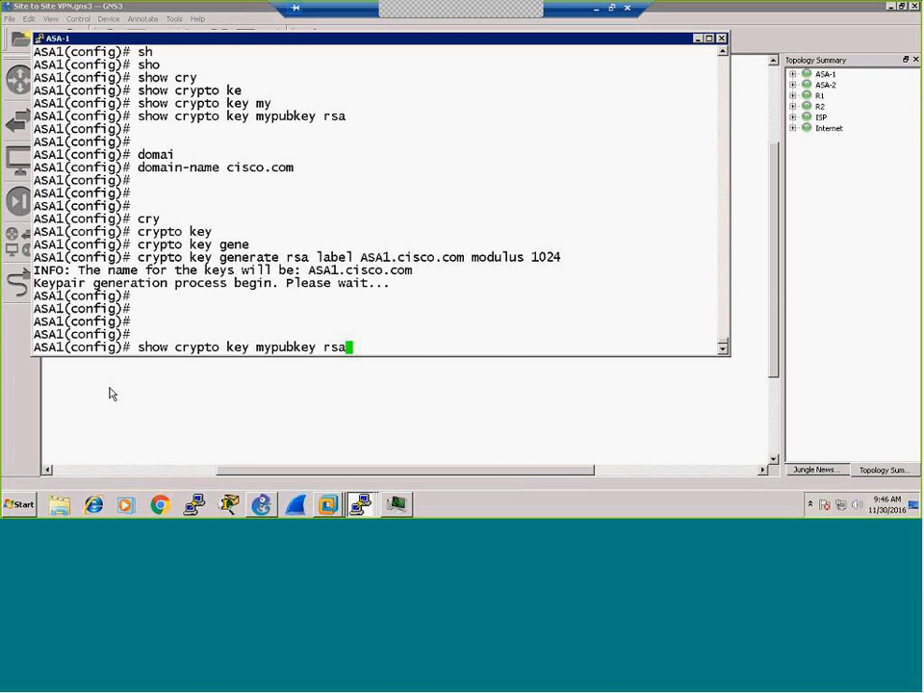
key(Return)
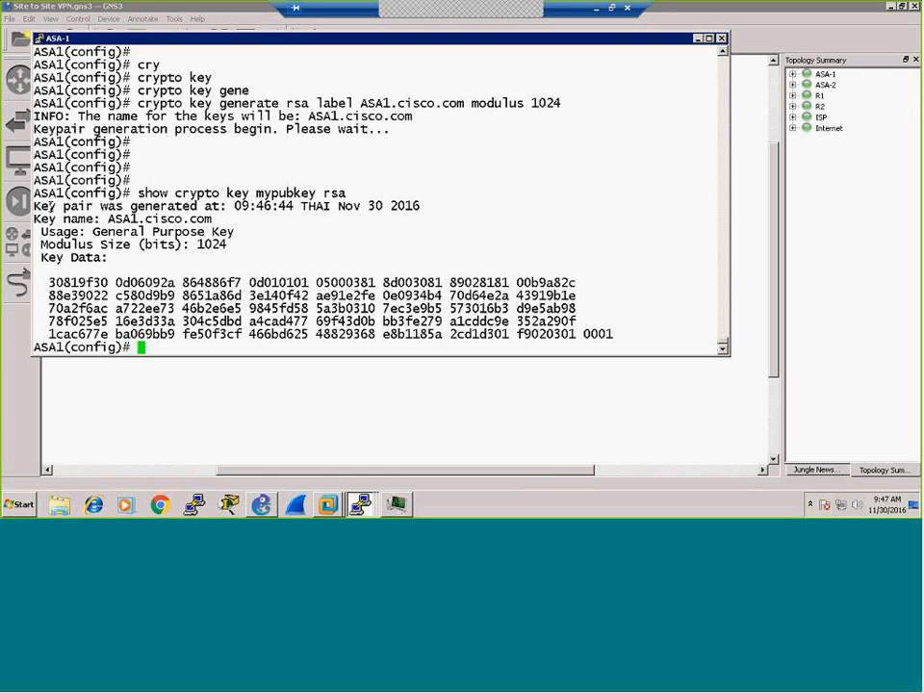
key(Return)
key(Return)
key(Return)
key(Return)
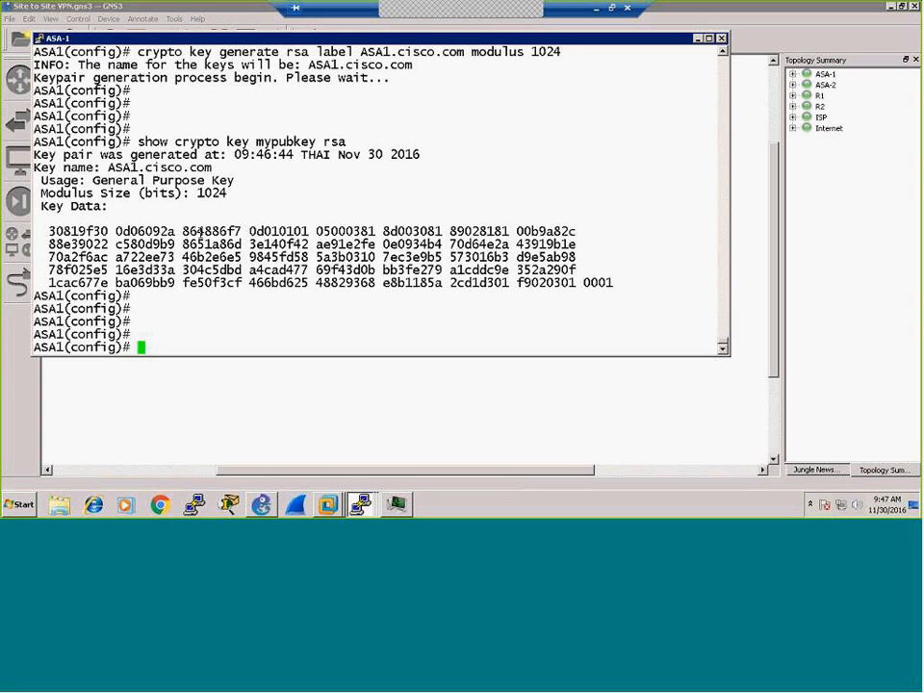
Step: Enter 'crypto ca trustpoint WINCA' to create the WINCA trustpoint
text(cry)
key(Tab)
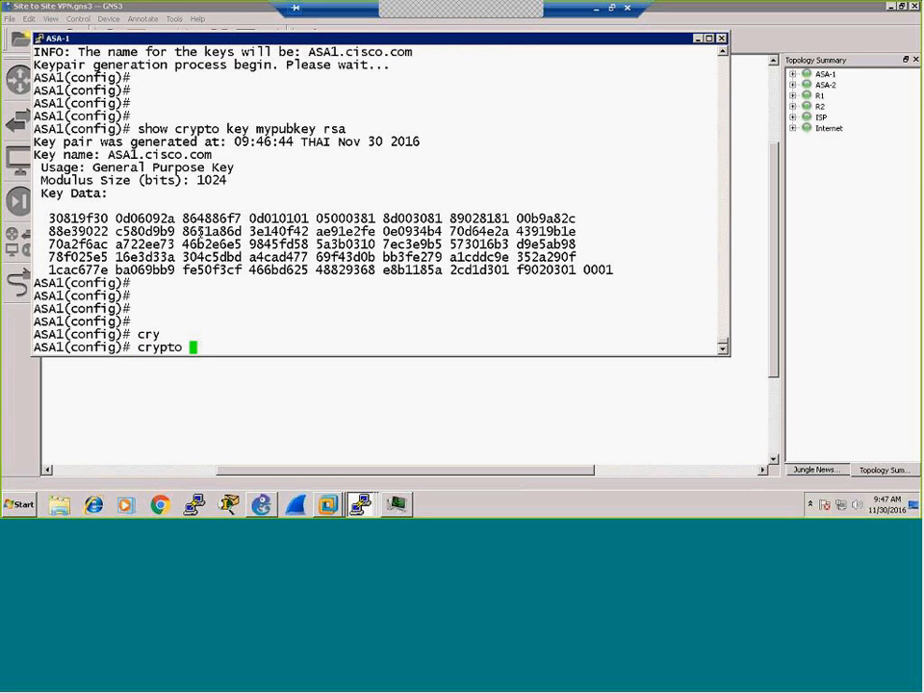
text(pk)
key(Tab)
key(BackSpace)
key(BackSpace)
text(c)
key(Tab)
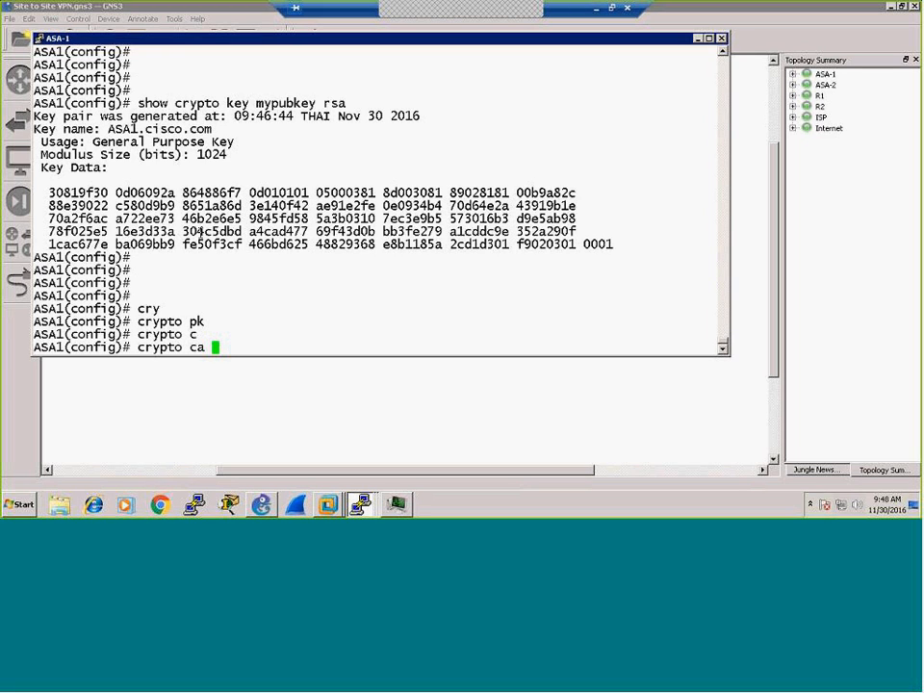
text(tru)
key(Tab)
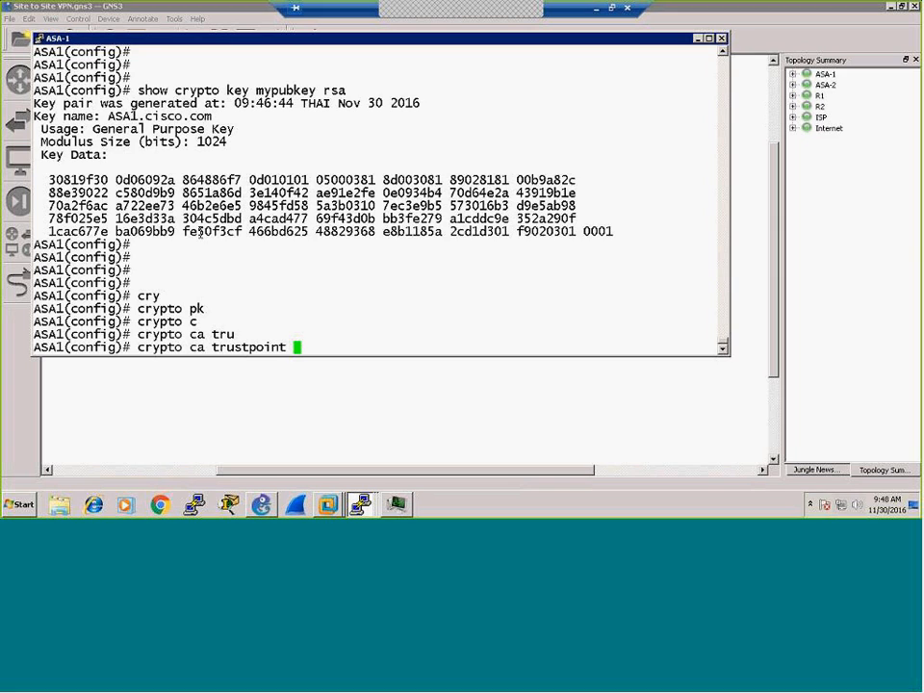
text(WINCA)
key(Return)
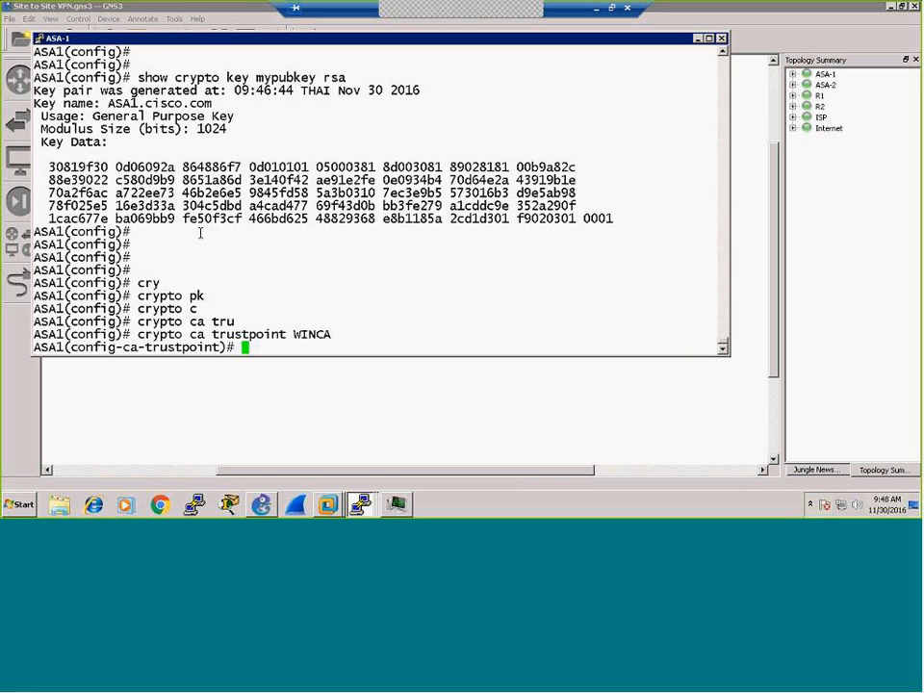
Step: Bind the ASA1.cisco.com key pair to the WINCA trustpoint
text(key)
key(Tab)
text(p)
key(Tab)
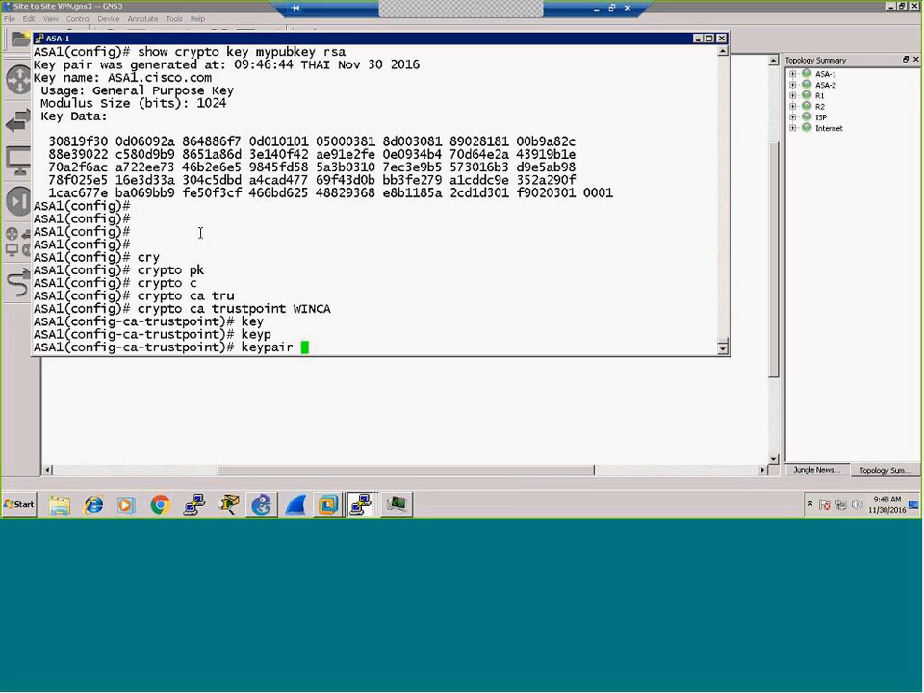
text(ASA1.cisco.com)
key(Return)
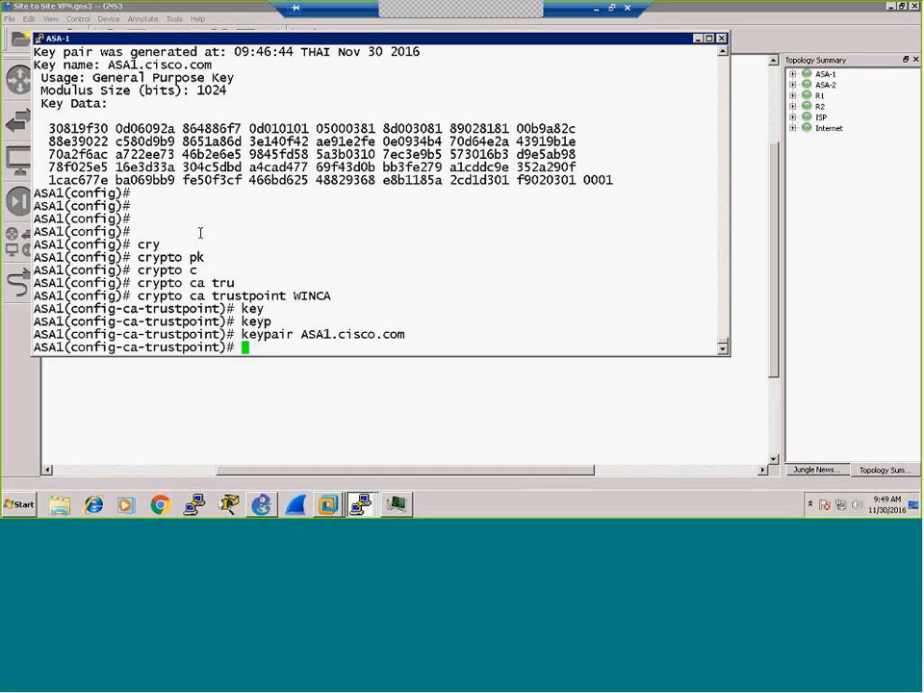
text(enr)
key(Tab)
text(u)
key(Tab)
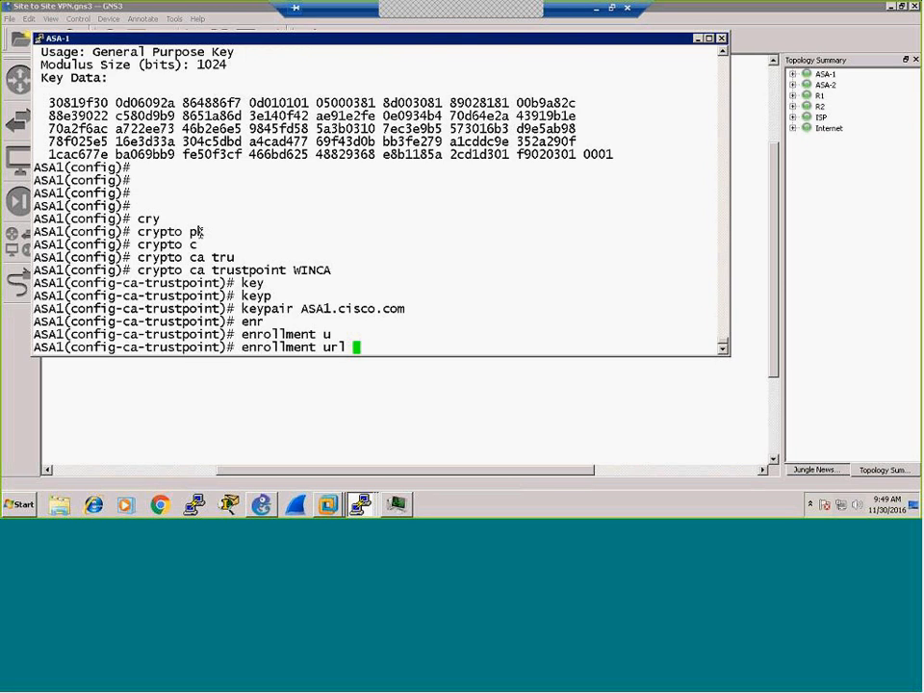
text(?)
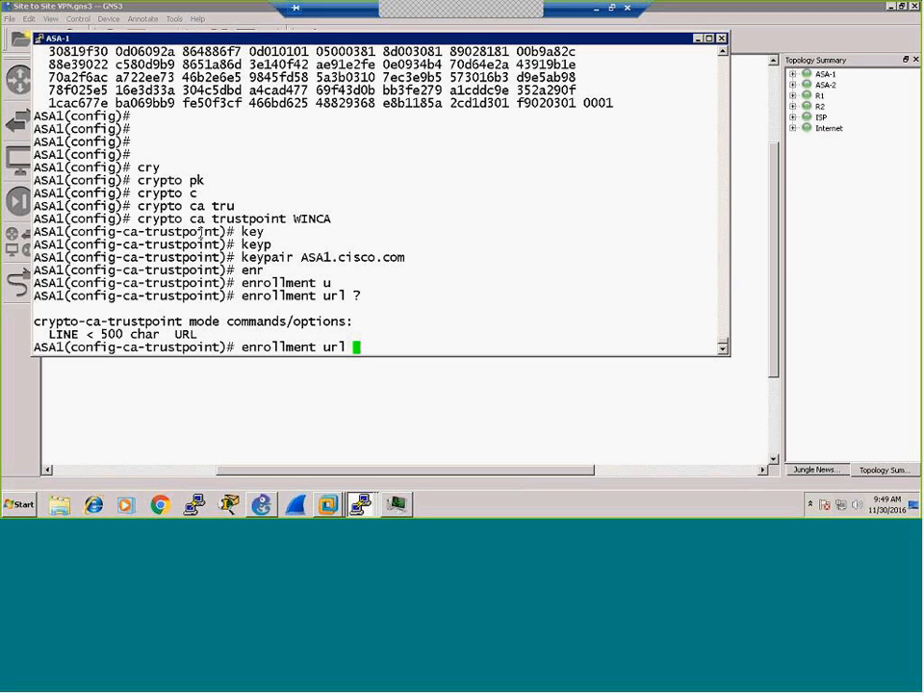
text(http://150.0)
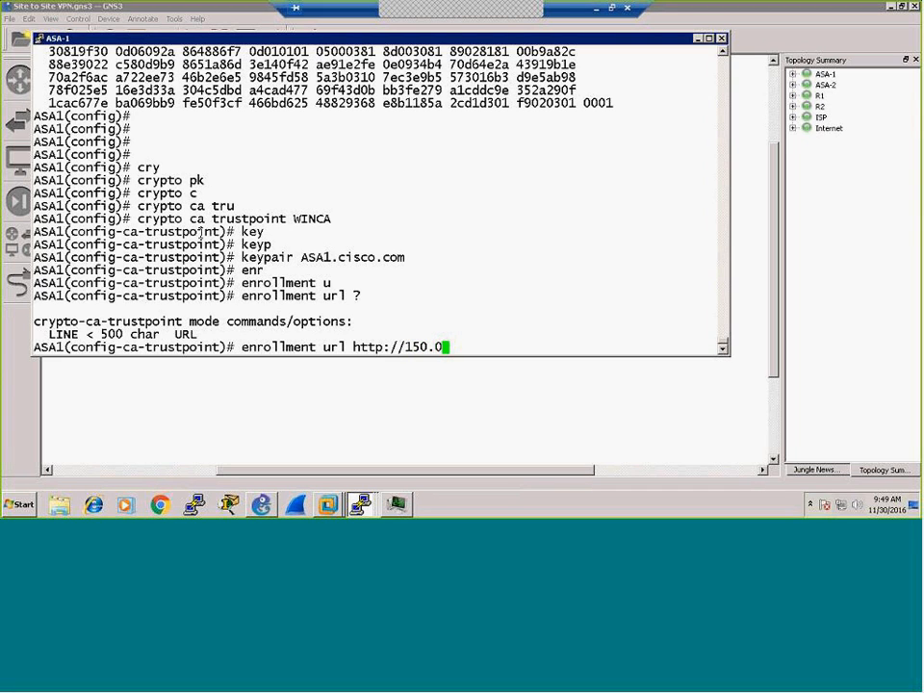
text(.150.100)
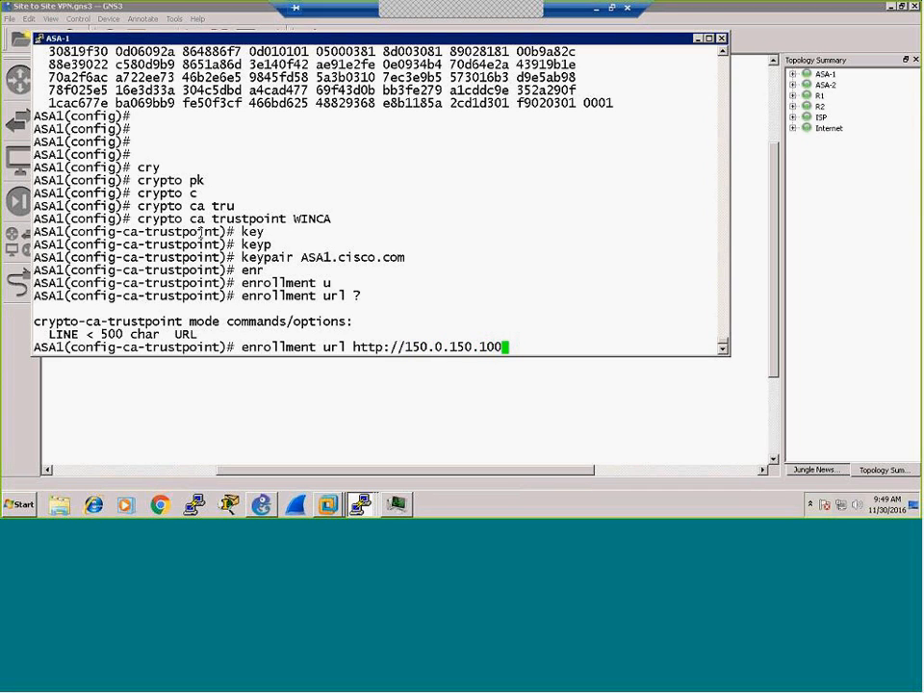
text(/certsrv/mscep)
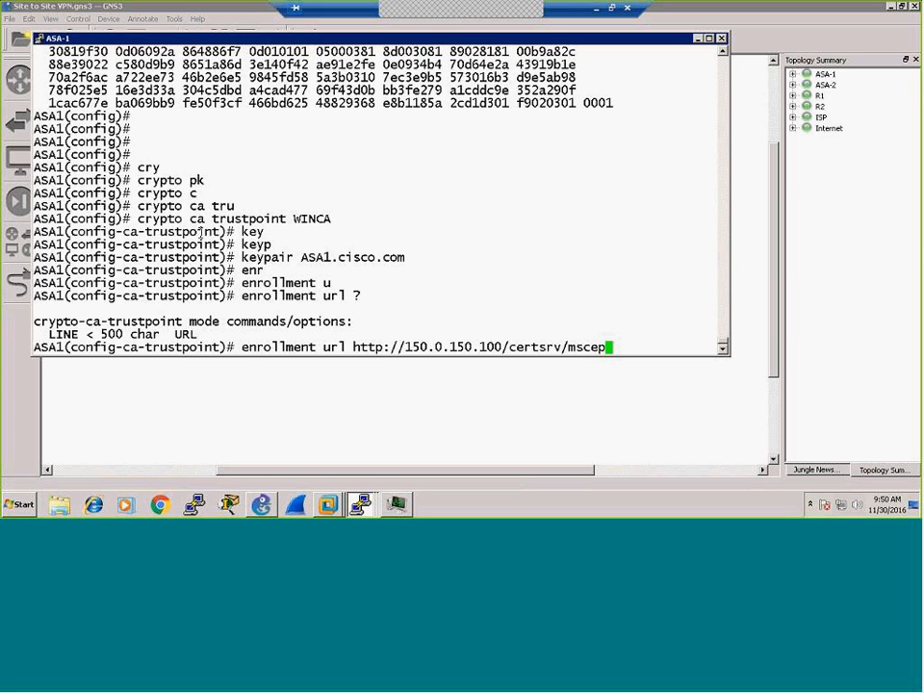
key(Return)
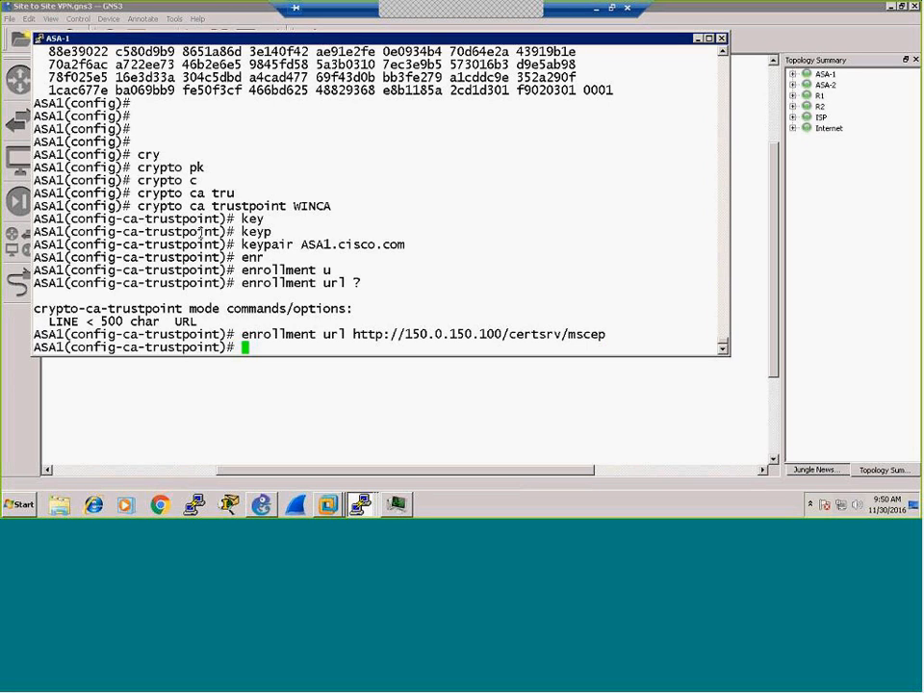
Step: List the trustpoint's available configuration commands with '?' and page through the help
text(?)
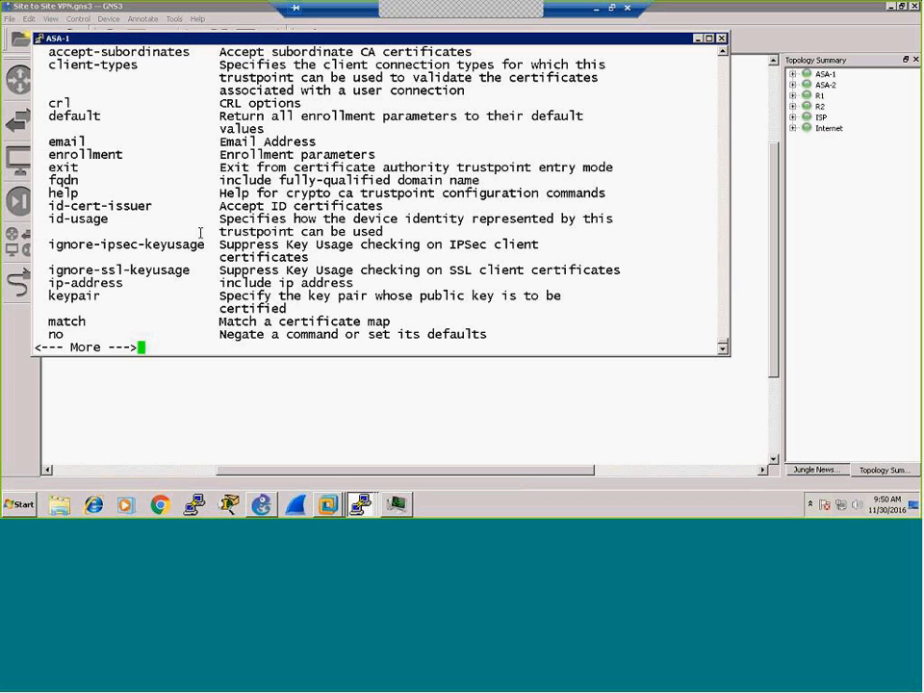
scroll(158, 147, up, 4)
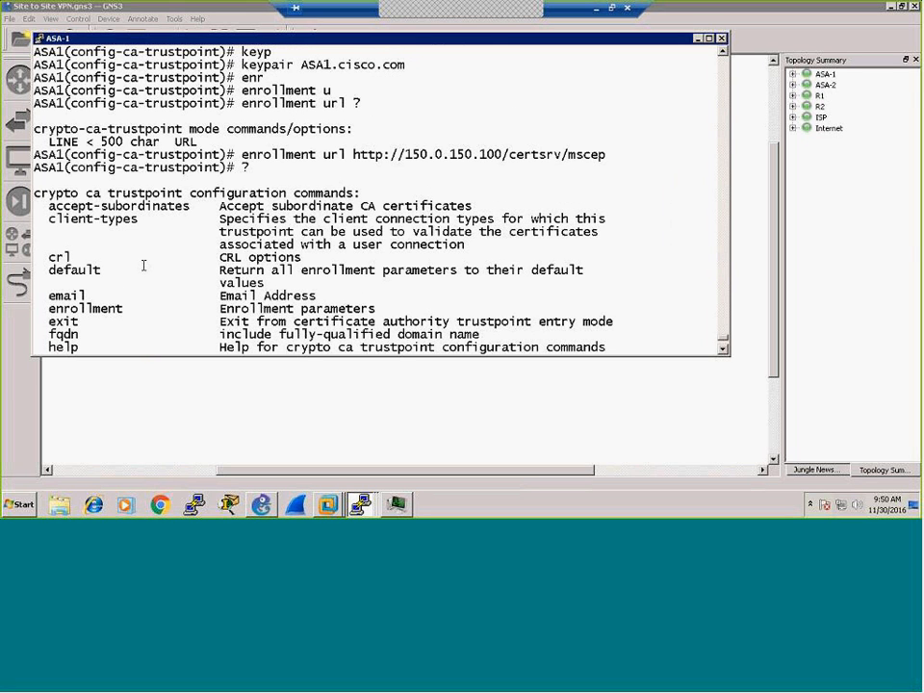
scroll(91, 212, down, 4)
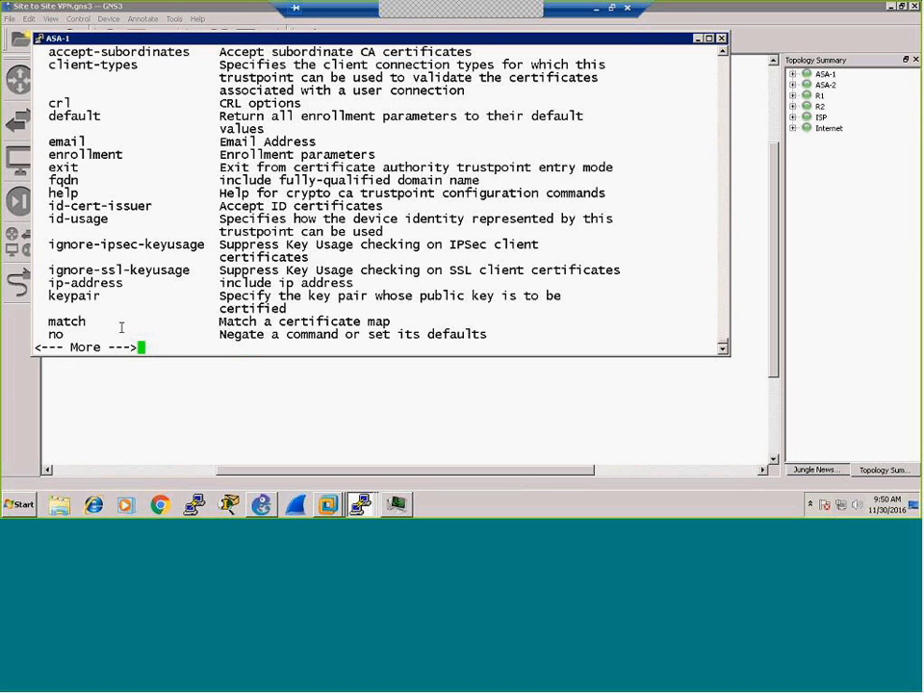
key(space)
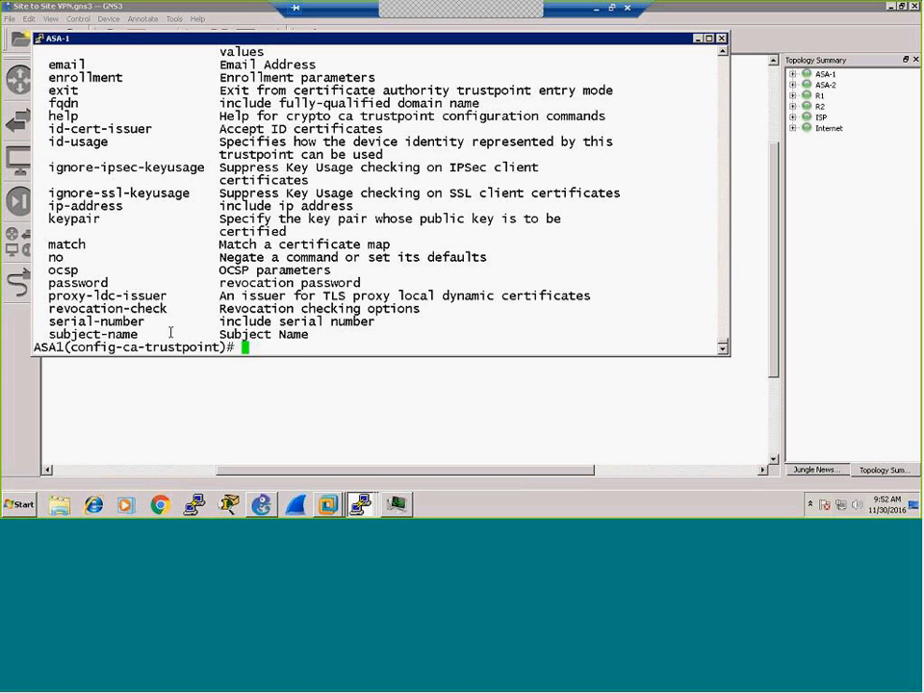
scroll(108, 190, up, 8)
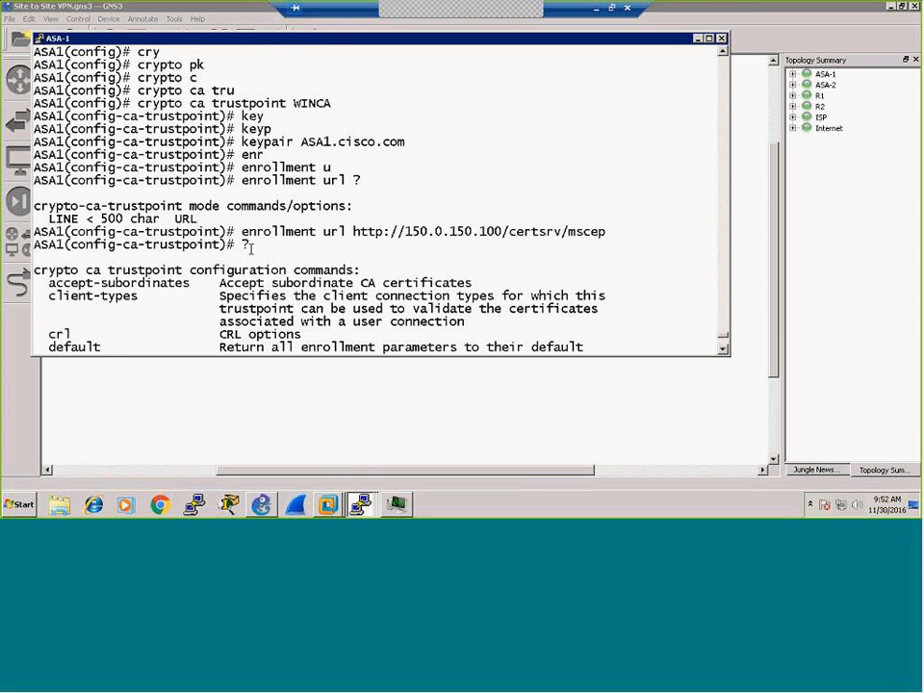
scroll(251, 249, down, 8)
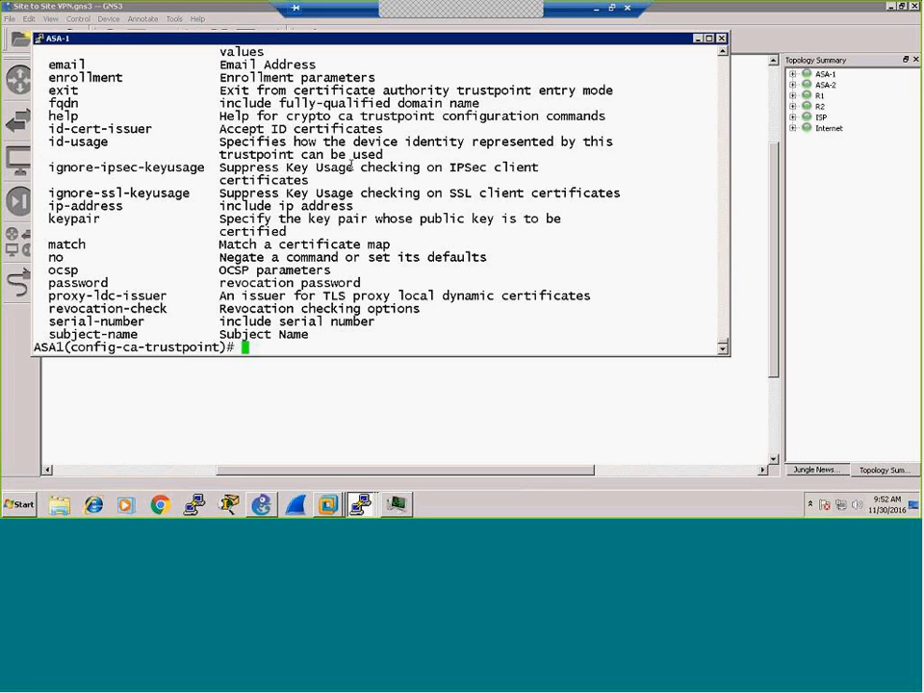
Step: Set the WINCA trustpoint's fqdn to ASA1.cisco.com
text(fqd)
key(Tab)
text(?)
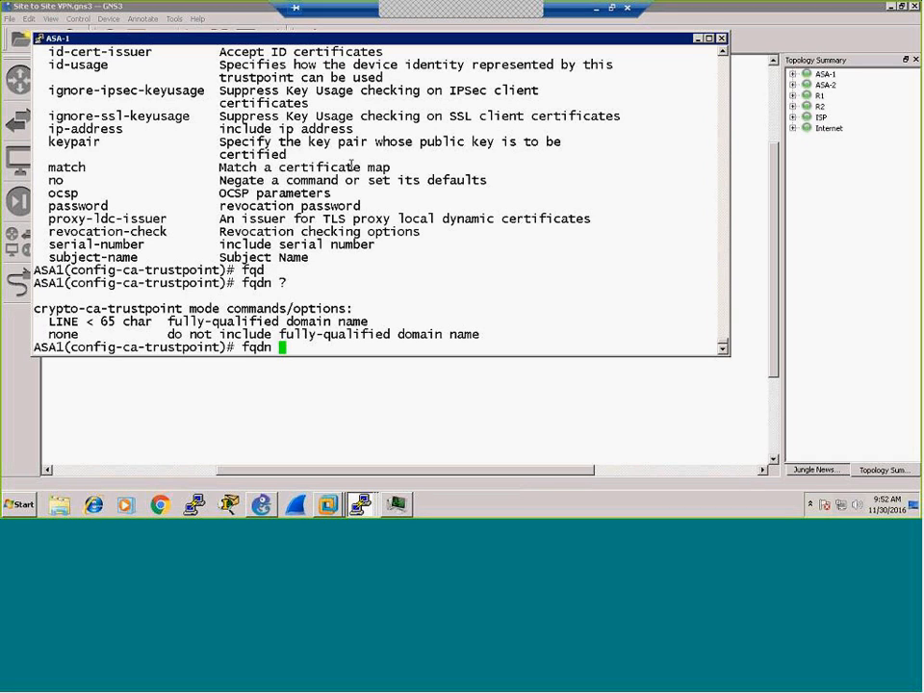
text(AS1)
key(BackSpace)
text(ASA1.cisco.com)
key(Return)
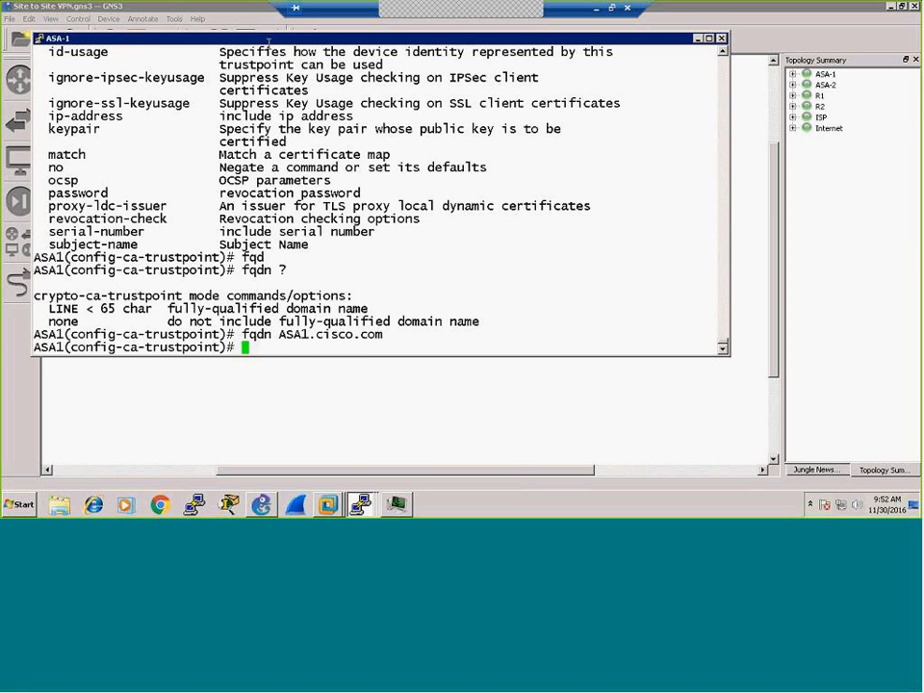
scroll(260, 111, up, 4)
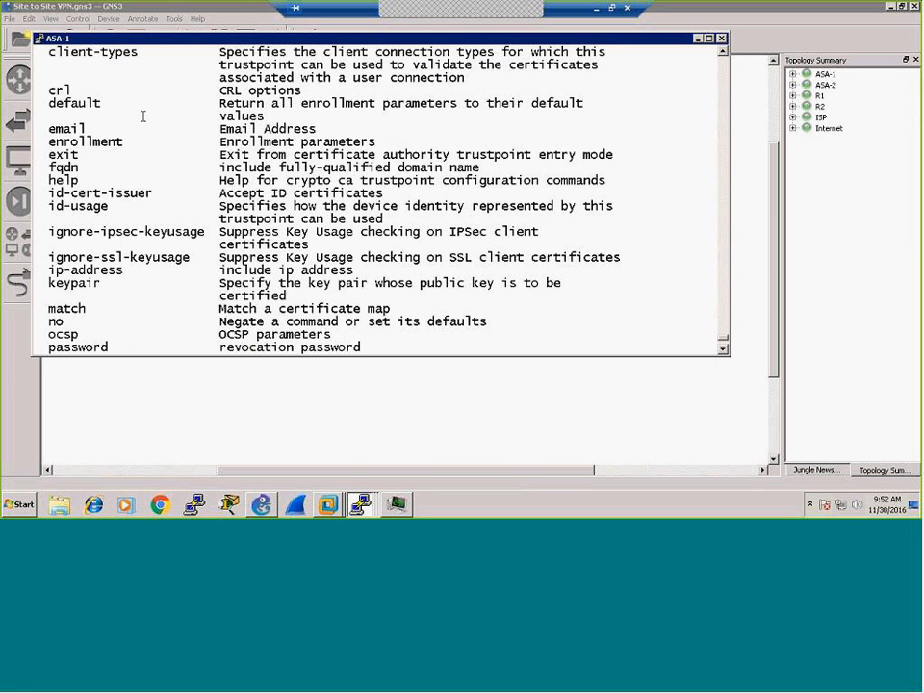
scroll(150, 240, down, 4)
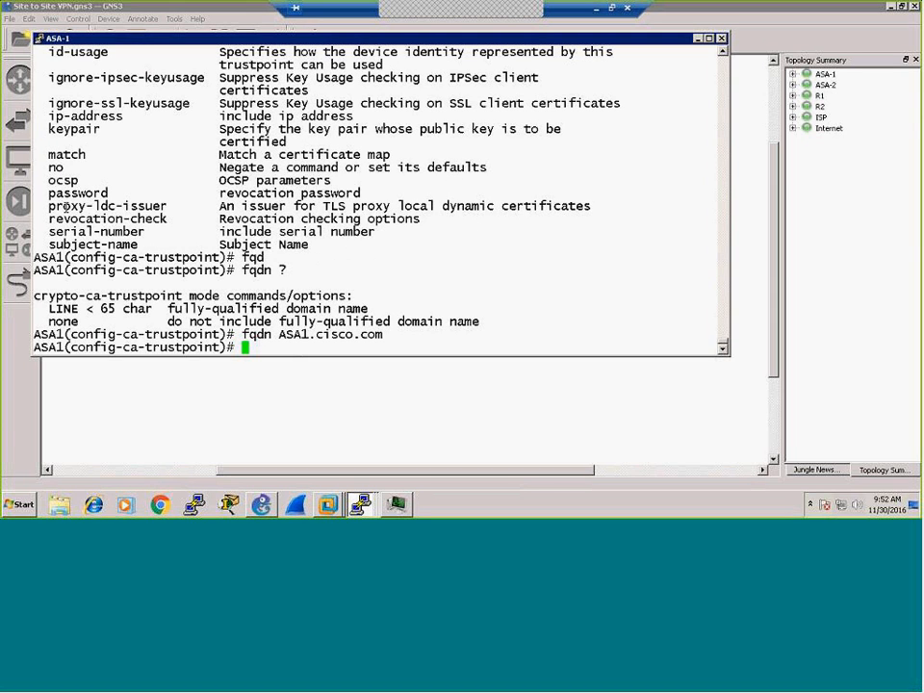
Step: Enable serial-number in WINCA certificate requests and begin a subject-name command
text(ser)
key(Tab)
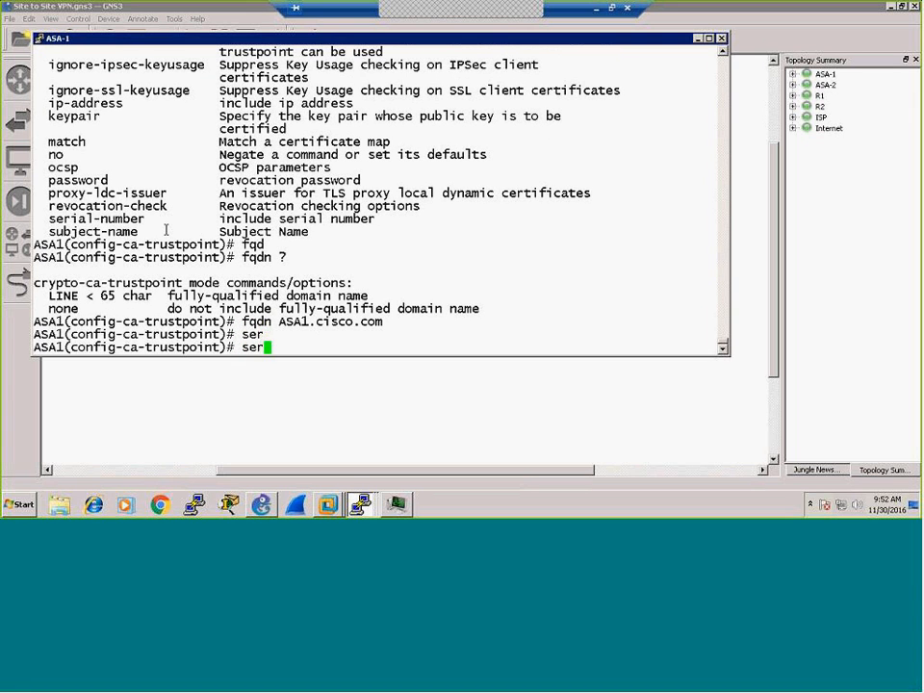
text(i)
key(Tab)
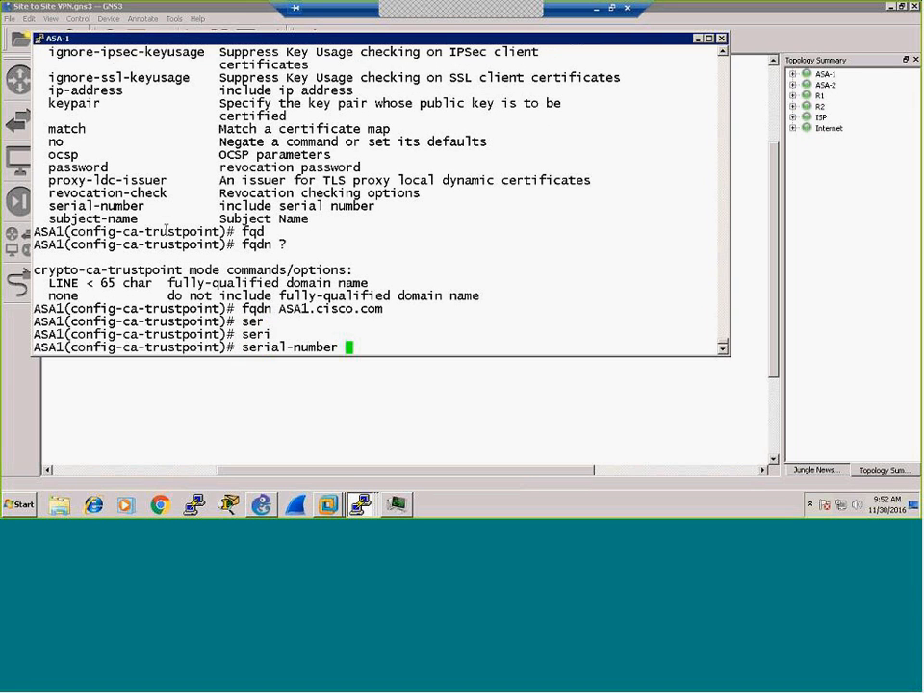
text(?)
key(Return)
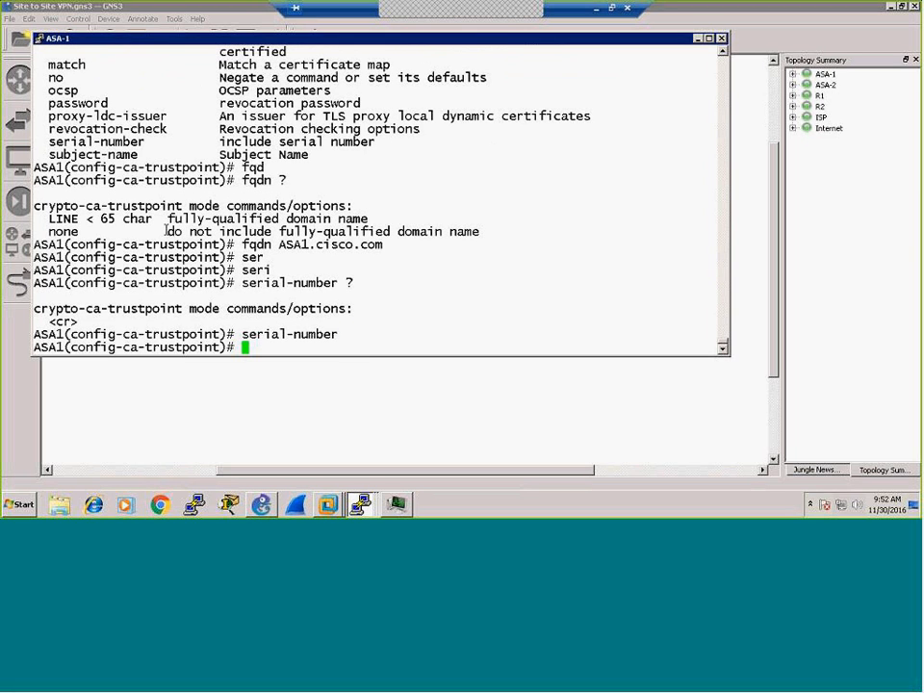
text(sub)
key(Tab)
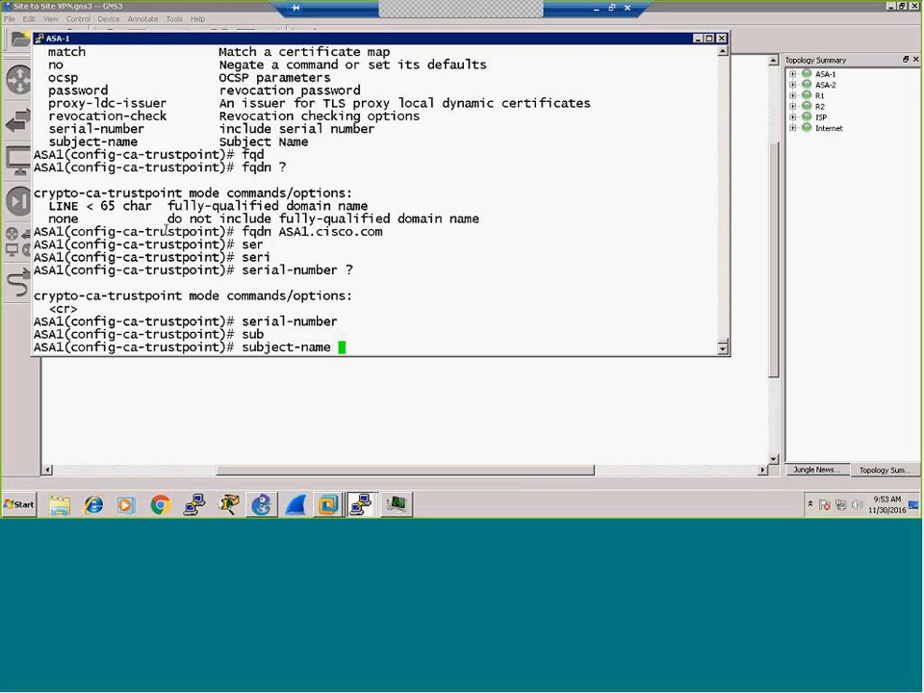
Step: List the subject-name options with '?' and start the value with ou=
text(?)
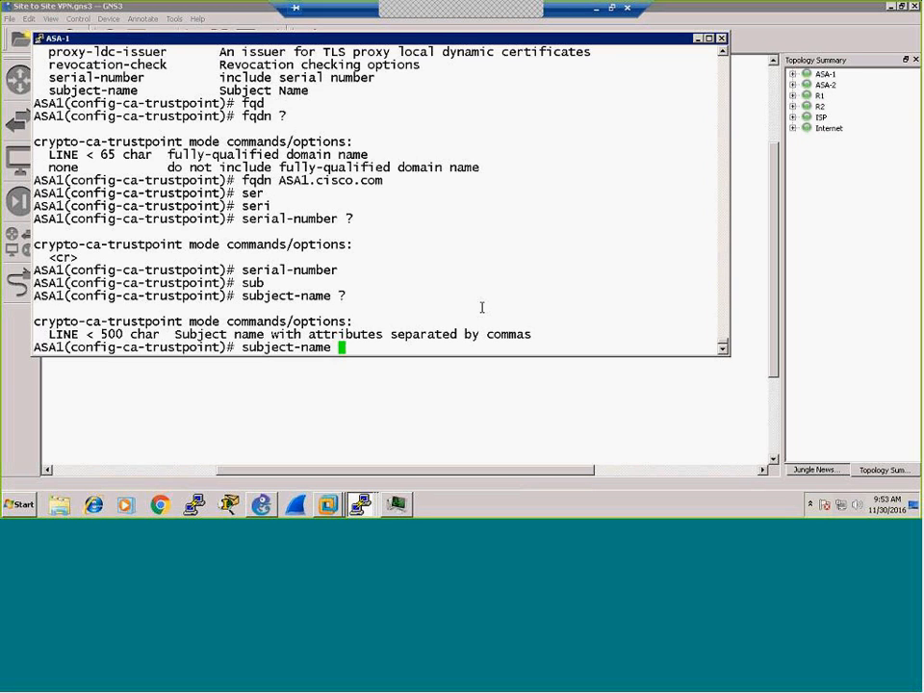
text(ou=)
Step: Enter the OU attribute as ou="Thailand Office", with the value in quotation marks
text(Thaila)
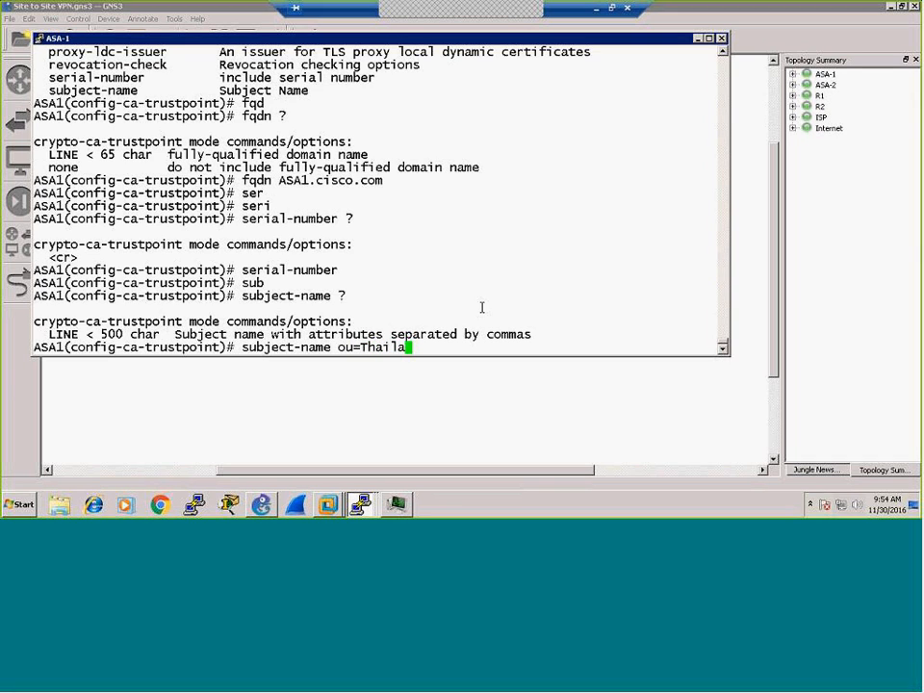
text(nd Office)
text(,)
key(BackSpace)
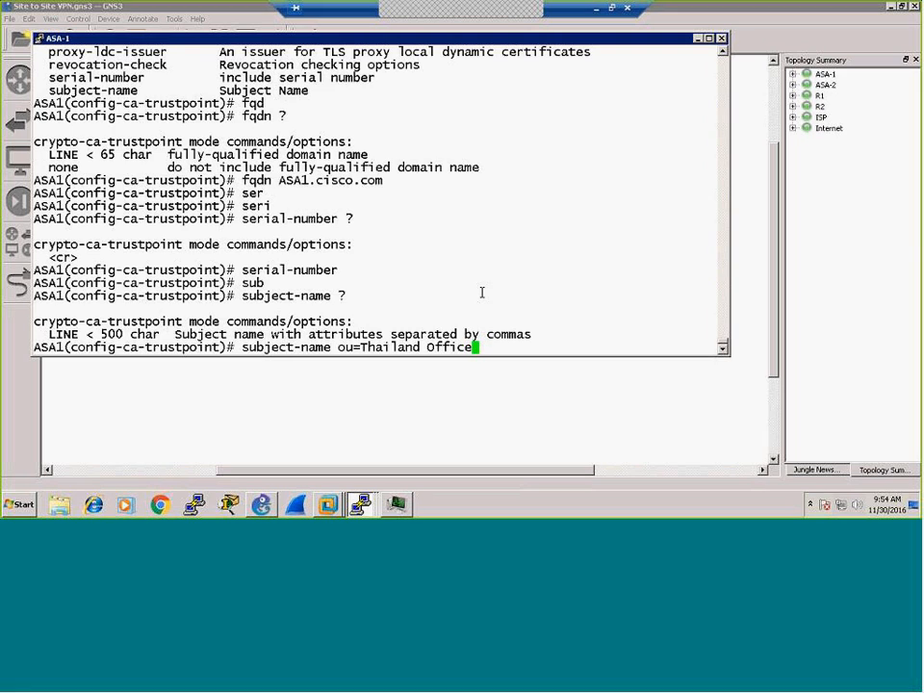
text(,)
key(Left)
key(Left)
key(Left)
key(Left)
key(Left)
key(Left)
key(Left)
key(Left)
key(Left)
key(Left)
key(Left)
key(Left)
key(Left)
key(Left)
key(Left)
key(Left)
key(Left)
key(Left)
key(Left)
text(")
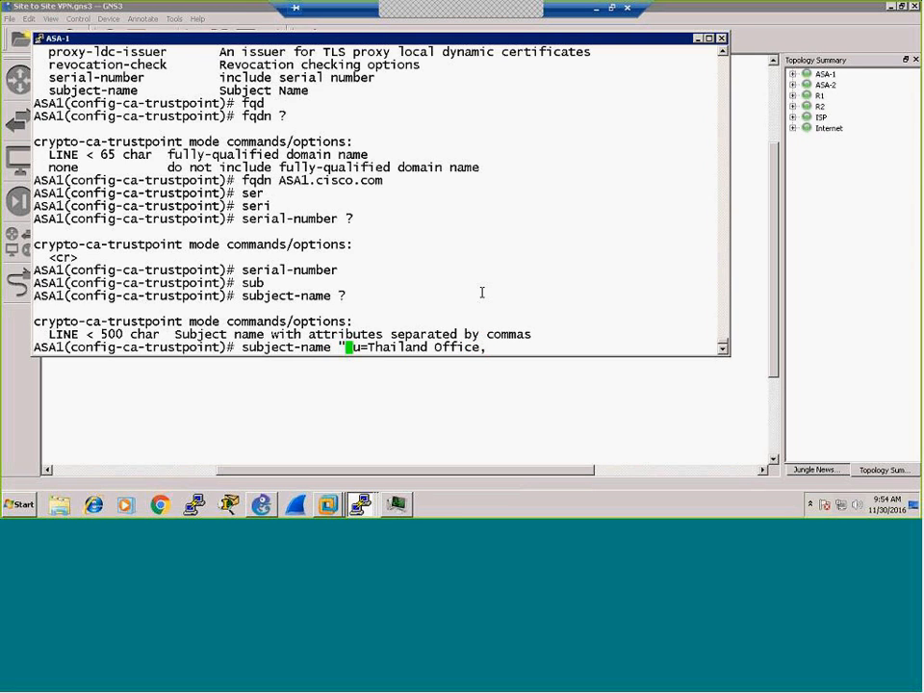
key(Right)
key(Right)
key(Right)
key(Left)
key(Left)
key(Left)
key(BackSpace)
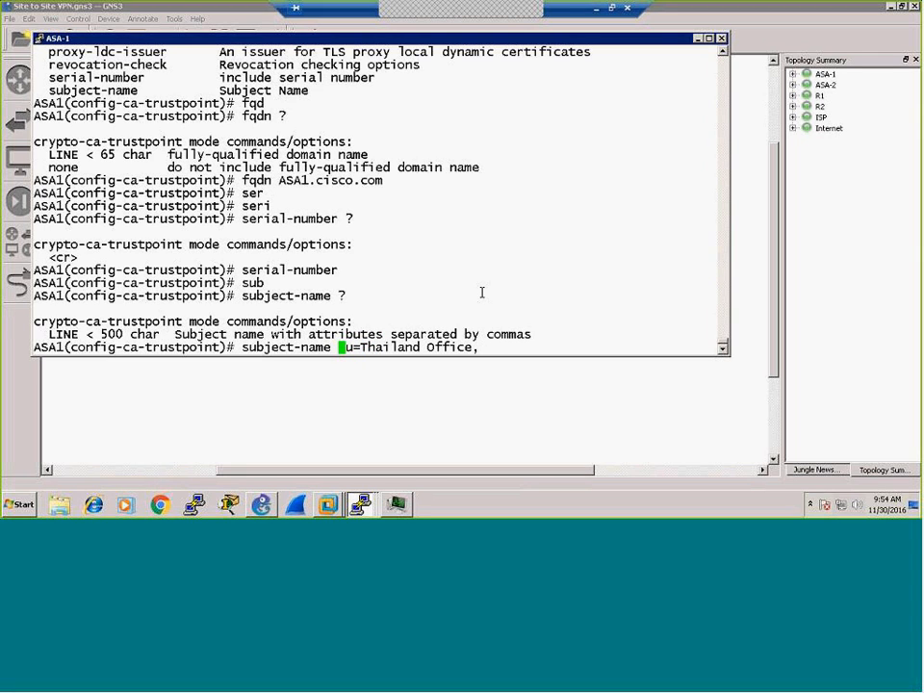
key(Right)
key(Right)
key(Right)
text(")
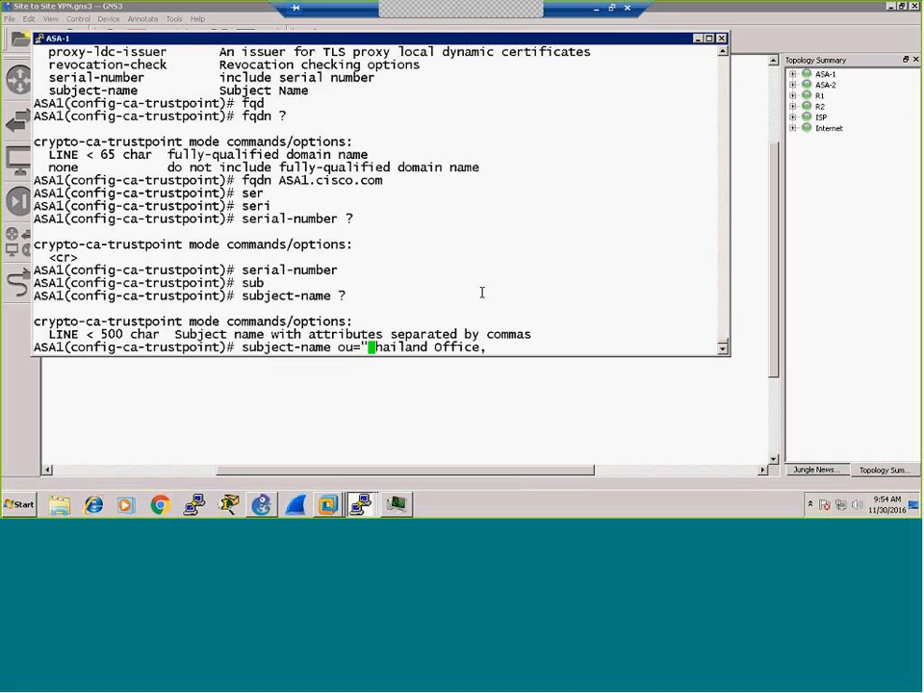
key(Right)
key(Right)
key(Right)
key(Right)
key(Right)
key(Right)
key(Right)
key(Right)
key(Right)
key(Right)
key(Right)
key(Right)
key(Right)
key(Right)
key(Right)
key(Right)
key(BackSpace)
text(",)
Step: Append cn=ASA1,dc=cisco,dc=com and apply the full subject name
text(cn=ASA1,)
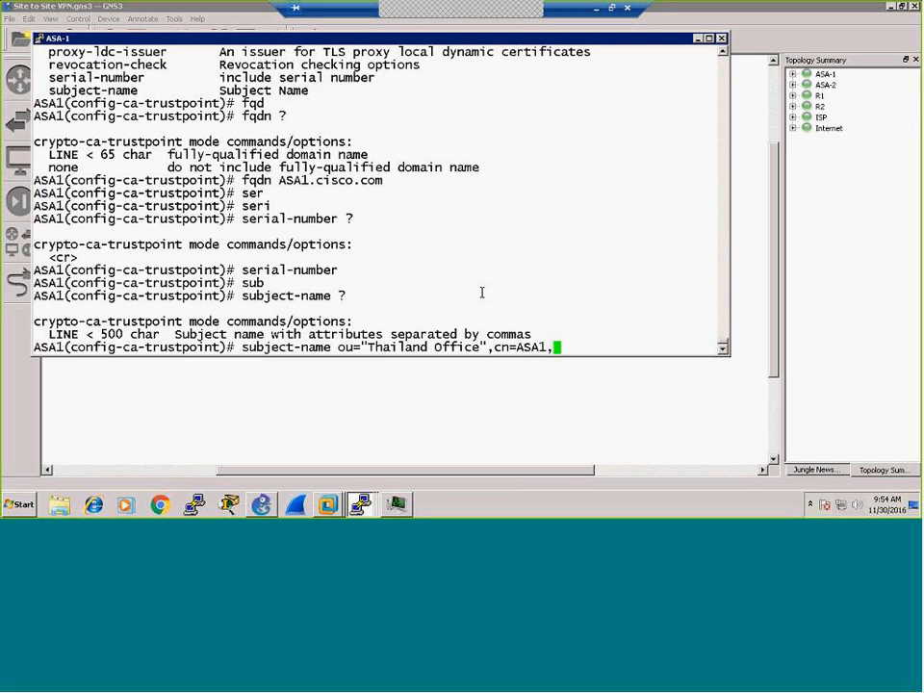
text(dc=cisco,dc=com)
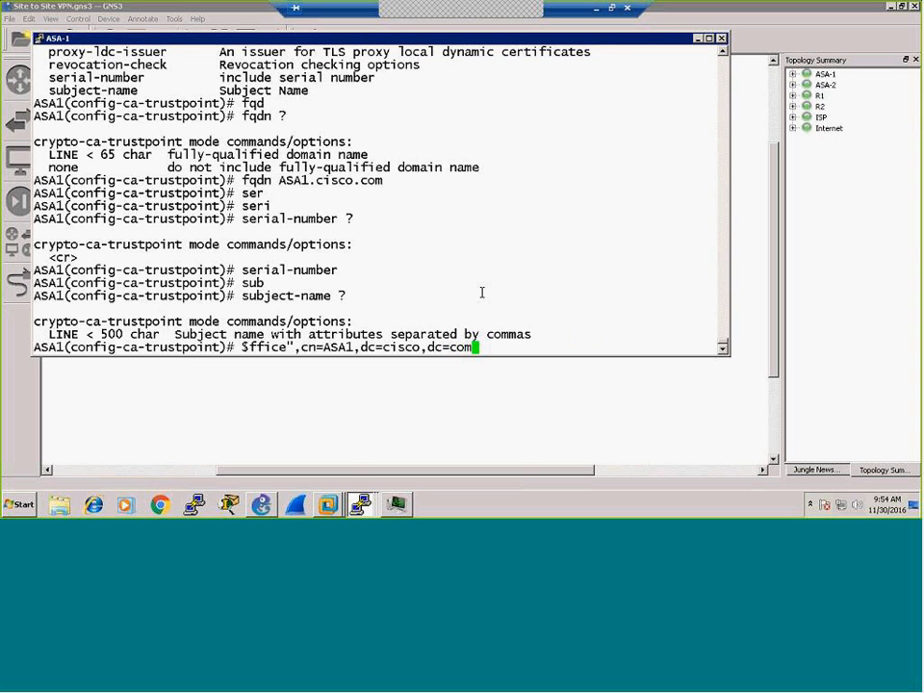
key(Return)
key(Return)
key(Return)
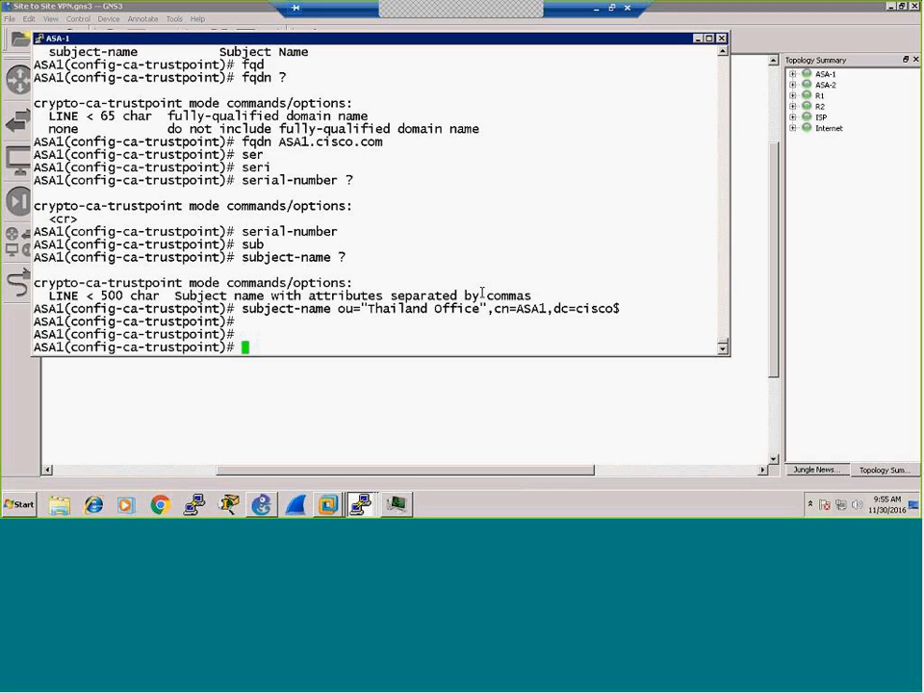
text(cr)
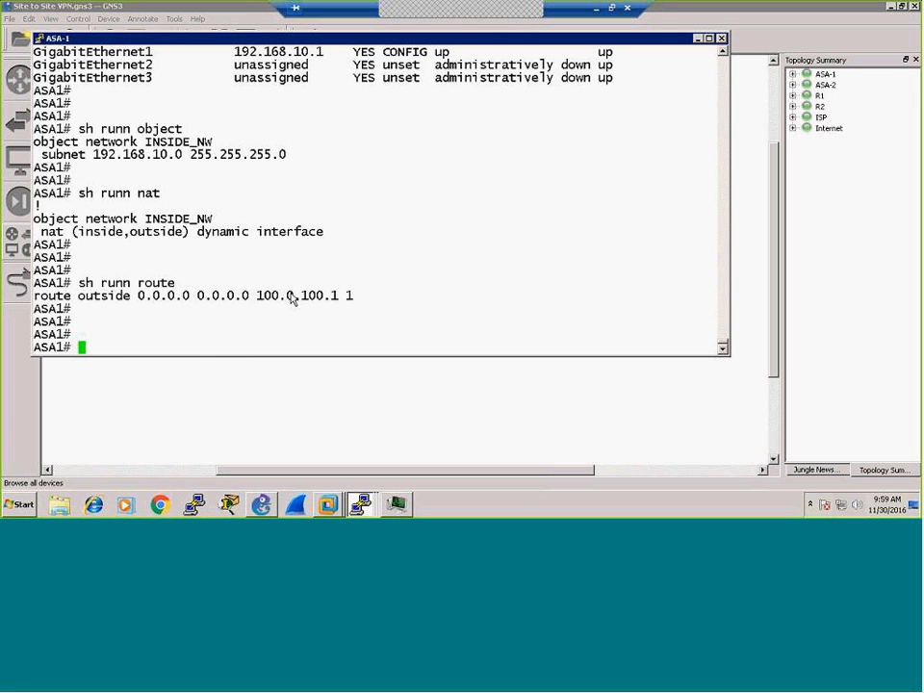
Step: Enter global config mode with conf t and display ASA1's clock with sh clock
double_click(283, 323)
click(255, 351)
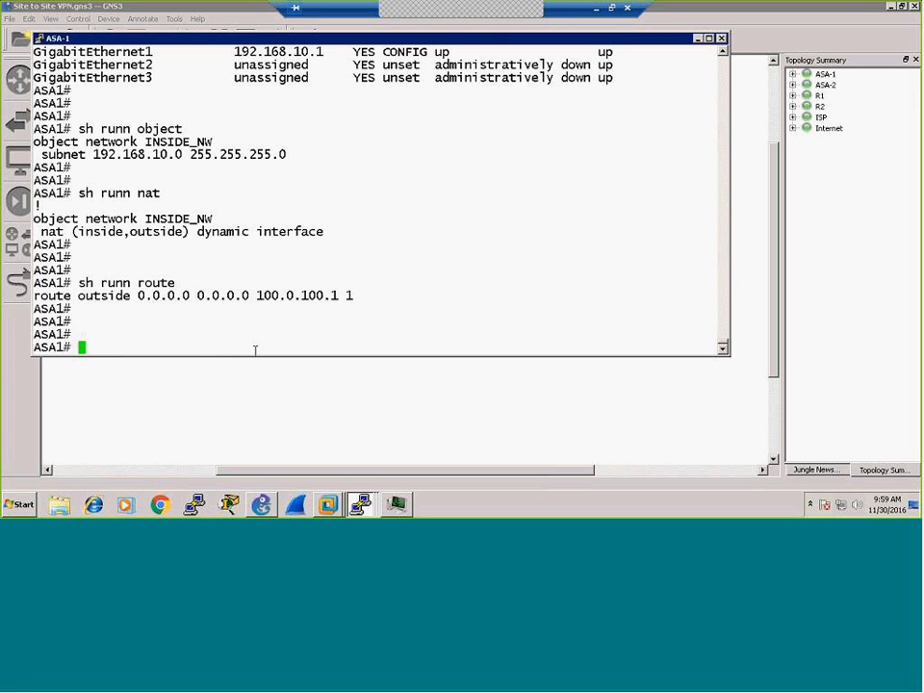
text(conf t)
key(Return)
key(Return)
key(Return)
key(Return)
key(Return)
key(Return)
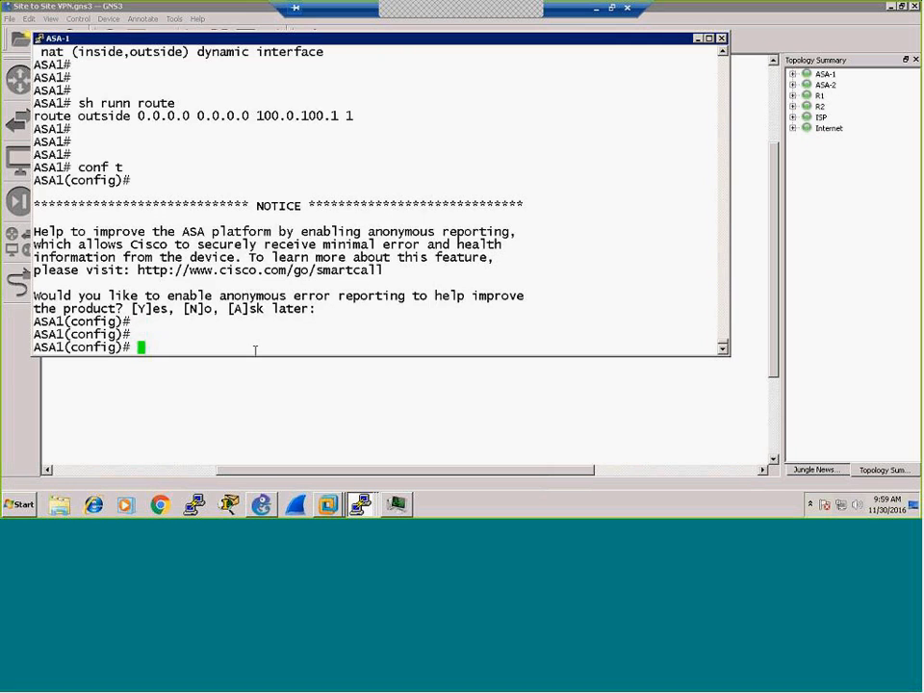
key(Return)
text(do sh clock)
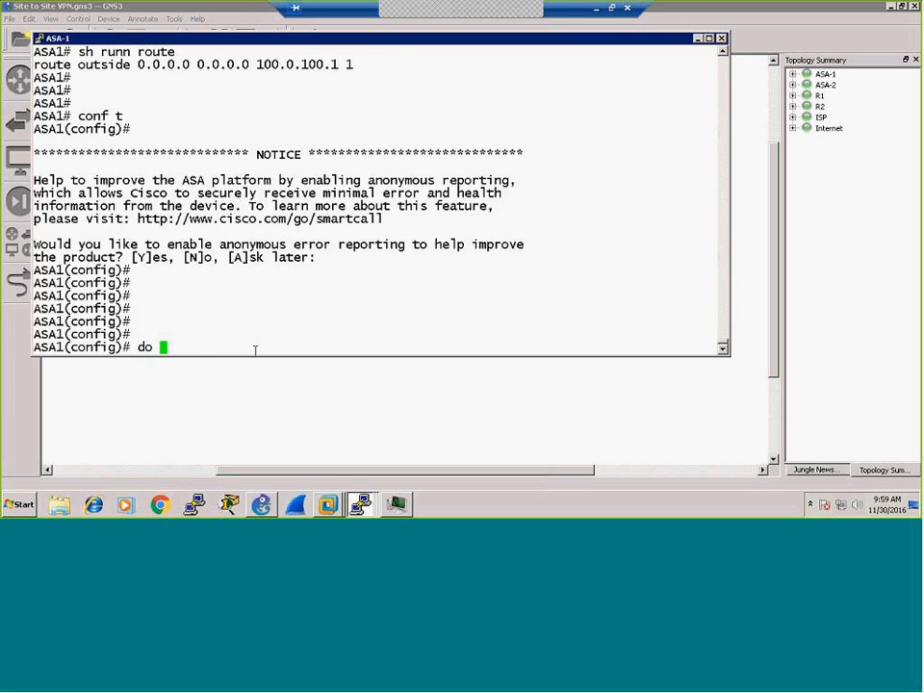
key(BackSpace)
key(BackSpace)
key(BackSpace)
key(BackSpace)
key(BackSpace)
key(BackSpace)
key(BackSpace)
key(BackSpace)
key(BackSpace)
key(BackSpace)
key(BackSpace)
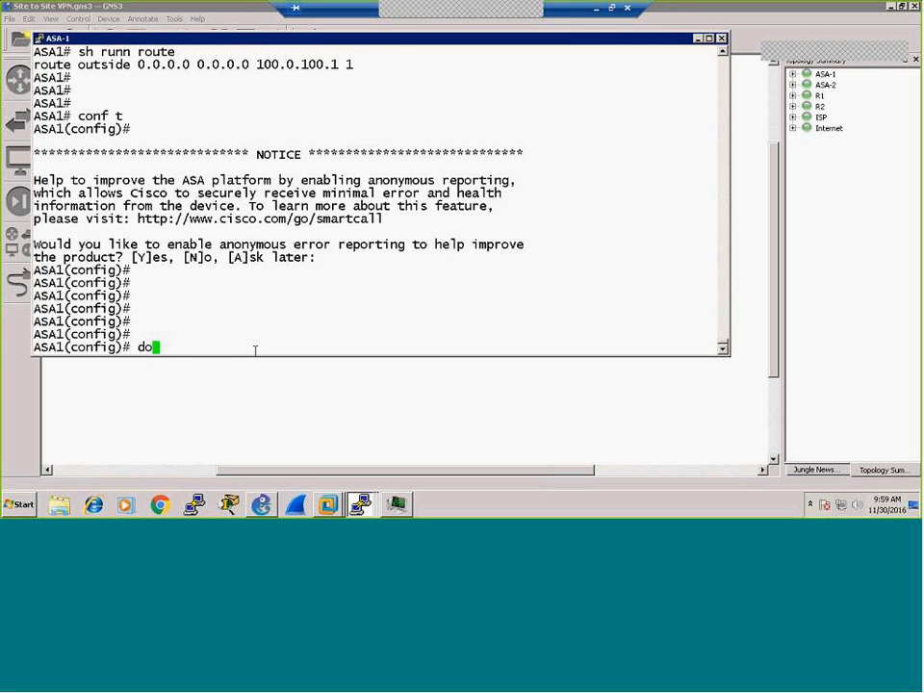
text(sh clock)
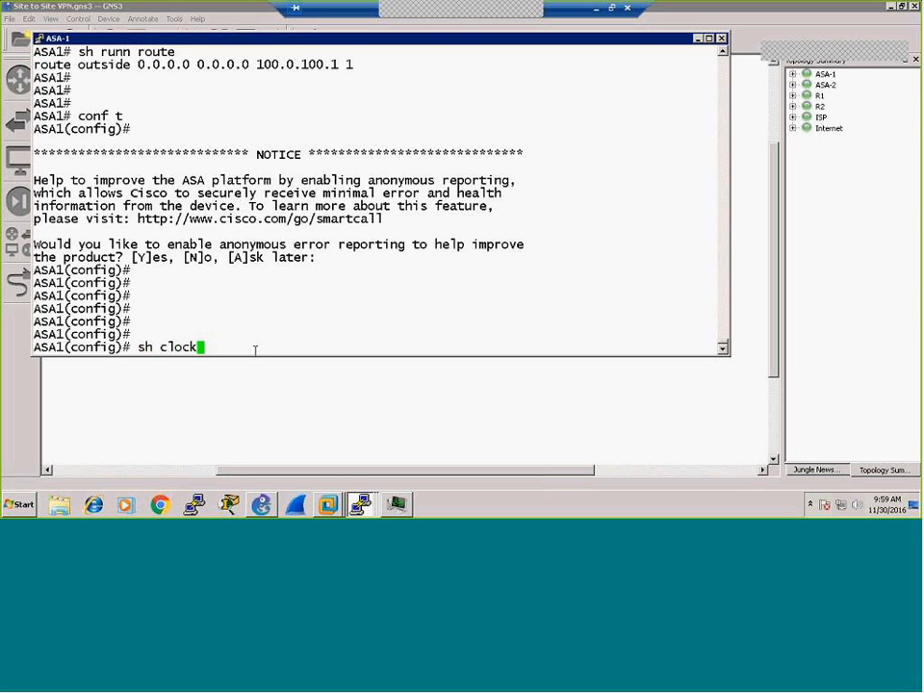
key(Return)
key(Return)
key(Return)
key(Return)
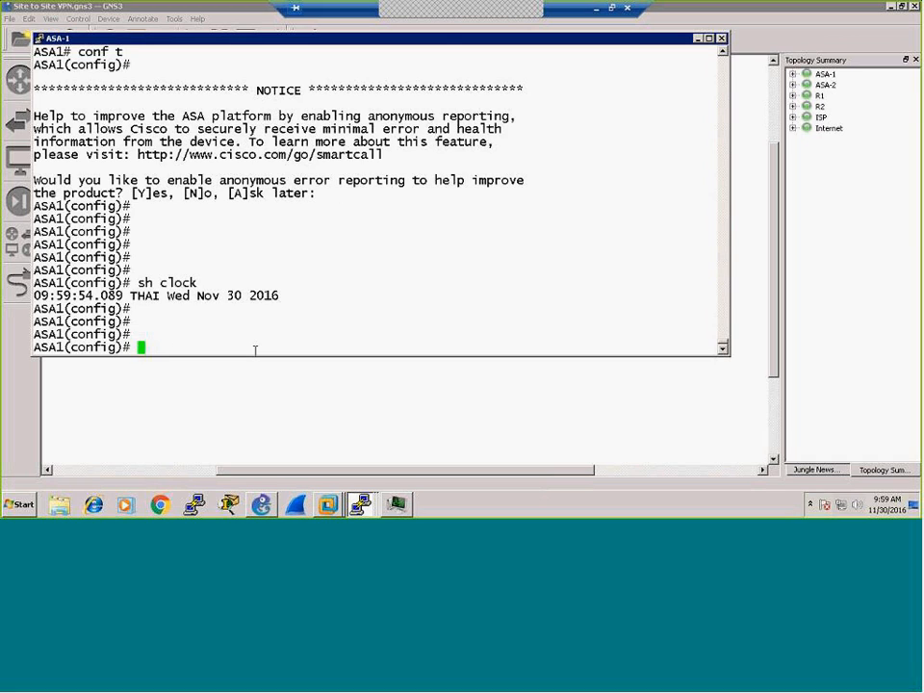
Step: Set the domain name to cisco.com with 'domain-name cisco.com'
text(domain)
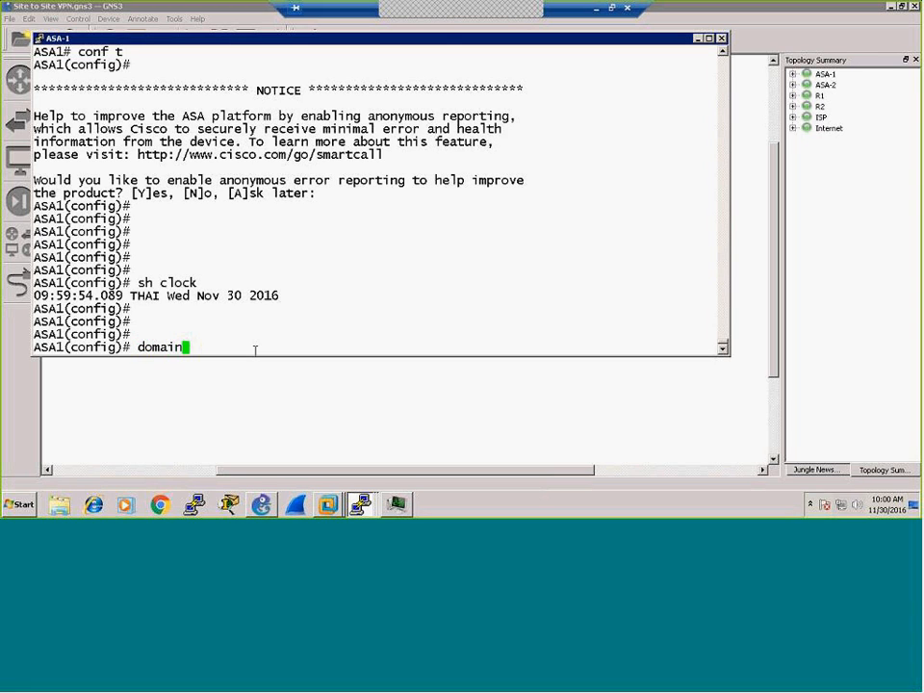
text(-name cisco.com)
key(Return)
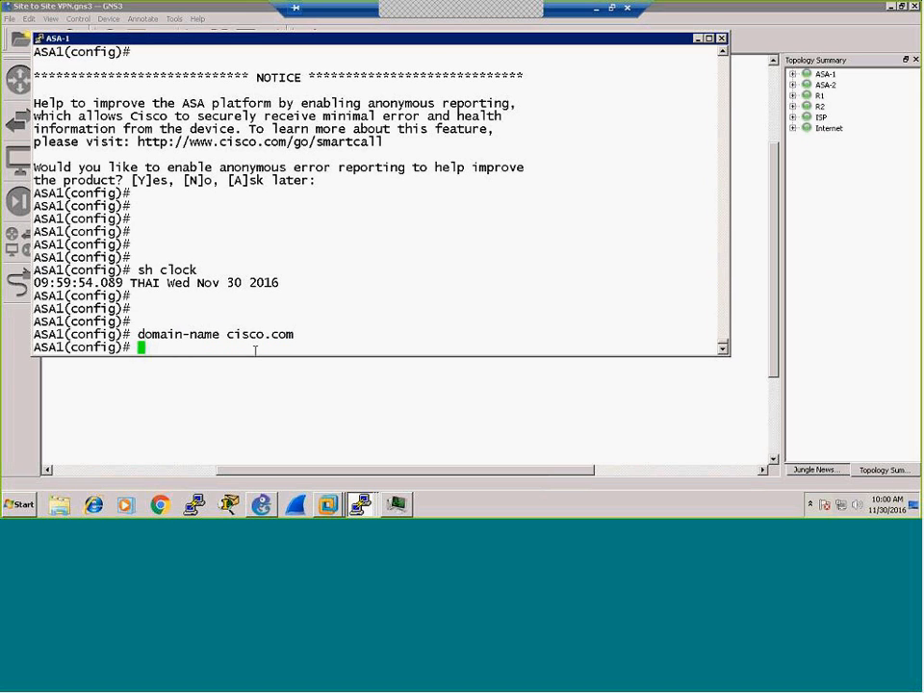
key(Return)
key(Return)
key(Return)
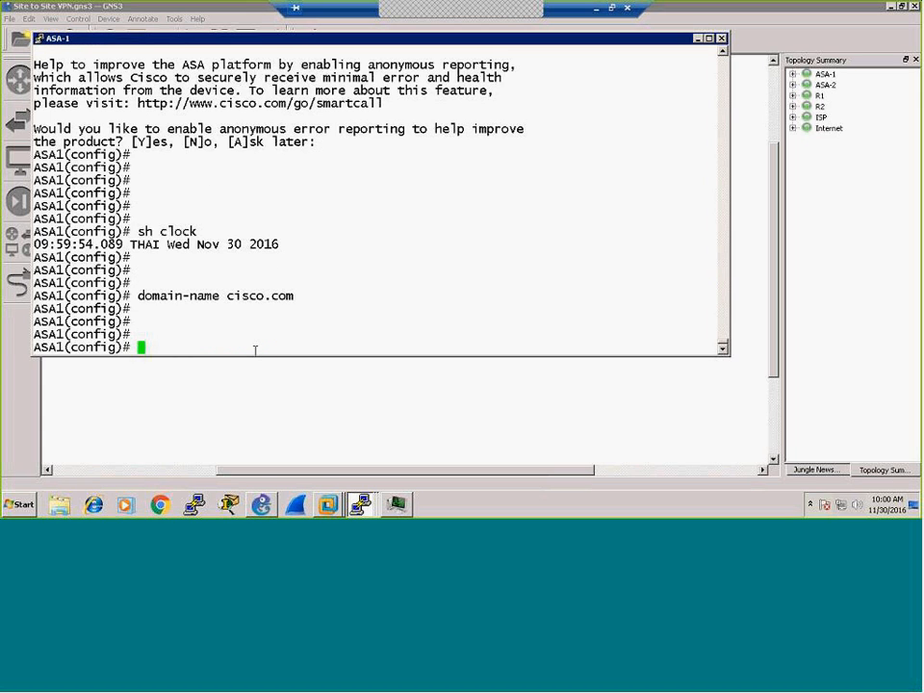
Step: Generate a 1024-bit RSA key pair labelled ASA1.cisco.com on ASA1
text(cry)
key(Tab)
text(key gen)
key(BackSpace)
text(ner)
key(Tab)
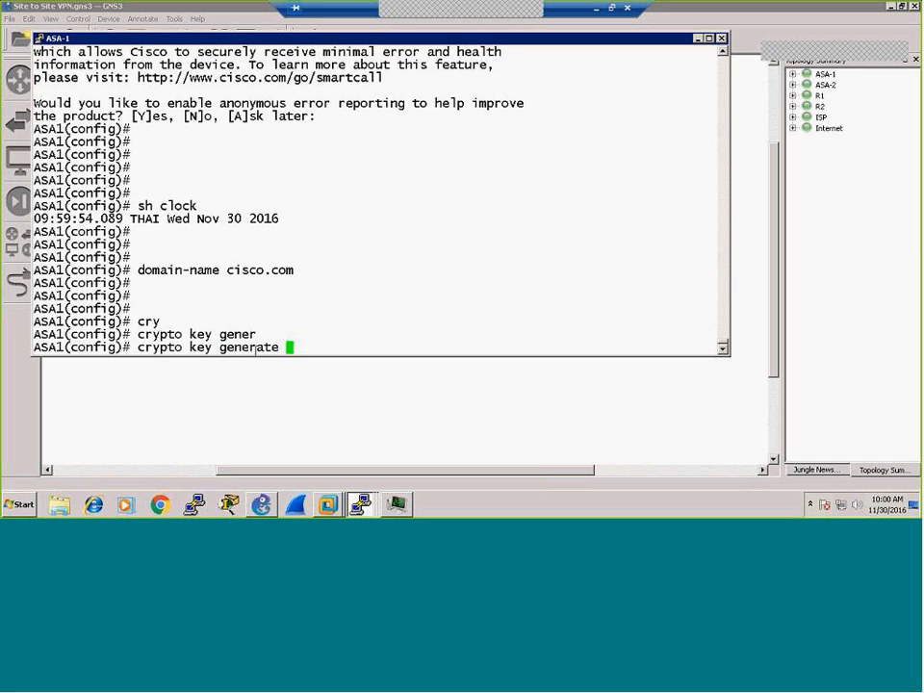
text(rsa label ASA1.cisco.com)
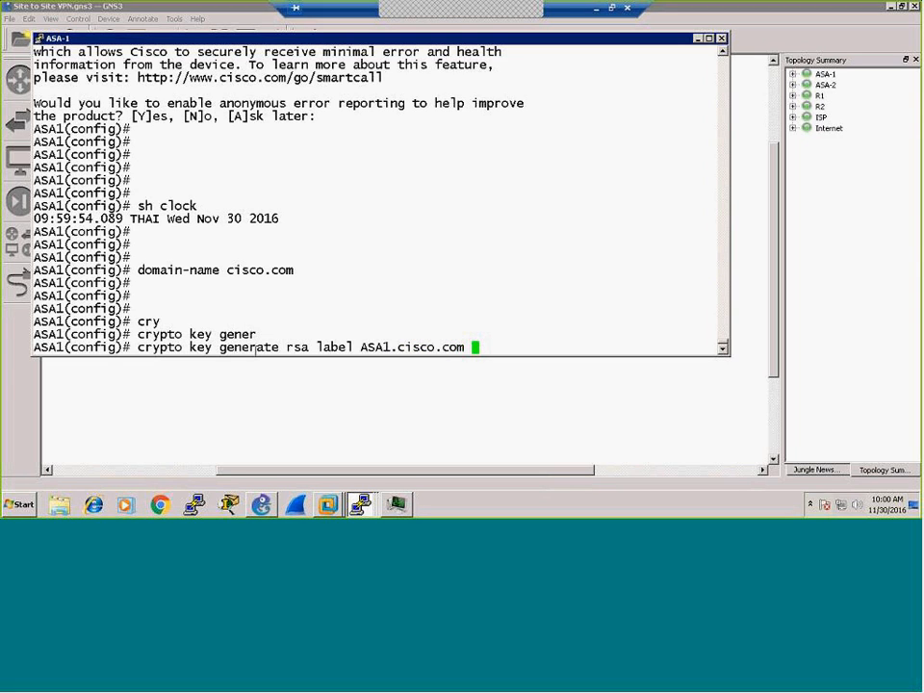
text( mod)
key(Tab)
text(1024)
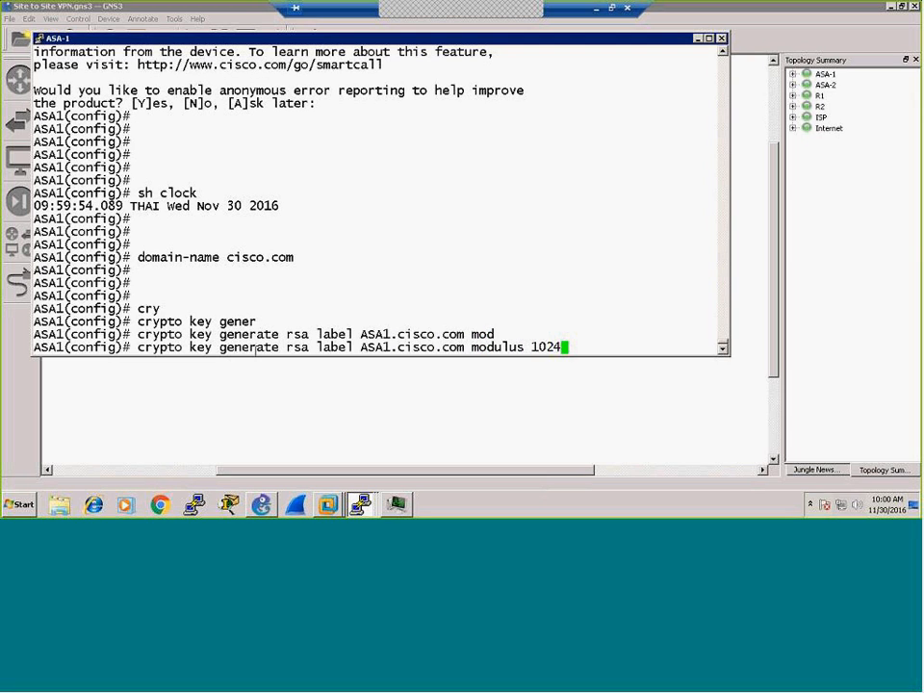
key(Return)
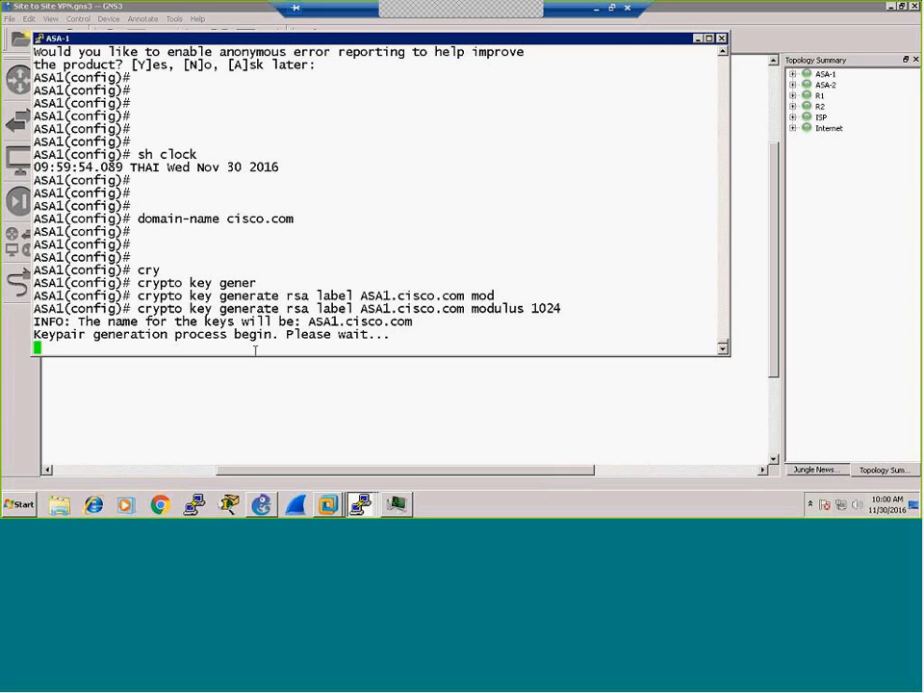
Step: Save the configuration with wr and begin entering the crypto ca trustpoint command
text(wr)
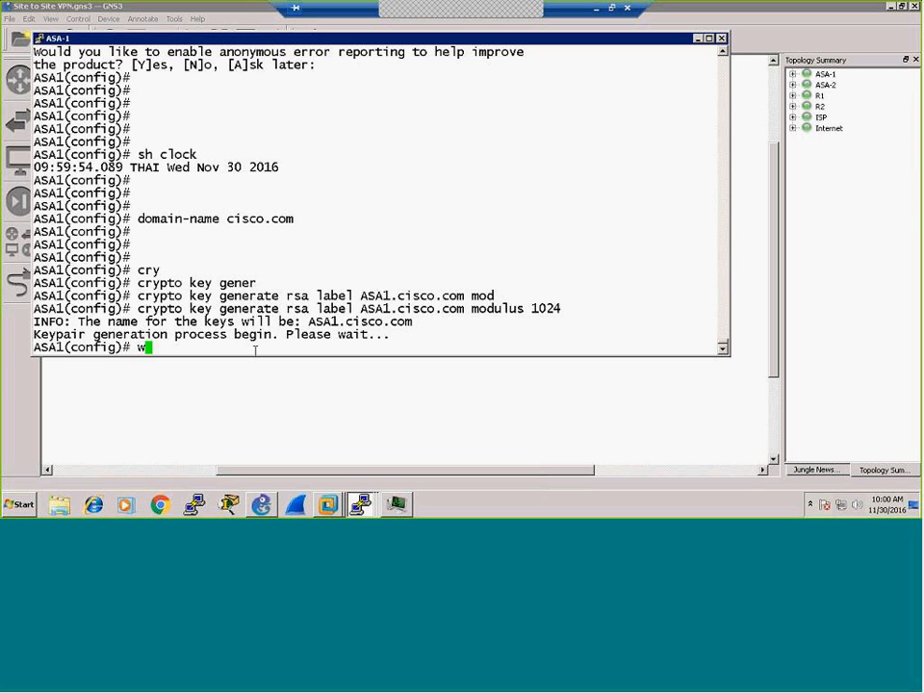
key(Return)
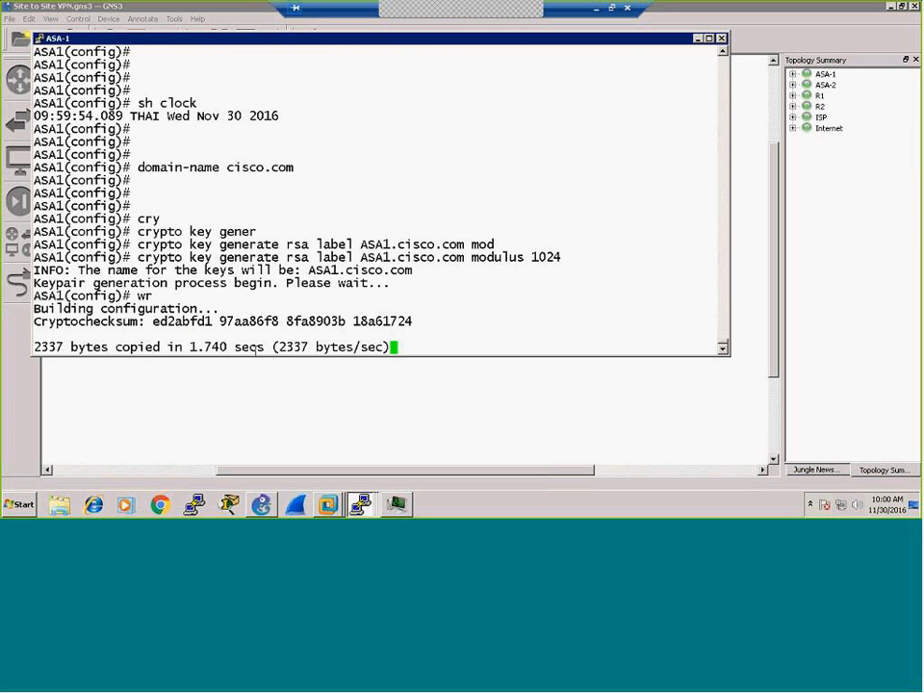
key(Return)
key(Return)
key(Return)
key(Return)
text(cry)
key(Tab)
text(ca trus)
Step: Create the WINCA trustpoint, assign it the ASA1.cisco.com key pair, and save
key(Tab)
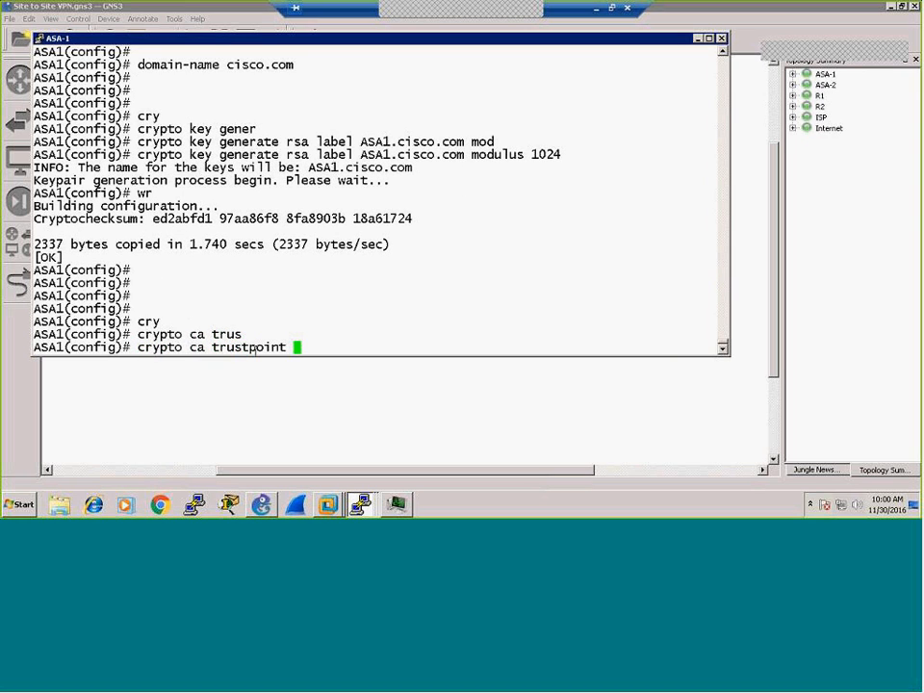
text(WINCA)
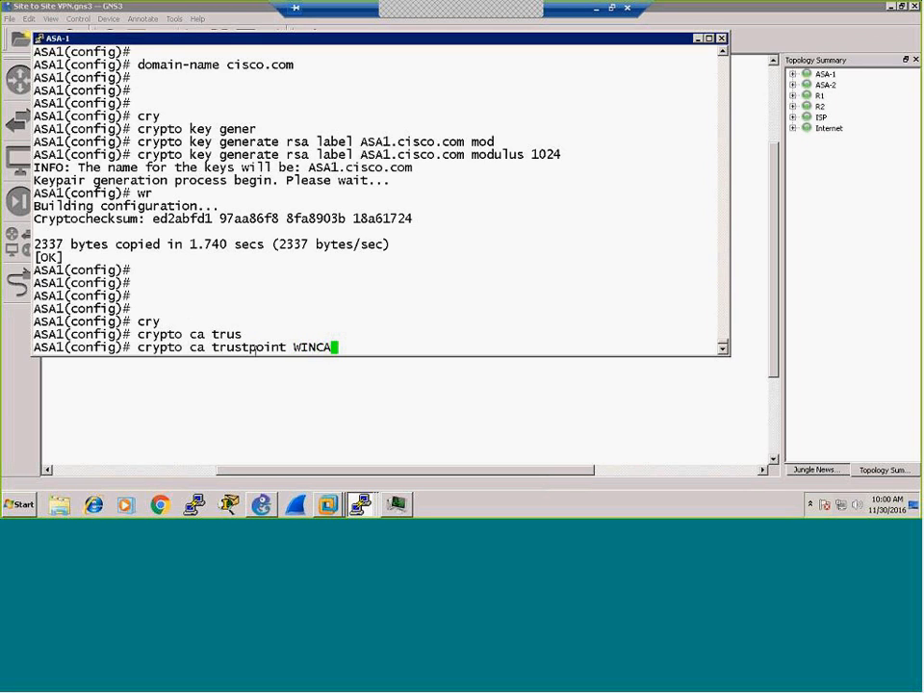
key(Return)
text(en)
key(BackSpace)
key(BackSpace)
text(key)
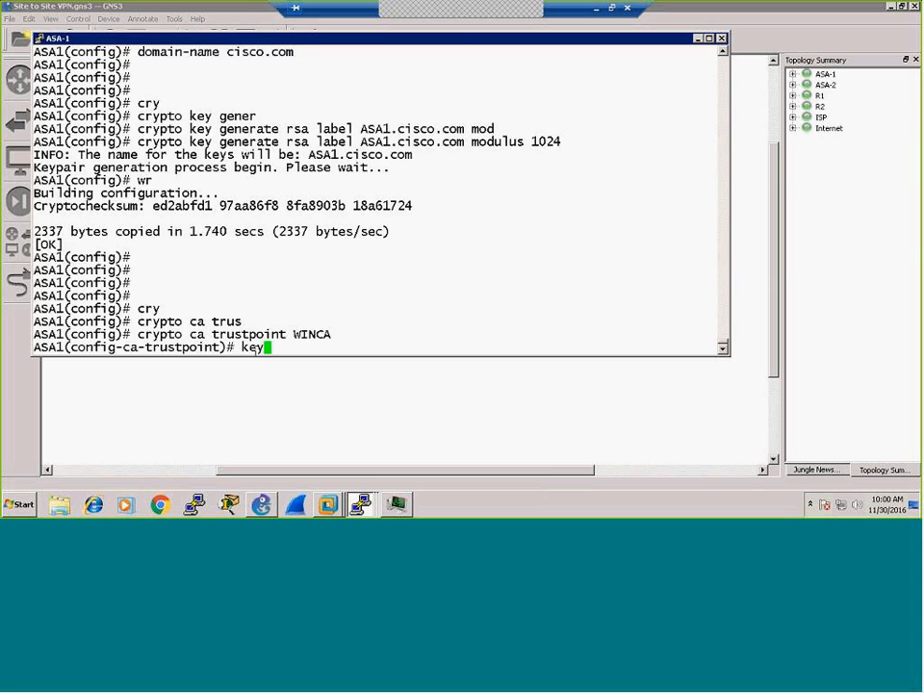
key(Tab)
text(p)
key(Tab)
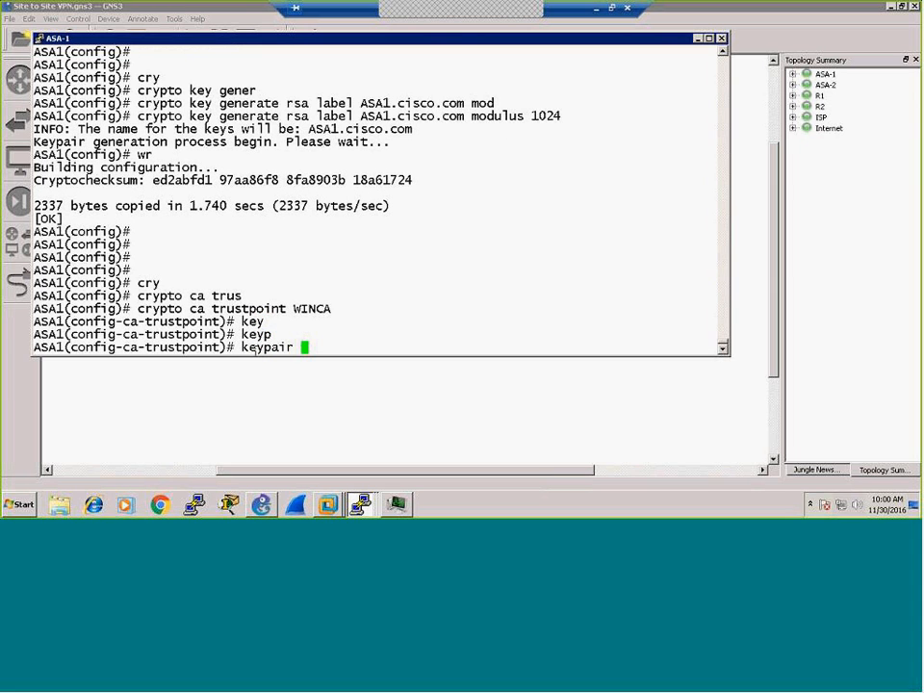
text(ASA1.cisco.ci)
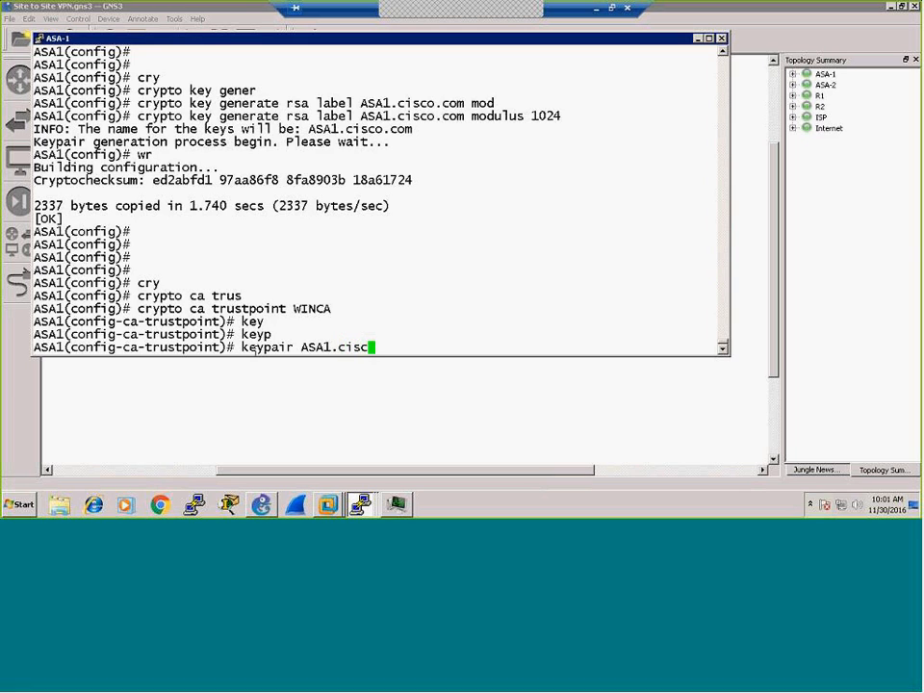
key(BackSpace)
text(om)
key(Return)
key(Return)
key(Return)
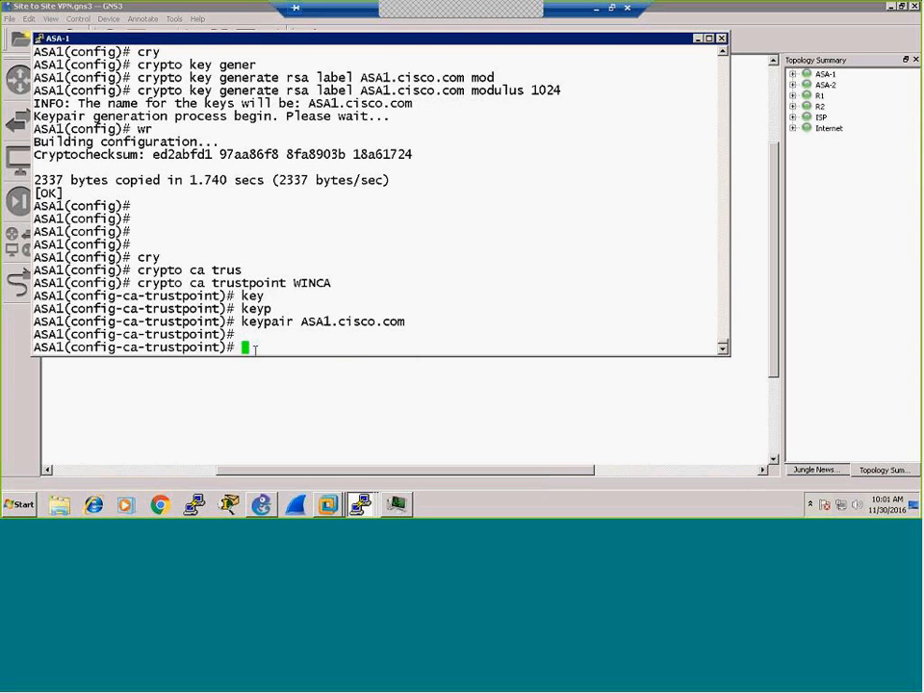
text(wr)
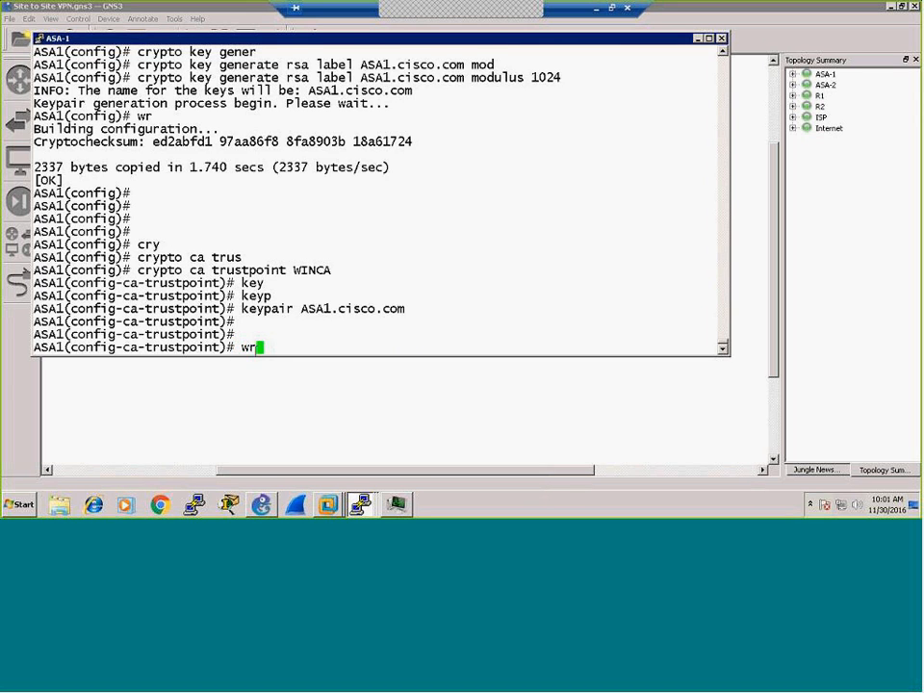
key(Return)
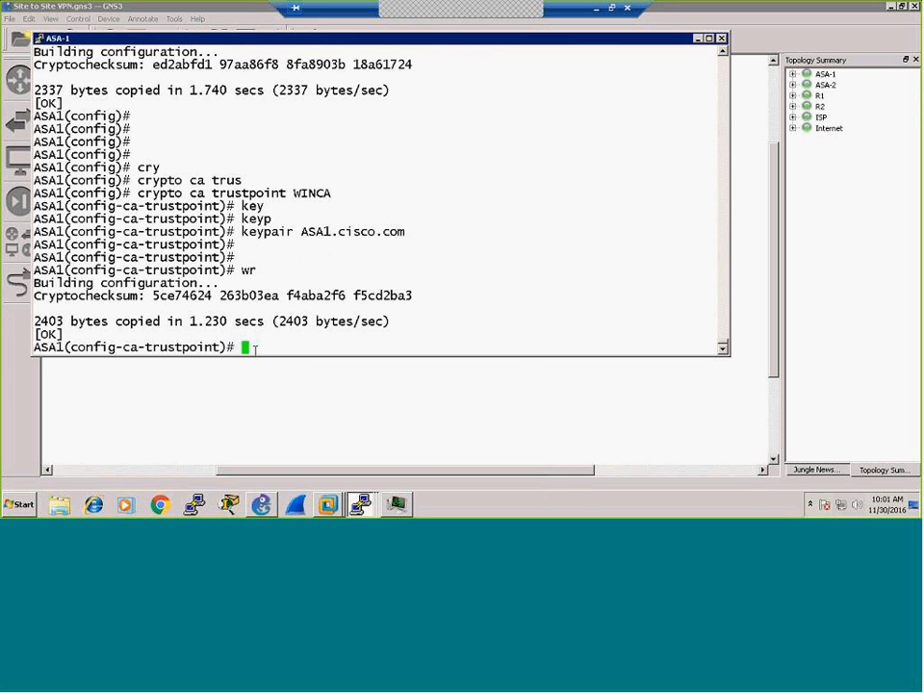
text(enroll)
key(Tab)
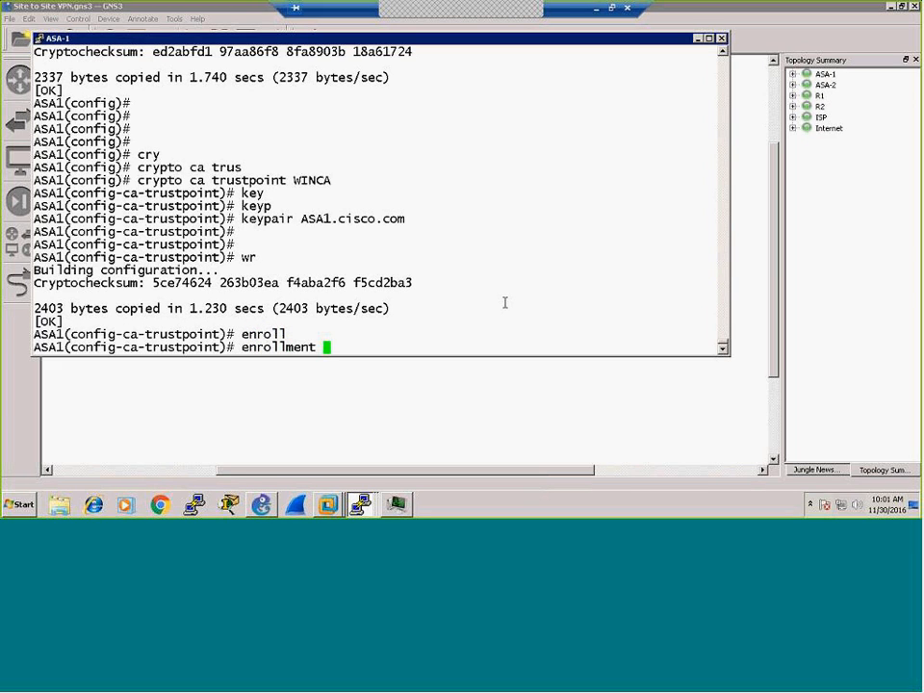
text(url http://15)
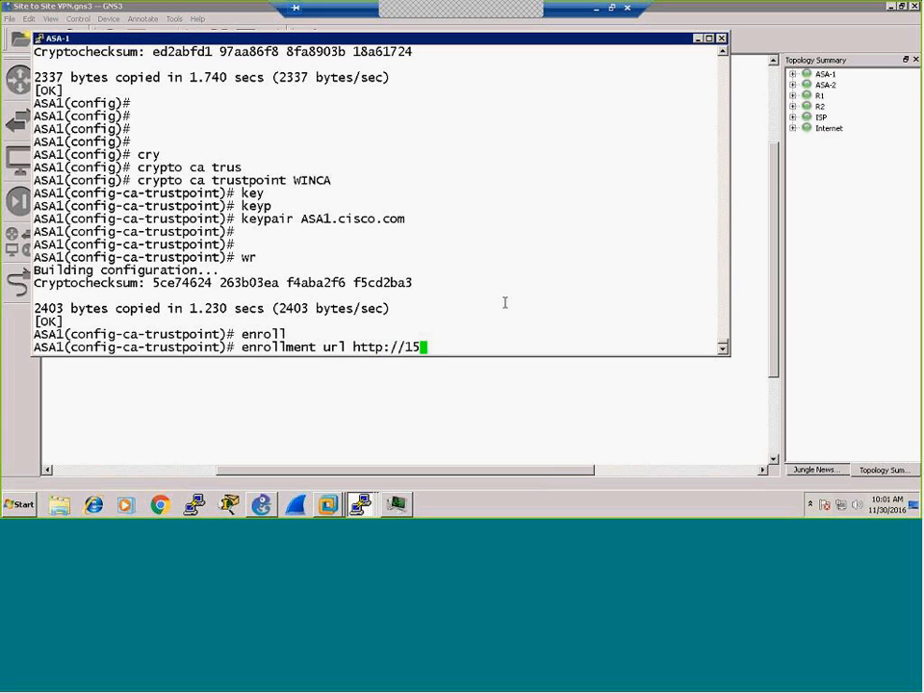
text(0.0.150.100)
key(BackSpace)
text(/certsrv)
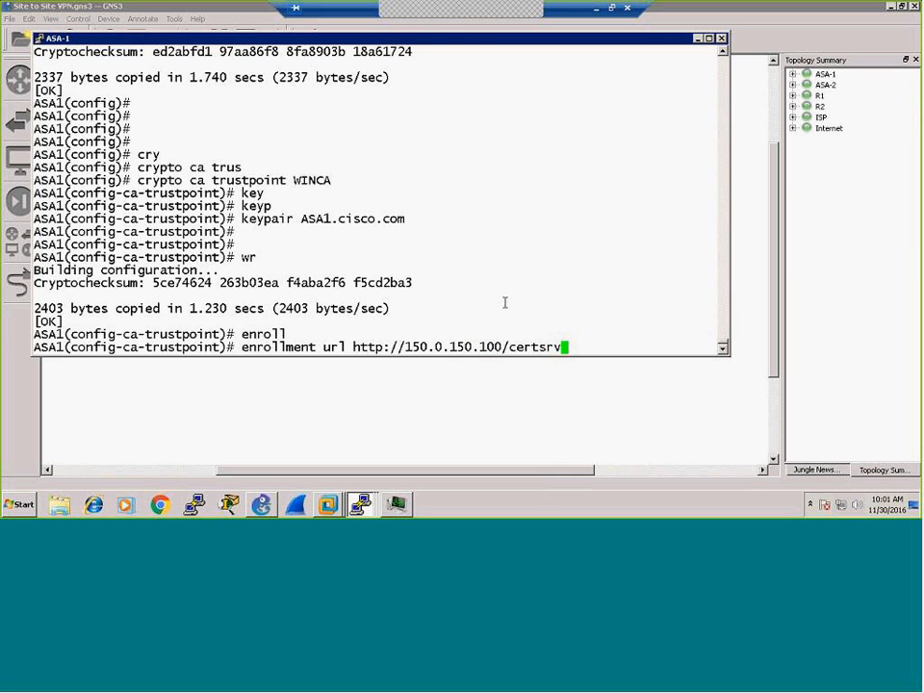
text(/mscep)
key(Return)
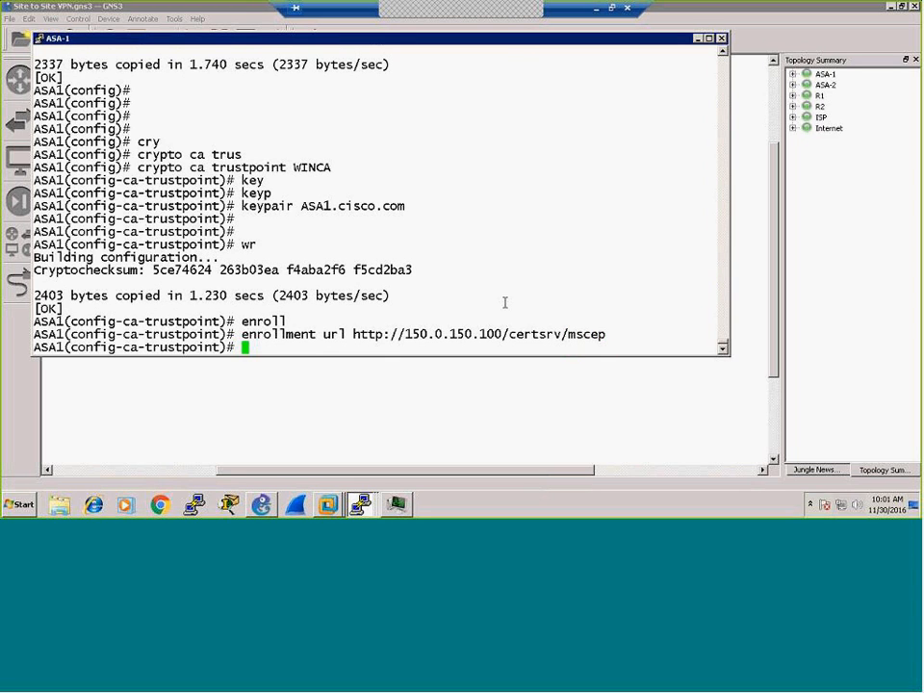
text(wr)
key(Return)
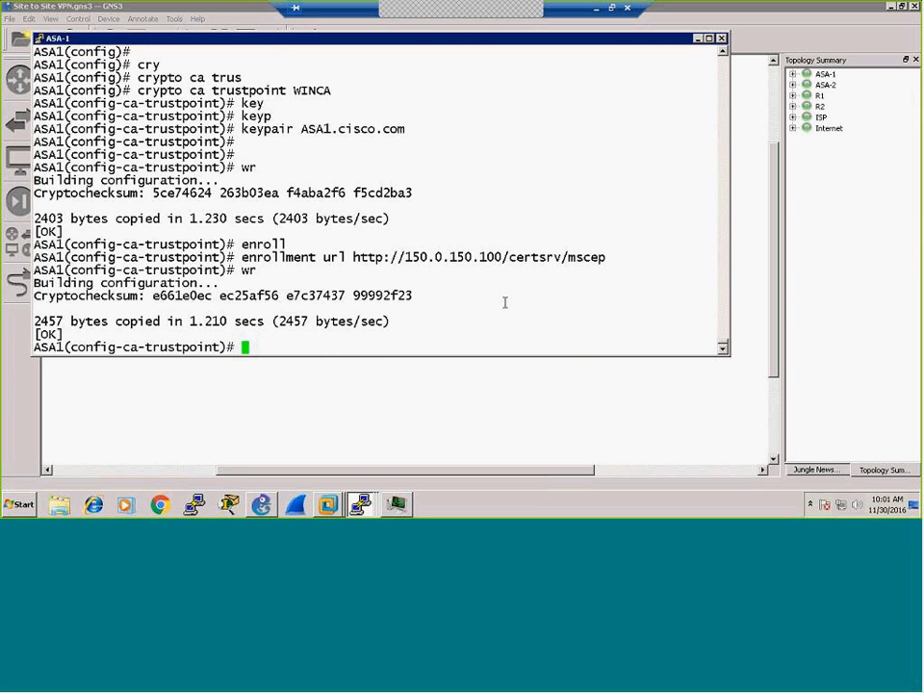
Step: Set the trustpoint FQDN to ASA1.cisco.com
text(fqd)
key(Tab)
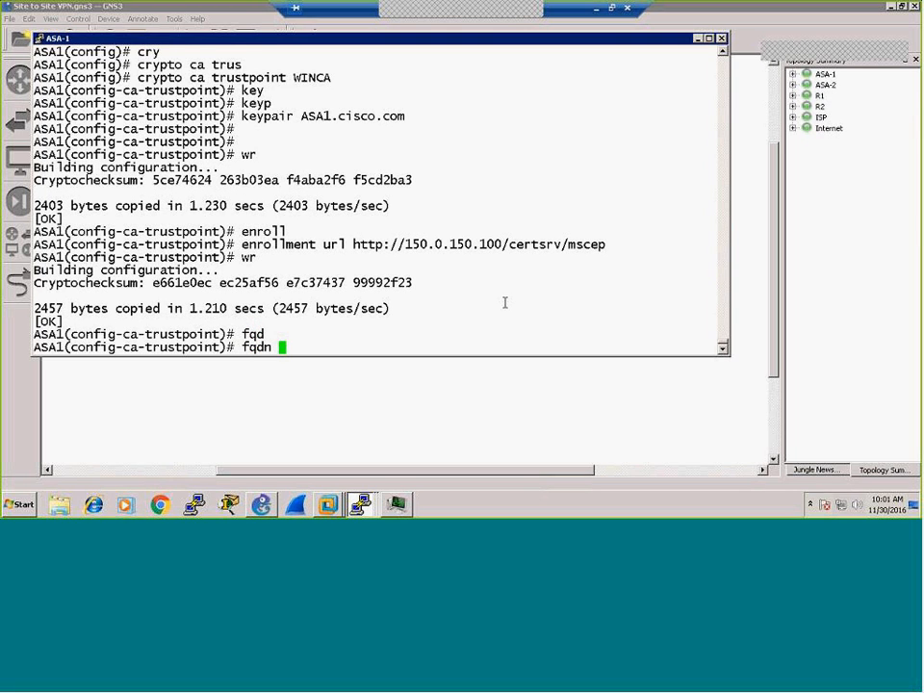
text(ASA1.cisco.com)
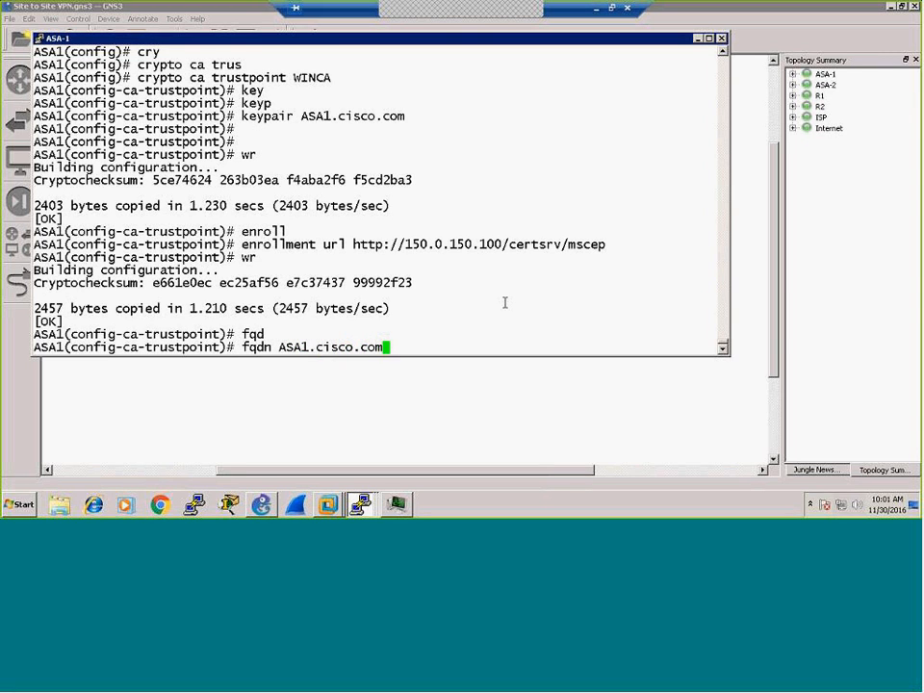
key(Return)
Step: Add the serial-number option to the trustpoint and save the configuration
text(s)
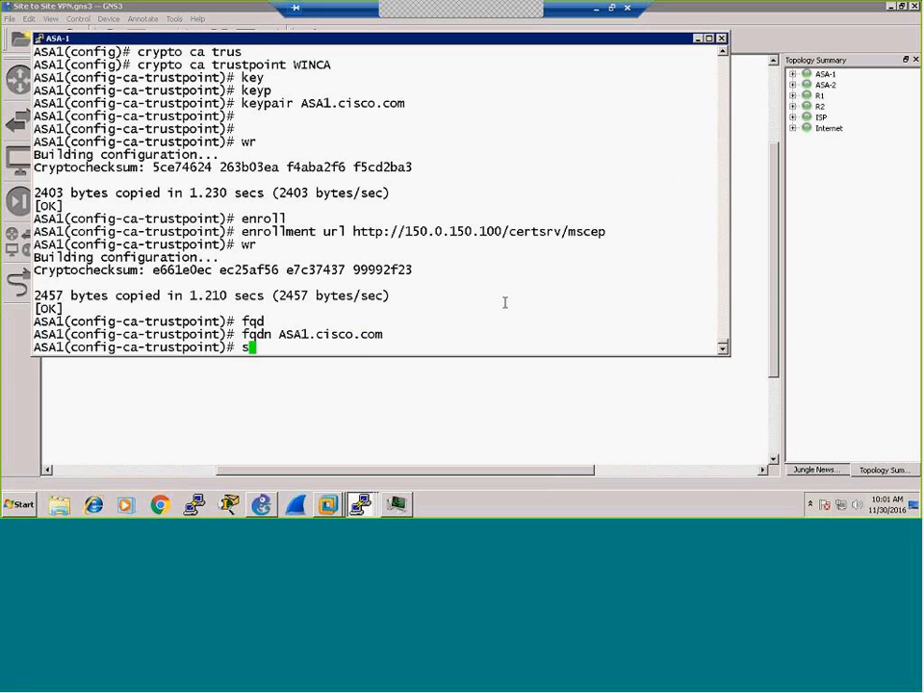
text(ubje)
key(Tab)
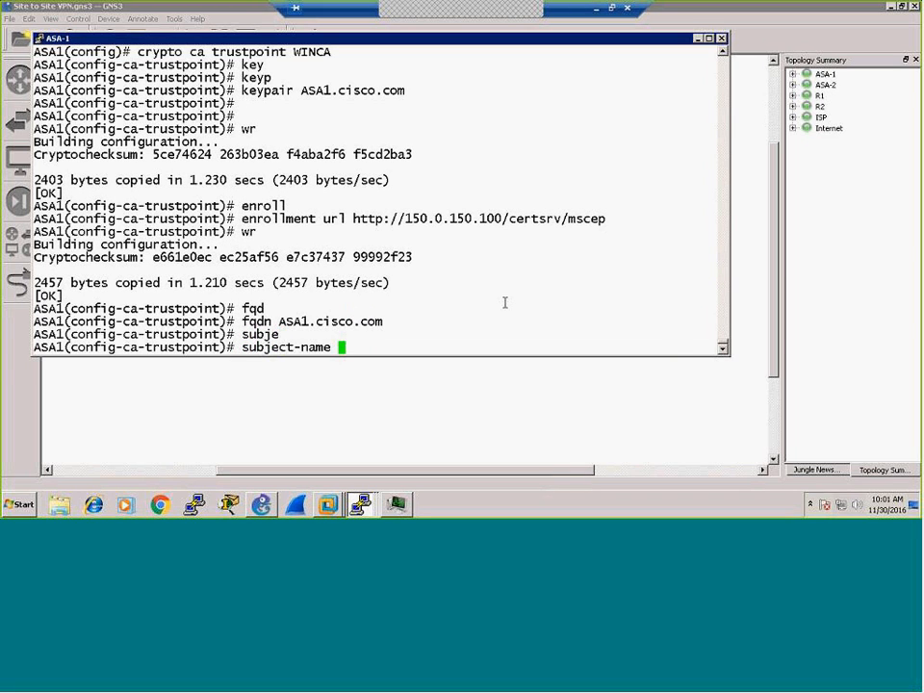
key(BackSpace)
key(BackSpace)
key(BackSpace)
key(BackSpace)
key(BackSpace)
key(BackSpace)
key(BackSpace)
key(BackSpace)
key(BackSpace)
key(BackSpace)
key(BackSpace)
key(BackSpace)
key(BackSpace)
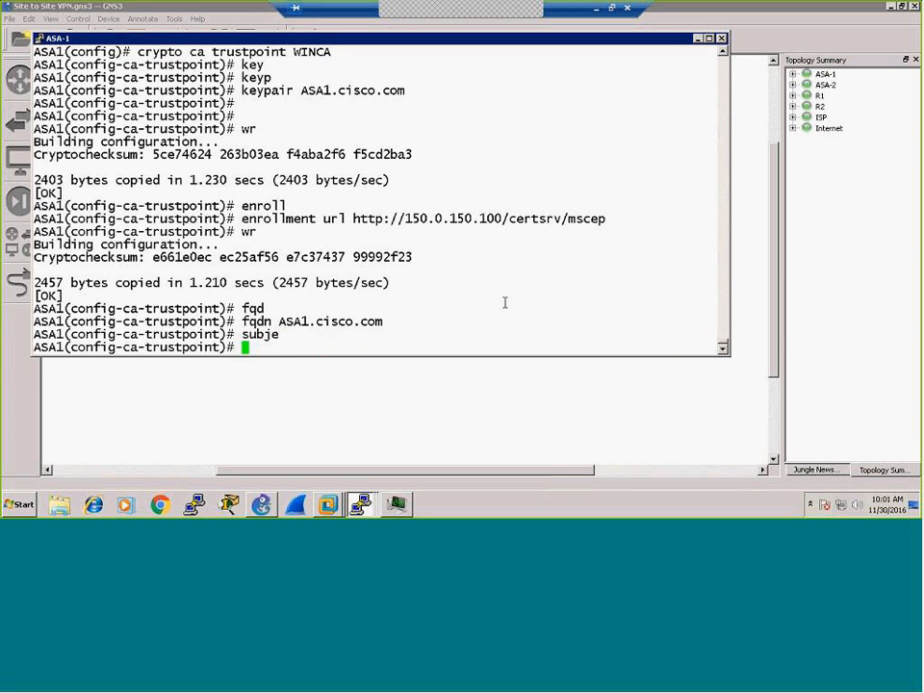
text(ser)
key(Tab)
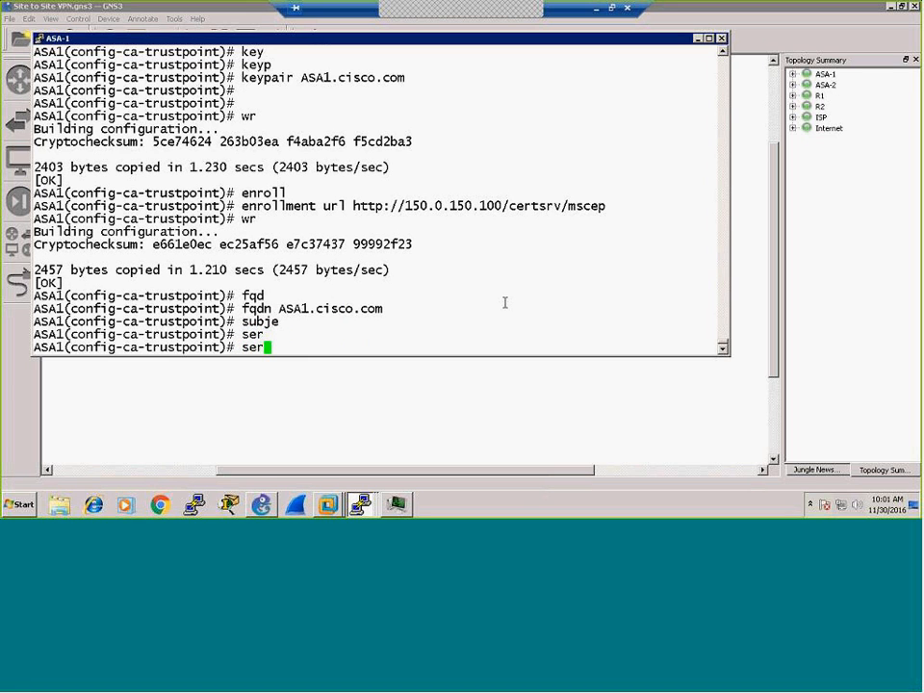
key(Tab)
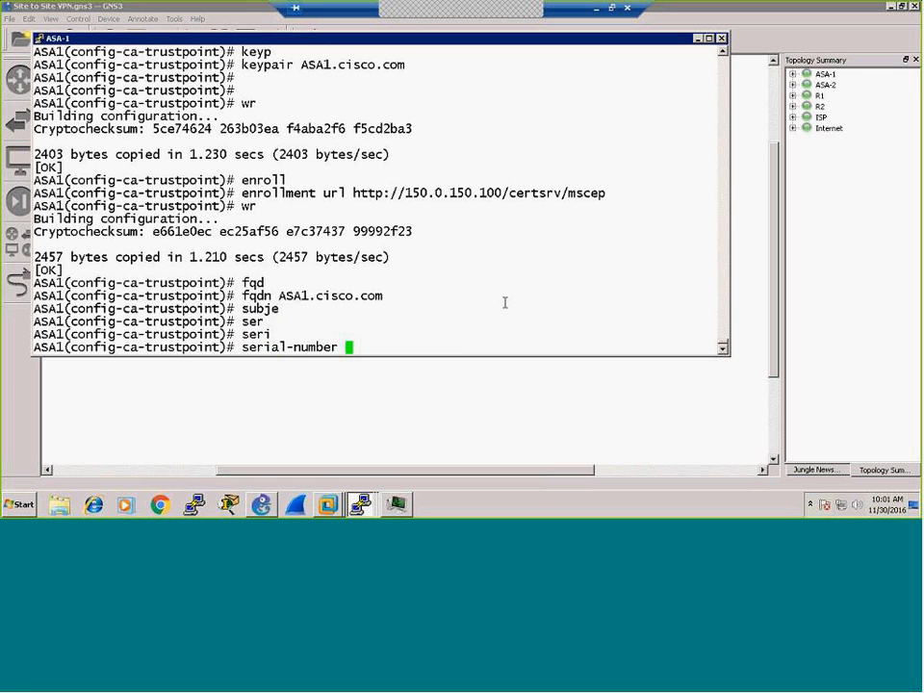
key(Return)
text(wr)
key(Return)
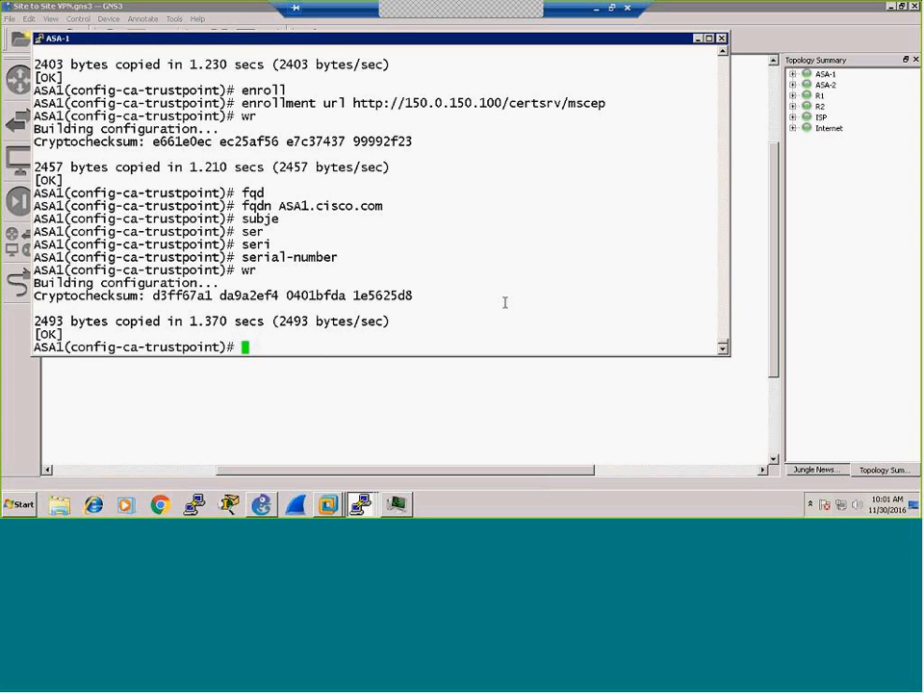
key(Return)
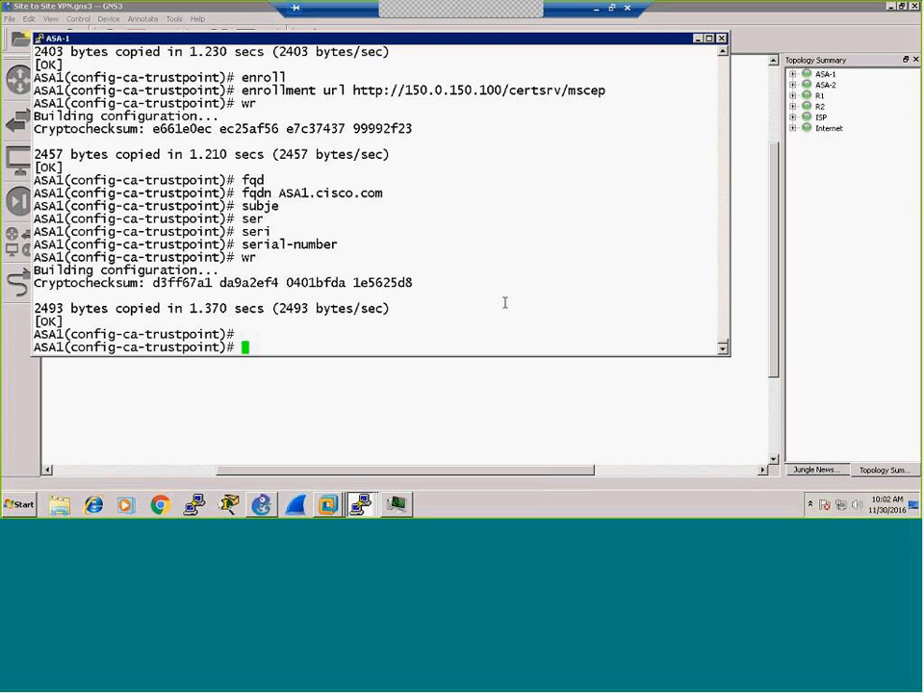
Step: Apply subject-name OU="Thailand Office" to WINCA, save, and show the crypto ca running config
text(subj)
key(Tab)
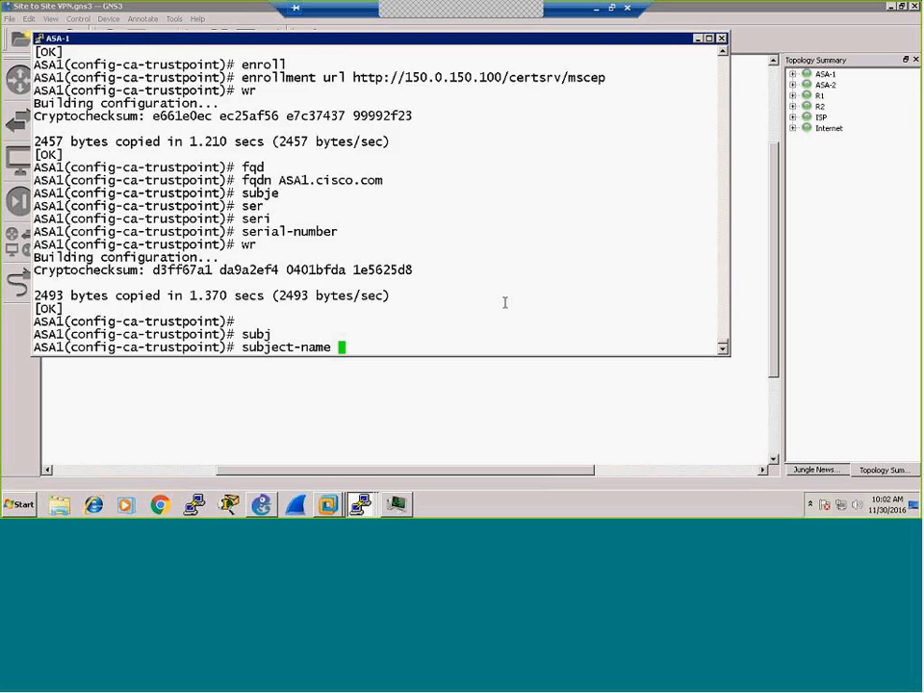
text(?)
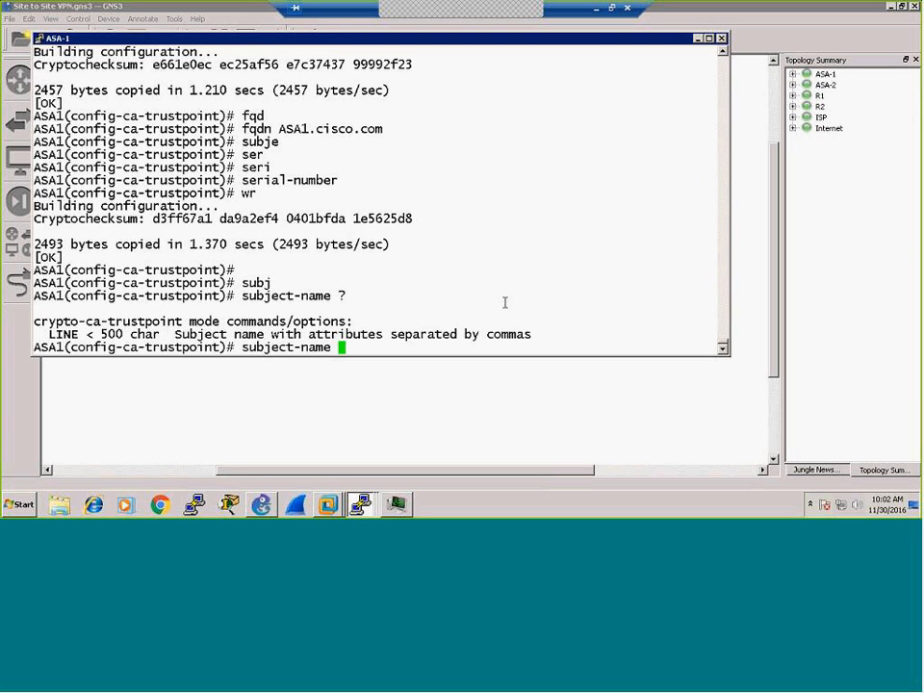
text(OU="Thail)
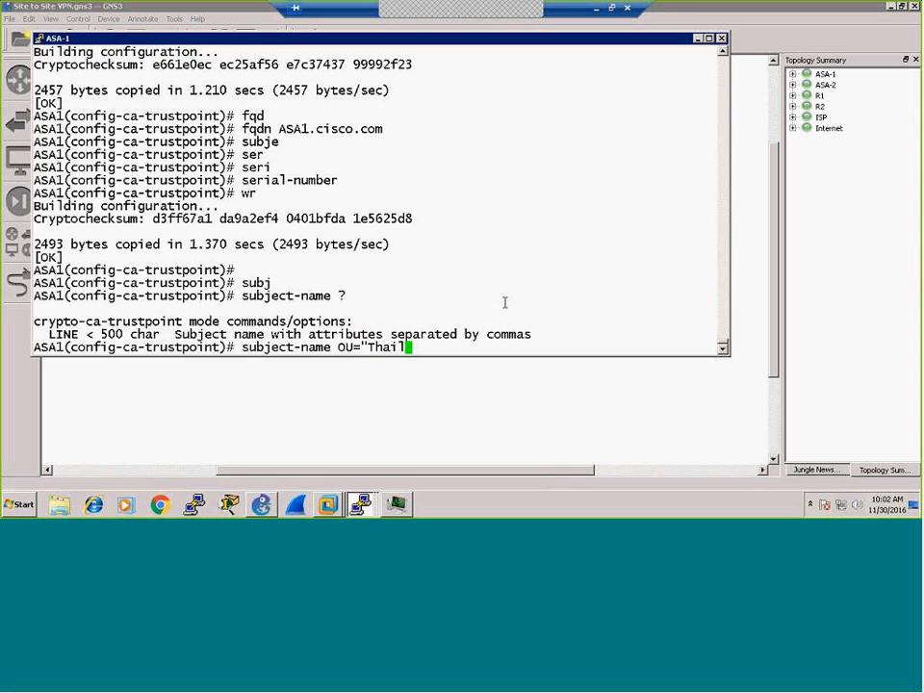
text(and Office")
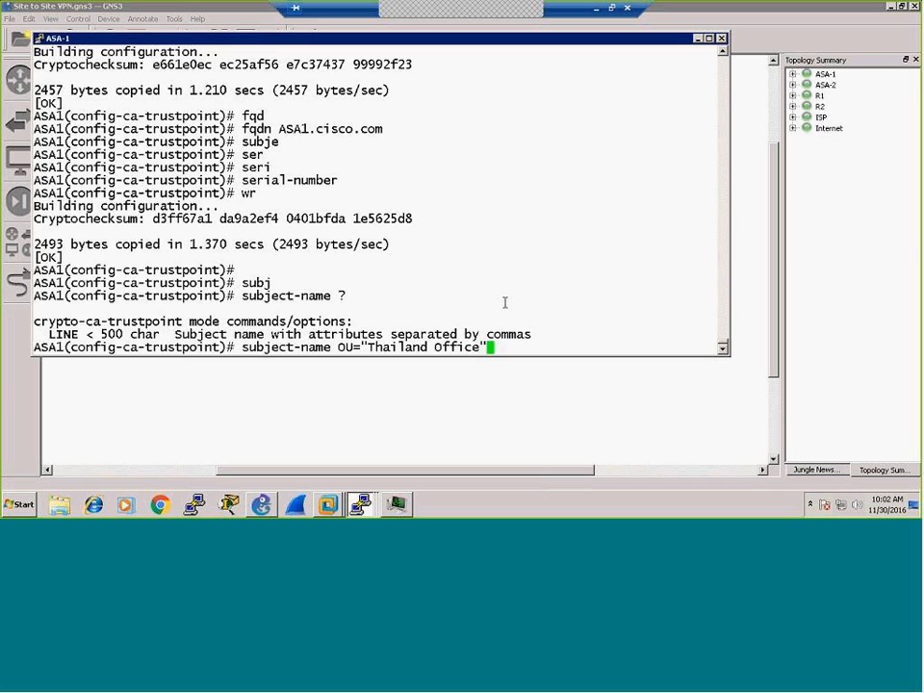
key(Return)
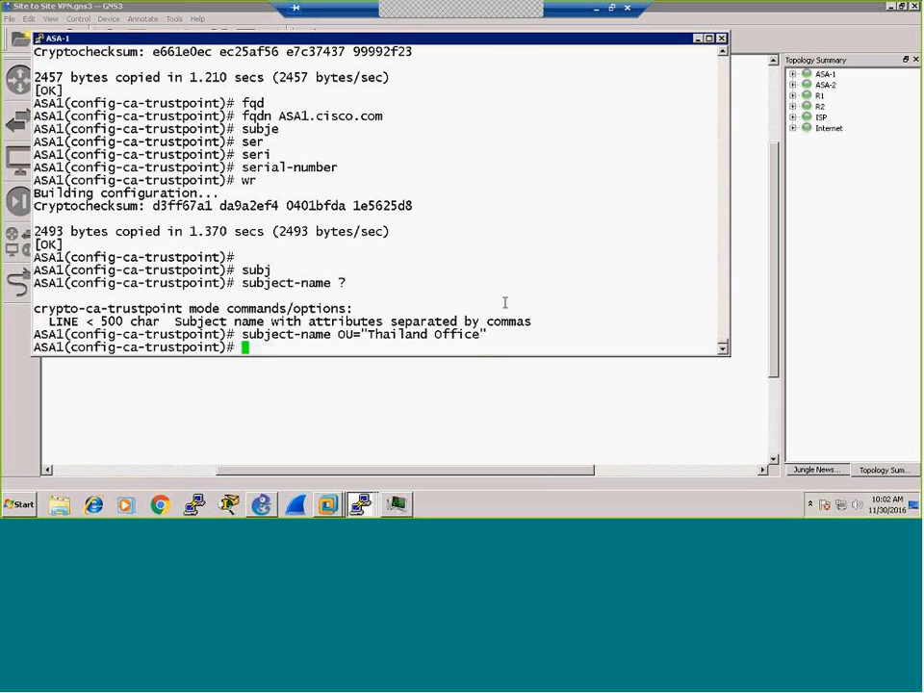
text(wr)
key(Return)
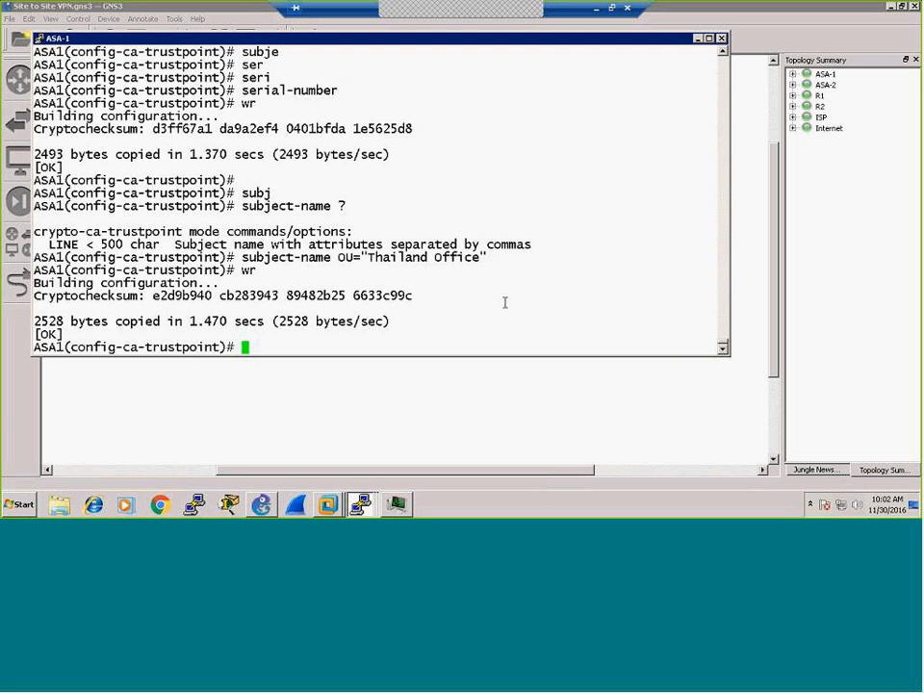
text(sh runn crypto ca)
key(Return)
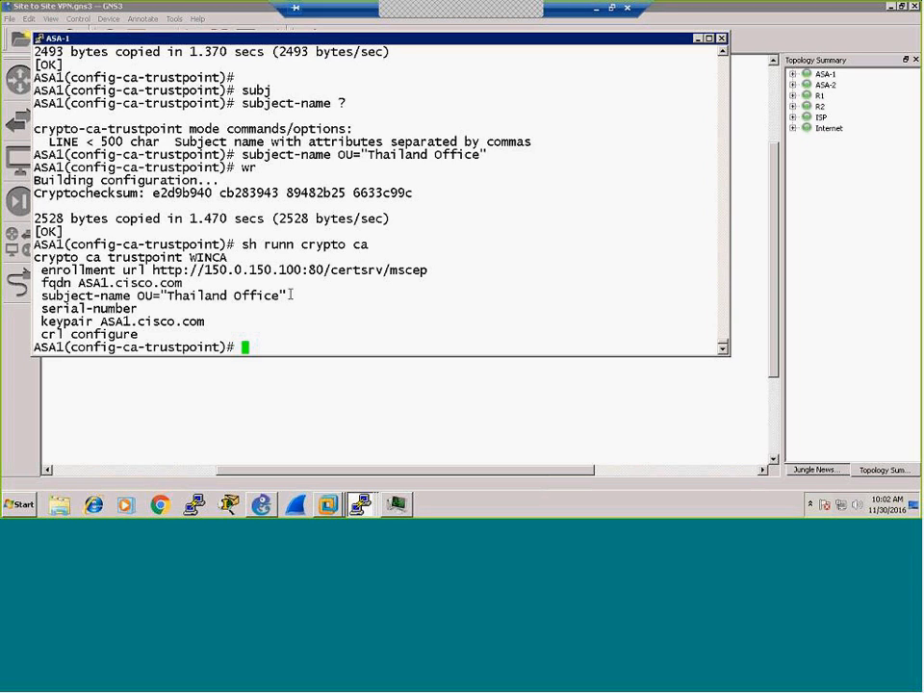
Step: Append ,cn=ASA1,dc=cisco,dc=com to the subject-name and save
key(Up)
key(Up)
key(Up)
text(,)
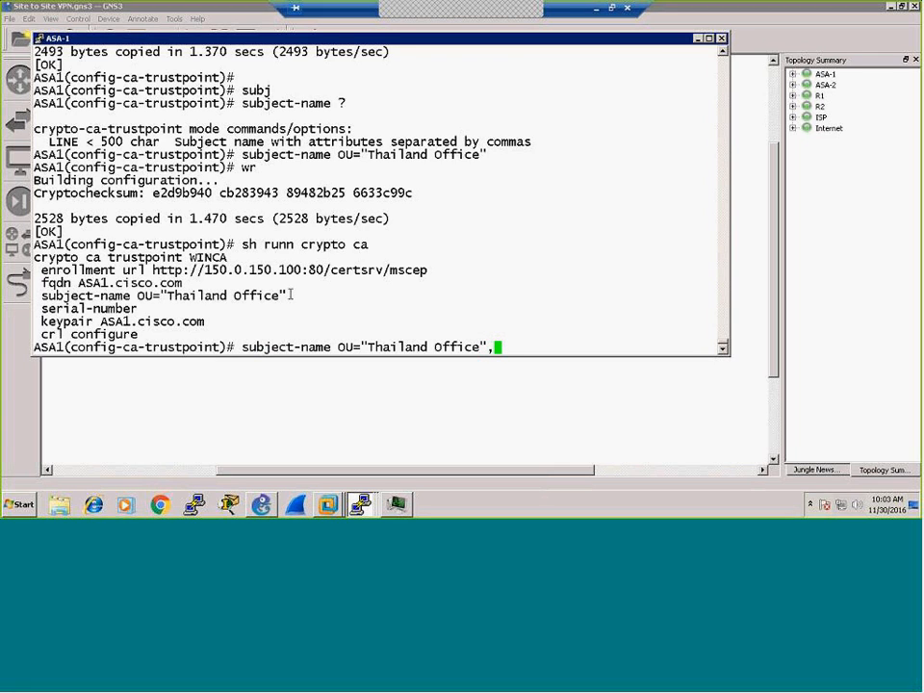
text(cn=ASA1,dc=c)
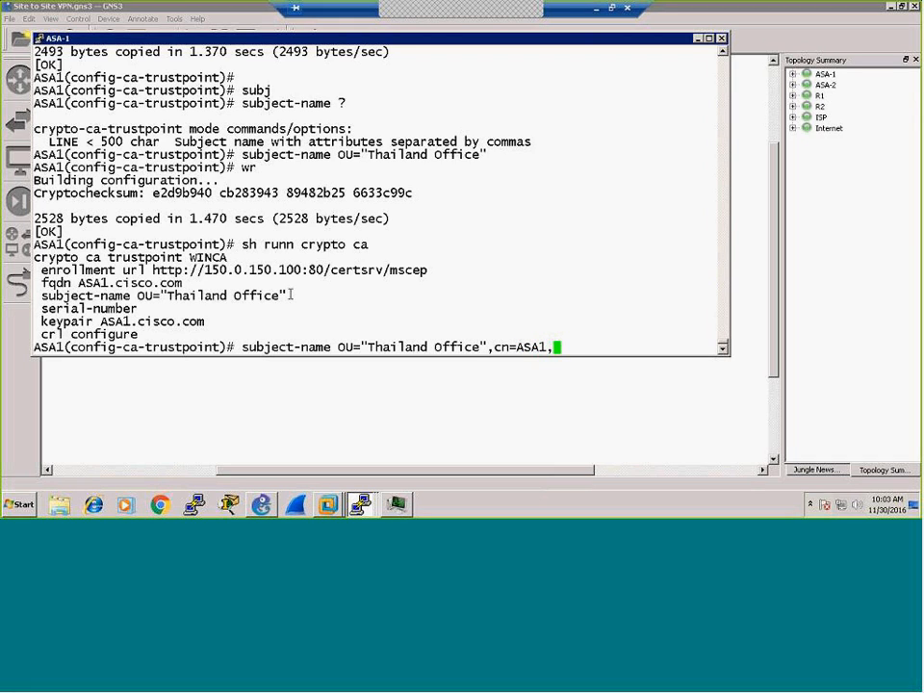
text(isco,dc)
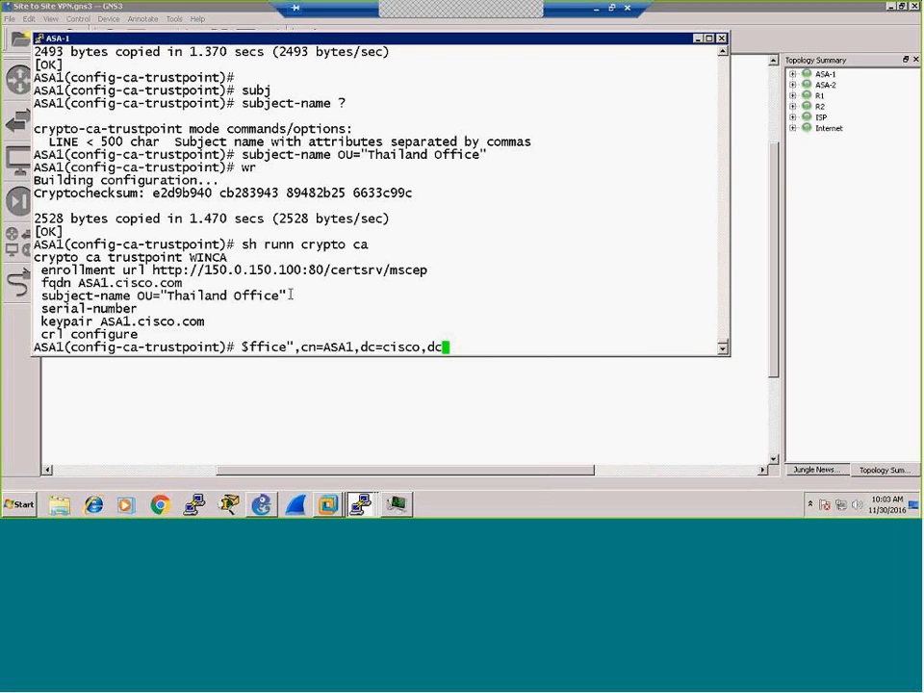
text(=com)
key(Return)
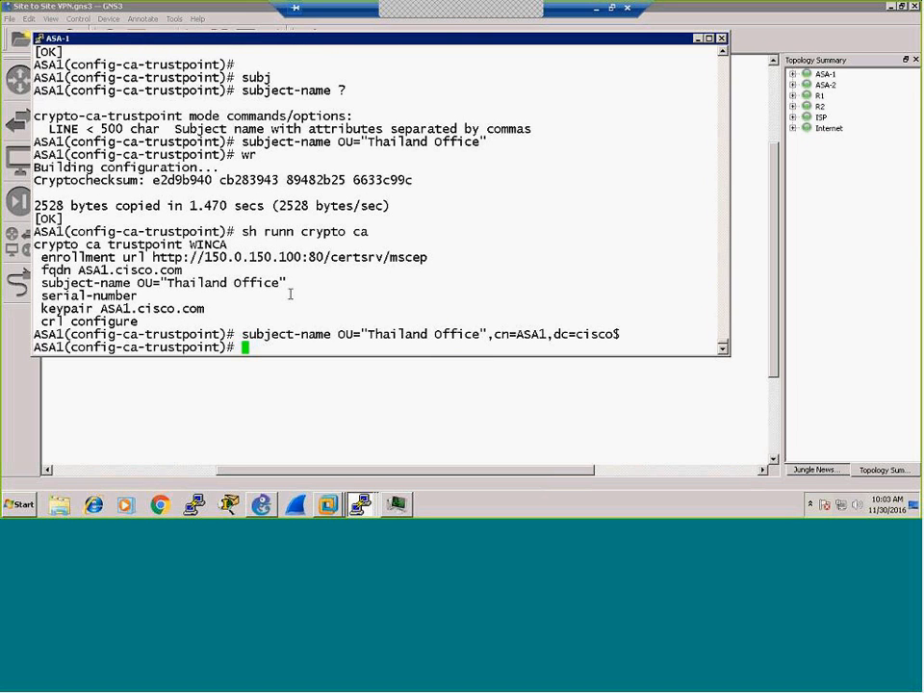
text(wr)
key(Return)
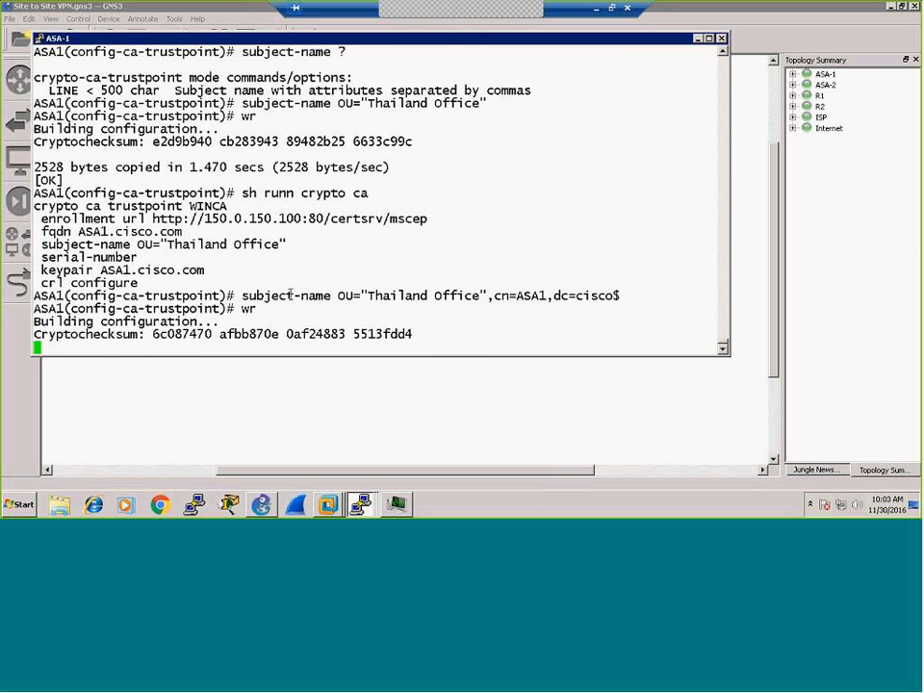
Step: Rerun sh runn crypto ca to confirm the updated subject name
key(Return)
key(Return)
key(Return)
key(Return)
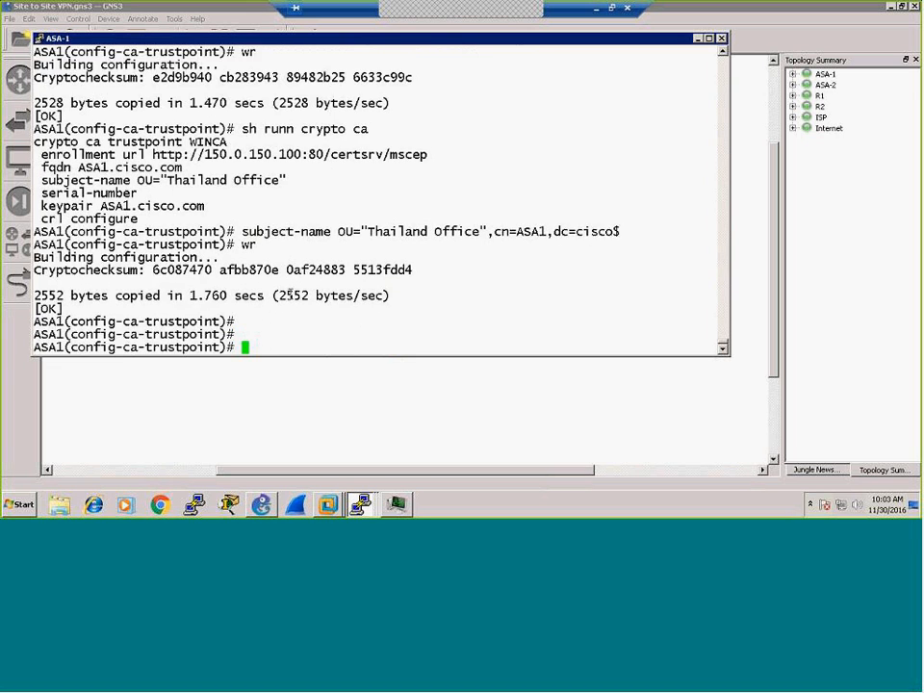
key(Up)
key(Up)
key(Up)
key(Down)
key(Down)
key(Up)
key(Up)
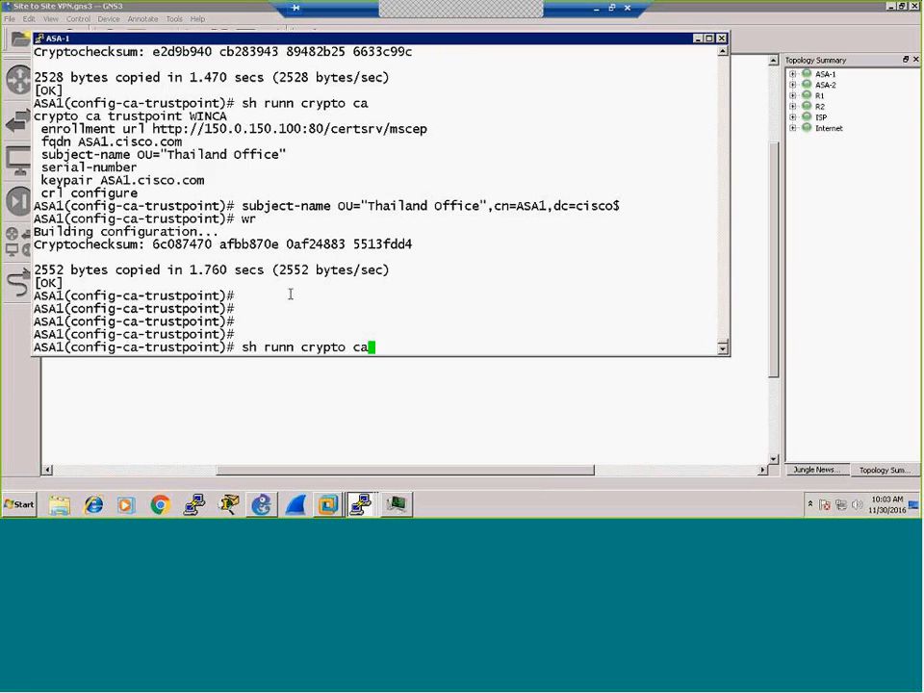
key(Return)
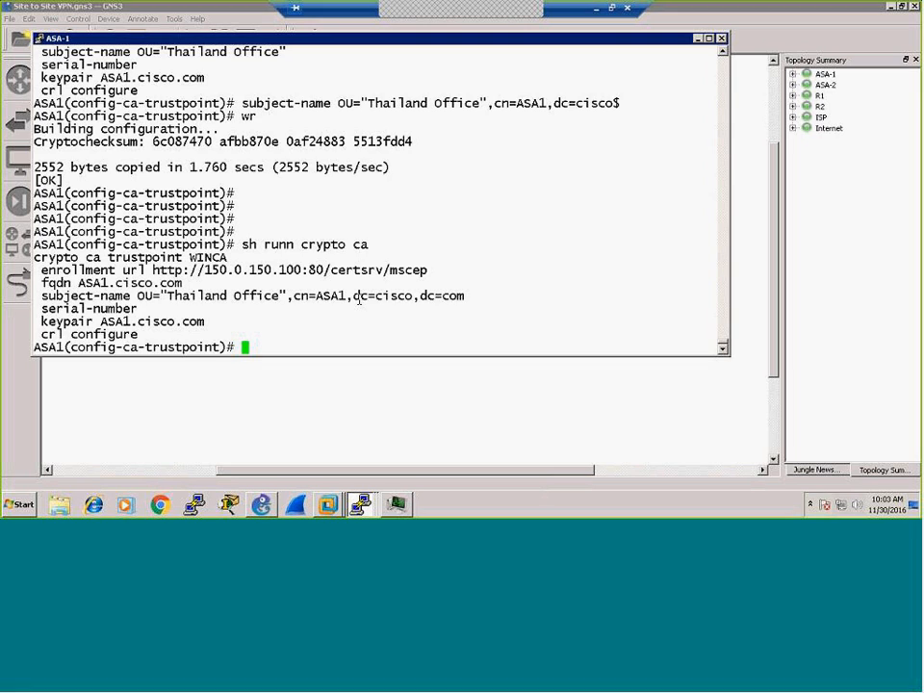
text(crl)
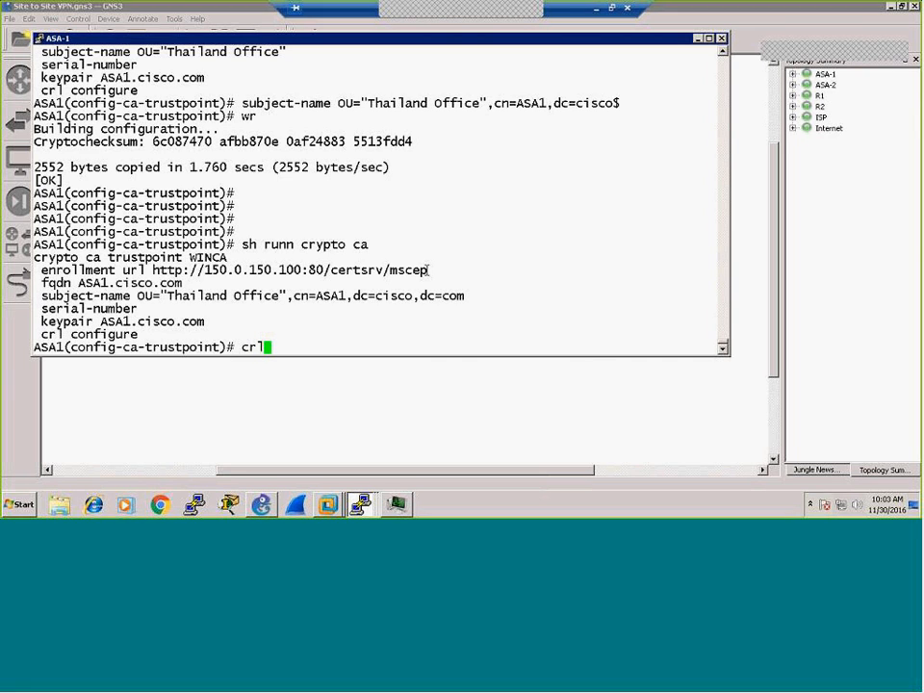
key(BackSpace)
key(BackSpace)
key(BackSpace)
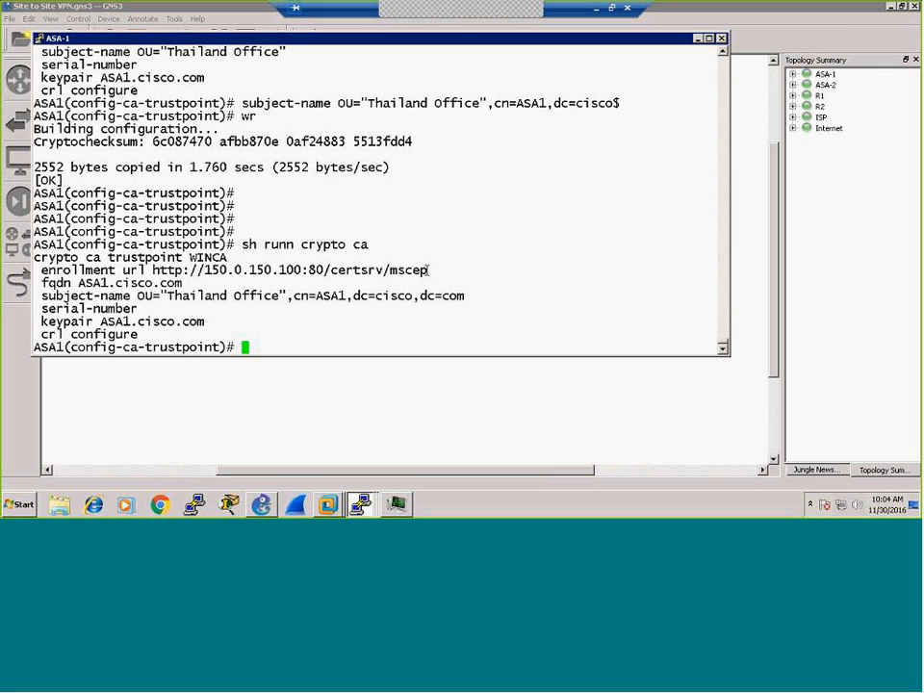
Step: Check crl options, then set revocation-check none on the WINCA trustpoint
text(crl ?)
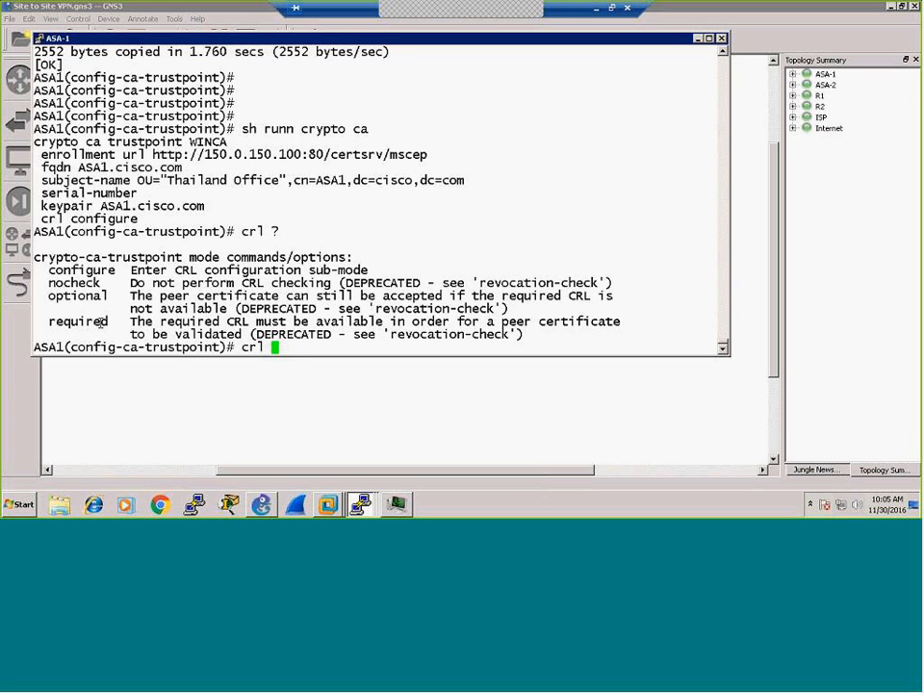
key(BackSpace)
key(BackSpace)
key(BackSpace)
key(BackSpace)
text(revo)
key(Tab)
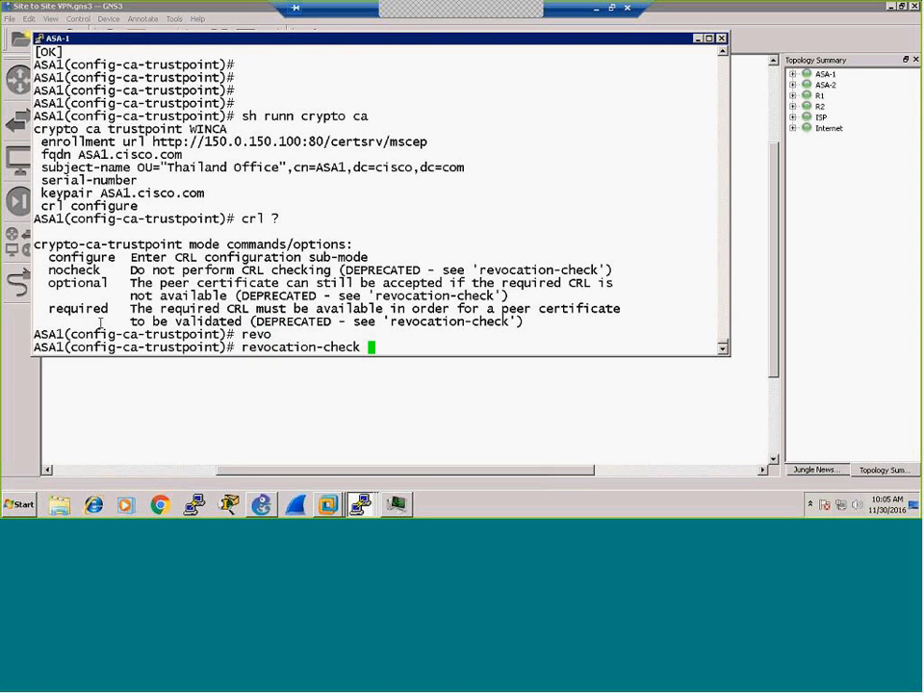
text(?)
text(none)
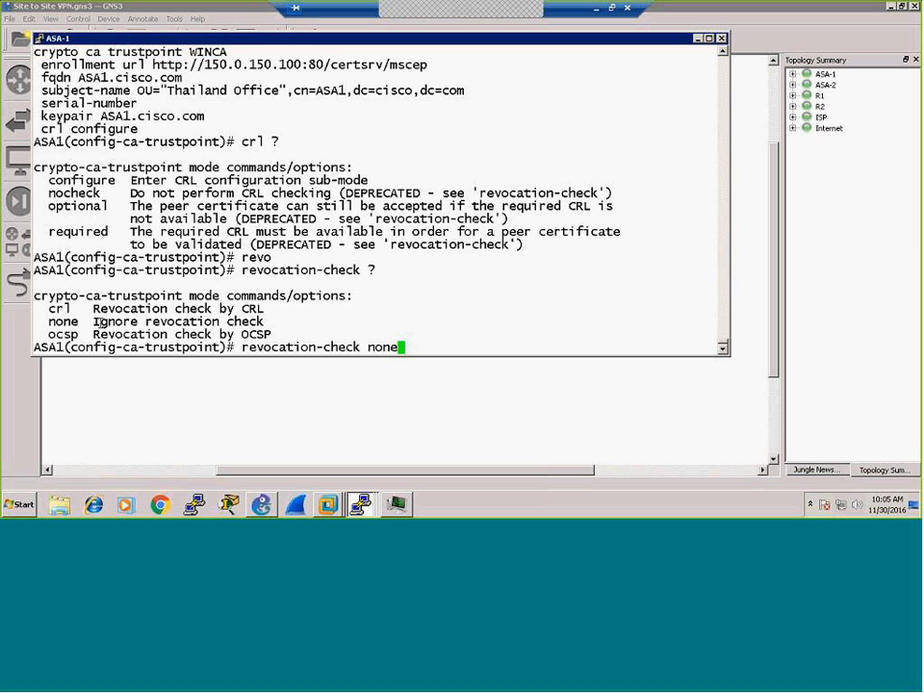
key(Return)
Step: Save the configuration and exit to global configuration mode
text(wr)
key(Return)
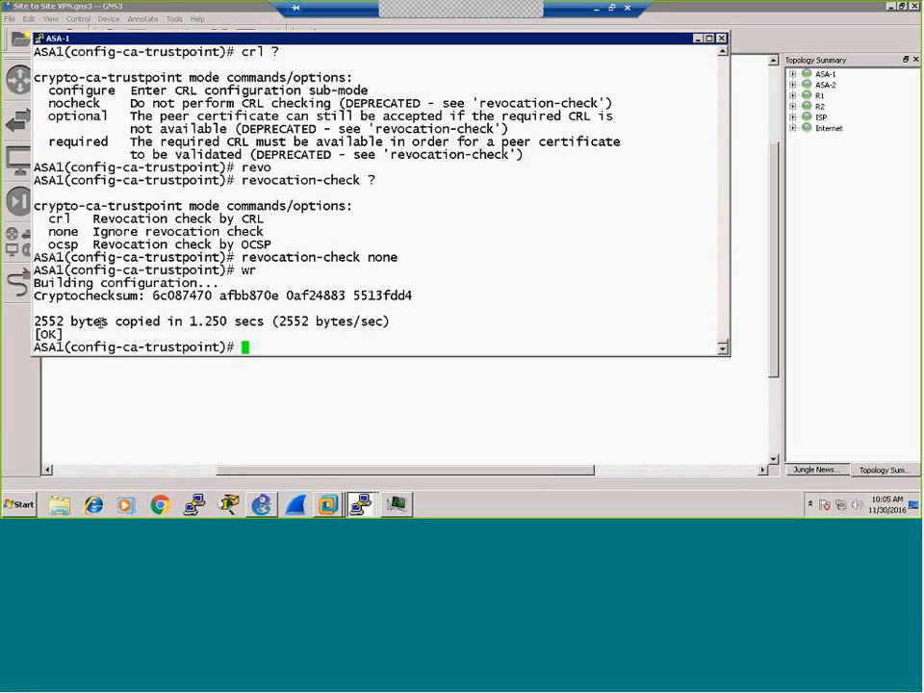
text(exit)
key(Return)
key(Return)
key(Return)
key(Return)
key(Return)
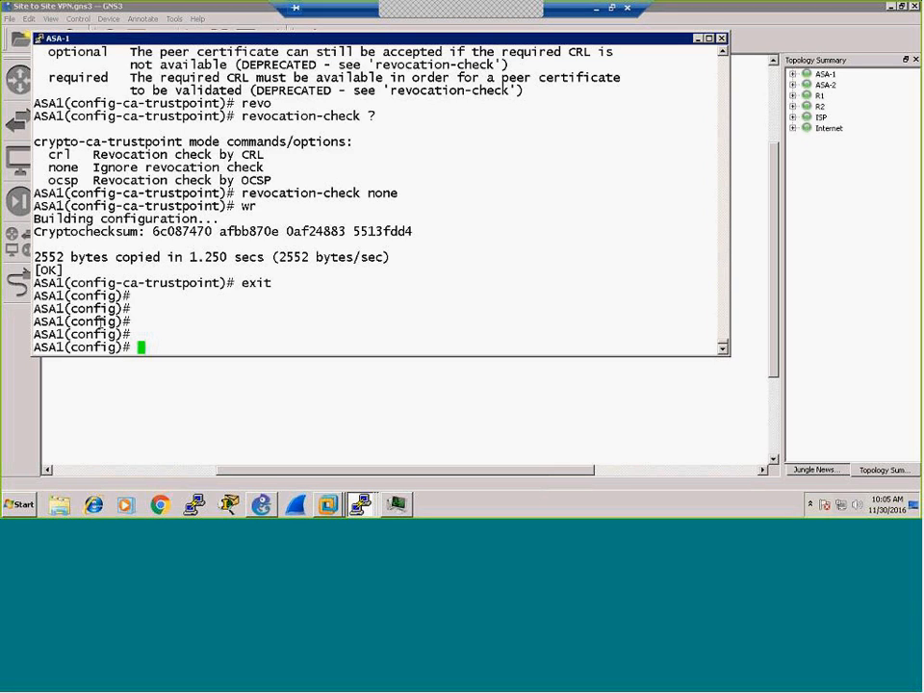
Step: Run crypto ca authenticate WINCA and review the failure error
text(cry)
key(Tab)
text(ca )
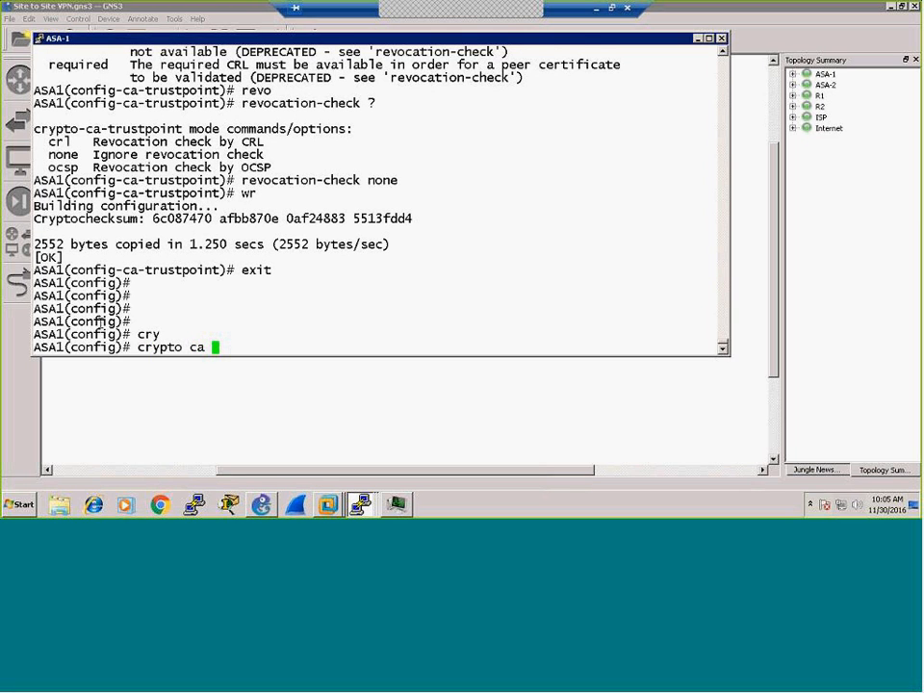
text(authen)
key(Tab)
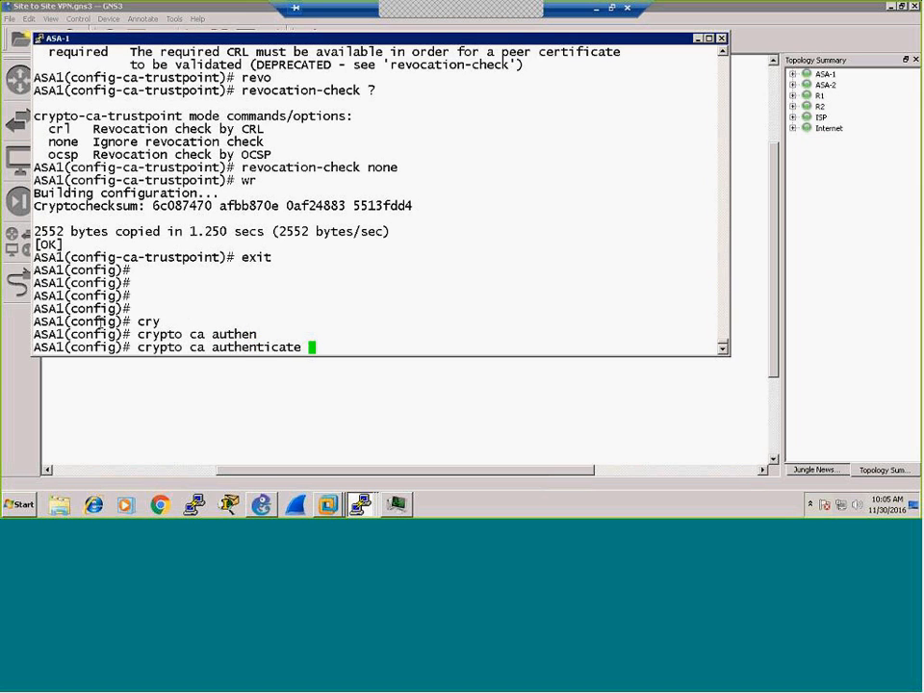
text(?)
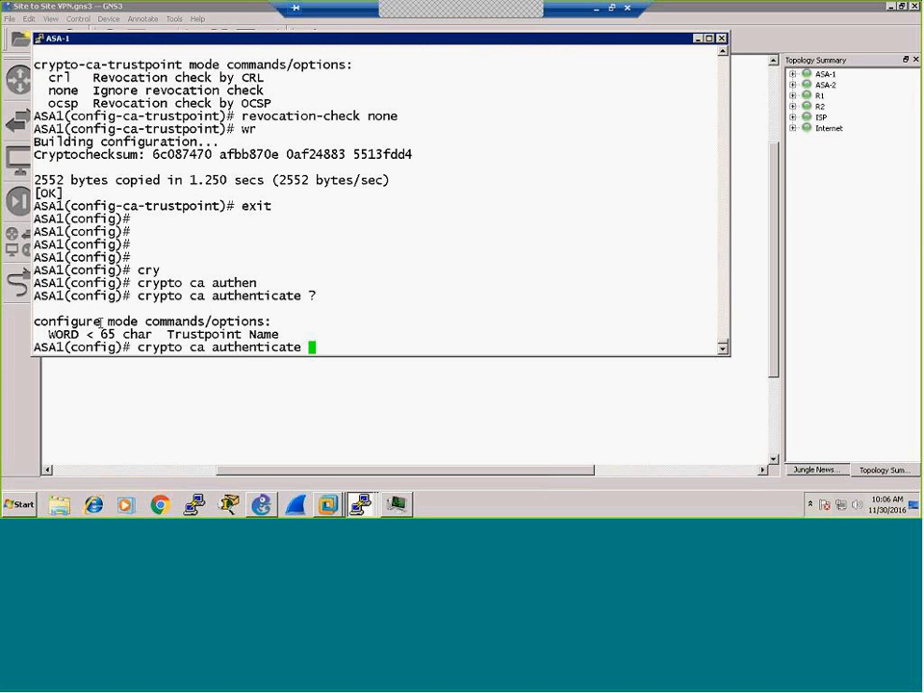
text(WINCA)
key(Return)
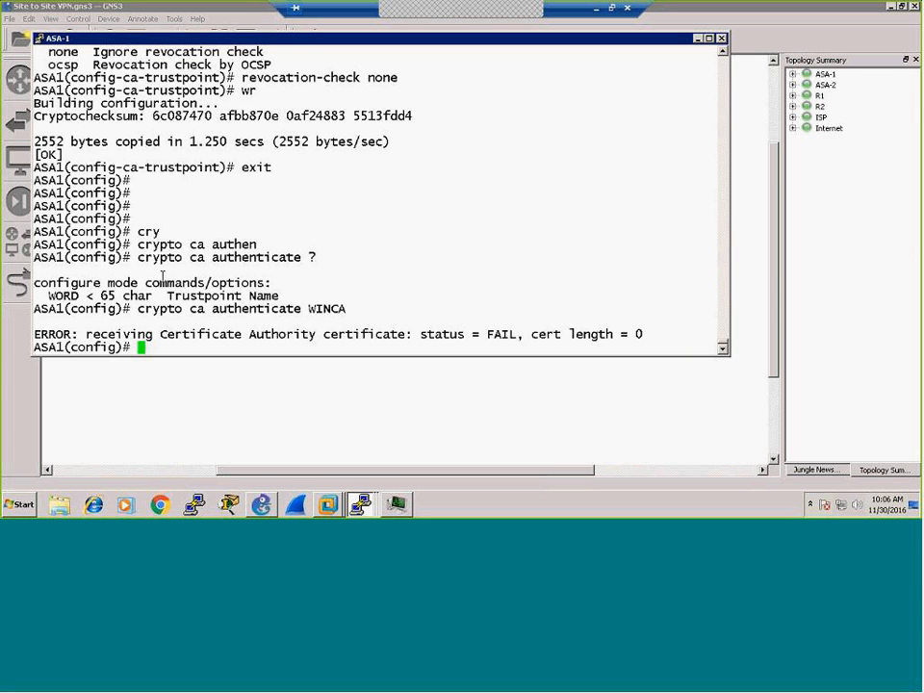
scroll(330, 262, up, 4)
scroll(330, 262, down, 4)
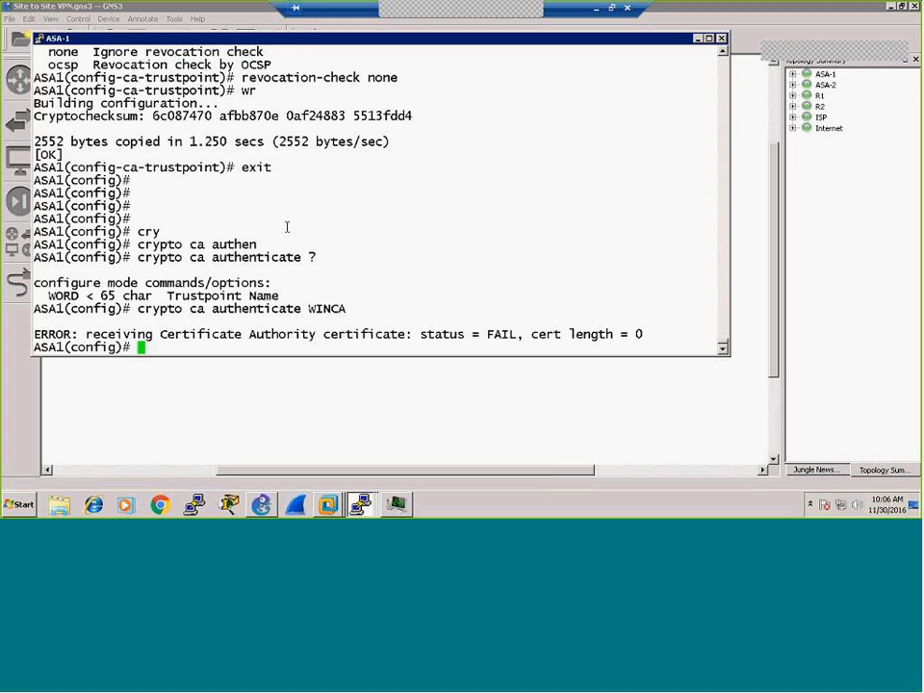
Step: Check the connection count with sh conn, which reports 0 connections
text(p)
key(BackSpace)
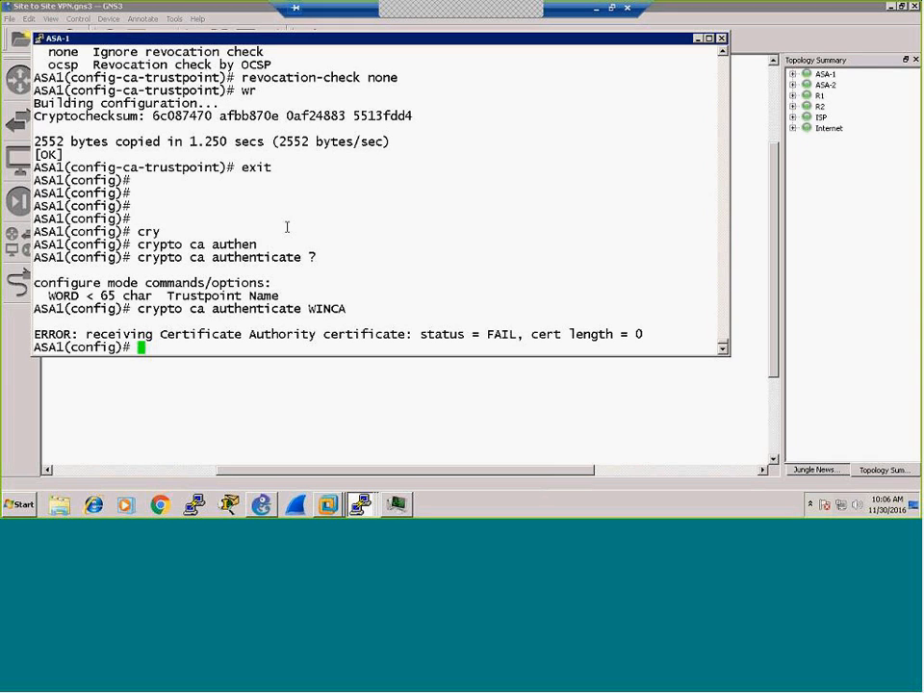
key(Return)
key(Return)
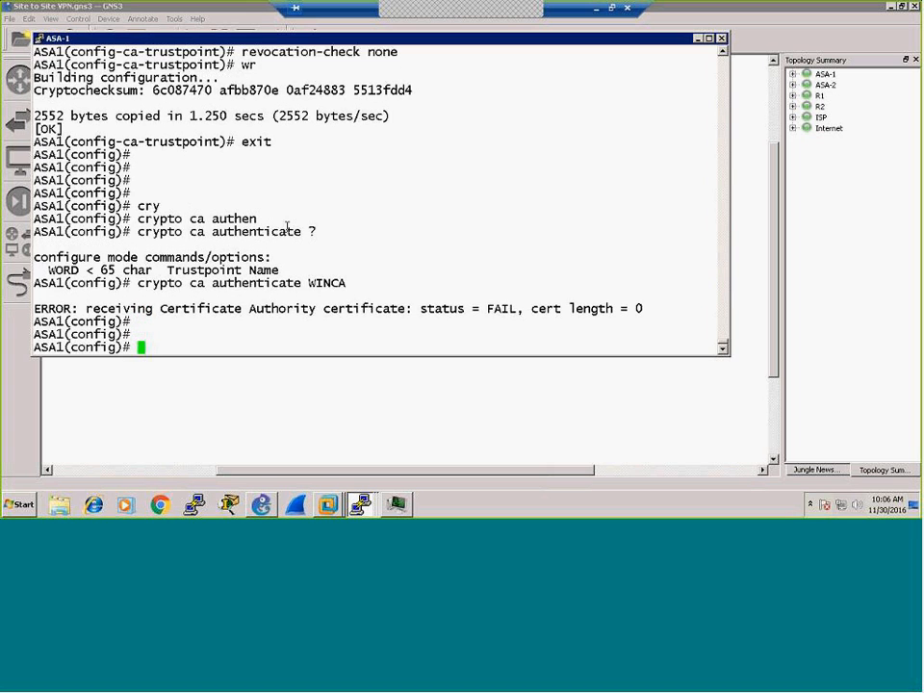
text(sh conn)
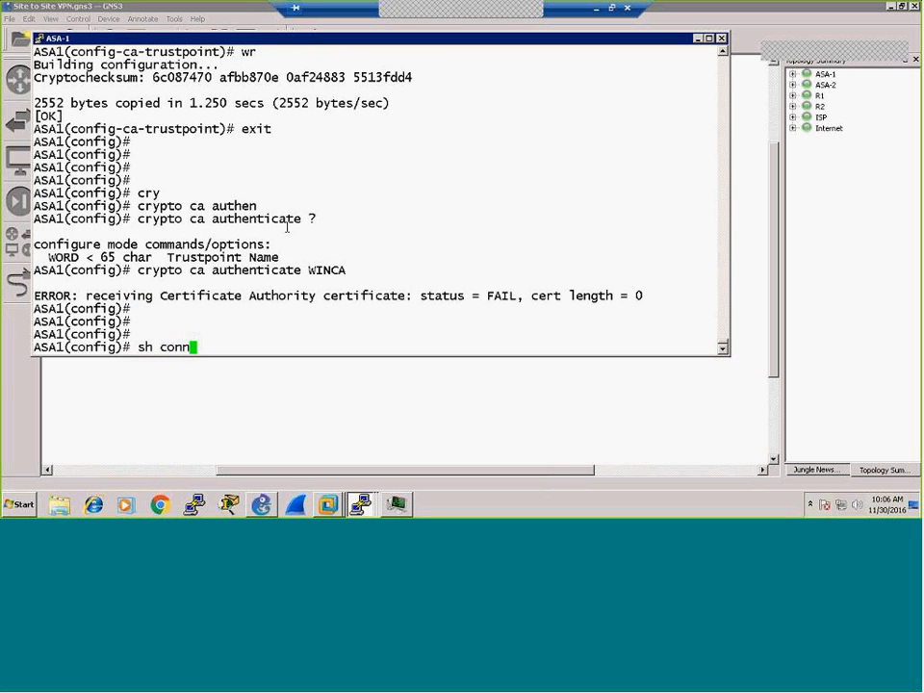
key(Return)
text(sh loc)
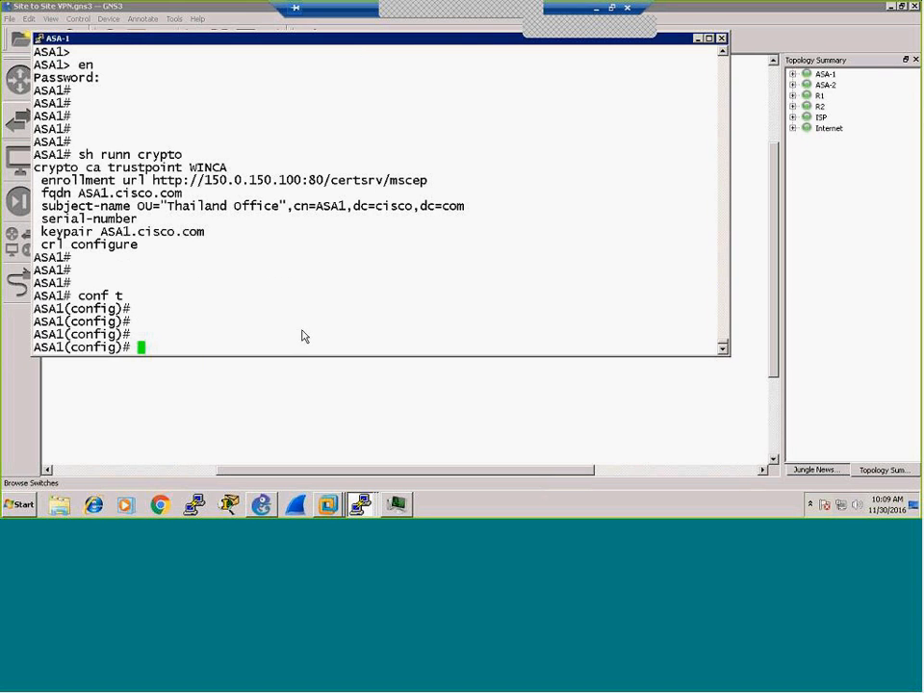
Step: Re-enter the WINCA trustpoint by copying and pasting its command line
double_click(302, 331)
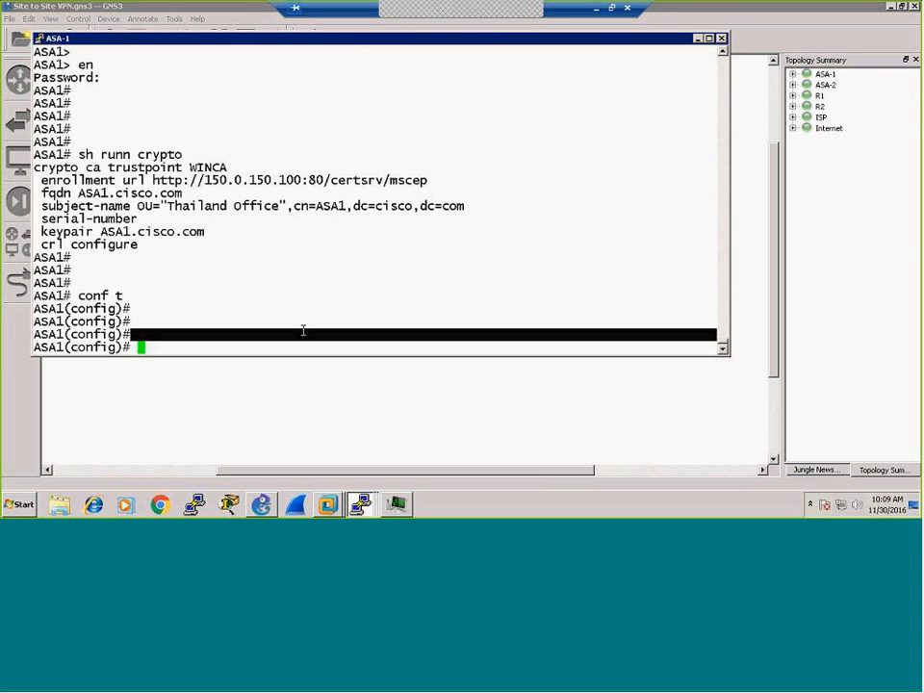
click(299, 348)
key(Return)
key(Return)
key(Return)
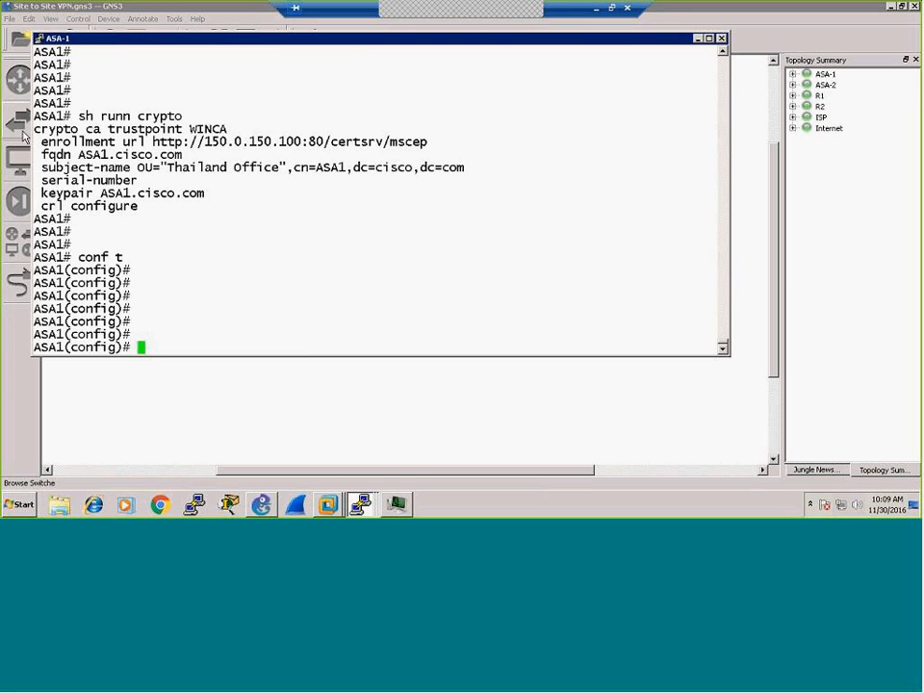
drag(34, 128, 539, 128)
right_click(300, 184)
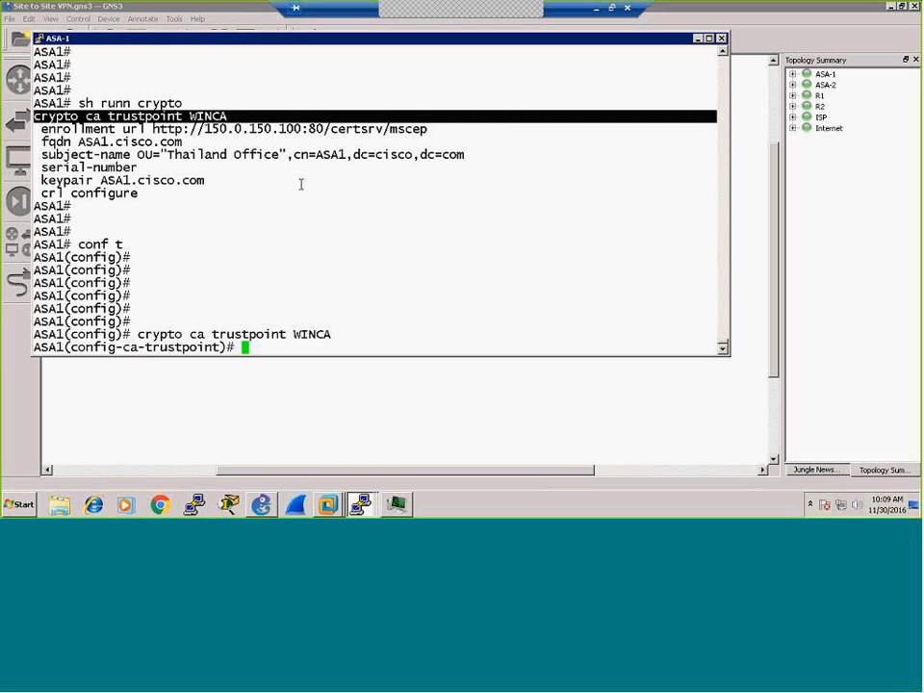
Step: Enter no crl configure, review the CRL submode options, and exit back
text(no cr)
key(Tab)
text(l con)
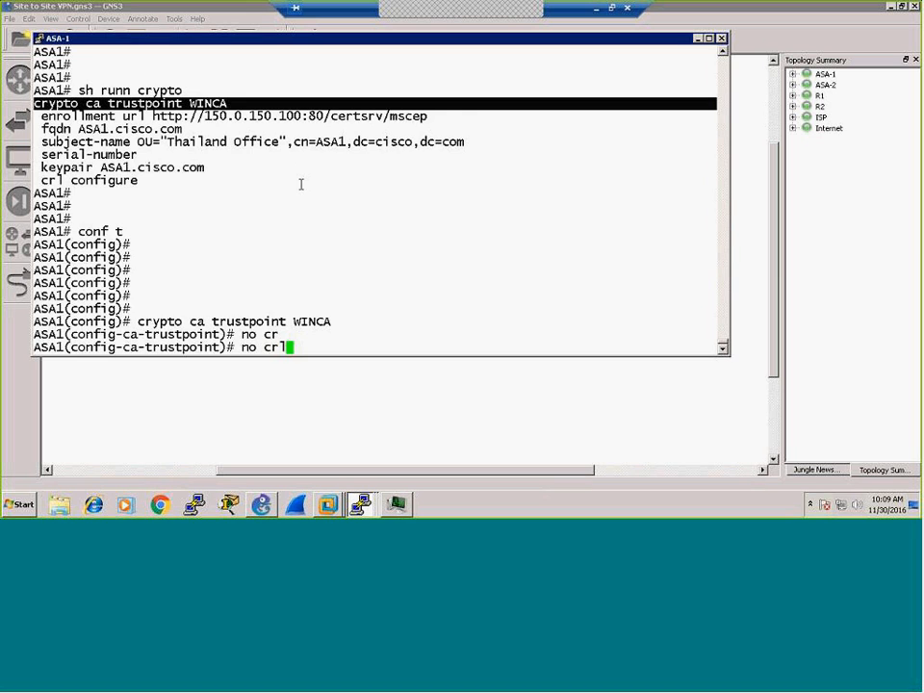
key(Tab)
text(?)
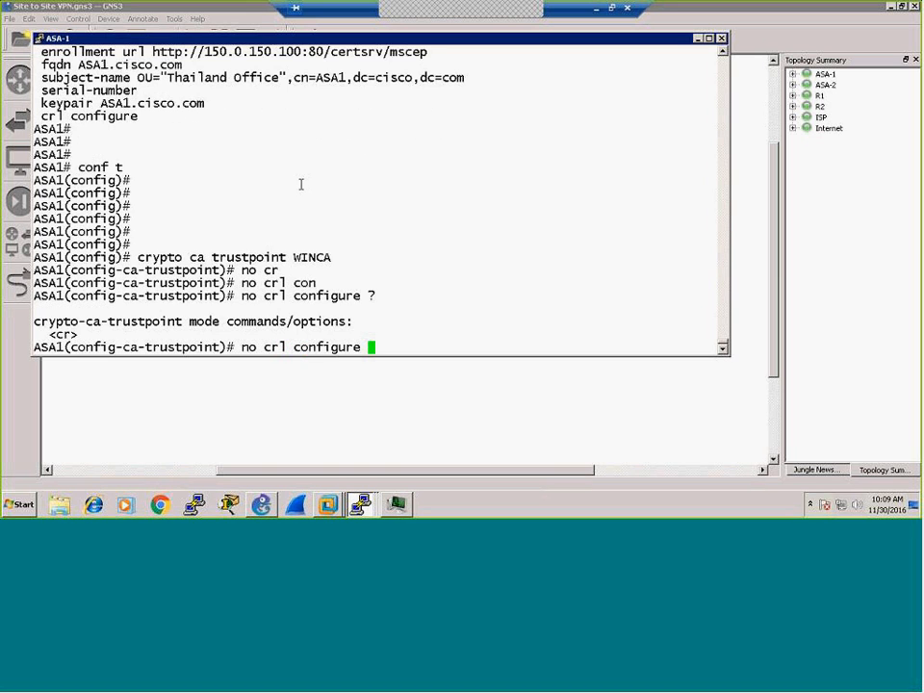
key(Return)
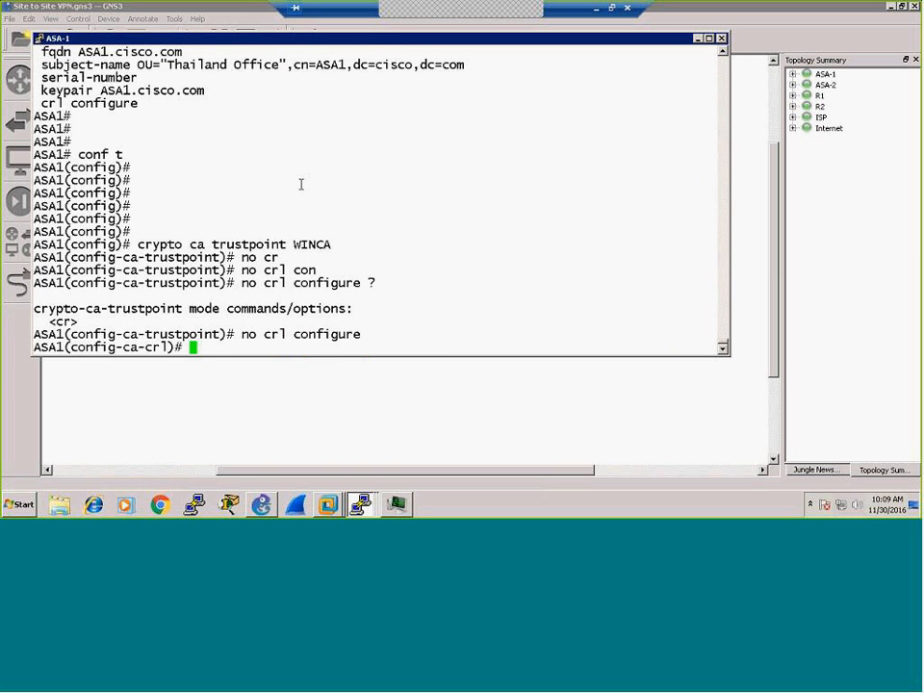
text(?)
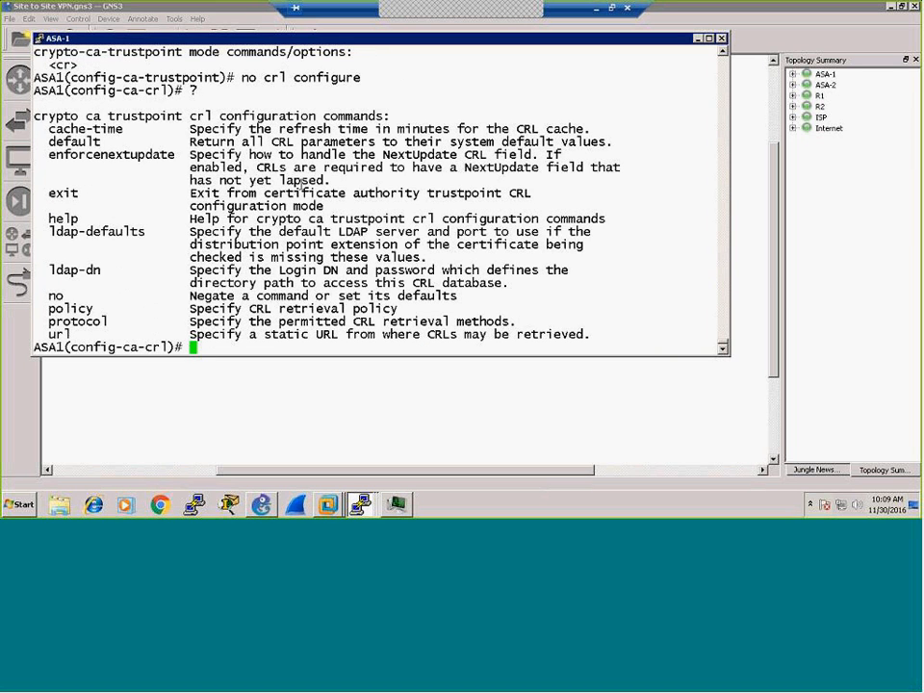
text(exit)
key(Return)
key(Return)
key(Return)
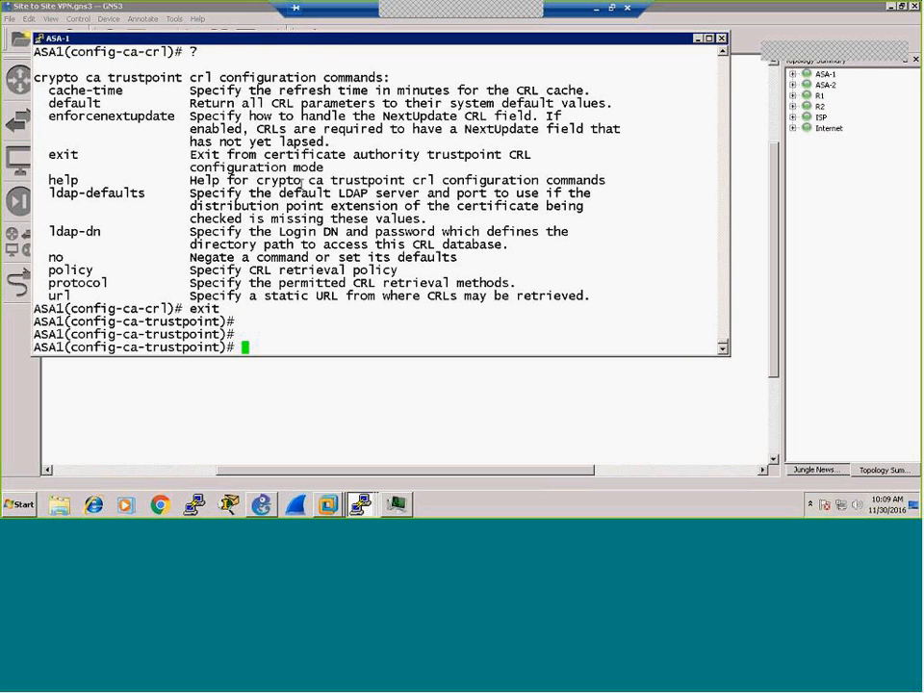
Step: Set revocation-check none, save, and exit trustpoint mode
text(rev)
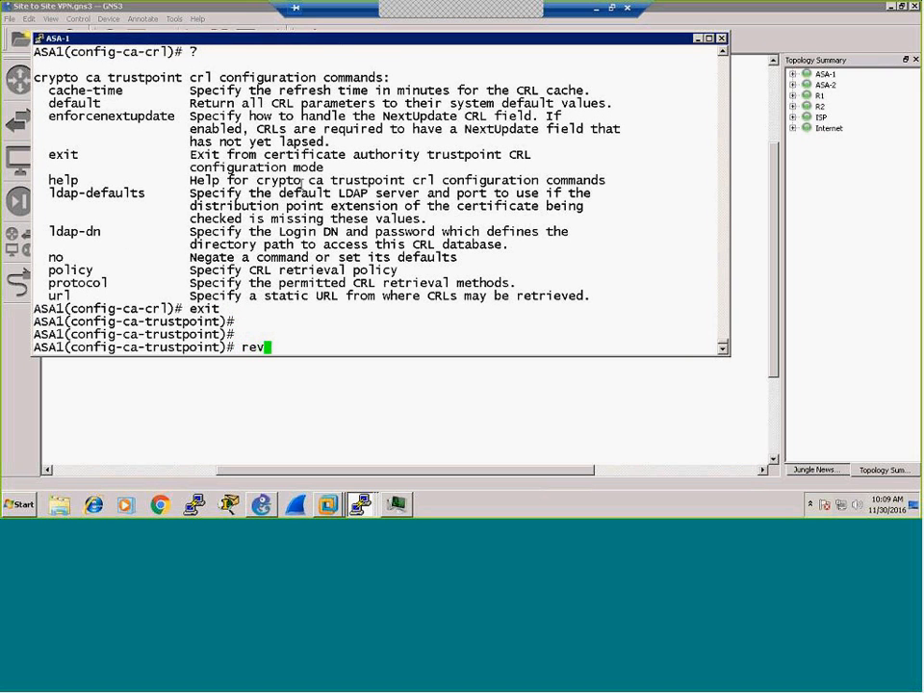
key(Tab)
text(o)
key(Tab)
text(none)
key(Return)
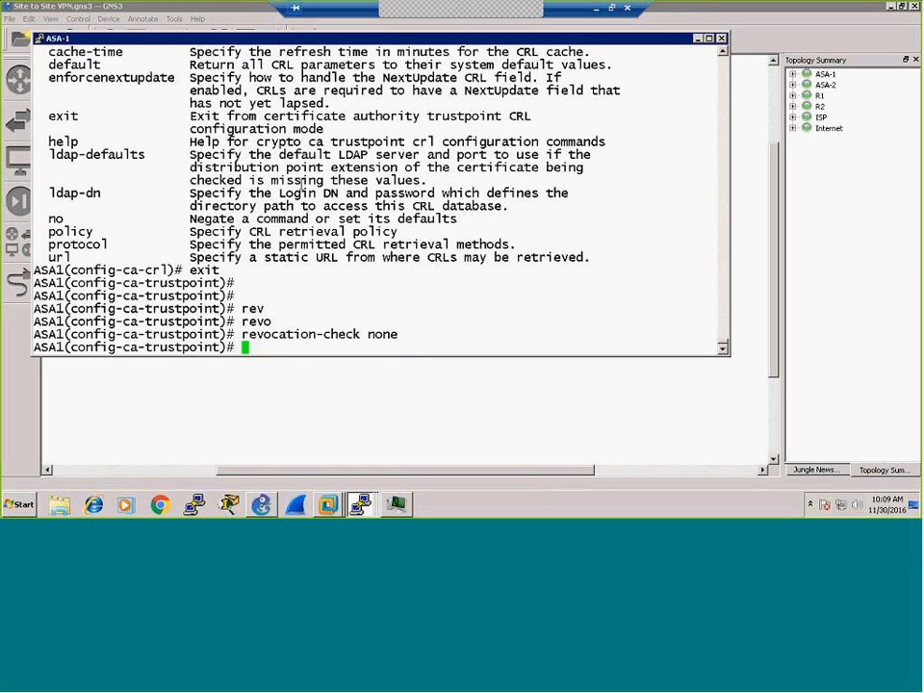
text(wr)
key(Return)
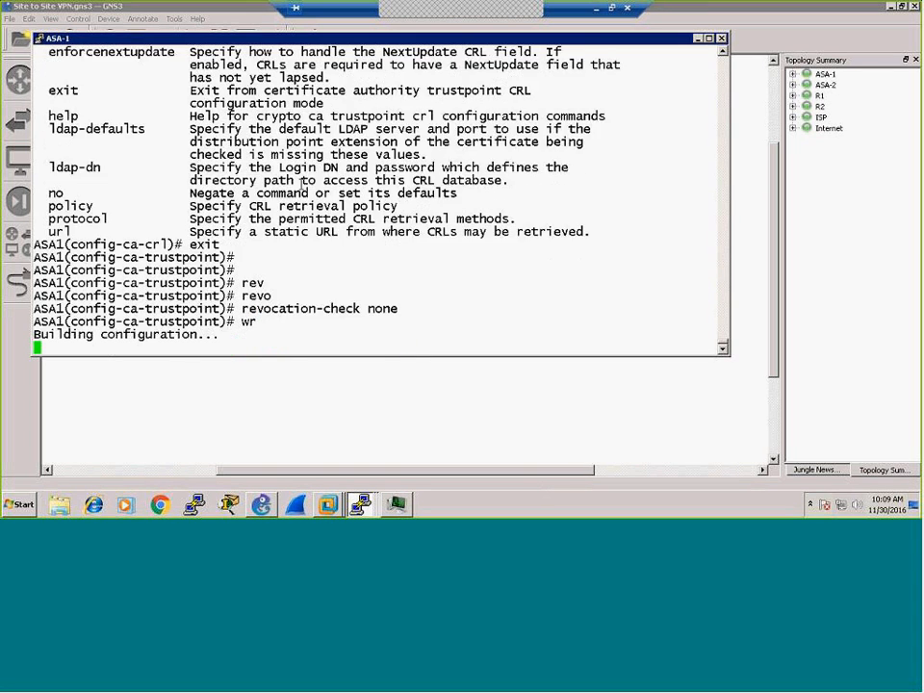
text(exit)
key(Return)
key(Return)
key(Return)
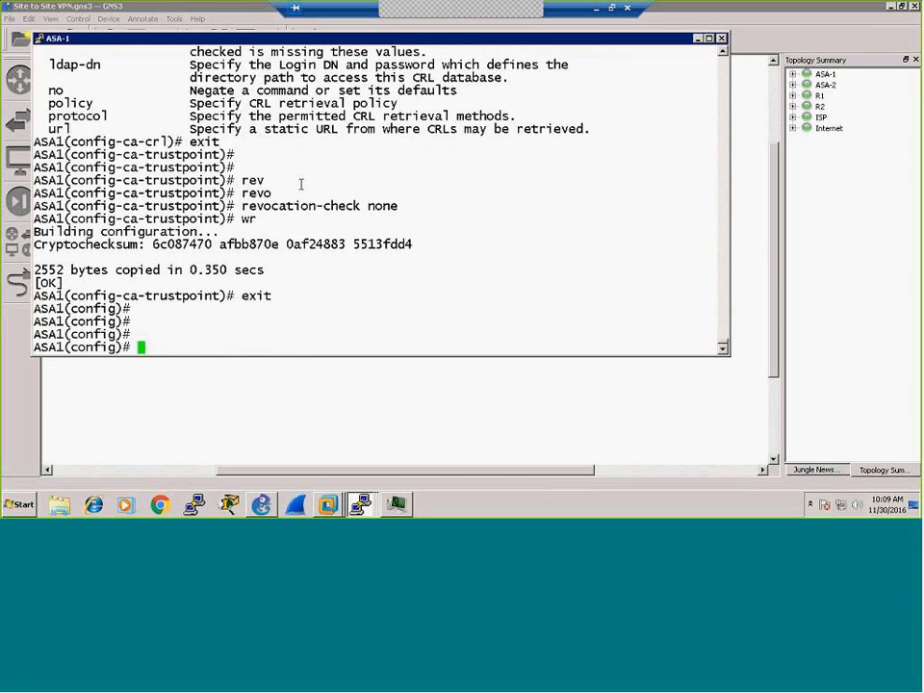
text(sh run)
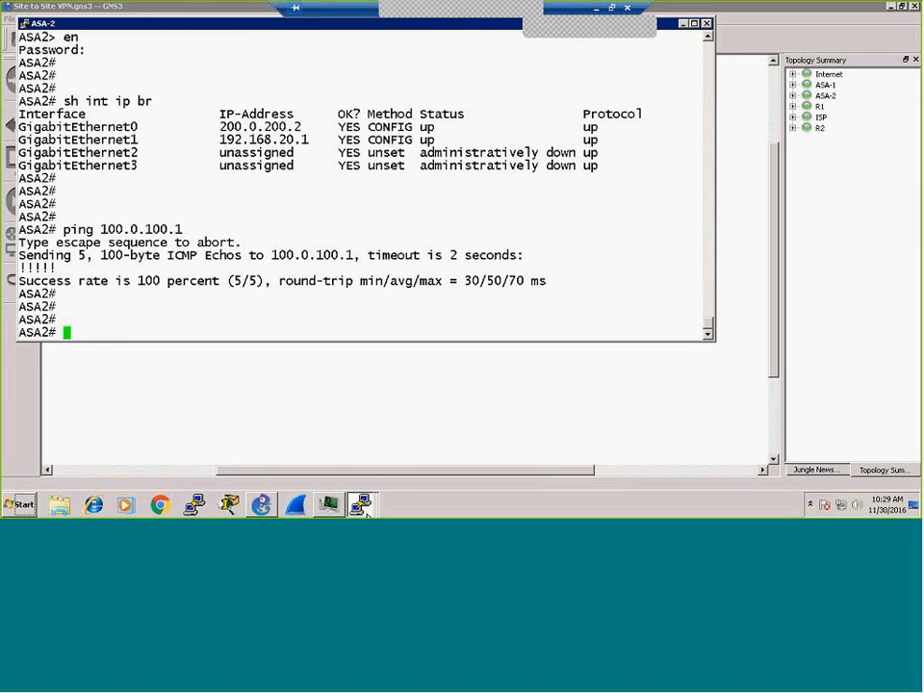
Step: In the ASA-1 terminal, apply revocation-check none to WINCA
click(359, 503)
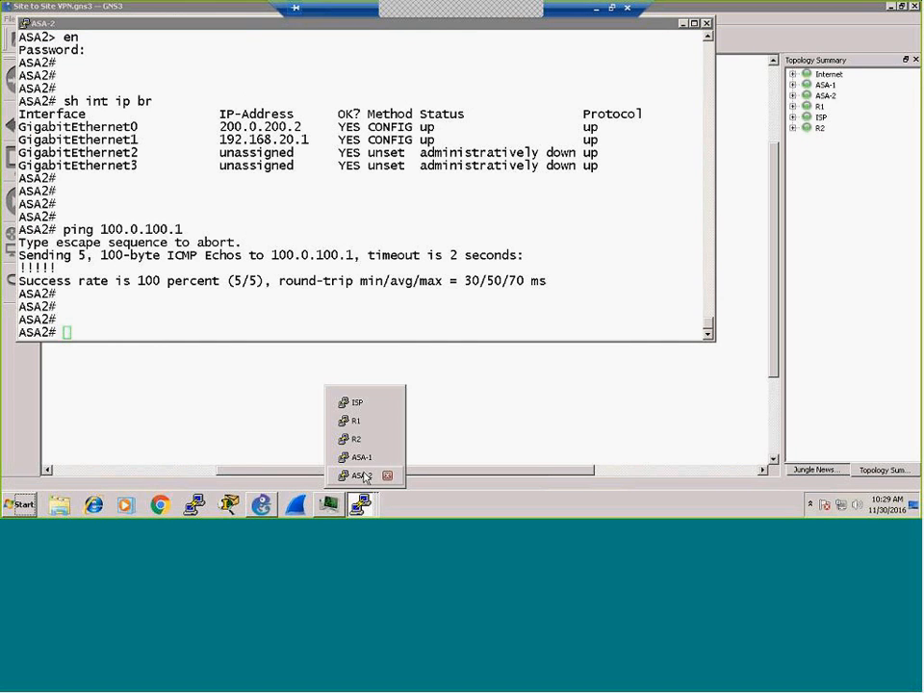
click(359, 457)
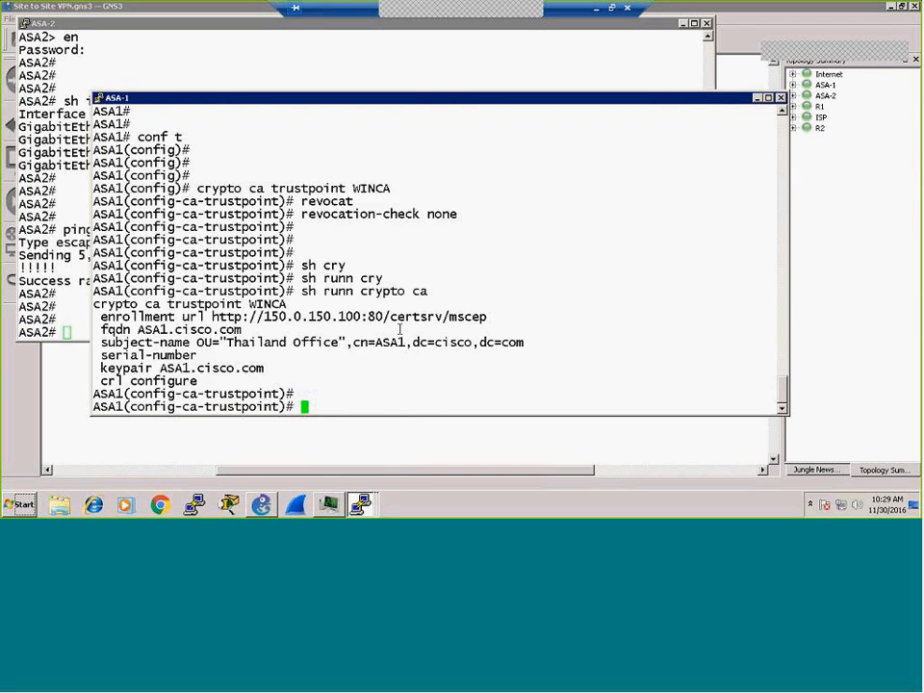
key(Return)
key(Return)
key(Return)
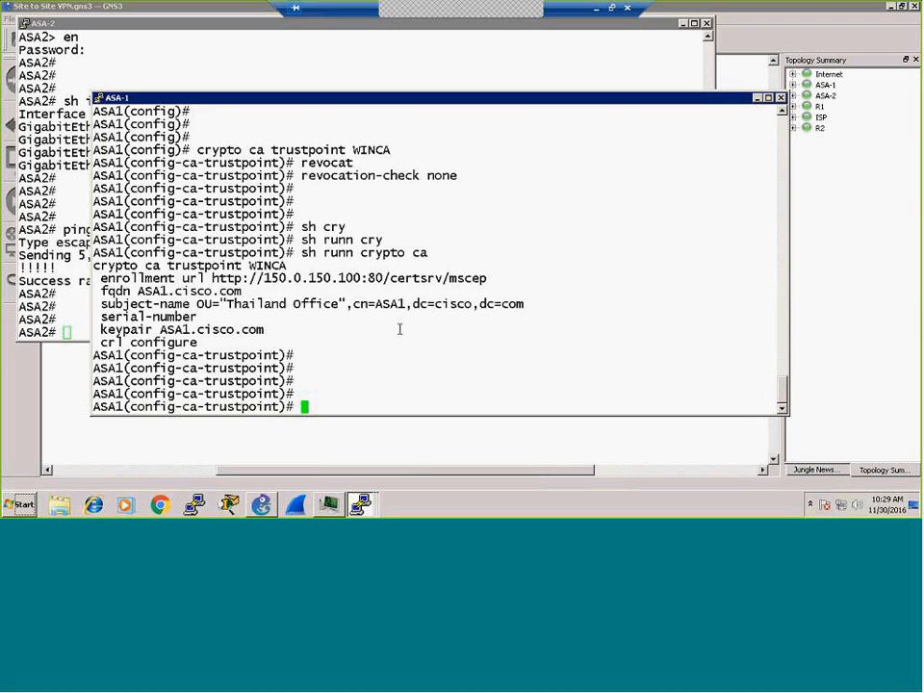
text(revocation-check none)
key(Return)
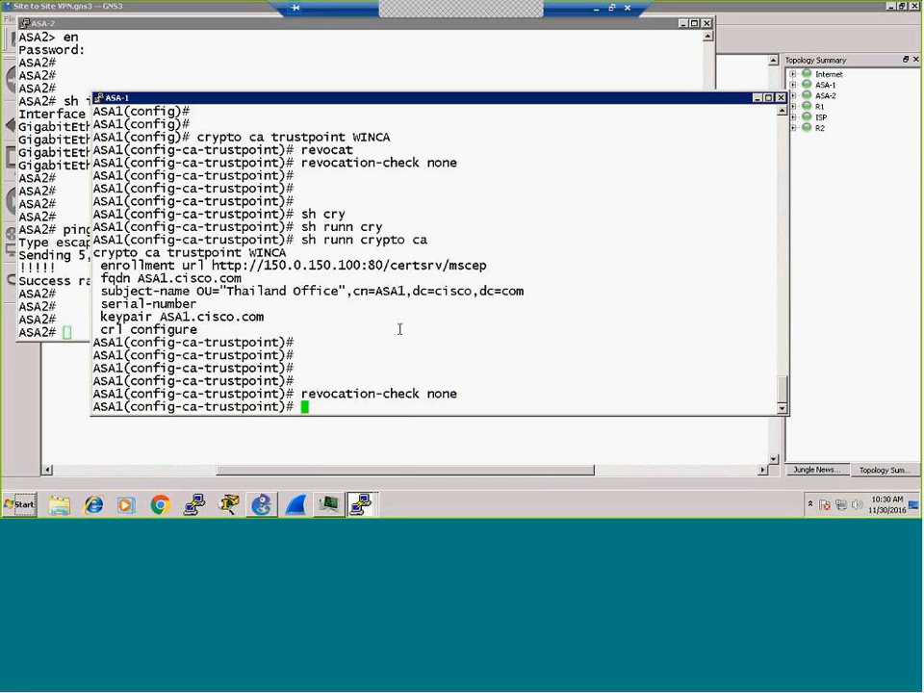
Step: Apply crl nocheck and verify it in sh runn crypto ca
text(crl ?)
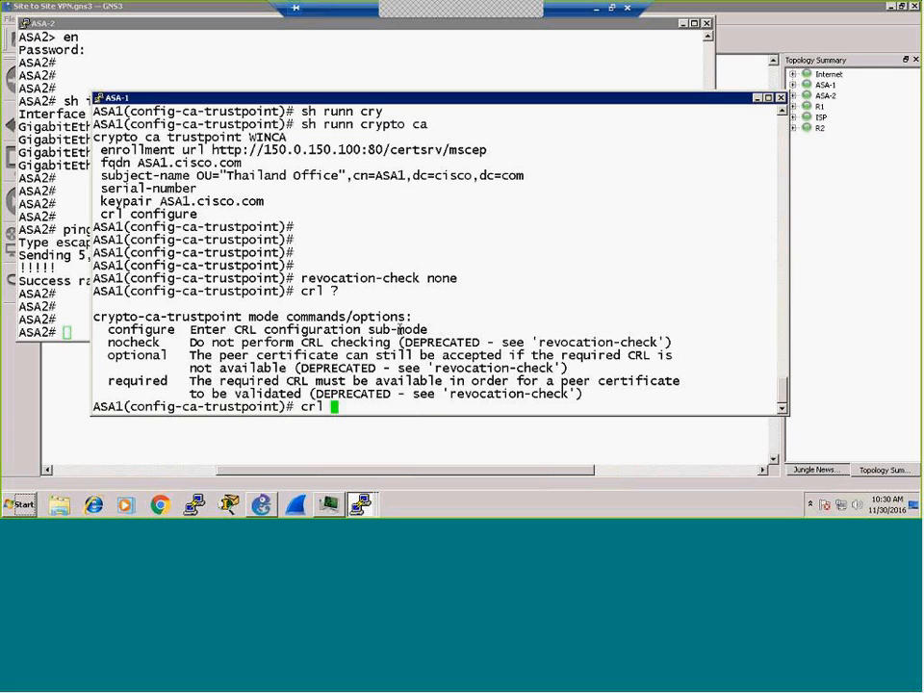
text(nocheck)
key(Return)
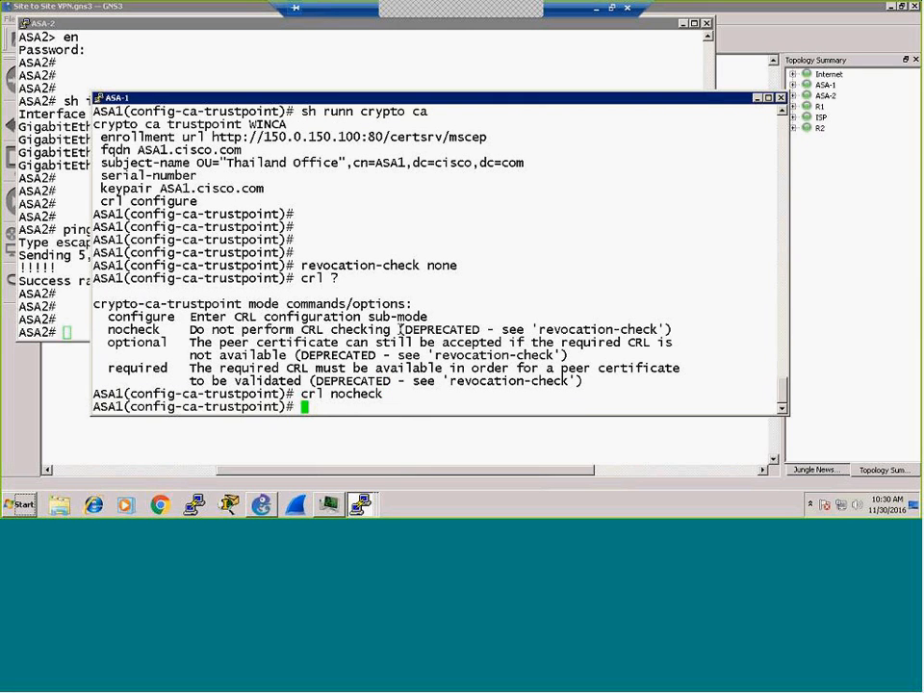
text(sh runn crypto ca)
key(Return)
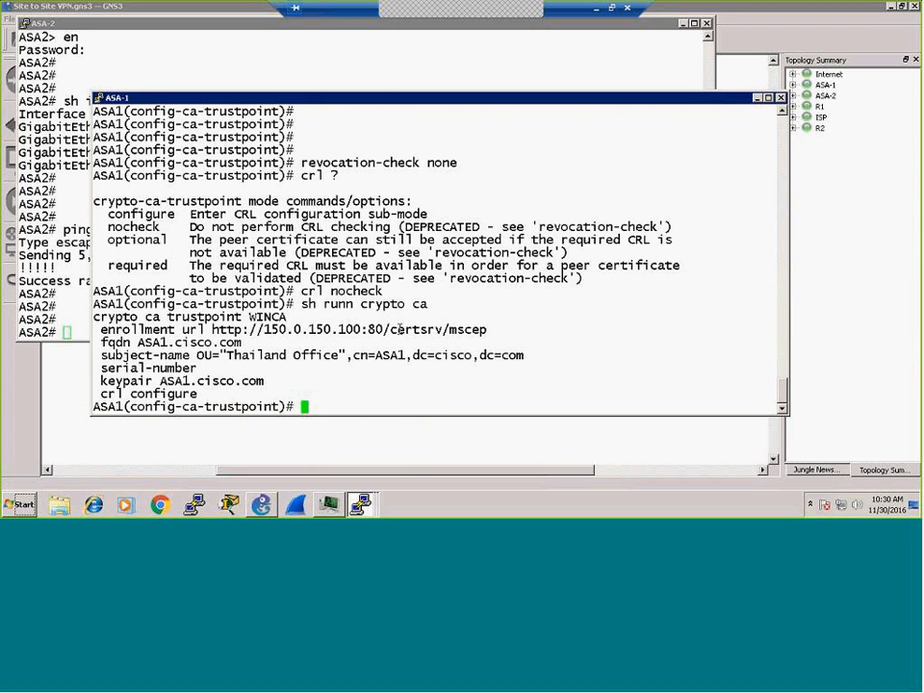
key(Return)
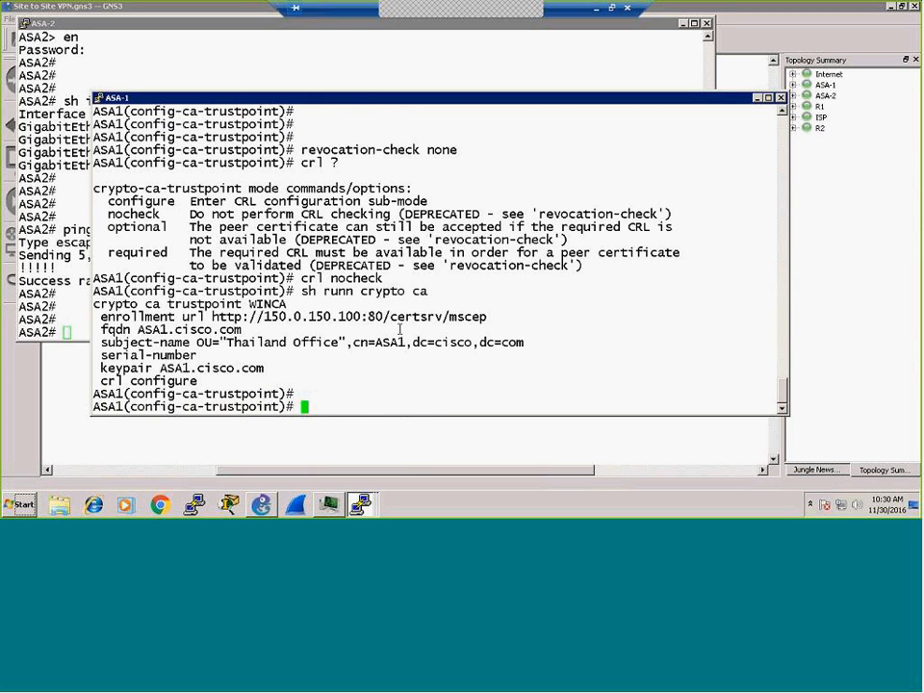
Step: Save the configuration and exit to global configuration mode
text(wr)
key(Return)
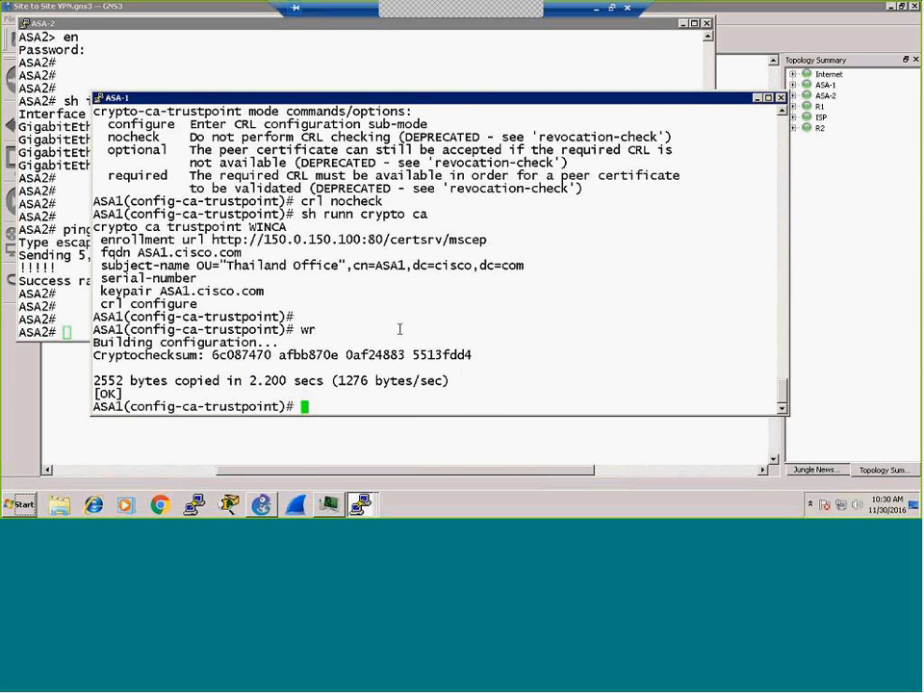
text(exit)
key(Return)
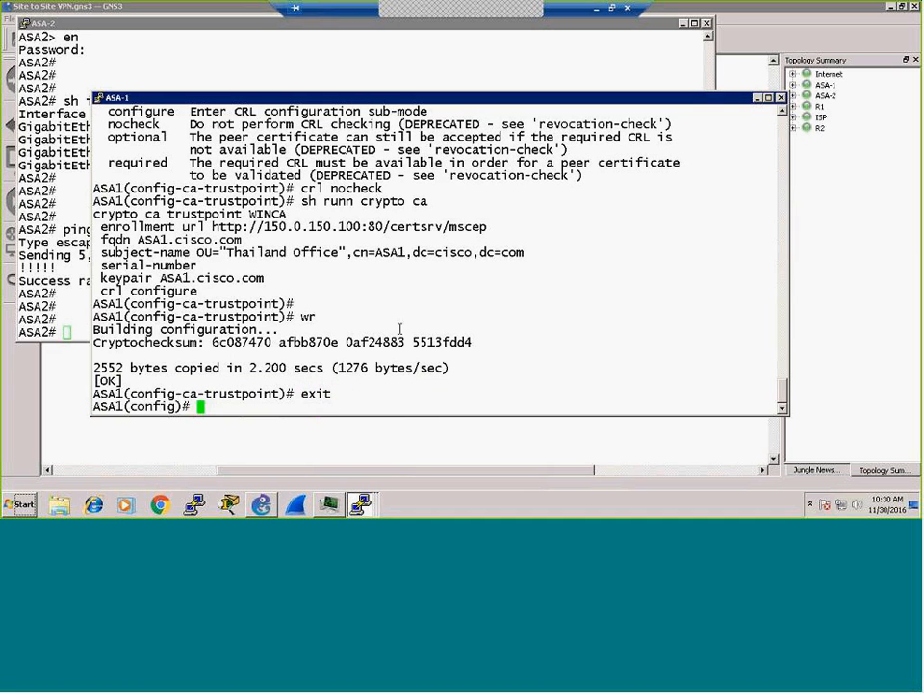
key(Return)
key(Return)
key(Return)
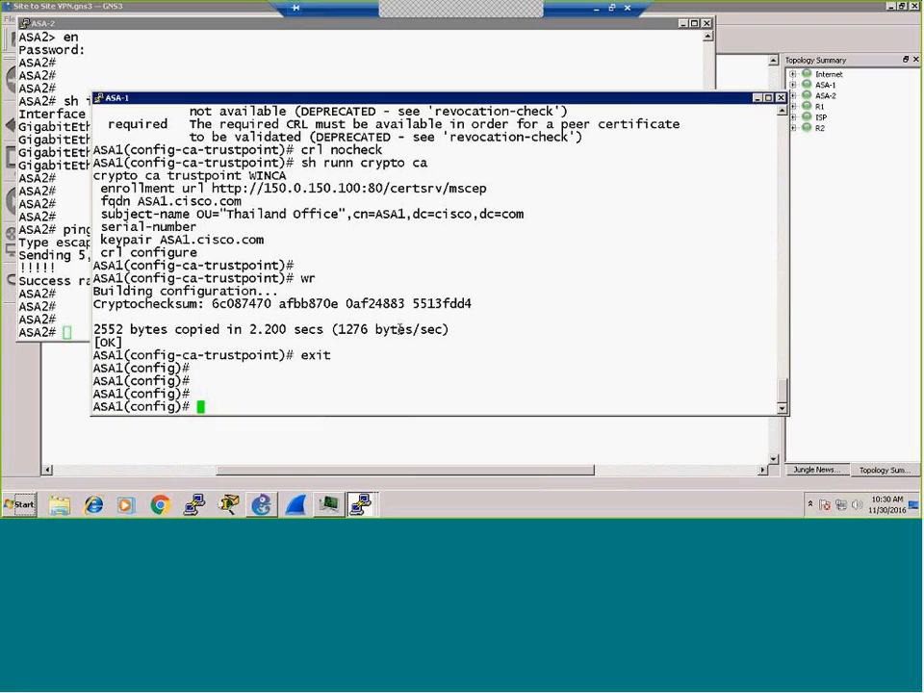
Step: Ping 200.0.200.1 and 150.0.150.1 from ASA-1 to confirm reachability
text(ping 200.0)
text(.200.)
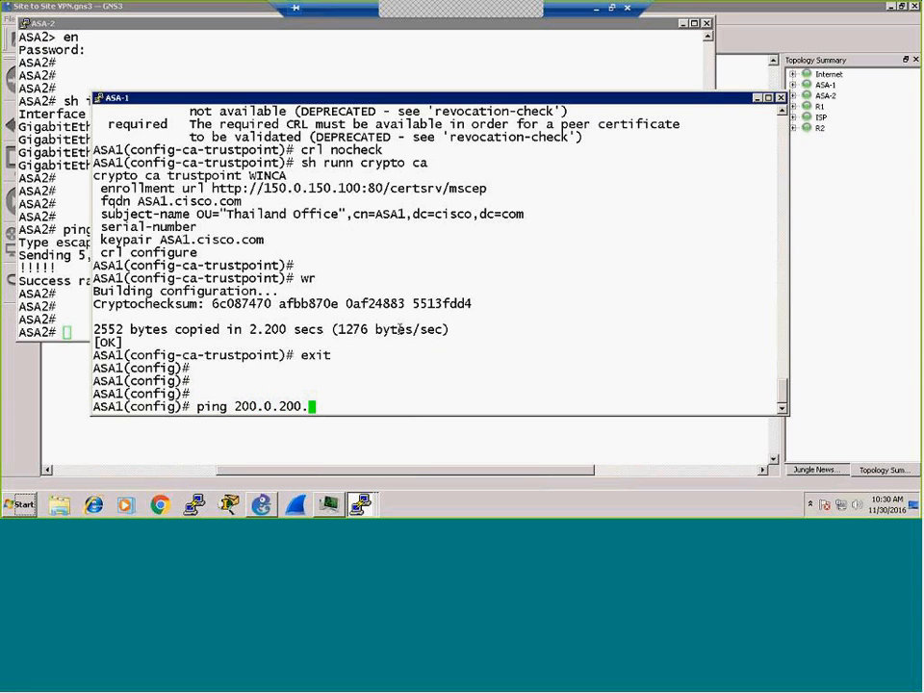
text(1)
key(Return)
text(pi)
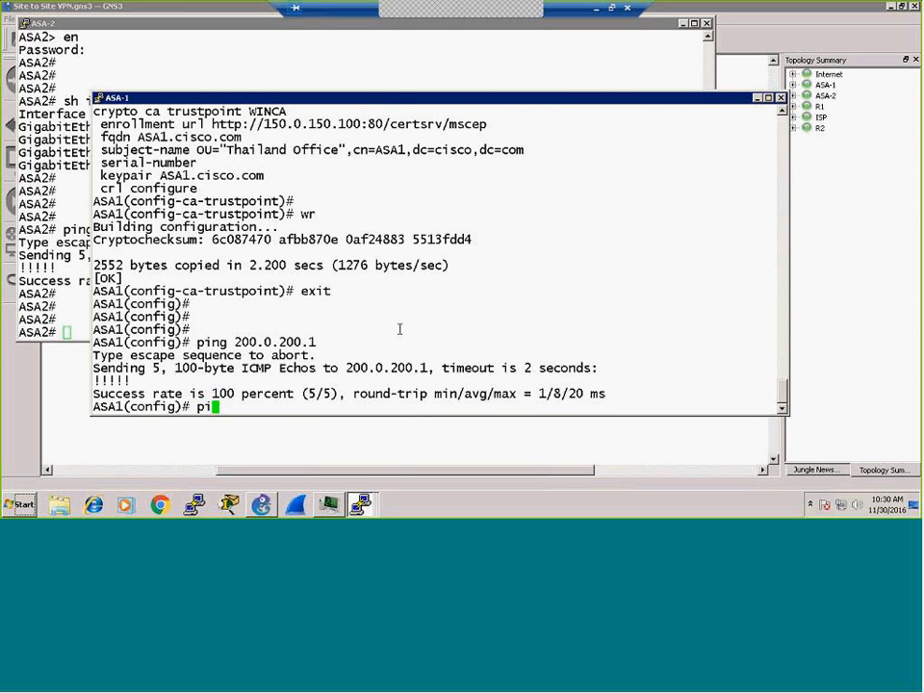
text(ng 150.0.)
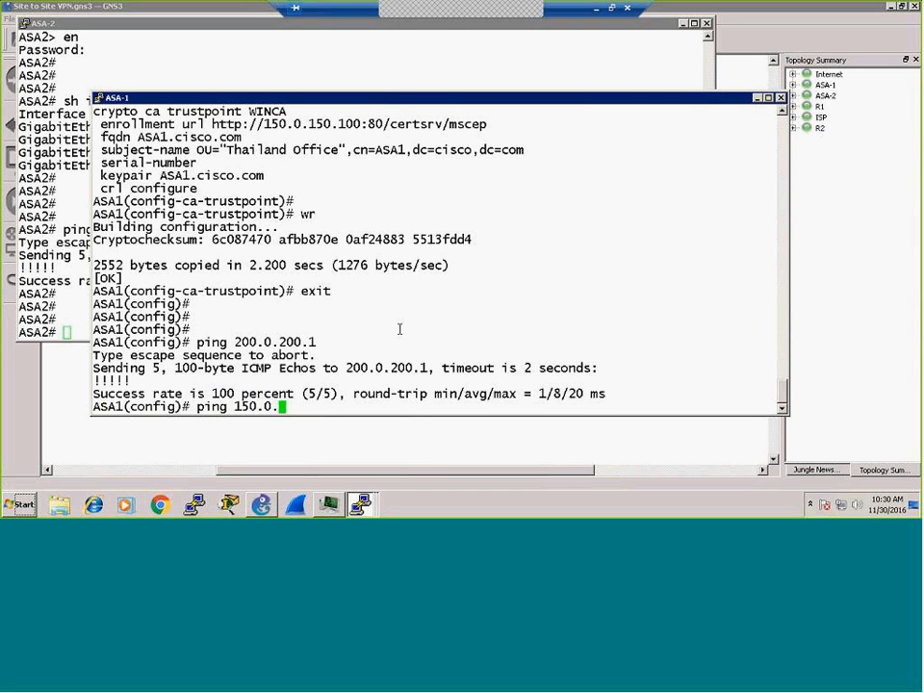
text(150.1)
key(Return)
key(Return)
key(Return)
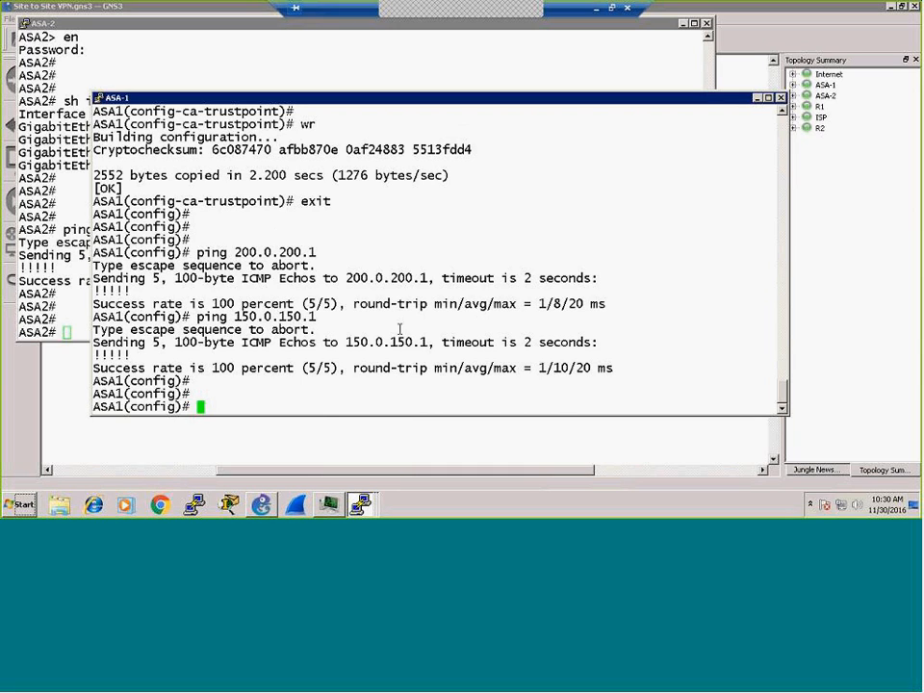
Step: Run 'crypto ca authenticate WINCA' on ASA-1
text(cry)
key(Tab)
text(ca authen)
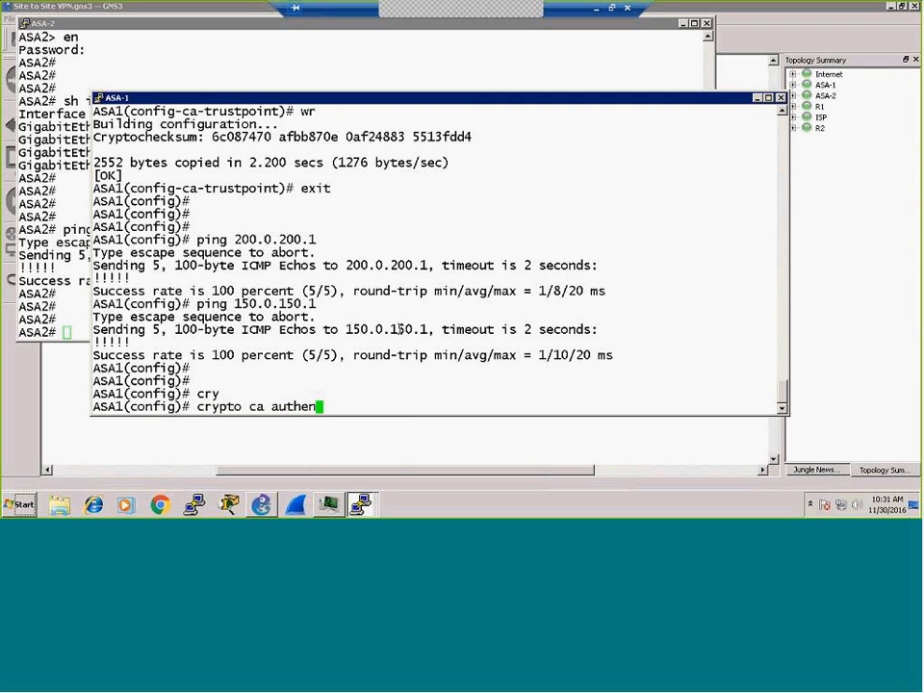
key(Tab)
text(WINCA)
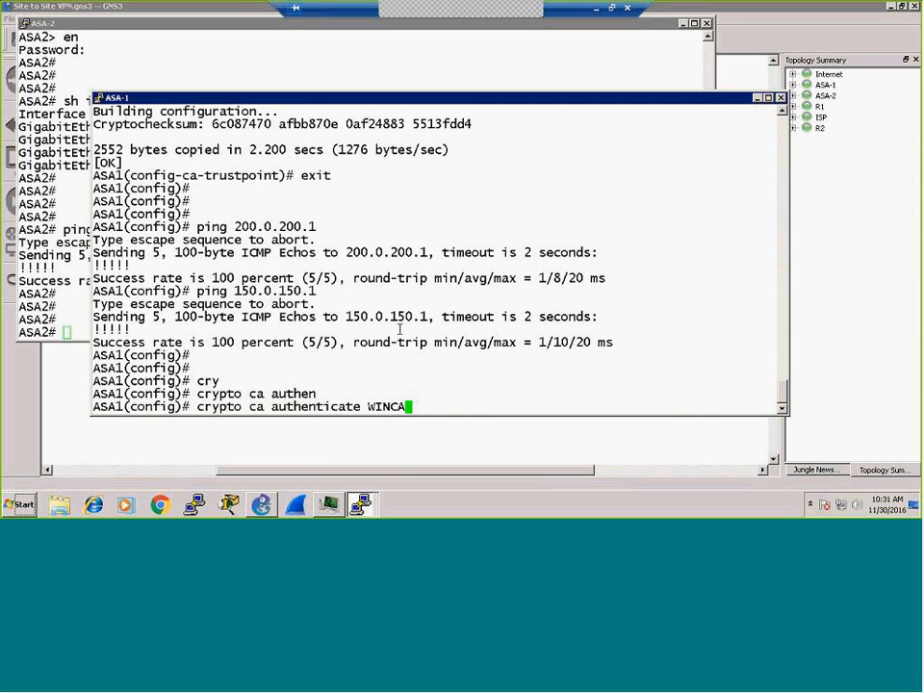
key(Return)
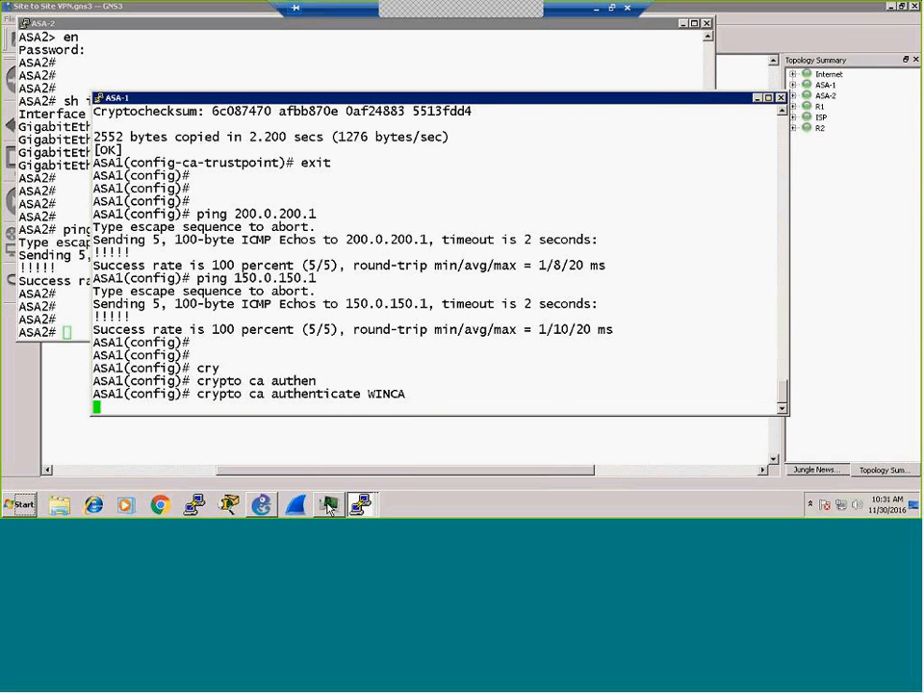
Step: Bring the ASA-1 console to the front from the taskbar console group
mouse_move(267, 508)
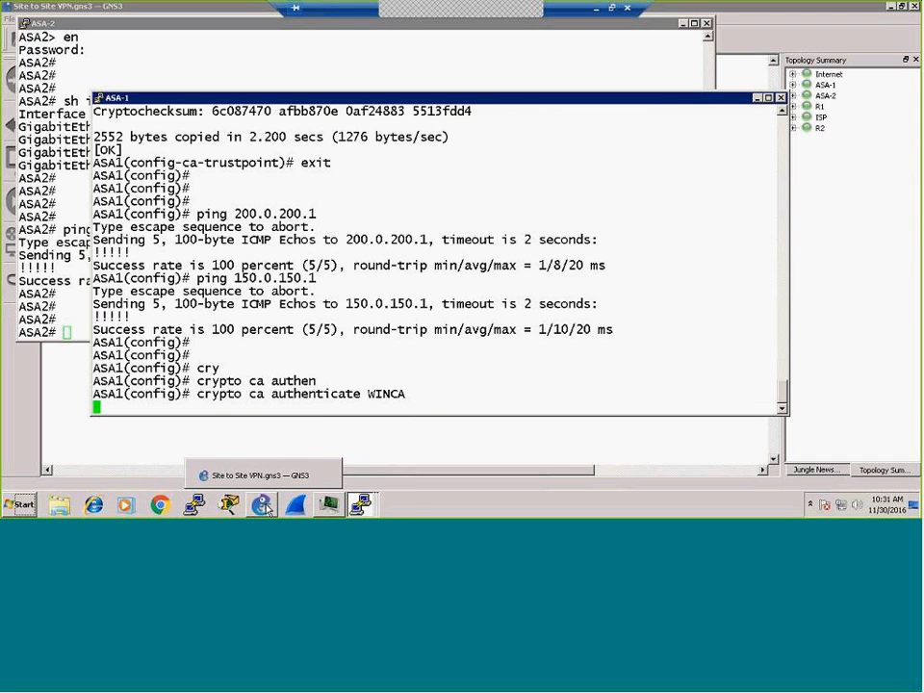
mouse_move(329, 512)
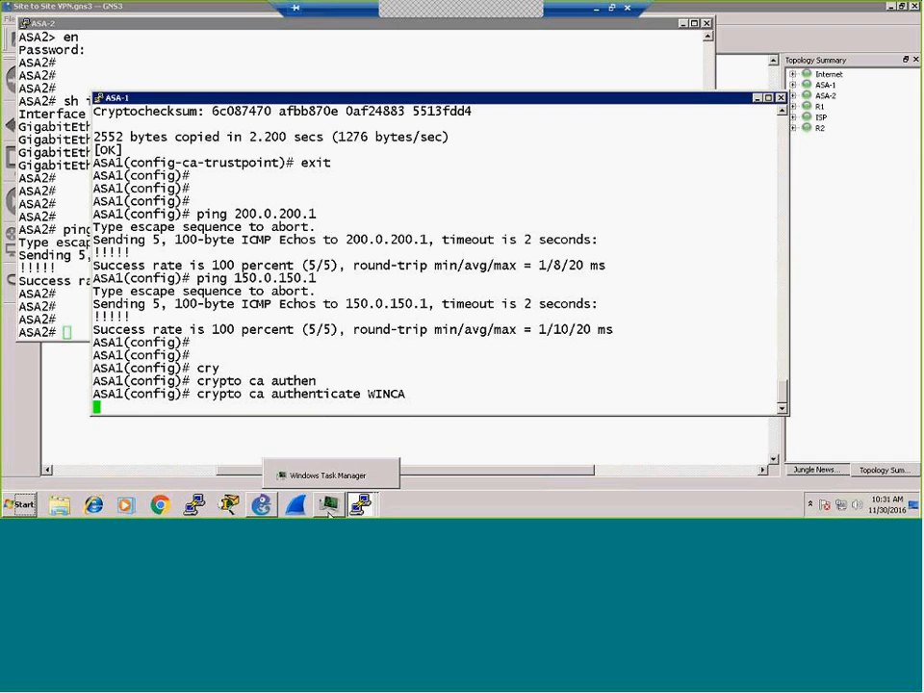
mouse_move(363, 510)
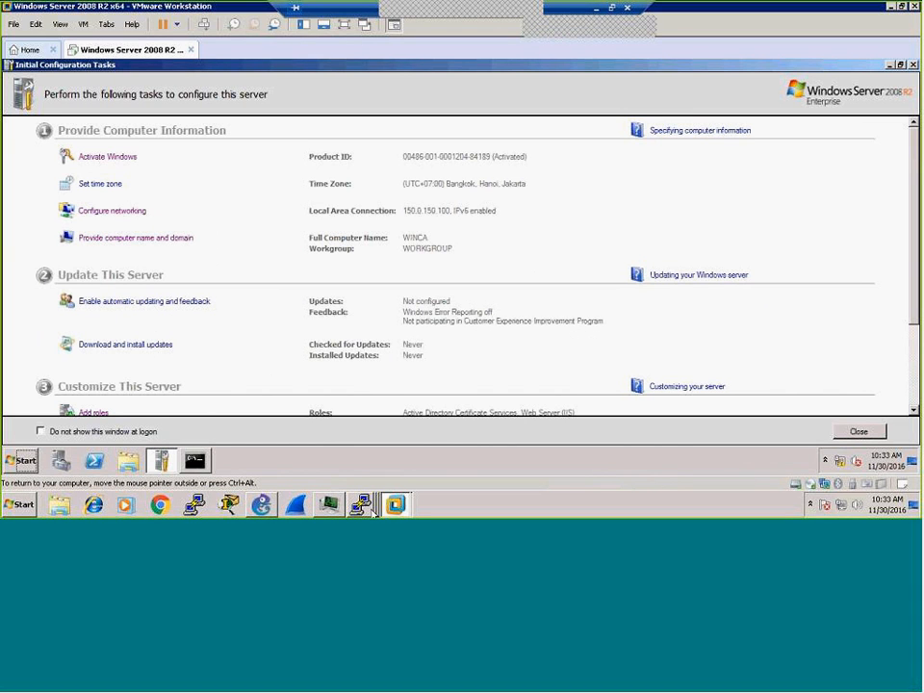
mouse_move(371, 513)
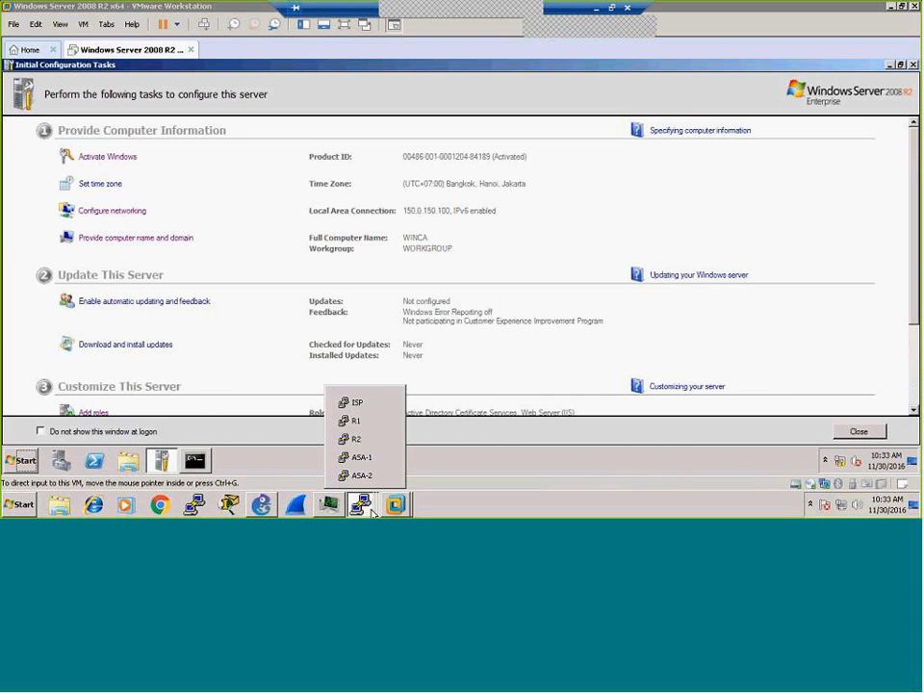
click(363, 459)
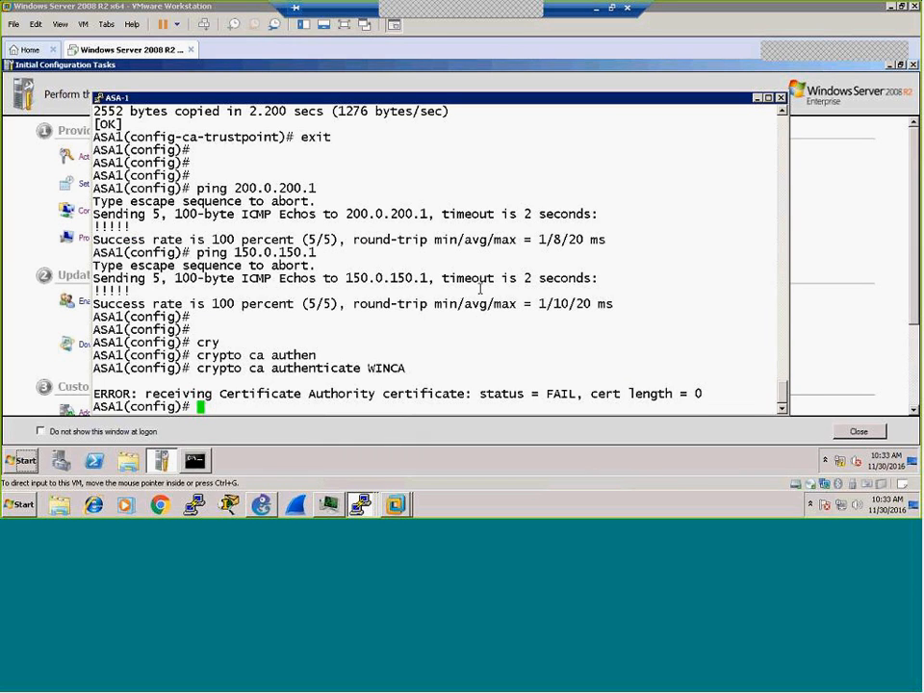
Step: Rerun the recalled 'crypto ca authenticate WINCA', which fails again with cert length 0
key(Return)
key(Return)
key(Return)
key(Up)
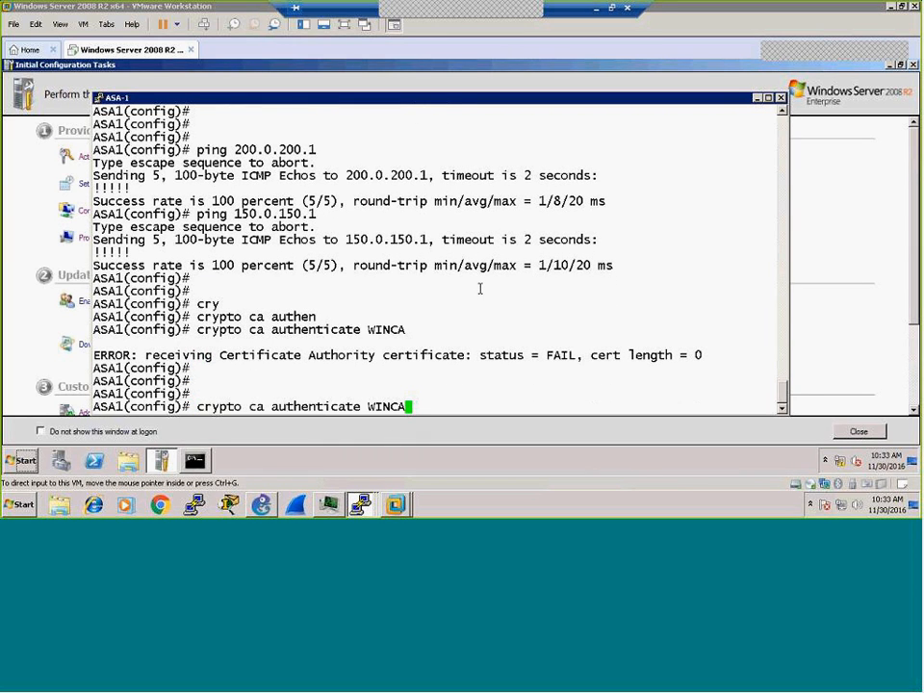
key(Return)
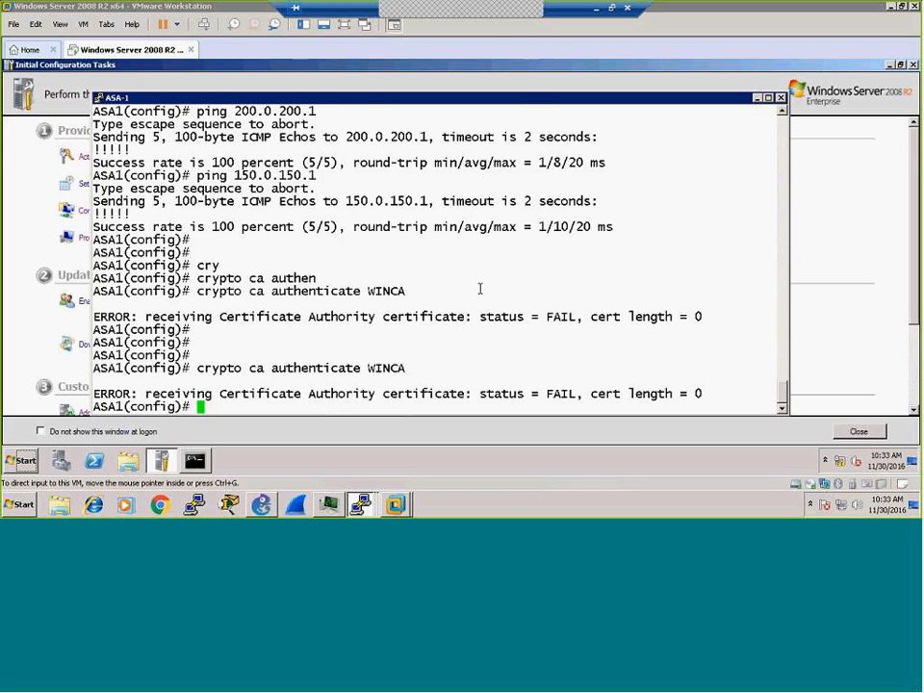
key(Return)
key(Return)
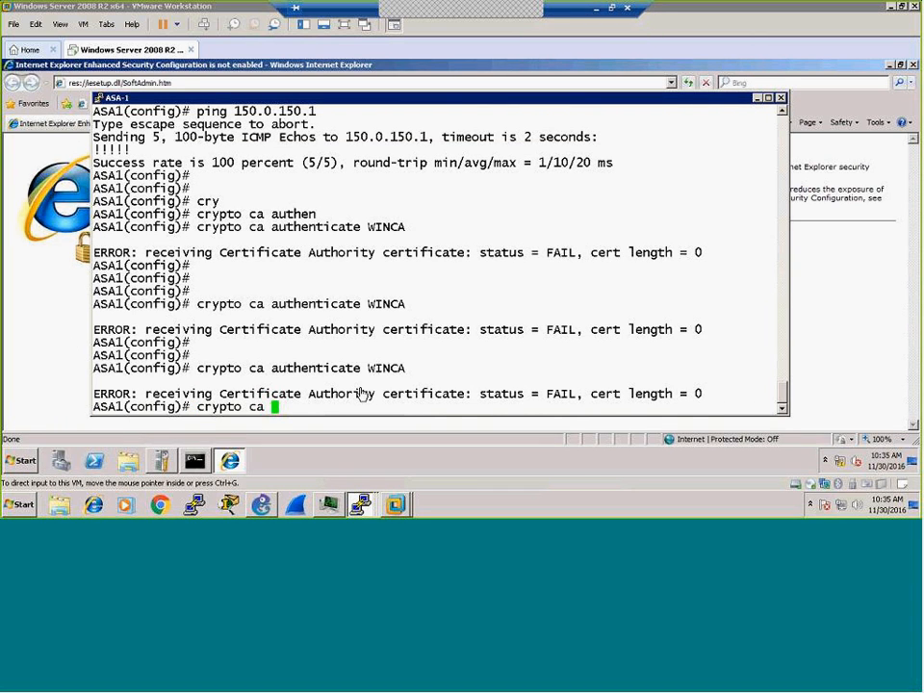
text(trsu)
key(Tab)
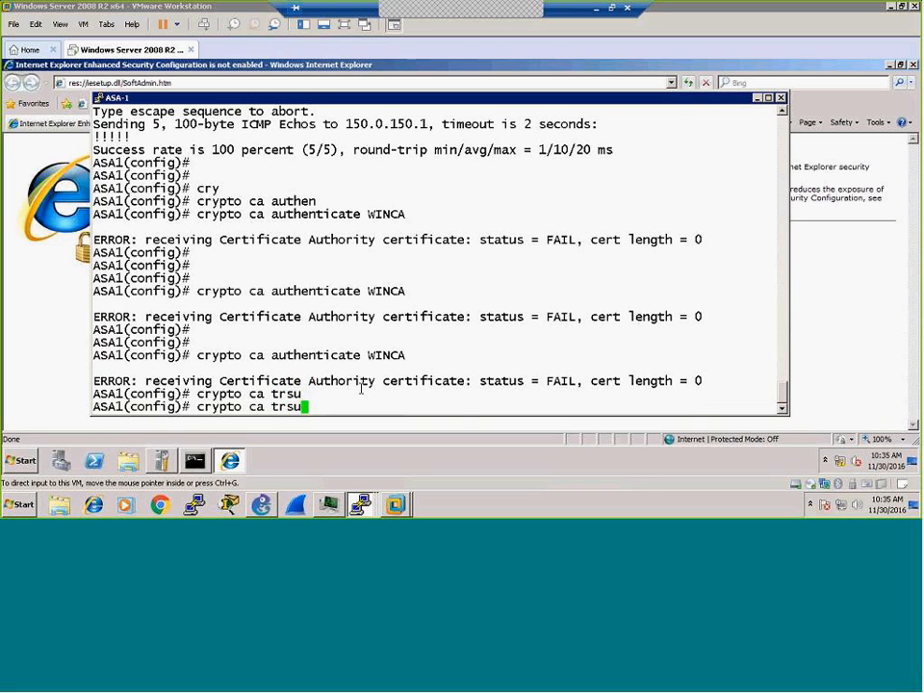
key(BackSpace)
key(BackSpace)
text(us)
key(Tab)
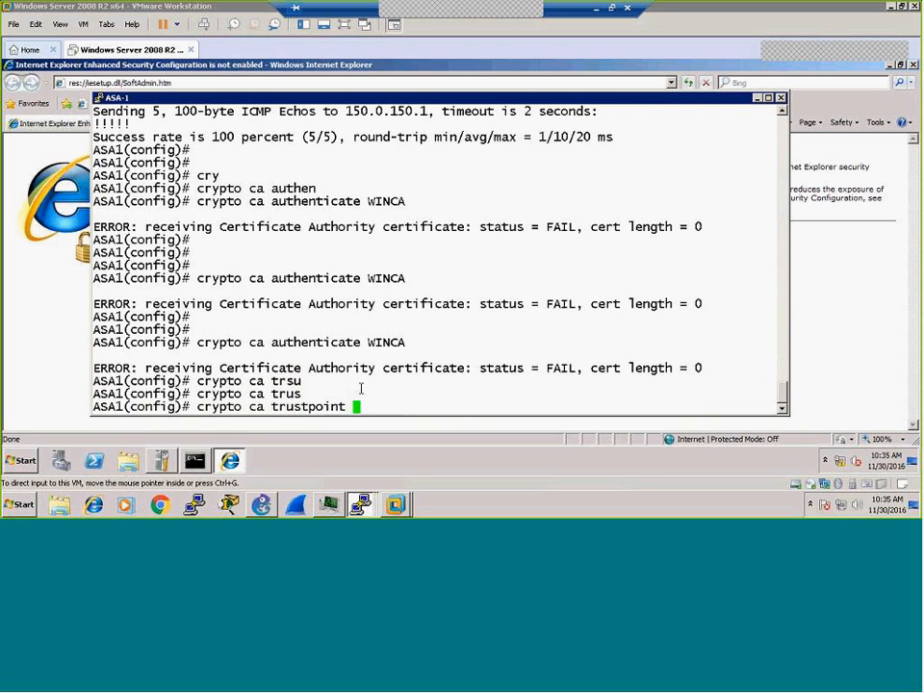
text(WINCA)
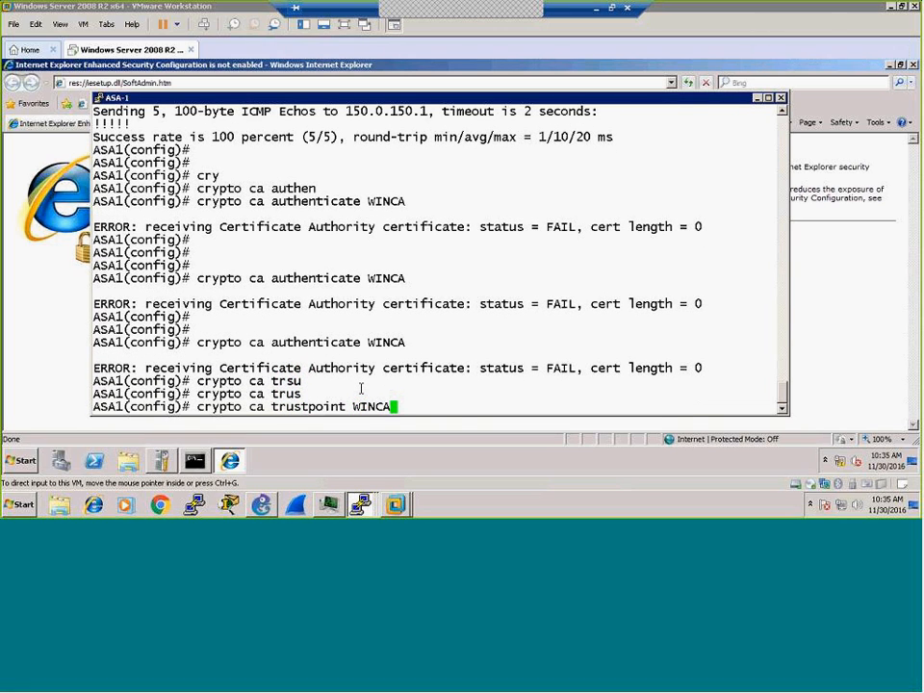
key(Return)
text(enroll)
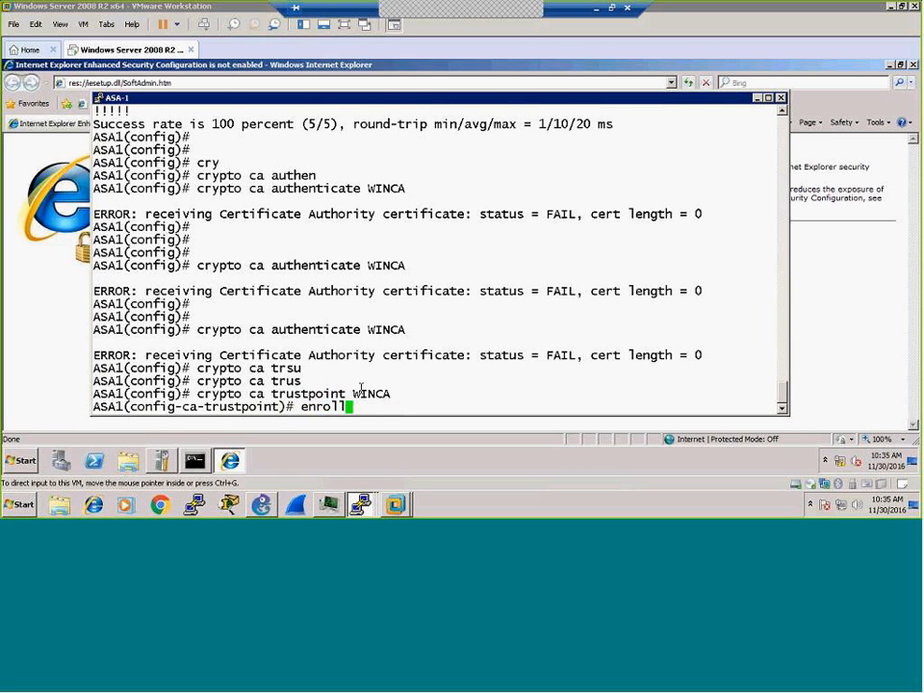
key(Tab)
text(url)
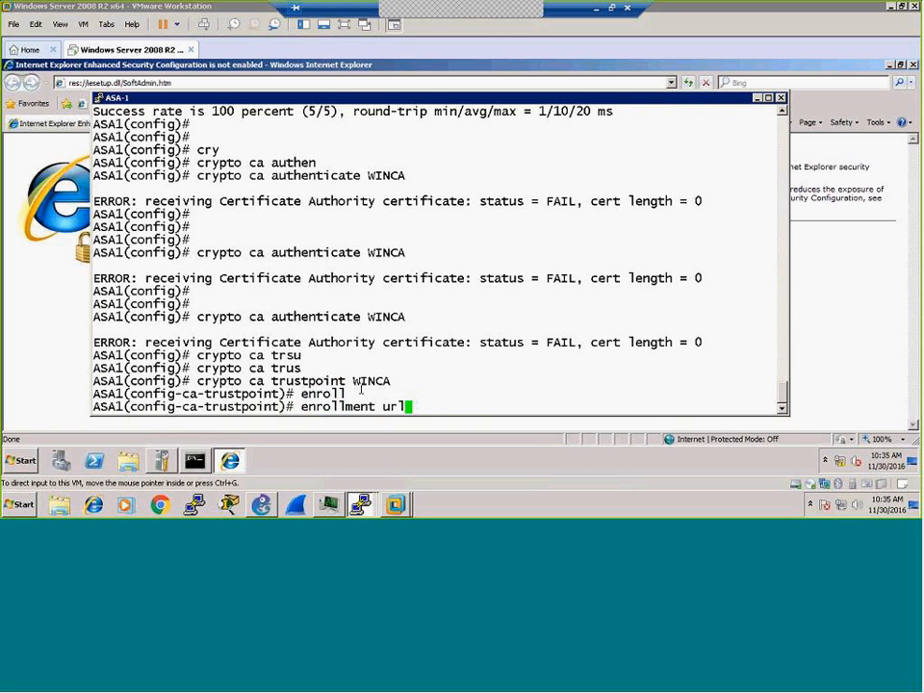
text( http://150.0.)
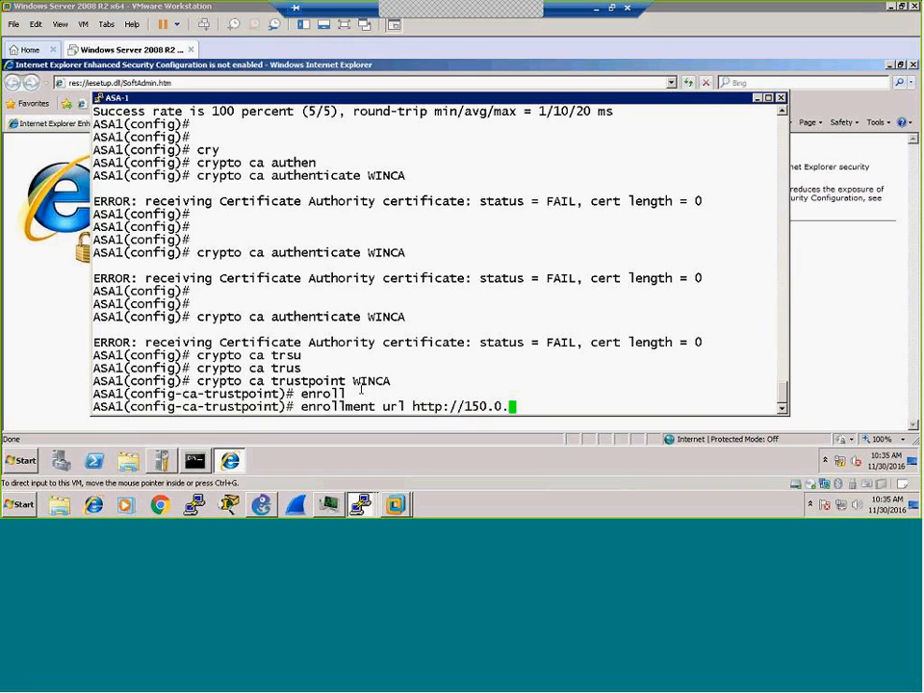
text(150.100/certsrv/ms)
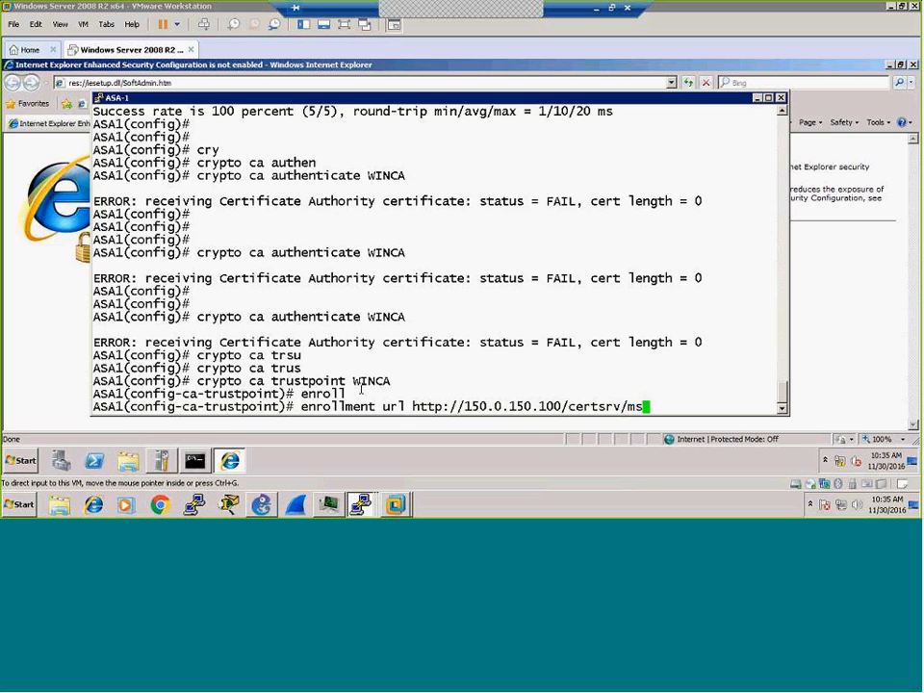
text(cep/msc)
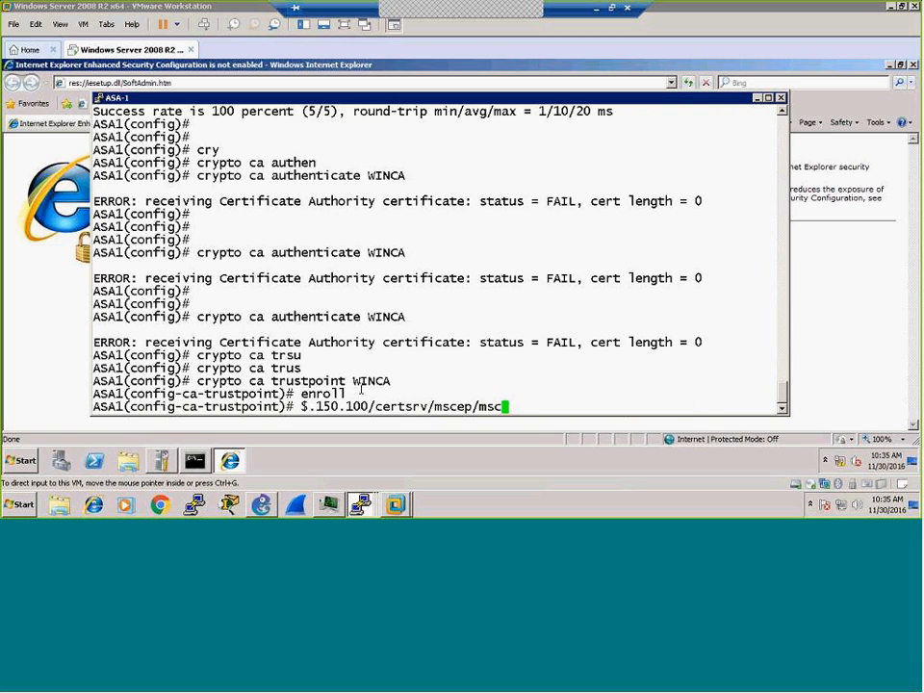
text(ep.dll)
key(Return)
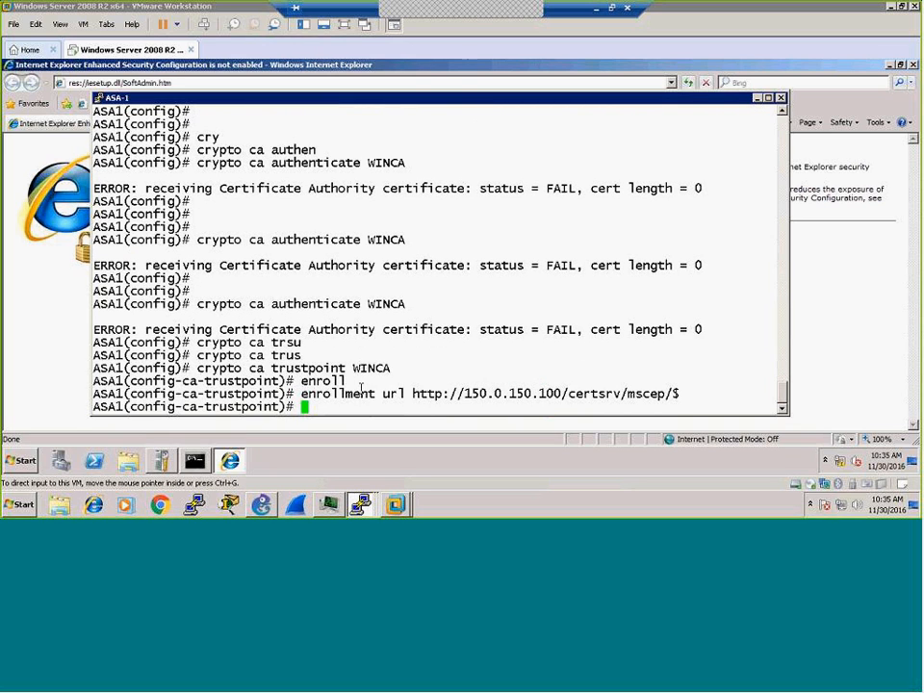
Step: Save the configuration with 'wr' and display the running crypto ca configuration
text(wr)
key(Return)
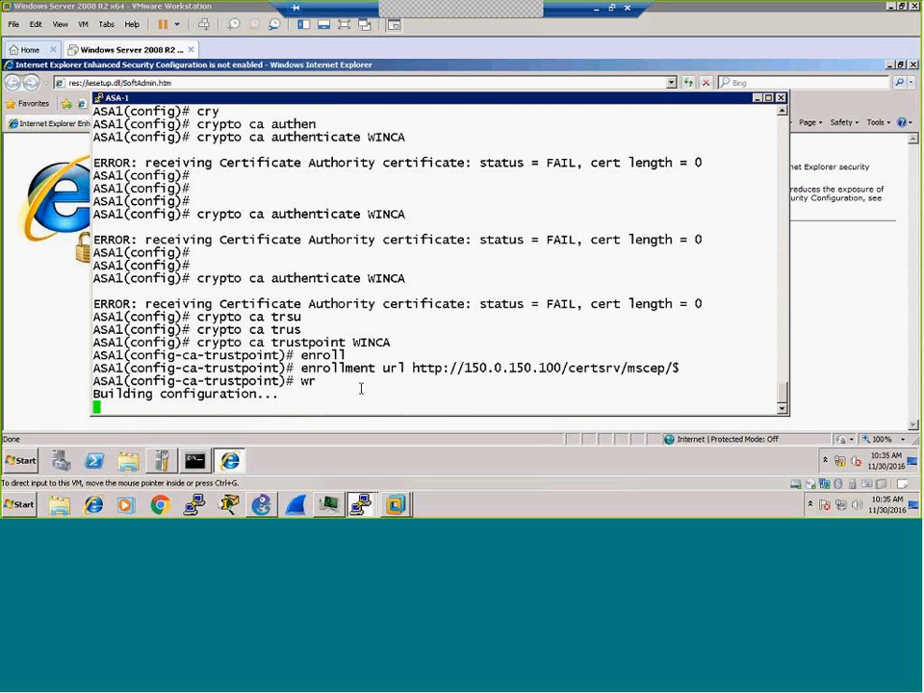
key(Return)
key(Return)
key(Return)
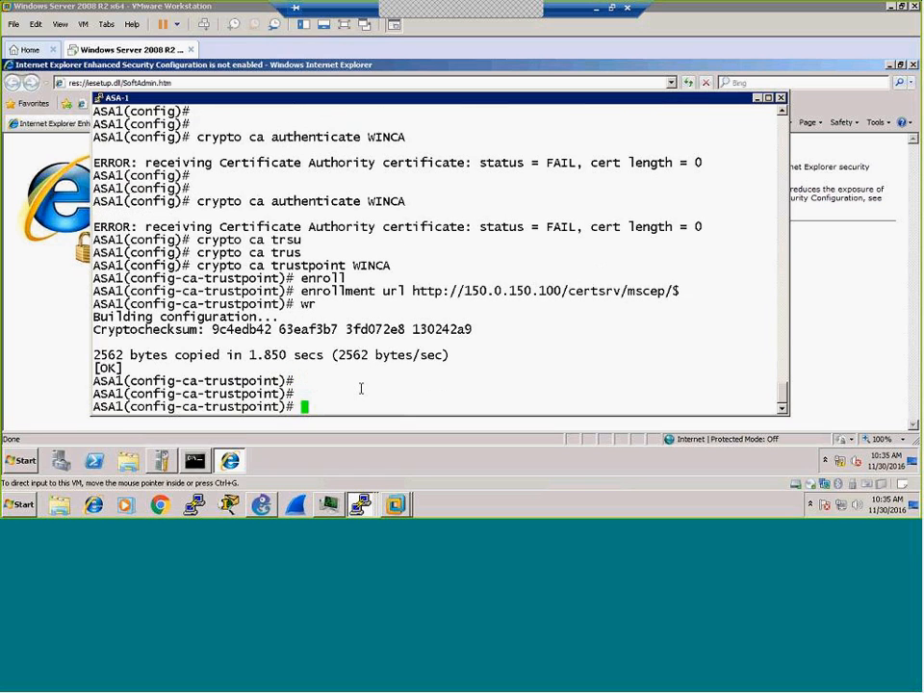
text(sh runn)
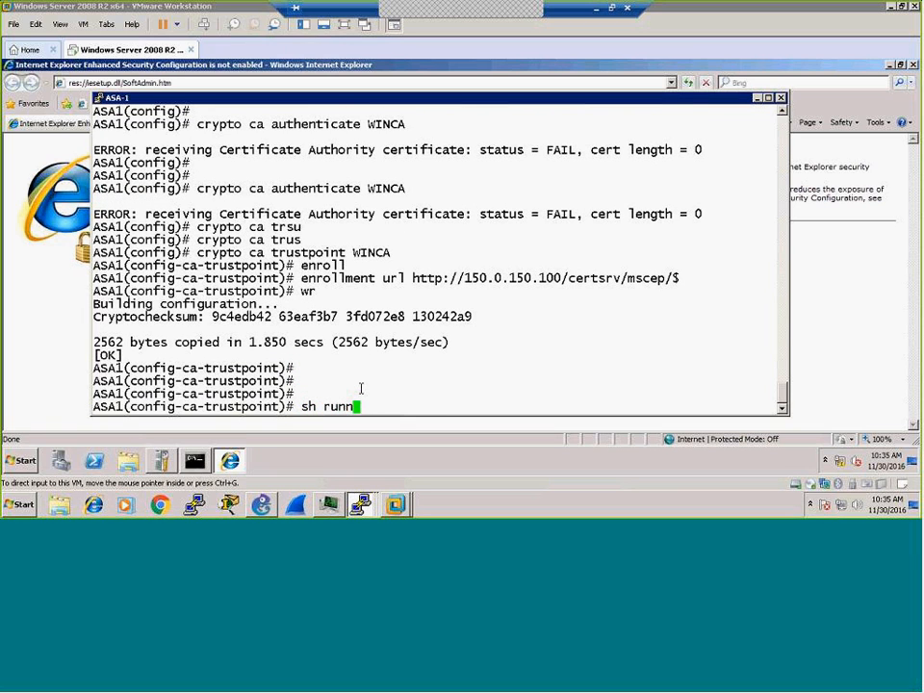
text( cry)
key(Tab)
text(ca)
key(Return)
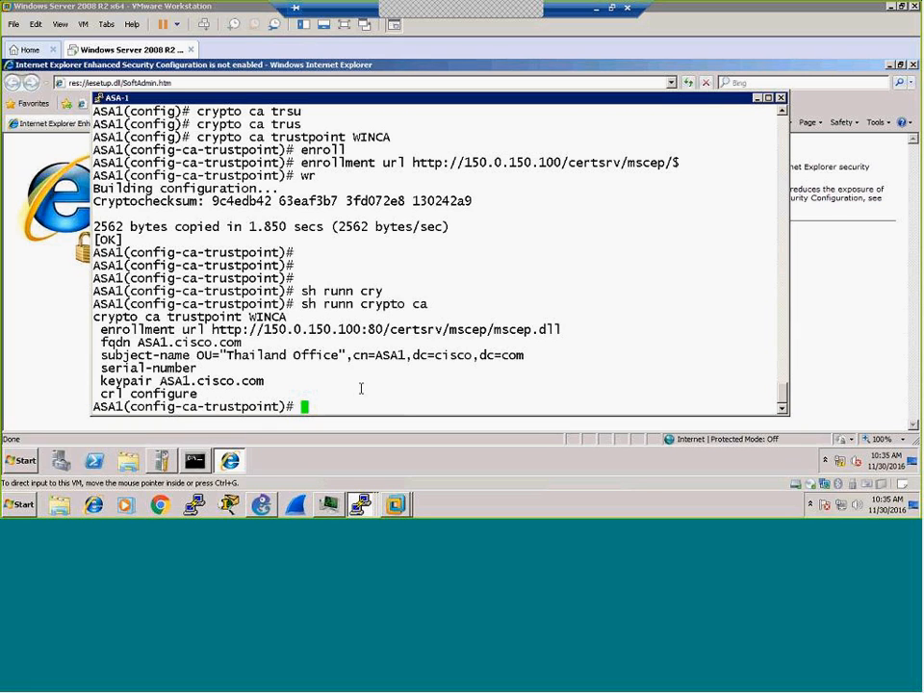
Step: Exit trustpoint mode and recall 'crypto ca authenticate WINCA' from history
text(exit)
key(Return)
key(Return)
key(Return)
text(exit)
key(Up)
key(Up)
key(Up)
key(Up)
key(Up)
key(Up)
key(Up)
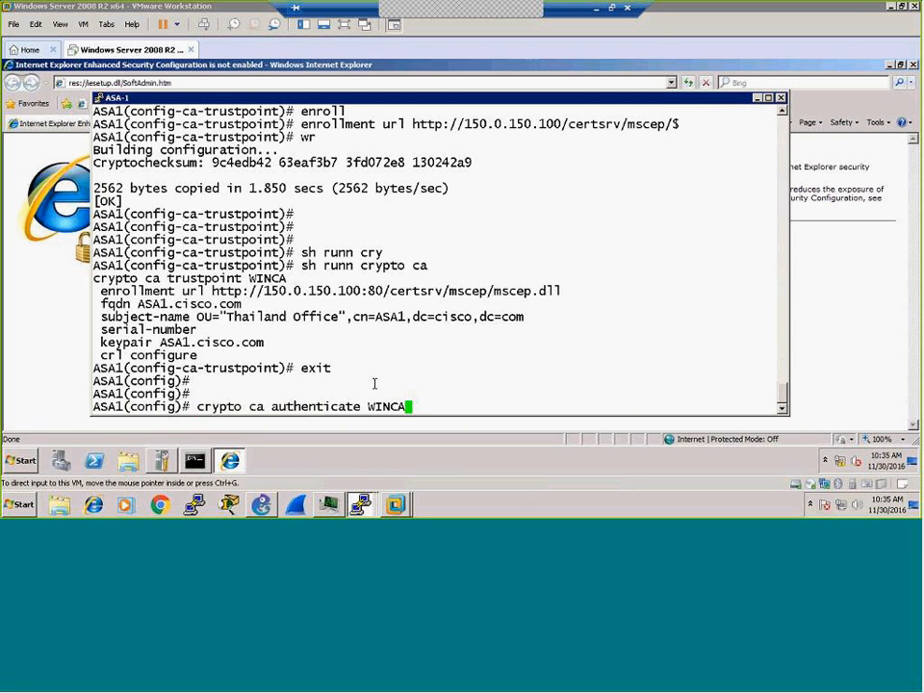
Step: Authenticate WINCA, accept its CA certificate with 'yes', and save with 'wr'
key(Return)
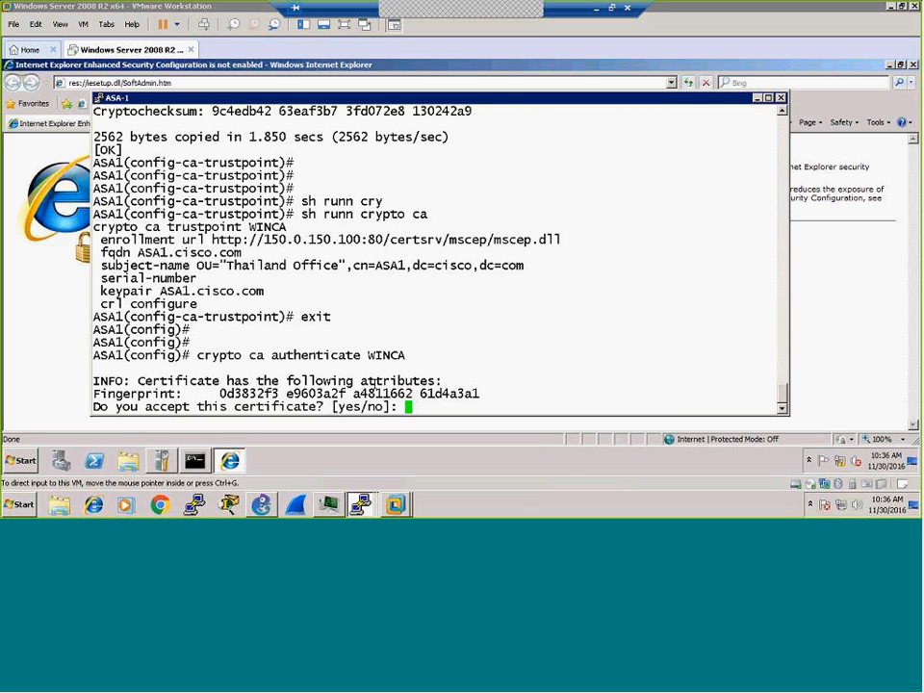
text(yes)
key(Return)
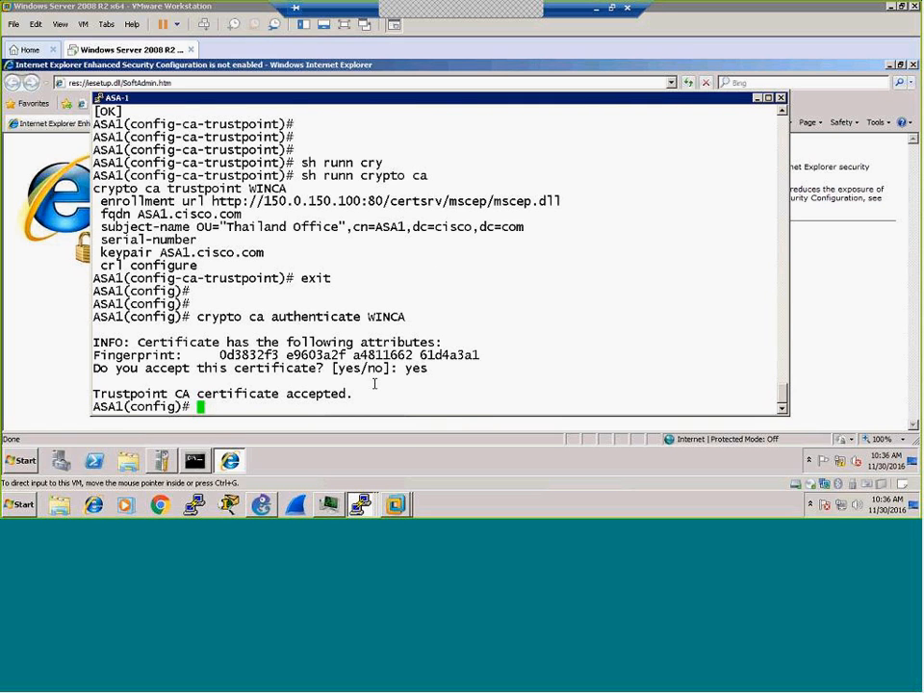
key(Return)
key(Return)
key(Return)
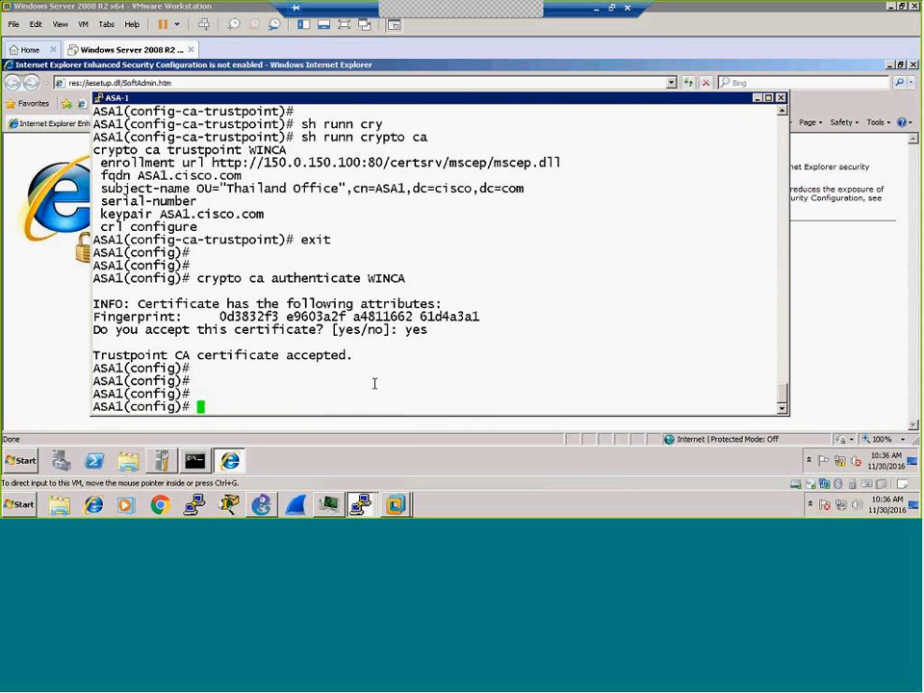
text(wr)
key(Return)
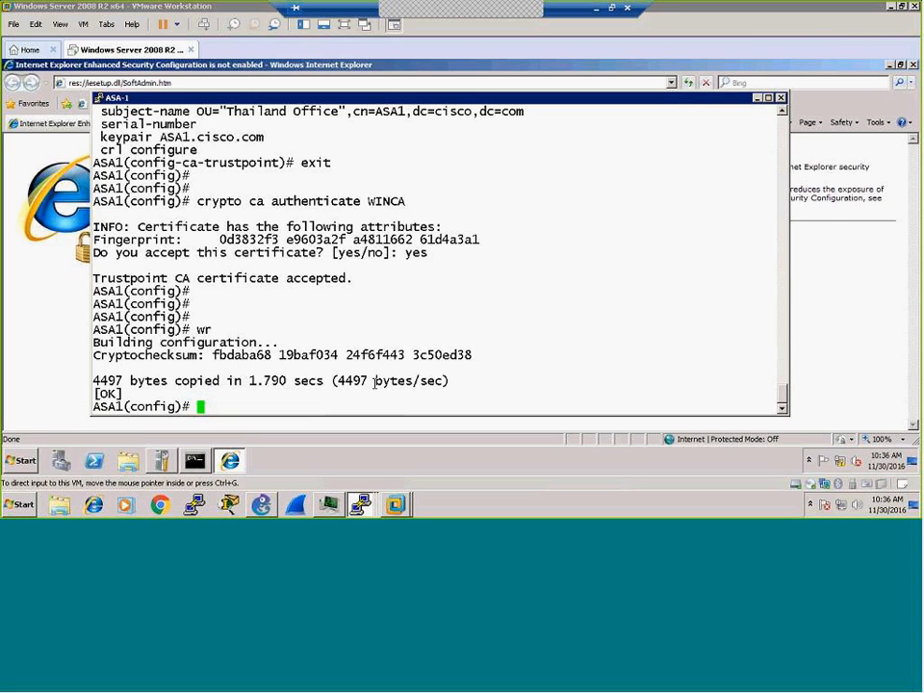
Step: Run 'sh crypto ca certificates' to confirm the WINCA CA certificate is Available
text(sh cry)
key(Tab)
text(ca cert)
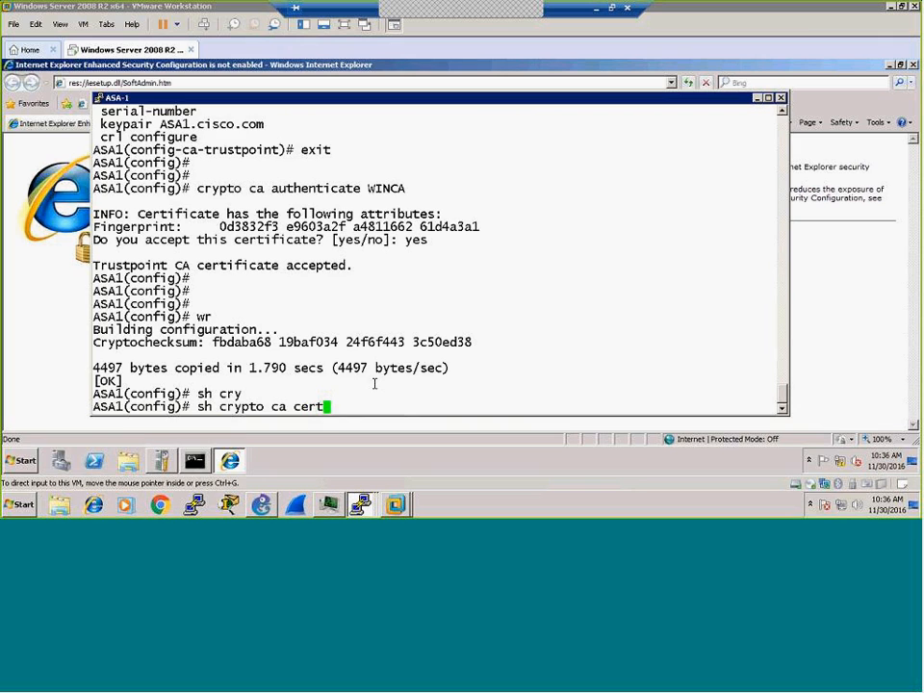
key(Tab)
key(Return)
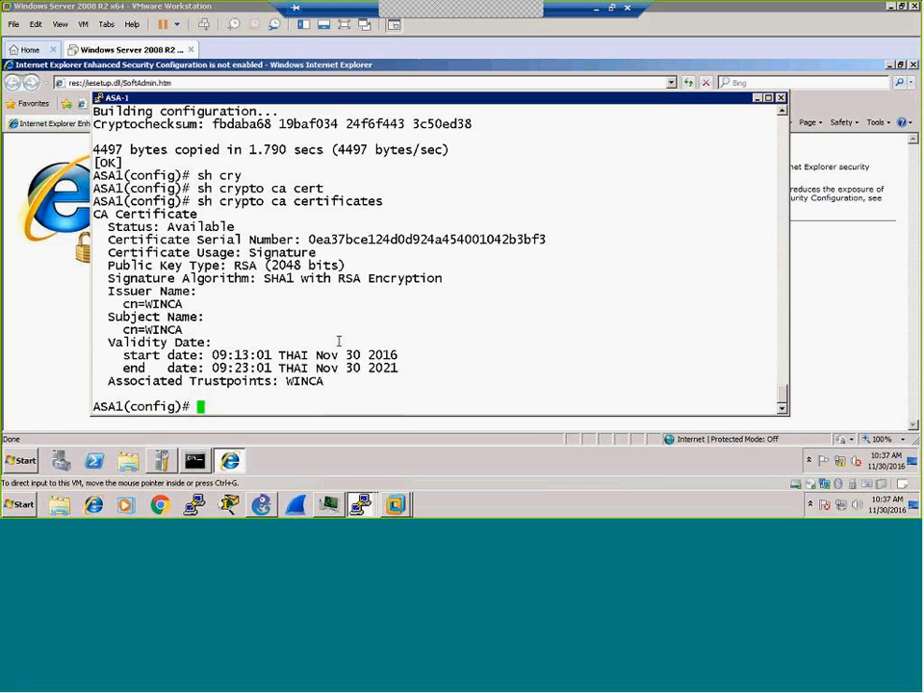
Step: Type 'crypto ca enroll WINCA' at the ASA1 prompt without running it
text(cry)
key(Tab)
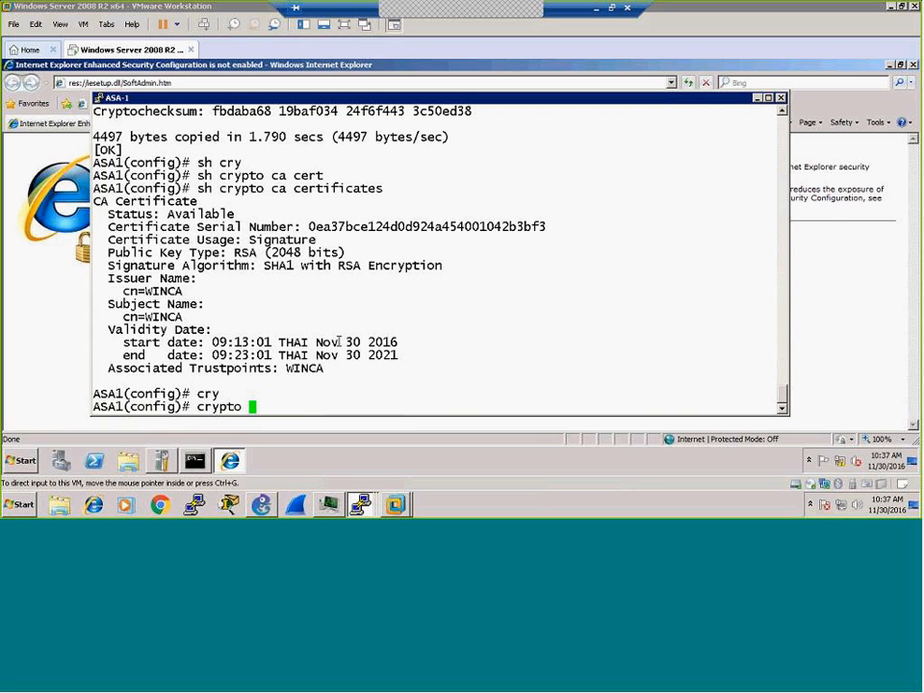
text(ca enr)
key(Tab)
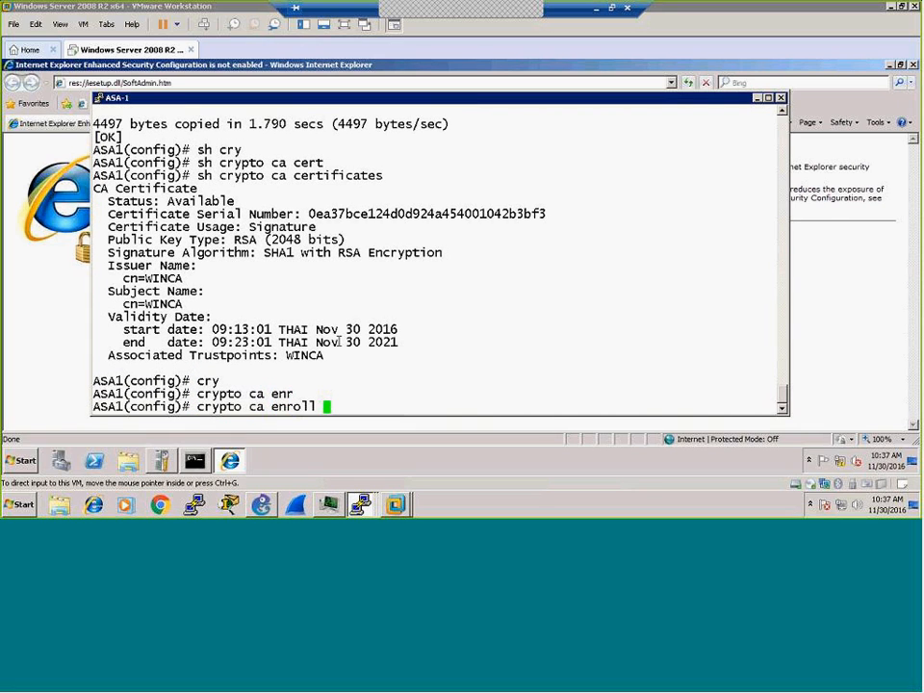
text(WINCA)
click(24, 192)
click(213, 85)
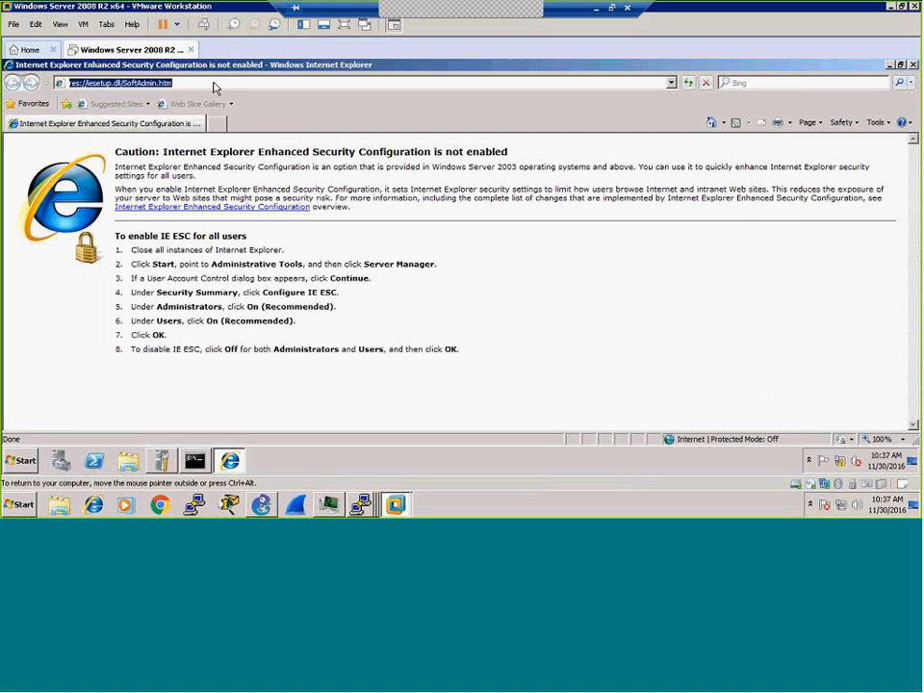
text(htt)
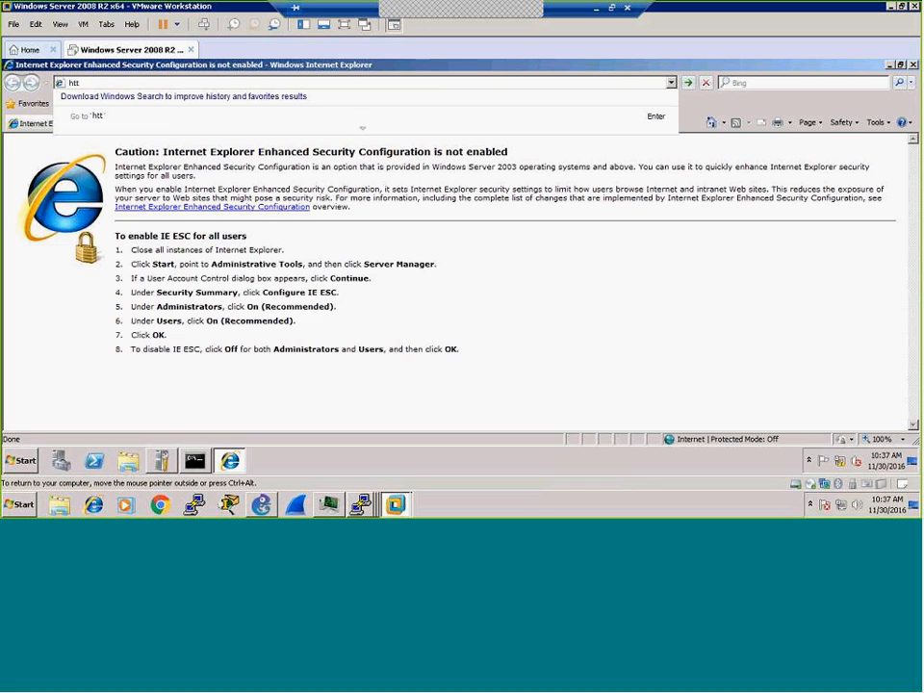
text(p://localhost)
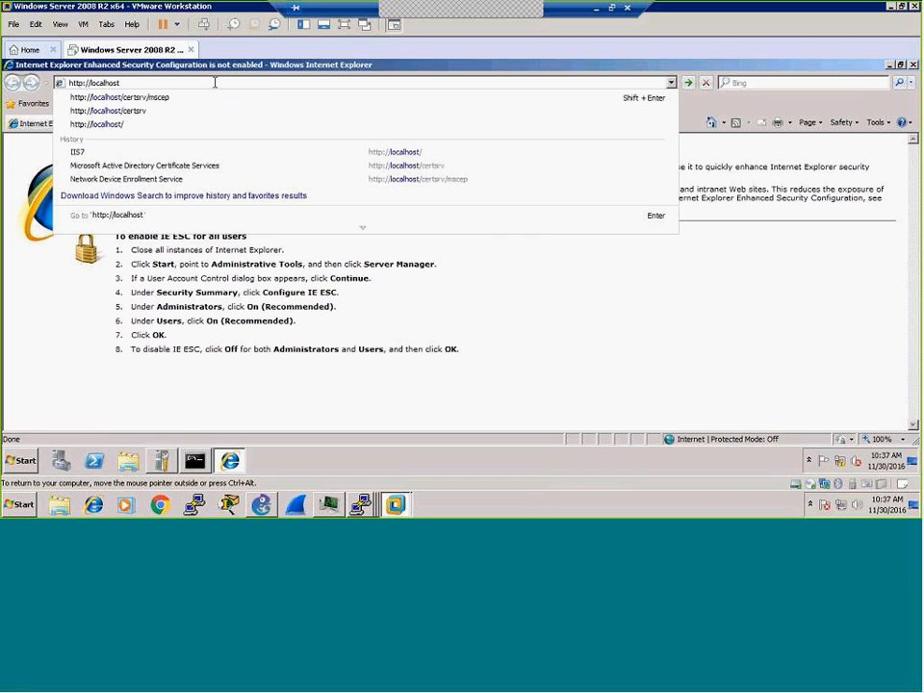
text(/certsrv)
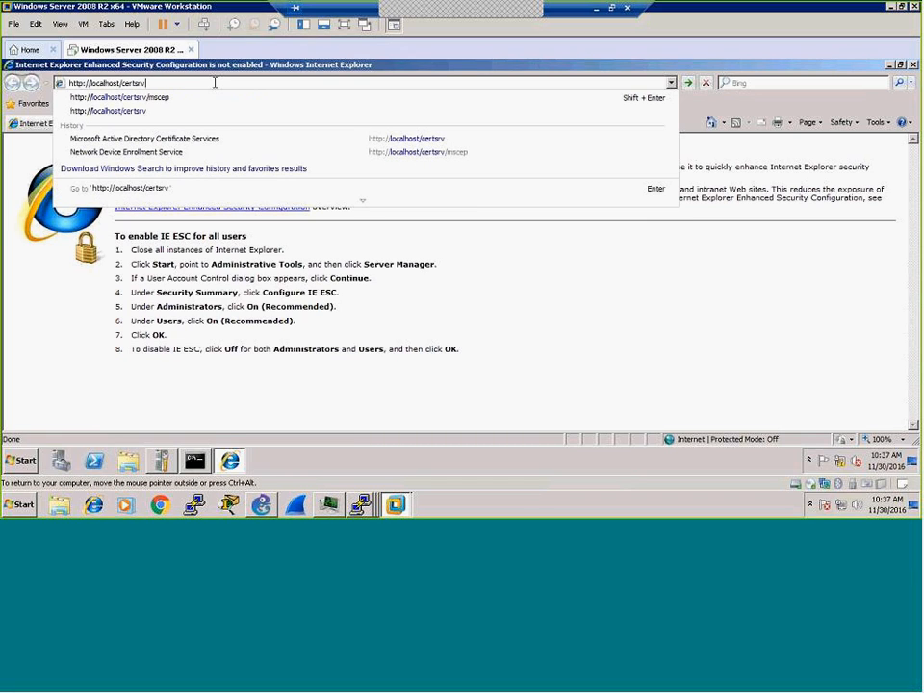
key(Down)
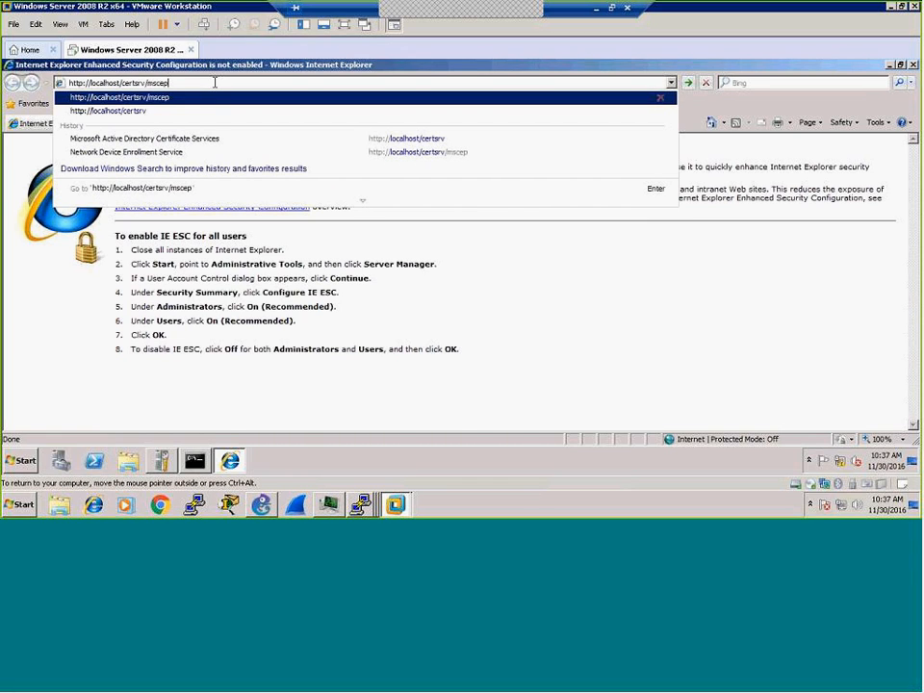
text(_admin)
key(Return)
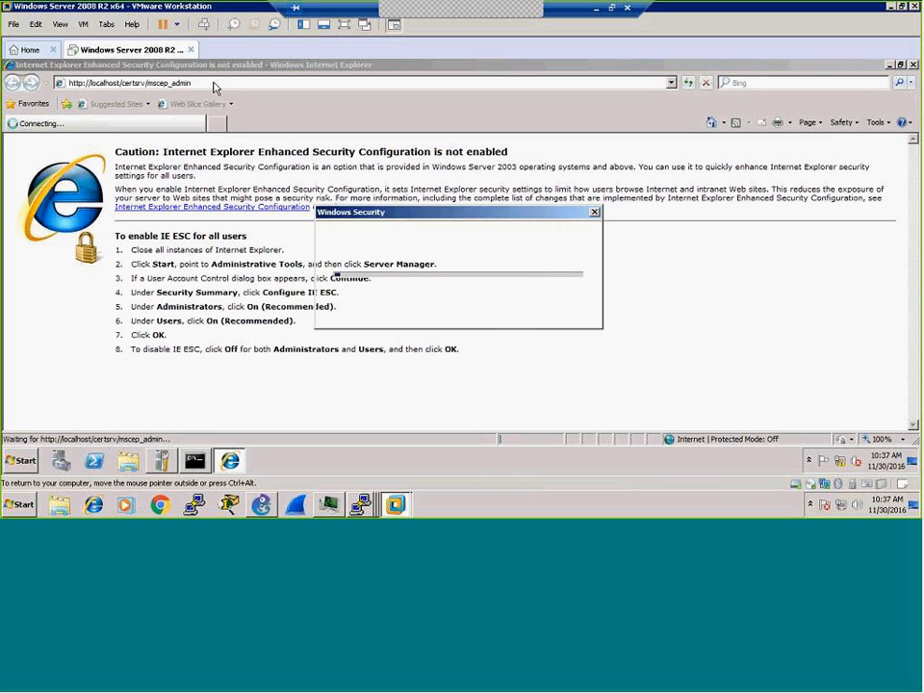
Step: Log in with the administrator credentials and copy the one-time enrollment challenge password
text(administrator)
key(Tab)
text(P@ssw0rd)
key(Return)
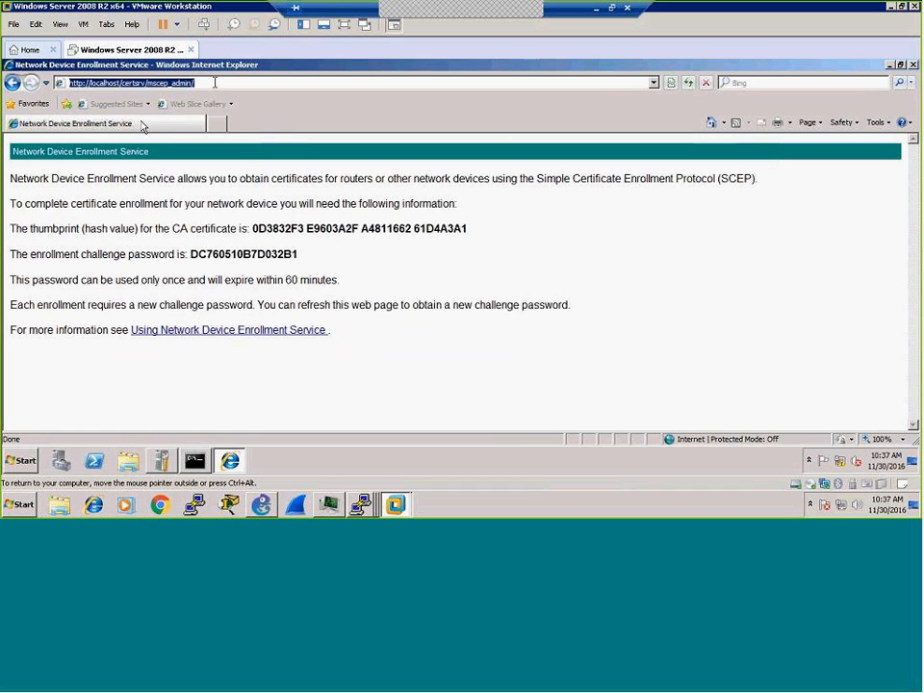
drag(191, 255, 301, 257)
right_click(282, 258)
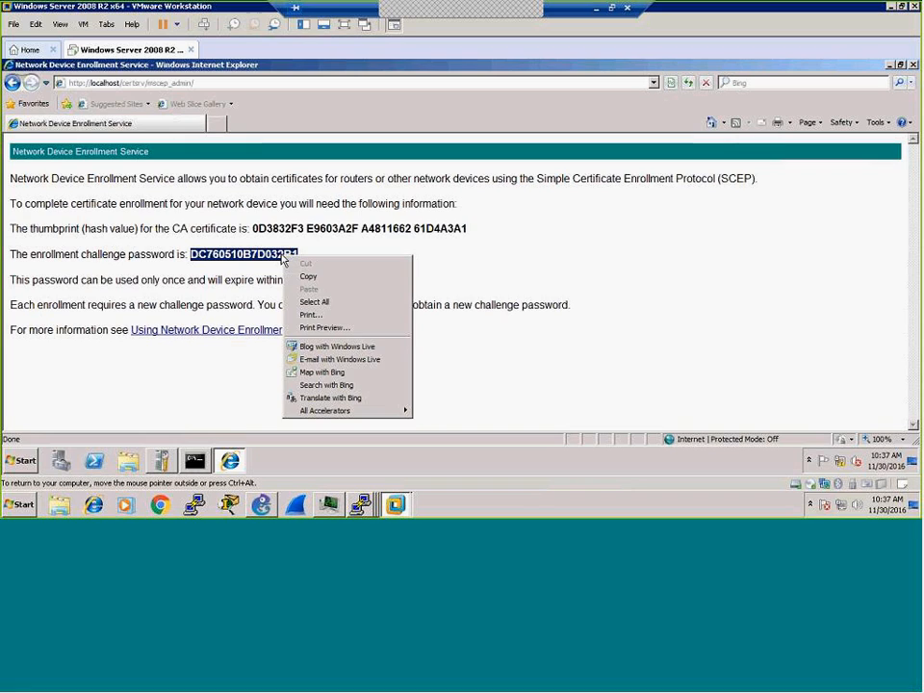
click(306, 277)
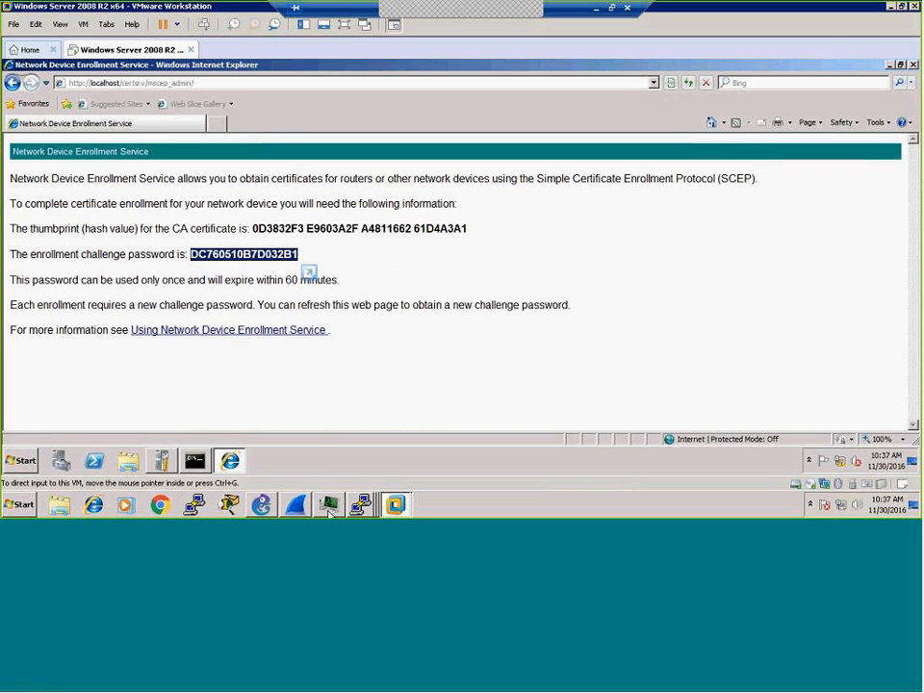
Step: On ASA-1, start WINCA enrollment and paste the NDES challenge password twice
click(359, 505)
click(363, 460)
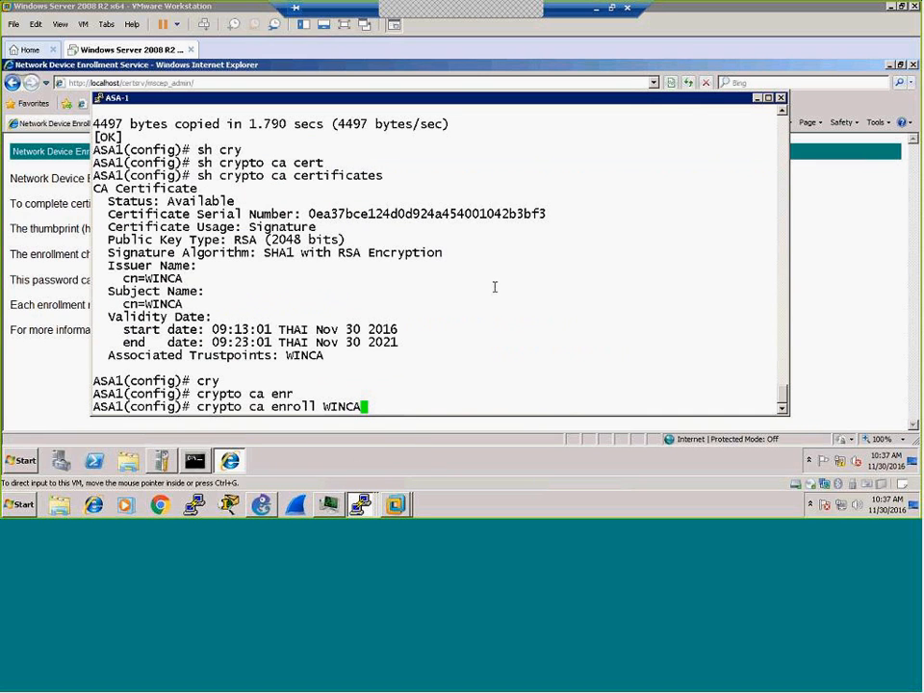
key(Return)
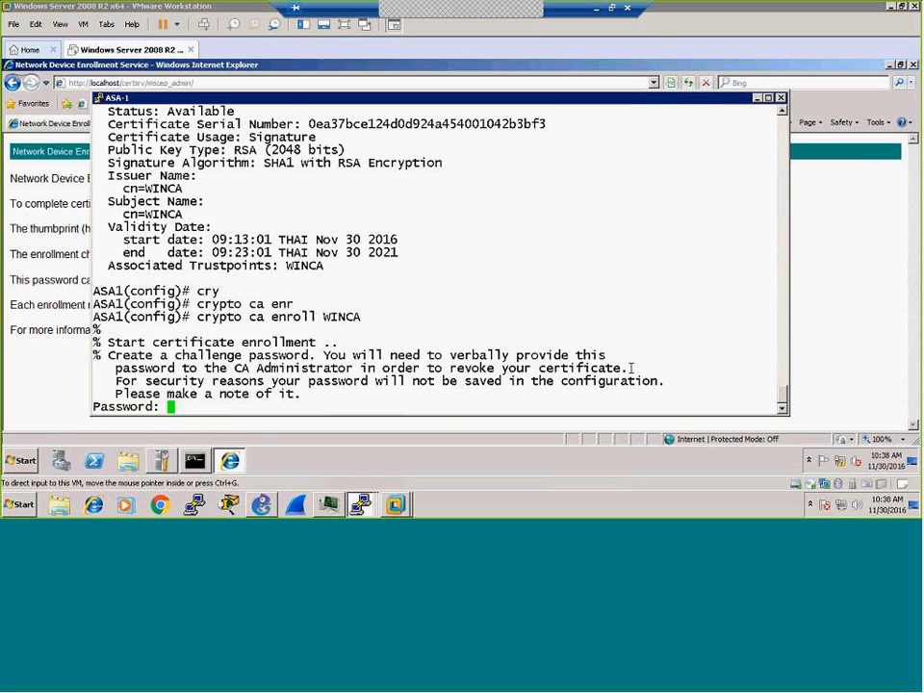
right_click(328, 407)
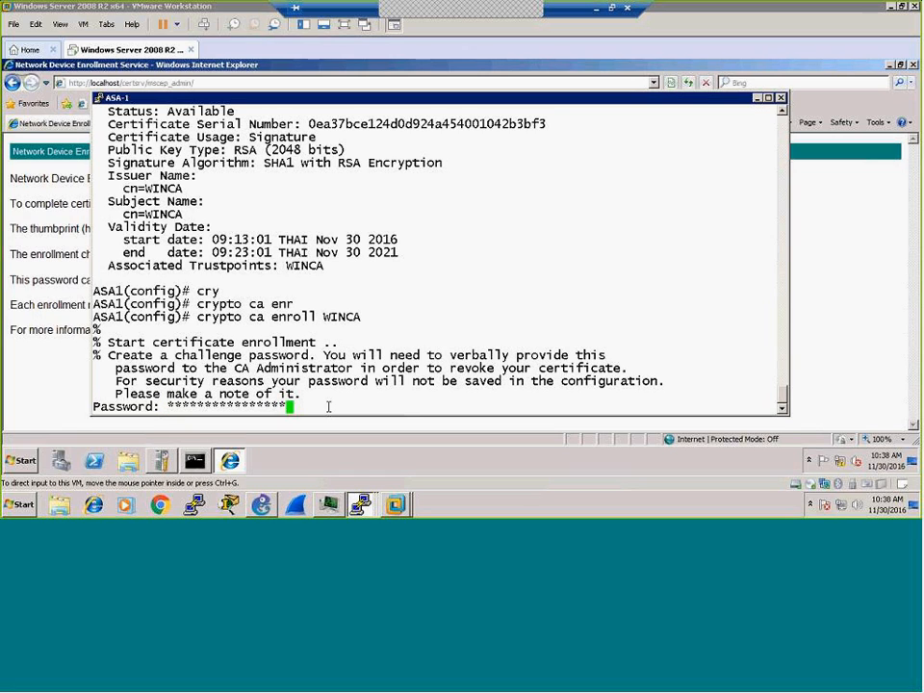
key(Return)
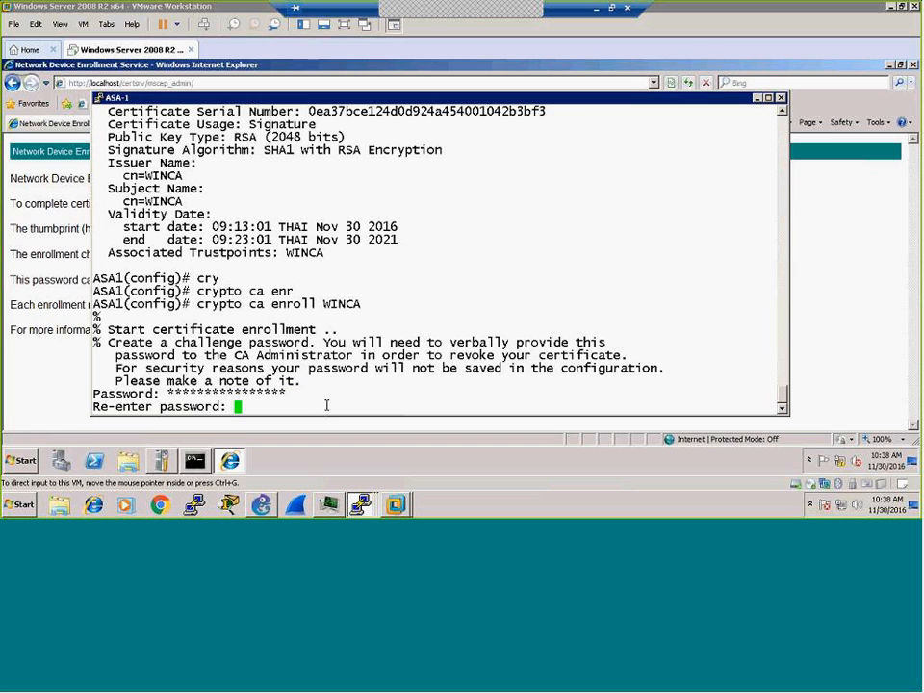
right_click(328, 407)
key(Return)
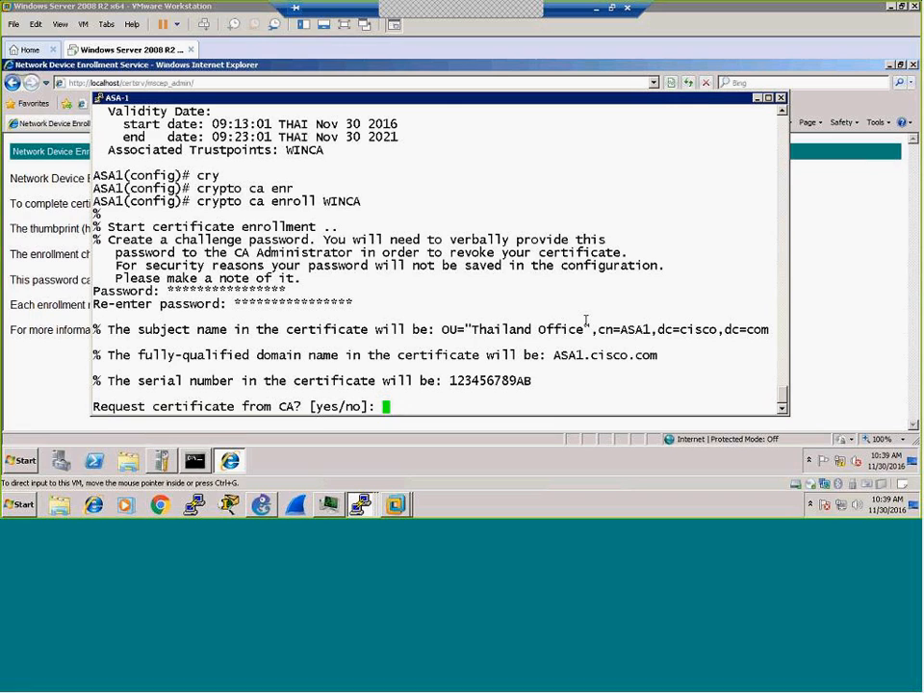
Step: Decline ASA-1's pending certificate request for now
text(no)
key(Return)
key(Return)
key(Return)
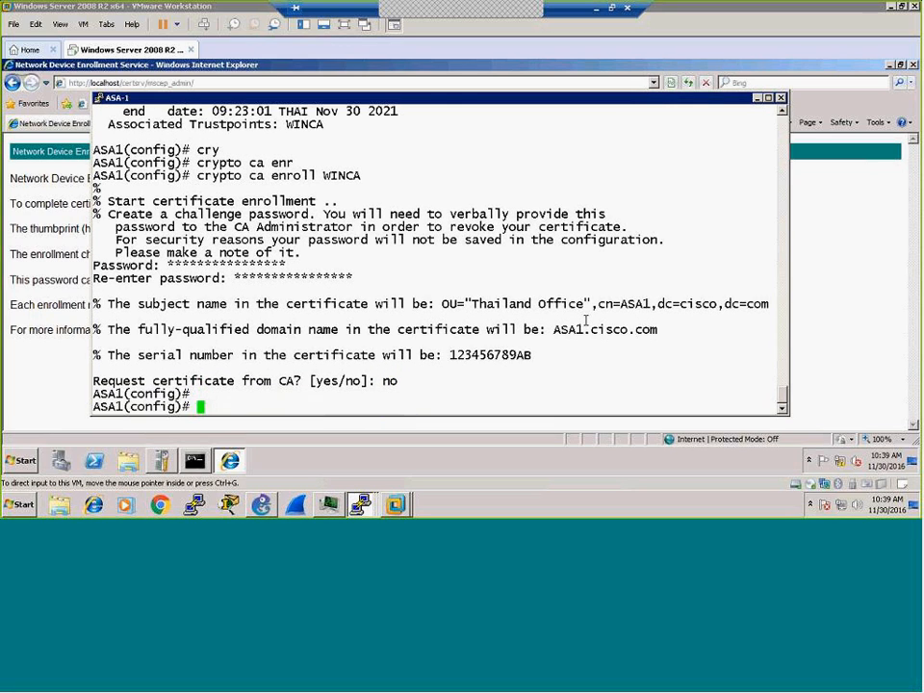
key(Return)
key(Return)
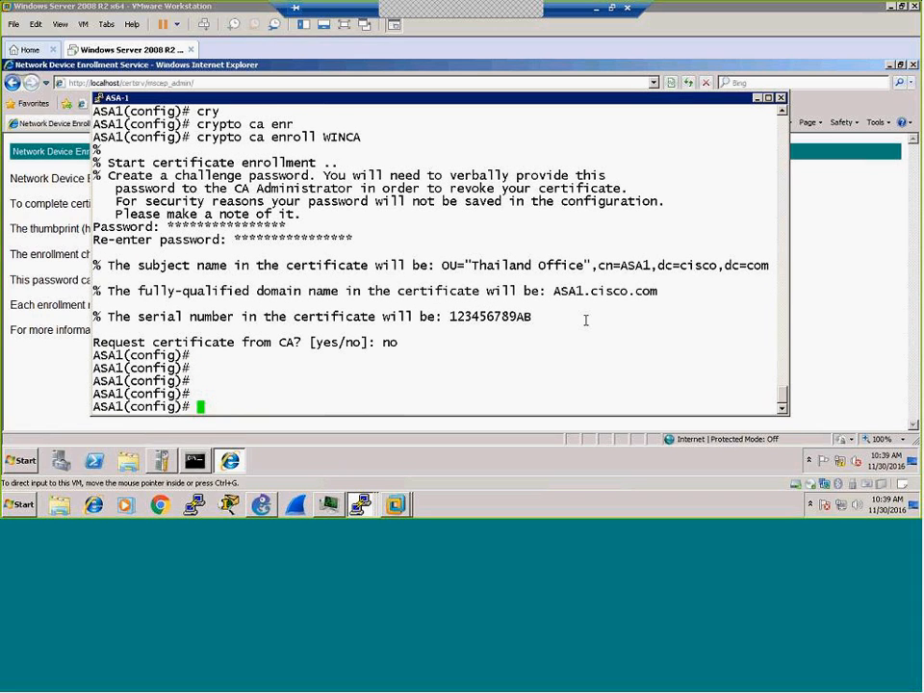
Step: Review ASA-1's crypto CA configuration with 'sh runn crypto ca' and paste 'crypto ca trustpoint WINCA'
text(sh ruy)
key(BackSpace)
text(nn crypto ca)
key(Return)
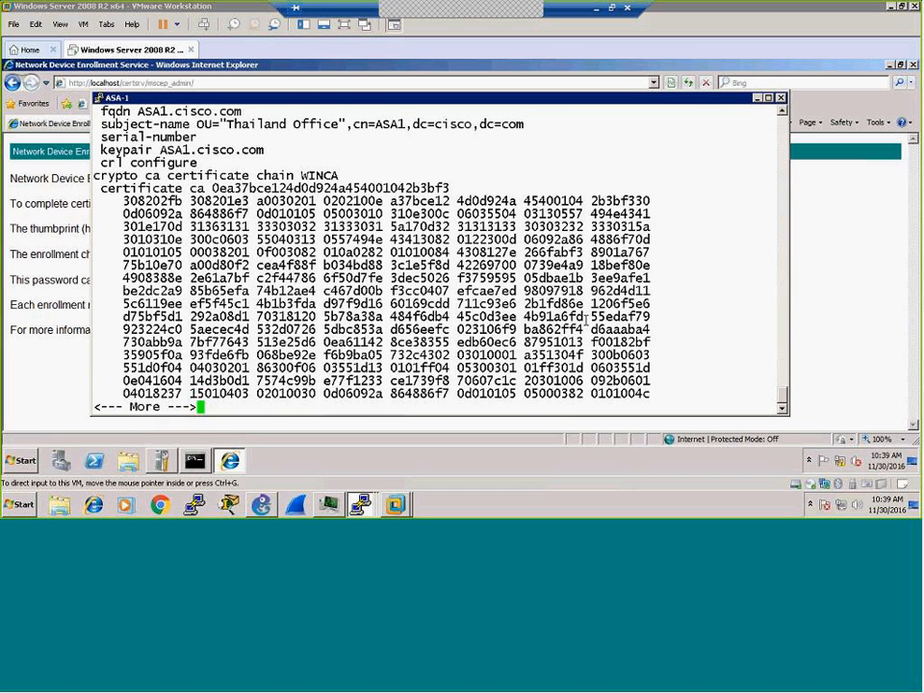
key(space)
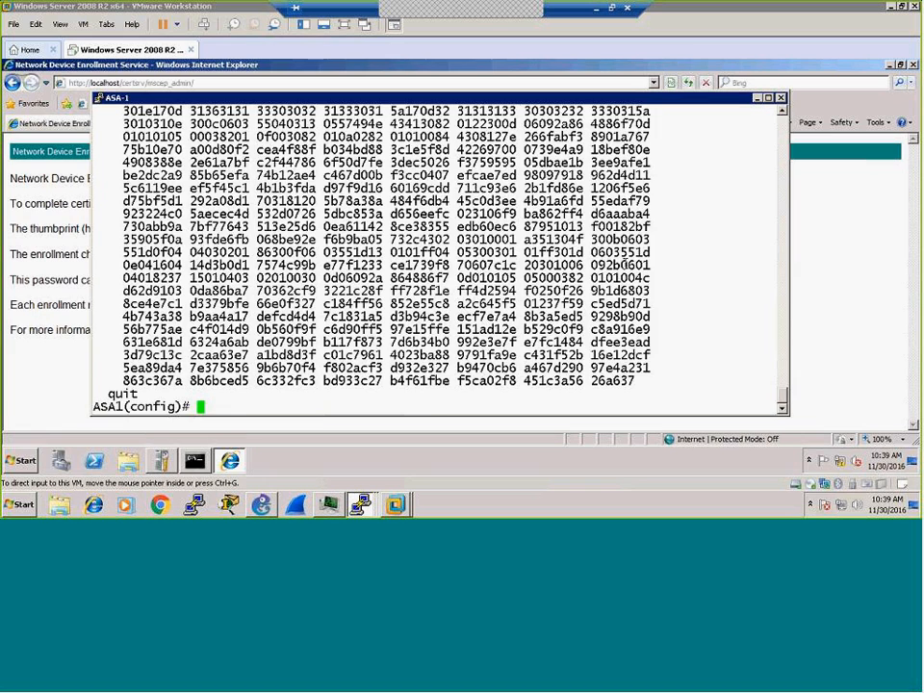
scroll(623, 257, up, 6)
scroll(623, 257, up, 4)
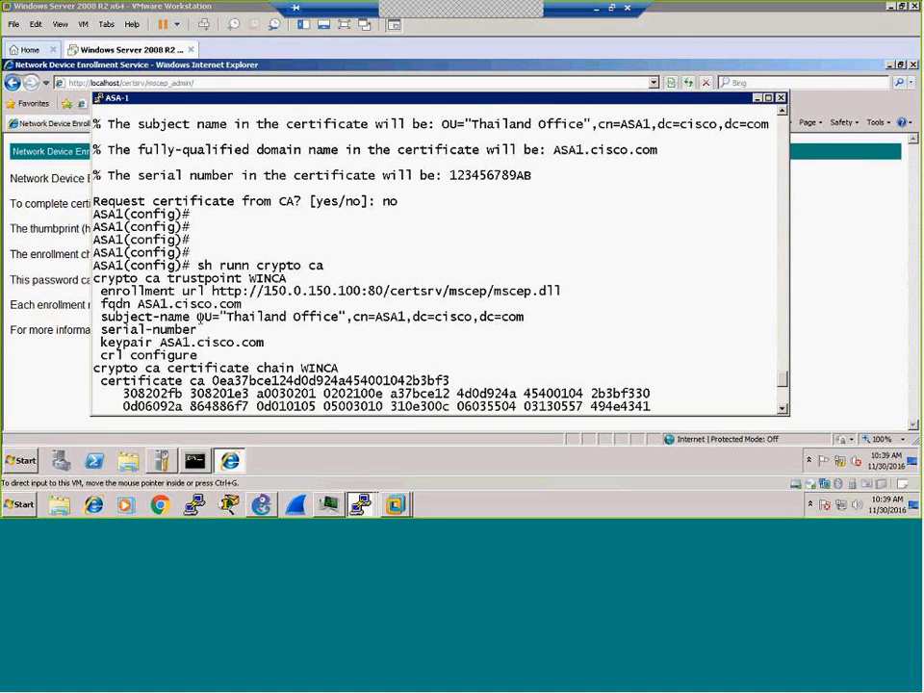
drag(97, 279, 301, 279)
right_click(479, 349)
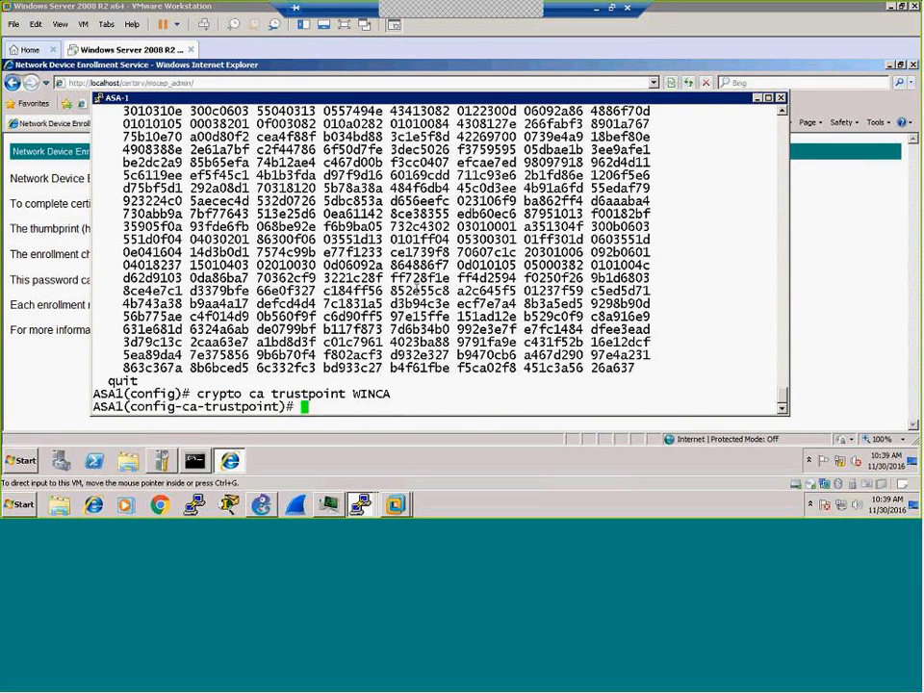
Step: Set the WINCA trustpoint's subject name to OU=Thailand Office with the quotes removed
scroll(415, 288, up, 4)
scroll(415, 288, up, 8)
scroll(260, 238, down, 8)
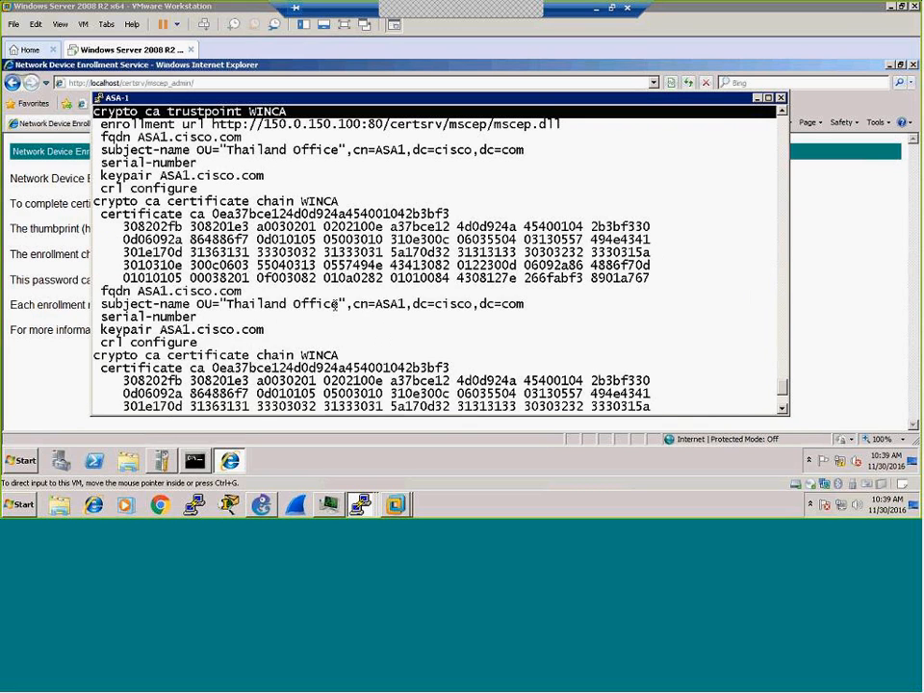
drag(100, 150, 527, 151)
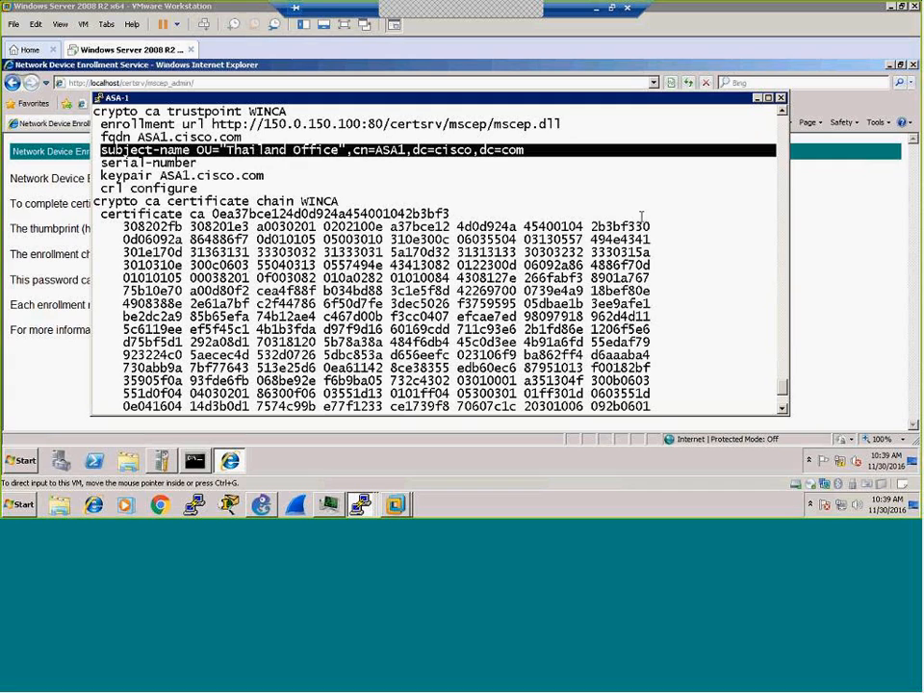
drag(103, 151, 525, 151)
right_click(601, 235)
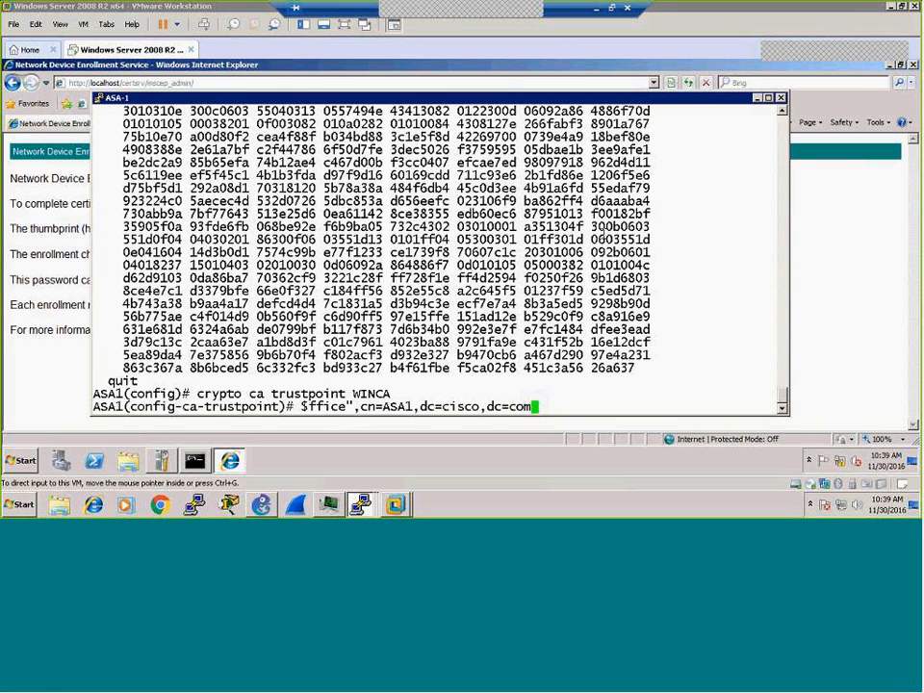
key(Left)
key(Left)
key(Left)
key(Left)
key(Left)
key(Left)
key(Left)
key(Left)
key(Left)
key(Left)
key(Left)
key(Left)
key(Left)
key(Left)
key(Left)
key(Left)
key(Left)
key(Left)
key(Left)
key(Left)
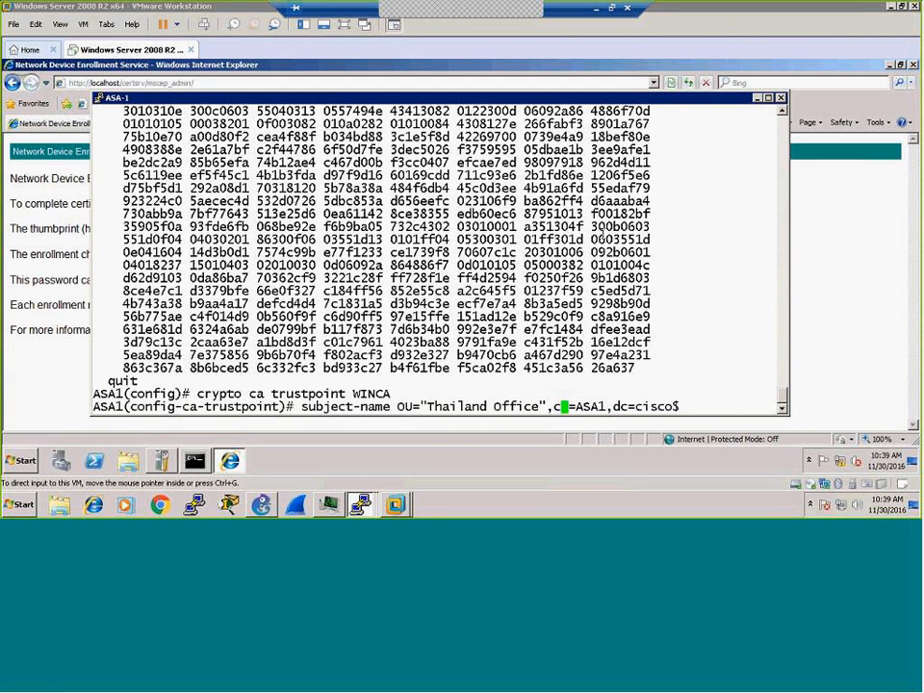
key(BackSpace)
key(Left)
key(Left)
key(Left)
key(Left)
key(Left)
key(Left)
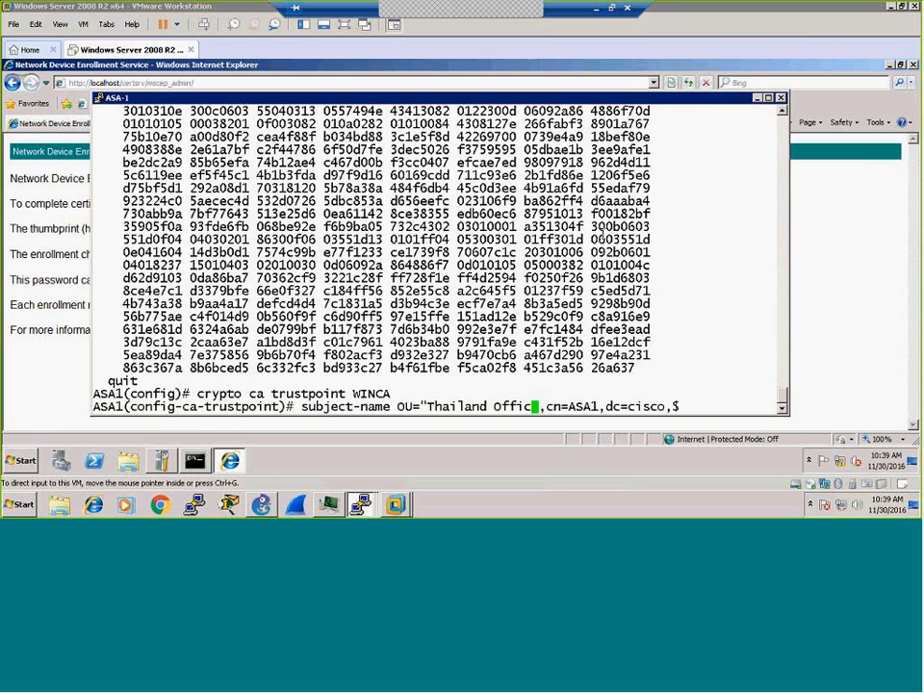
key(Left)
key(Left)
key(Left)
key(Left)
key(Left)
key(Left)
key(Left)
key(Left)
key(Left)
key(BackSpace)
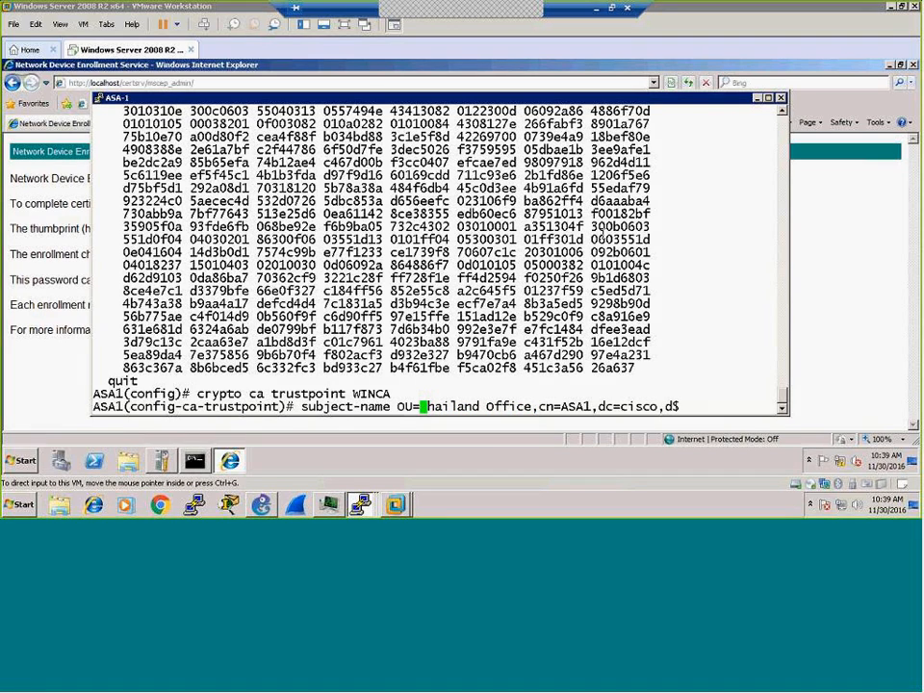
key(Return)
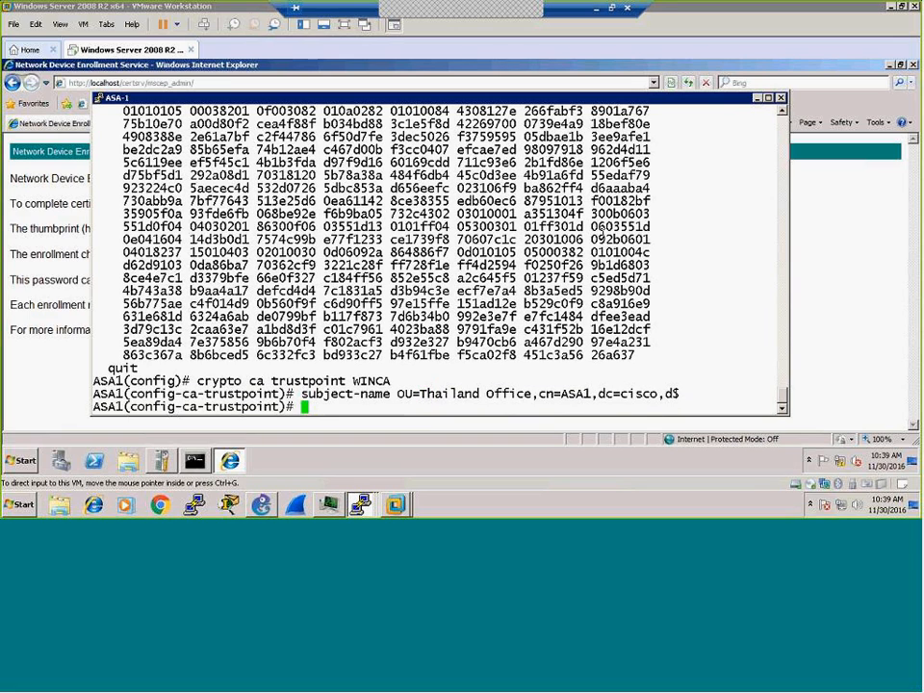
Step: Save ASA-1's configuration with 'wr' and verify it with 'sh runn crypto ca'
key(Return)
text(wr)
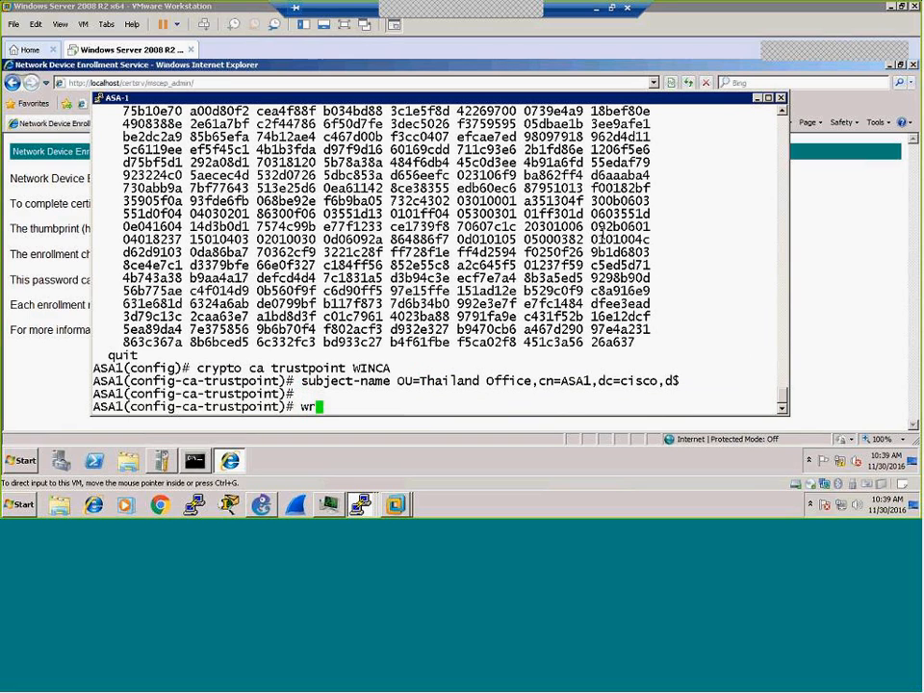
key(Return)
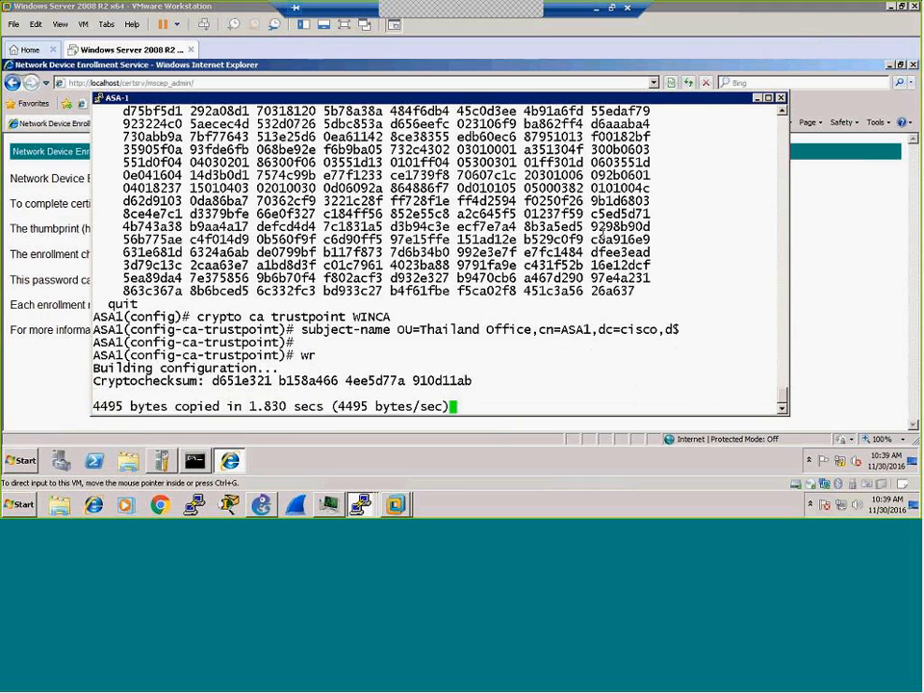
key(Return)
key(Return)
key(Return)
text(sh runn cry)
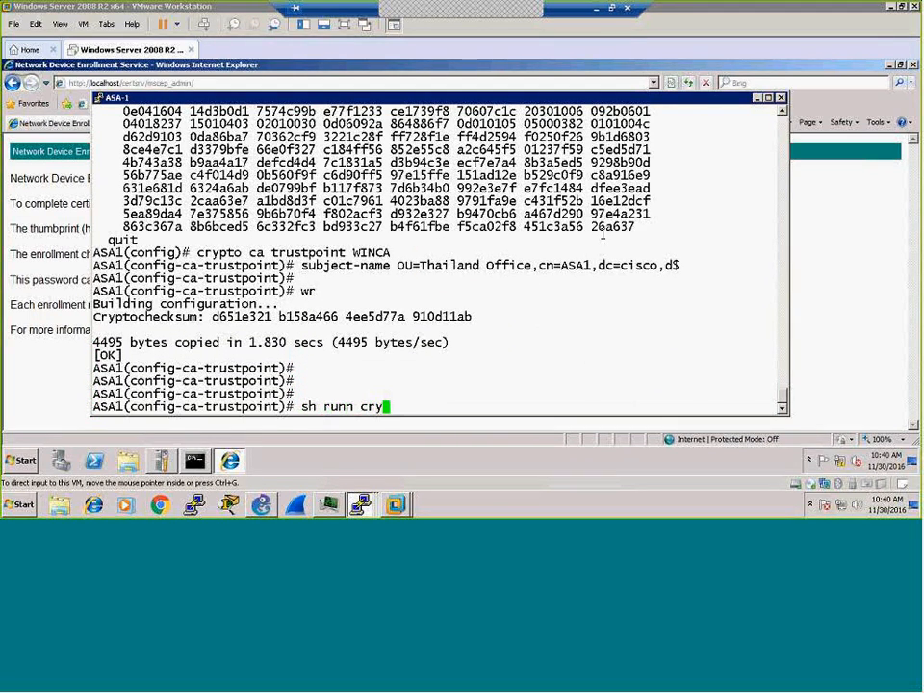
key(Tab)
text(ca)
key(Return)
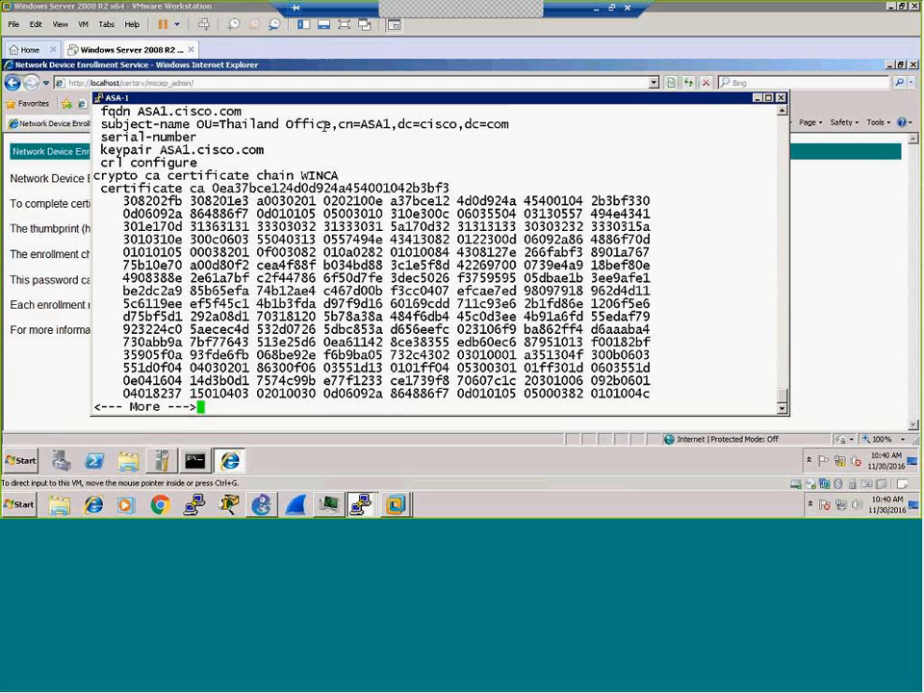
key(space)
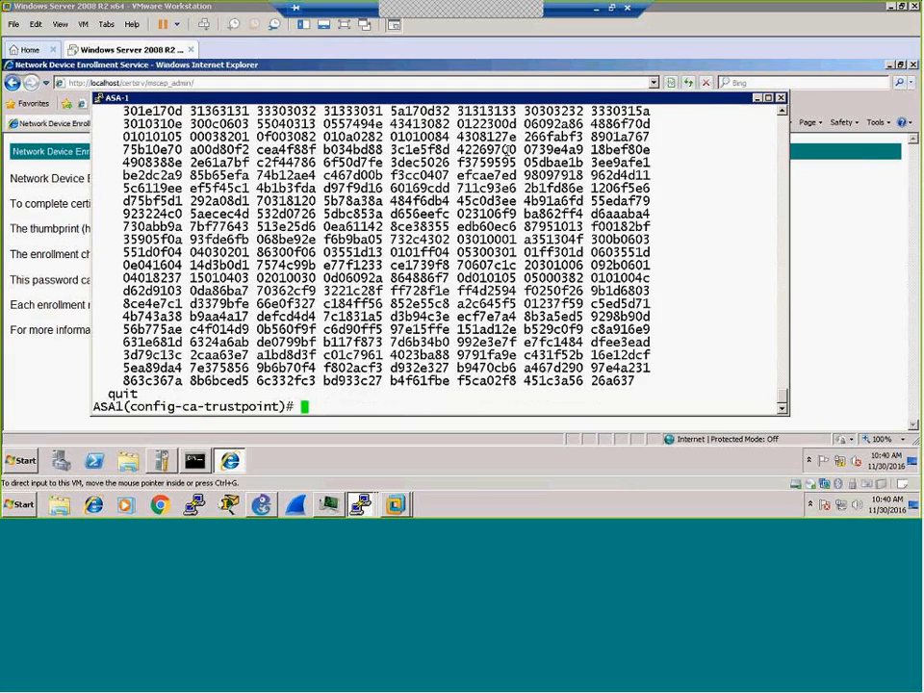
key(Return)
key(Return)
key(Return)
Step: Exit trustpoint mode and recall the 'crypto ca enroll WINCA' command
text(exit)
key(Return)
key(Return)
key(Return)
key(Return)
key(Return)
key(Up)
key(Up)
key(Up)
key(Up)
key(Up)
key(Up)
key(Up)
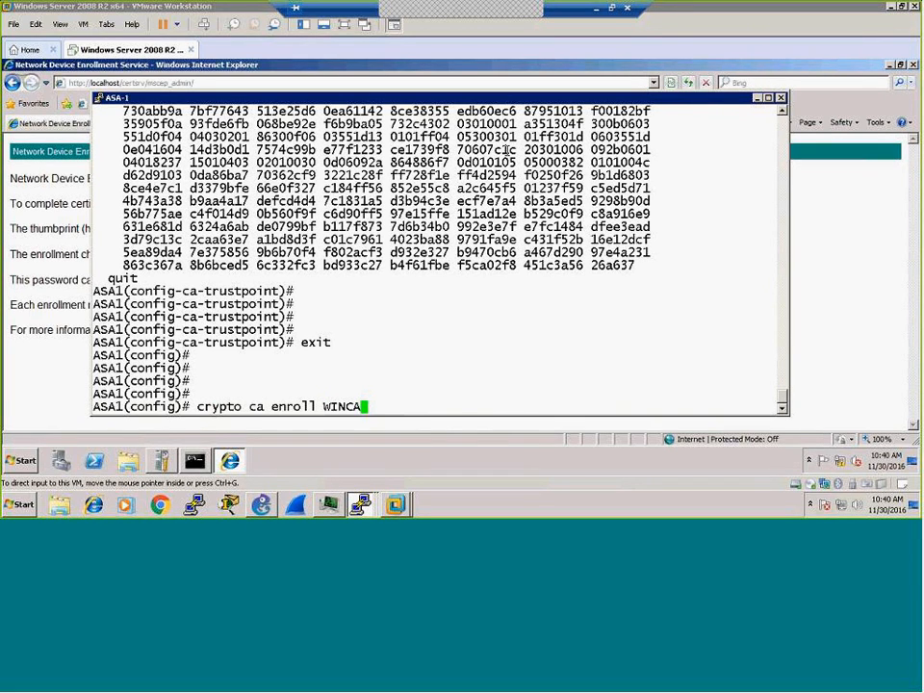
Step: Enroll ASA-1 with WINCA using the NDES challenge password twice; the CA denies the request
key(Return)
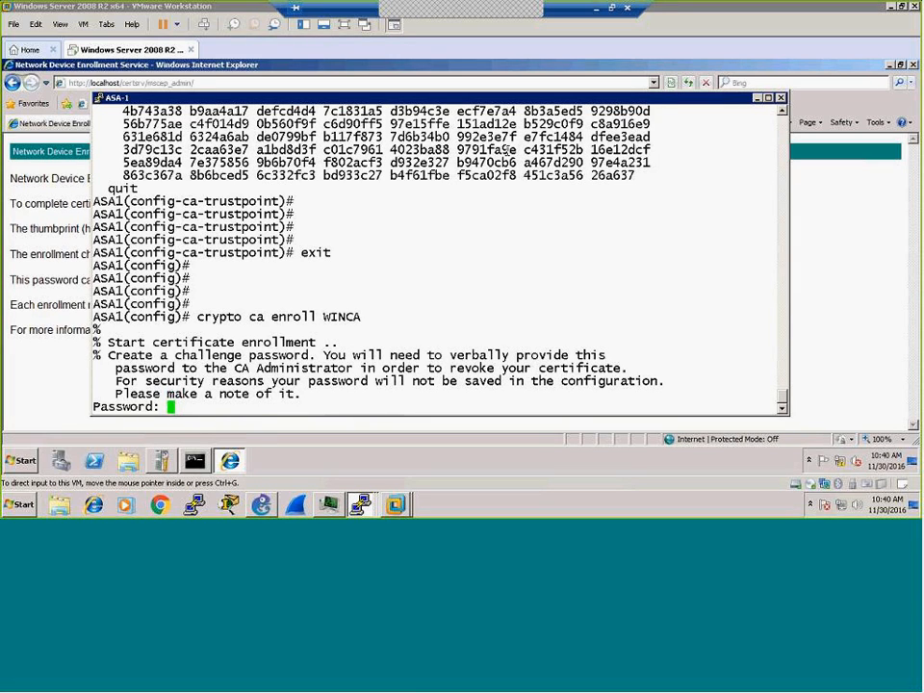
click(50, 379)
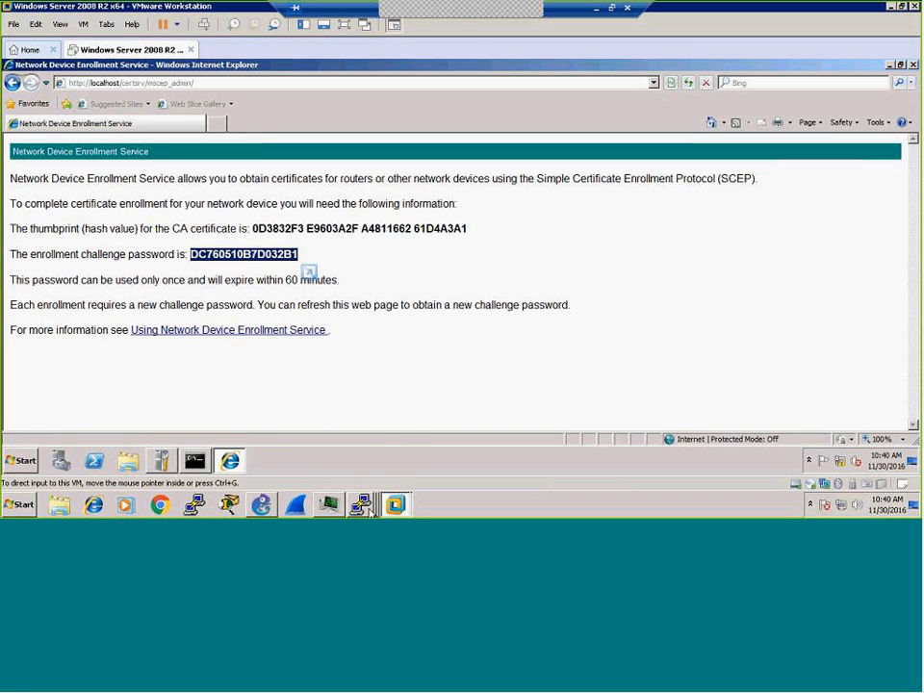
mouse_move(361, 506)
click(366, 458)
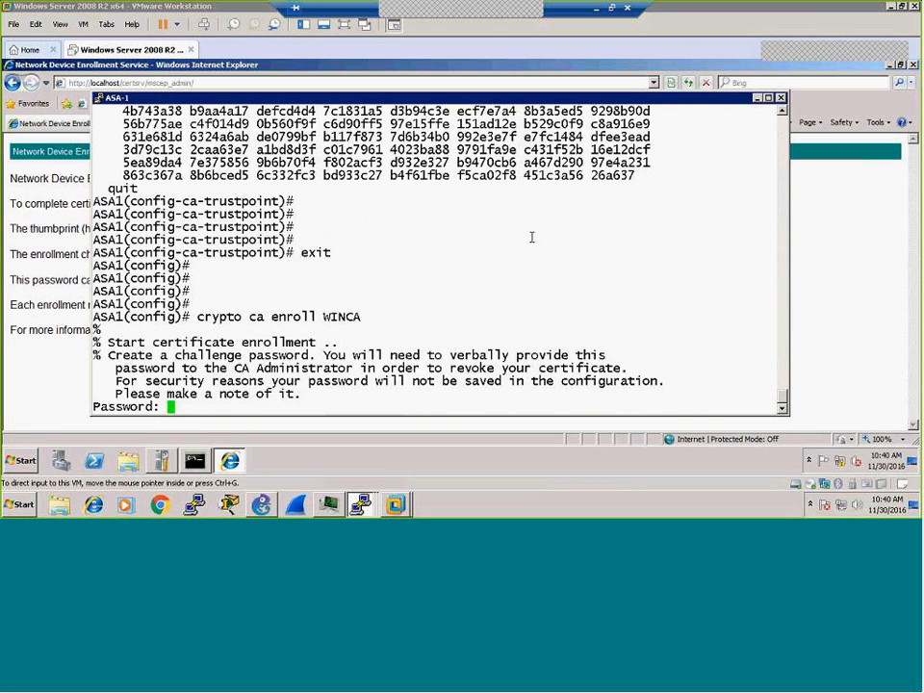
key(Return)
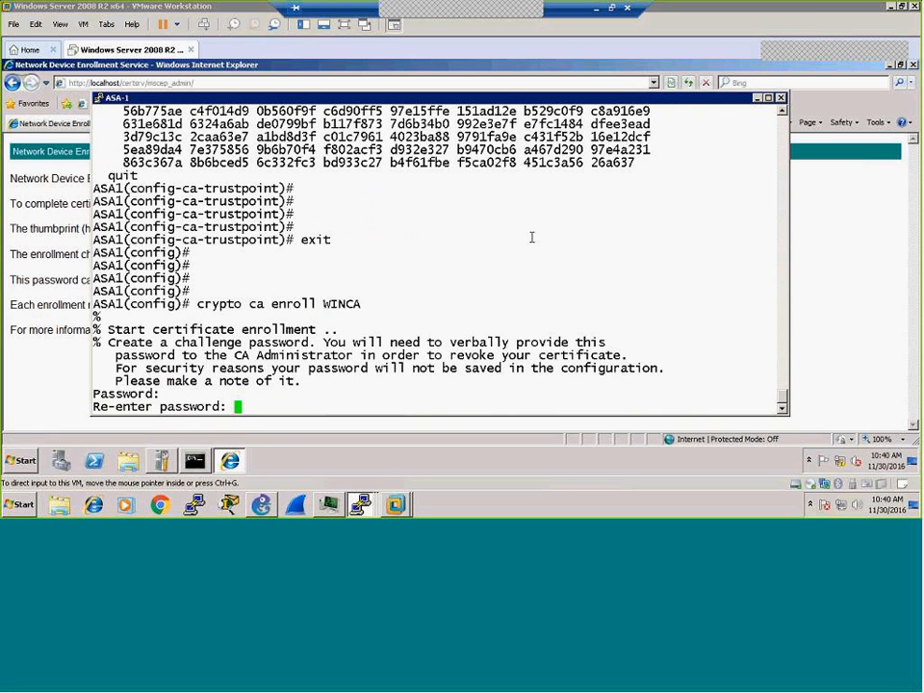
key(Return)
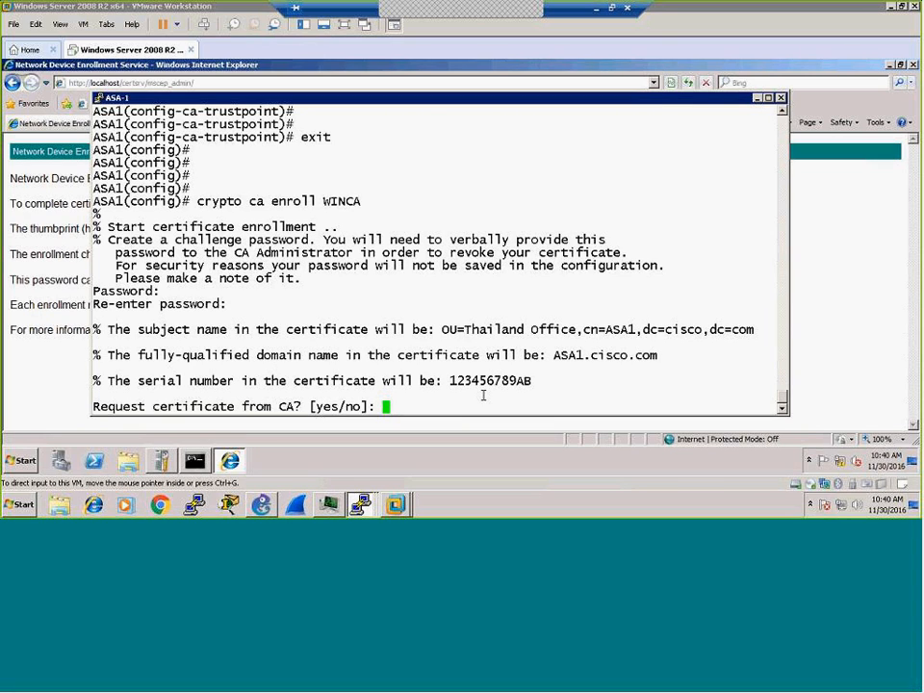
text(yes)
key(Return)
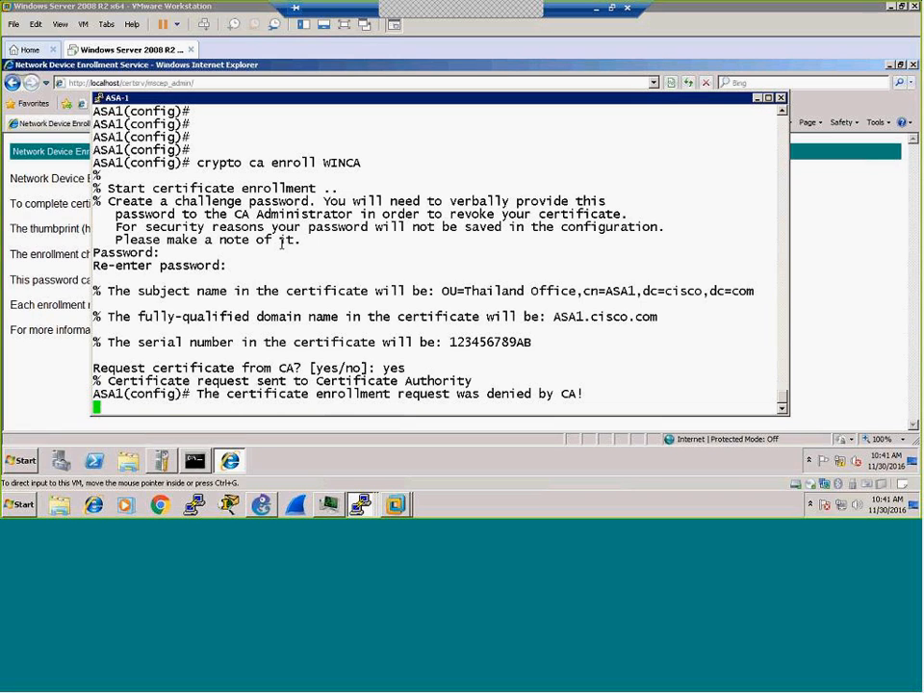
key(Return)
key(Return)
key(Return)
key(Return)
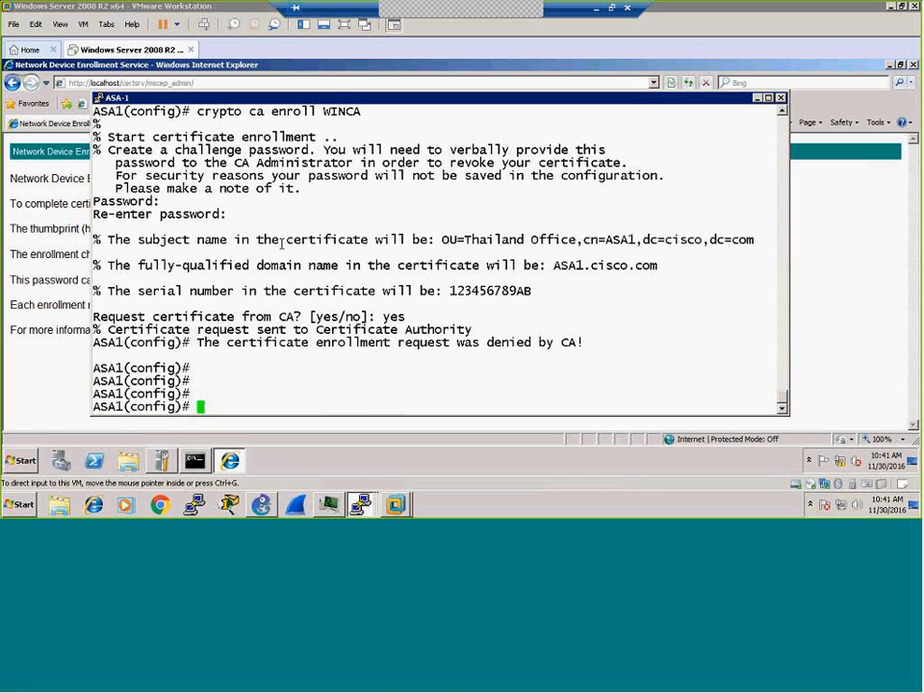
key(Up)
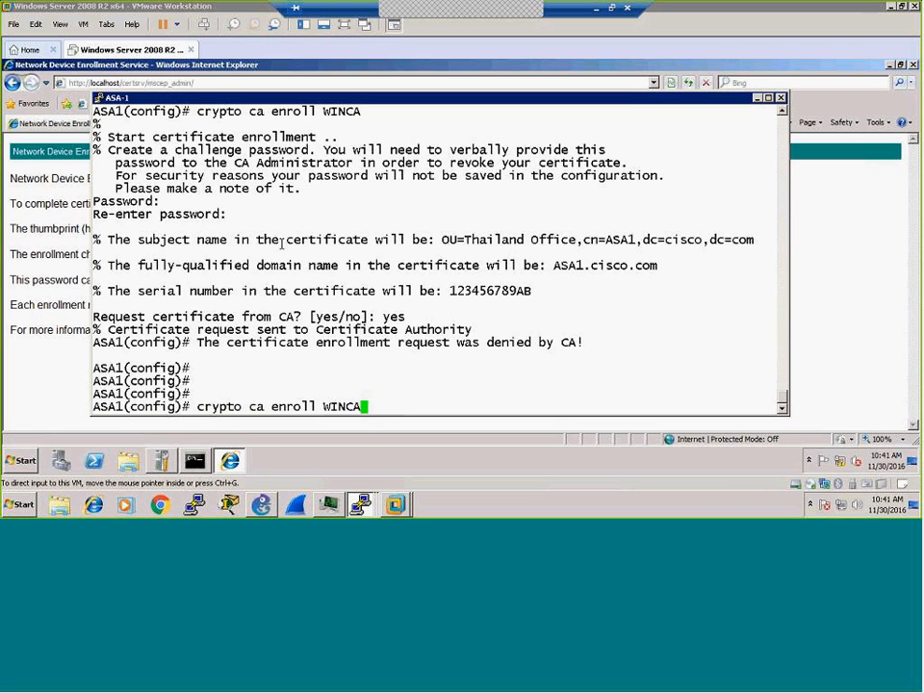
Step: Restart WINCA enrollment and paste the fresh NDES challenge password at both prompts
key(Return)
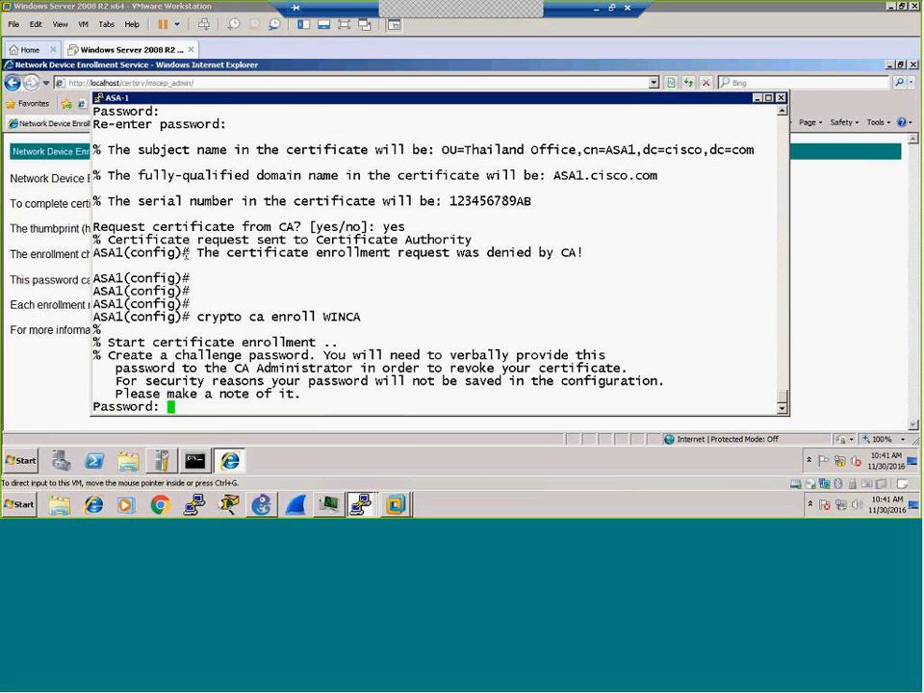
click(45, 252)
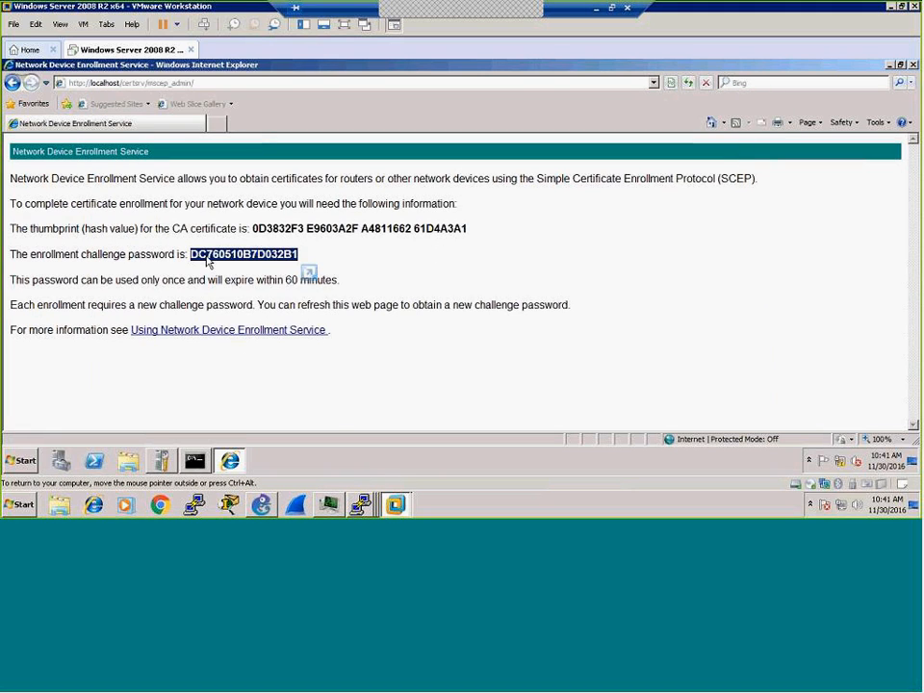
right_click(206, 262)
click(235, 276)
click(358, 506)
click(346, 458)
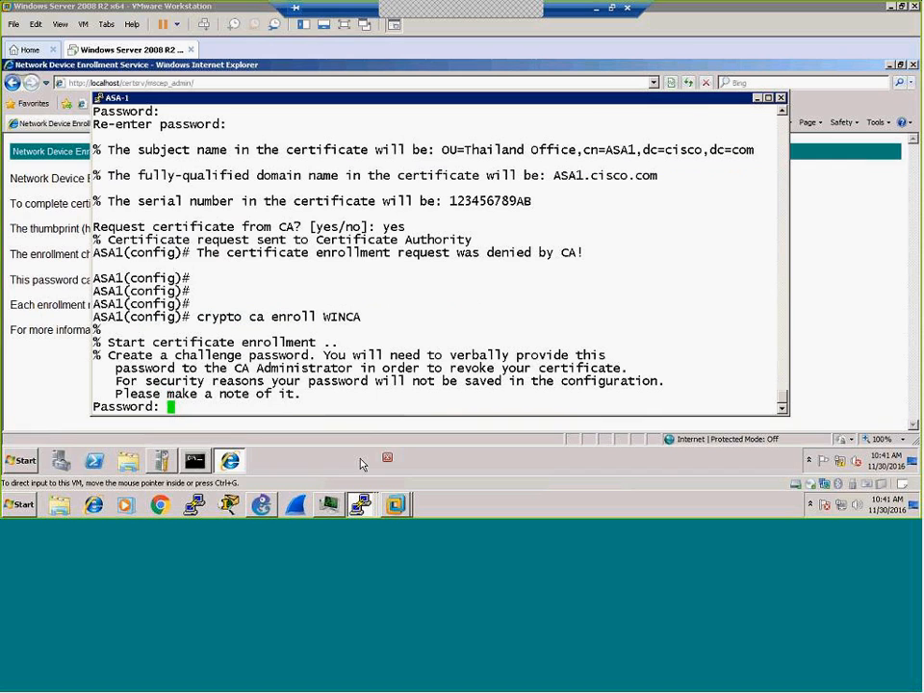
right_click(394, 356)
key(Return)
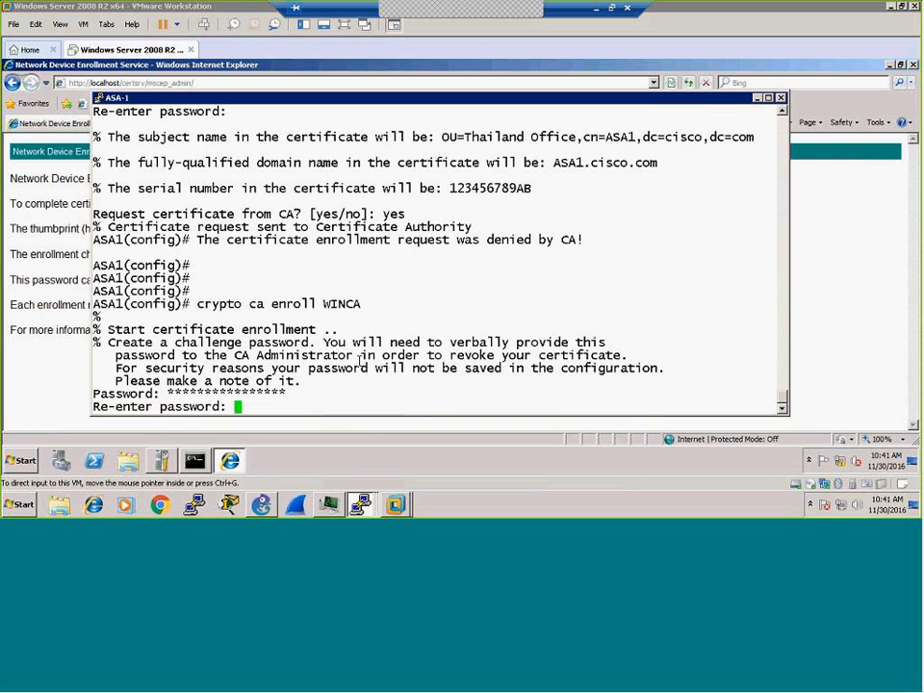
right_click(352, 361)
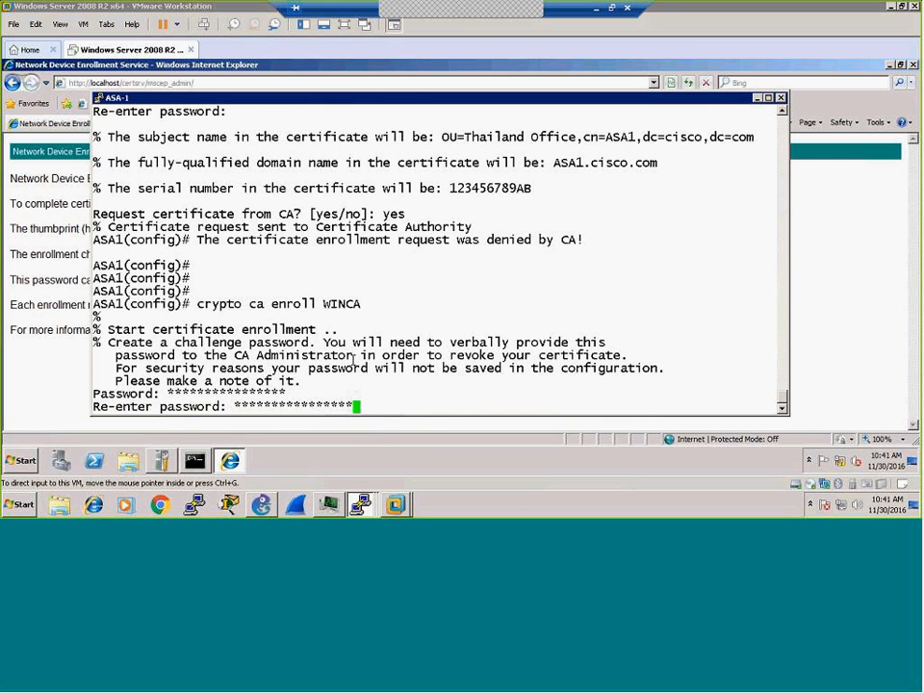
key(Return)
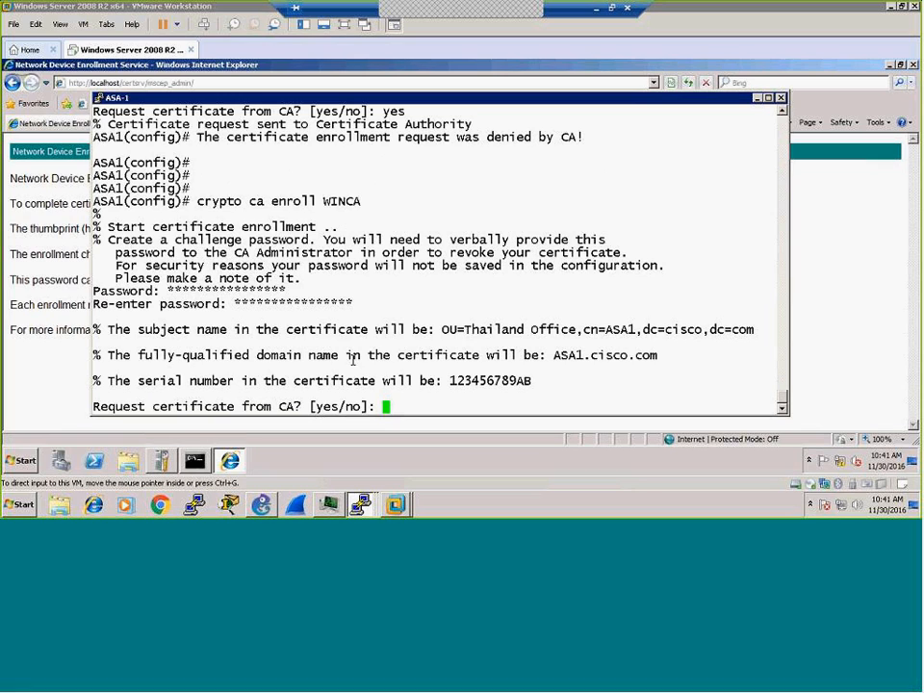
Step: Answer 'yes' to send the certificate request to WINCA, then begin a 'show crypto' command
text(yes)
key(Return)
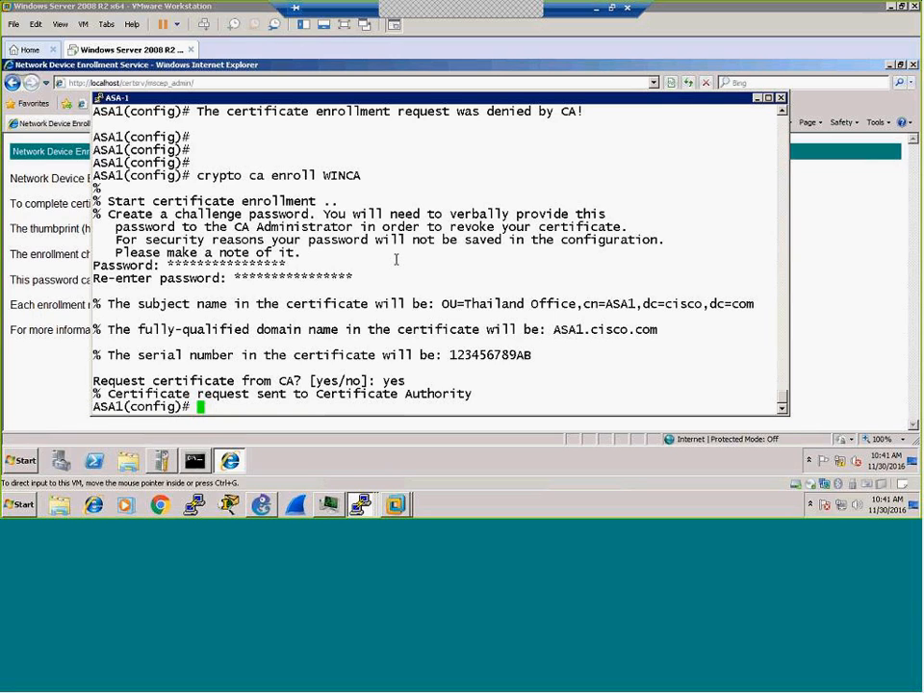
key(Return)
key(Return)
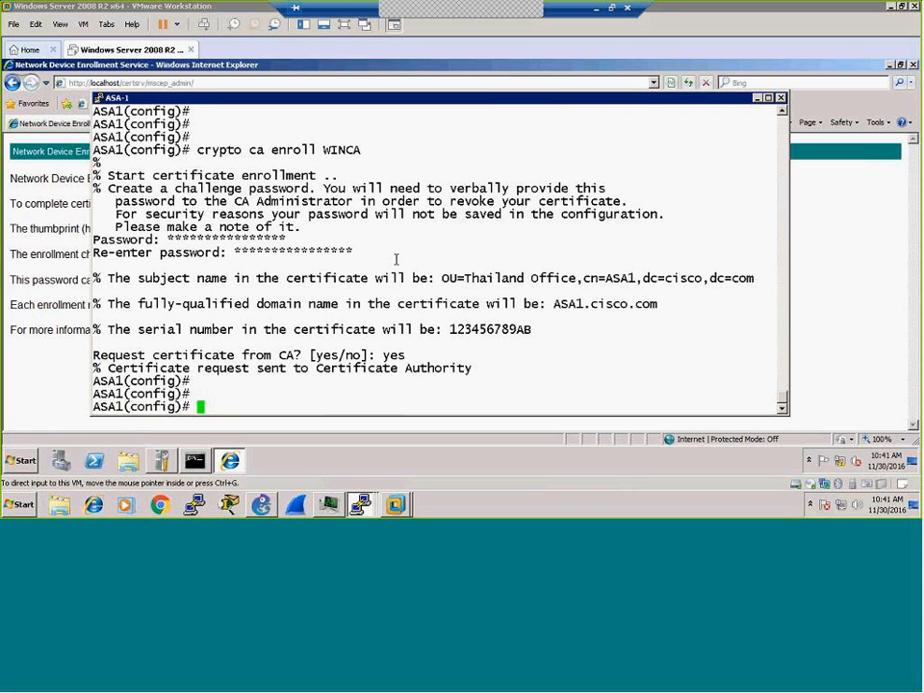
text(sh cry)
key(Tab)
Step: List ASA-1's certificates, seeing its own still Pending, then switch to the Windows server VM
text(ca cert)
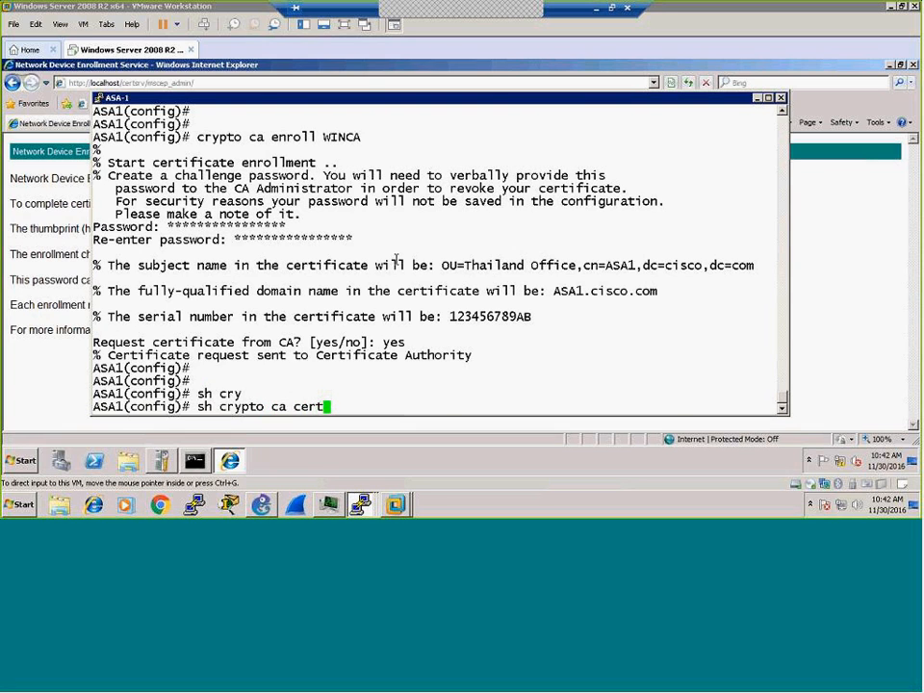
key(Tab)
key(Return)
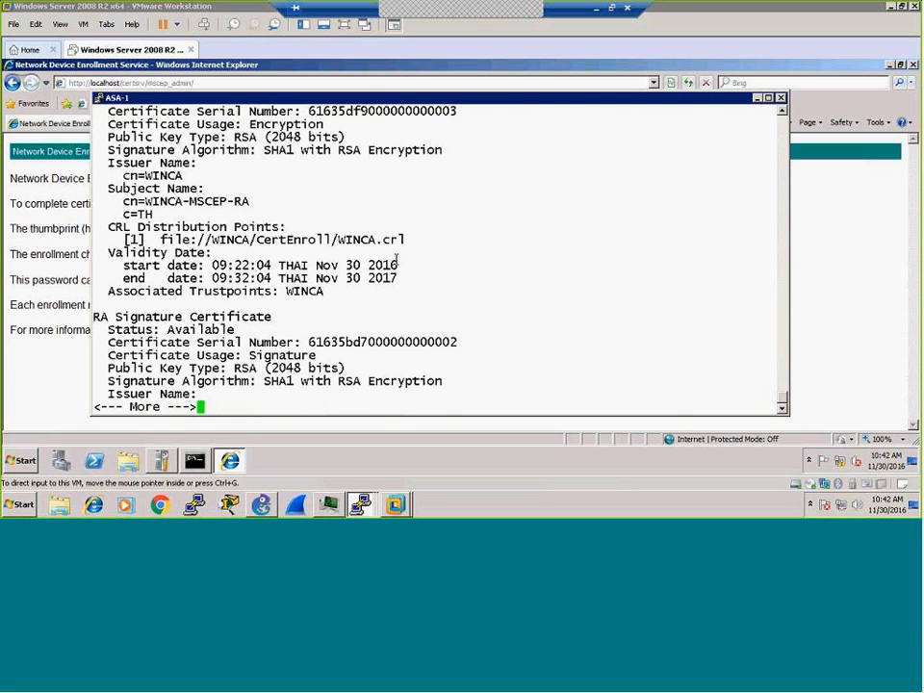
scroll(350, 190, up, 4)
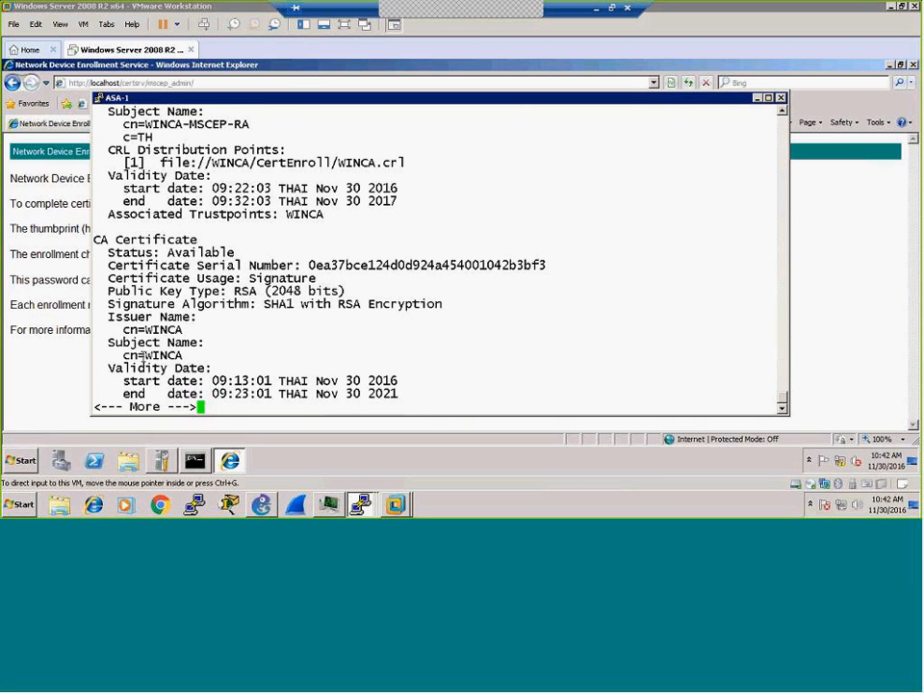
key(space)
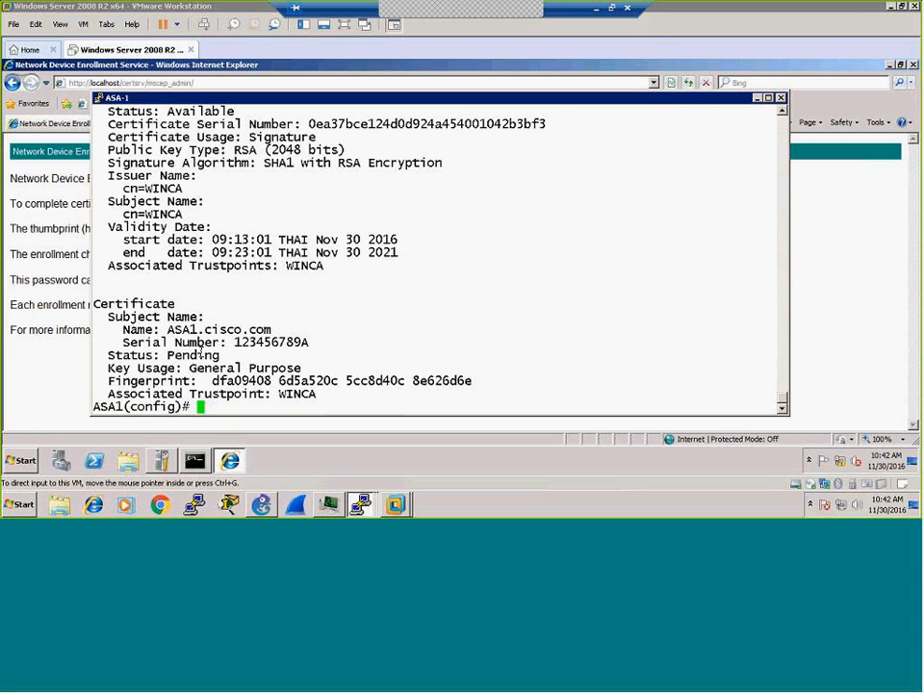
click(163, 464)
click(164, 463)
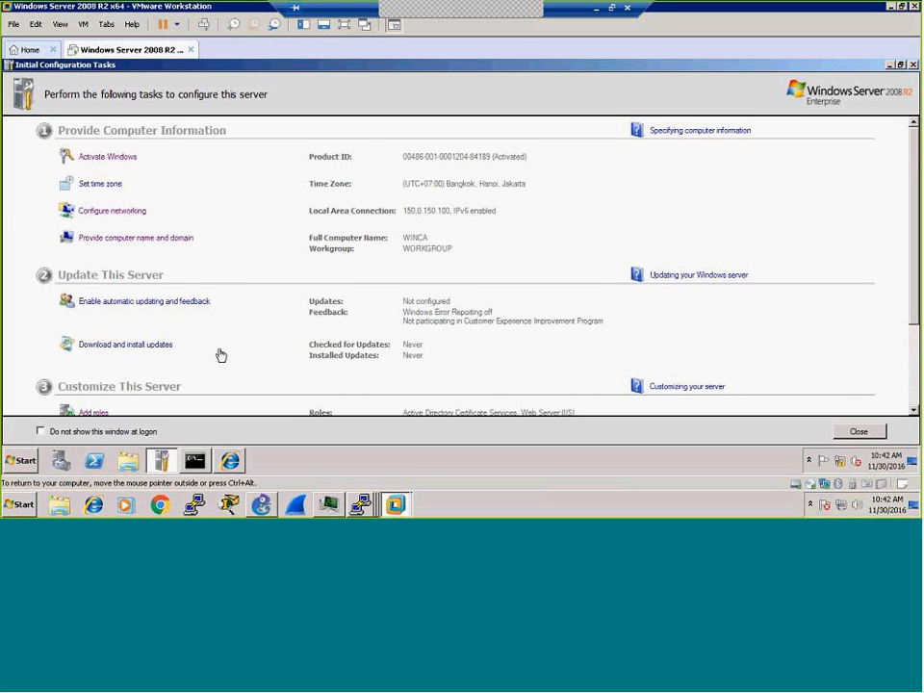
Step: In Server Manager, expand Roles > Active Directory Certificate Services > WINCA and show Pending Requests
click(62, 465)
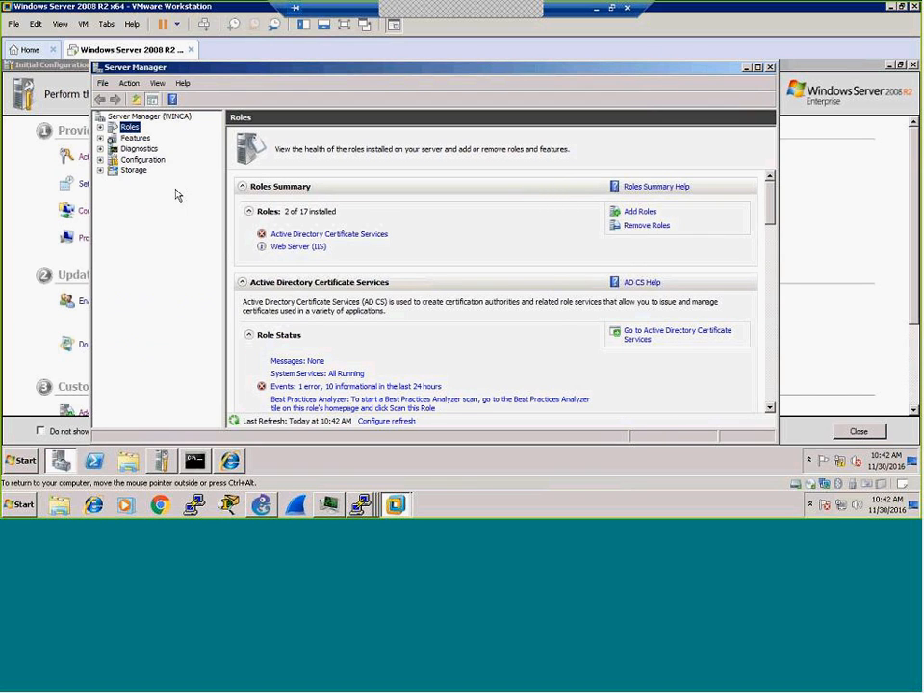
click(100, 127)
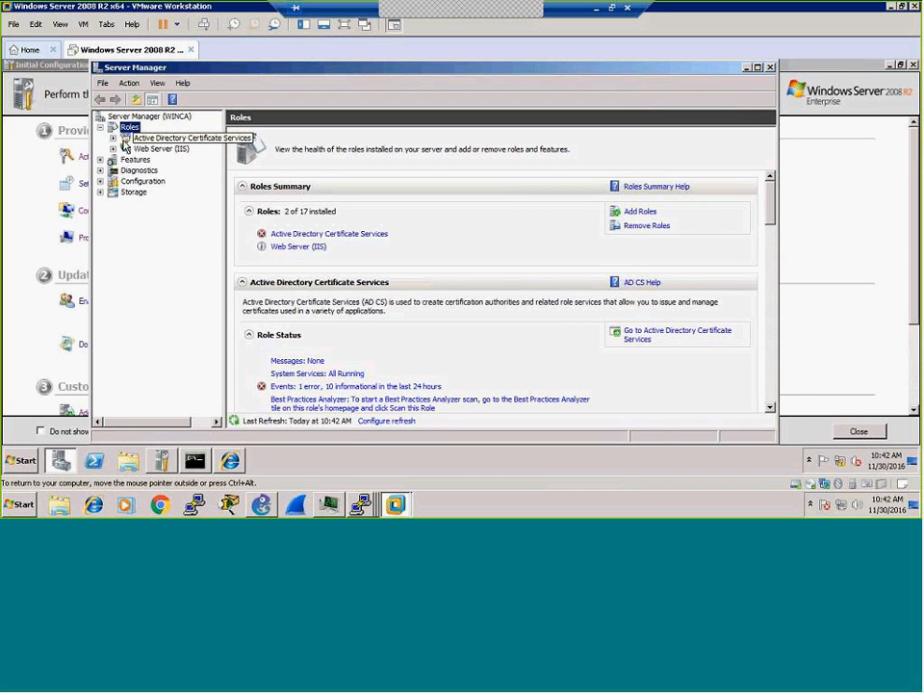
click(113, 138)
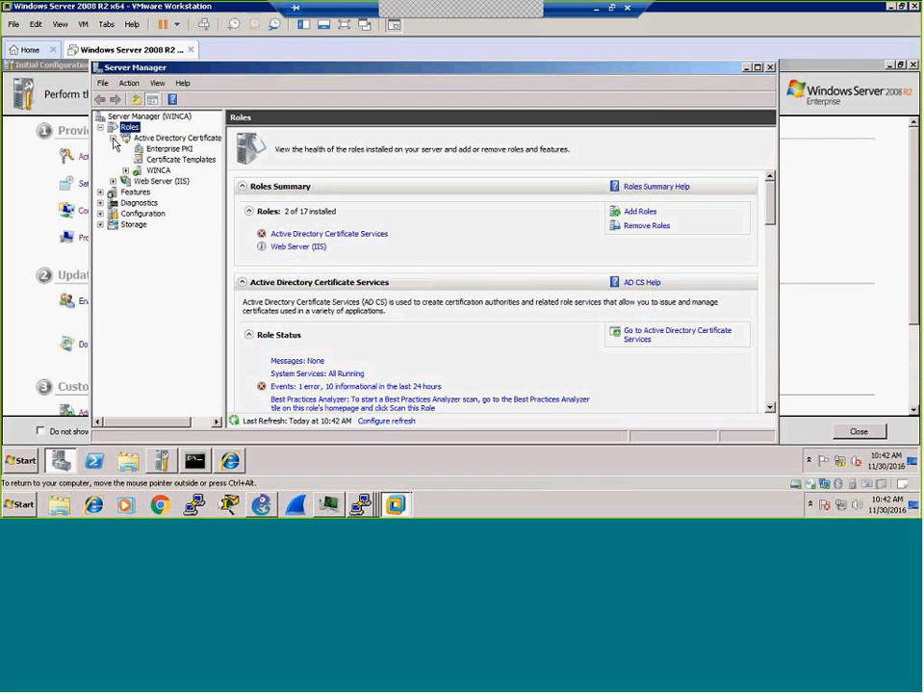
double_click(159, 170)
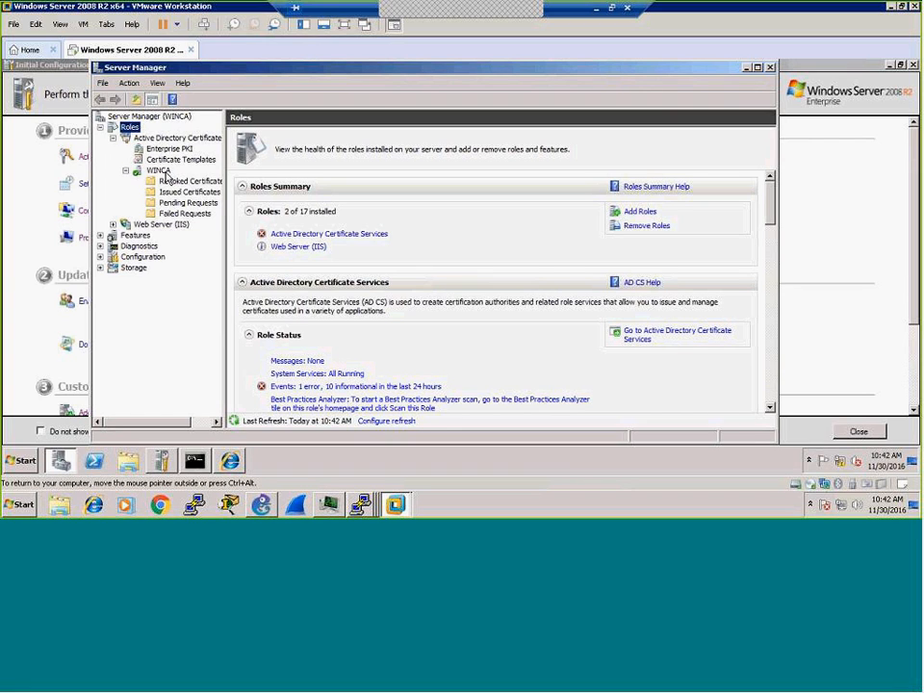
click(169, 205)
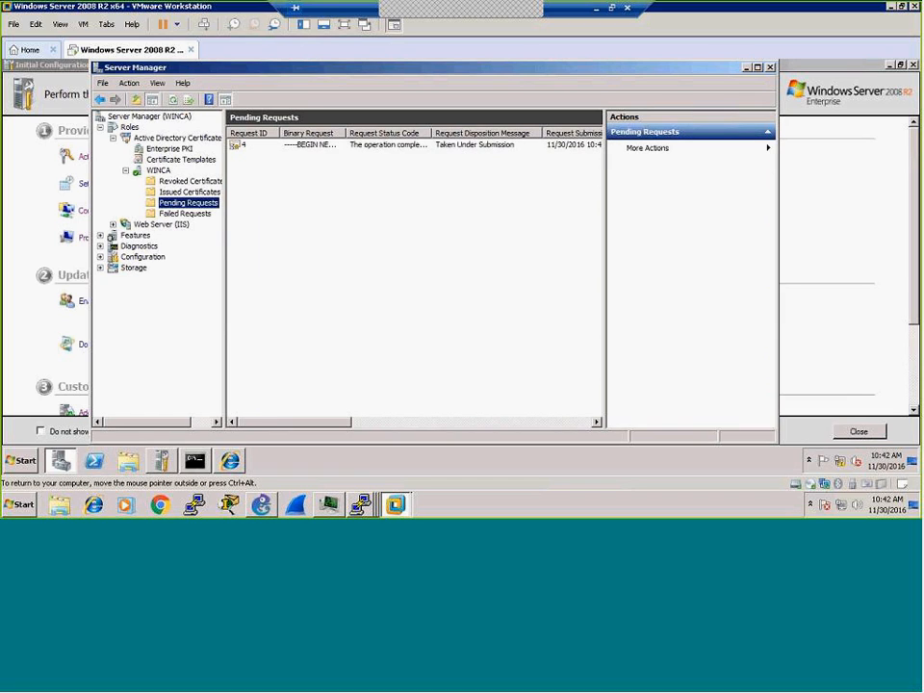
click(301, 154)
right_click(298, 152)
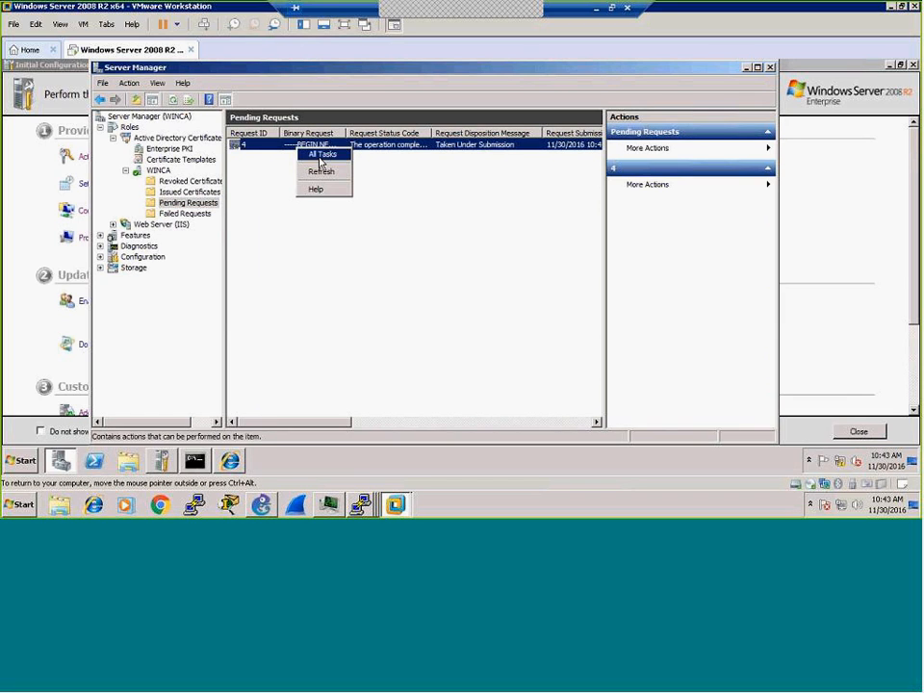
mouse_move(327, 154)
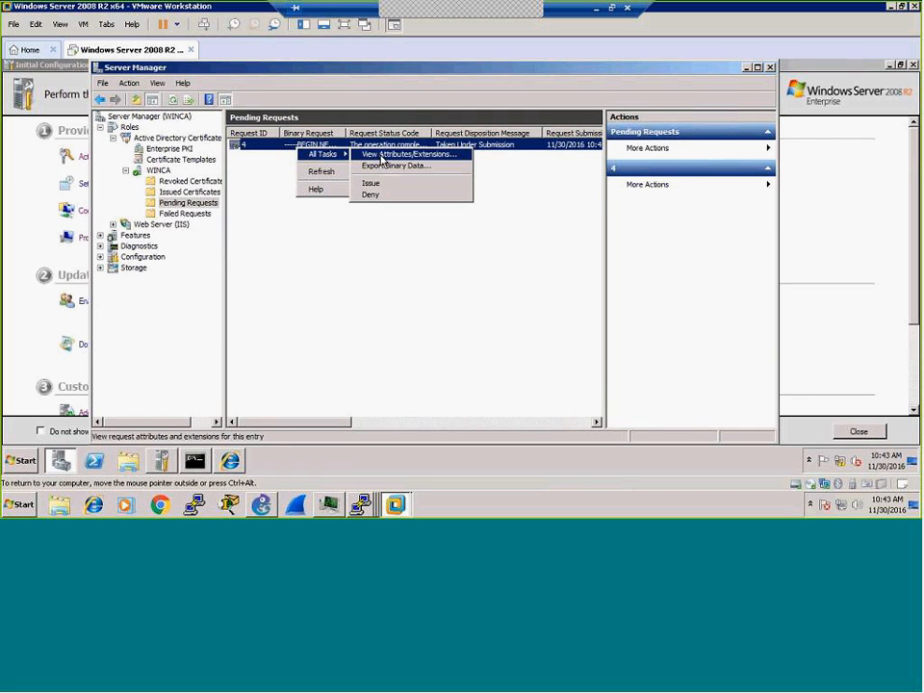
click(375, 155)
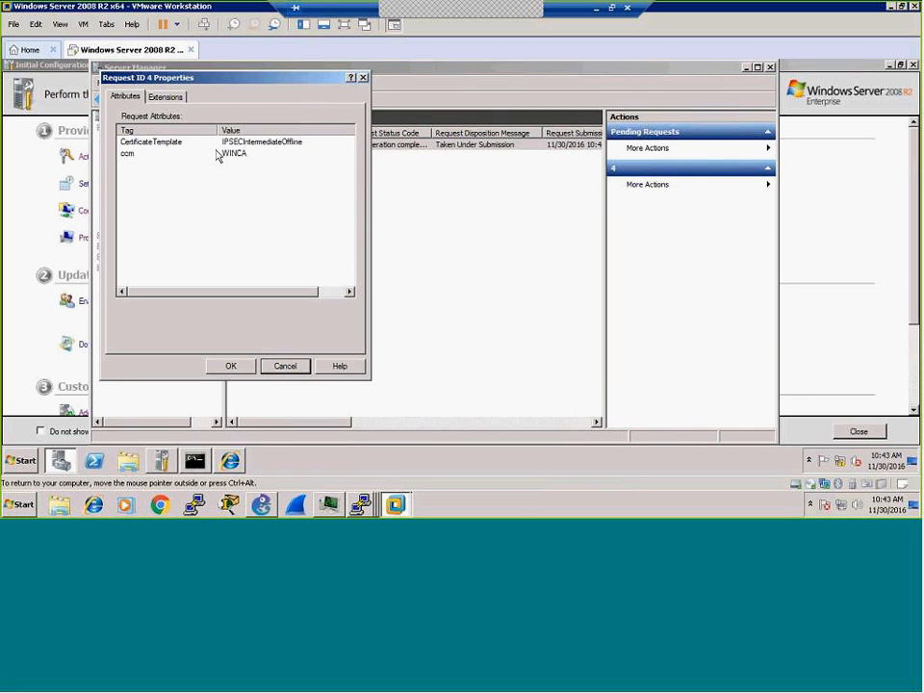
click(165, 99)
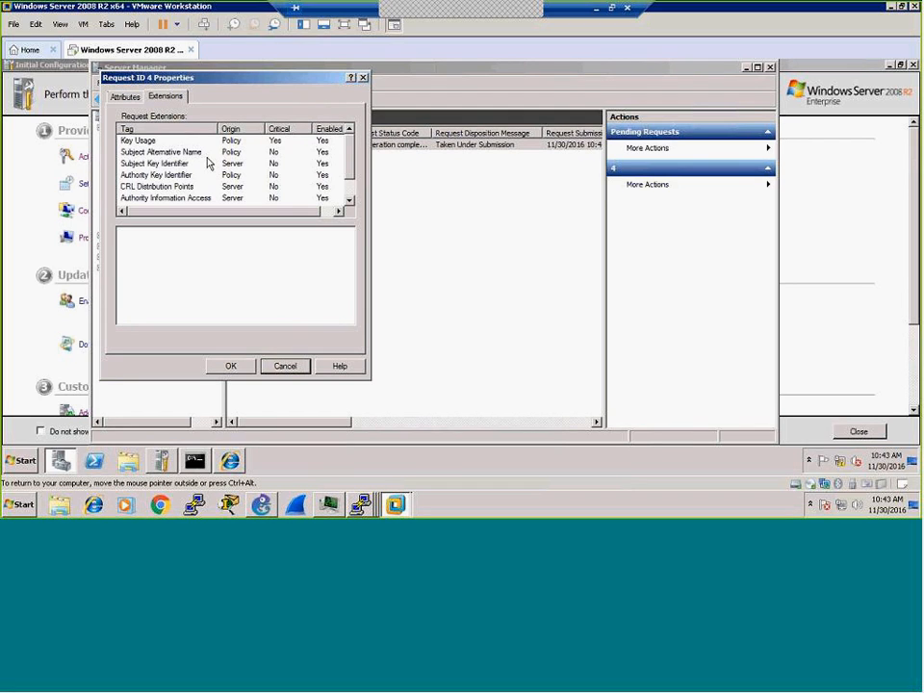
click(138, 142)
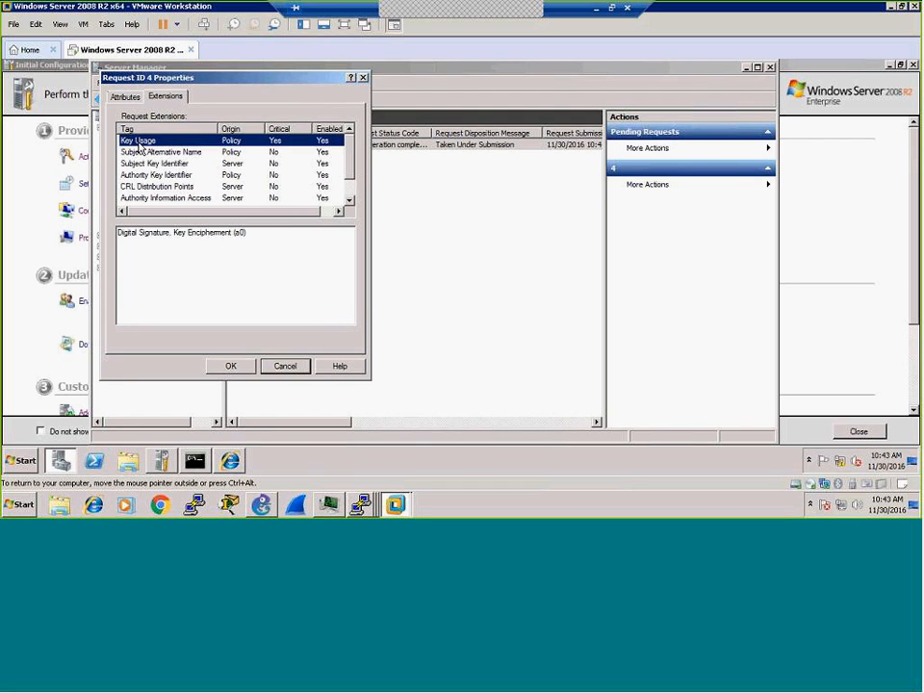
click(139, 153)
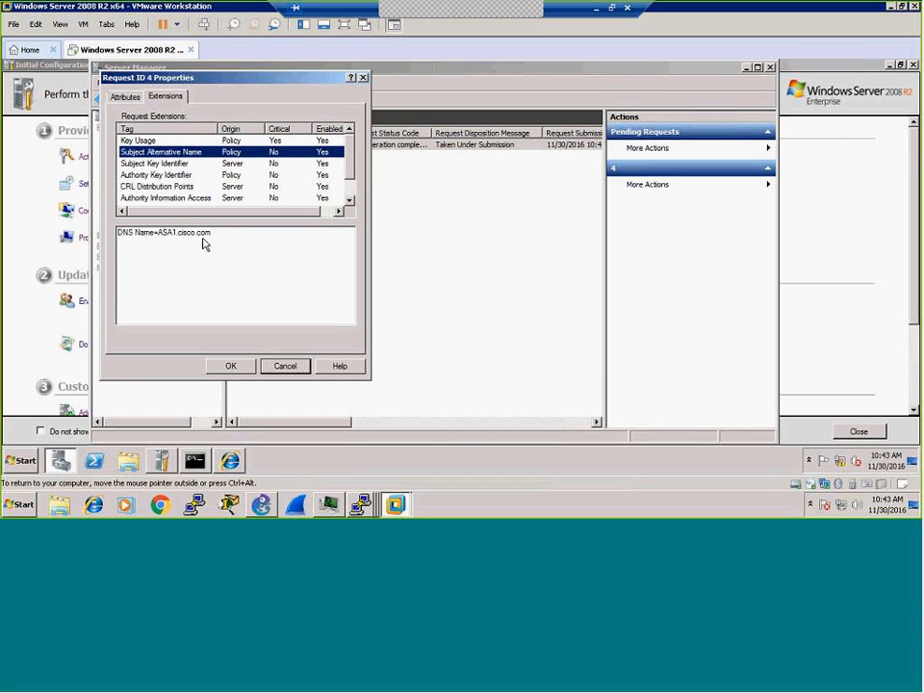
click(167, 163)
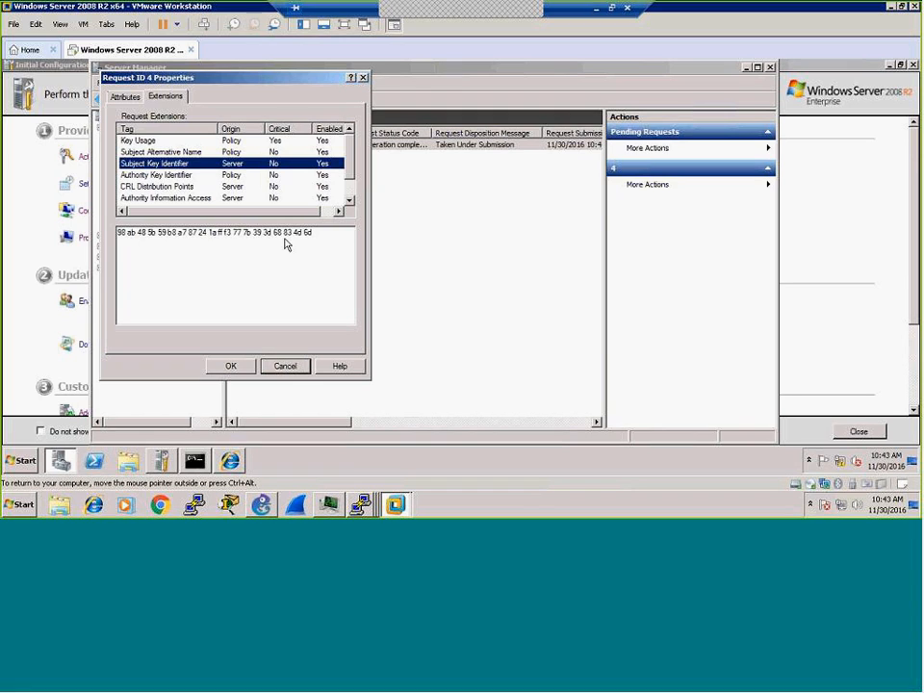
click(165, 175)
click(162, 186)
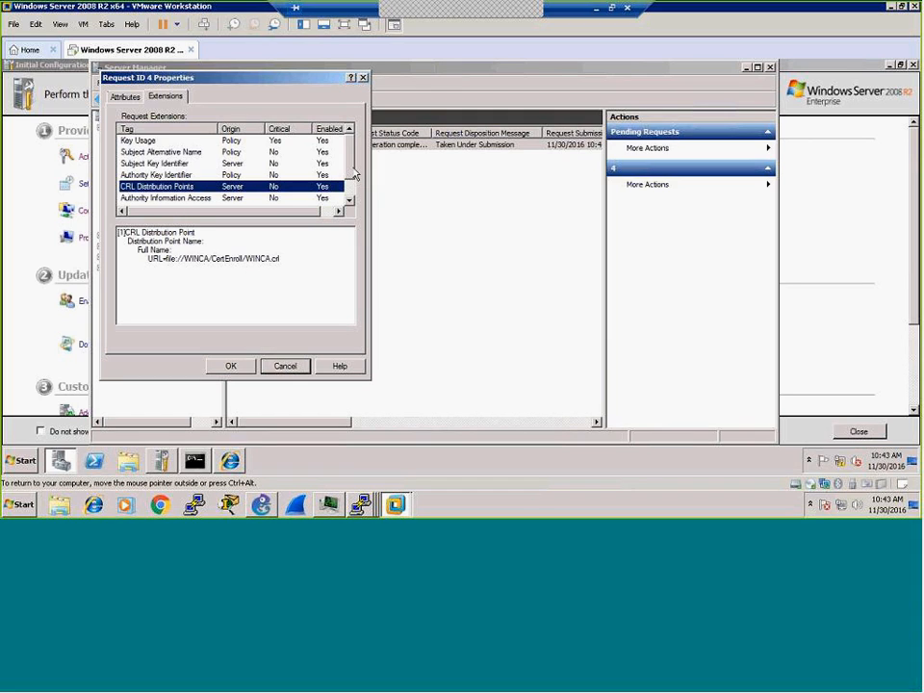
scroll(354, 173, down, 1)
click(183, 175)
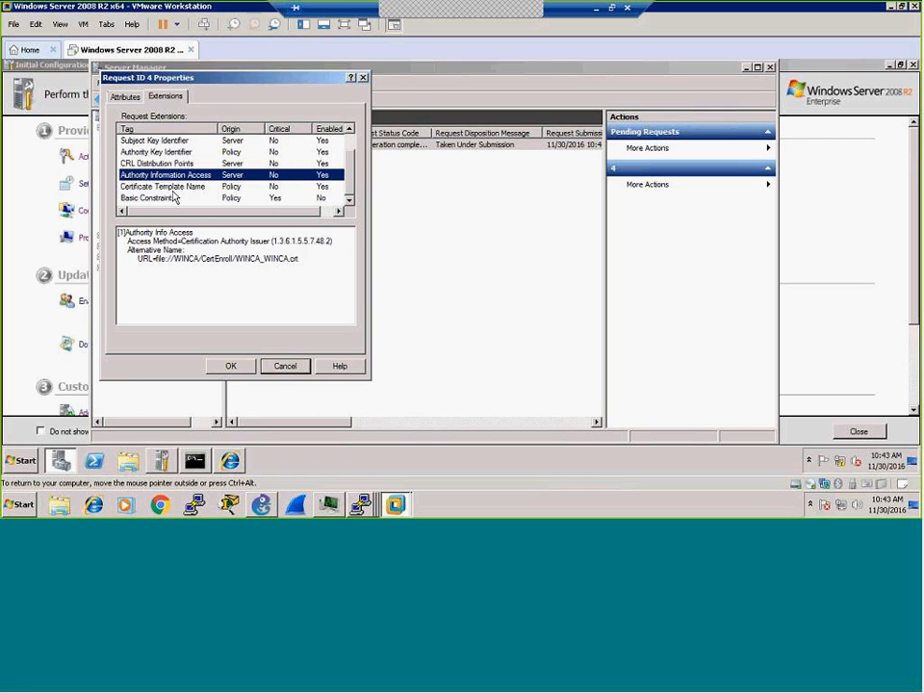
click(175, 191)
click(160, 197)
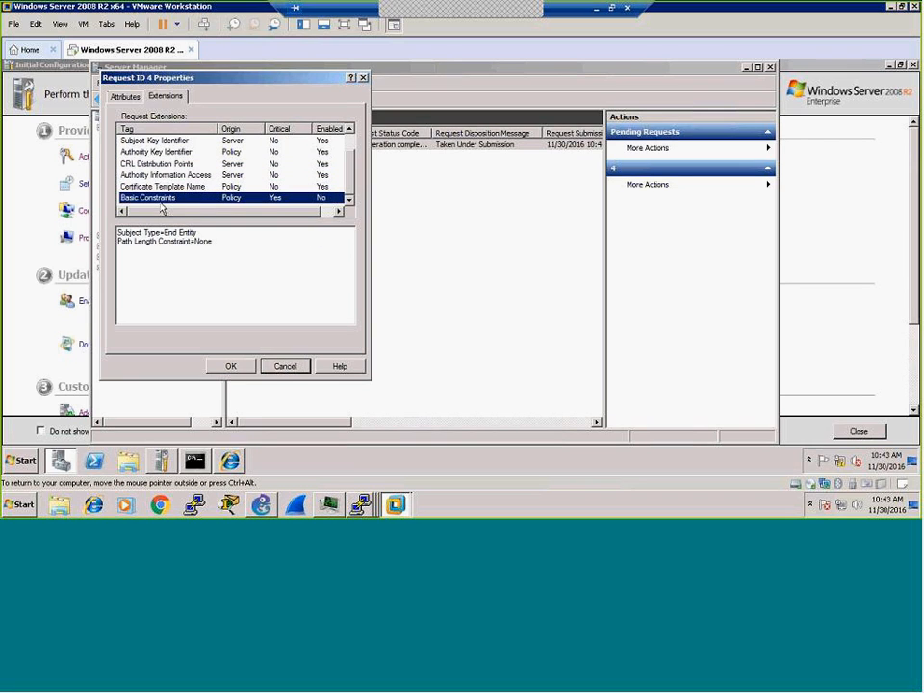
click(229, 365)
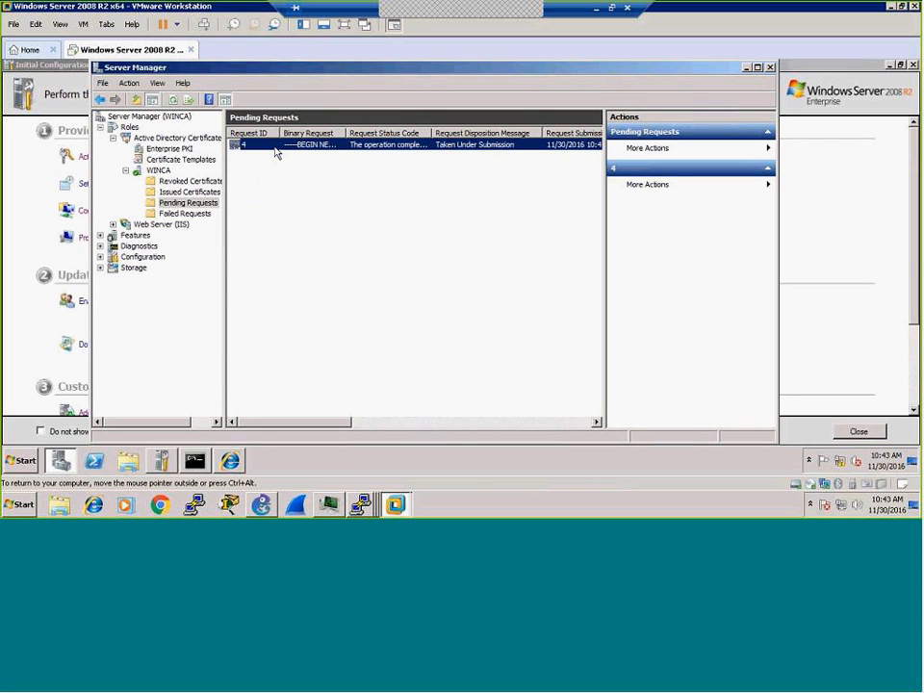
Step: Issue pending request 4 via All Tasks > Issue and view WINCA's Issued Certificates
right_click(277, 151)
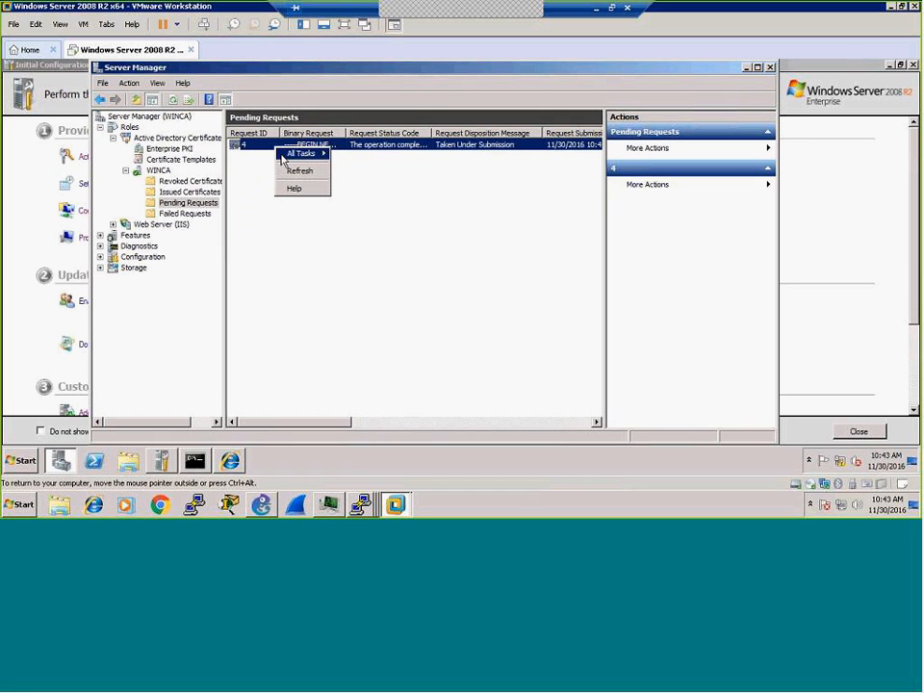
mouse_move(284, 154)
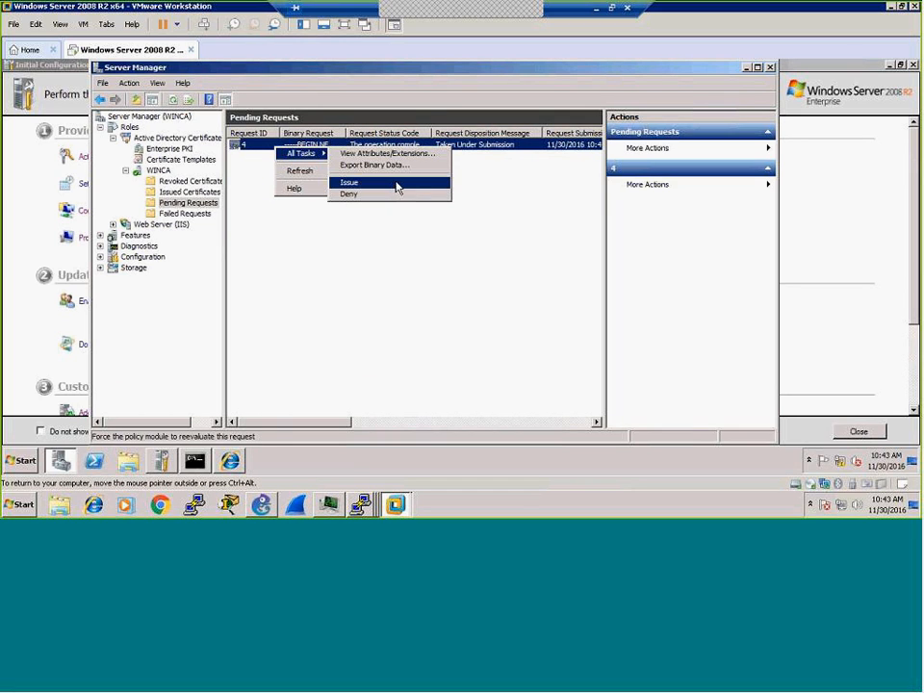
click(397, 188)
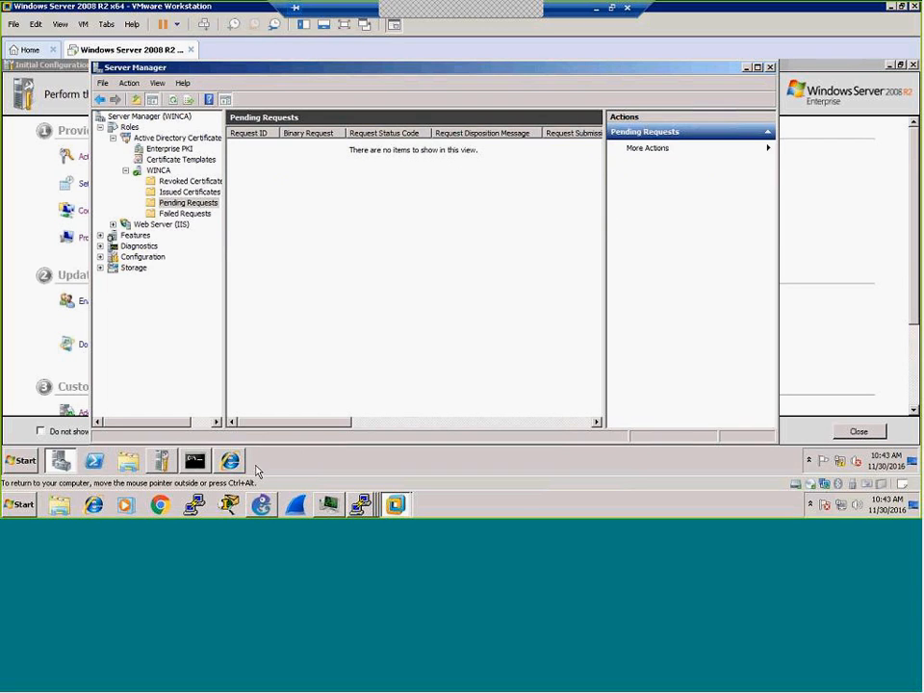
mouse_move(160, 464)
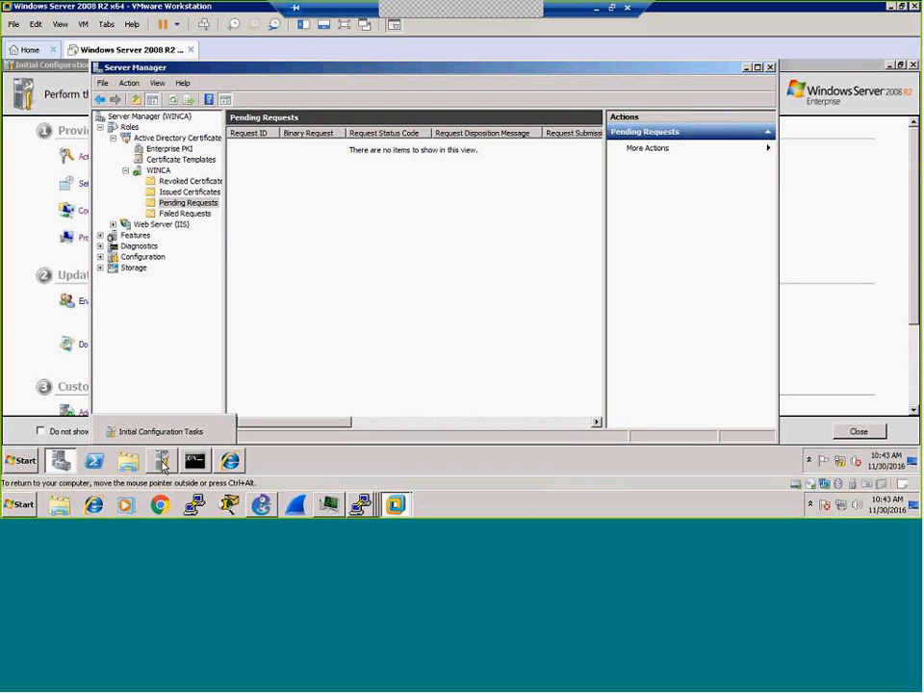
click(190, 193)
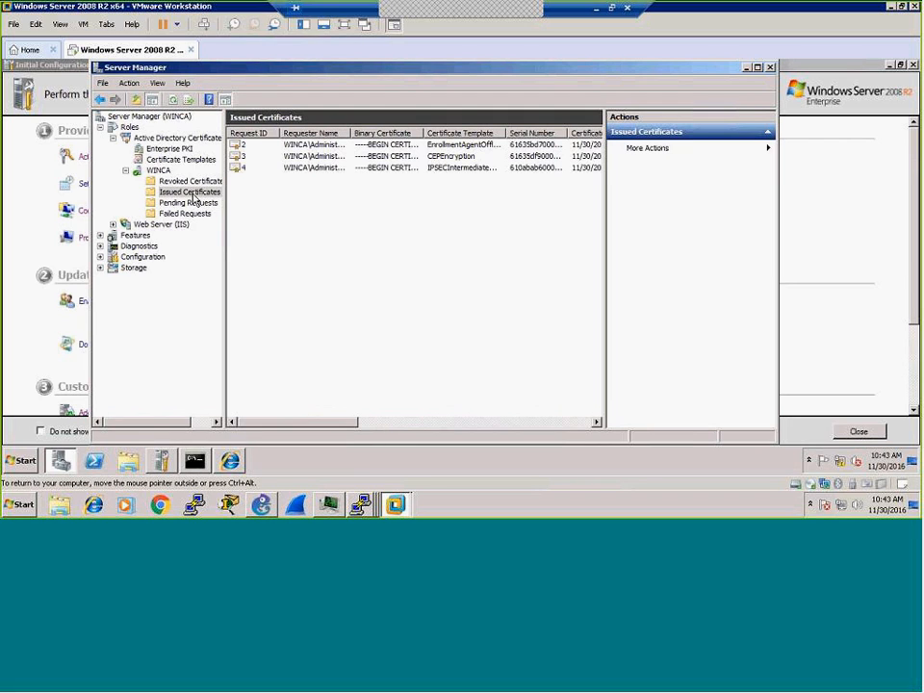
click(236, 169)
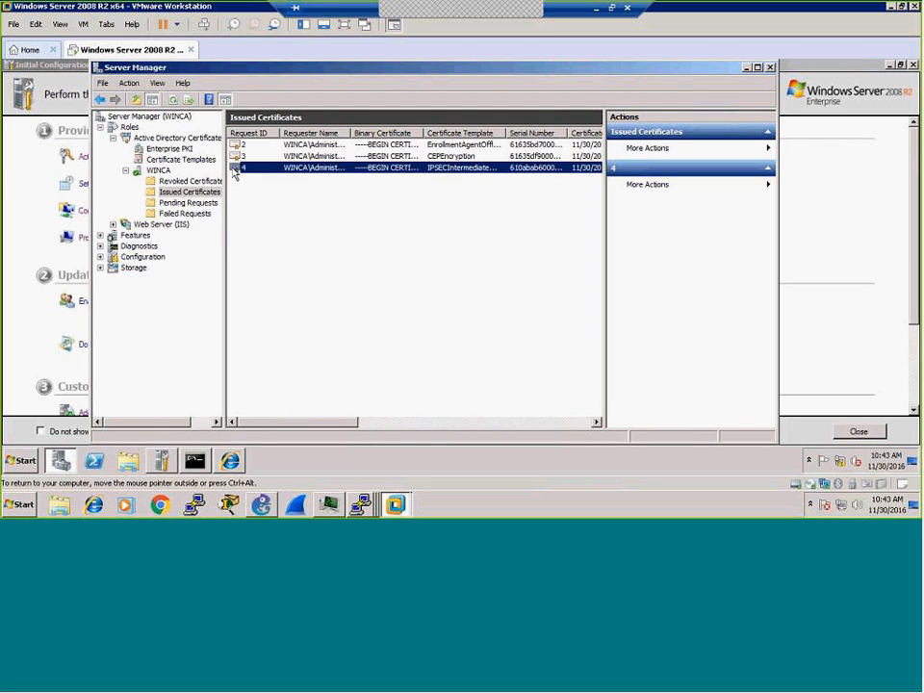
right_click(244, 171)
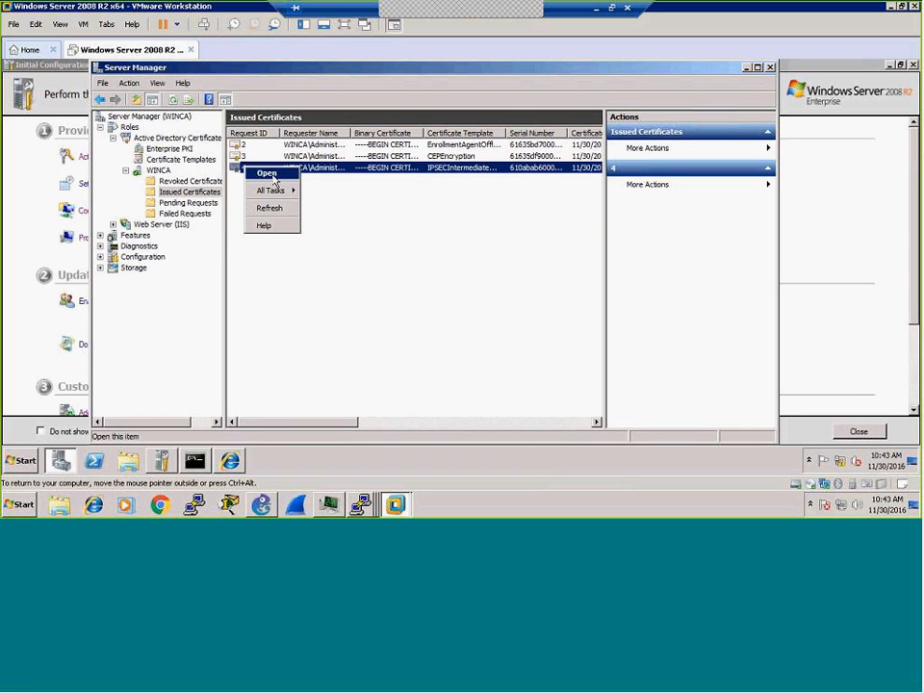
click(273, 175)
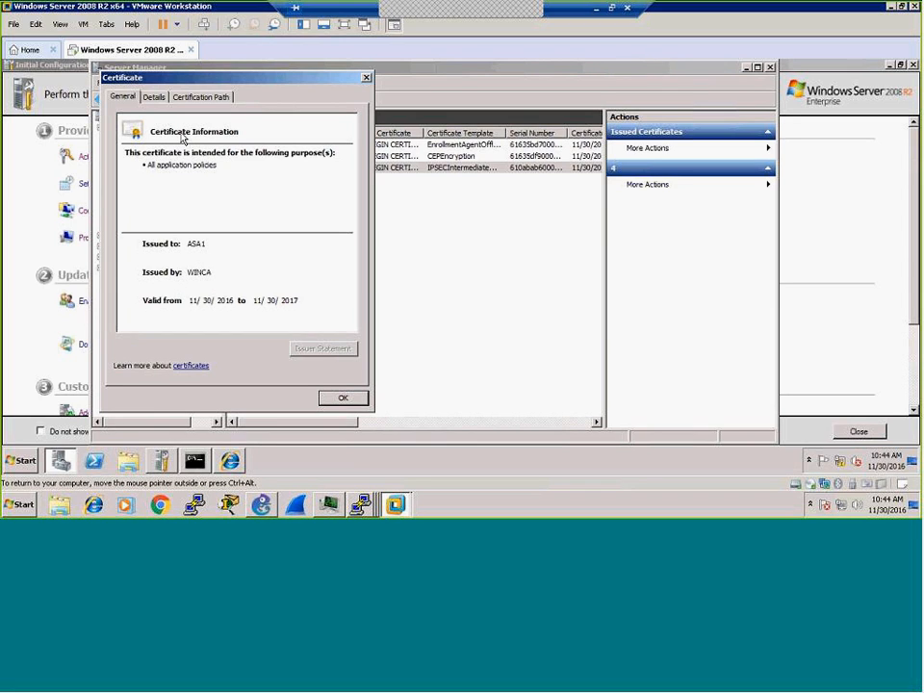
click(157, 99)
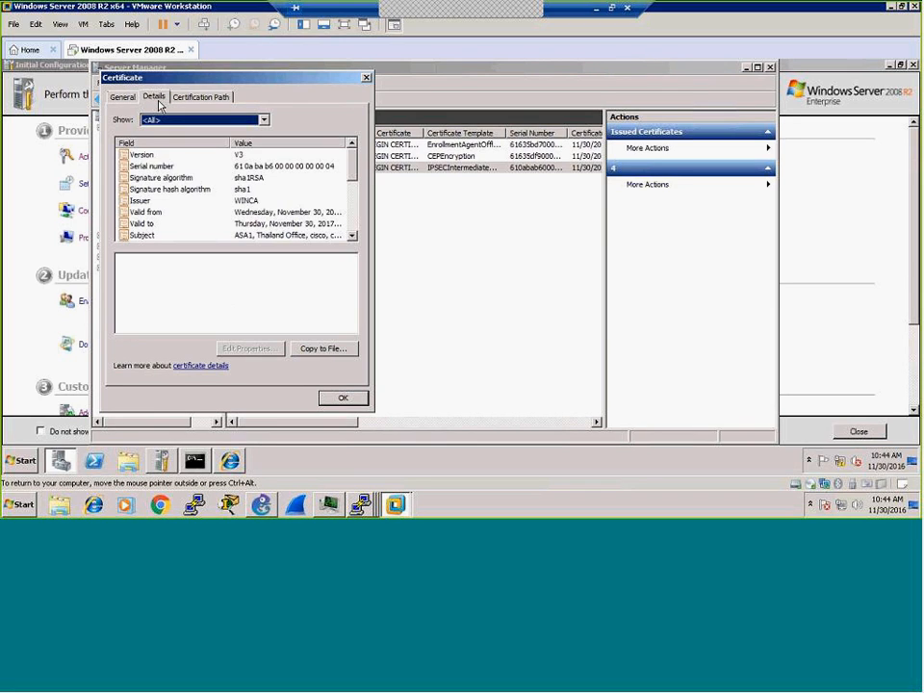
click(150, 167)
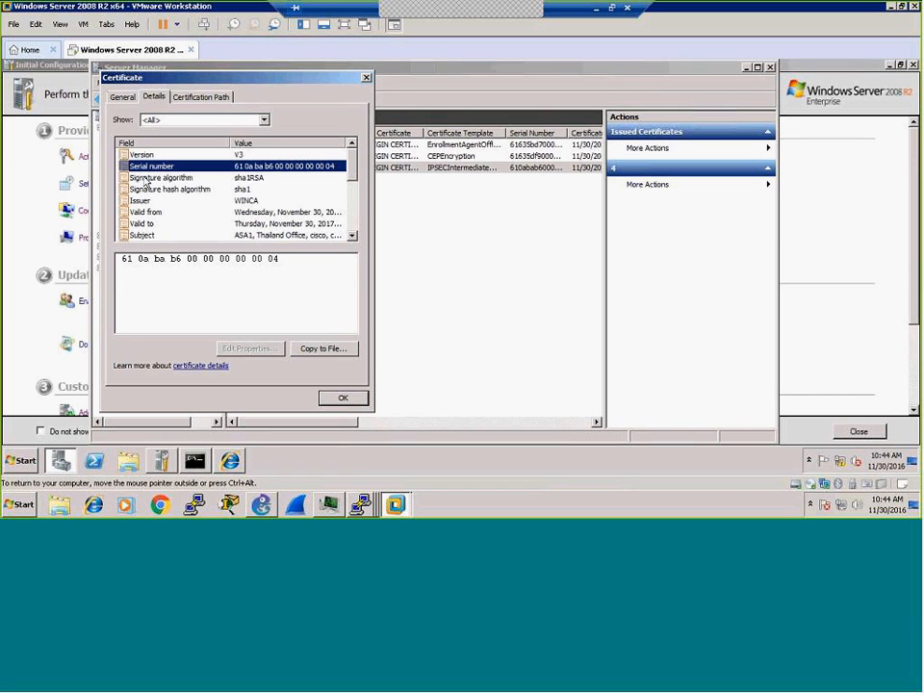
click(246, 179)
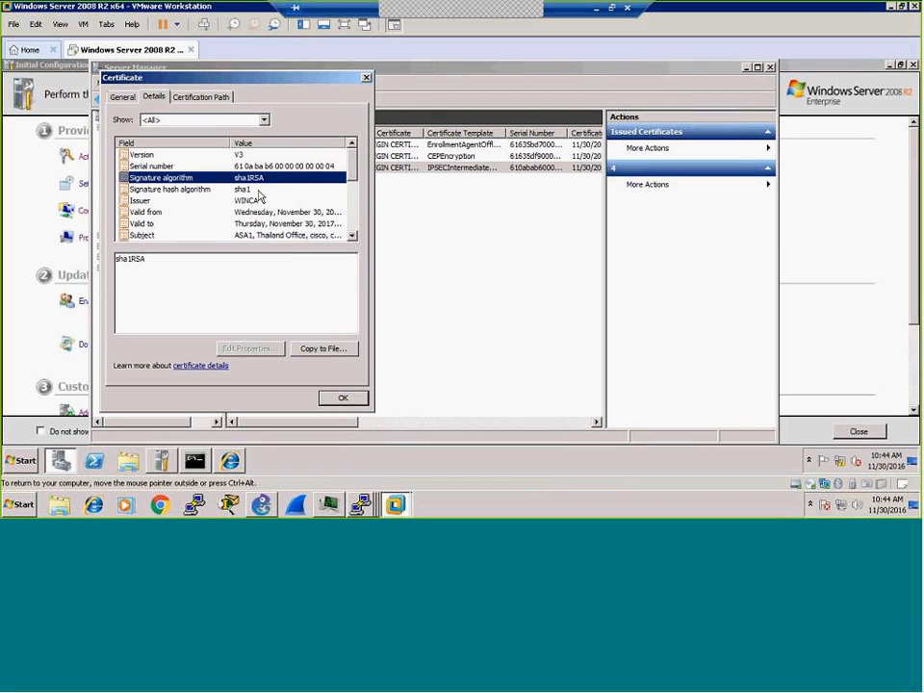
click(141, 202)
click(141, 212)
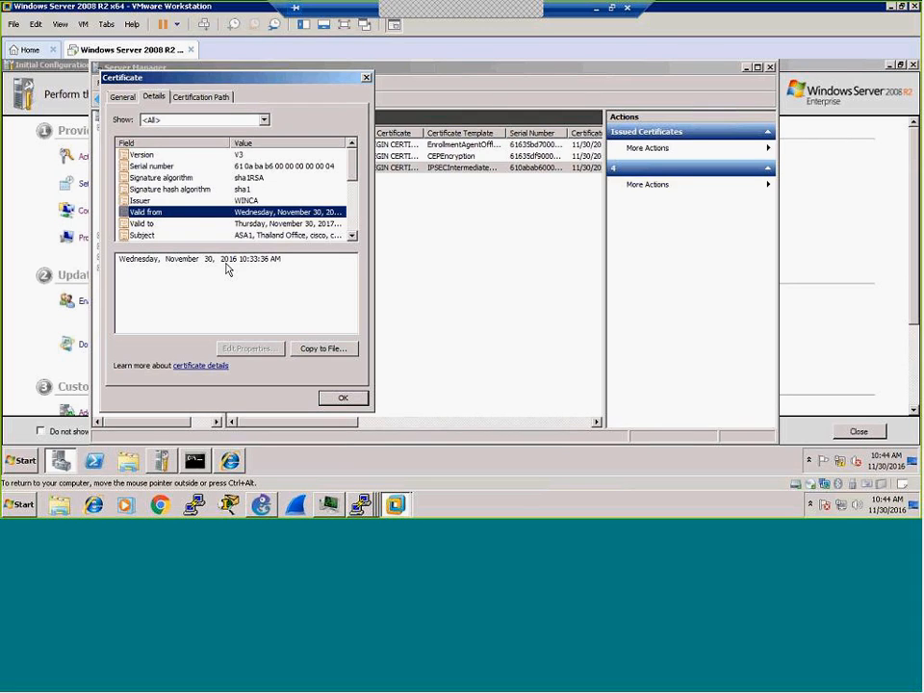
click(149, 223)
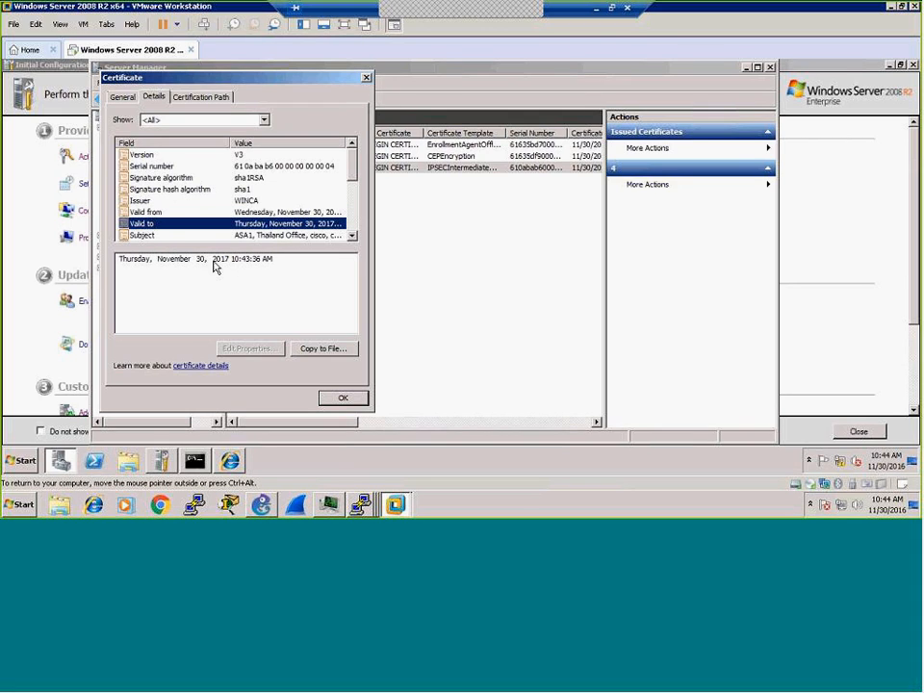
click(352, 235)
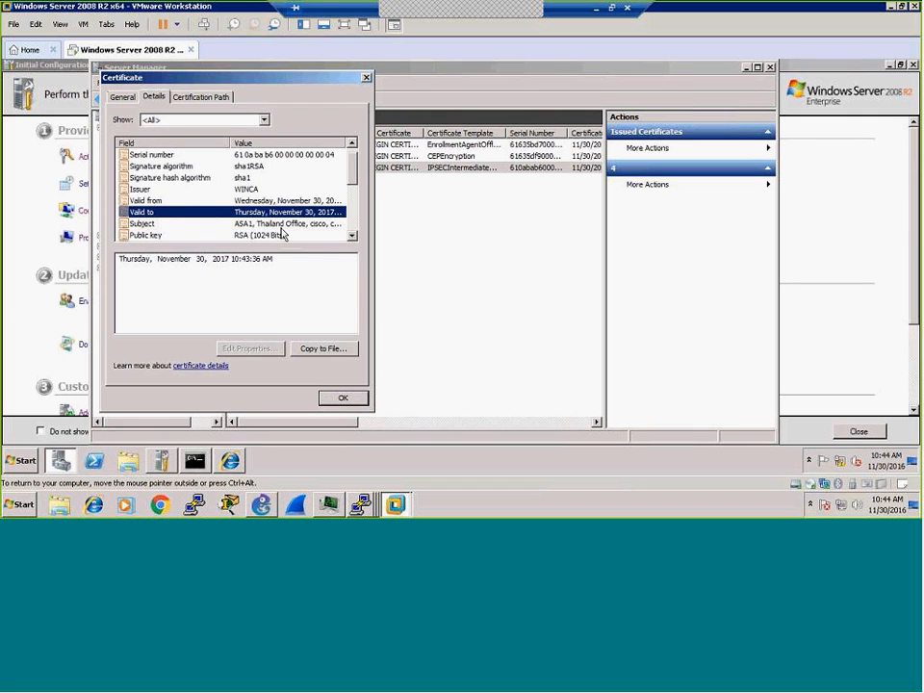
click(176, 225)
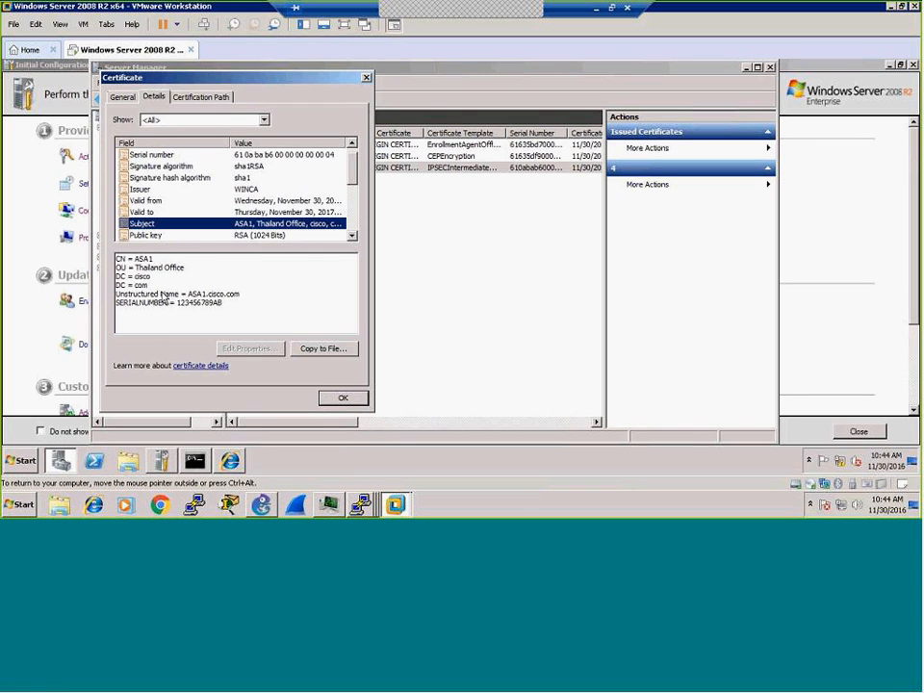
click(352, 236)
click(352, 237)
click(353, 236)
click(352, 237)
click(352, 237)
click(352, 237)
click(352, 237)
click(352, 237)
click(353, 236)
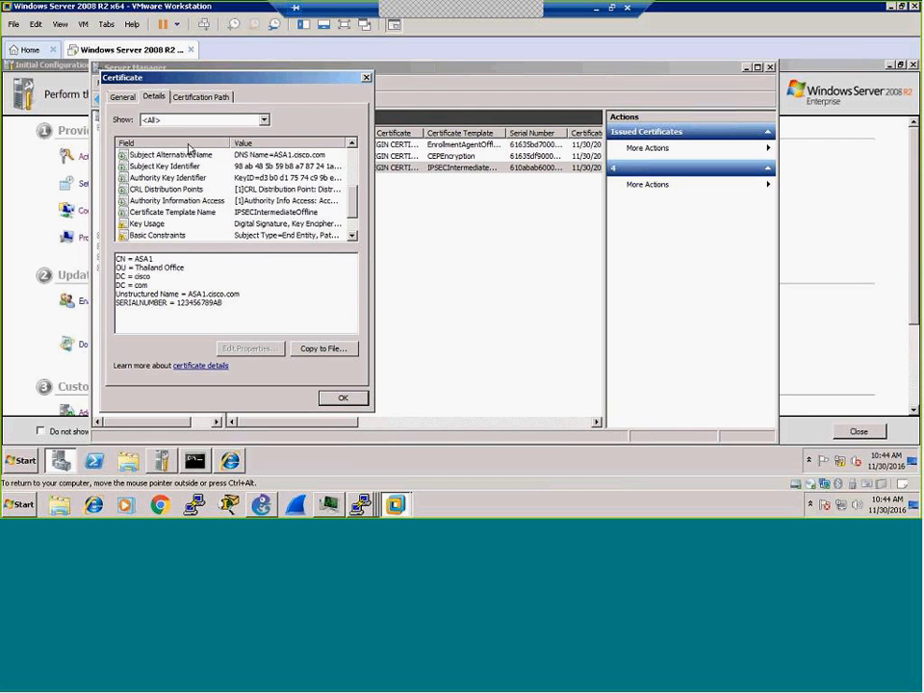
click(361, 504)
click(337, 397)
click(339, 398)
Step: Save the ASA-1 configuration with 'wr'
click(361, 504)
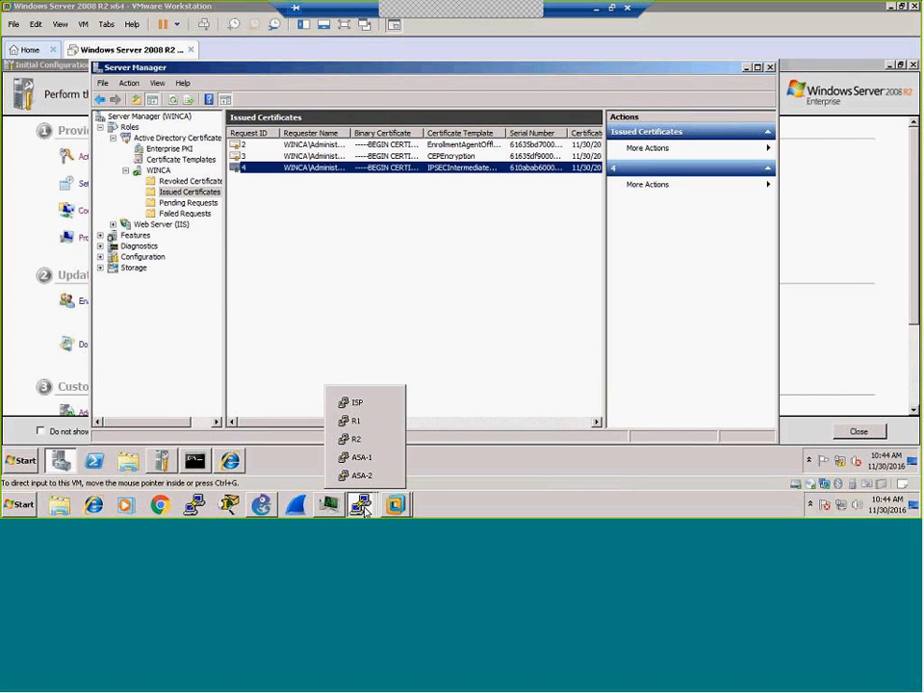
click(352, 458)
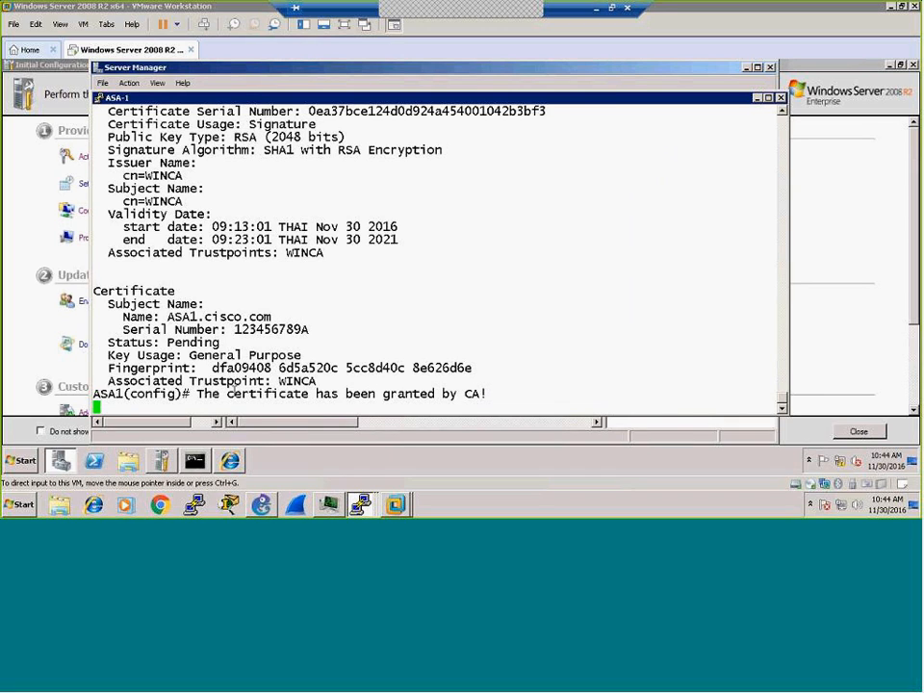
key(Return)
key(Return)
key(Return)
key(Return)
text(wr)
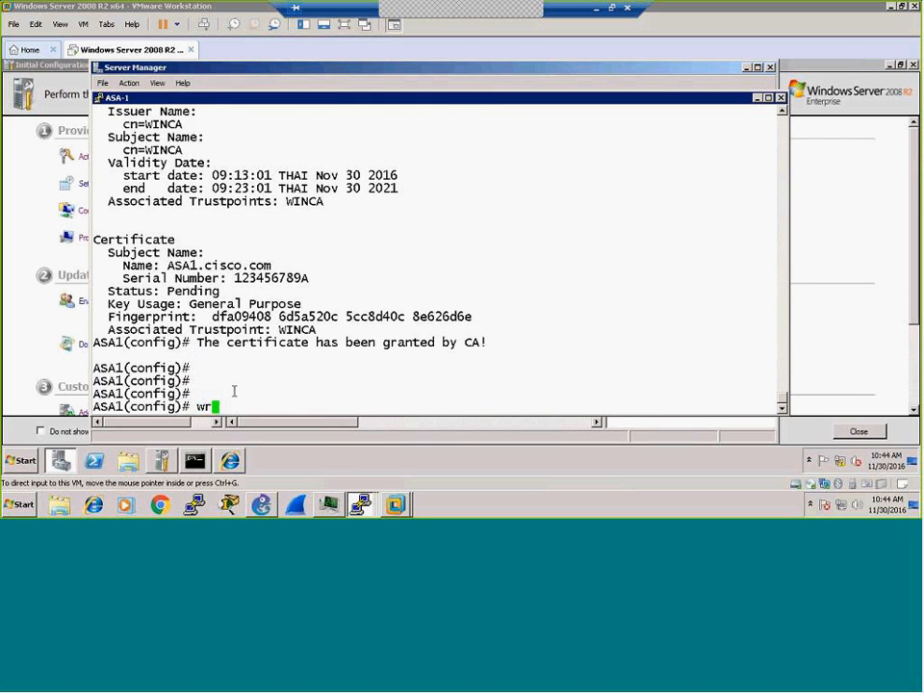
key(Return)
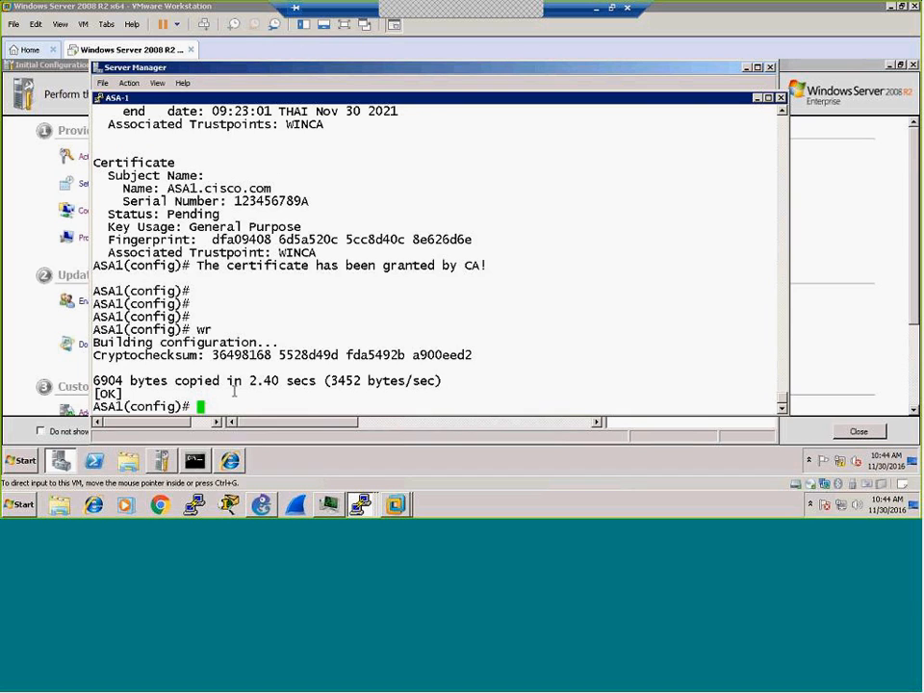
Step: List ASA-1's CA certificates, confirming its WINCA-issued certificate is Available until Nov 30 2017
key(Return)
key(Return)
text(sh cr)
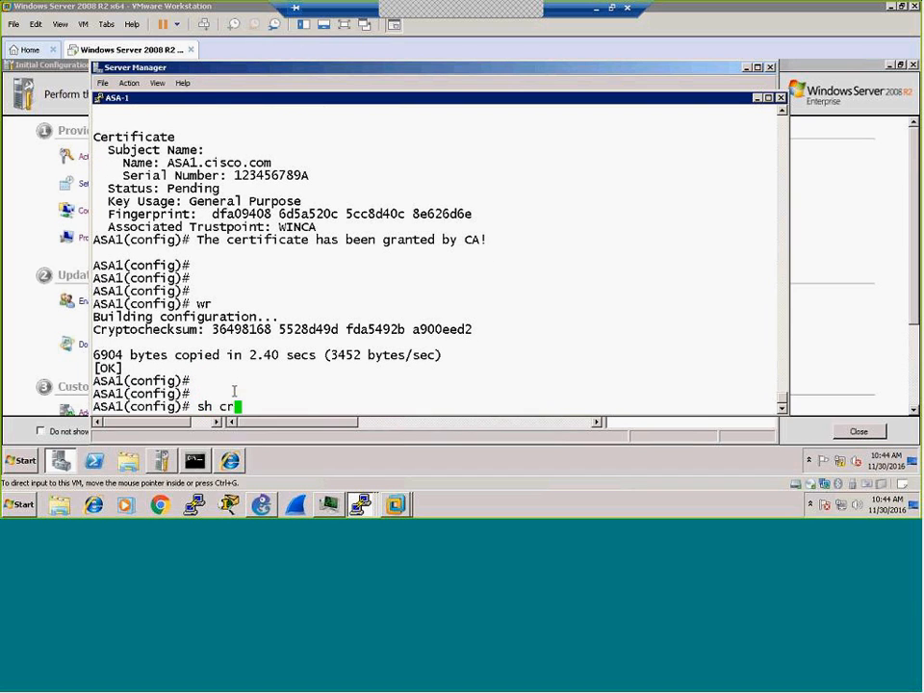
text(y)
key(Tab)
text(ca cert)
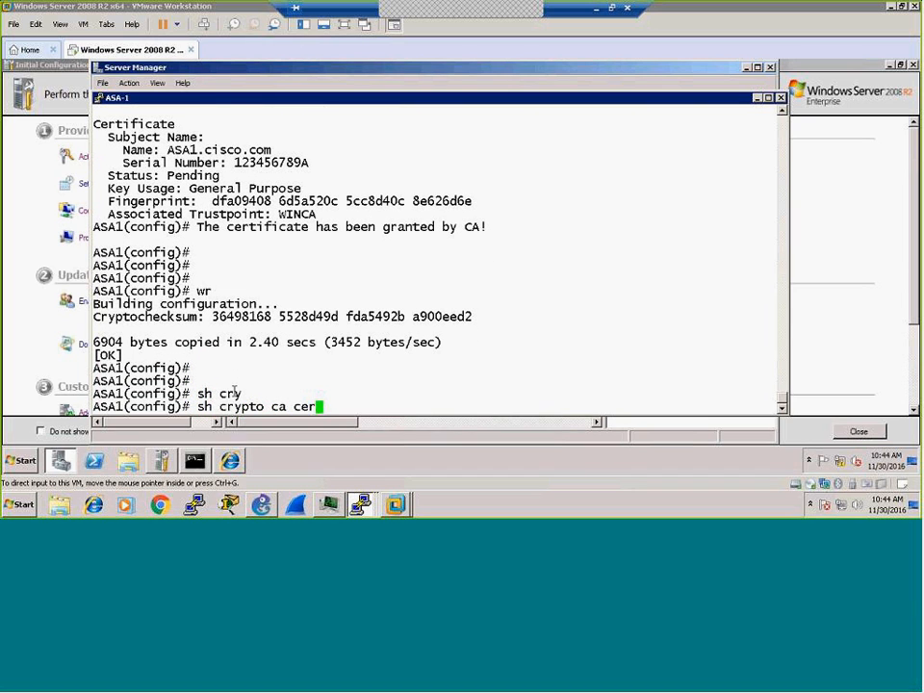
key(Tab)
key(Return)
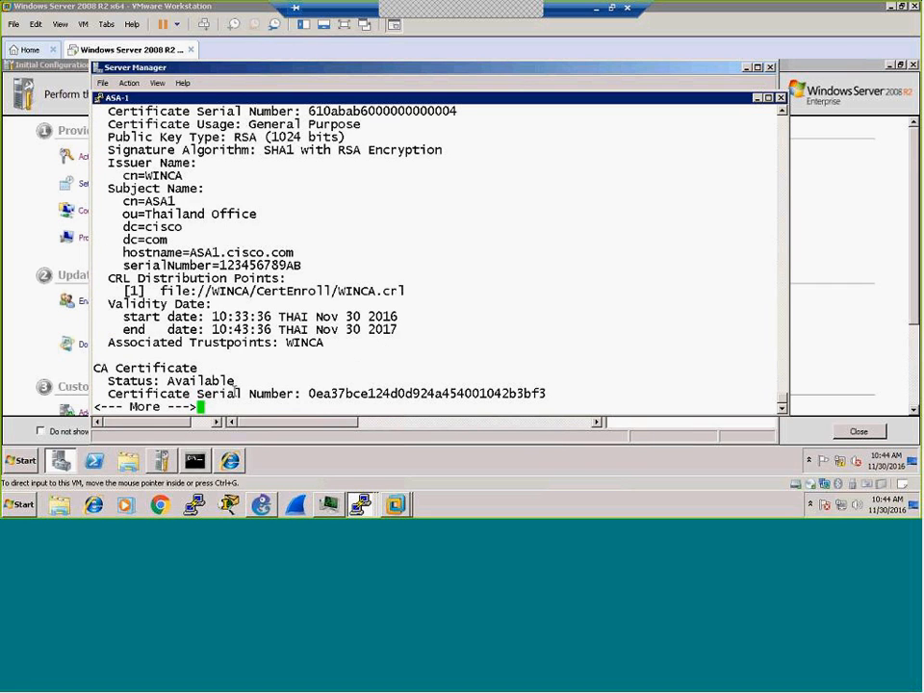
scroll(321, 254, up, 5)
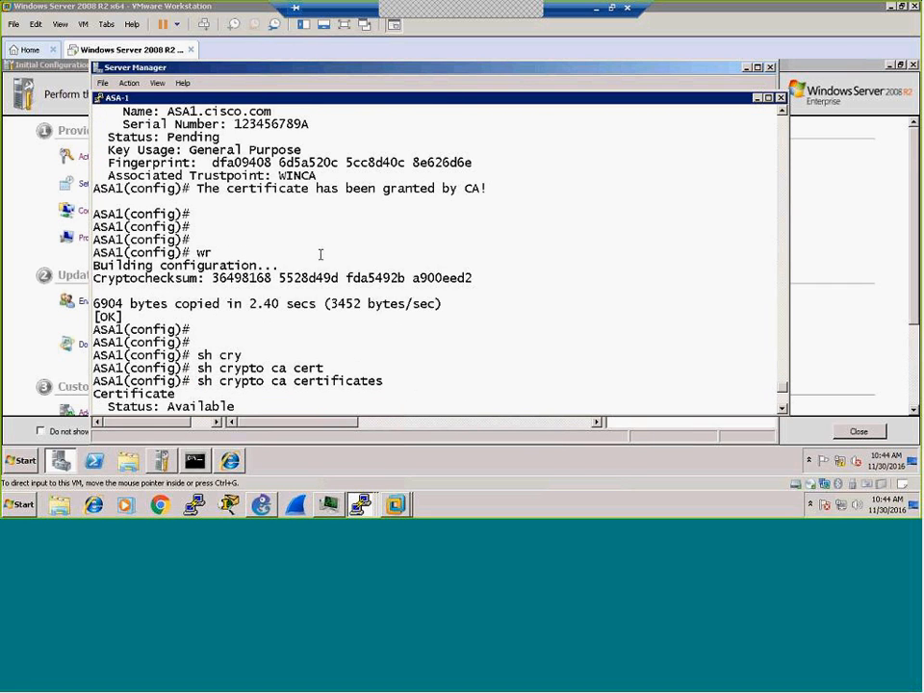
scroll(321, 254, down, 8)
scroll(321, 254, up, 4)
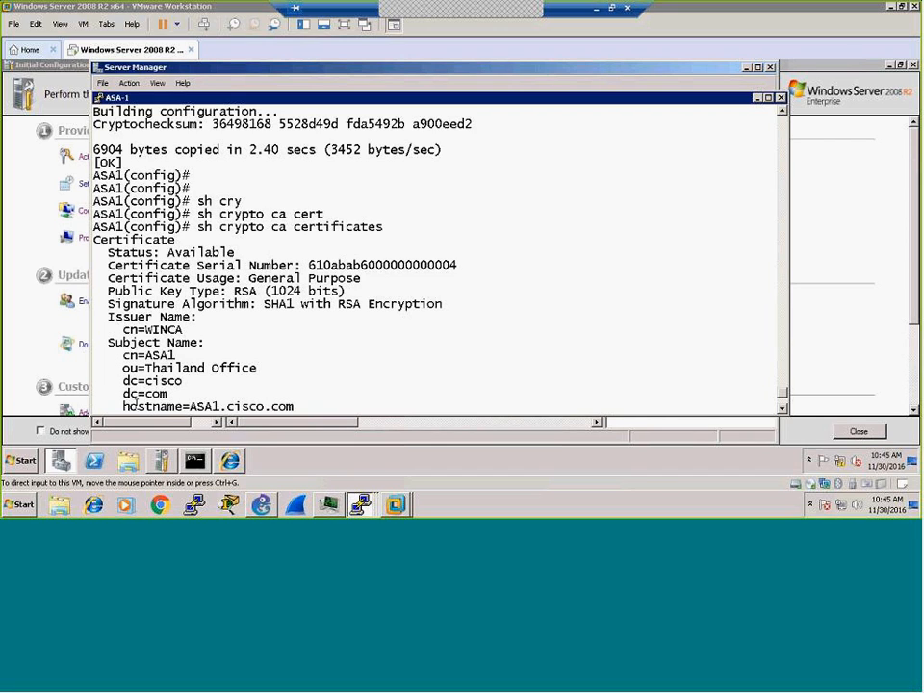
scroll(780, 413, down, 2)
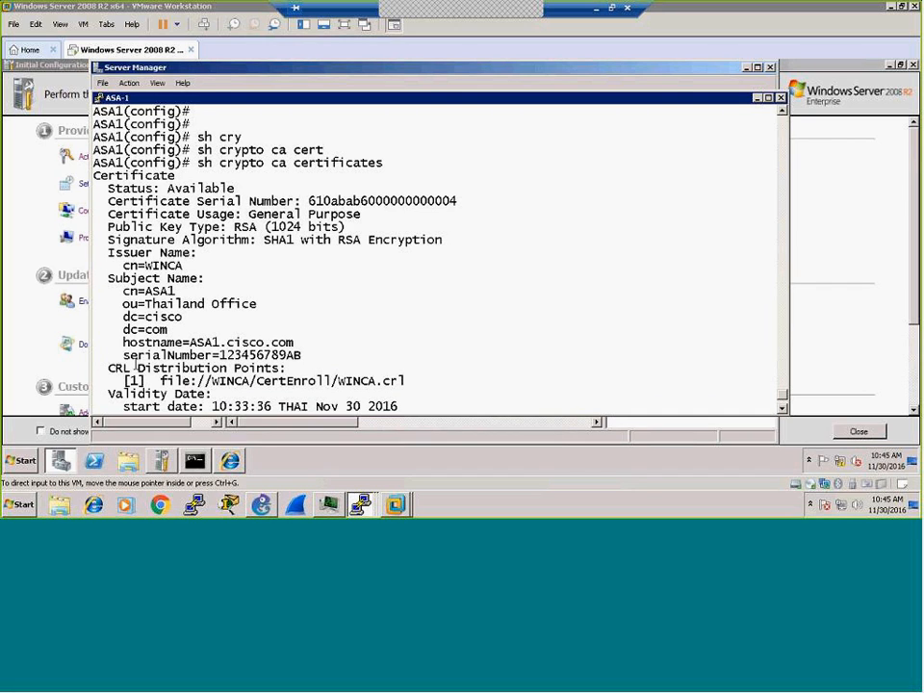
key(space)
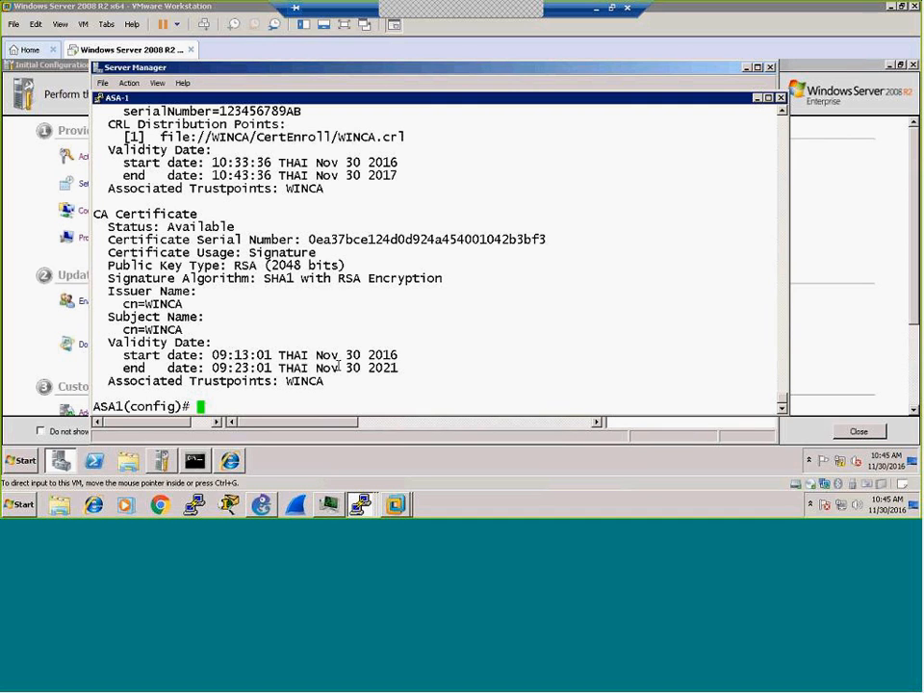
Step: Save the ASA-1 configuration again with 'wr'
text(wr)
key(Return)
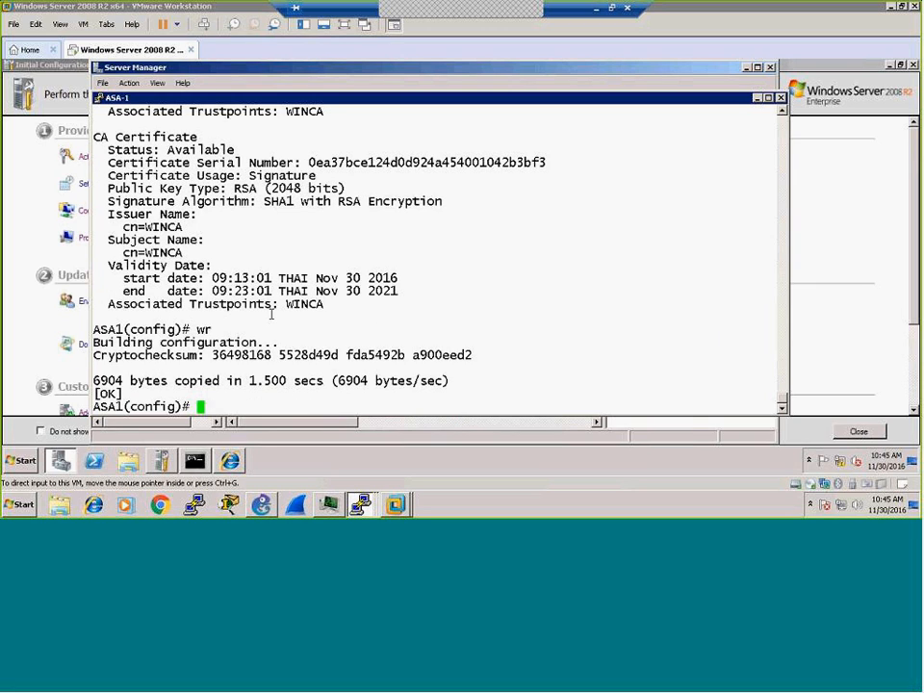
click(360, 503)
Step: On ASA-2, enter conf t, apply 'domain-name testcorp.com', and save with 'wr'
click(361, 478)
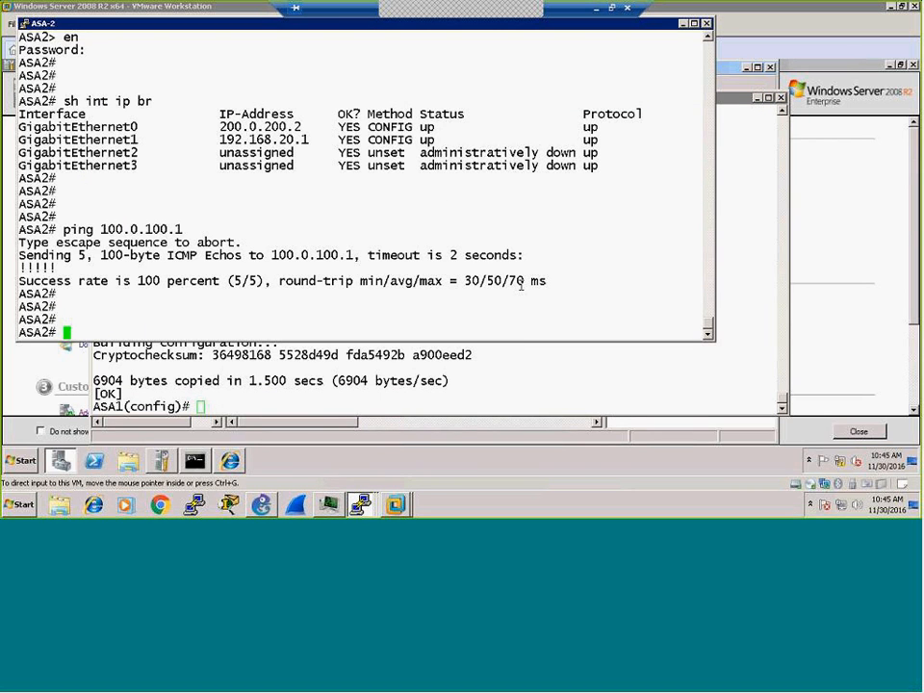
key(Return)
key(Return)
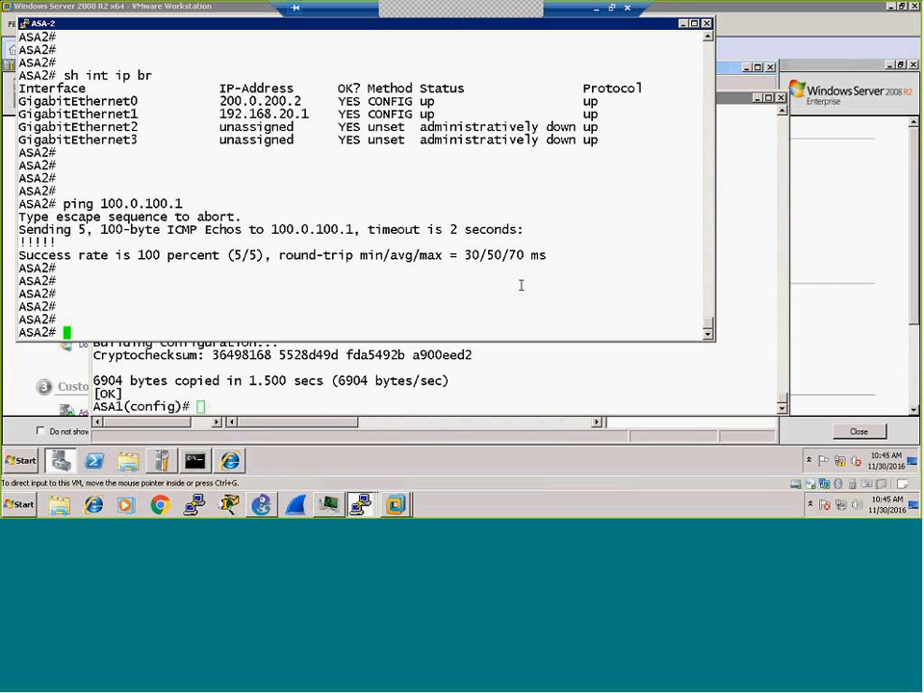
text(conf t)
key(Return)
key(Return)
key(Return)
key(Return)
key(Return)
key(Return)
key(Return)
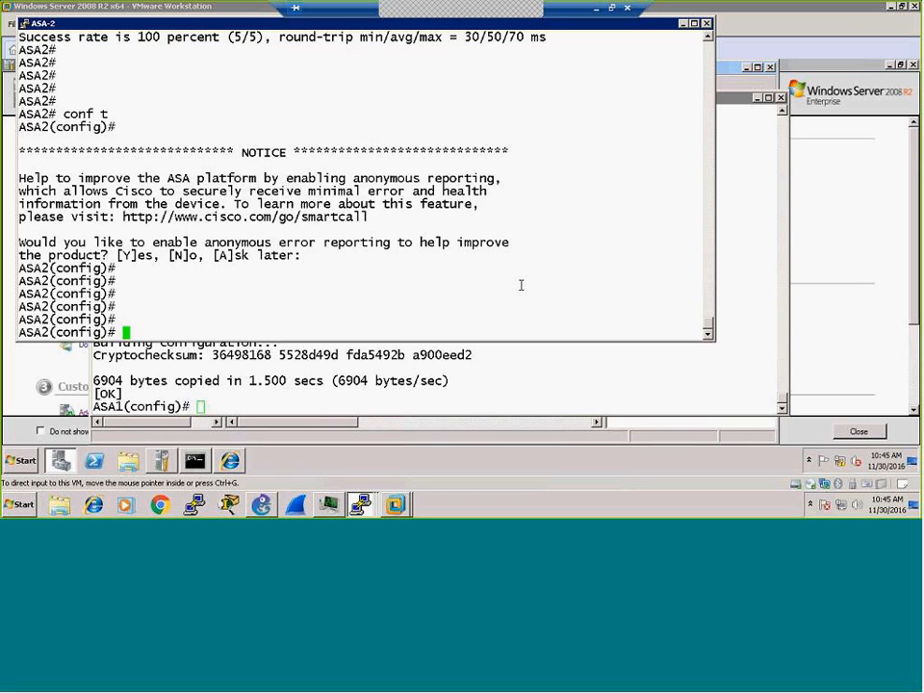
text(domain-name)
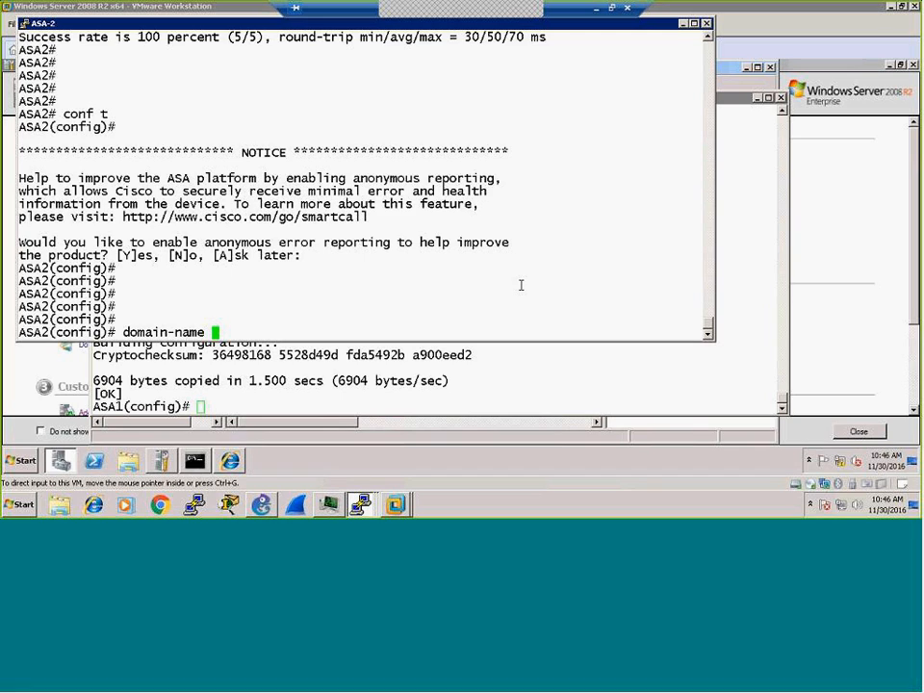
text(testcorp.com)
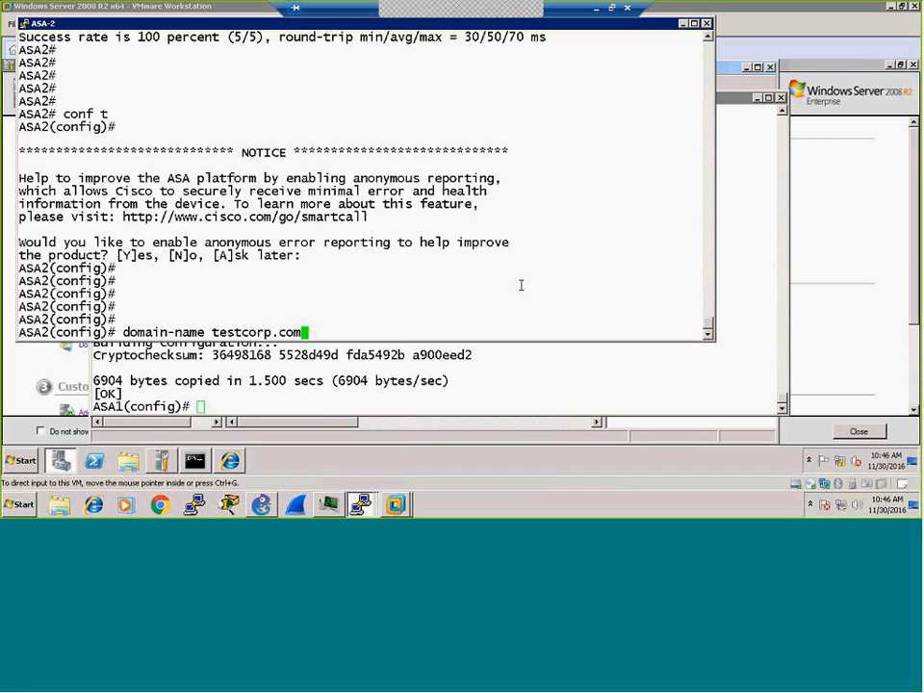
key(Return)
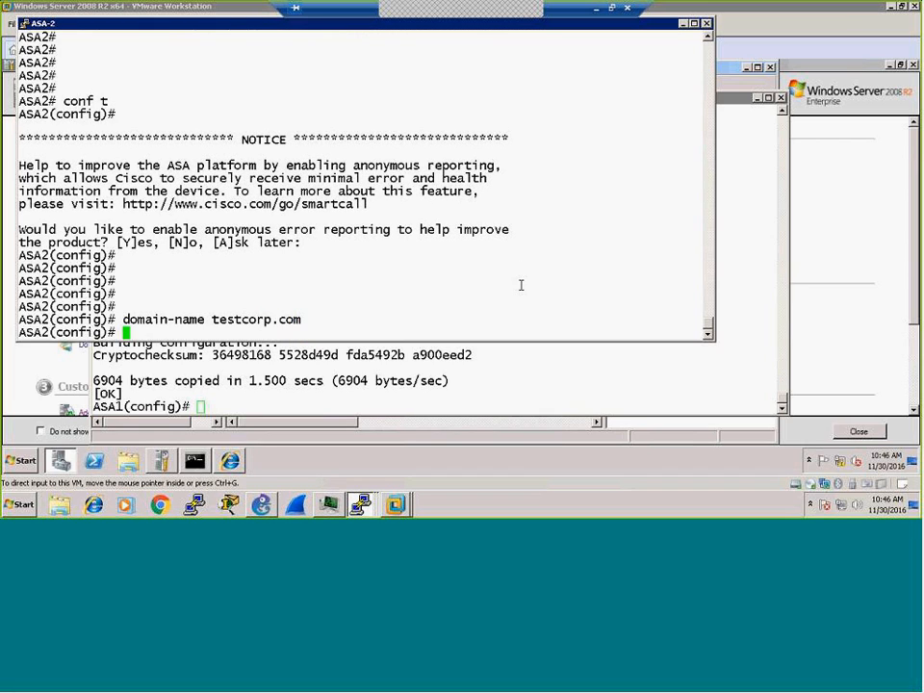
key(Return)
key(Return)
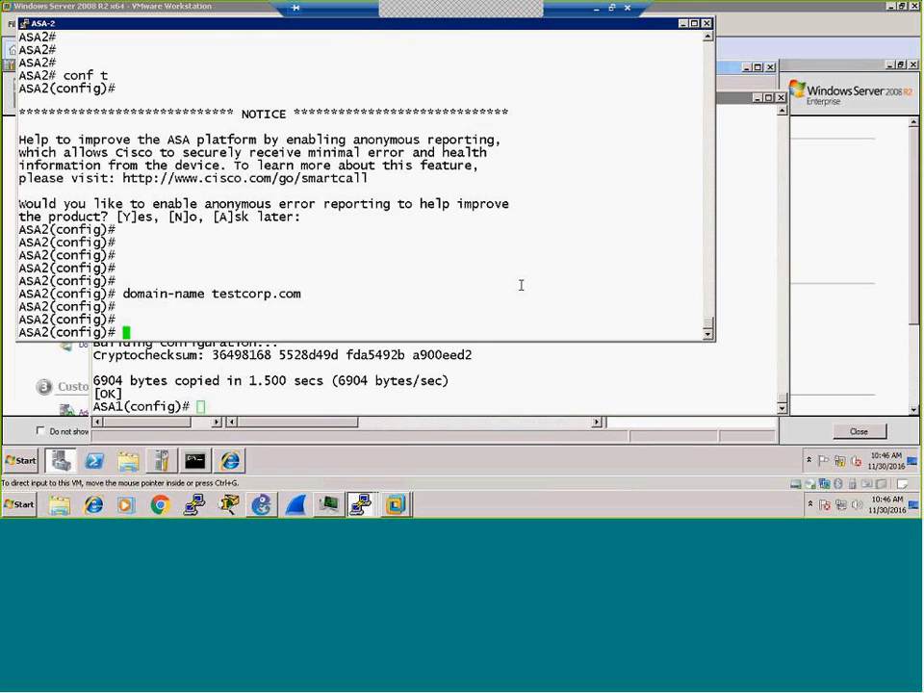
text(wr)
key(Return)
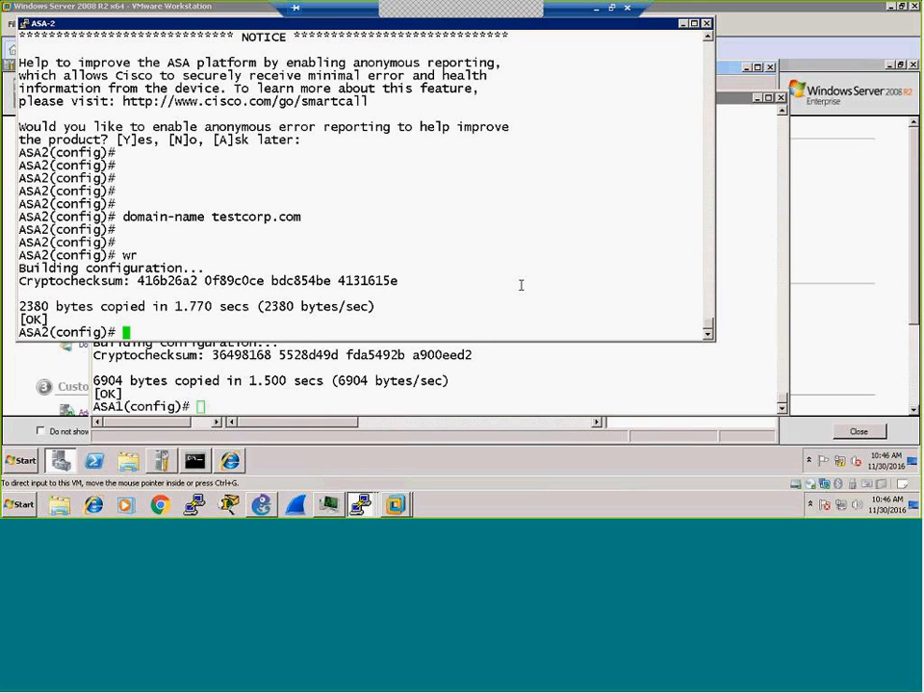
Step: Run 'crypto key generate rsa label ASA2.testcorp.com modulus 1024' on ASA-2, then start a 'wr' save
text(cry)
key(Tab)
text(key gene)
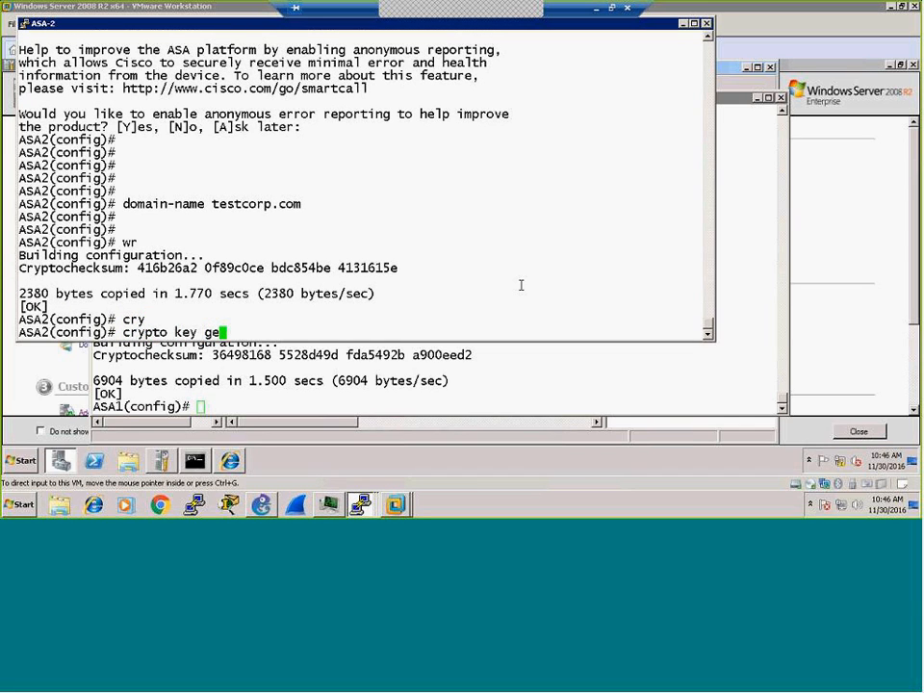
key(Tab)
text(rsa )
text(label )
text(ASA)
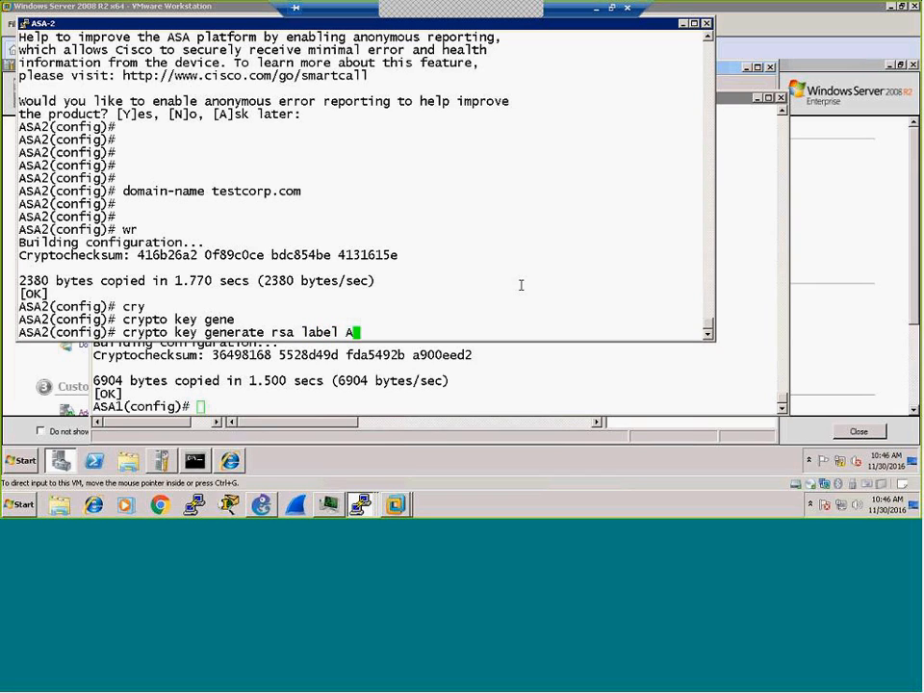
text(2.testcorp)
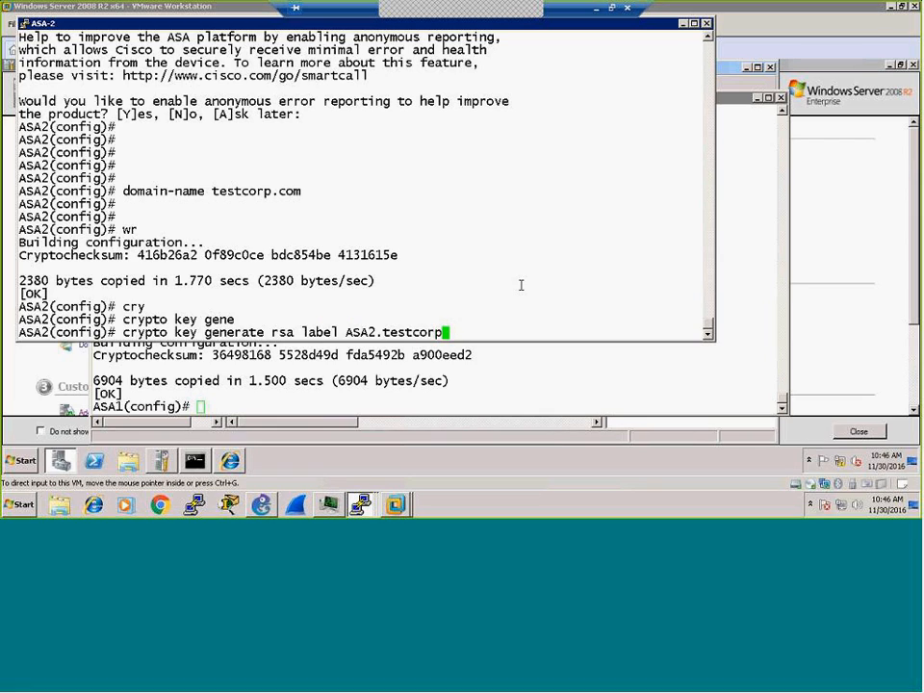
text(.com modu)
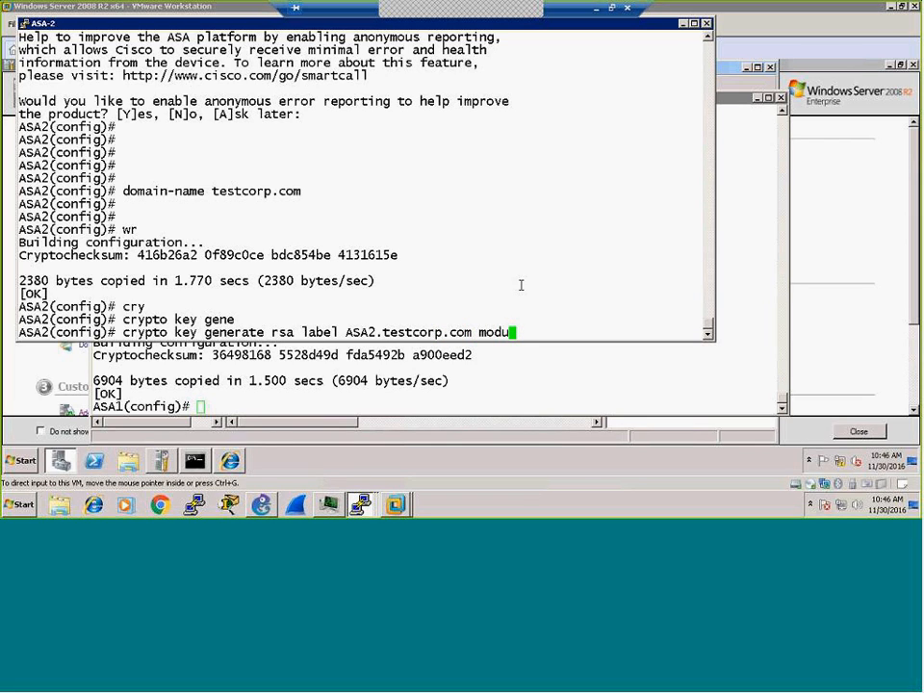
text(lus 1024)
key(Return)
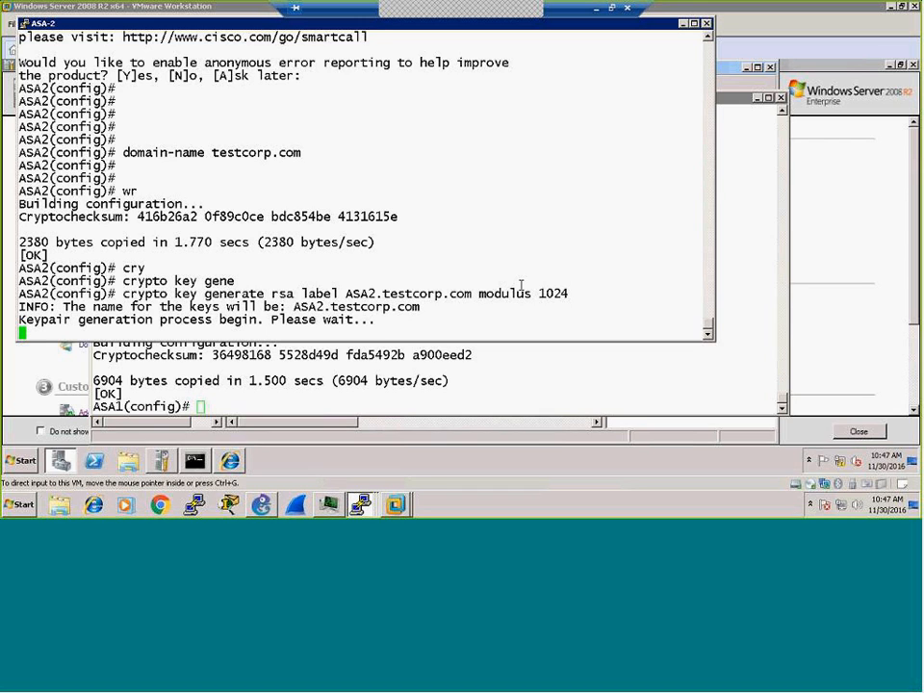
key(Return)
key(Return)
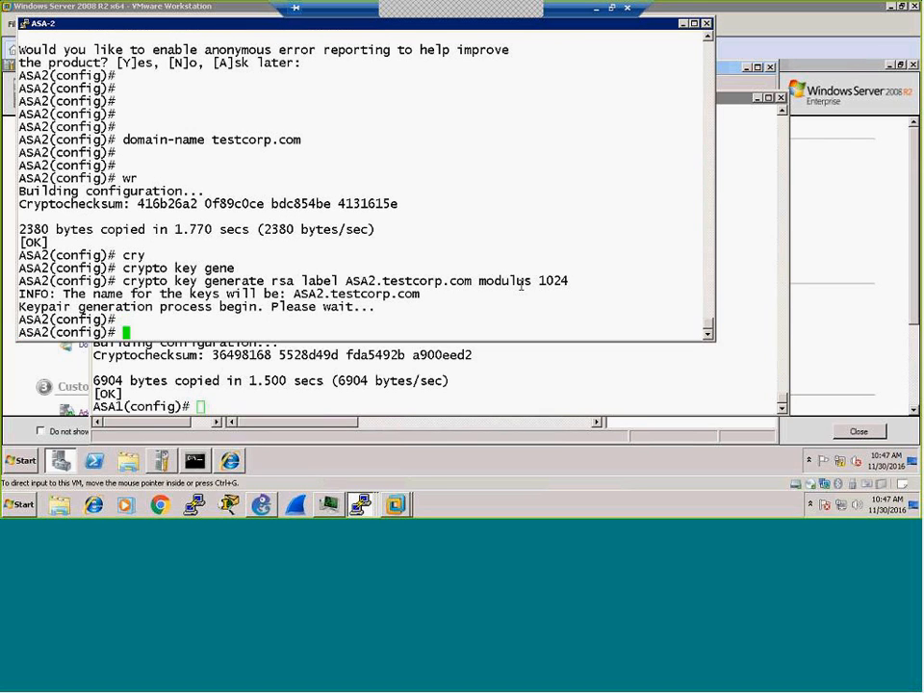
text(wr)
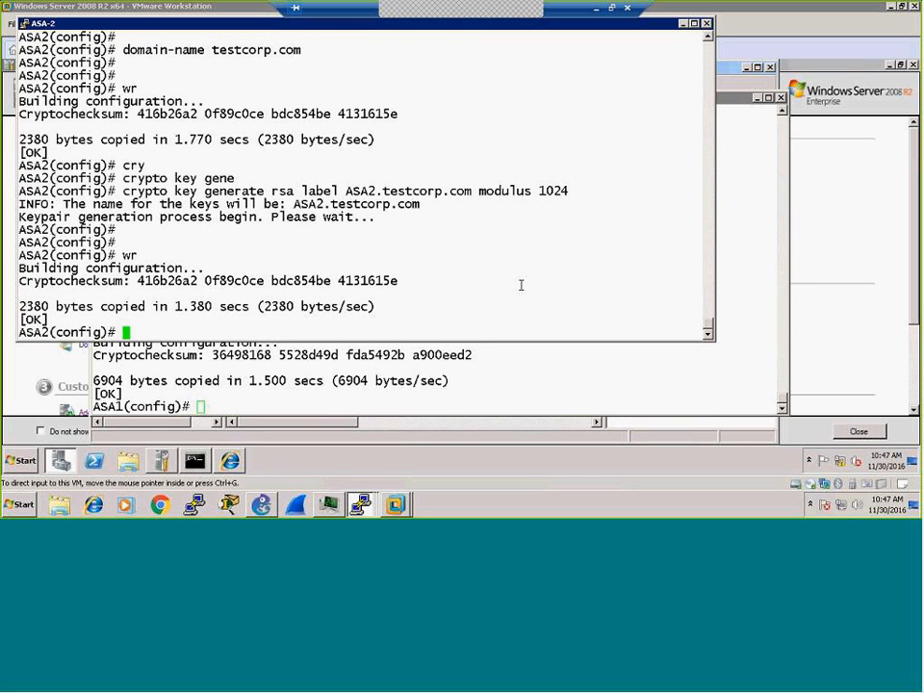
Step: Create the WINCA trustpoint on ASA-2 with crypto ca trustpoint WINCA
text(cry)
key(Tab)
text(ca trus)
key(Tab)
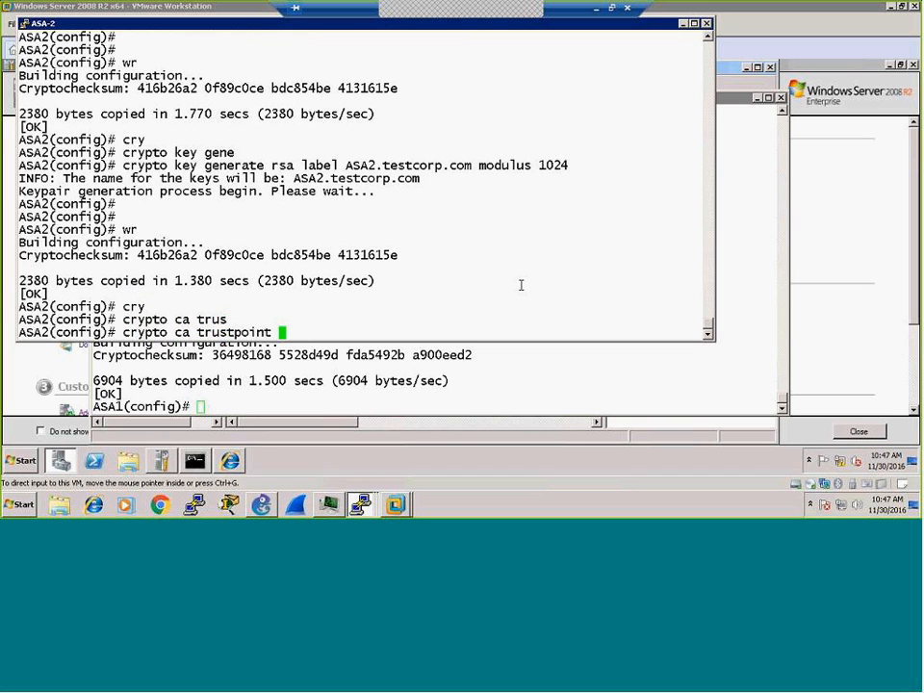
text(WINCA)
key(Return)
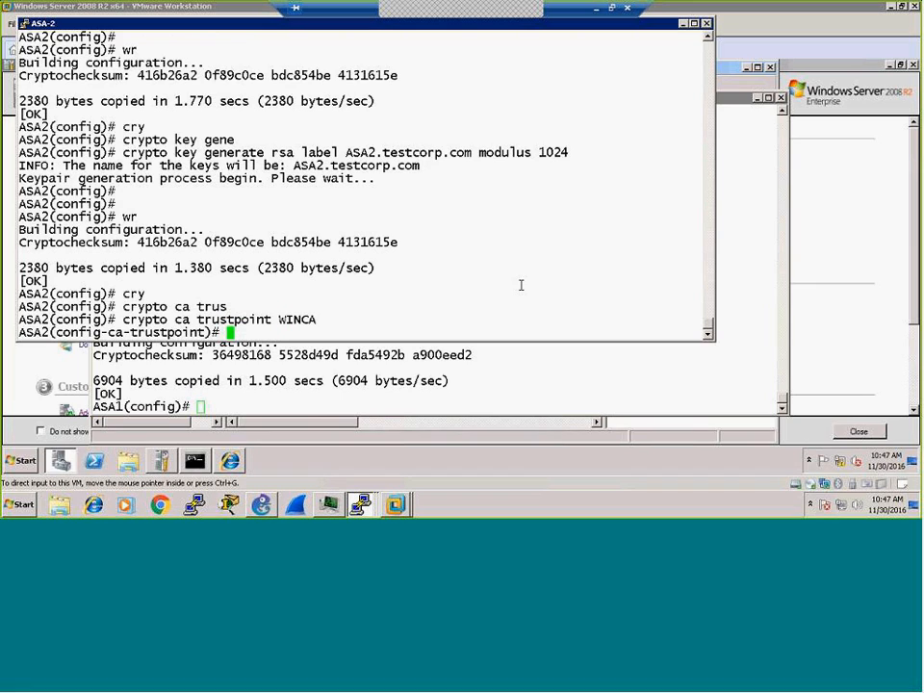
Step: Tie the trustpoint to key pair ASA2.testcorp.com and save the configuration
text(key)
key(Tab)
text(p)
key(Tab)
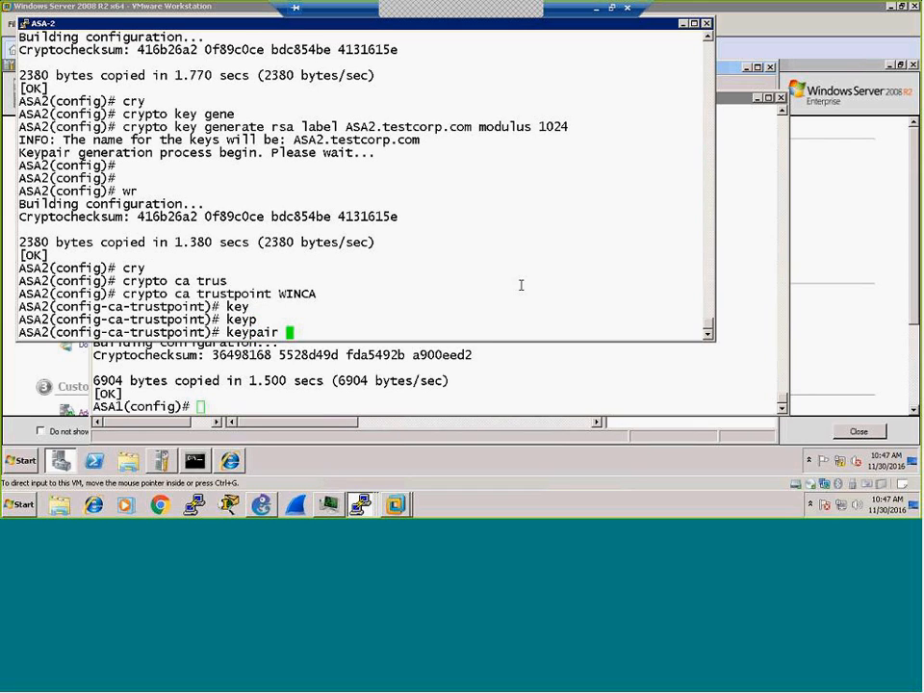
text(ASA2.testcorp.com)
key(Return)
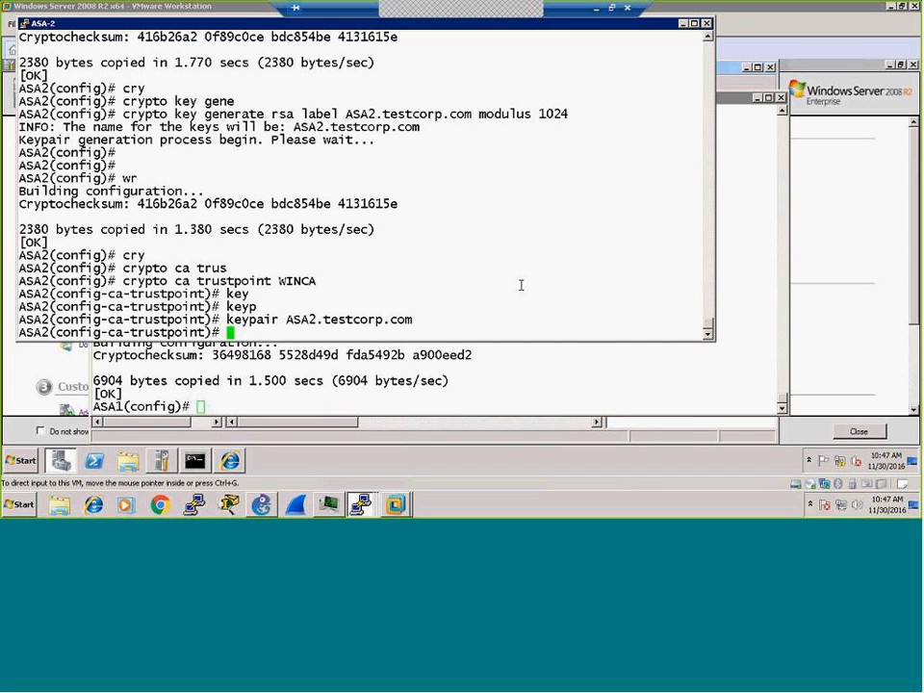
text(wr)
key(Return)
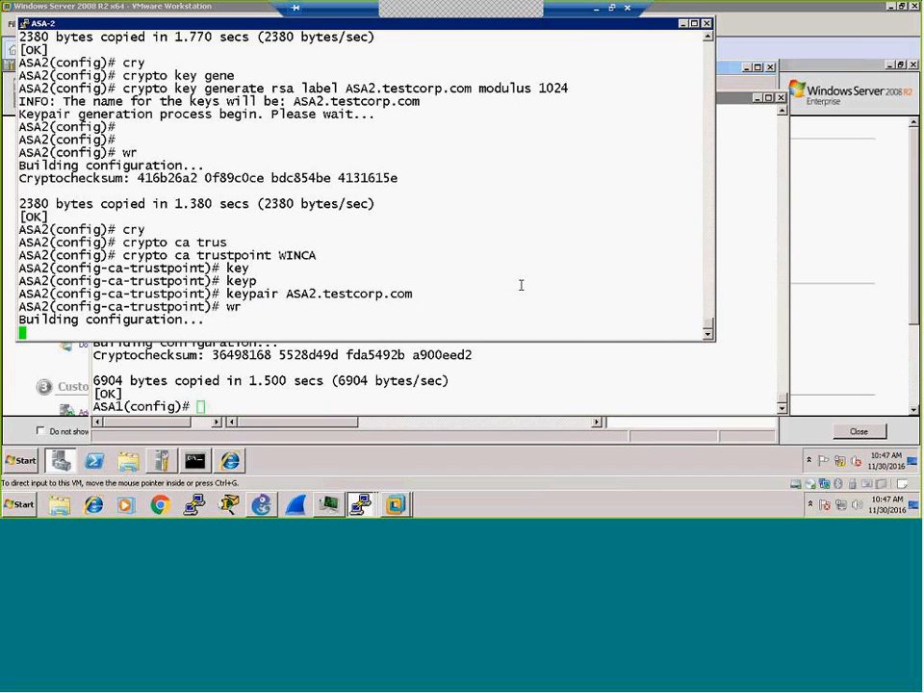
text(enroll)
key(Tab)
text(ur)
key(Tab)
text(htt)
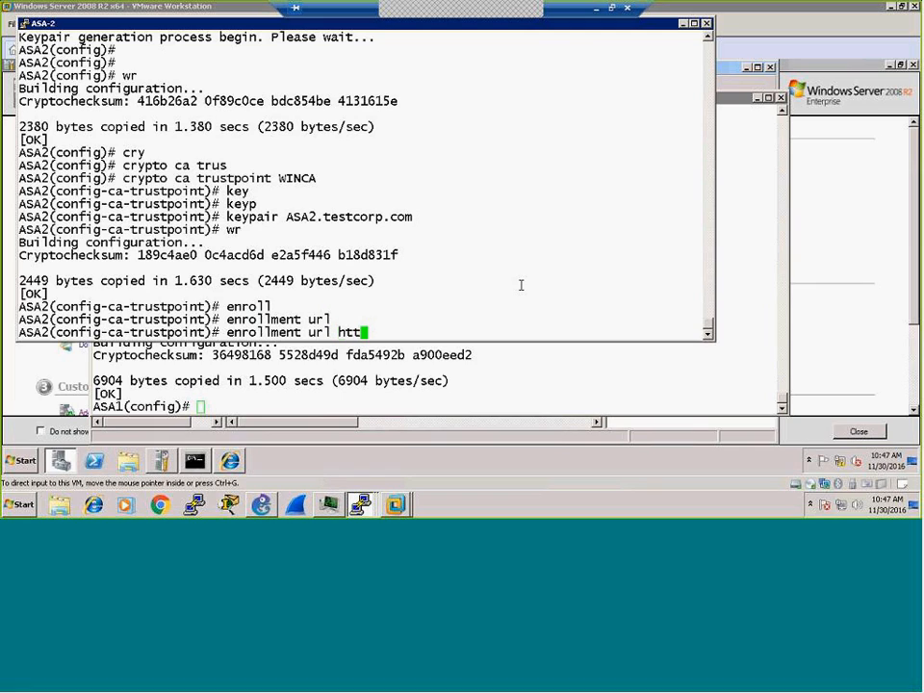
text(p://150.0.150.100/)
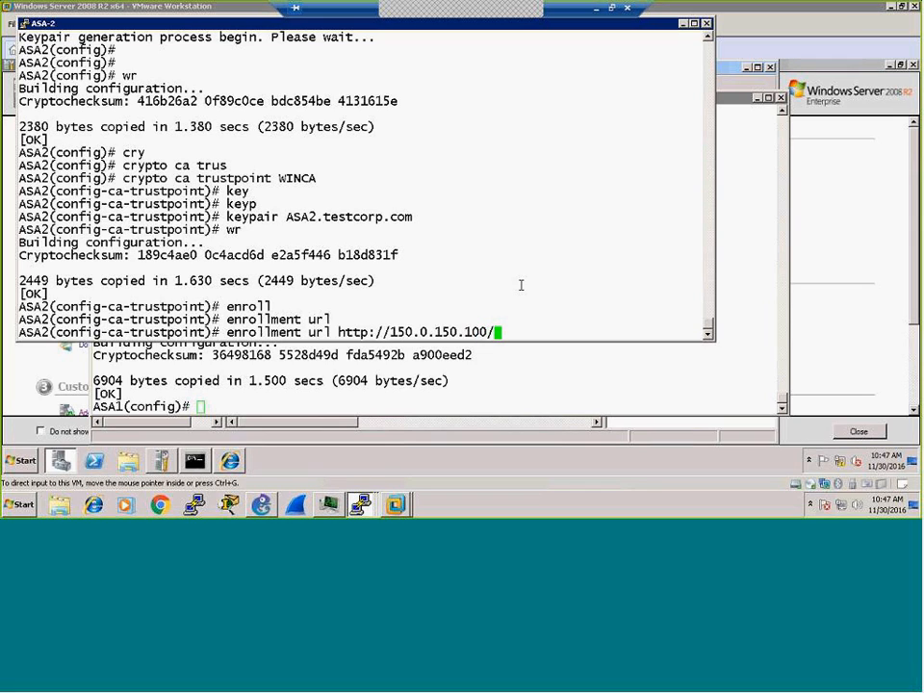
text(certsrv/msce)
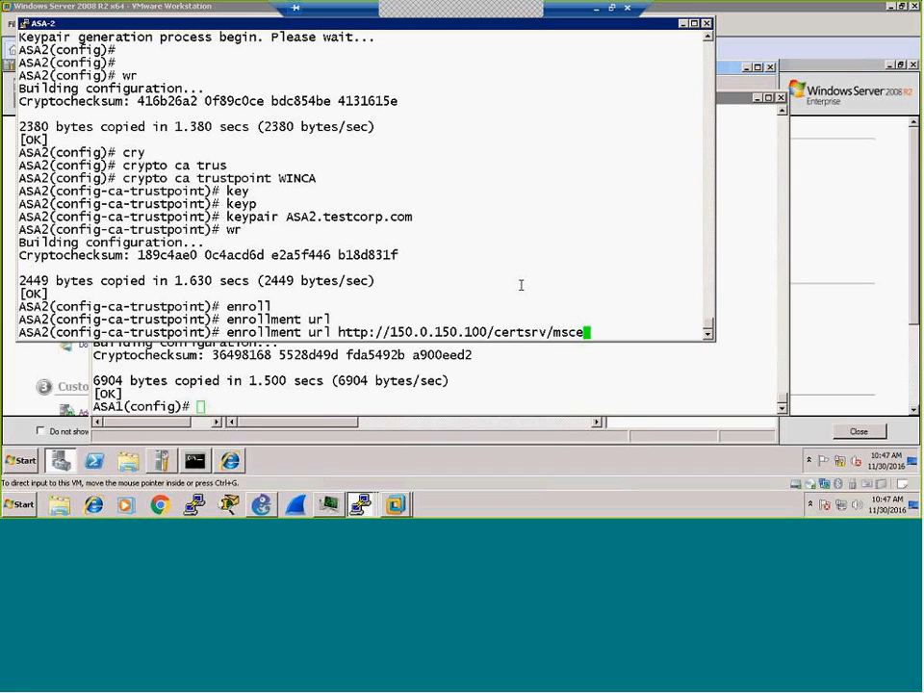
text(p/msc)
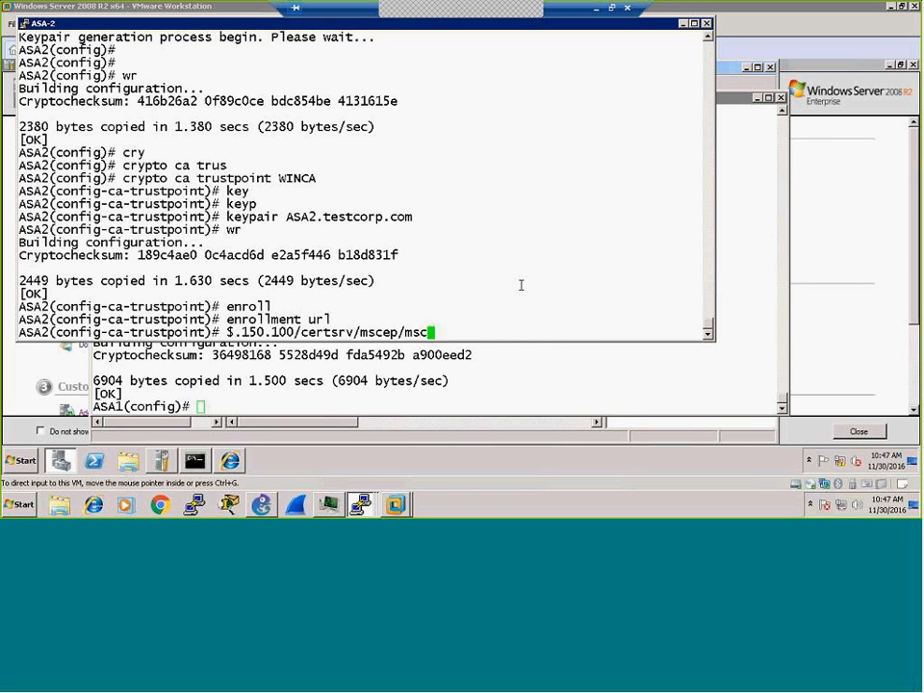
text(ep.dll)
key(Return)
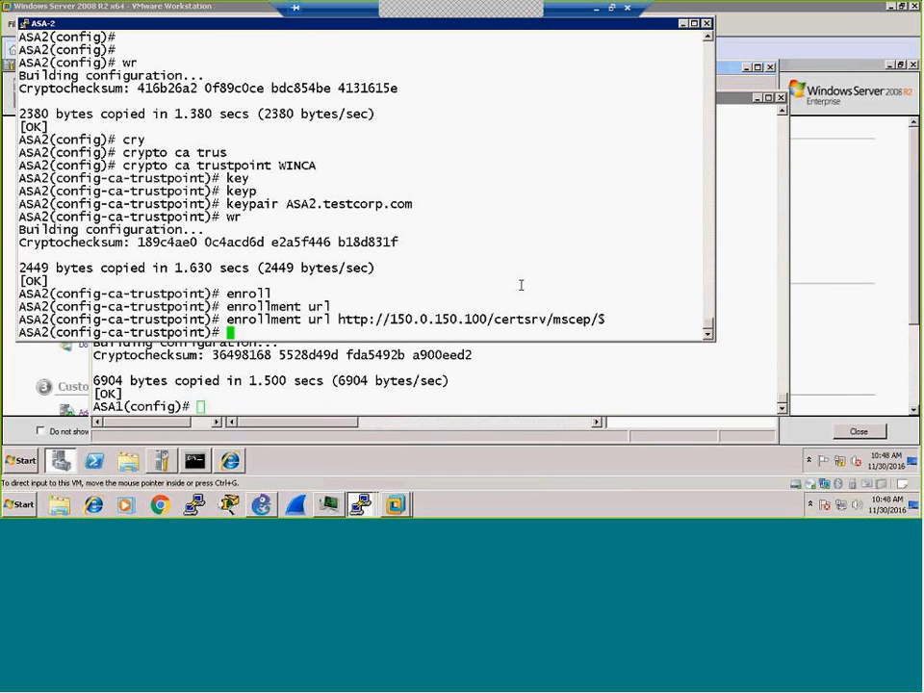
Step: Set the trustpoint FQDN to ASA2.testcorp.com, include the serial number, and save
text(fqdn ASA2.c)
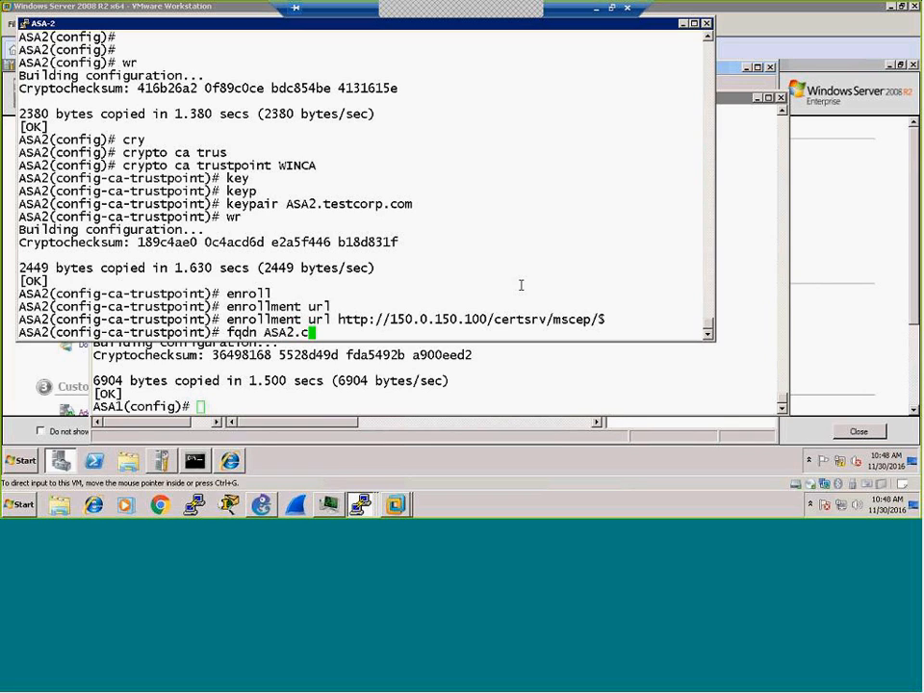
key(BackSpace)
text(testcorp.com)
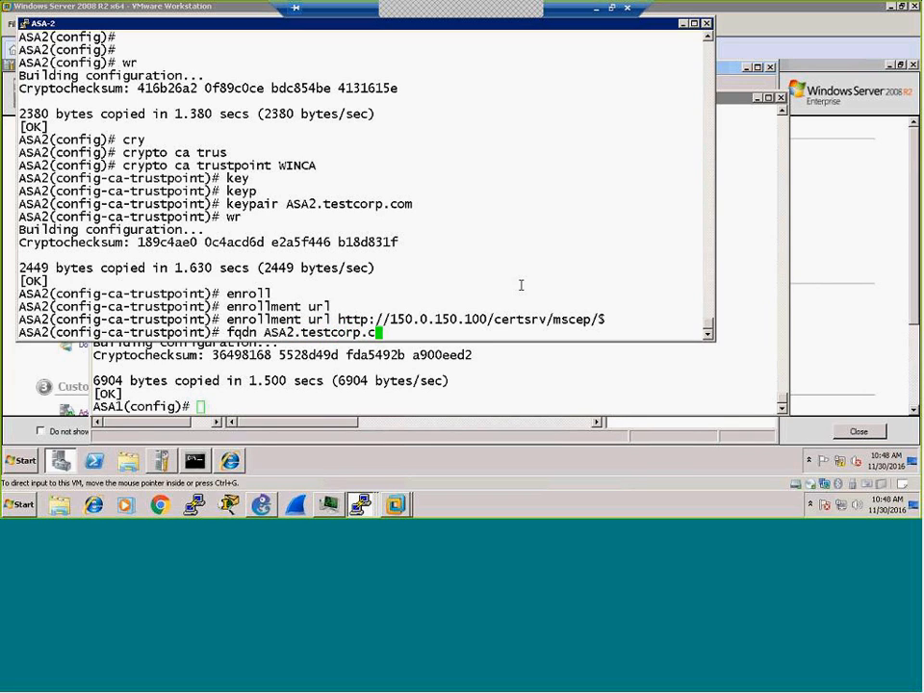
key(Return)
text(serial)
key(Tab)
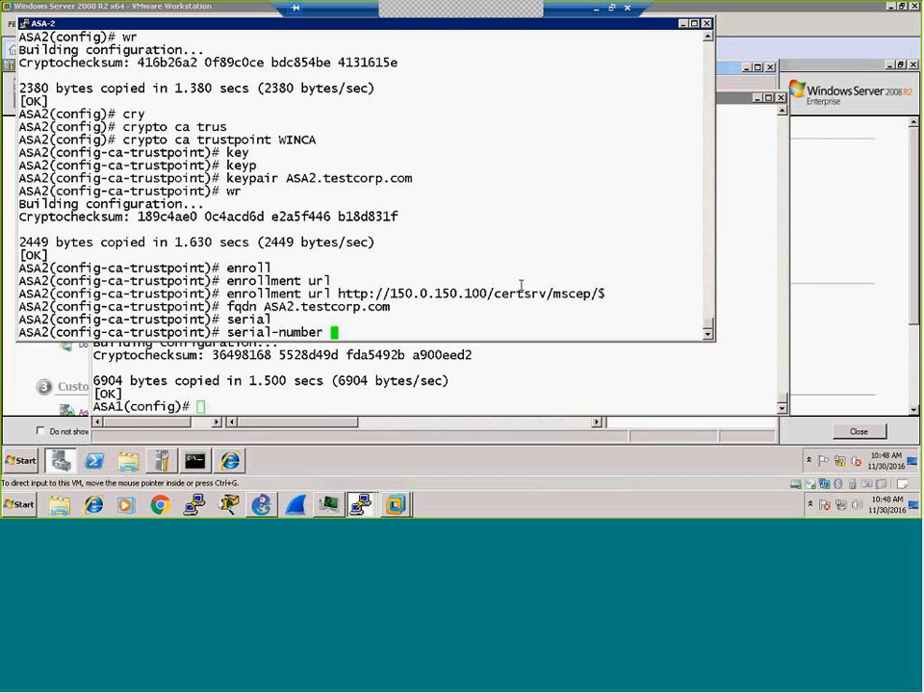
key(Return)
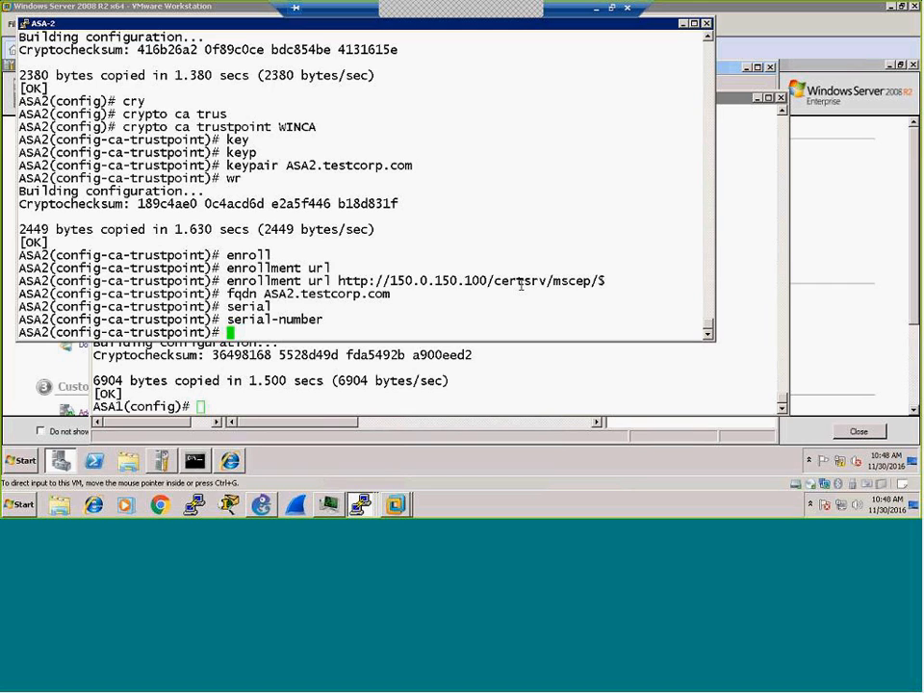
text(wr)
key(Return)
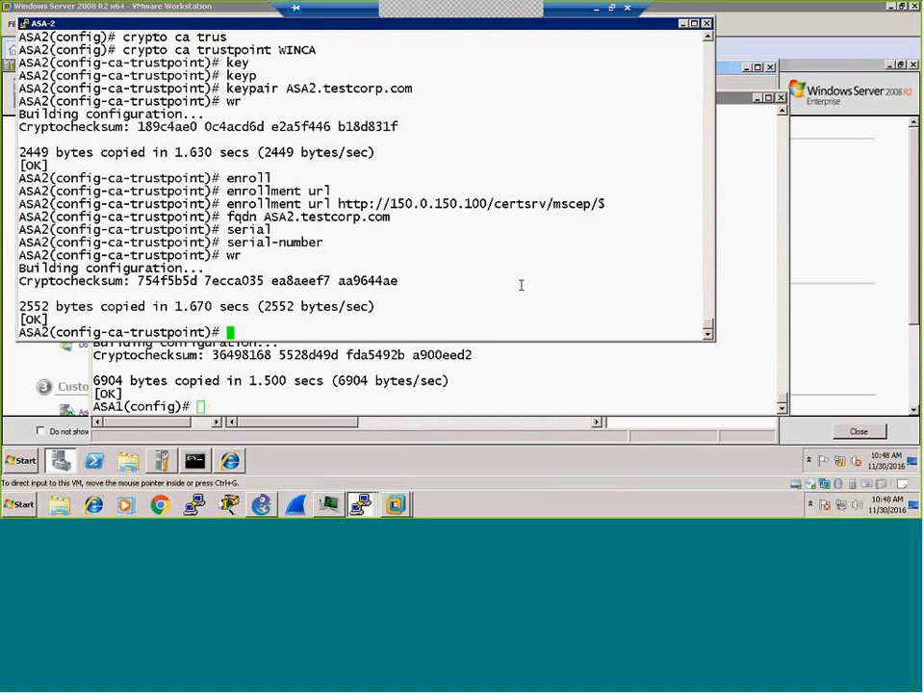
Step: Set the subject name to OU=US Office,cn=ASA2,dc=testcorp,dc=com and save
text(subje)
key(Tab)
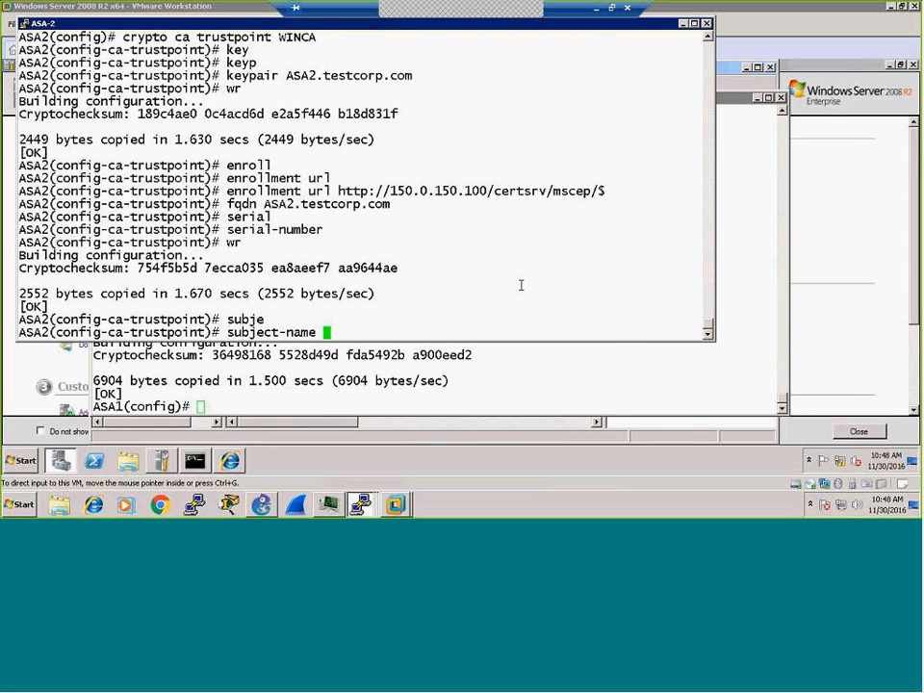
text(OU=US Office)
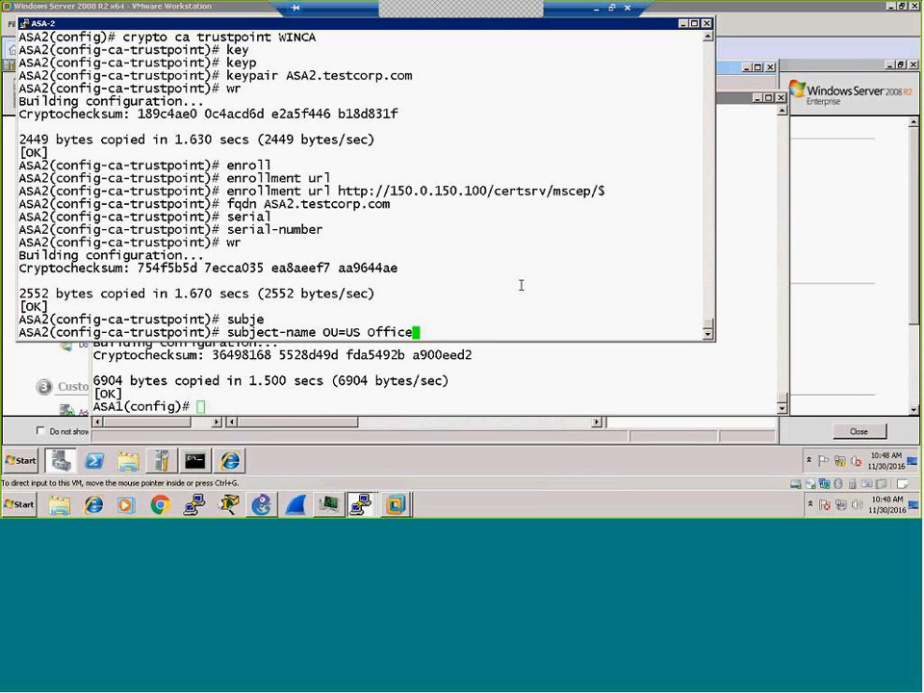
text(,cn=ASA2,)
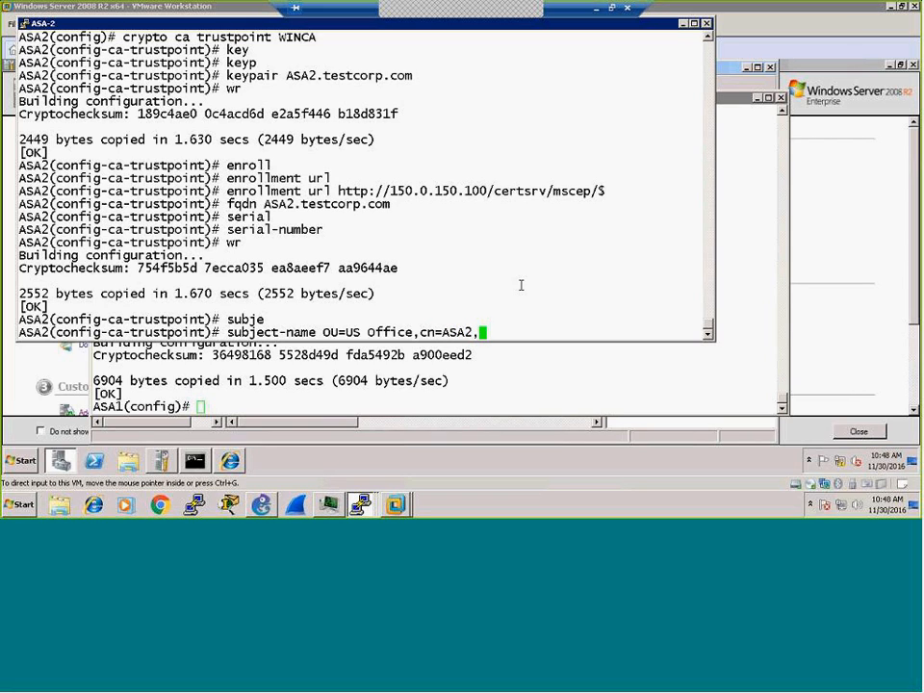
text(dc=testcorp,)
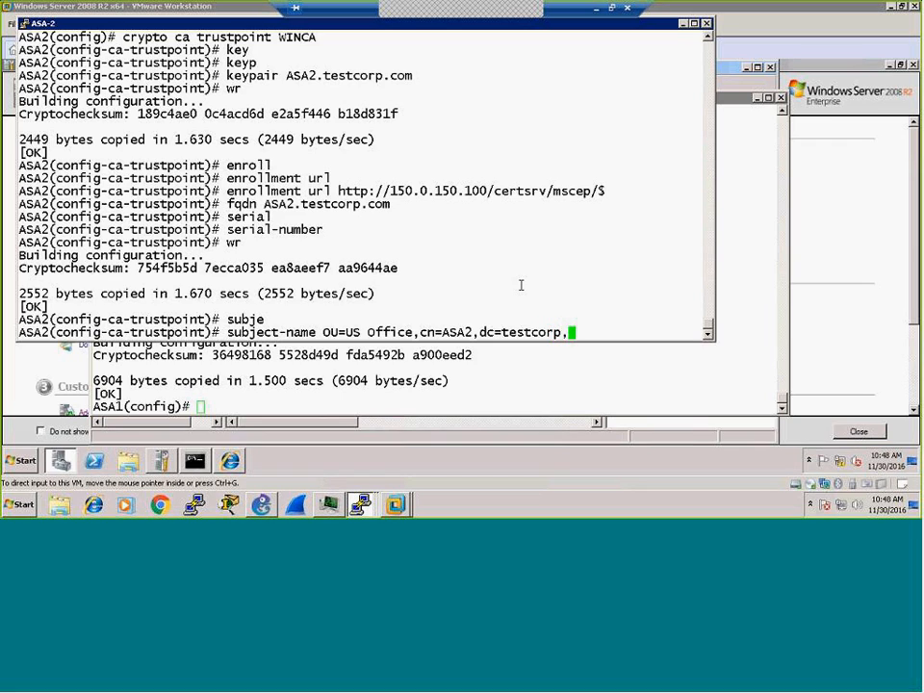
text(dc=co,)
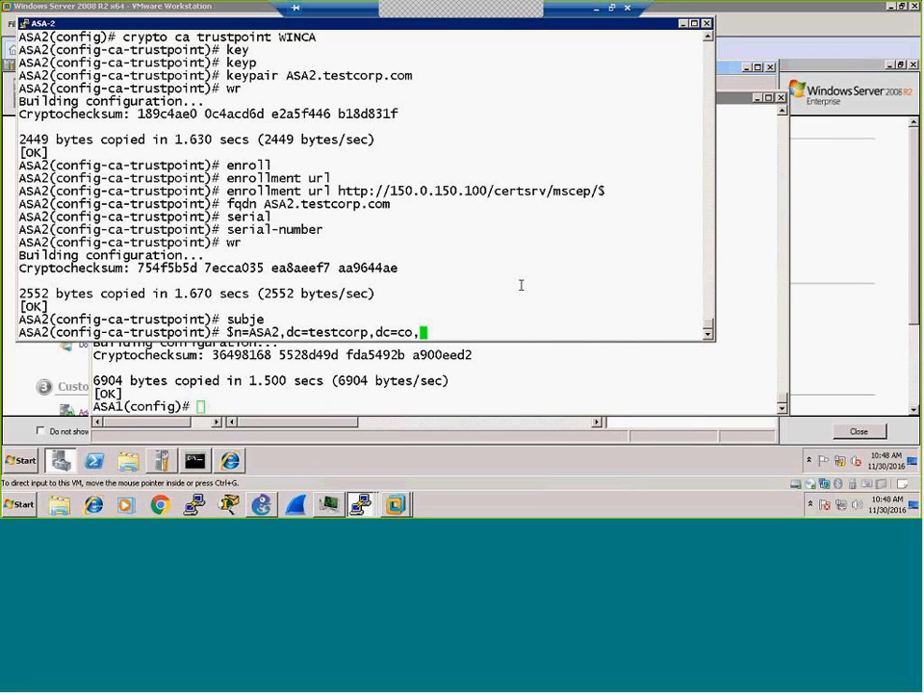
key(BackSpace)
text(m)
key(Return)
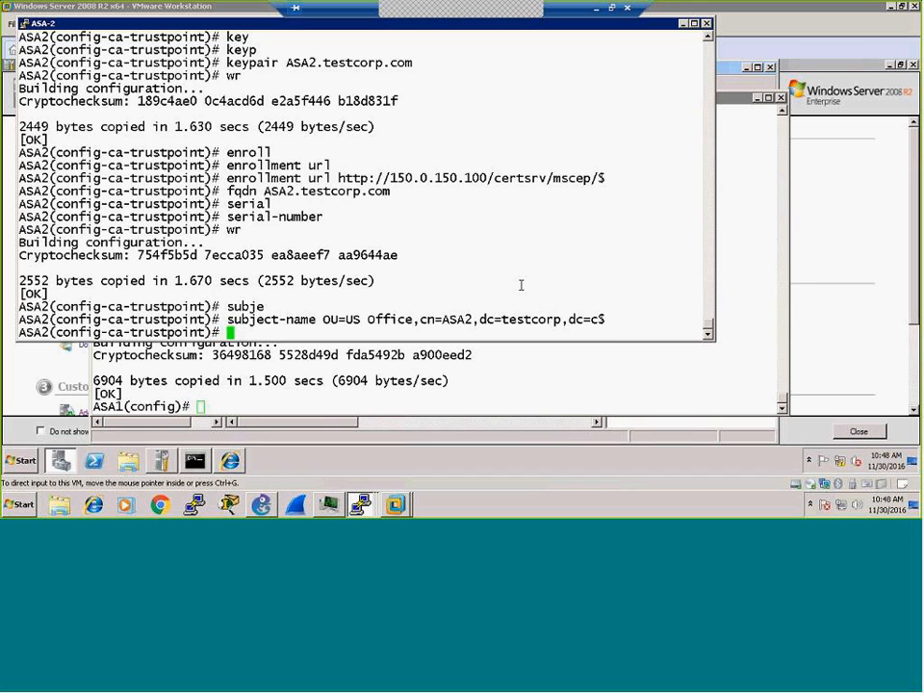
text(wr)
key(Return)
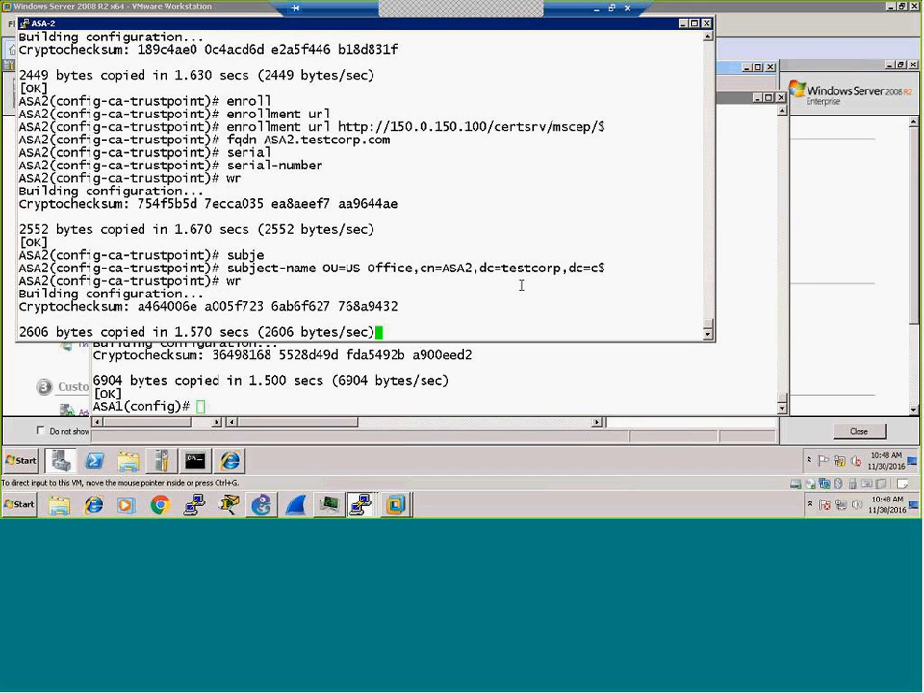
Step: Set the trustpoint's revocation-check to none
text(revocation)
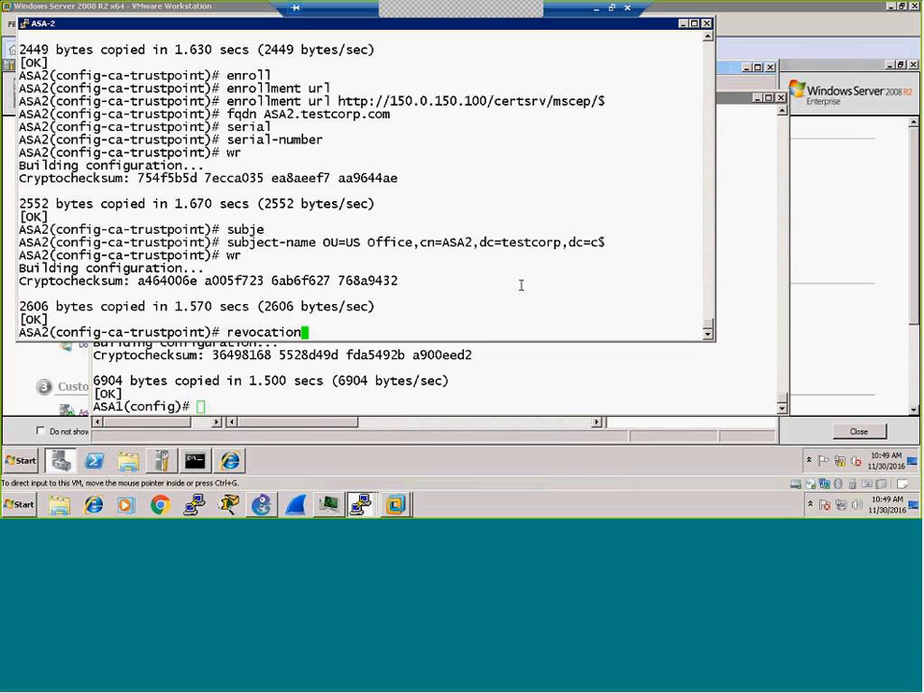
key(Tab)
text(nonew)
key(Return)
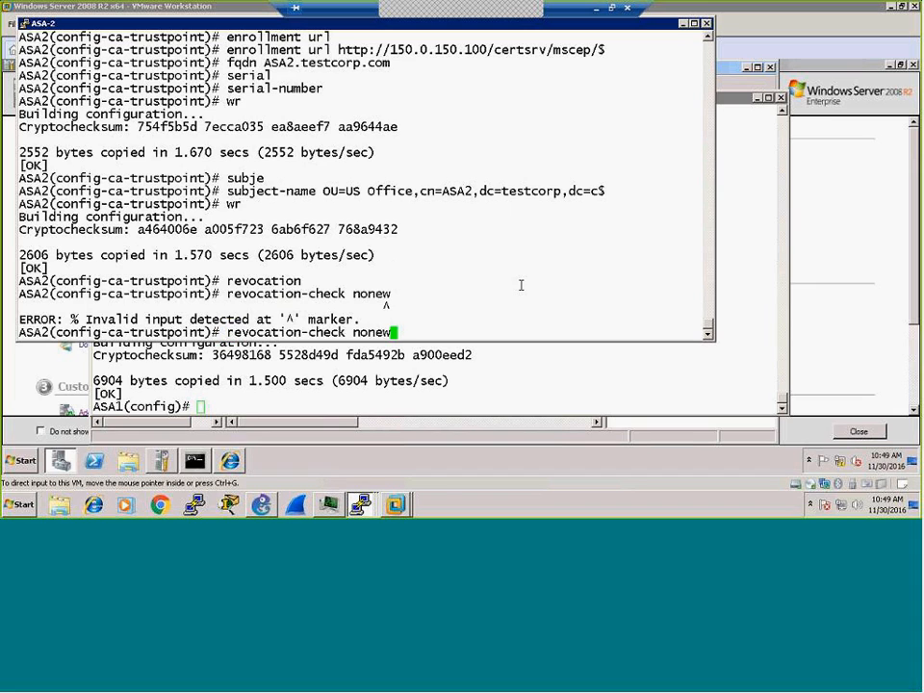
key(BackSpace)
key(Return)
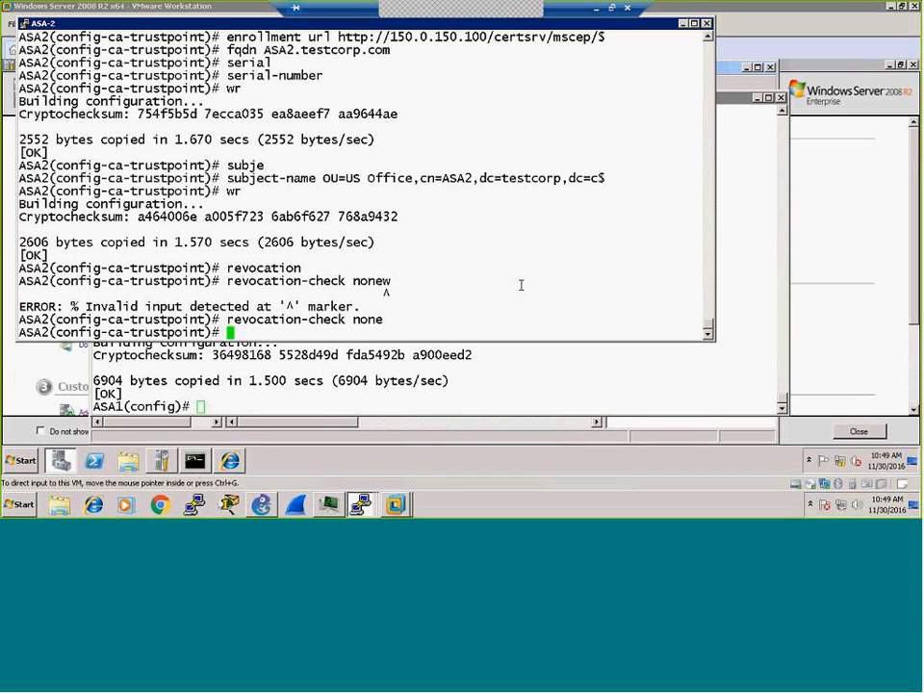
key(Return)
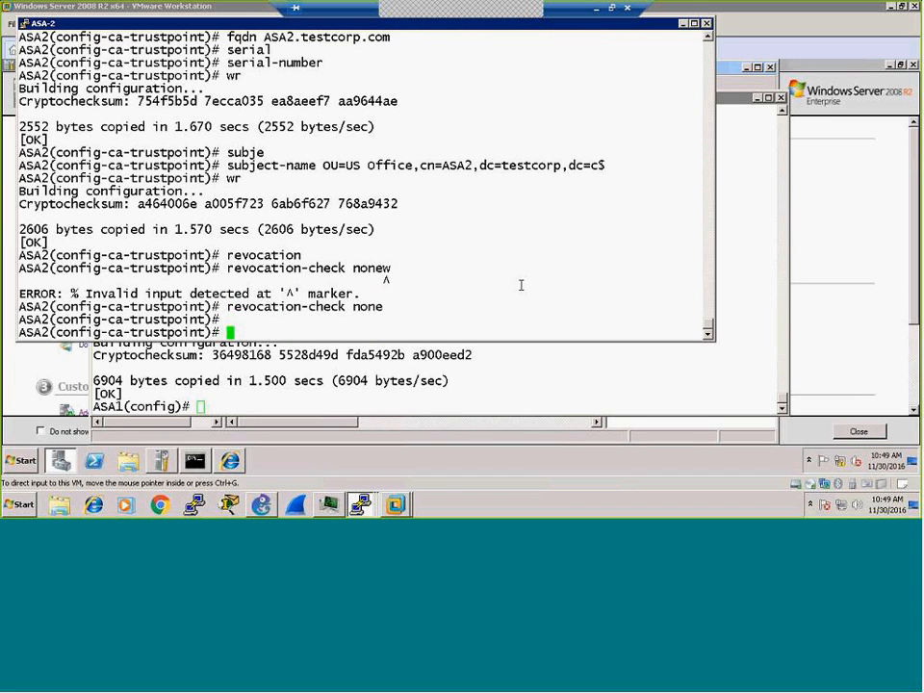
Step: Apply crl nocheck, save the configuration, and exit trustpoint configuration mode
text(cr)
text(l no)
text(c)
key(Tab)
key(Return)
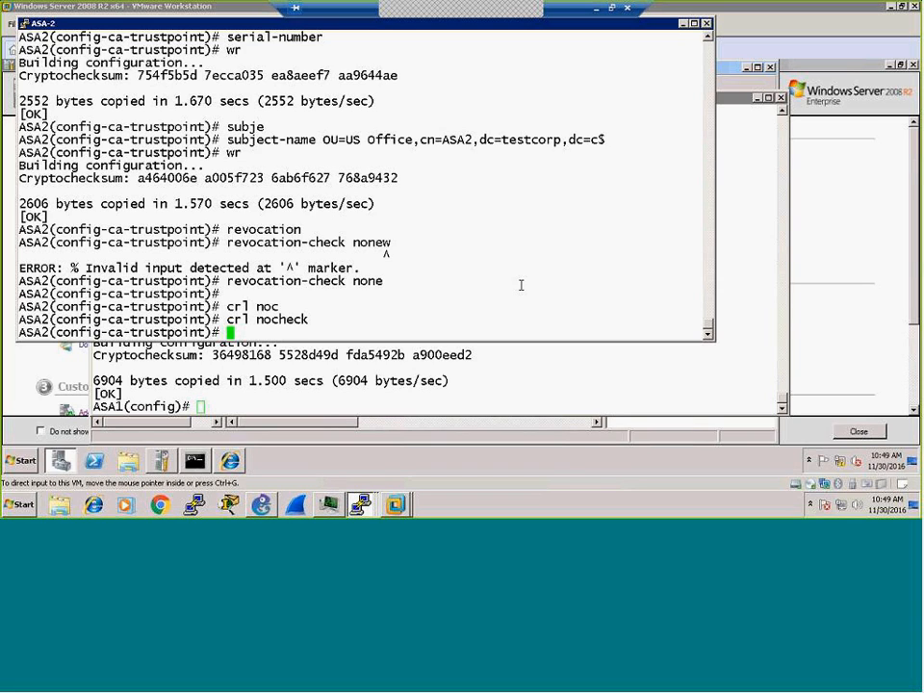
text(wr)
key(Return)
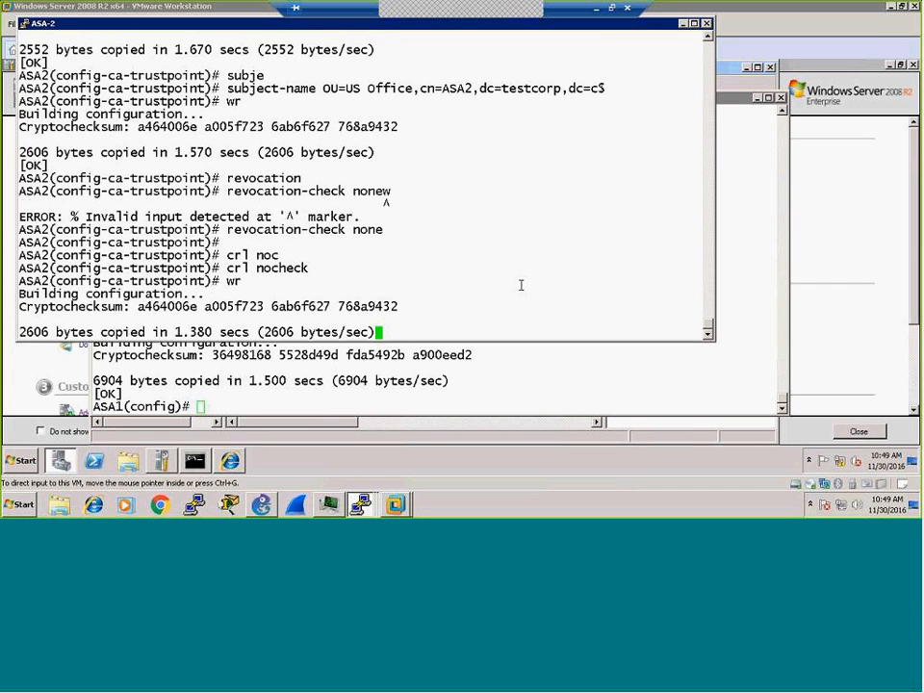
text(exit)
key(Return)
key(Return)
key(Return)
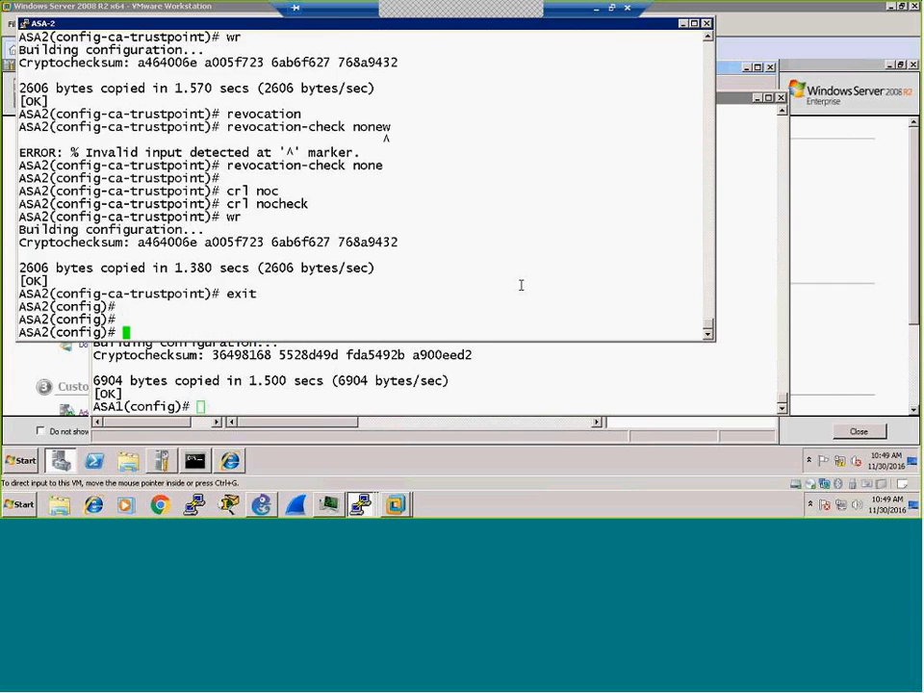
key(Return)
key(Return)
Step: Display ASA-2's running crypto ca configuration with sh run crypto ca
text(sh runn cry)
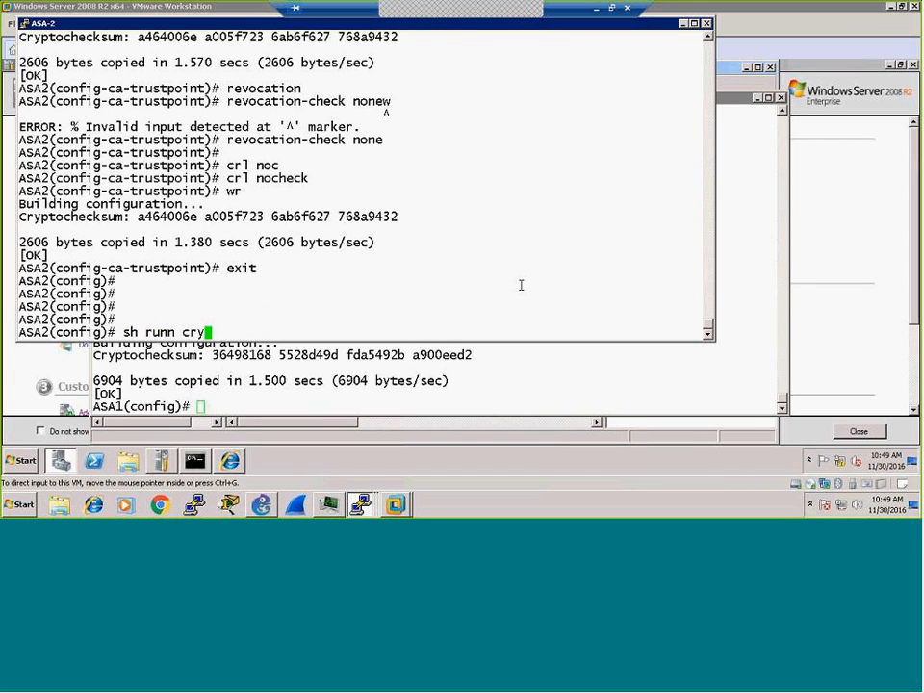
key(Tab)
text(ca)
key(Return)
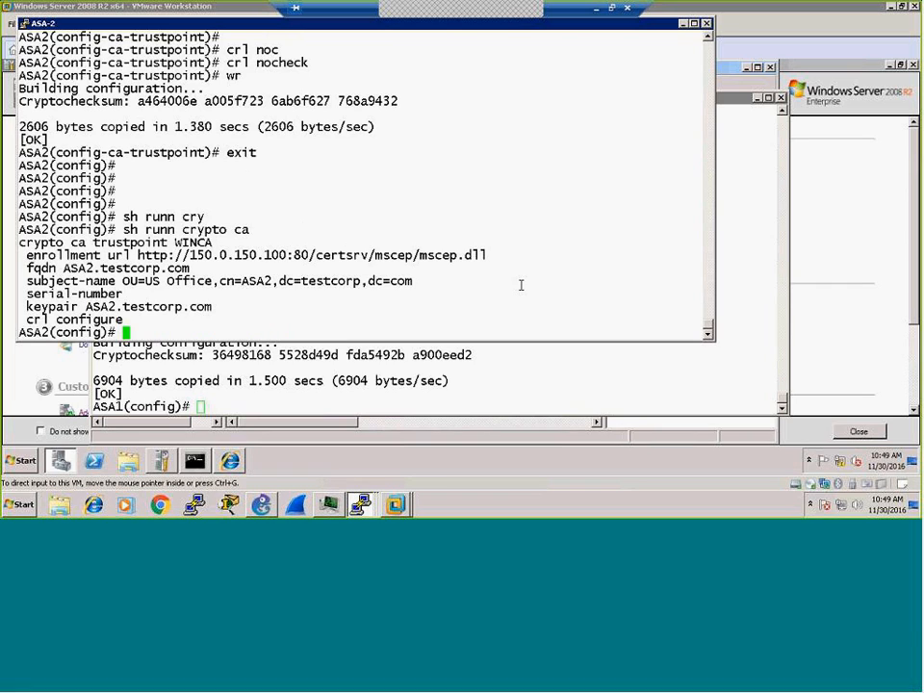
key(Return)
key(Return)
key(Return)
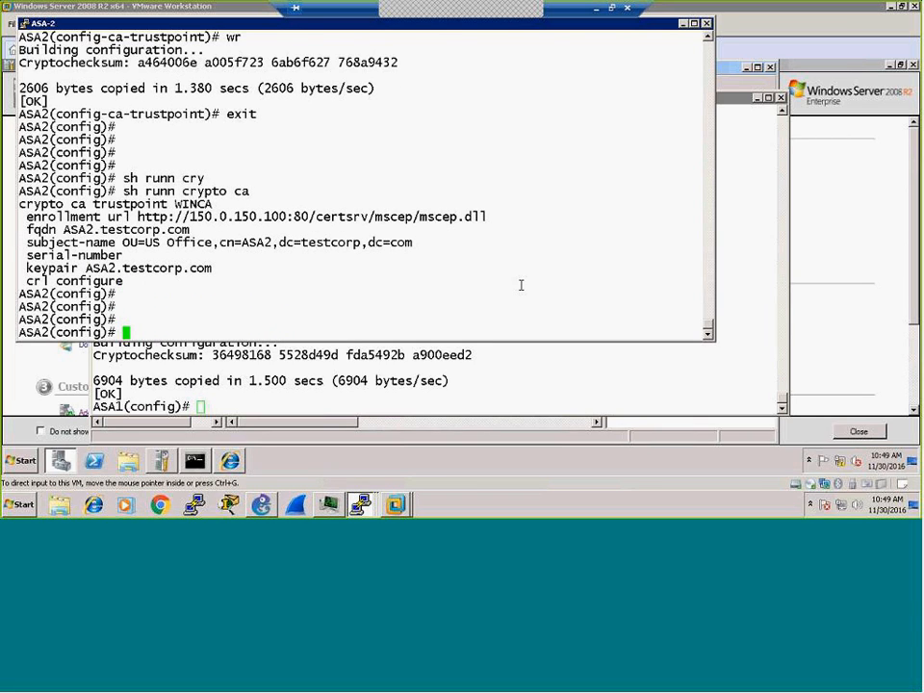
Step: Authenticate WINCA, accept the CA certificate fingerprint with yes, and save the configuration
text(cry)
key(Tab)
text(ca authen)
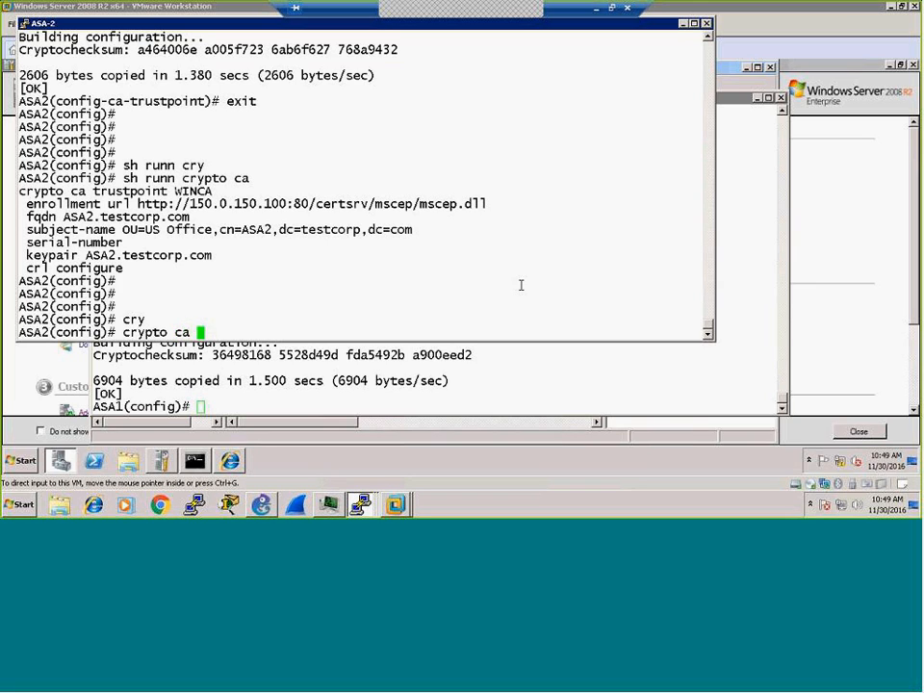
key(Tab)
text(WINCA)
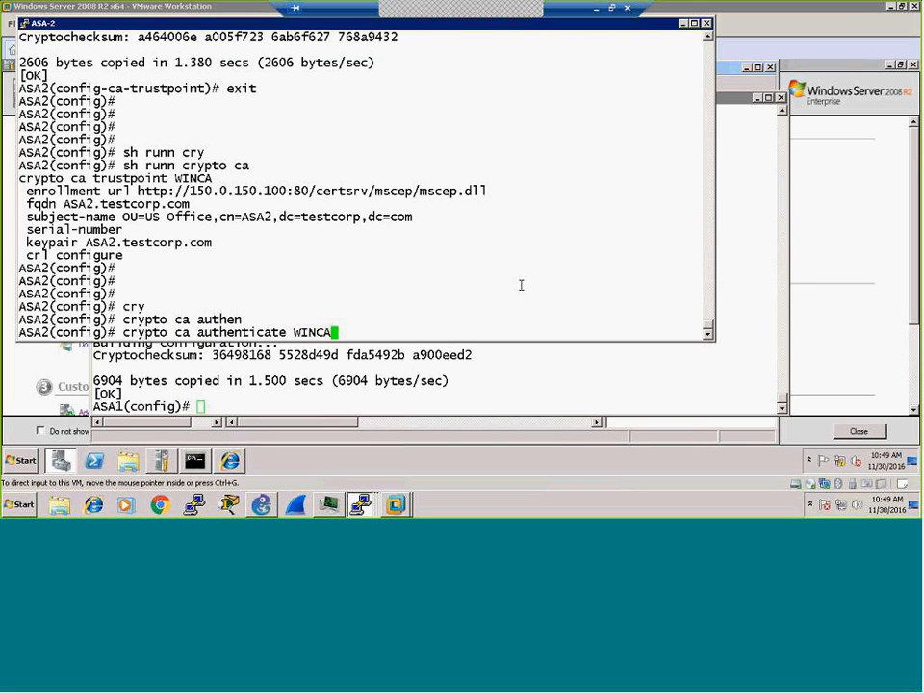
key(Return)
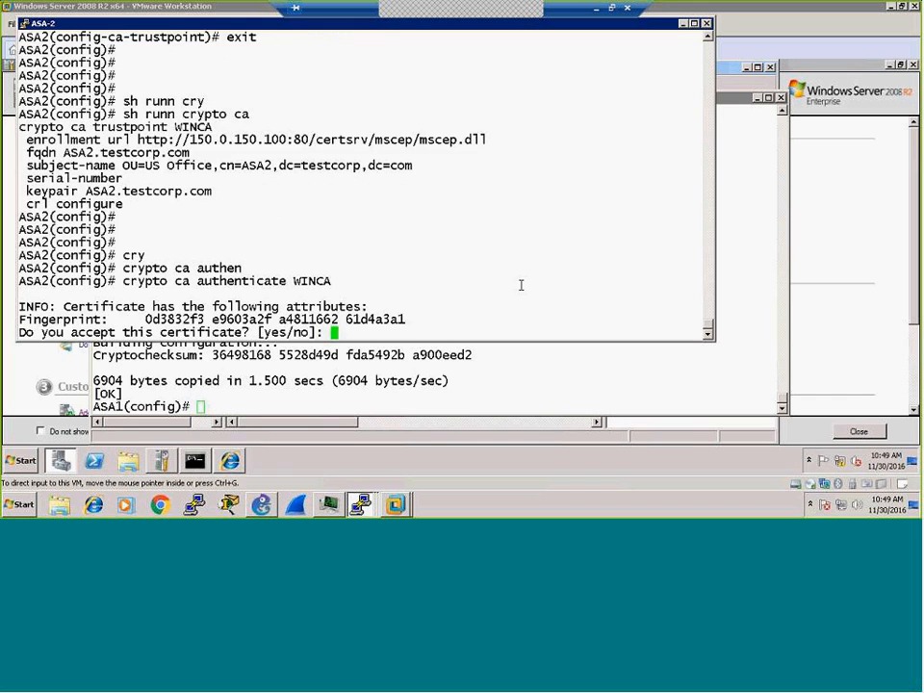
text(yes)
key(Return)
text(wr)
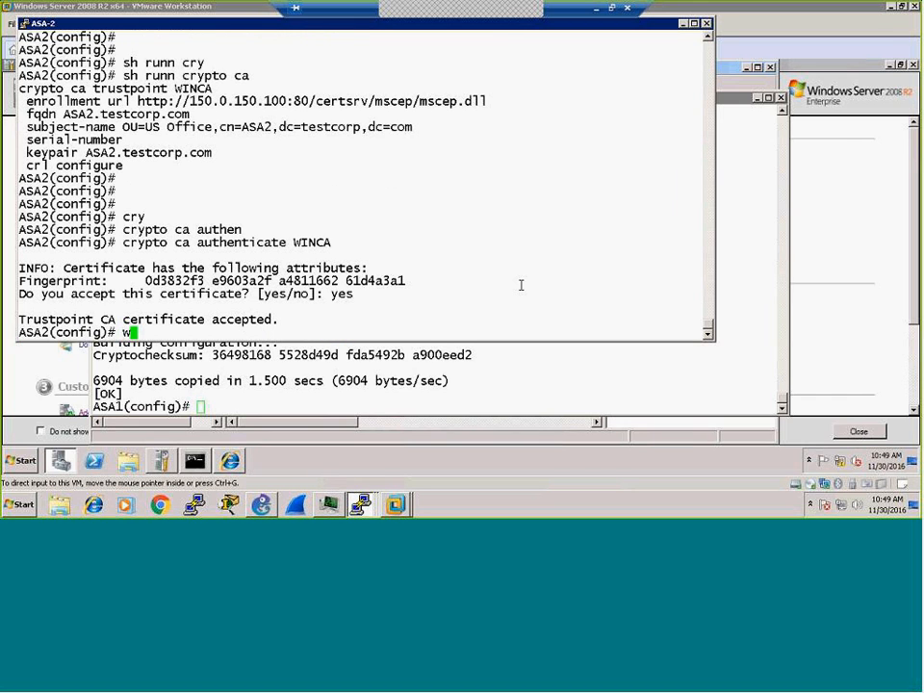
key(Return)
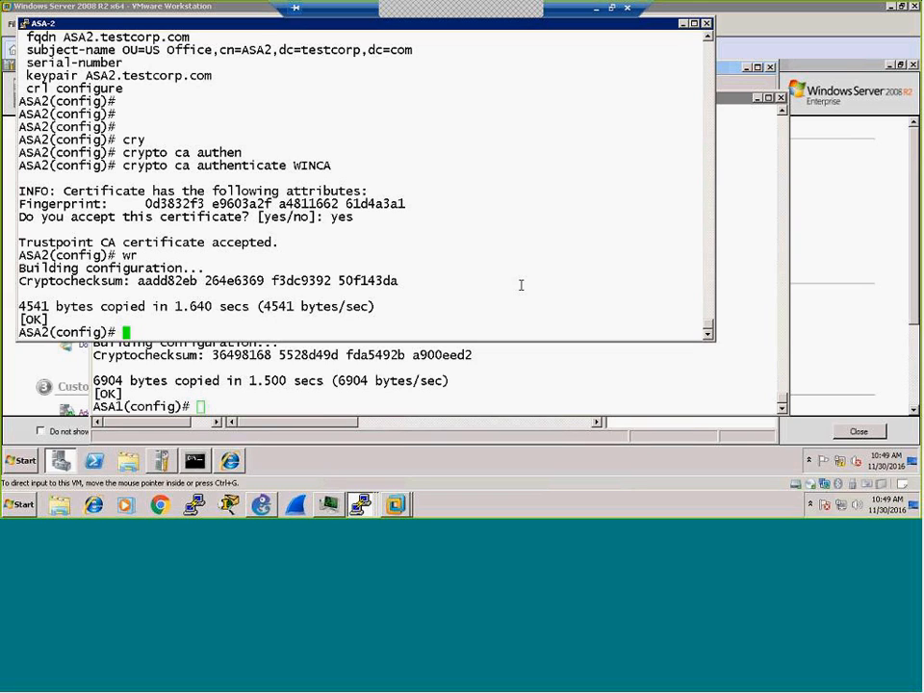
Step: Start ASA-2's certificate enrollment with crypto ca enroll WINCA
text(cry)
key(Tab)
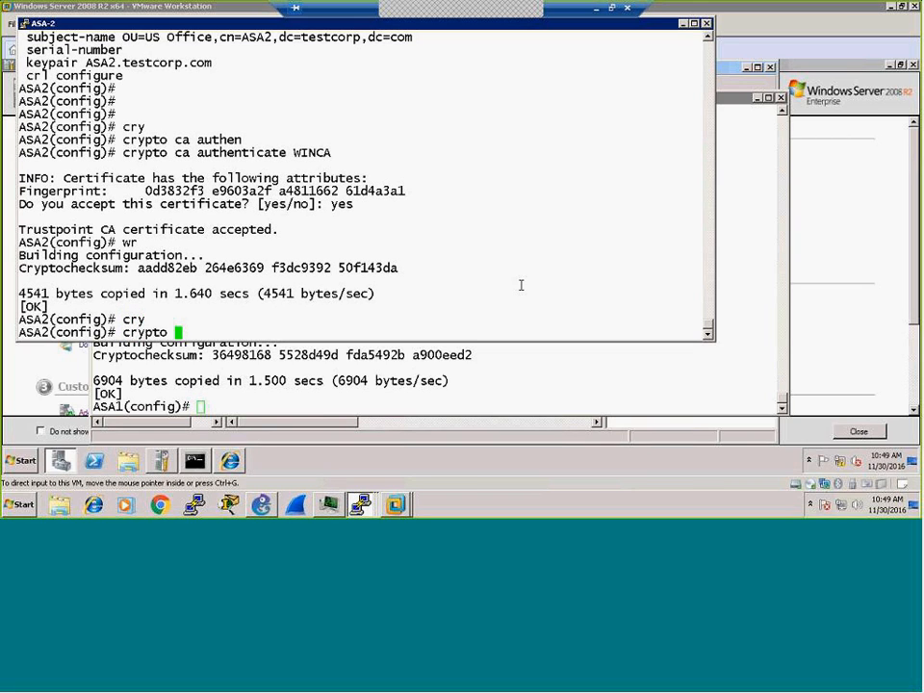
text(ca enroll WINCA)
key(Return)
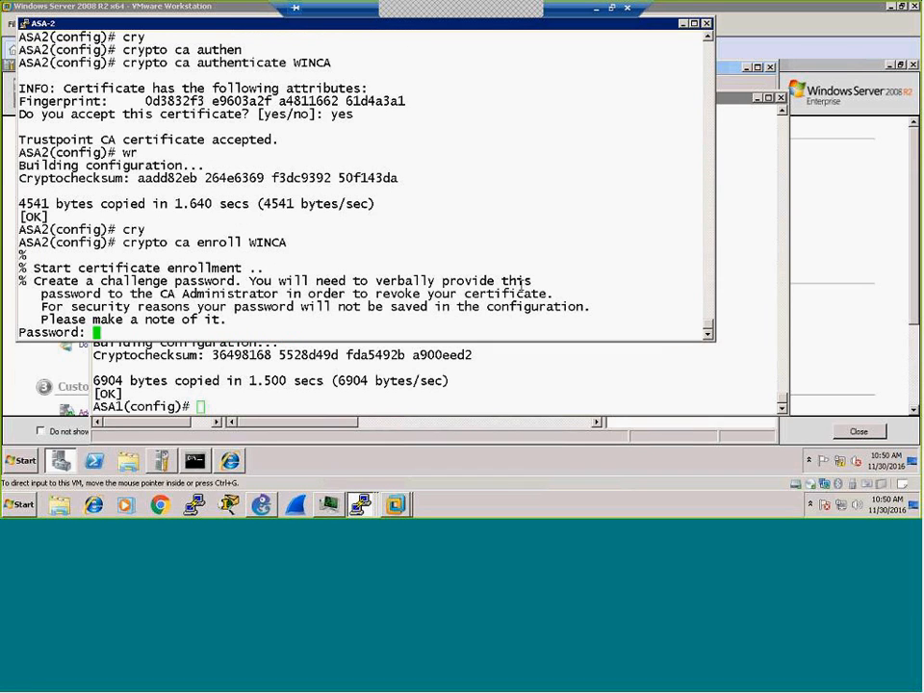
Step: Copy the challenge password from the enrollment service page and enter it twice on ASA-2
click(232, 462)
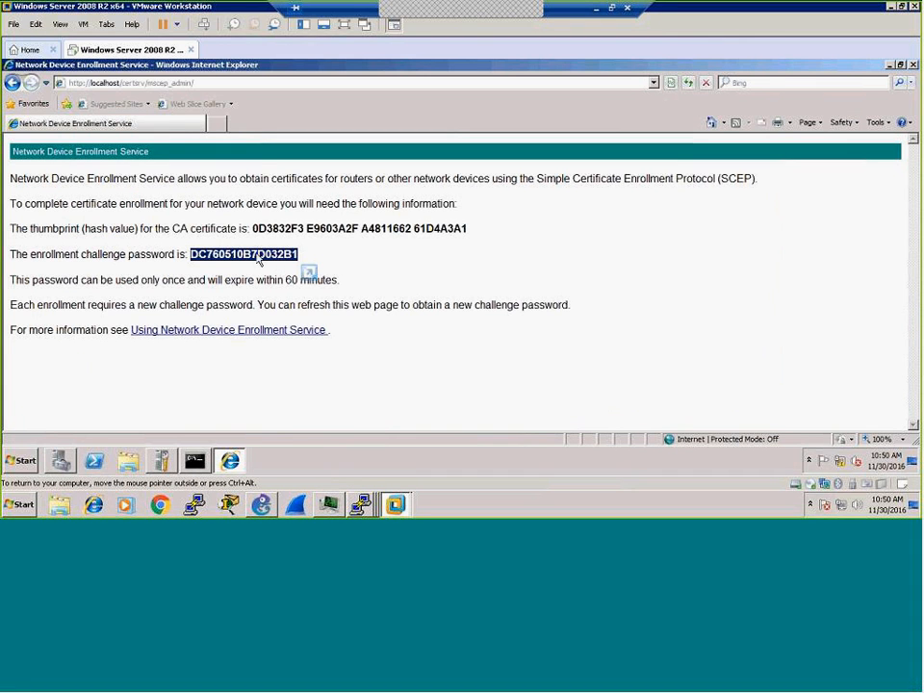
right_click(258, 260)
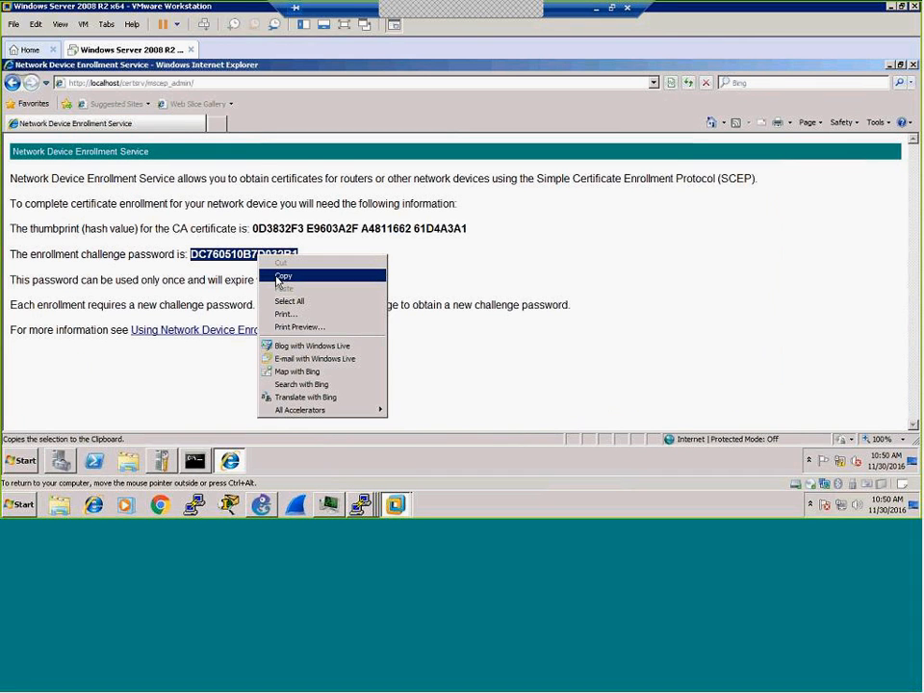
click(283, 276)
click(360, 504)
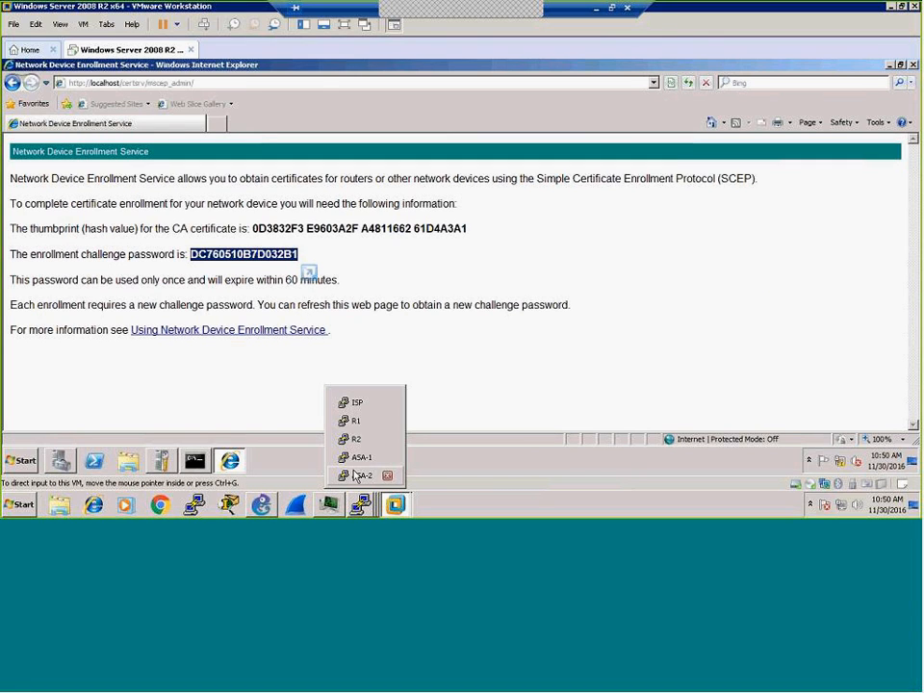
click(354, 476)
right_click(301, 336)
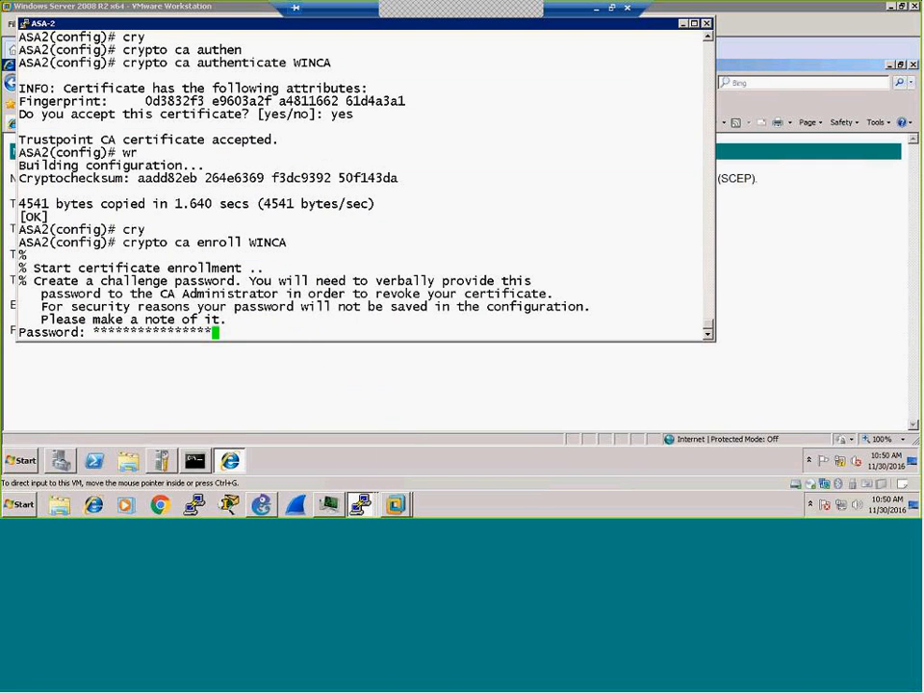
key(Return)
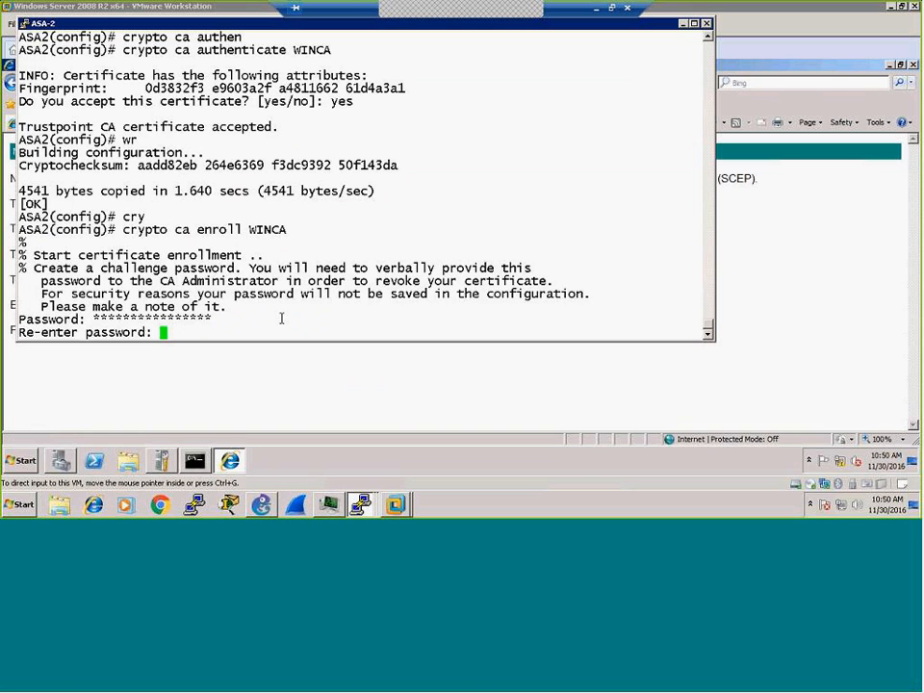
right_click(281, 318)
key(Return)
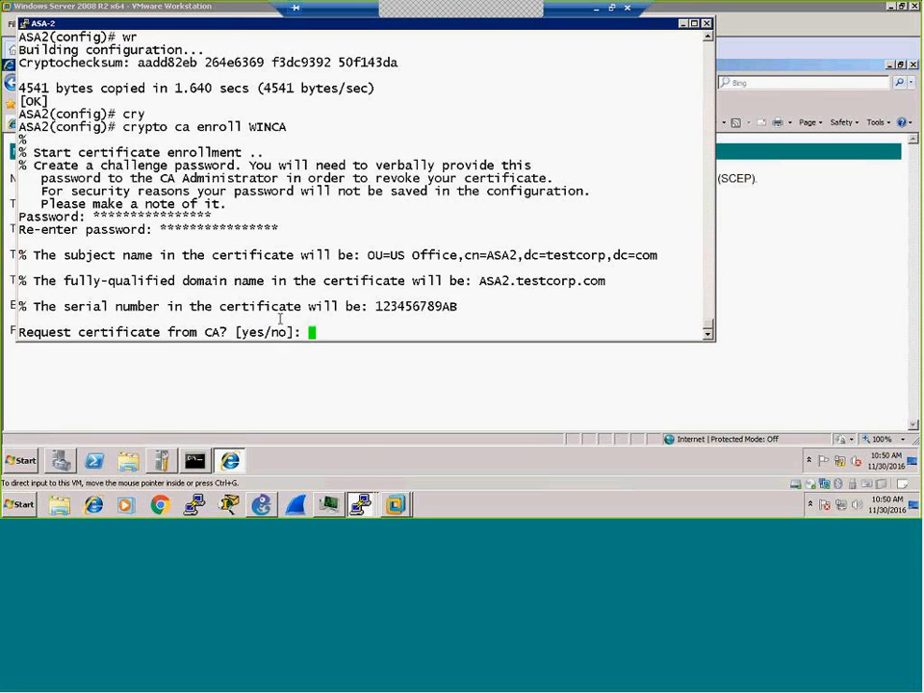
Step: Confirm sending the certificate request to the CA, which denies it
text(yes)
key(Return)
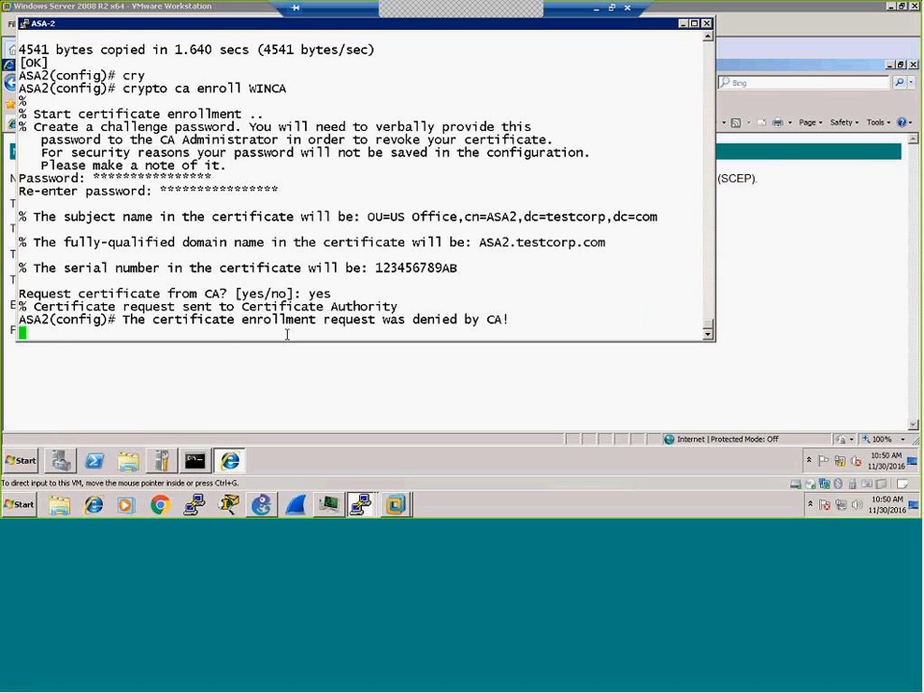
key(Return)
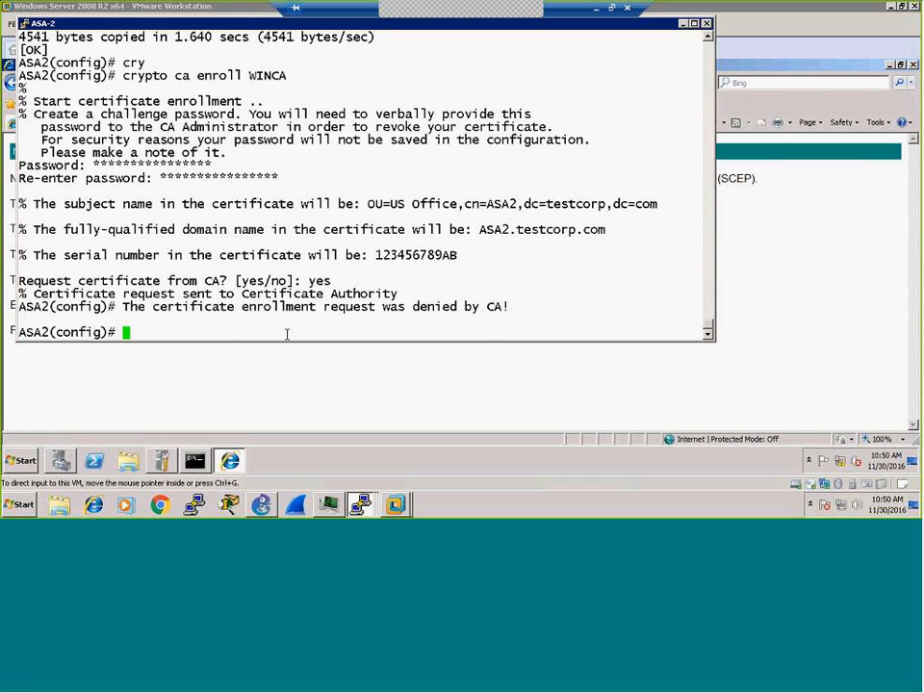
Step: Reload the mscep_admin page, copy the new challenge password, and return to ASA-2's console
click(307, 387)
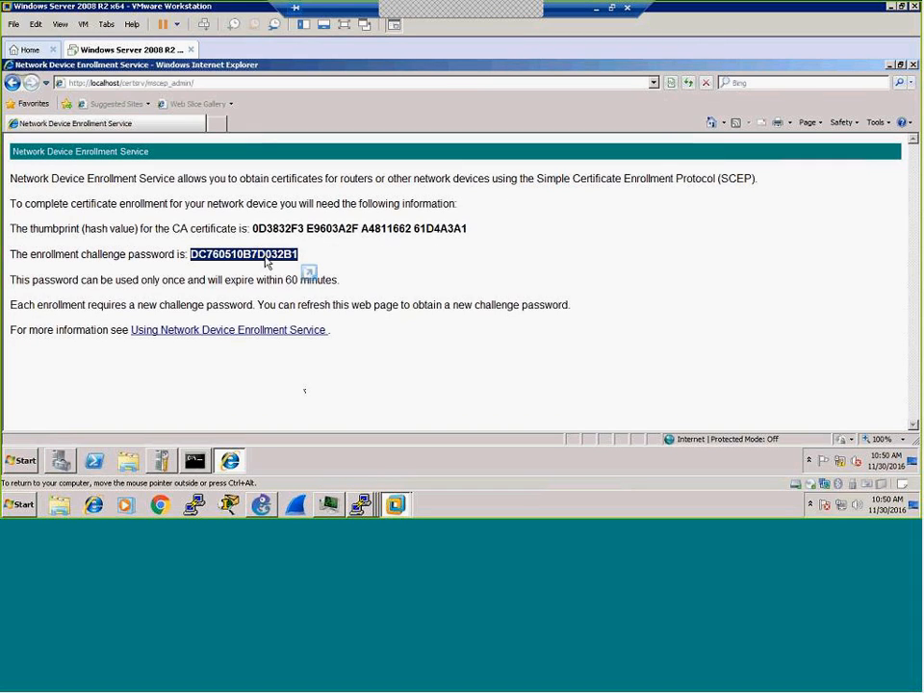
click(688, 82)
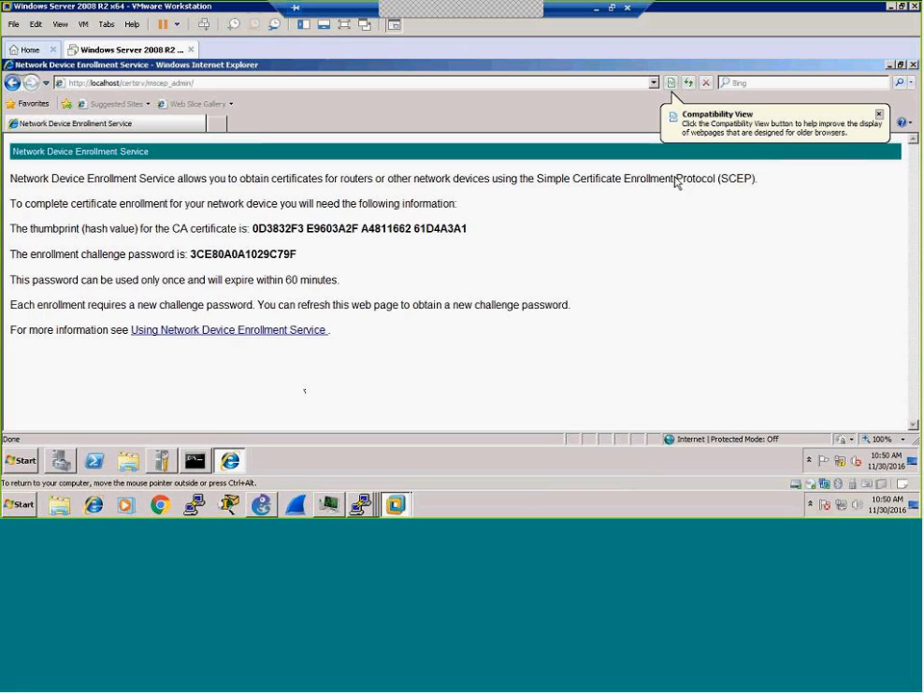
drag(192, 253, 330, 264)
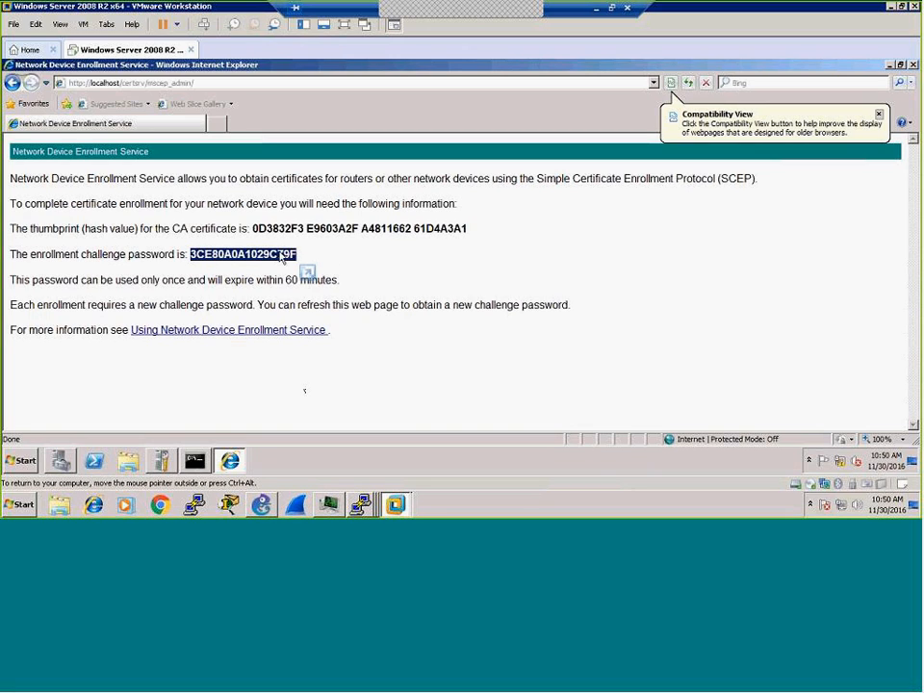
right_click(281, 258)
click(306, 273)
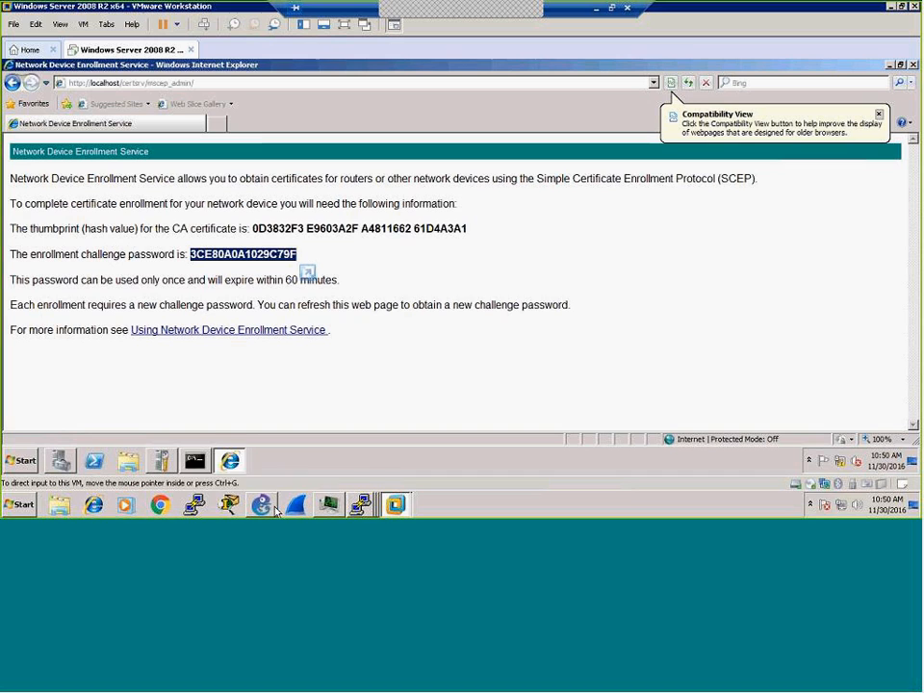
mouse_move(359, 502)
click(358, 477)
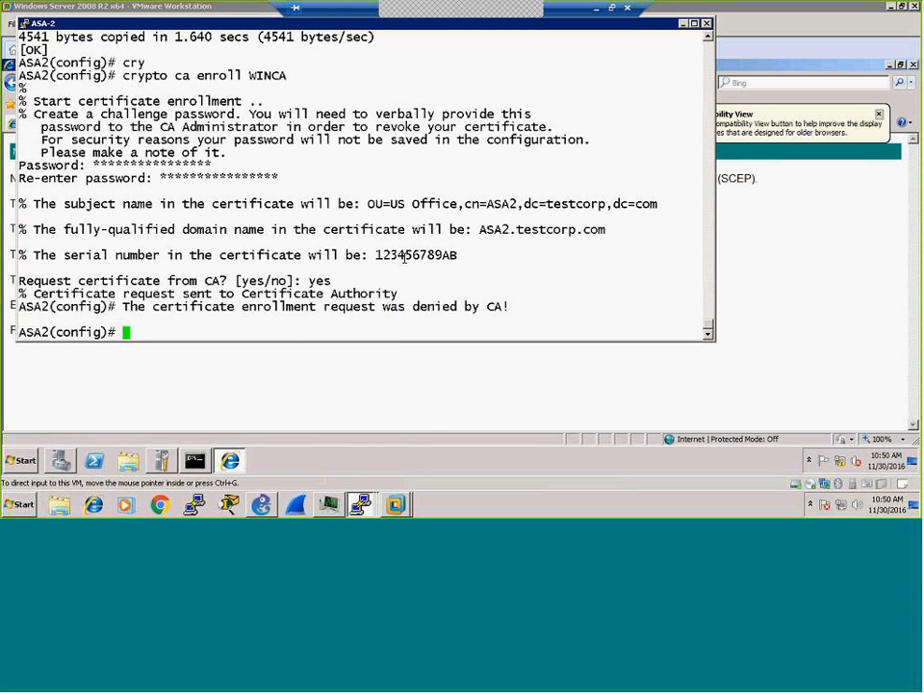
Step: Rerun crypto ca enroll WINCA, paste the fresh challenge password twice, and confirm sending the request
key(Up)
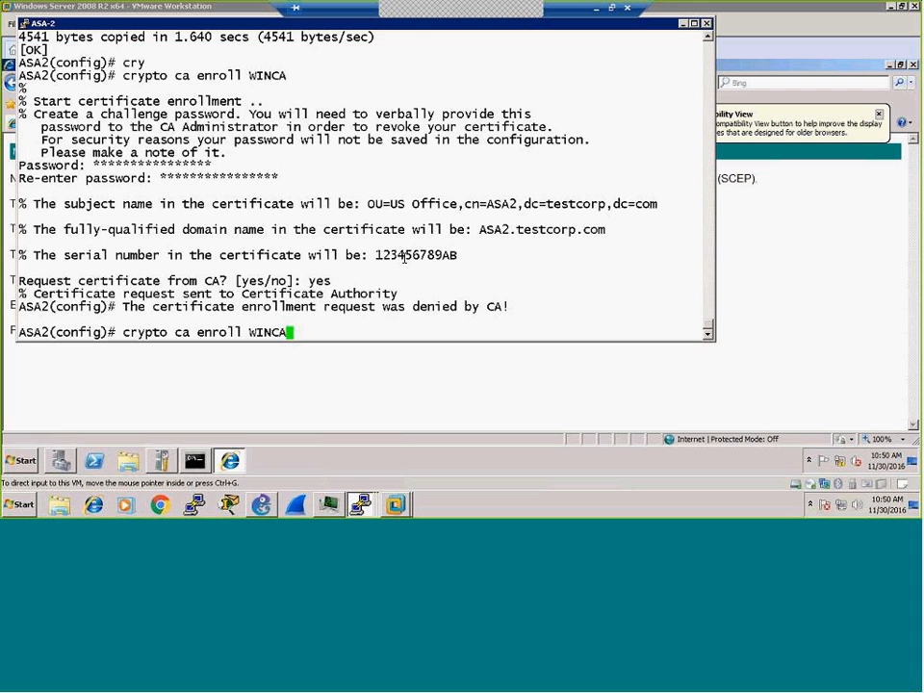
key(Return)
right_click(352, 272)
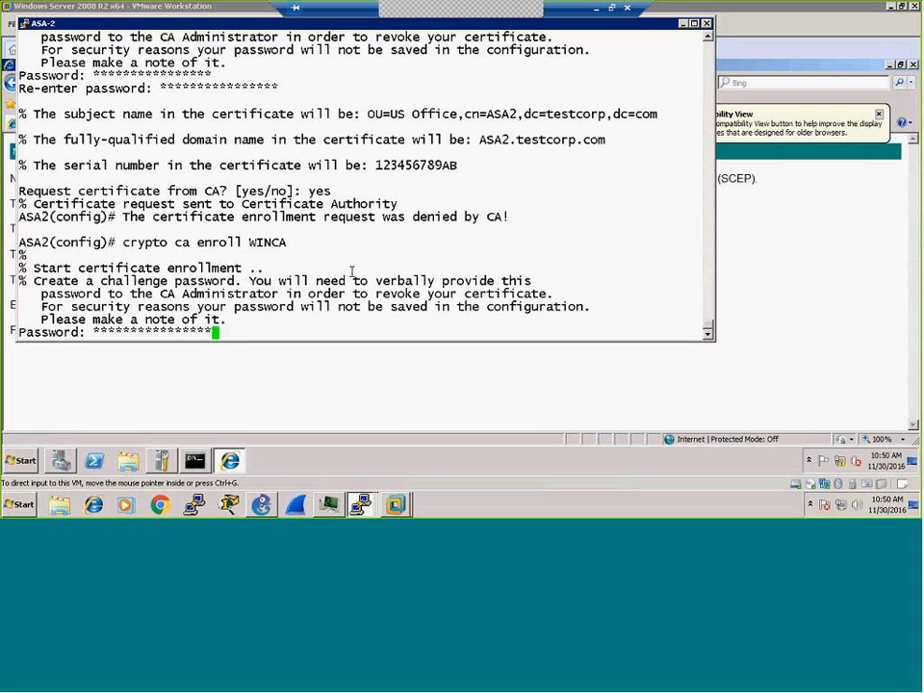
key(Return)
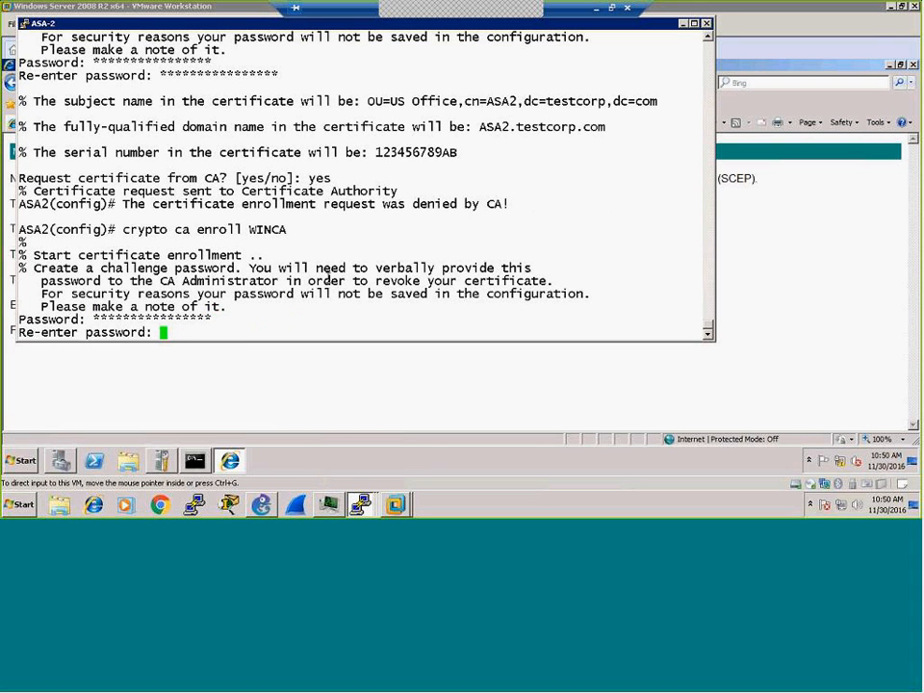
right_click(327, 274)
key(Return)
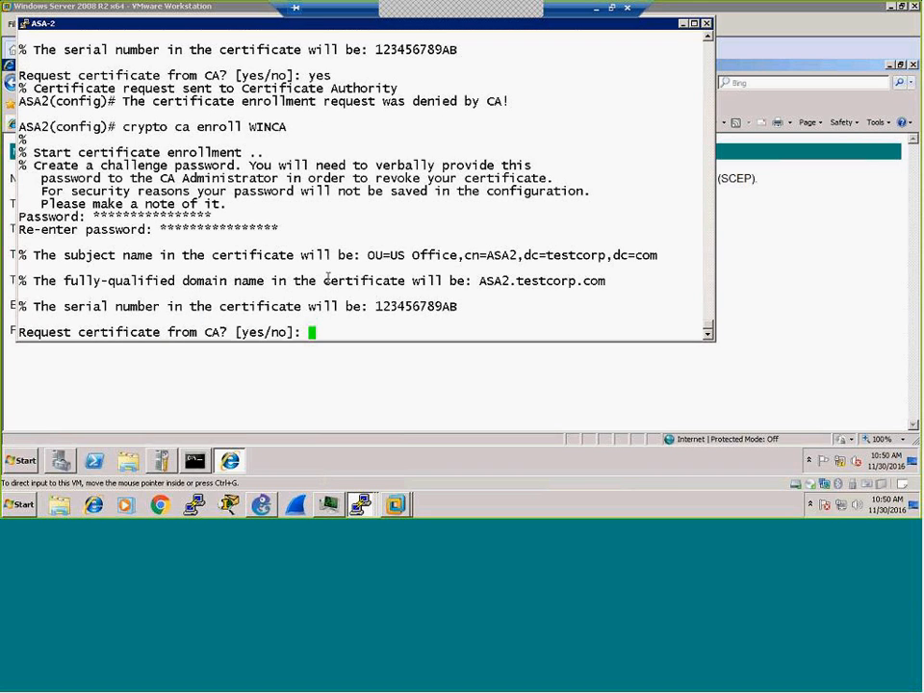
text(yes)
key(Return)
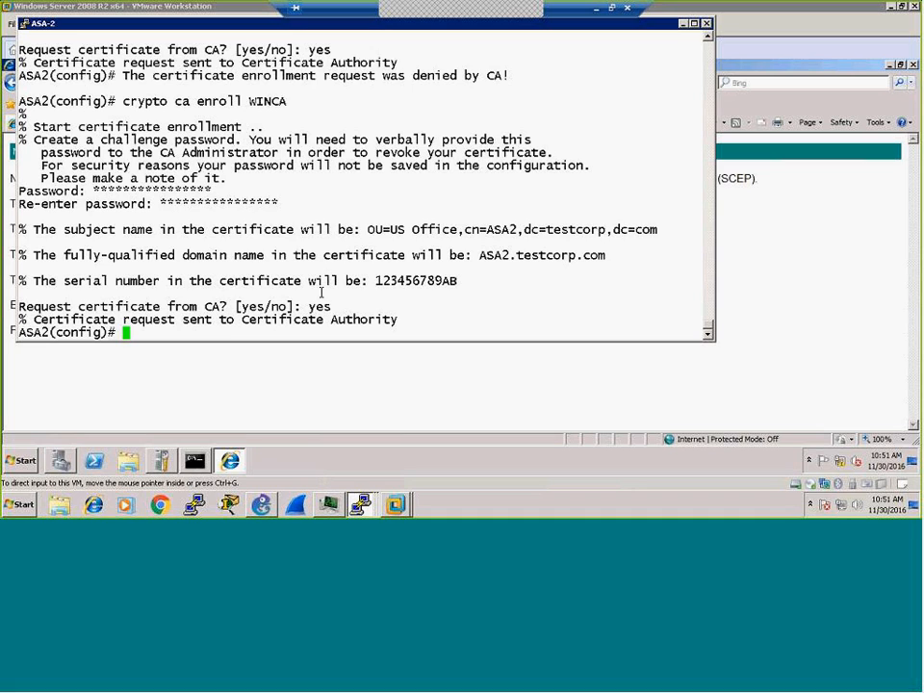
click(223, 387)
Step: Inspect pending request 5's extensions in Server Manager, confirming DNS name ASA2.testcorp.com
click(63, 462)
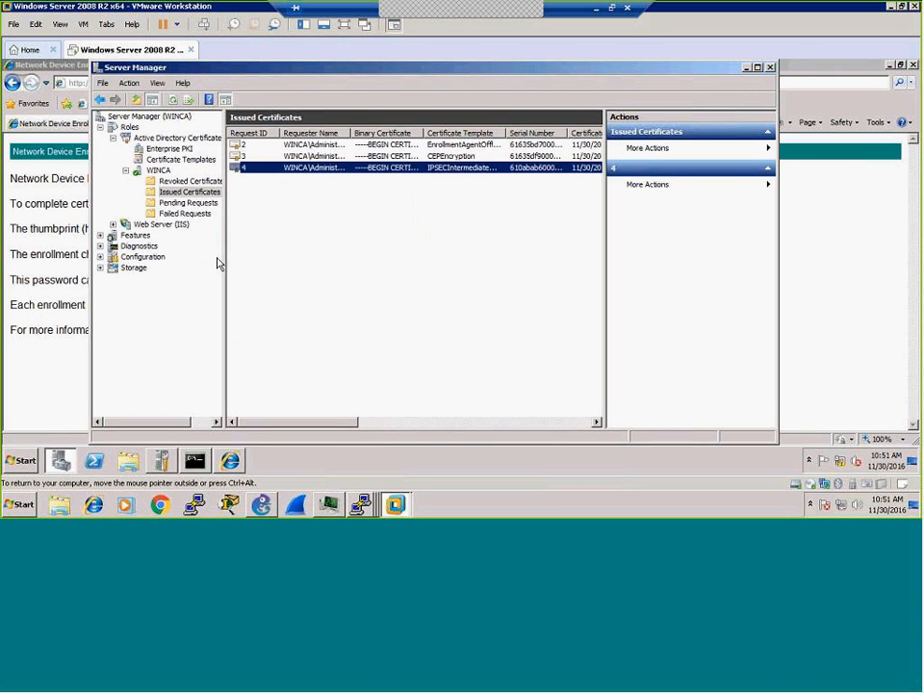
click(187, 202)
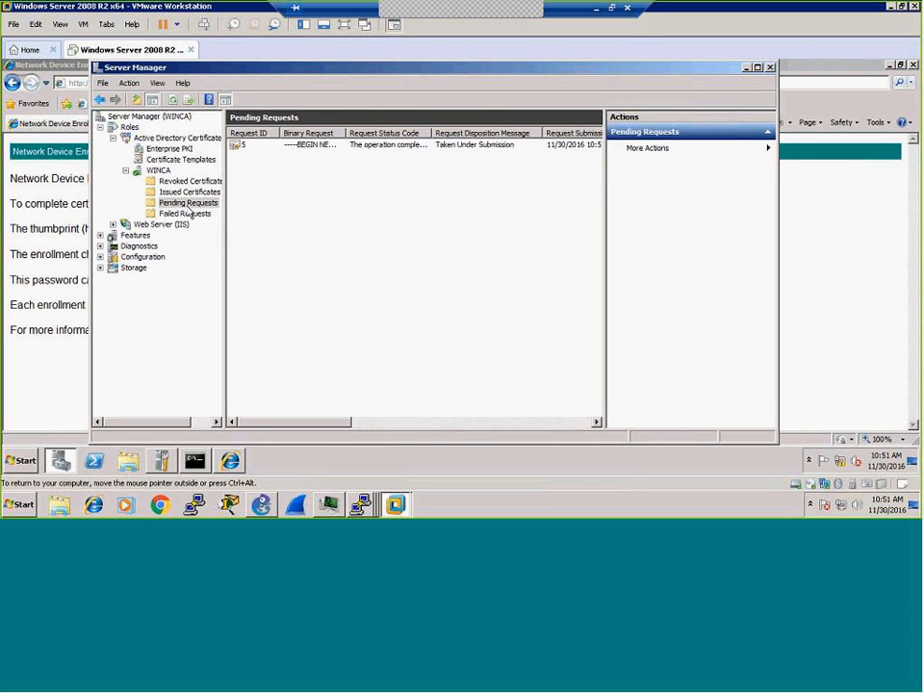
click(249, 146)
right_click(249, 149)
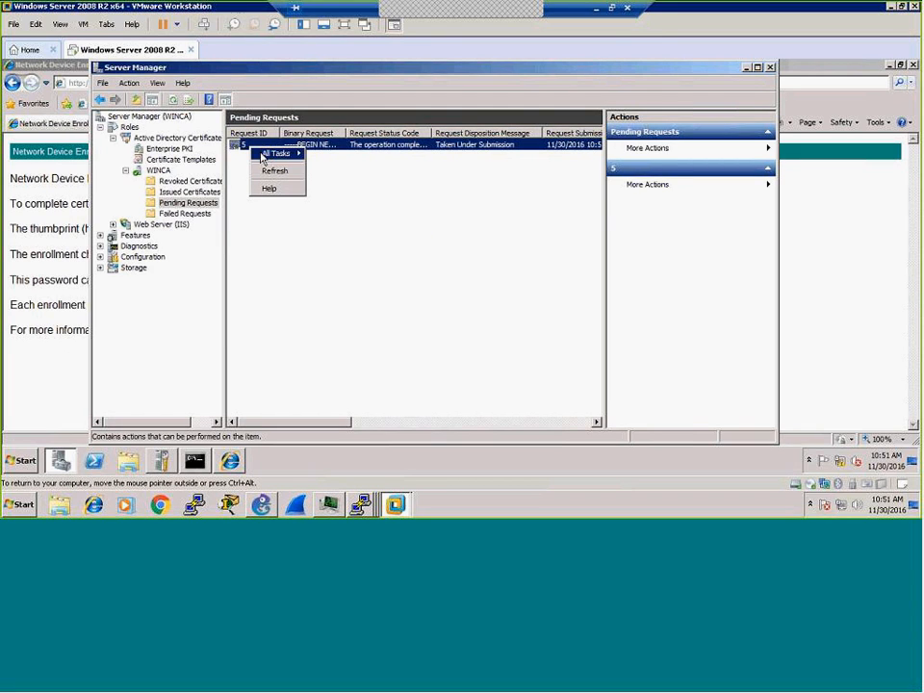
mouse_move(289, 153)
click(323, 156)
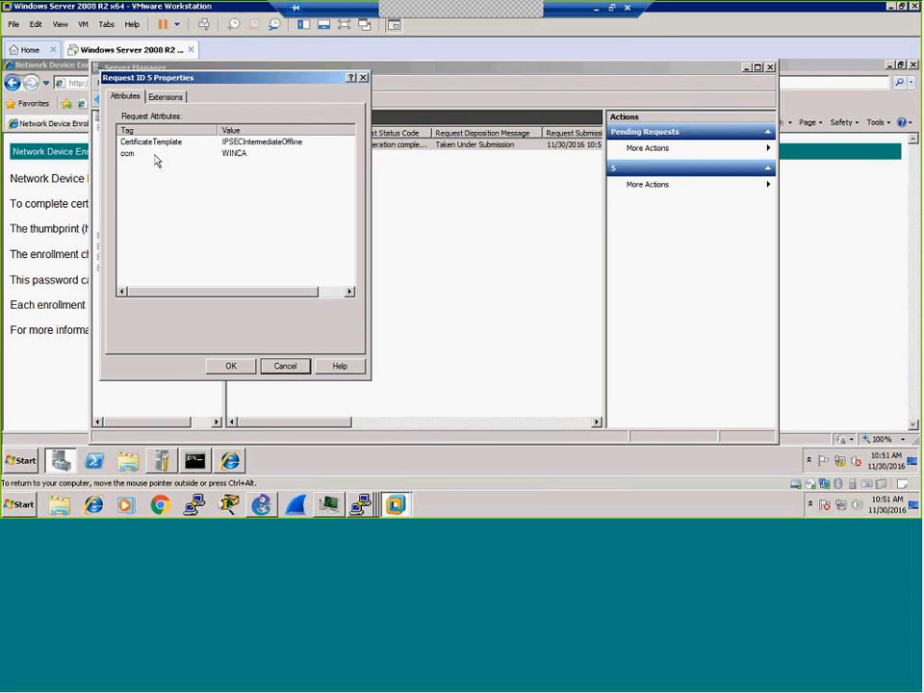
click(166, 97)
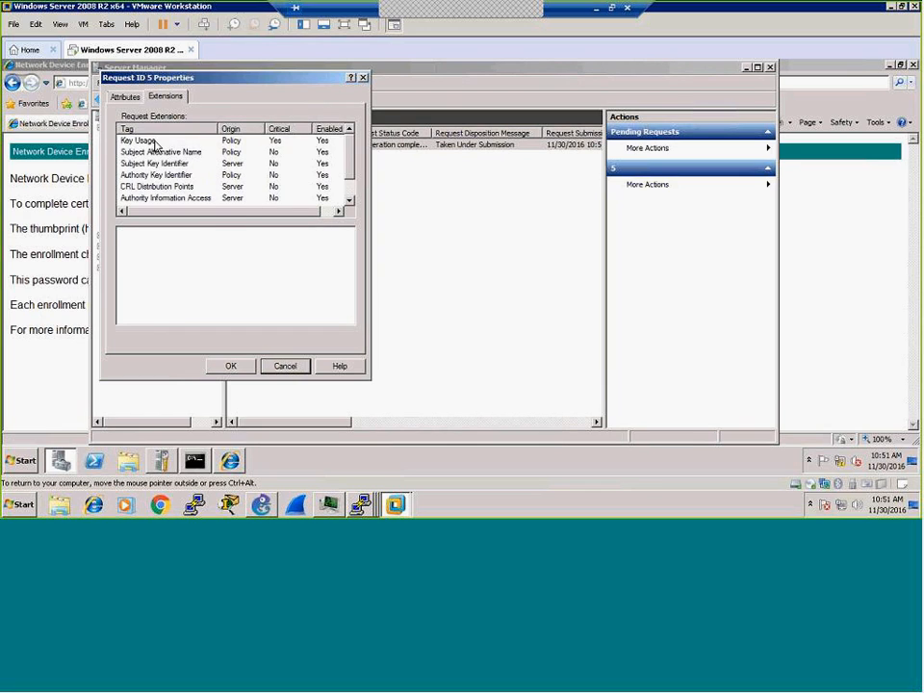
click(152, 143)
click(156, 153)
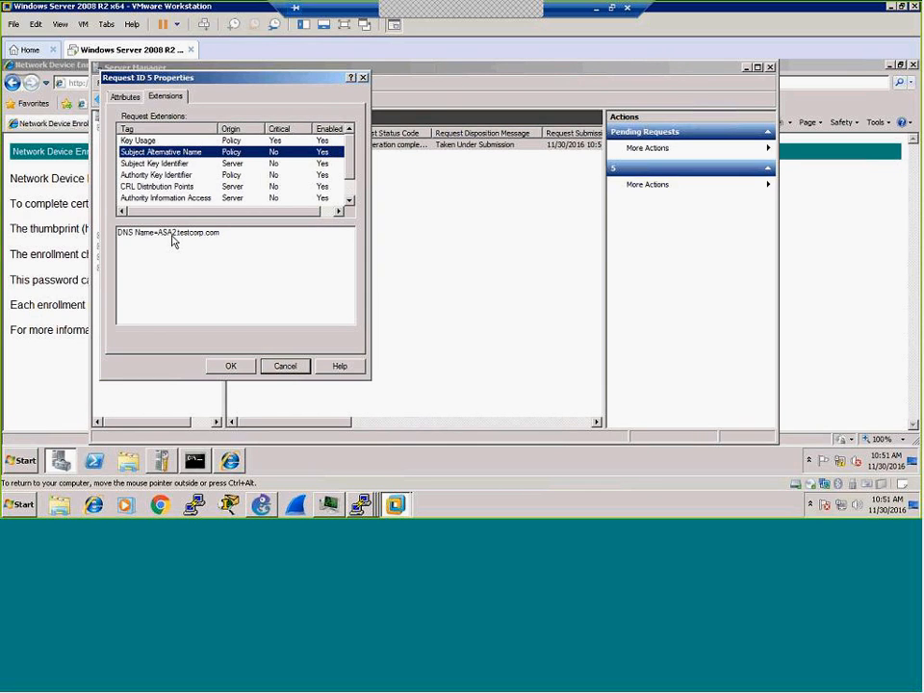
click(230, 366)
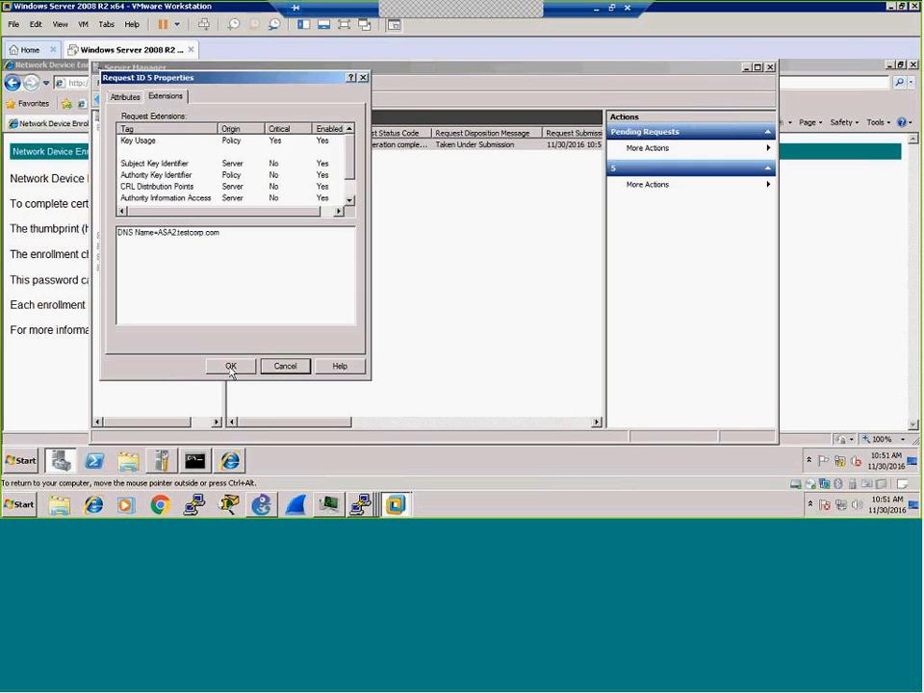
Step: Issue the certificate for request 5 on WINCA
right_click(248, 146)
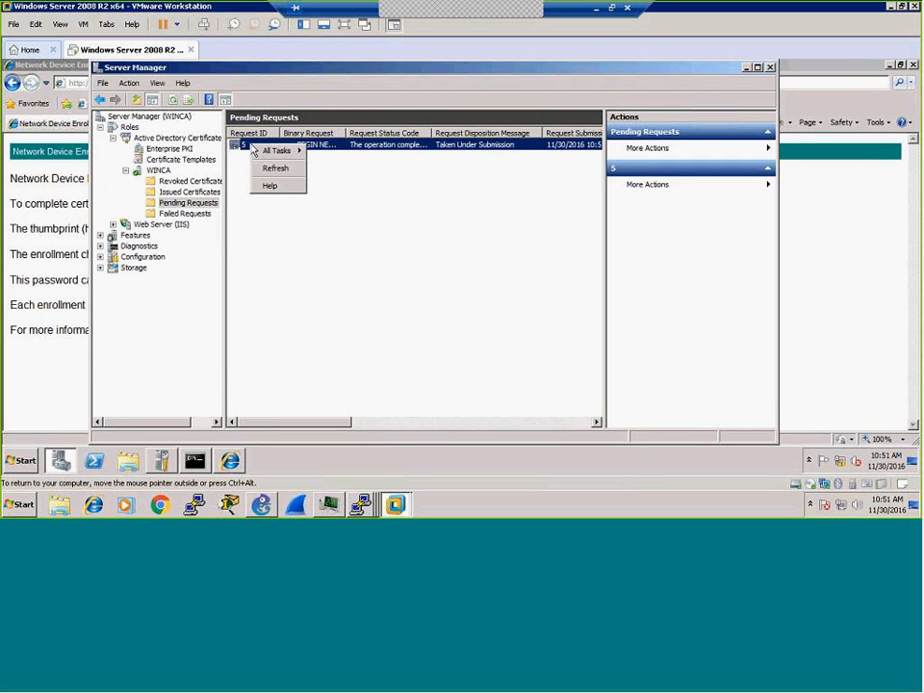
click(272, 154)
click(342, 183)
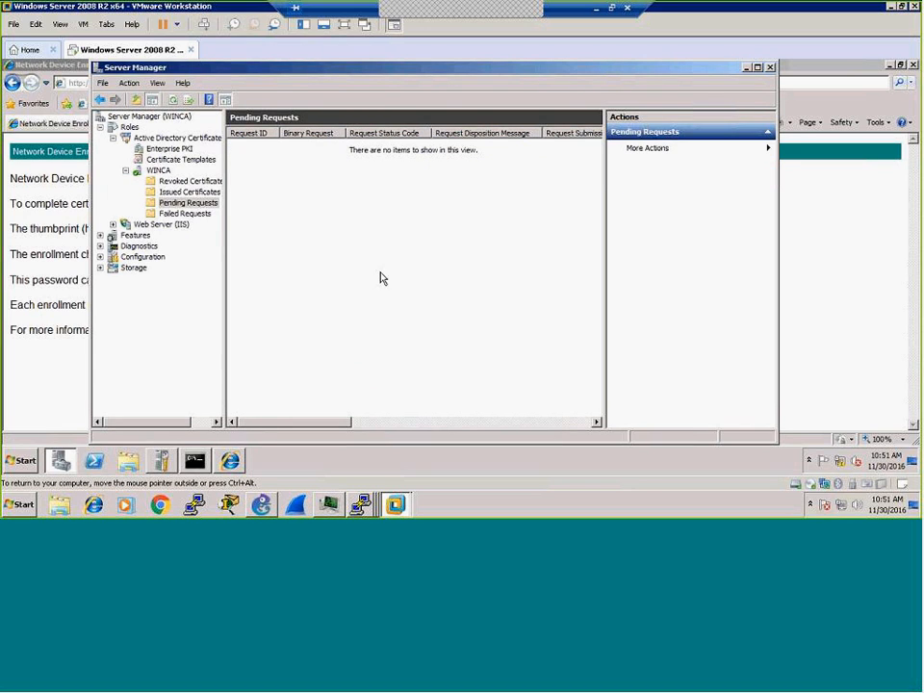
click(359, 503)
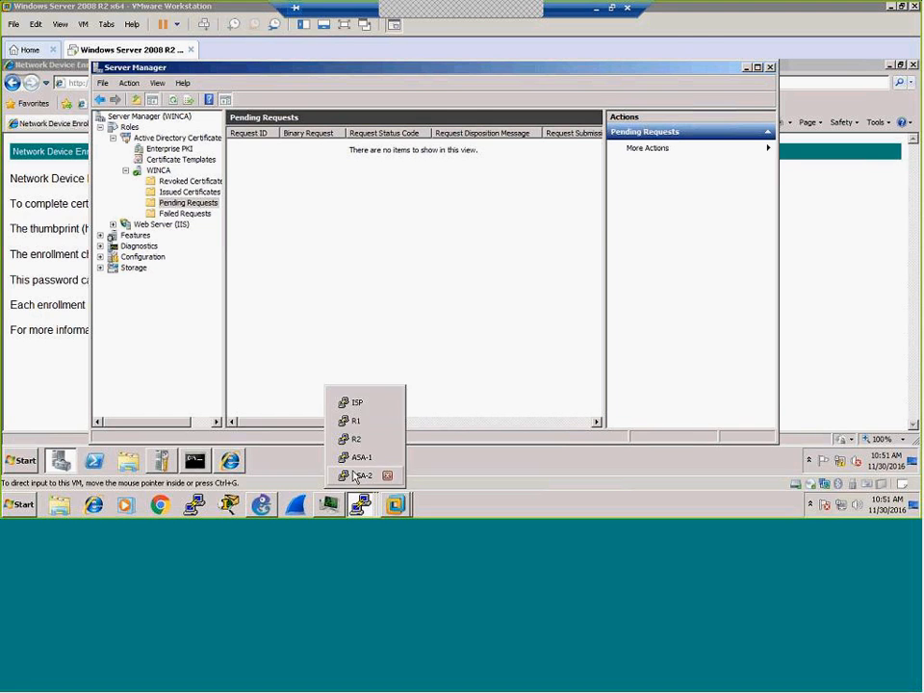
Step: Run show crypto ca certificates on ASA-2 twice, finding its WINCA identity certificate still Pending
click(359, 475)
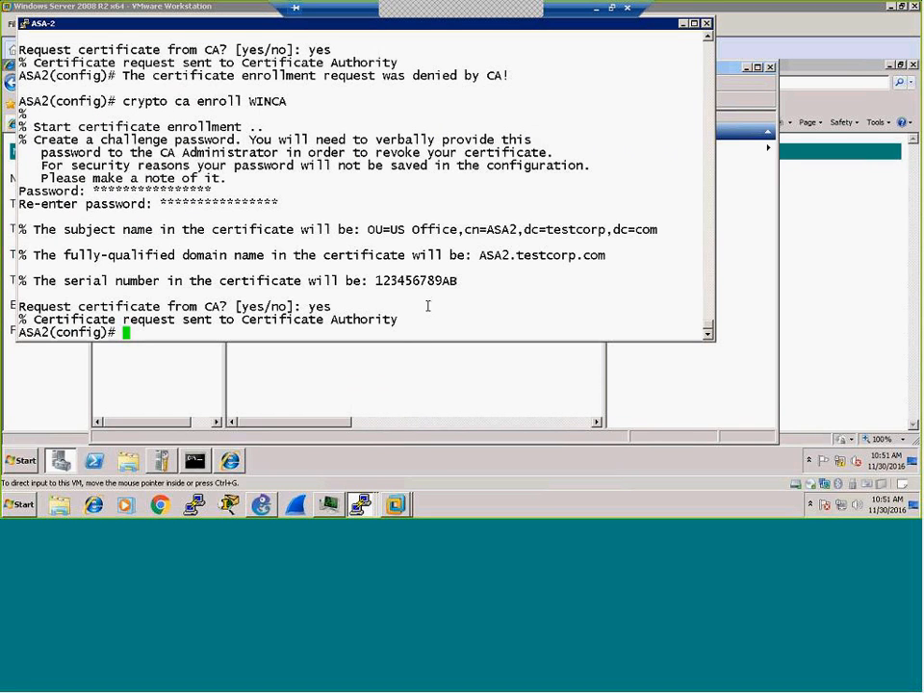
key(Return)
key(Return)
key(Return)
key(Return)
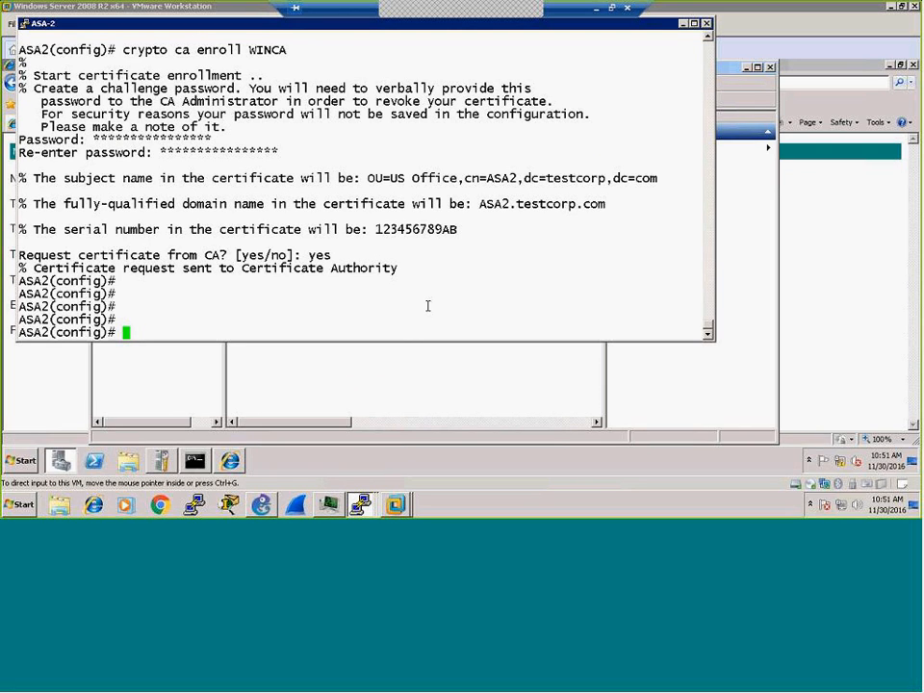
text(sh cry)
key(Tab)
text(ca )
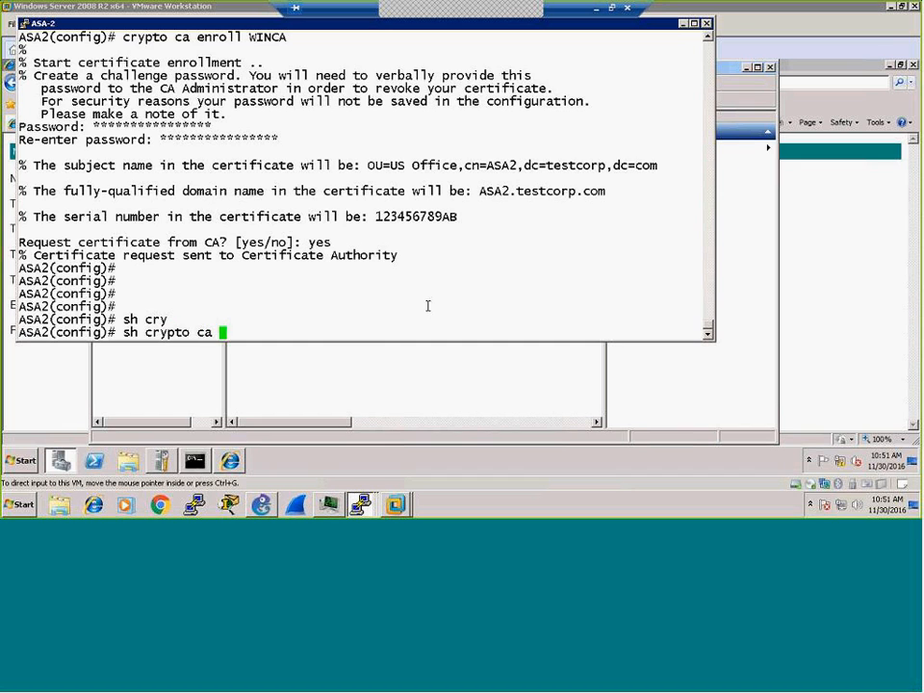
text(cert)
key(Tab)
key(Return)
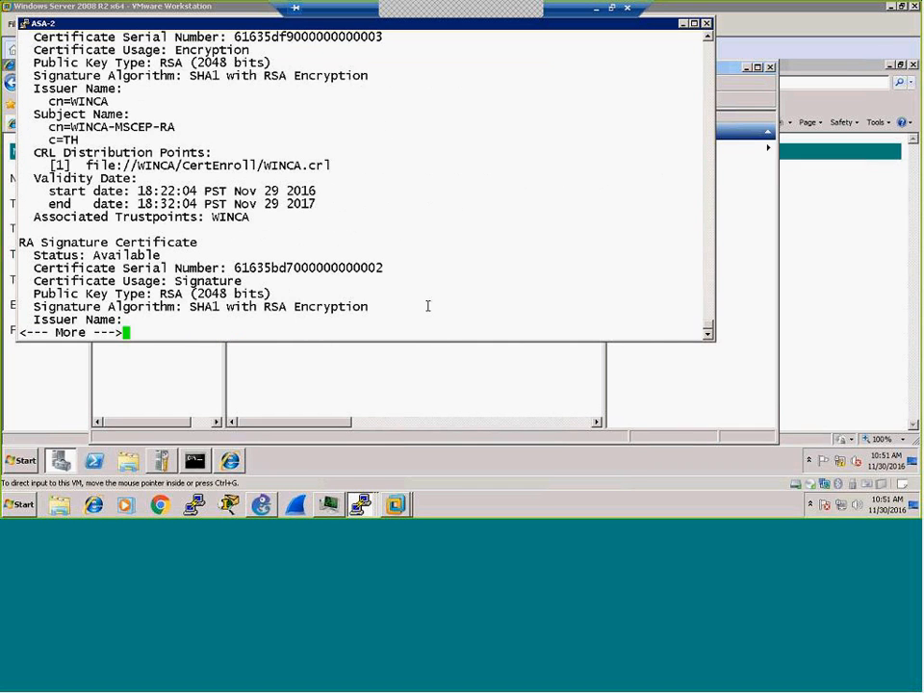
key(space)
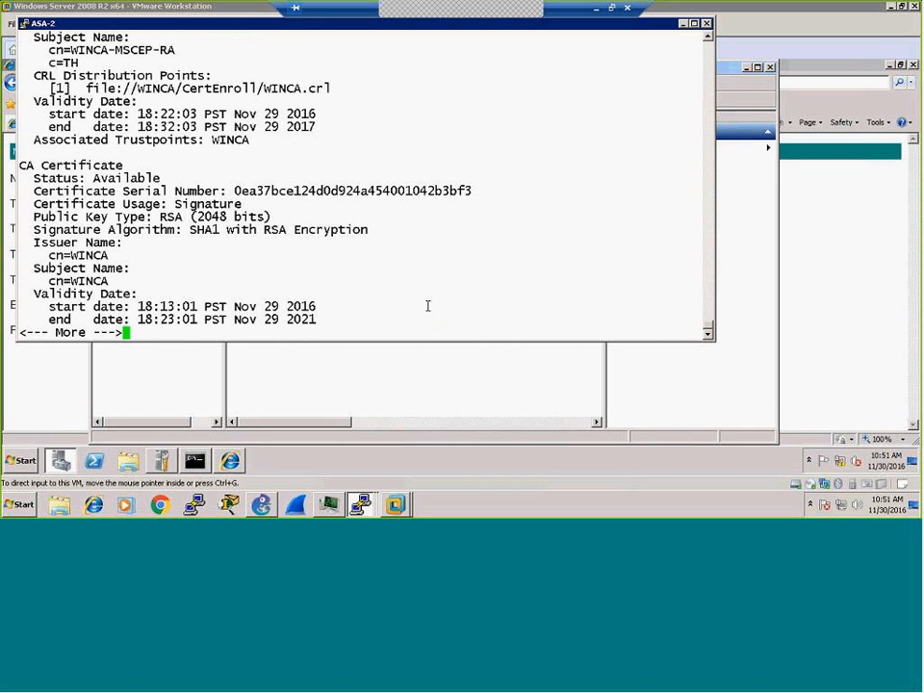
key(space)
key(Up)
key(Return)
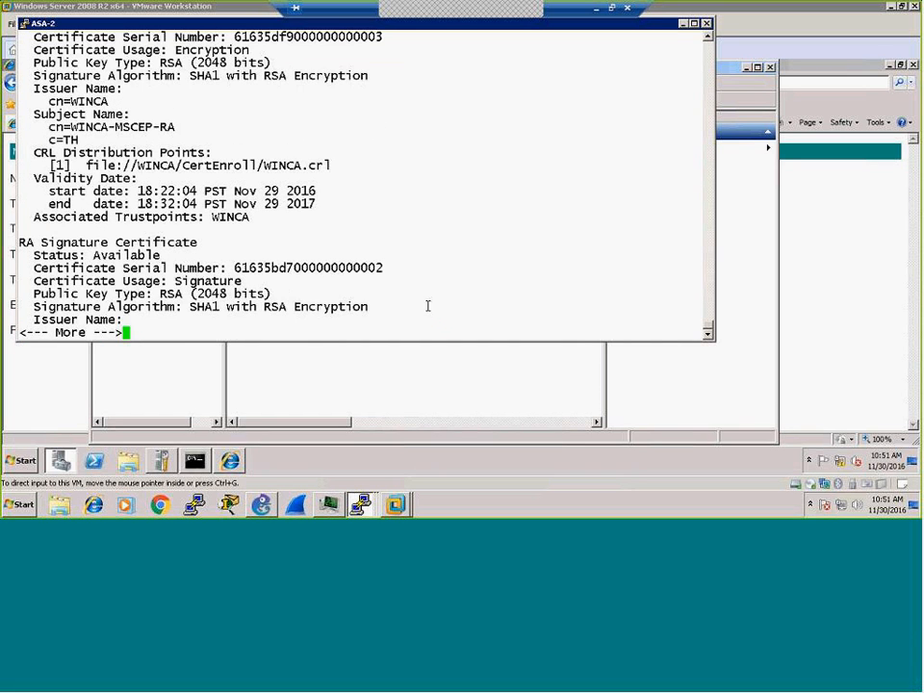
key(space)
key(space)
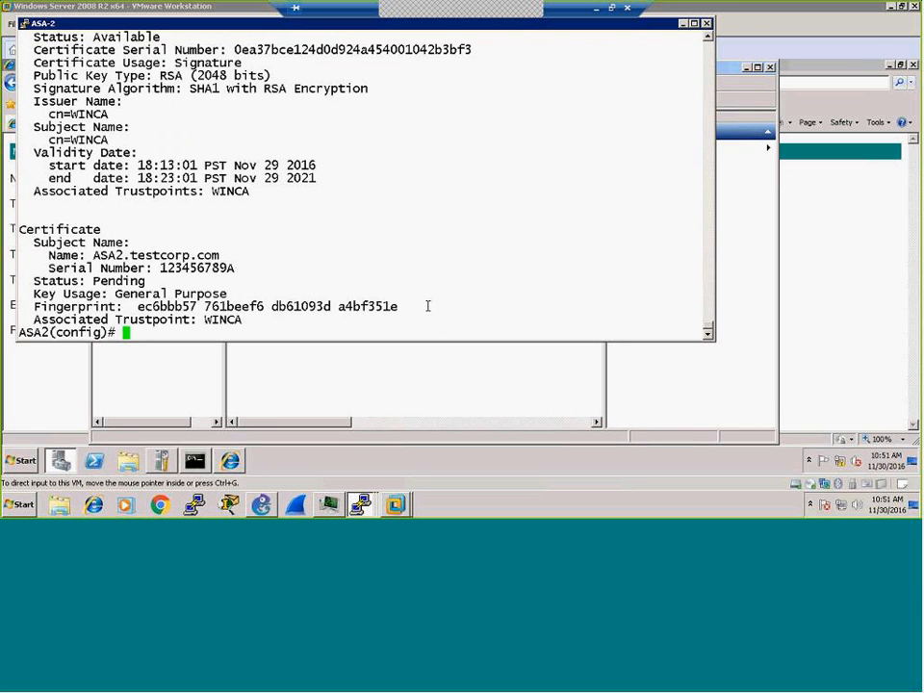
click(458, 385)
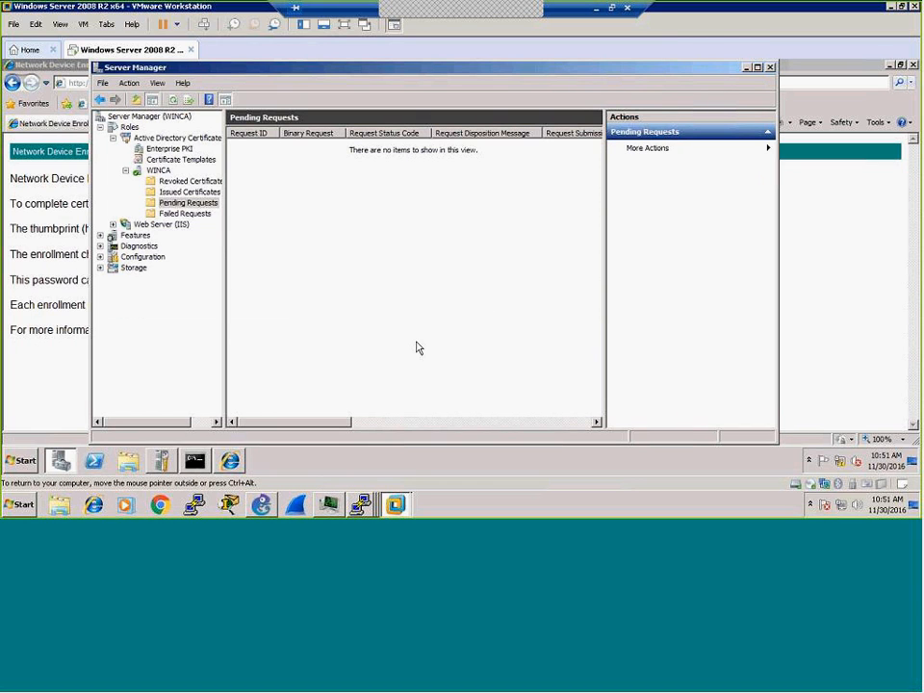
click(184, 192)
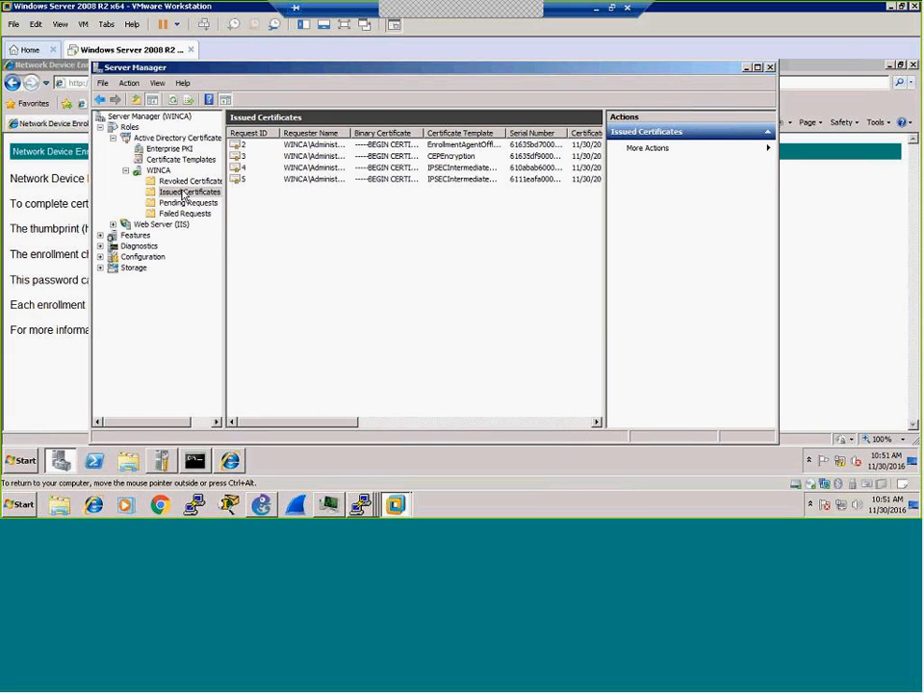
right_click(255, 197)
click(276, 204)
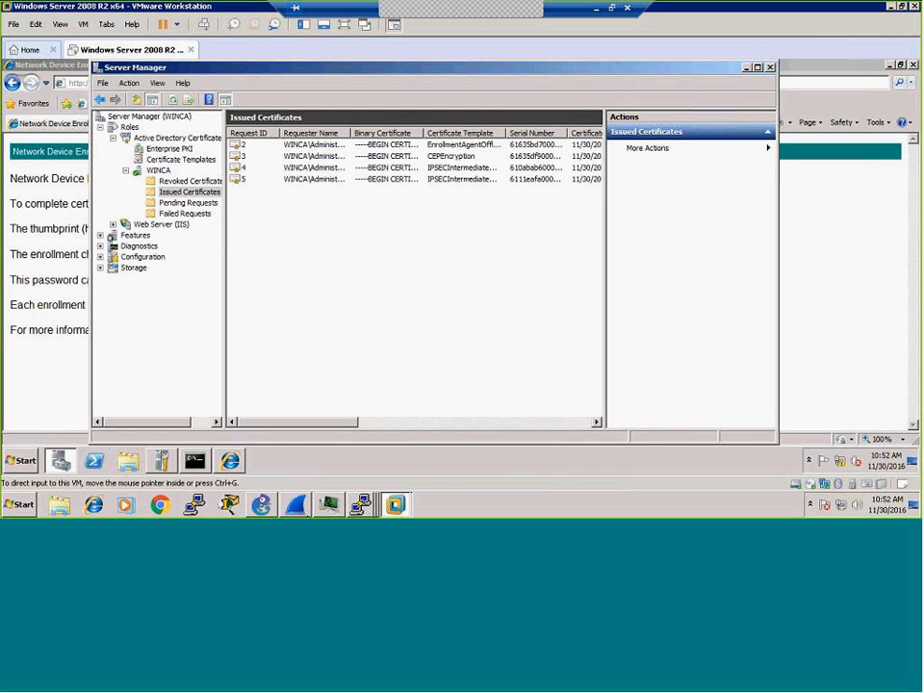
click(360, 504)
Step: Rerun 'sh crypto ca certificates' on ASA-2 to check the identity certificate's status
click(362, 479)
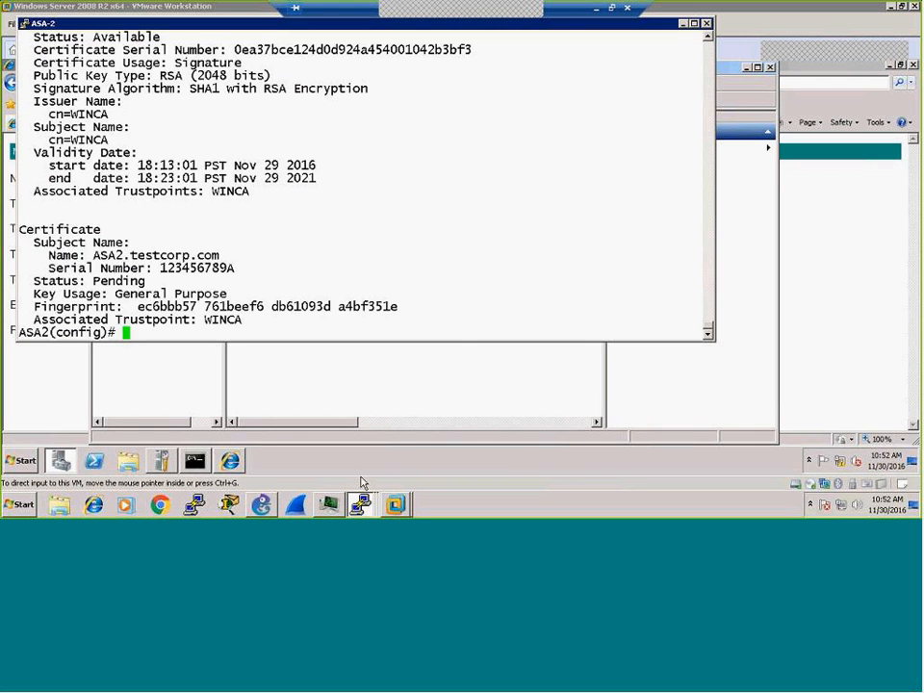
key(Return)
key(Return)
key(Return)
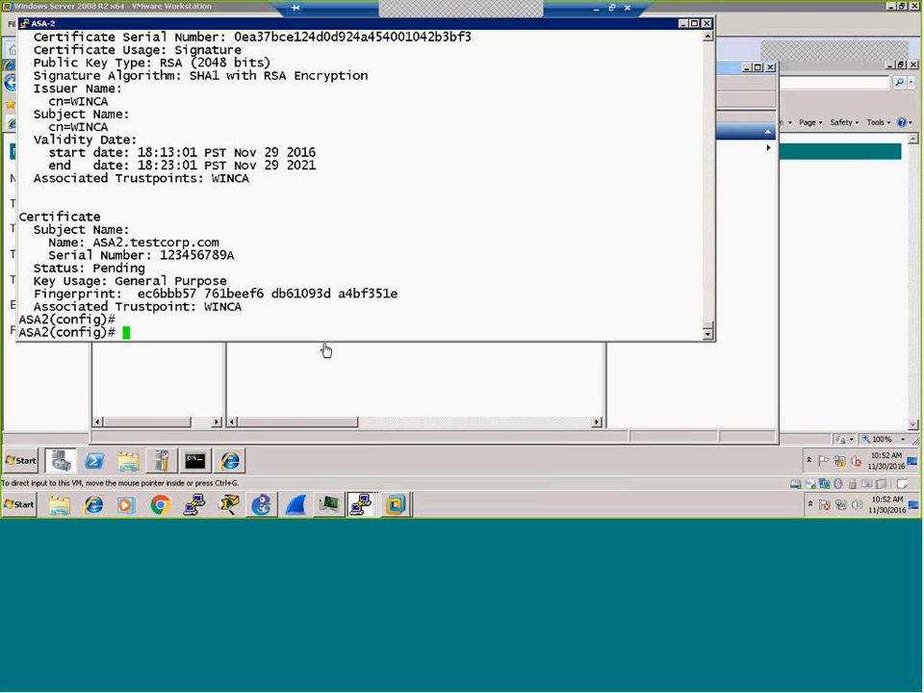
key(Up)
key(Return)
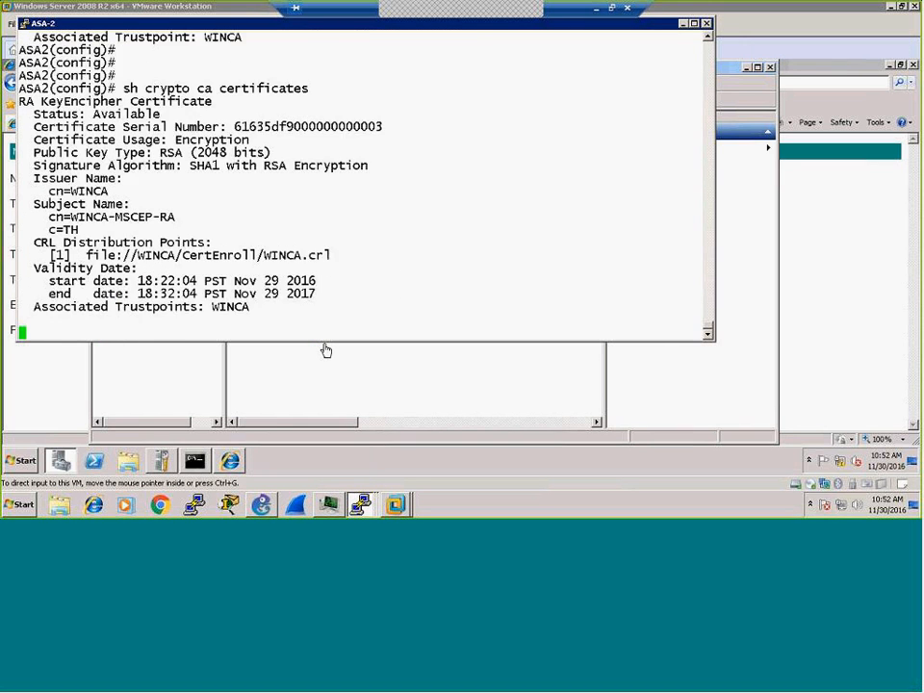
key(space)
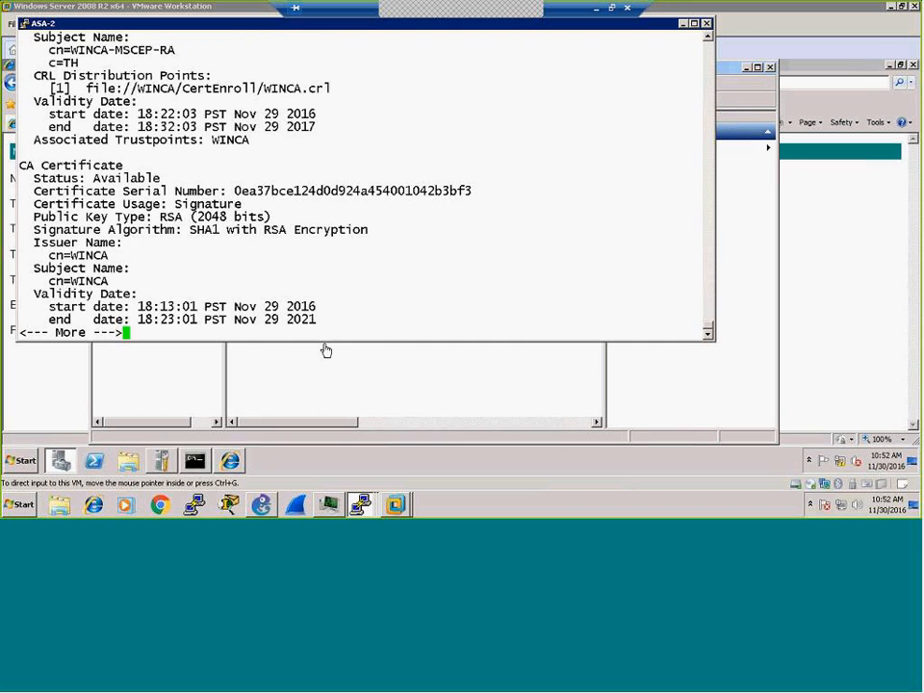
key(space)
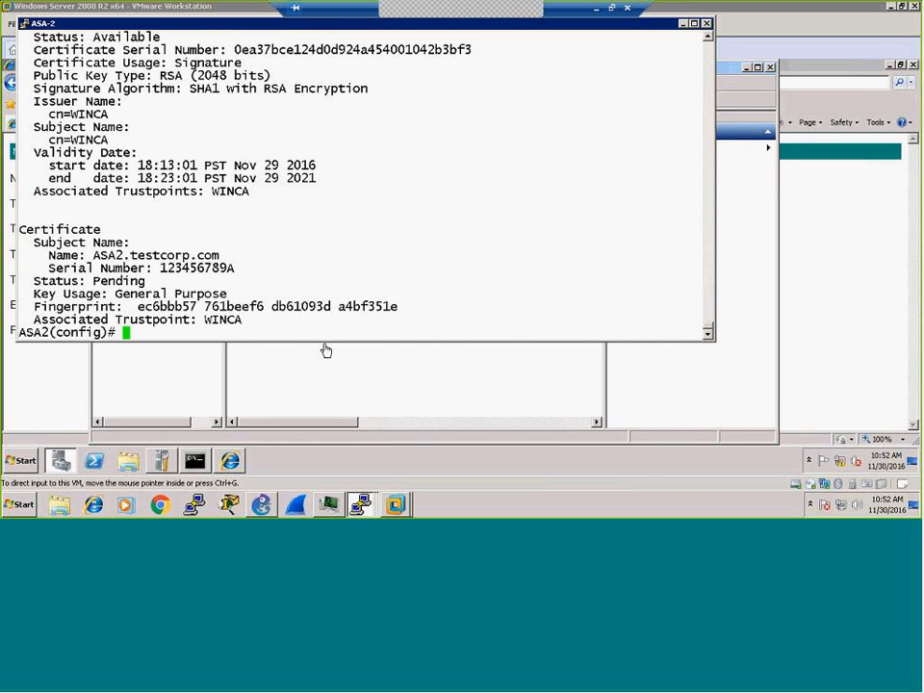
key(Up)
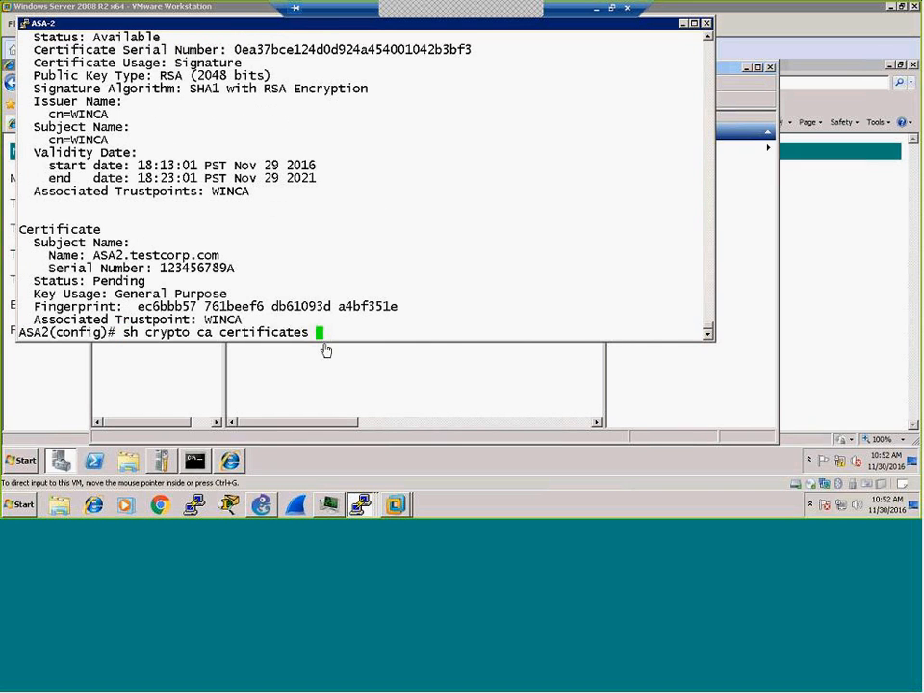
key(Return)
key(space)
key(space)
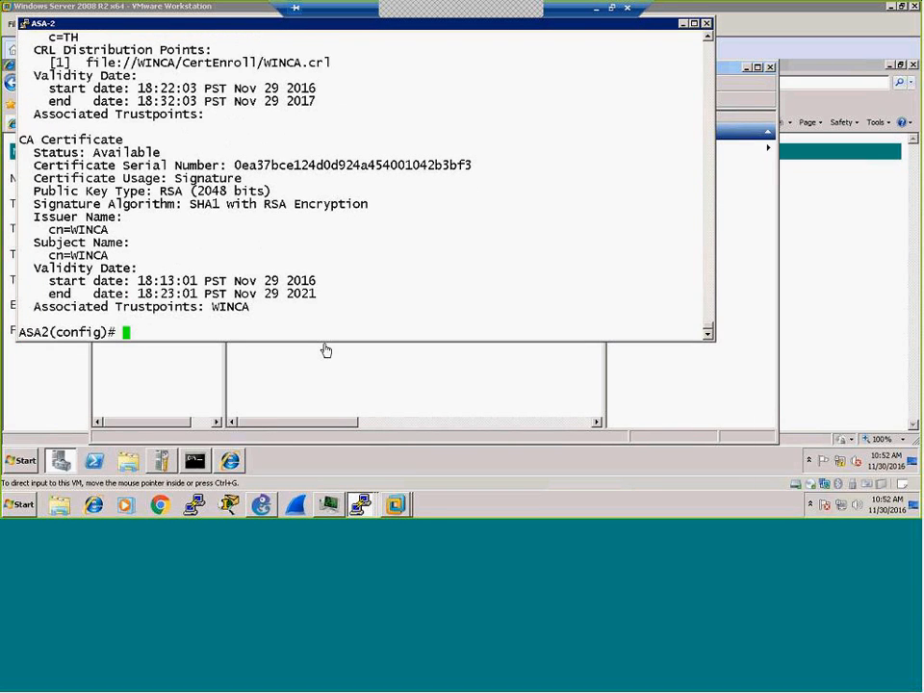
key(Up)
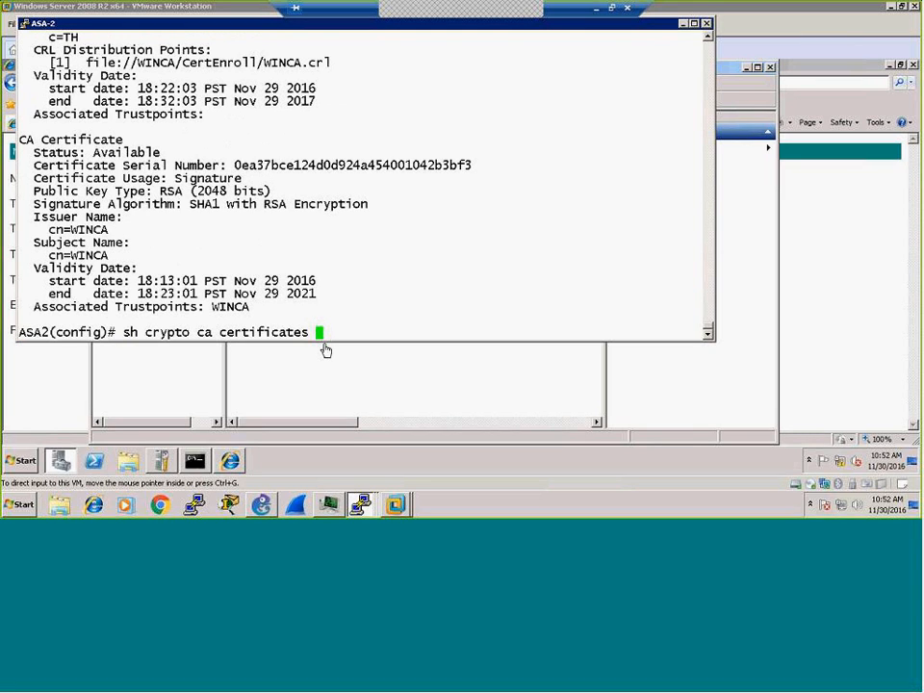
key(Return)
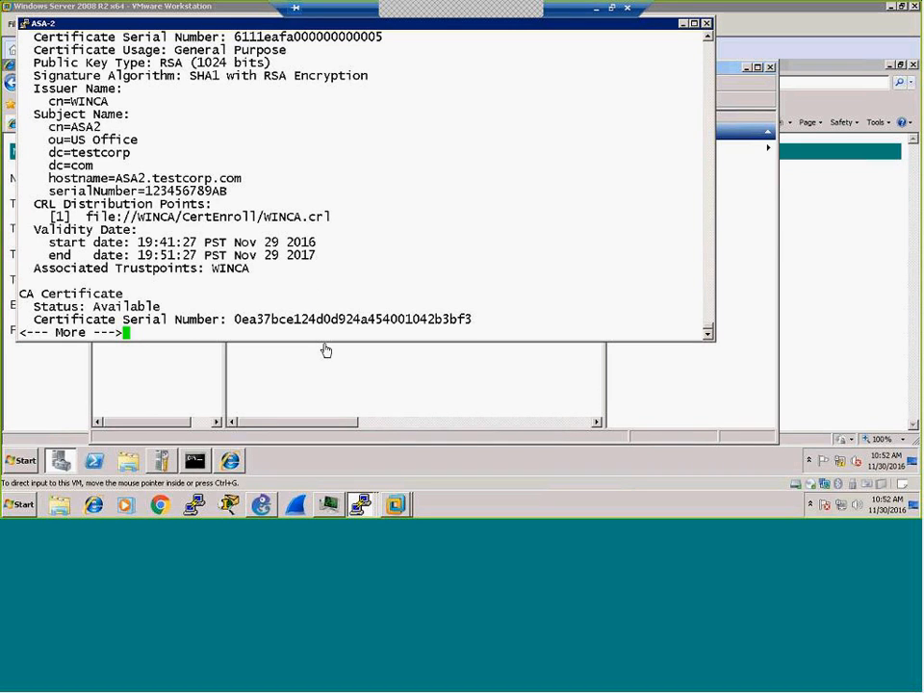
key(space)
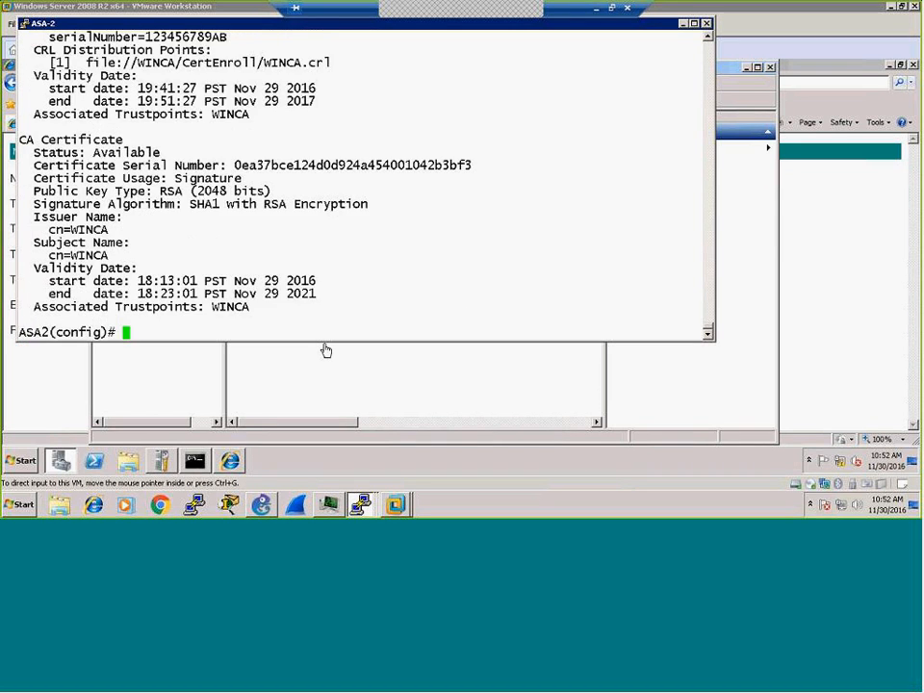
Step: Confirm ASA2's WINCA identity certificate is available, valid to Nov 29 2017, then save with 'wr'
key(Return)
key(Return)
key(Return)
key(Up)
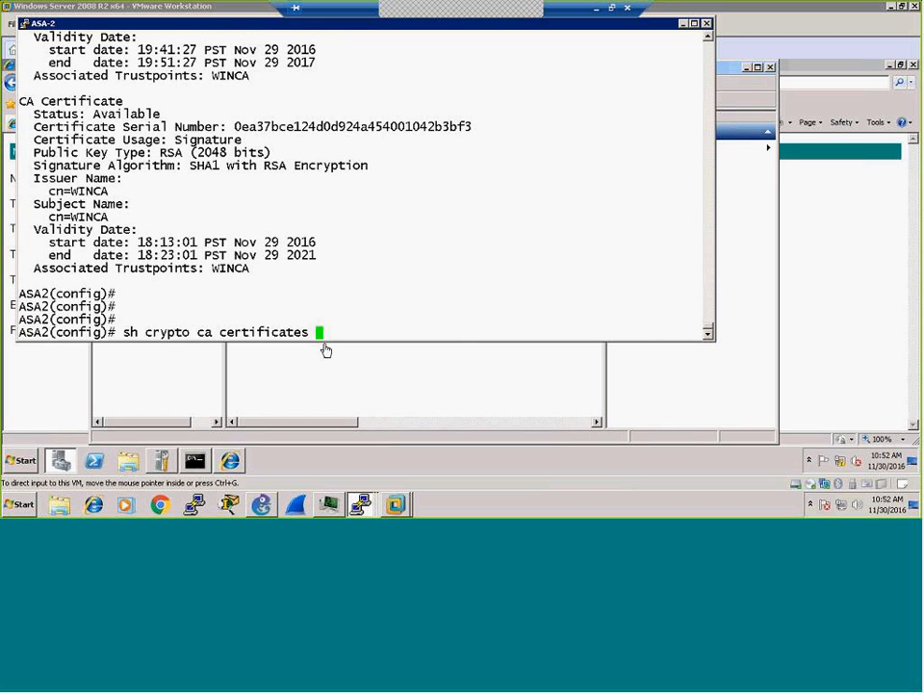
key(Return)
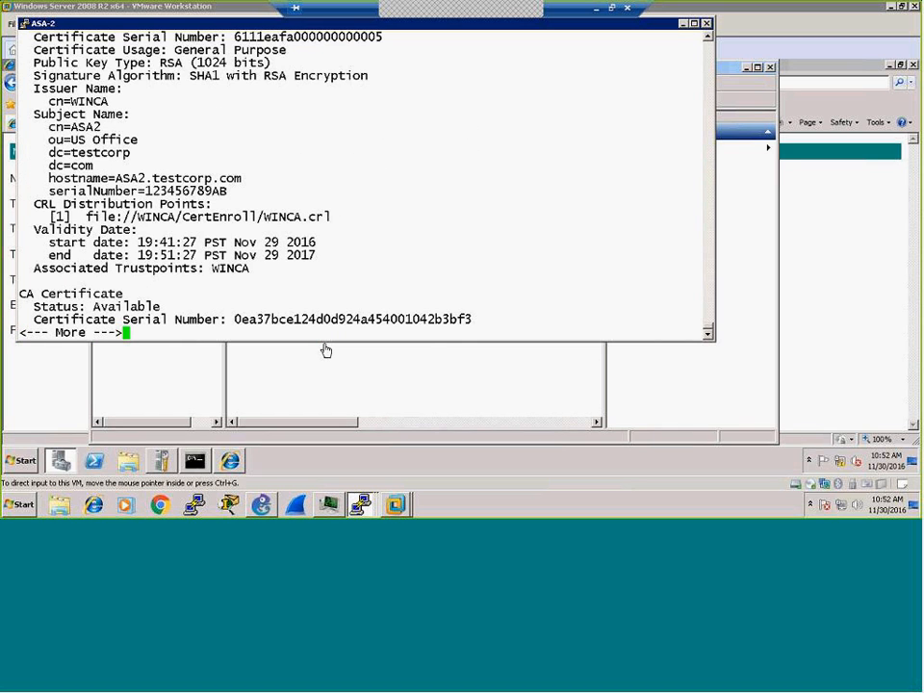
scroll(338, 130, up, 4)
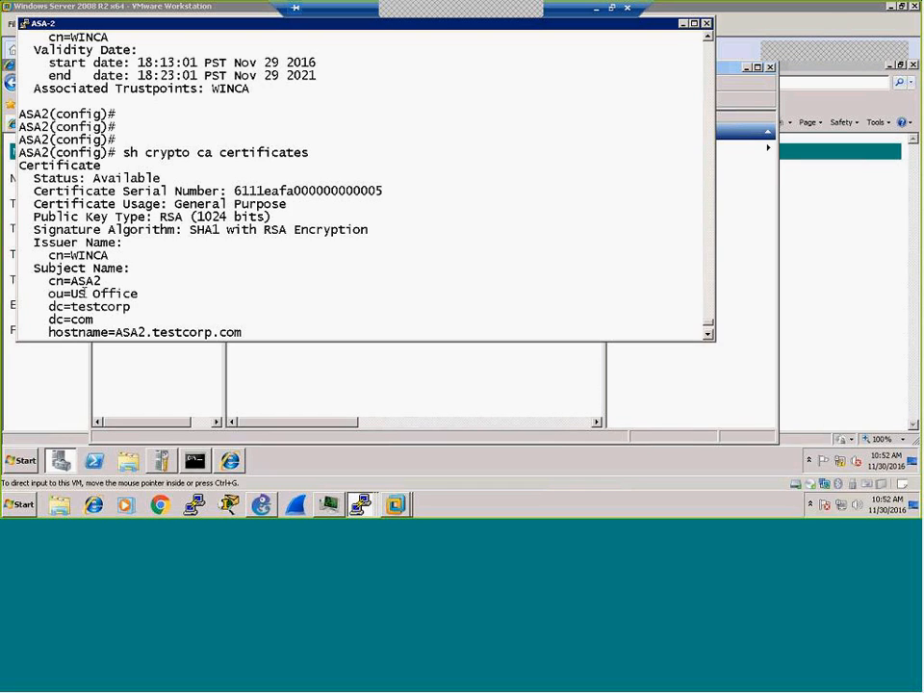
scroll(86, 231, down, 8)
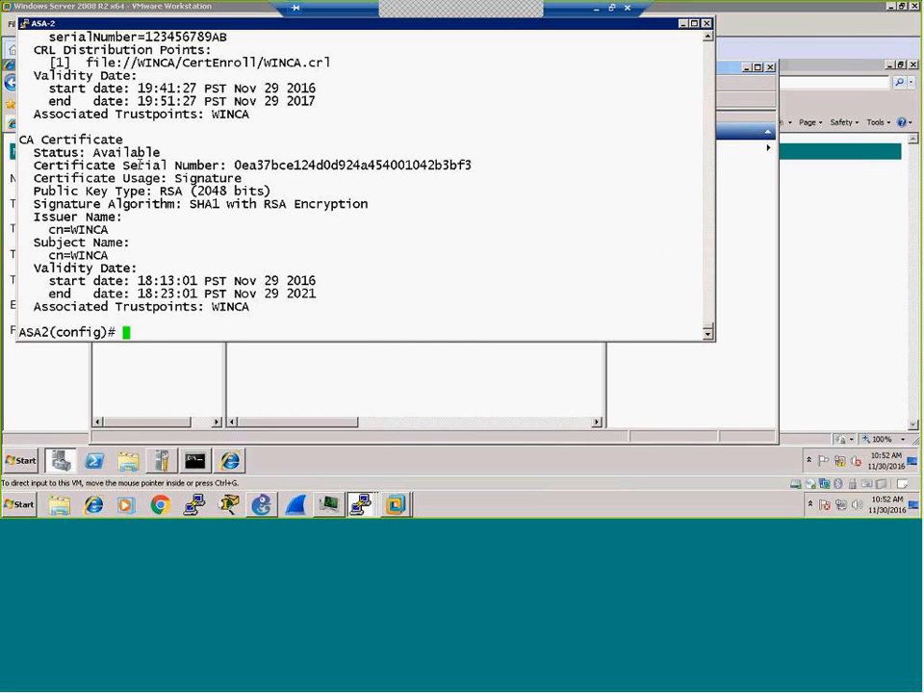
drag(192, 88, 250, 112)
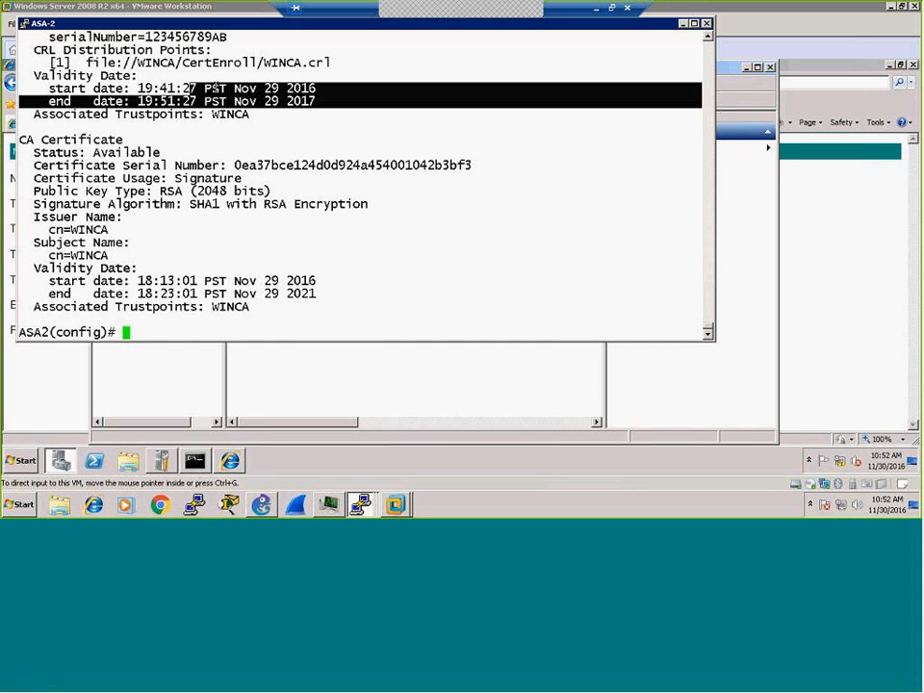
text(wr)
key(Return)
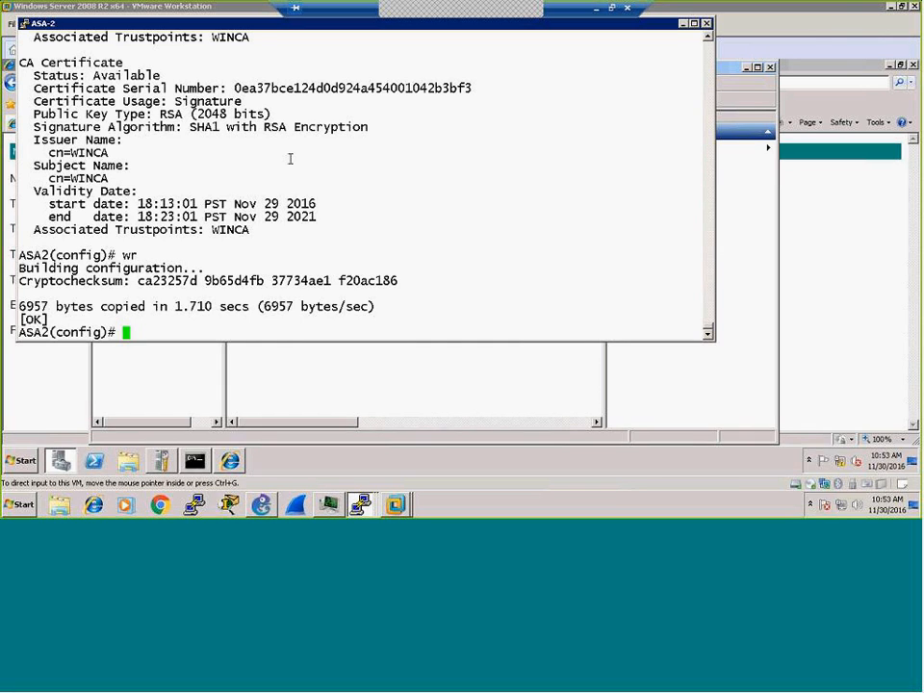
Step: Save the ASA-2 configuration again with 'wr'
key(Return)
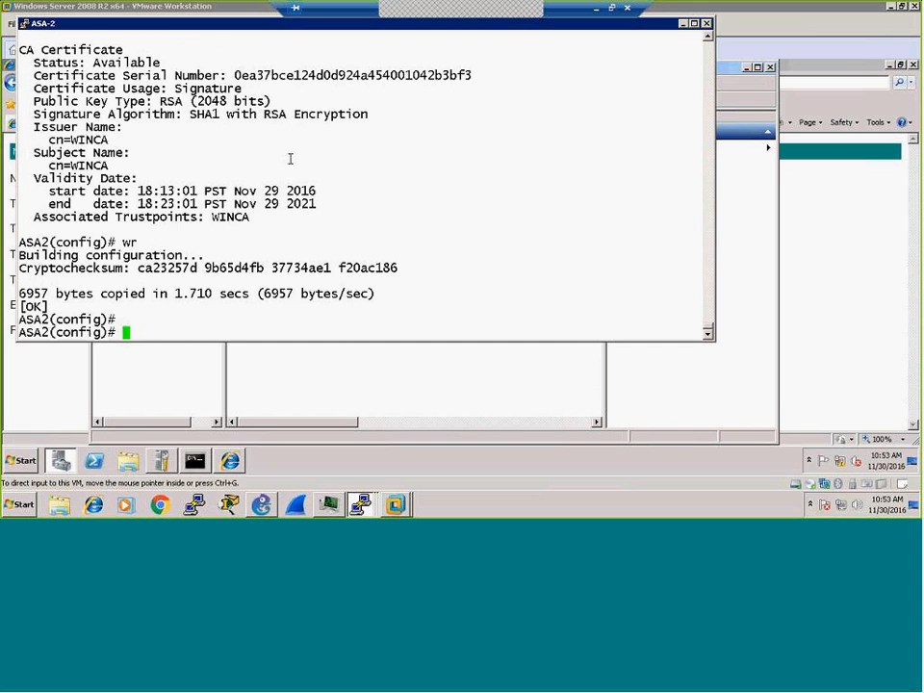
text(wr)
key(Return)
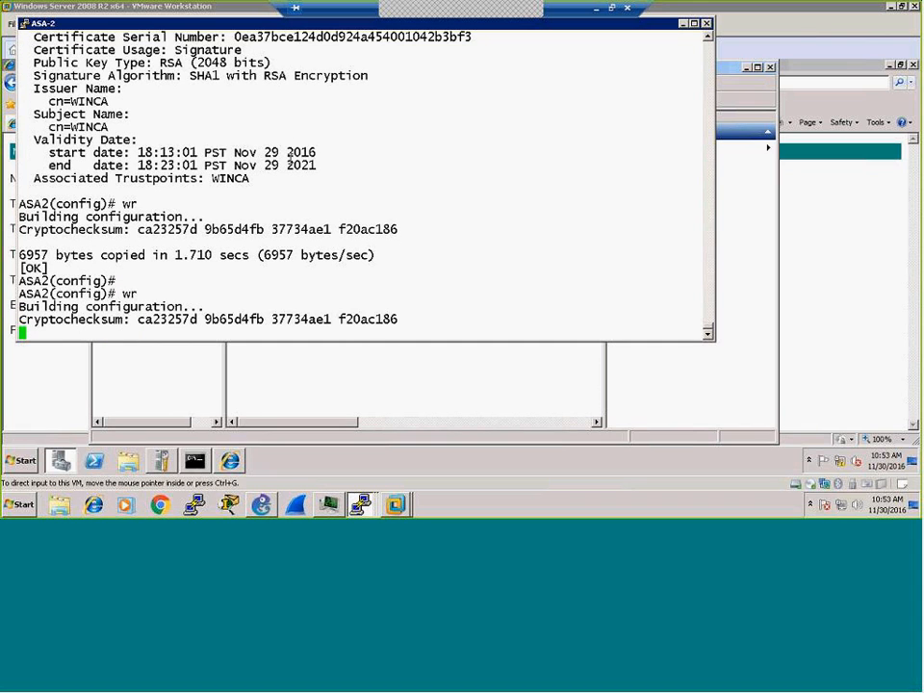
Step: Switch to the ASA-1 console and save its configuration with 'wr'
mouse_move(372, 510)
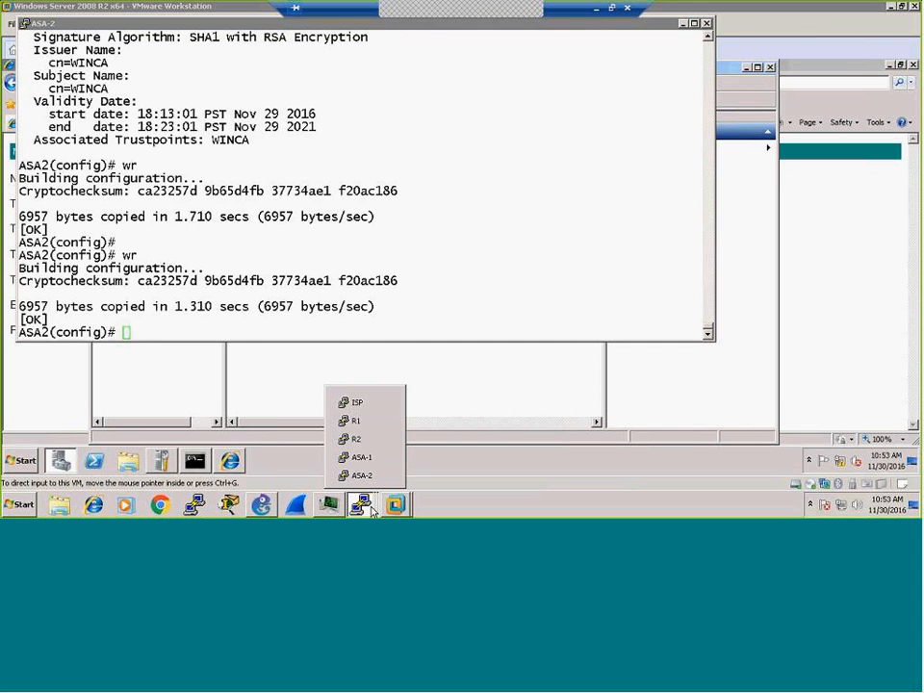
click(380, 475)
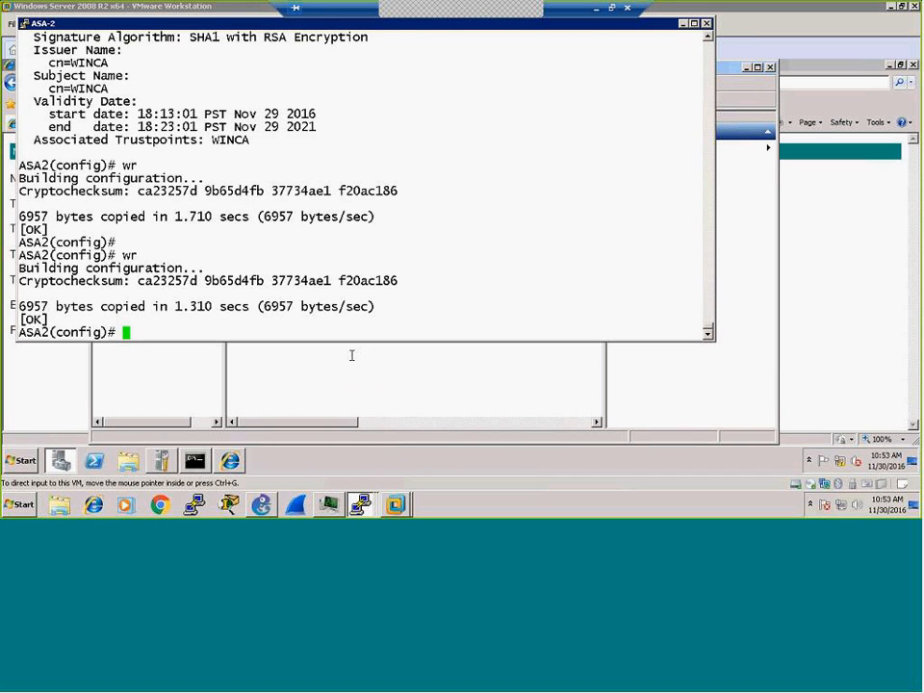
mouse_move(362, 504)
click(385, 456)
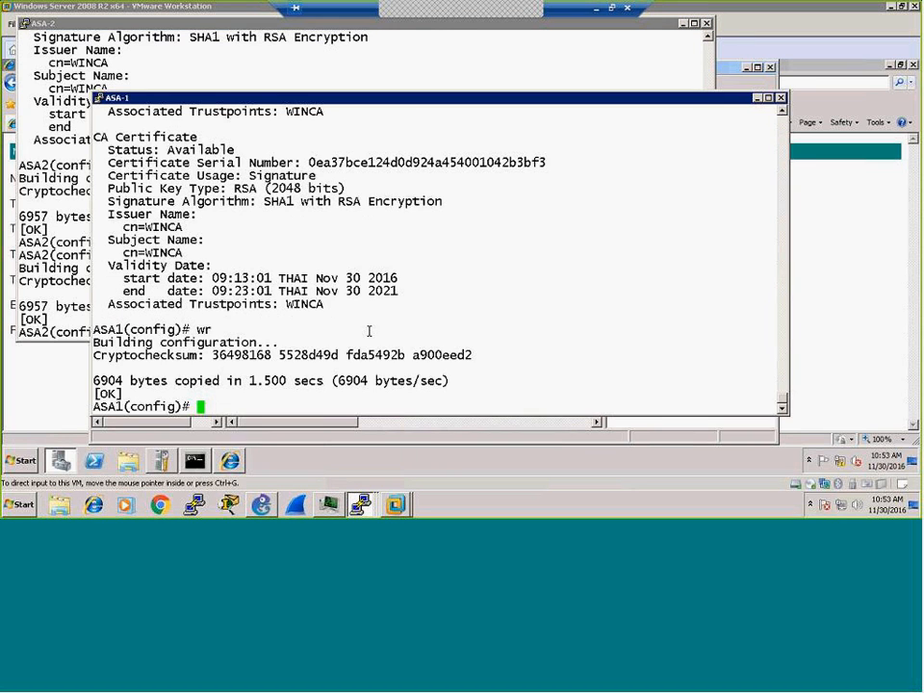
text(wr)
key(Return)
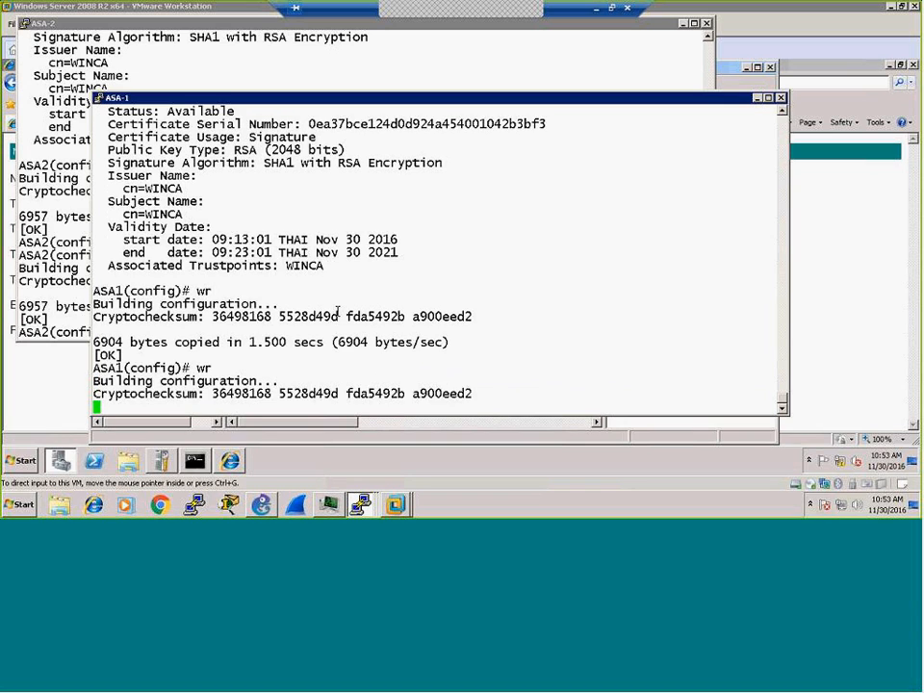